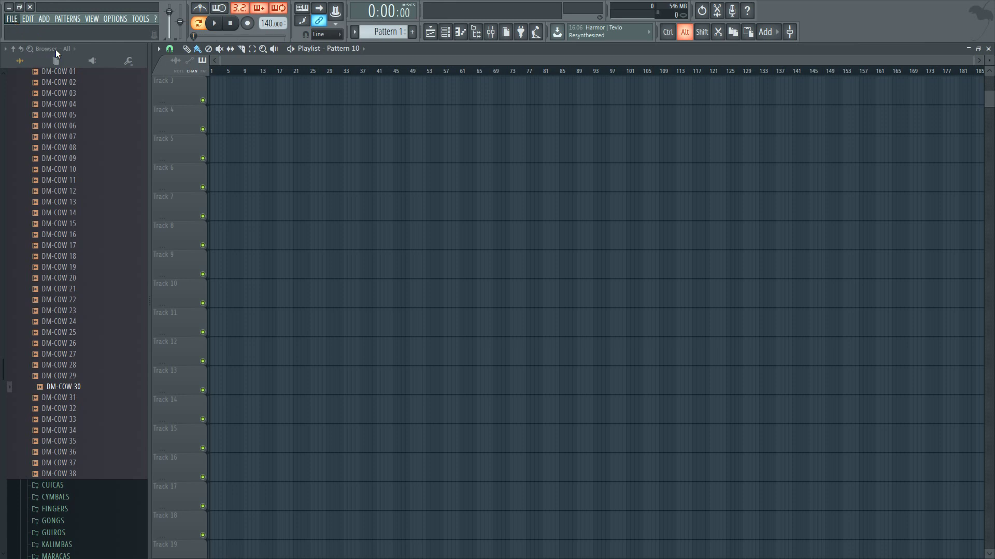
- Open the project file Voodoo Priest.flp from the From 11 folder
{"action": "key", "text": "ctrl+o"}
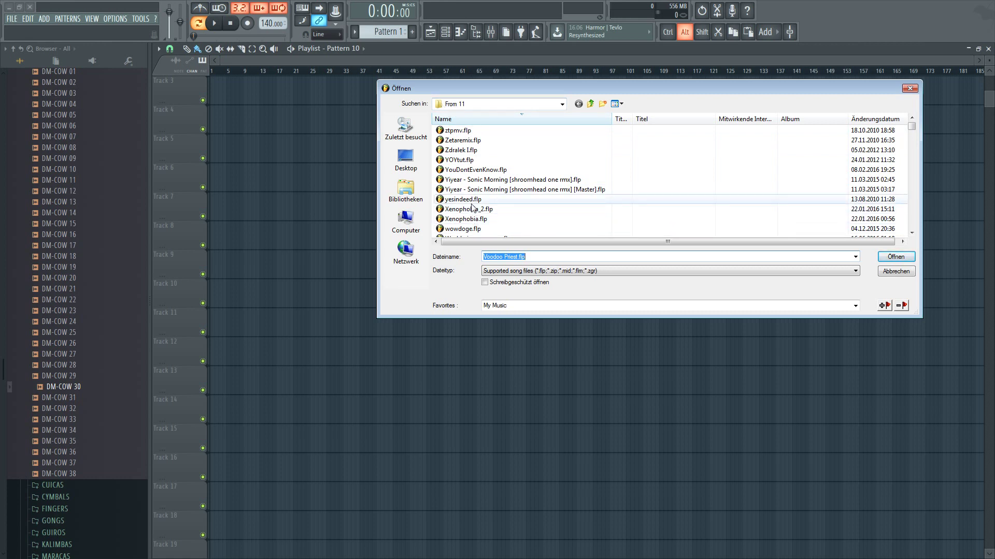
{"action": "left_click", "coordinate": [485, 210]}
{"action": "scroll", "coordinate": [485, 209], "scroll_direction": "down", "scroll_amount": 5}
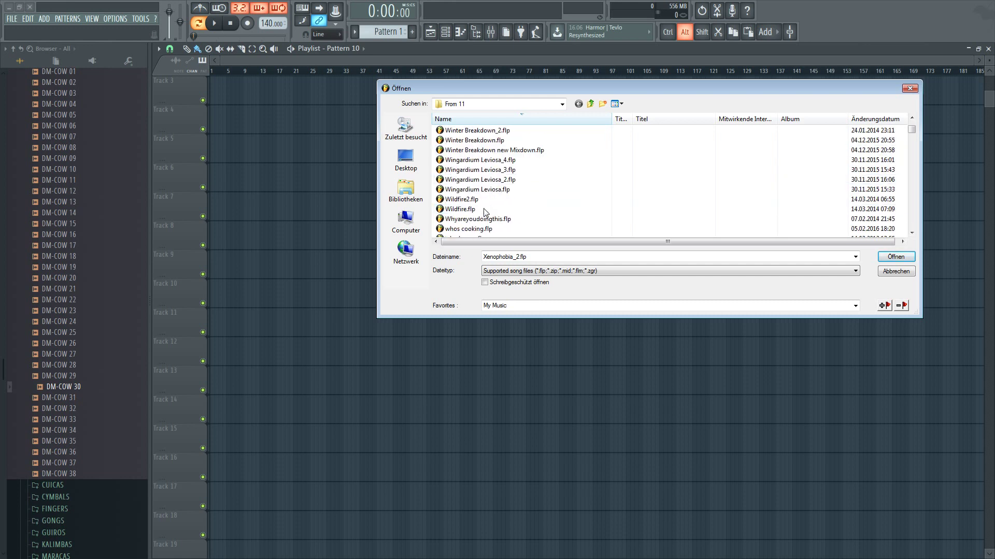
{"action": "scroll", "coordinate": [485, 210], "scroll_direction": "down", "scroll_amount": 6}
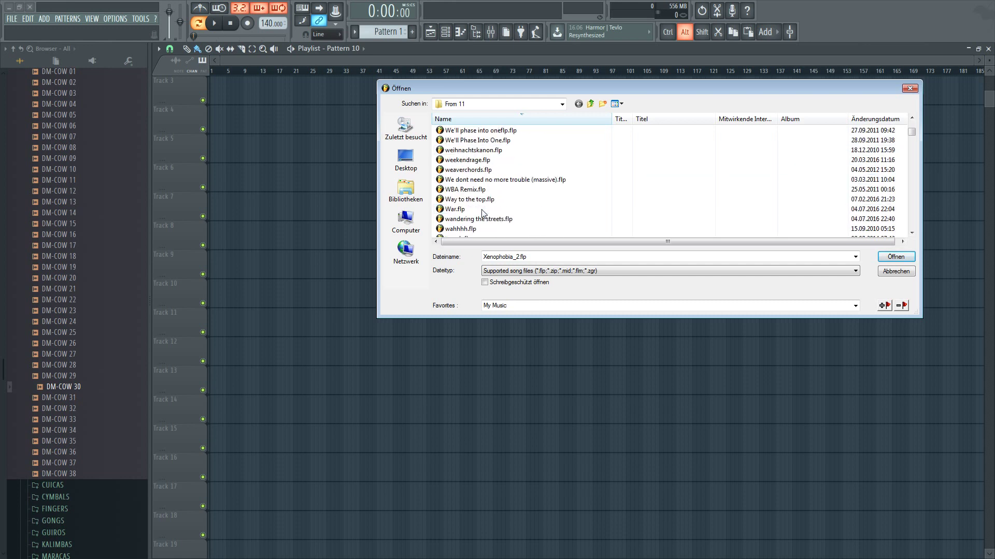
{"action": "scroll", "coordinate": [482, 213], "scroll_direction": "down", "scroll_amount": 5}
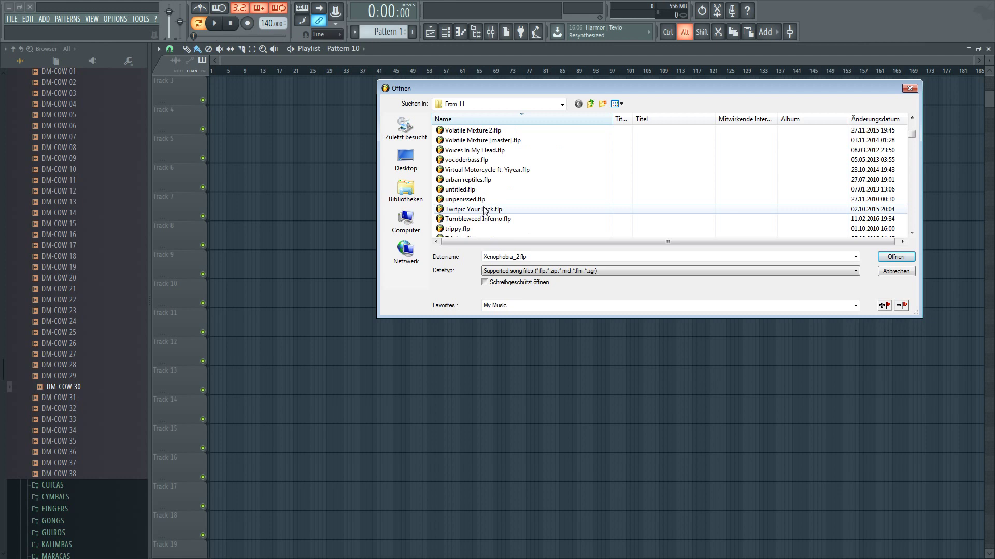
{"action": "scroll", "coordinate": [471, 171], "scroll_direction": "up", "scroll_amount": 2}
{"action": "left_click", "coordinate": [468, 171]}
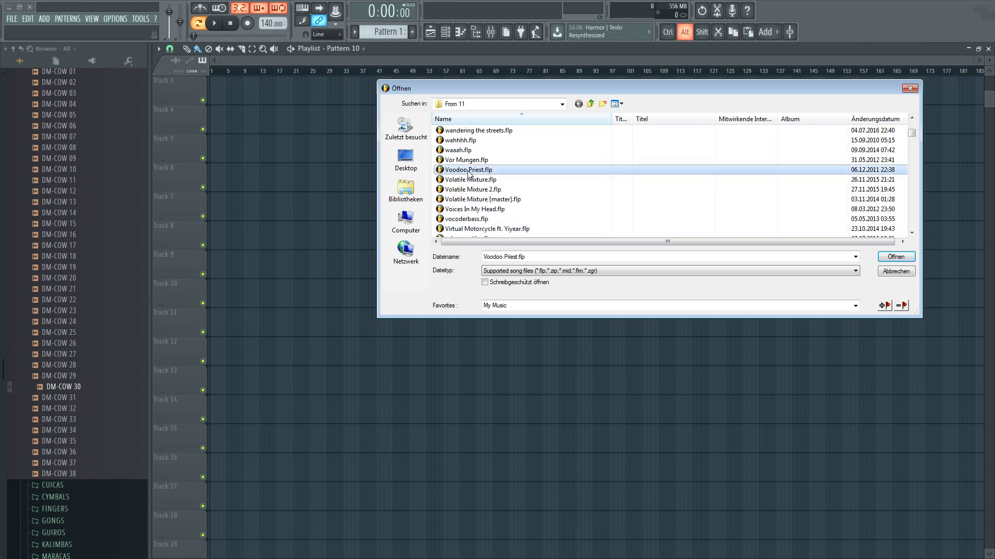
{"action": "double_click", "coordinate": [868, 170]}
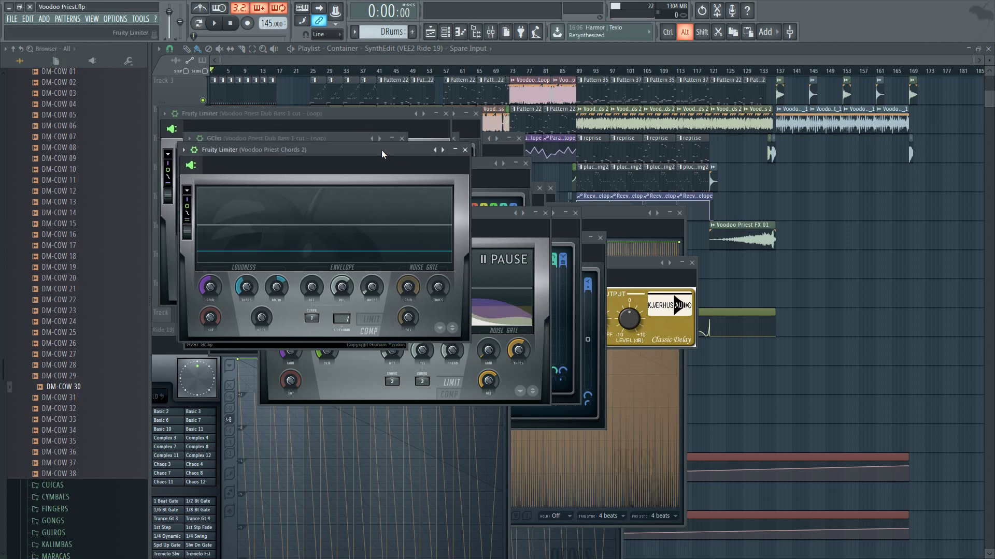
- Move two Fruity Limiter windows aside, and close all the open plugin windows
{"action": "left_click_drag", "start_coordinate": [382, 151], "coordinate": [765, 171]}
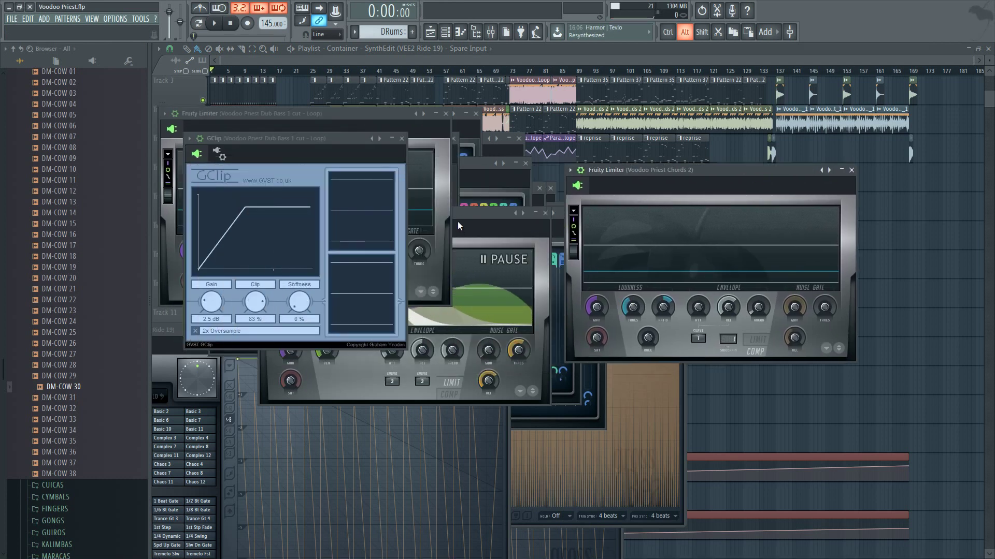
{"action": "left_click_drag", "start_coordinate": [458, 217], "coordinate": [481, 209]}
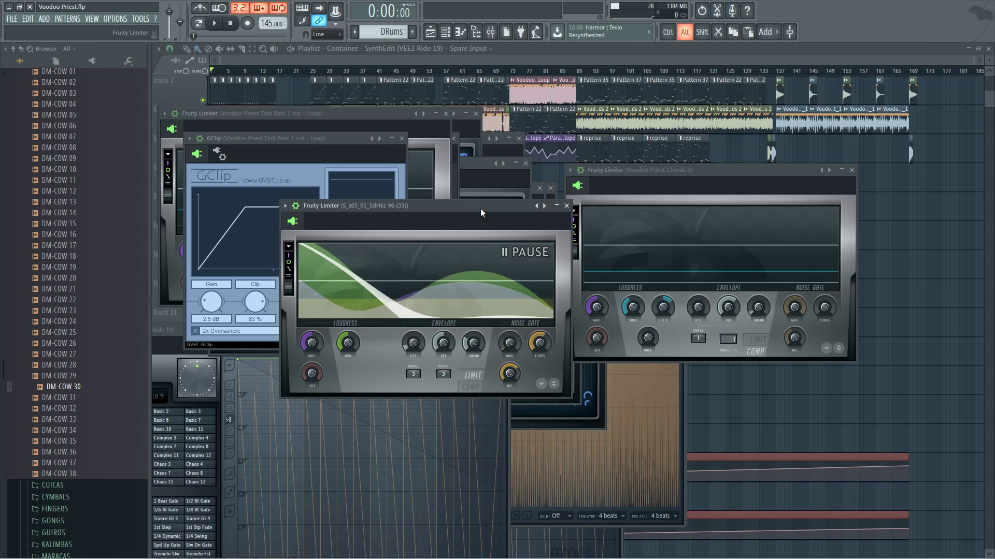
{"action": "key", "text": "F12"}
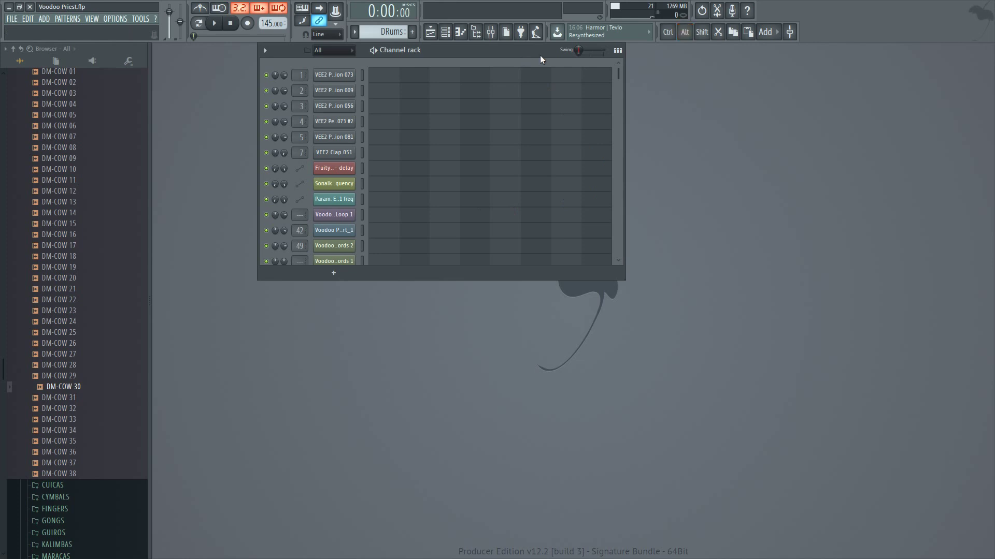
- Place the Channel rack right beside the browser, enlarge it slightly and look through its channel list
{"action": "left_click_drag", "start_coordinate": [529, 54], "coordinate": [376, 57]}
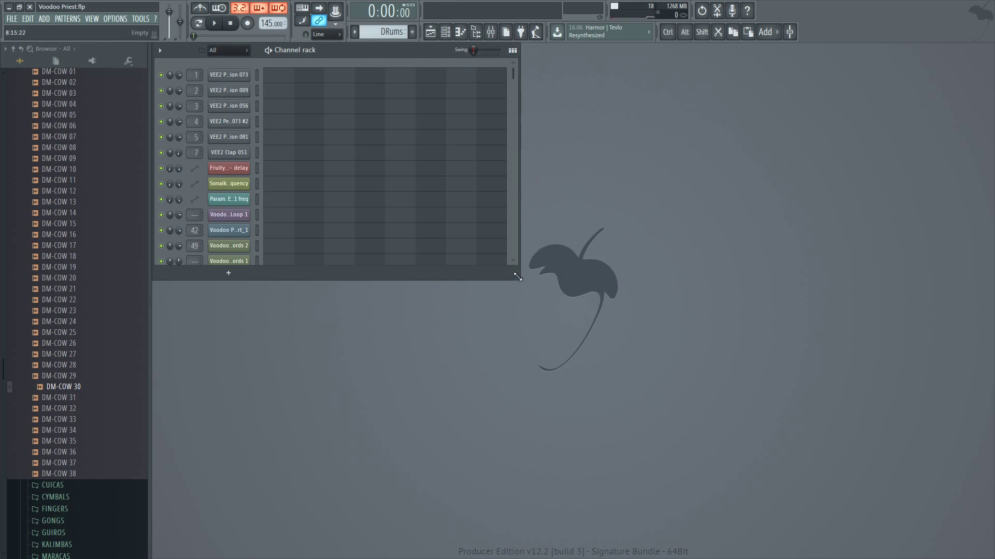
{"action": "left_click_drag", "start_coordinate": [517, 277], "coordinate": [561, 314]}
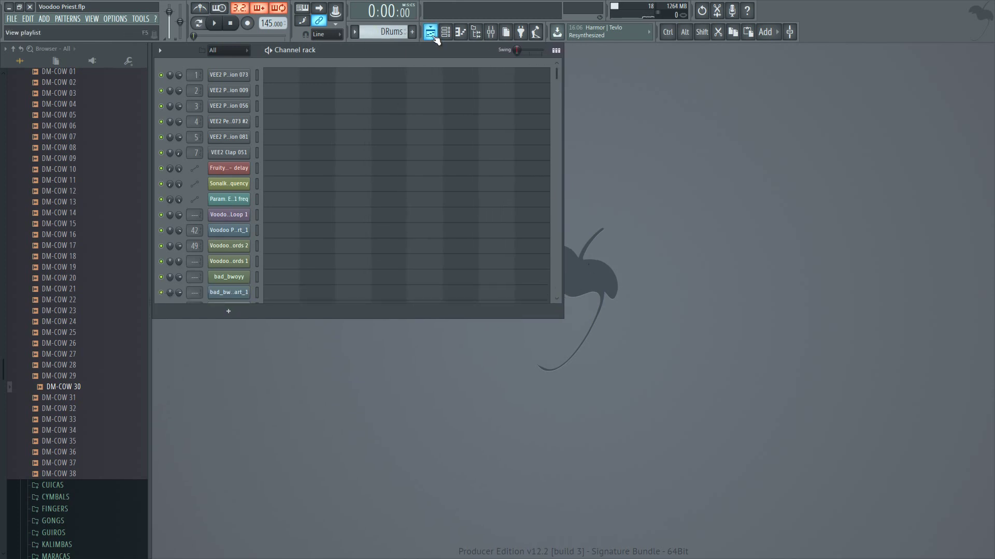
{"action": "scroll", "coordinate": [255, 120], "scroll_direction": "down", "scroll_amount": 10}
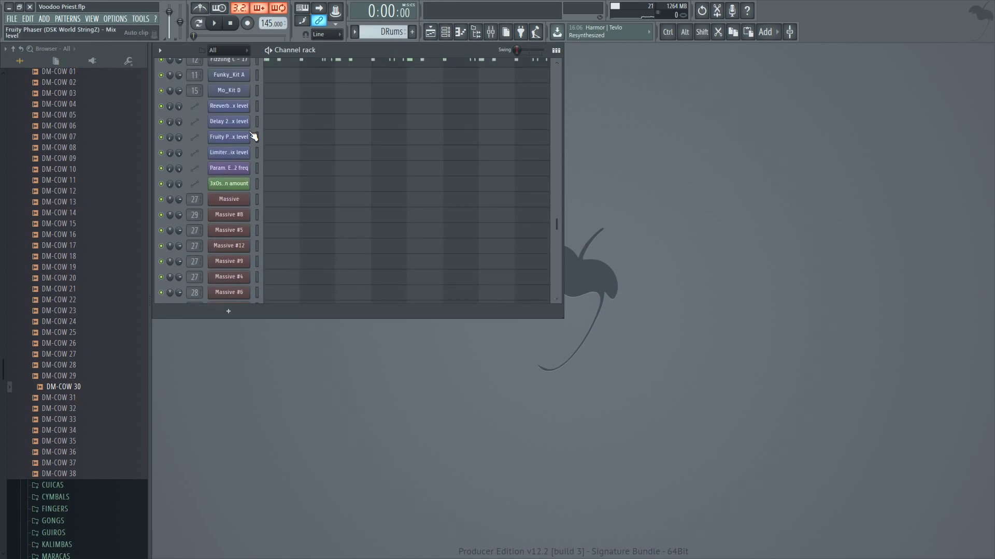
{"action": "scroll", "coordinate": [254, 136], "scroll_direction": "up", "scroll_amount": 8}
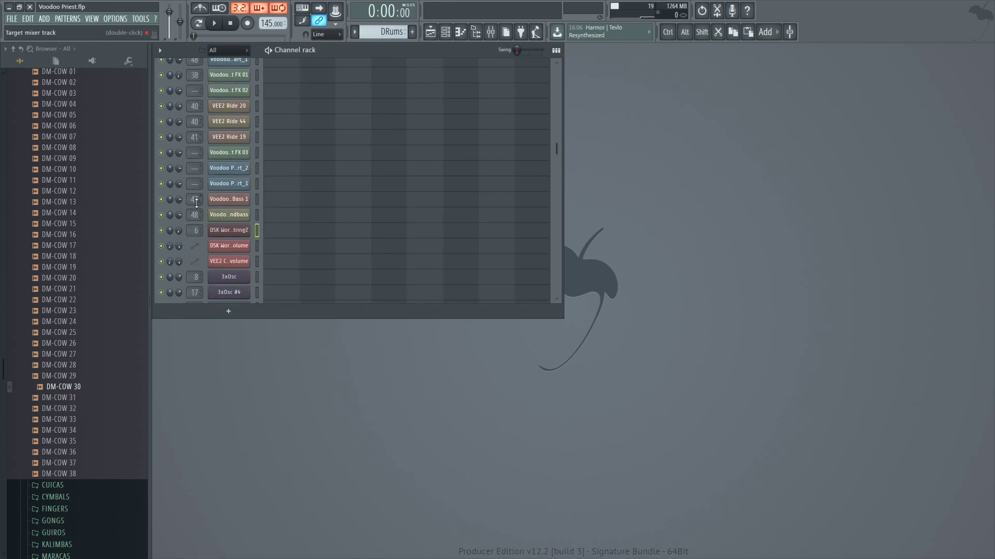
{"action": "scroll", "coordinate": [228, 197], "scroll_direction": "up", "scroll_amount": 10}
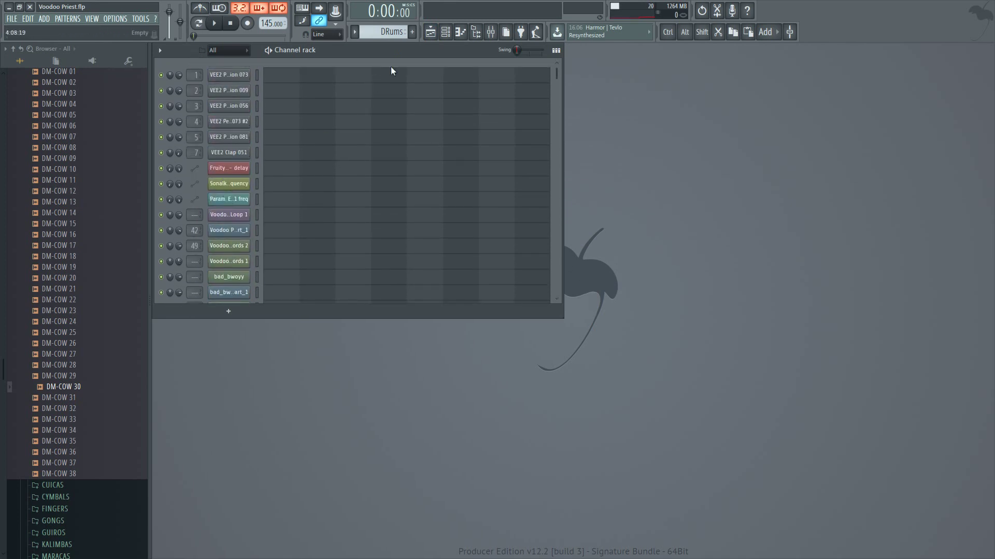
- Show the playlist and look over the arrangement across all its tracks
{"action": "left_click", "coordinate": [430, 32]}
{"action": "scroll", "coordinate": [430, 161], "scroll_direction": "down", "scroll_amount": 6}
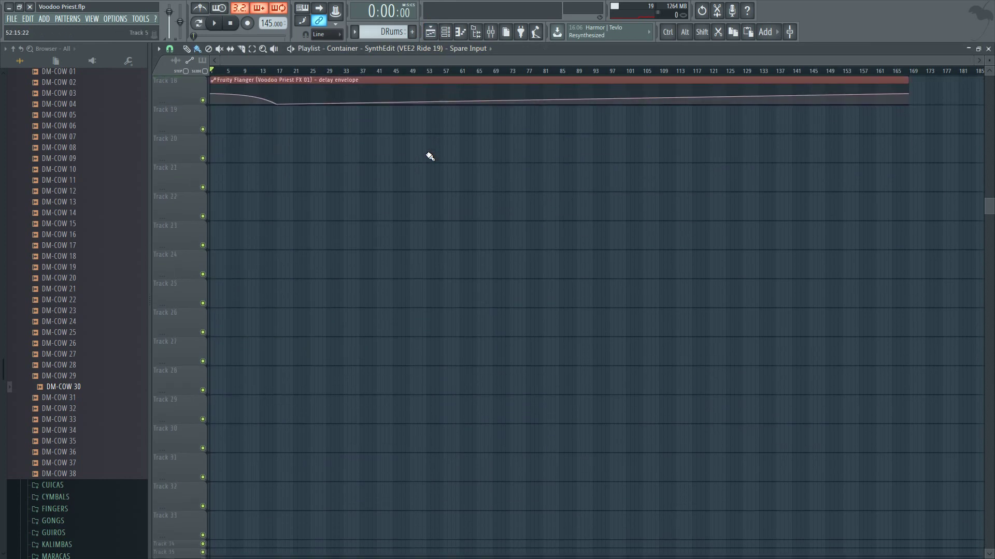
{"action": "scroll", "coordinate": [430, 163], "scroll_direction": "up", "scroll_amount": 6}
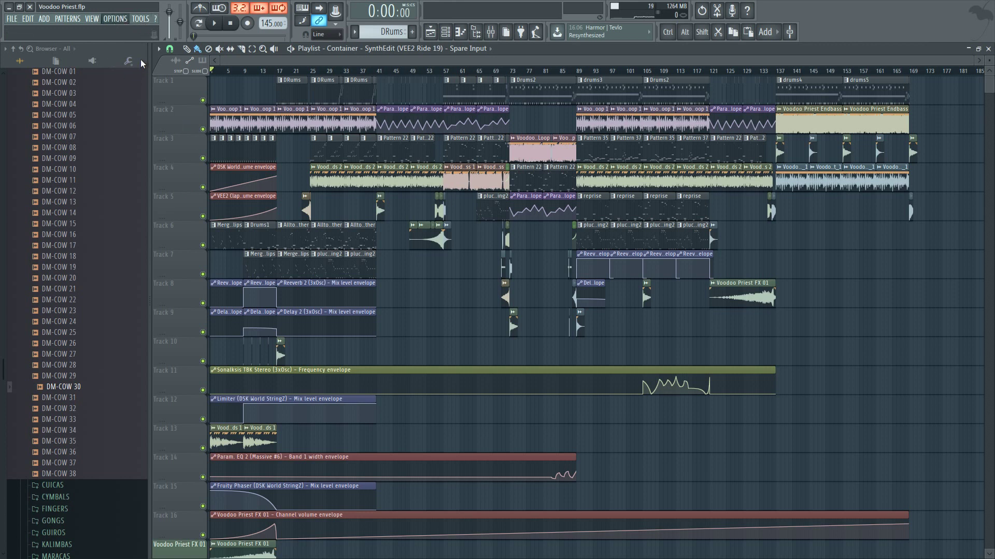
- View the project credits with the start date and working time, and close them
{"action": "key", "text": "F11"}
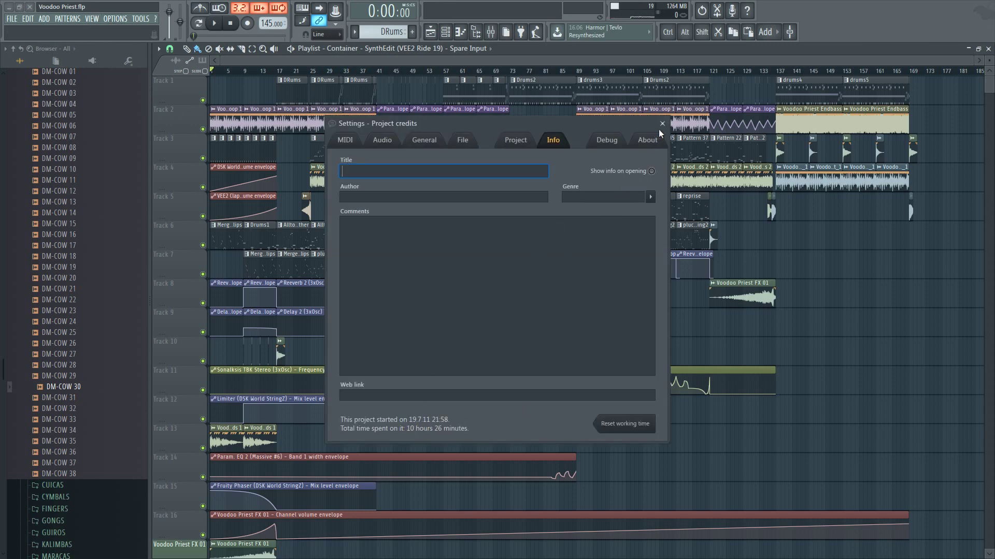
{"action": "left_click_drag", "start_coordinate": [614, 126], "coordinate": [604, 159]}
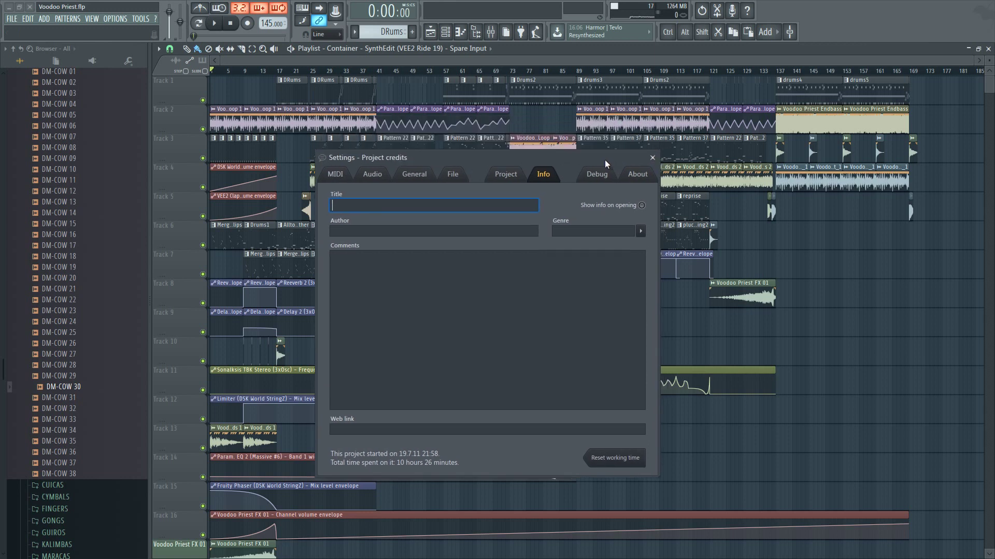
{"action": "left_click", "coordinate": [653, 159]}
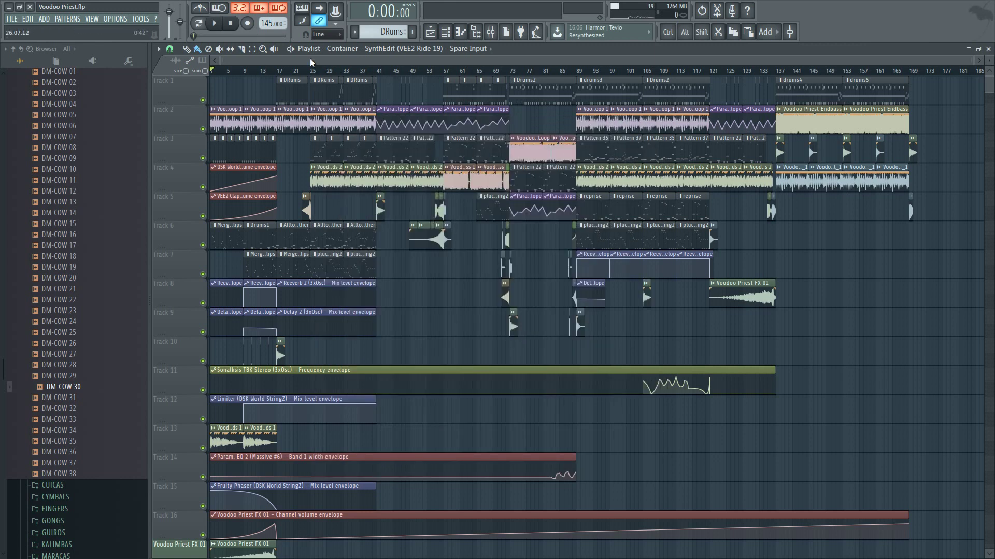
- Play the song from its beginning and lower the master volume to about 54%
{"action": "left_click_drag", "start_coordinate": [309, 58], "coordinate": [271, 68]}
{"action": "scroll", "coordinate": [281, 74], "scroll_direction": "up", "scroll_amount": 3}
{"action": "scroll", "coordinate": [281, 74], "scroll_direction": "up", "scroll_amount": 2}
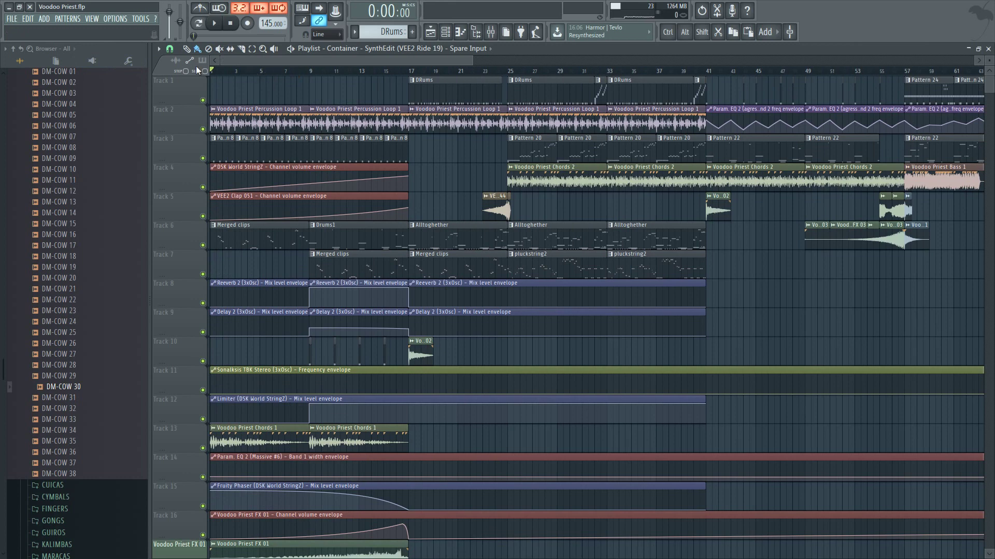
{"action": "left_click_drag", "start_coordinate": [251, 61], "coordinate": [230, 65]}
{"action": "scroll", "coordinate": [230, 64], "scroll_direction": "up", "scroll_amount": 1}
{"action": "left_click_drag", "start_coordinate": [169, 13], "coordinate": [169, 24]}
{"action": "key", "text": "space"}
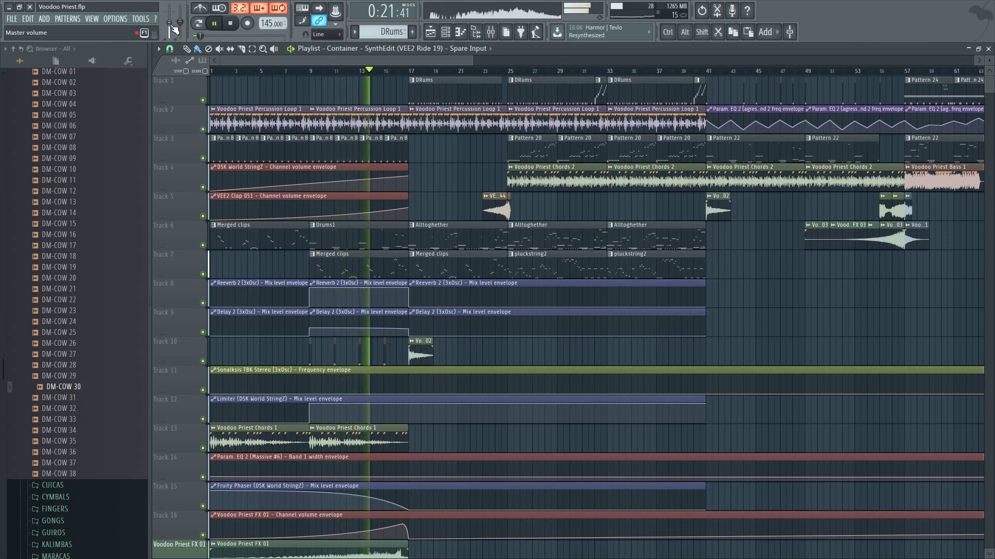
{"action": "left_click_drag", "start_coordinate": [173, 27], "coordinate": [169, 29]}
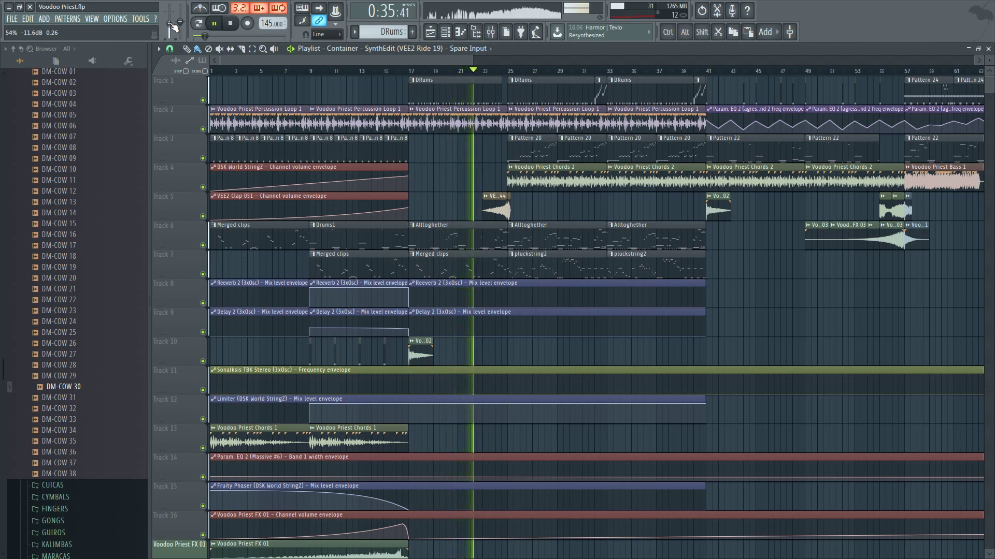
{"action": "left_click_drag", "start_coordinate": [170, 24], "coordinate": [170, 24]}
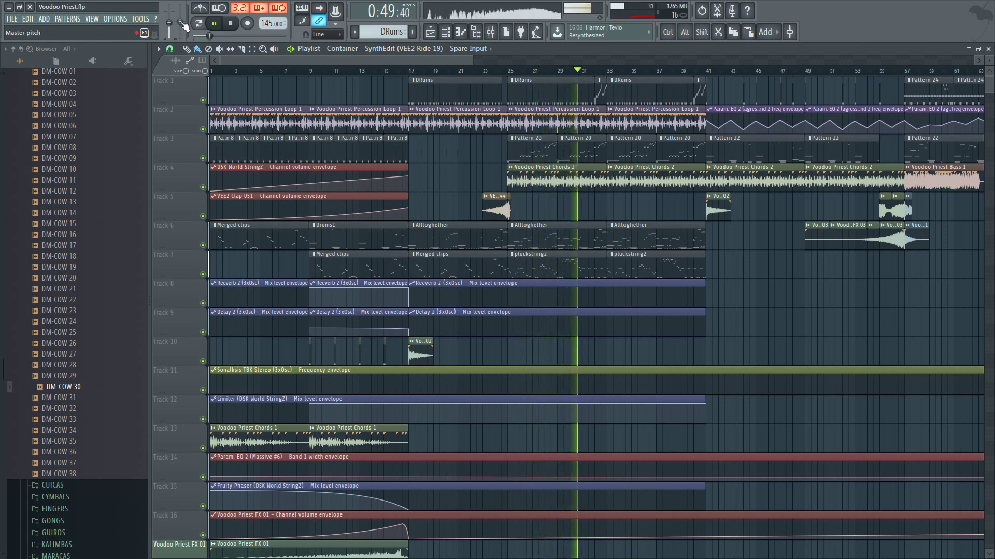
{"action": "left_click_drag", "start_coordinate": [181, 23], "coordinate": [181, 22]}
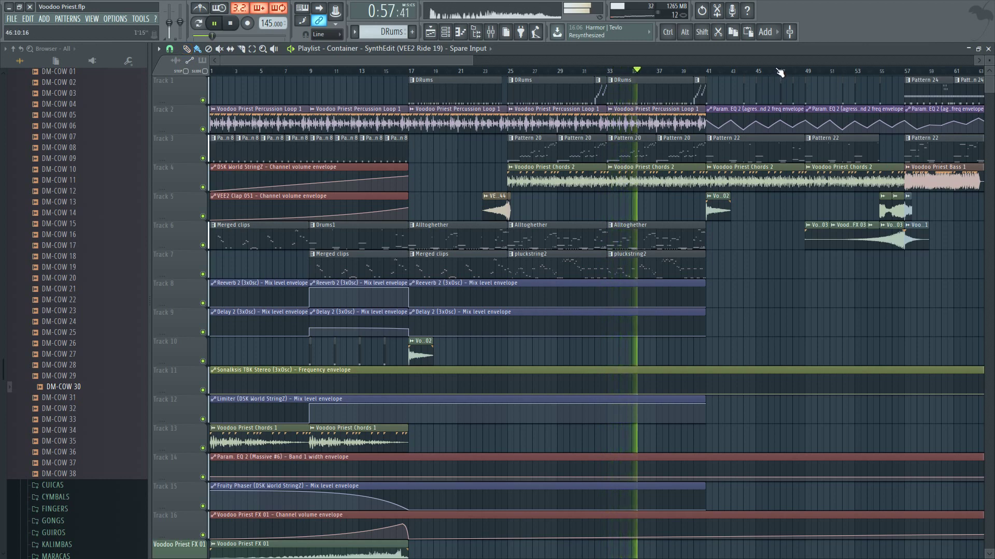
- Look over the arrangement during playback, stop the song and examine the clips around bars 48 to 54 up close
{"action": "scroll", "coordinate": [779, 73], "scroll_direction": "up", "scroll_amount": 3}
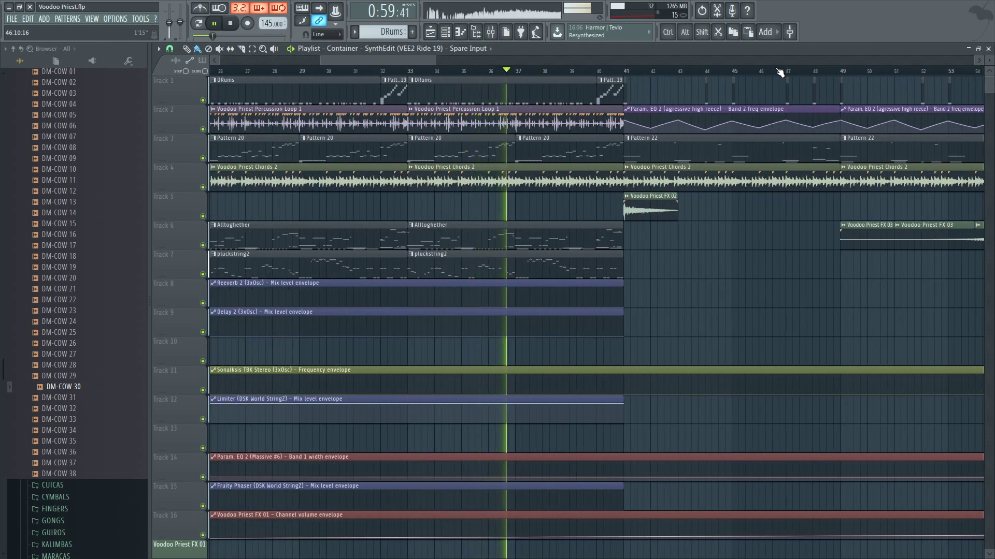
{"action": "scroll", "coordinate": [780, 73], "scroll_direction": "down", "scroll_amount": 3}
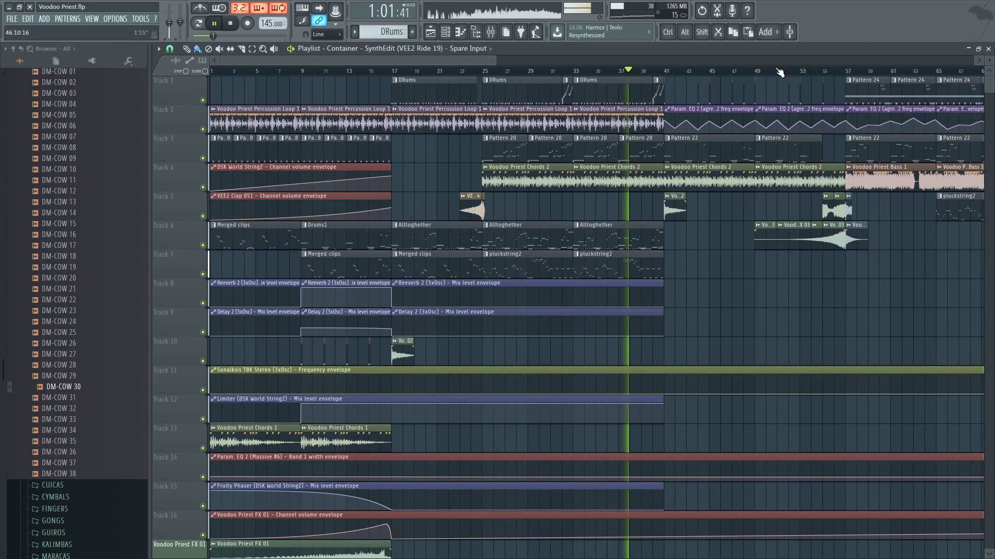
{"action": "scroll", "coordinate": [779, 73], "scroll_direction": "down", "scroll_amount": 3}
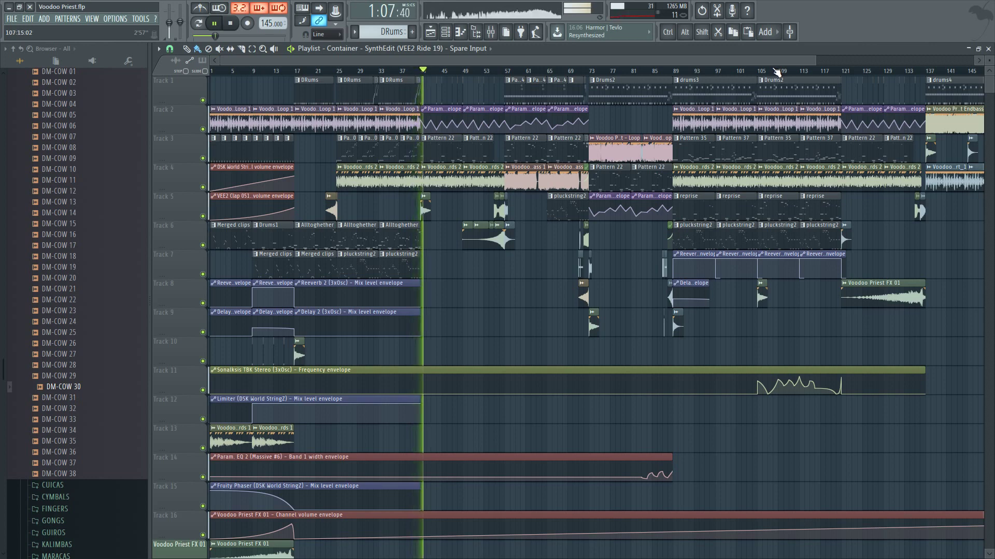
{"action": "key", "text": "space"}
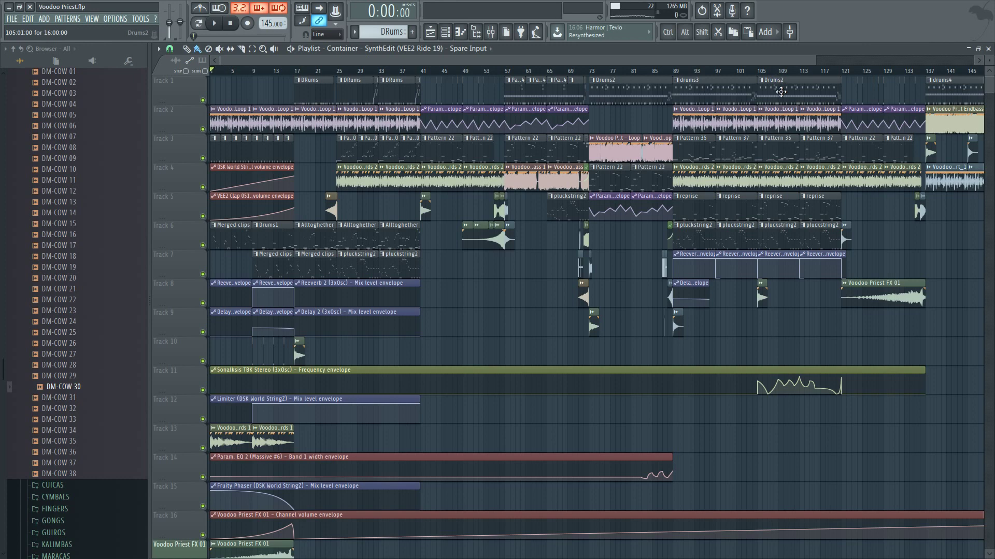
{"action": "scroll", "coordinate": [782, 116], "scroll_direction": "up", "scroll_amount": 4}
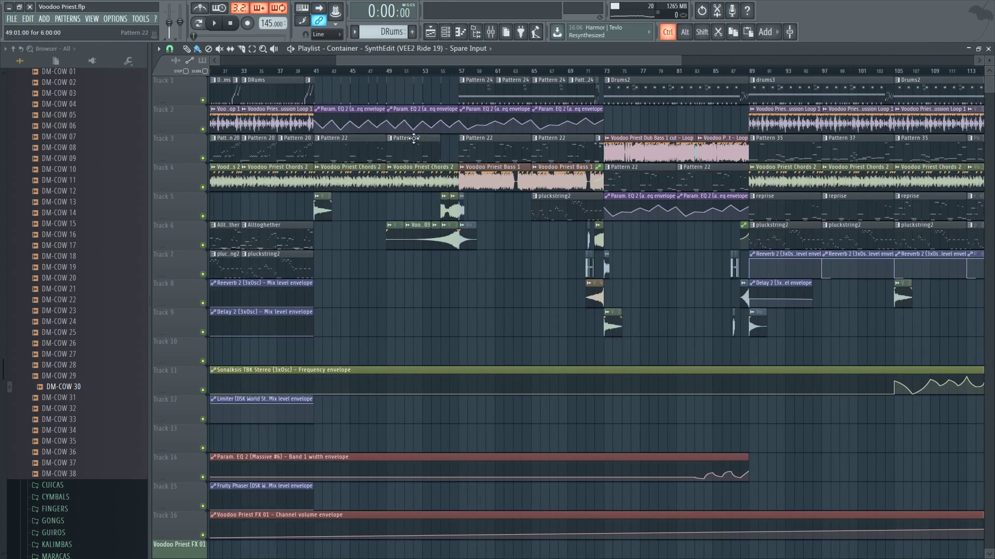
{"action": "scroll", "coordinate": [385, 107], "scroll_direction": "up", "scroll_amount": 5}
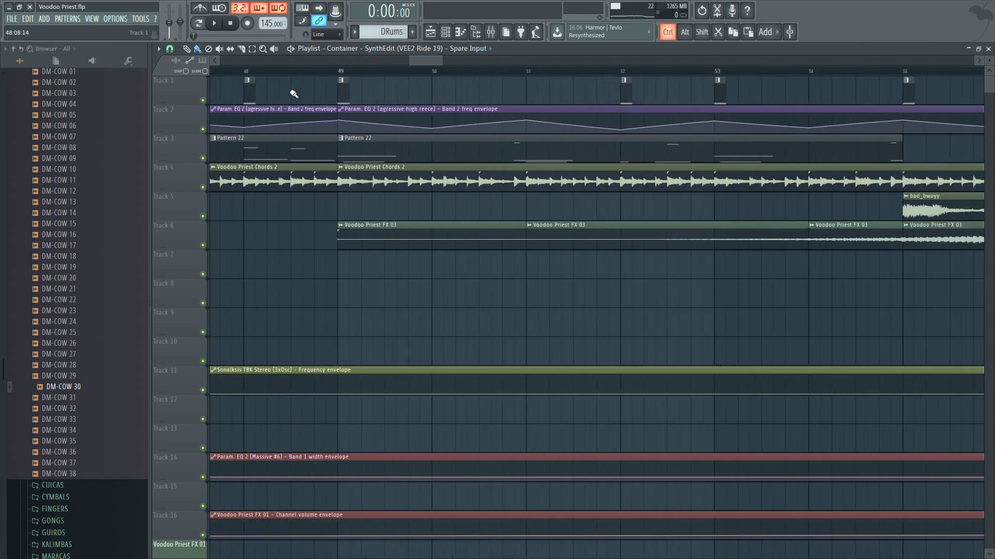
{"action": "scroll", "coordinate": [481, 84], "scroll_direction": "down", "scroll_amount": 9}
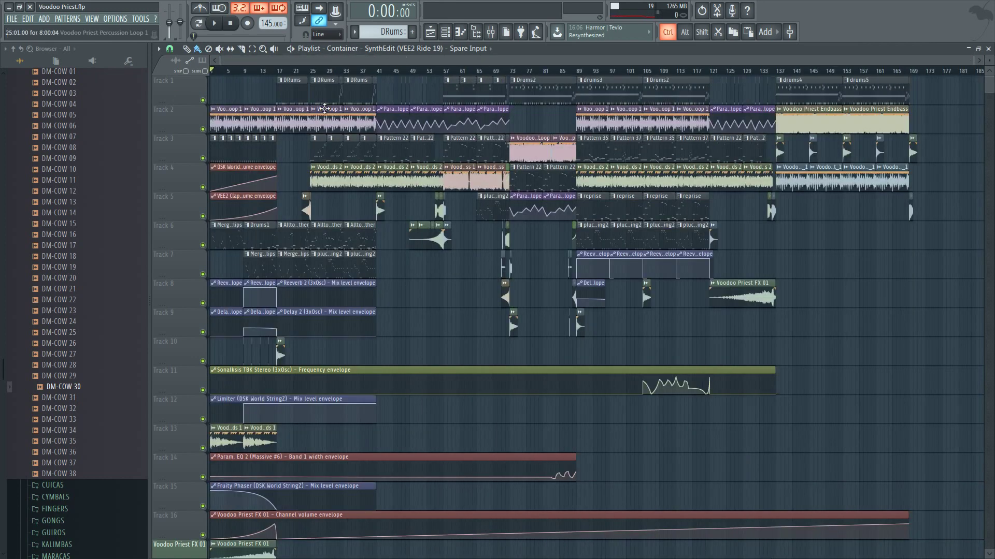
- Name the first playlist track Drums and give it a dark blue-violet colour
{"action": "double_click", "coordinate": [174, 91]}
{"action": "type", "text": "Drums"}
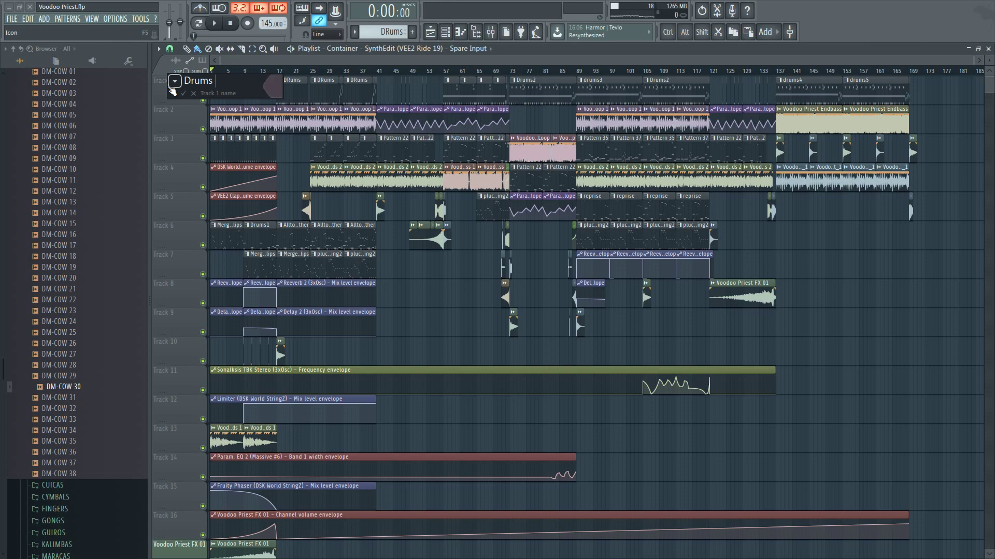
{"action": "left_click", "coordinate": [262, 83]}
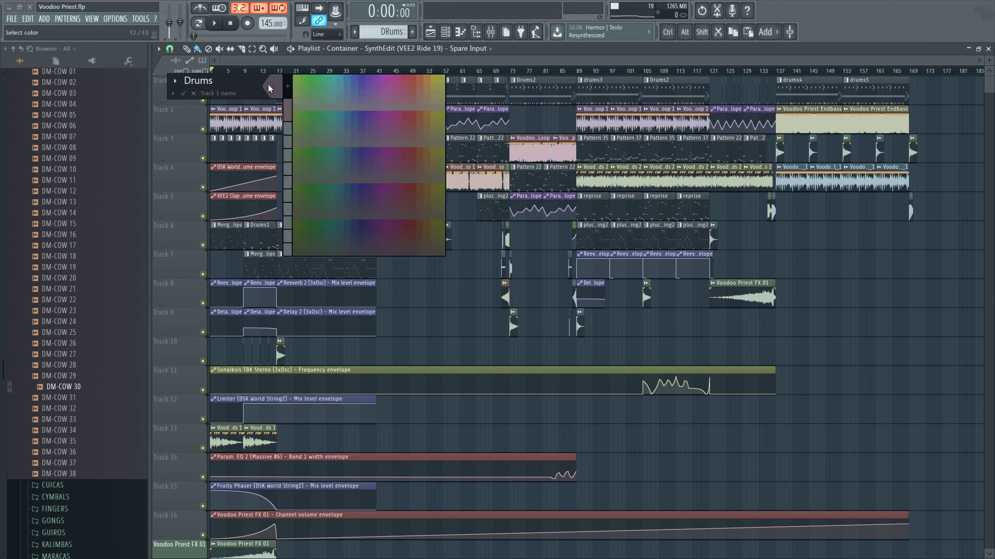
{"action": "left_click", "coordinate": [409, 114]}
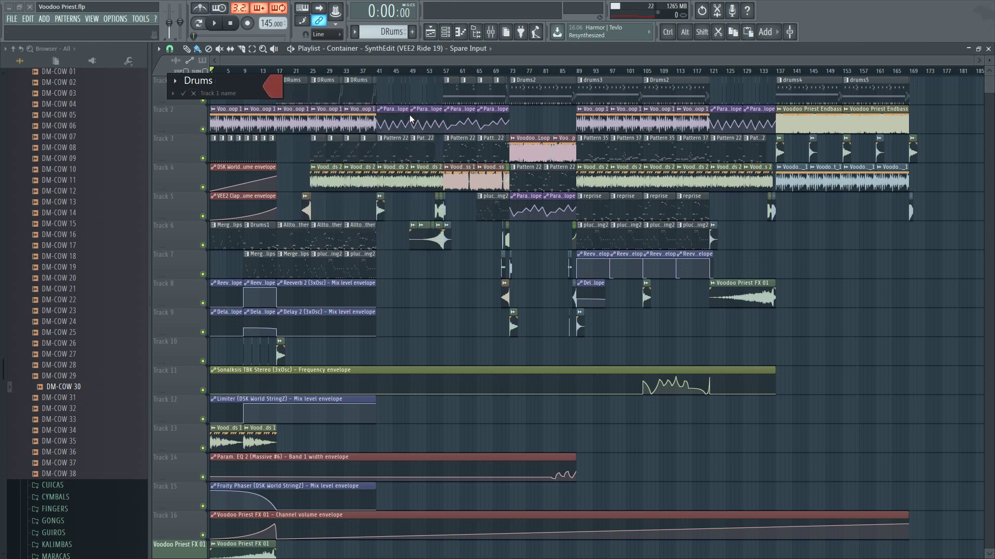
{"action": "left_click", "coordinate": [280, 86]}
{"action": "left_click", "coordinate": [364, 119]}
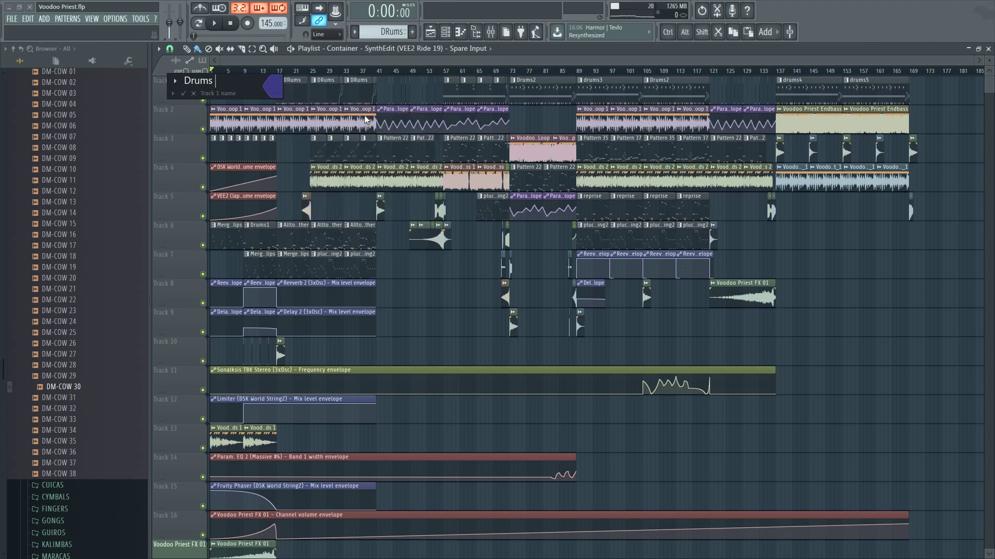
{"action": "key", "text": "Return"}
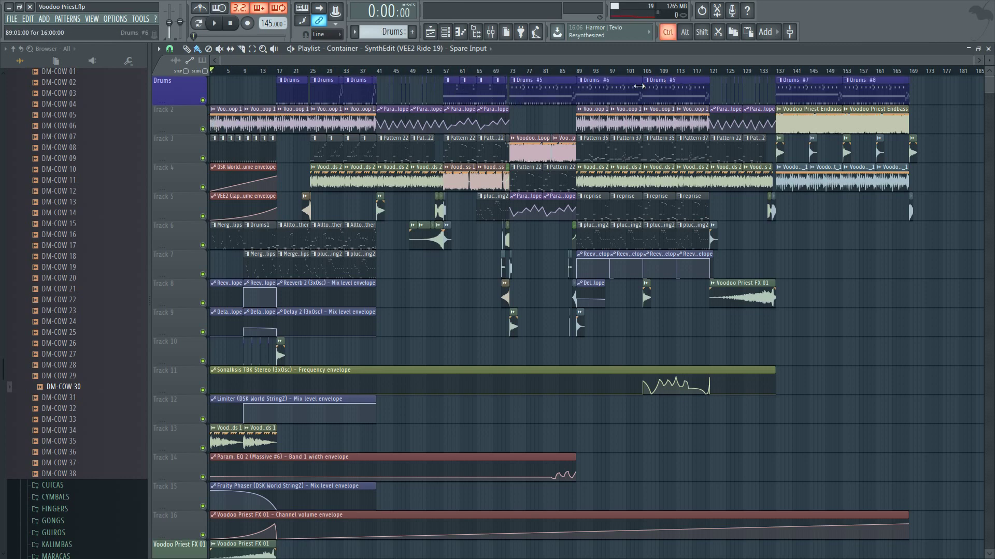
- Check the Drums clips along the timeline, and preview the Voodoo Priest Percussion Loop 1 sample from its channel settings
{"action": "scroll", "coordinate": [623, 88], "scroll_direction": "up", "scroll_amount": 5}
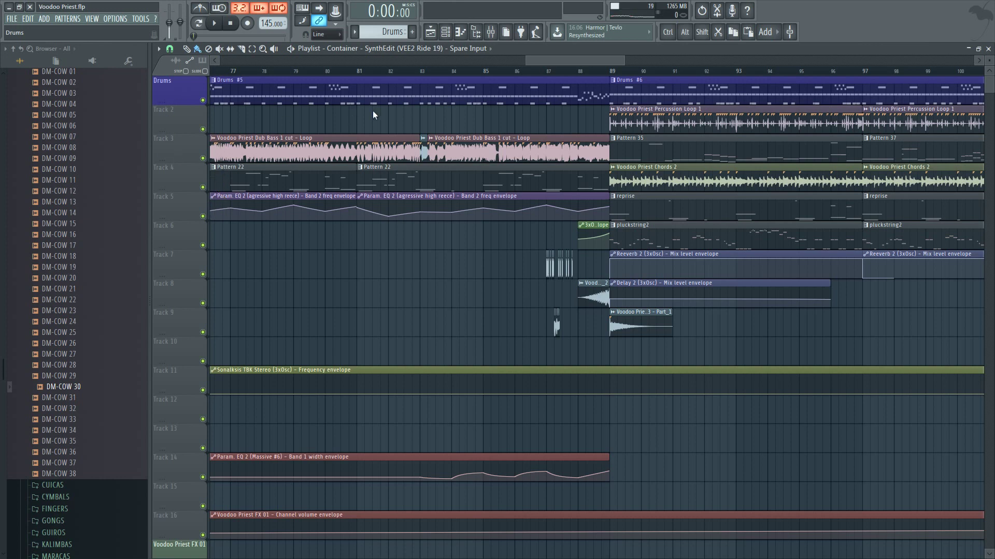
{"action": "scroll", "coordinate": [392, 94], "scroll_direction": "down", "scroll_amount": 4}
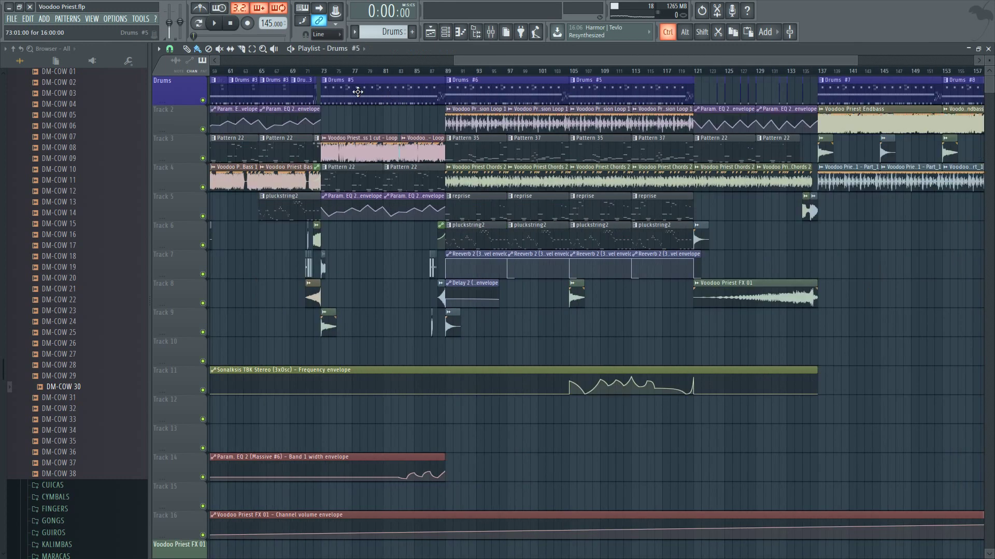
{"action": "scroll", "coordinate": [358, 92], "scroll_direction": "down", "scroll_amount": 2}
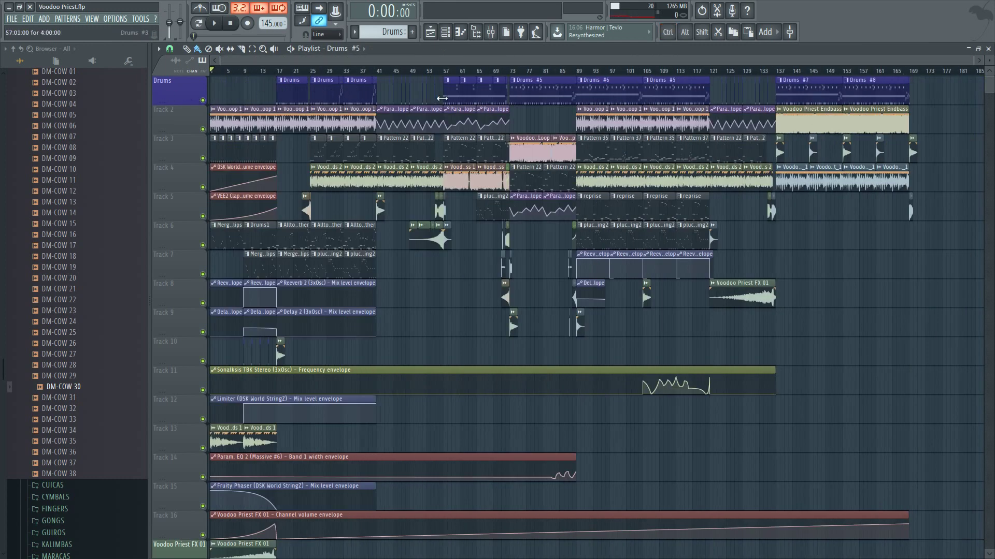
{"action": "scroll", "coordinate": [184, 108], "scroll_direction": "up", "scroll_amount": 3}
{"action": "scroll", "coordinate": [184, 108], "scroll_direction": "down", "scroll_amount": 3}
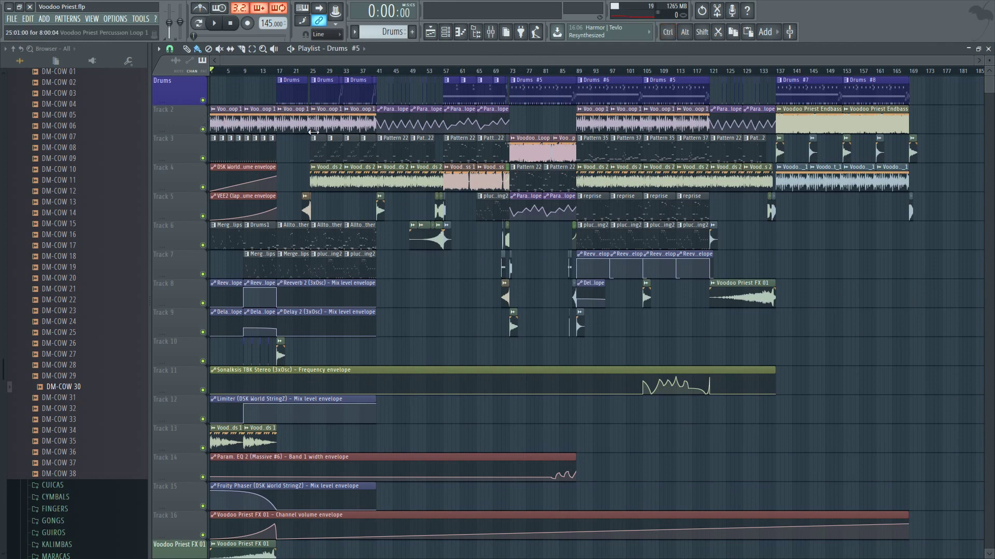
{"action": "scroll", "coordinate": [199, 132], "scroll_direction": "up", "scroll_amount": 5}
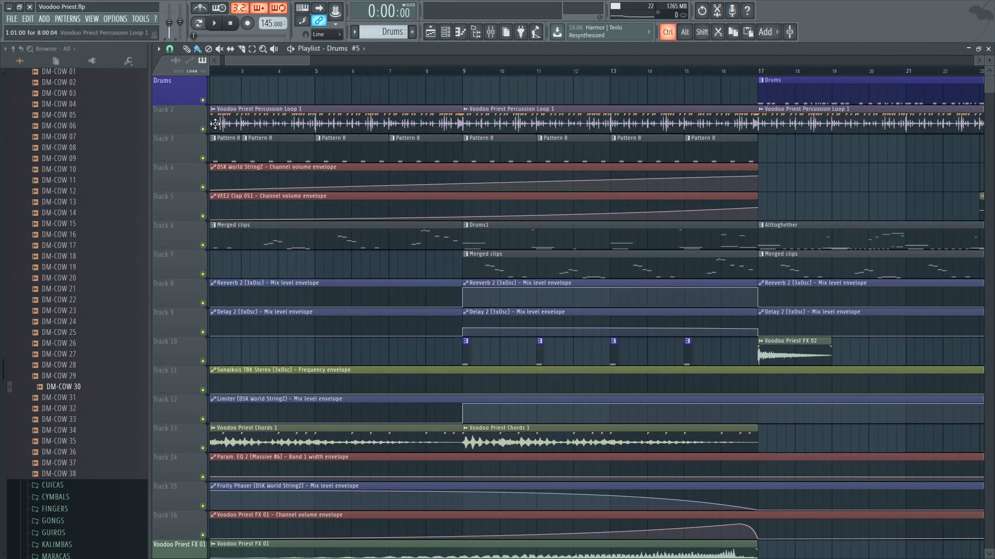
{"action": "double_click", "coordinate": [248, 119]}
{"action": "left_click", "coordinate": [288, 354]}
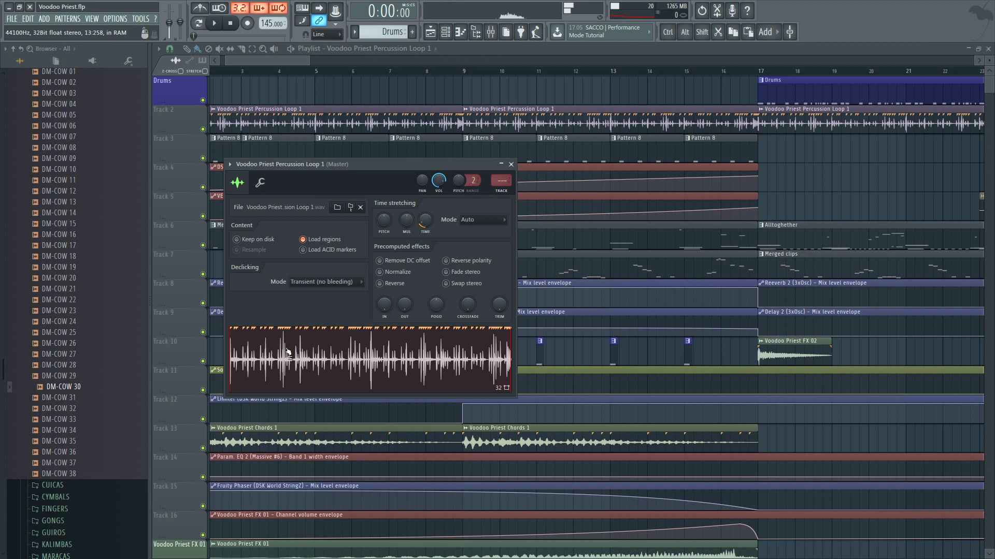
{"action": "left_click", "coordinate": [233, 25]}
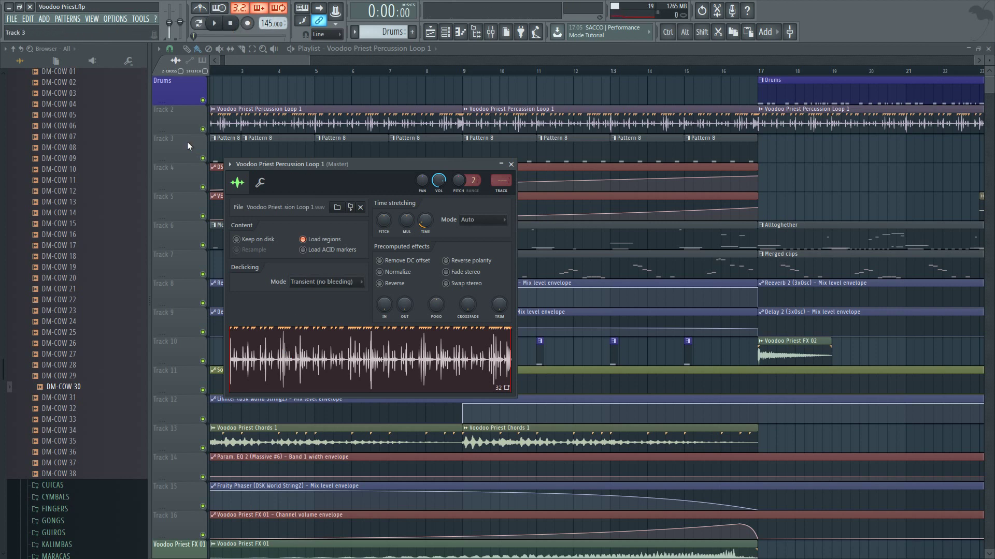
{"action": "key", "text": "Escape"}
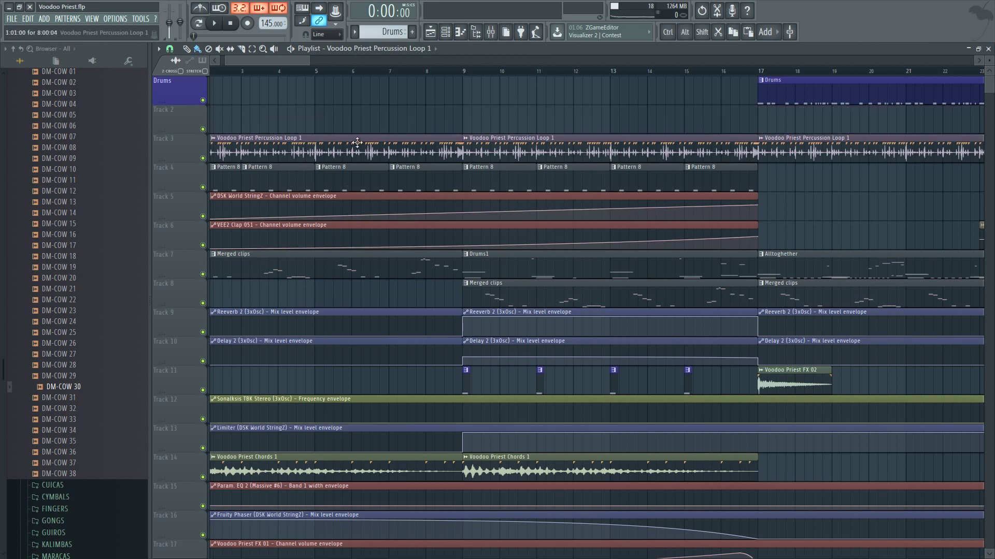
- Move the opening Voodoo Priest Percussion Loop 1 clips, from the start to bar 41, up to the empty track 2
{"action": "scroll", "coordinate": [484, 136], "scroll_direction": "down", "scroll_amount": 3, "text": "ctrl"}
{"action": "scroll", "coordinate": [548, 141], "scroll_direction": "down", "scroll_amount": 3, "text": "ctrl"}
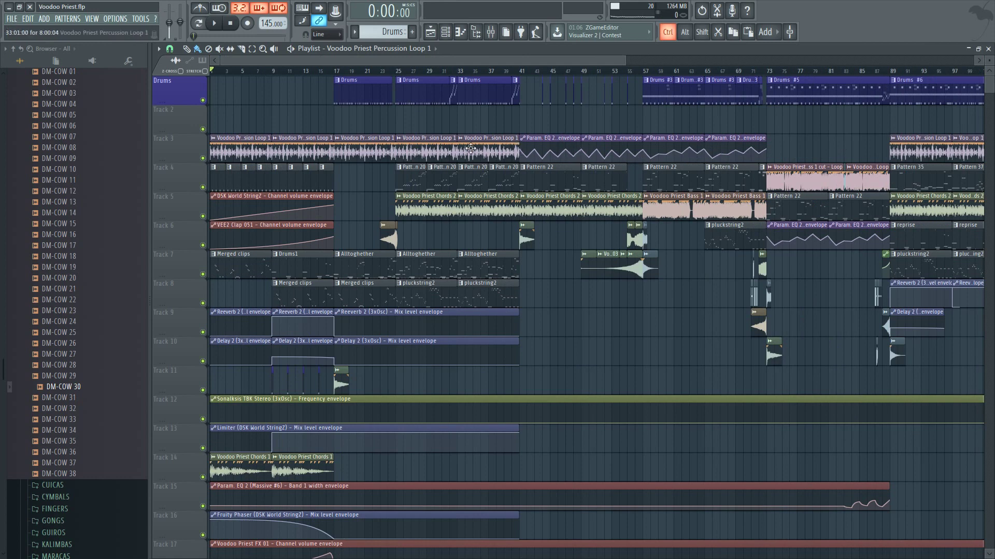
{"action": "left_click_drag", "start_coordinate": [489, 150], "coordinate": [193, 156]}
{"action": "key", "text": "shift+Up"}
- Name track 2 Perc Loop and give it a blue colour
{"action": "double_click", "coordinate": [179, 119]}
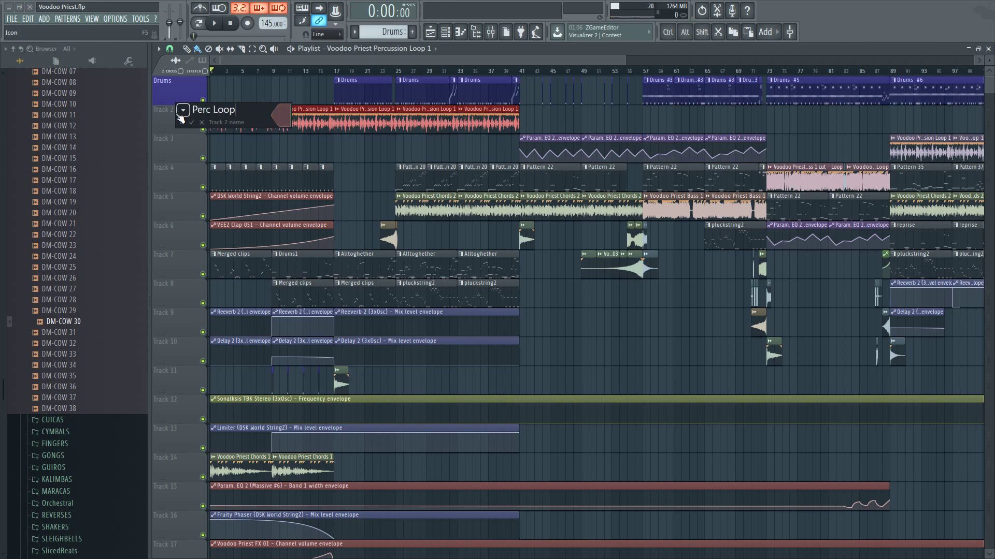
{"action": "left_click", "coordinate": [281, 115]}
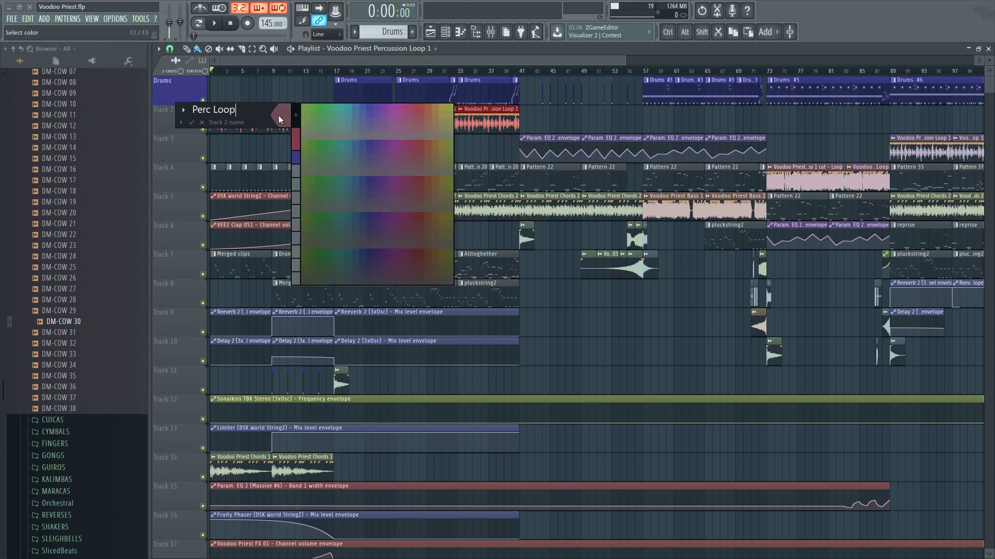
{"action": "left_click", "coordinate": [362, 144]}
{"action": "key", "text": "Return"}
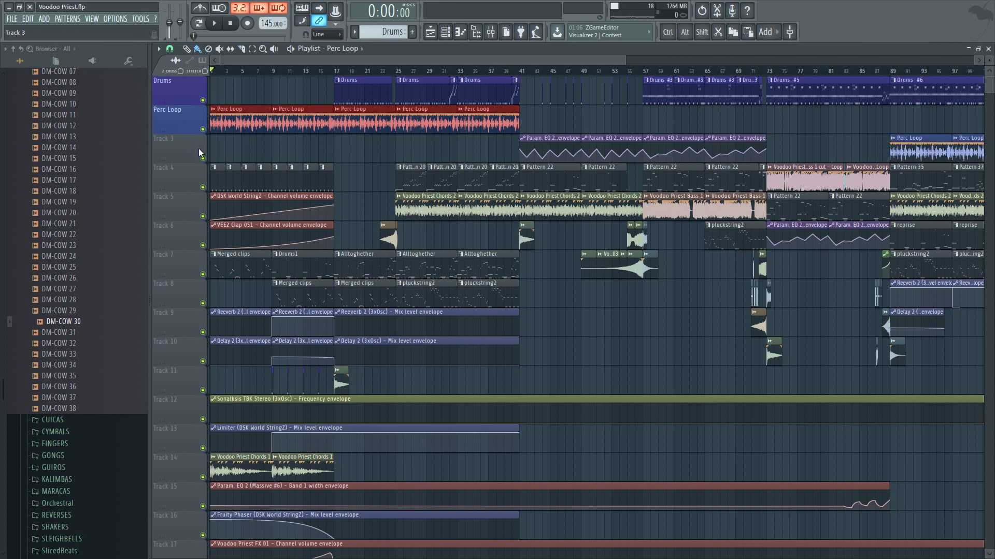
- Move the four Perc Loop clips between bars 89 and 121 up from track 3 to the Perc Loop track
{"action": "scroll", "coordinate": [544, 131], "scroll_direction": "down", "scroll_amount": 2, "text": "ctrl"}
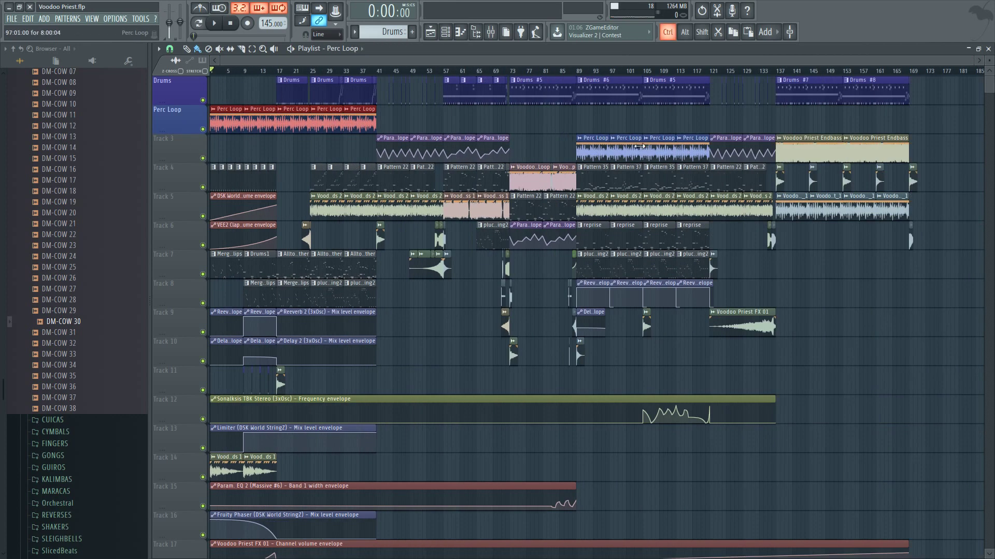
{"action": "left_click_drag", "start_coordinate": [575, 149], "coordinate": [701, 148]}
{"action": "key", "text": "shift+Up"}
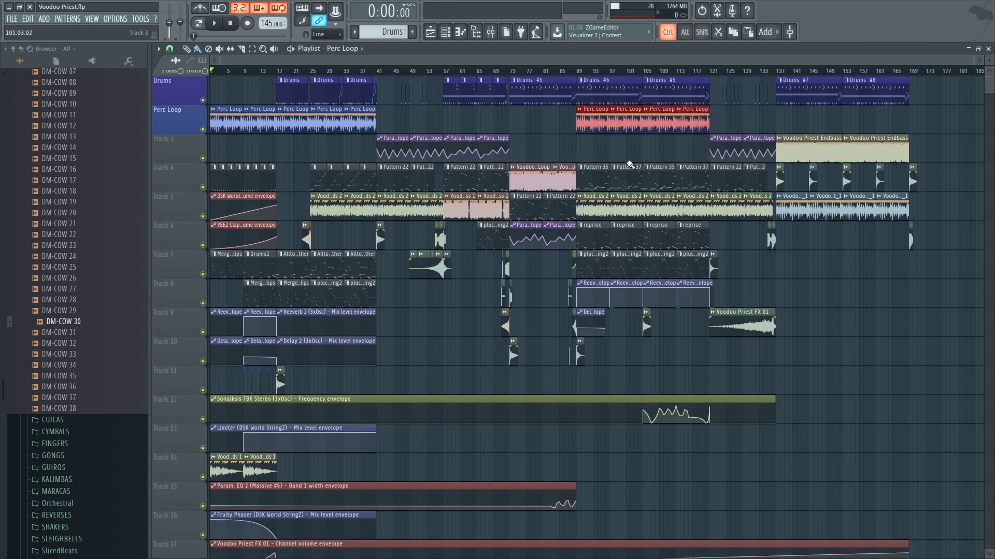
- Move the four Voodoo Priest Percussion Loop 1 - Part_1 clips between bars 137 and 169 up from track 5 to the Perc Loop track
{"action": "scroll", "coordinate": [552, 172], "scroll_direction": "up", "scroll_amount": 5, "text": "ctrl"}
{"action": "scroll", "coordinate": [552, 173], "scroll_direction": "down", "scroll_amount": 4, "text": "ctrl"}
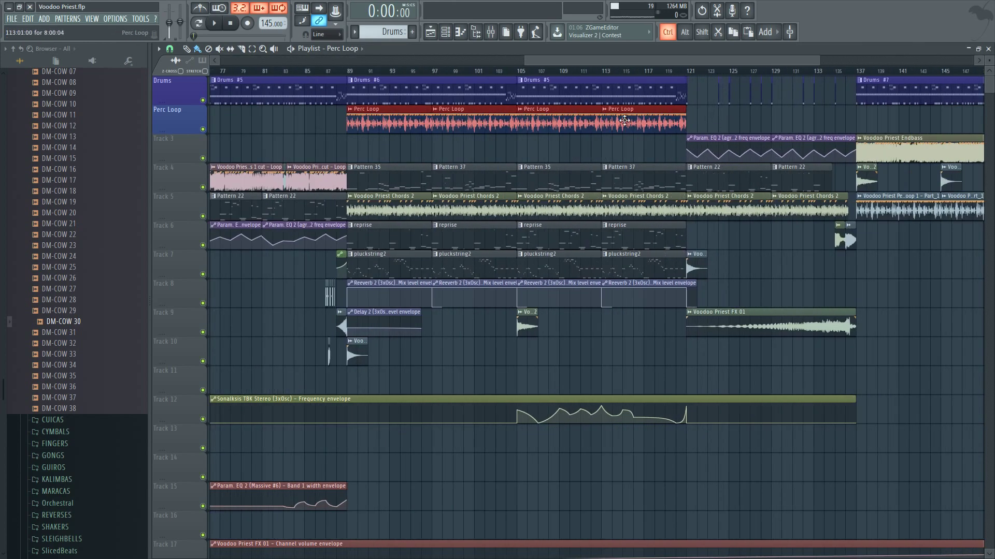
{"action": "scroll", "coordinate": [880, 208], "scroll_direction": "down", "scroll_amount": 4, "text": "ctrl"}
{"action": "scroll", "coordinate": [938, 211], "scroll_direction": "up", "scroll_amount": 4, "text": "ctrl"}
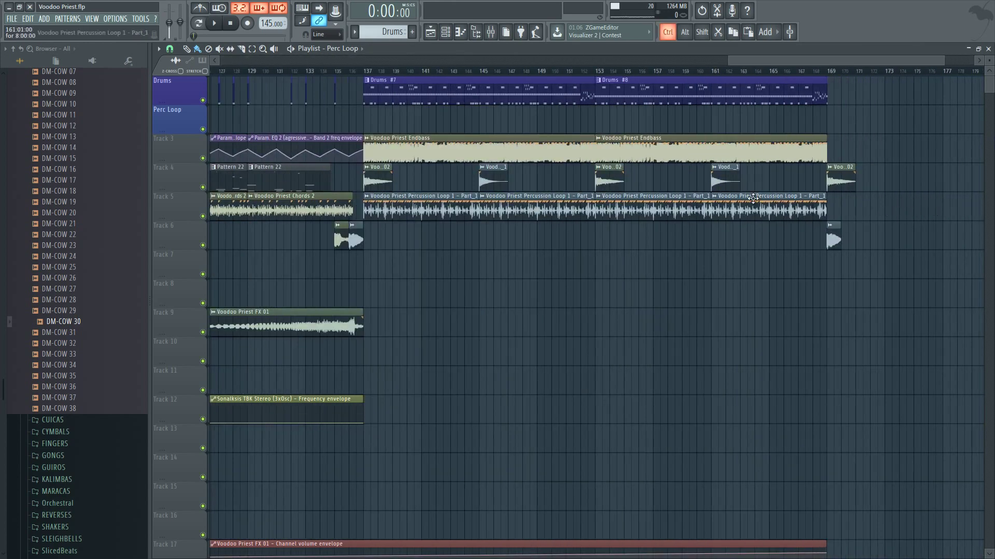
{"action": "scroll", "coordinate": [751, 200], "scroll_direction": "down", "scroll_amount": 4, "text": "ctrl"}
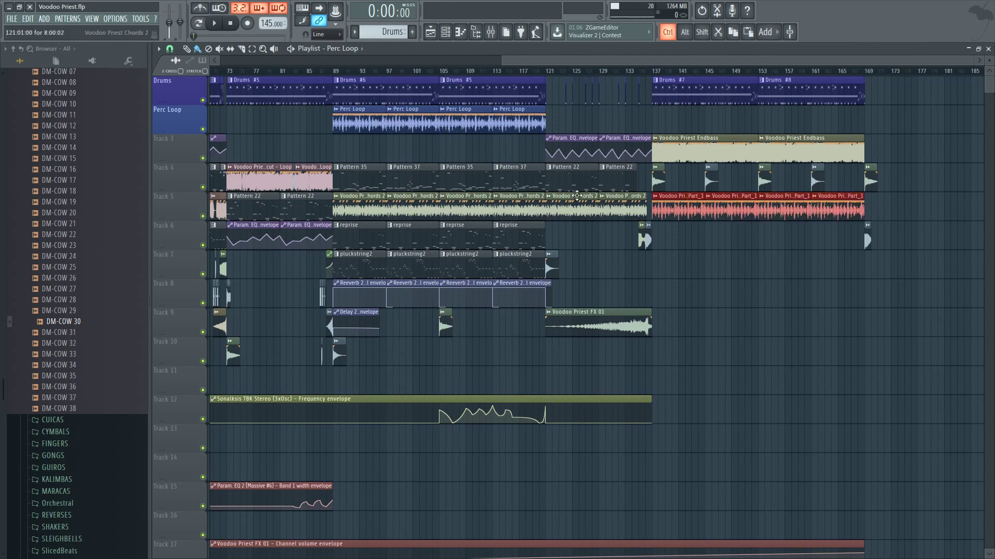
{"action": "scroll", "coordinate": [570, 195], "scroll_direction": "up", "scroll_amount": 4, "text": "ctrl"}
{"action": "key", "text": "shift+Up"}
{"action": "key", "text": "shift+Up"}
{"action": "key", "text": "shift+Up"}
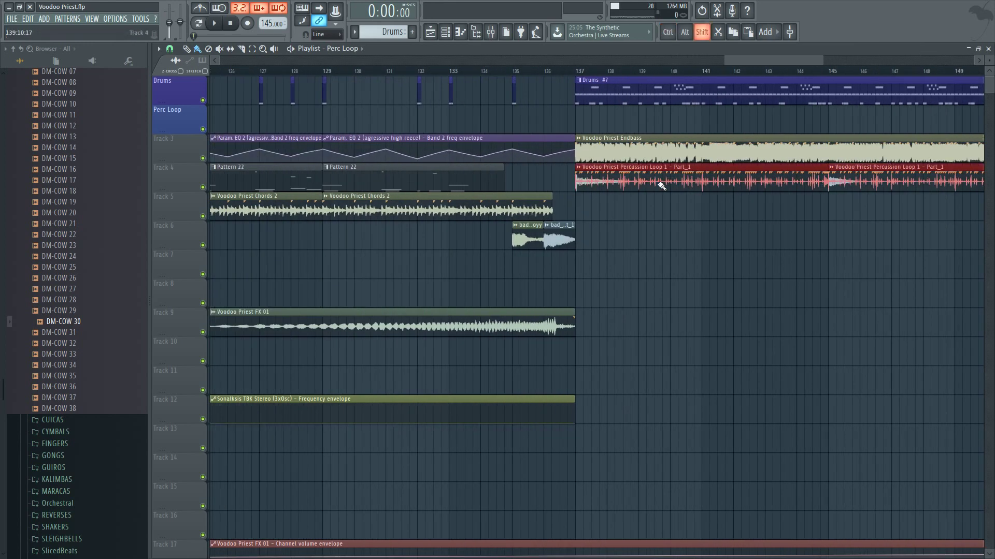
{"action": "scroll", "coordinate": [660, 185], "scroll_direction": "down", "scroll_amount": 5, "text": "ctrl"}
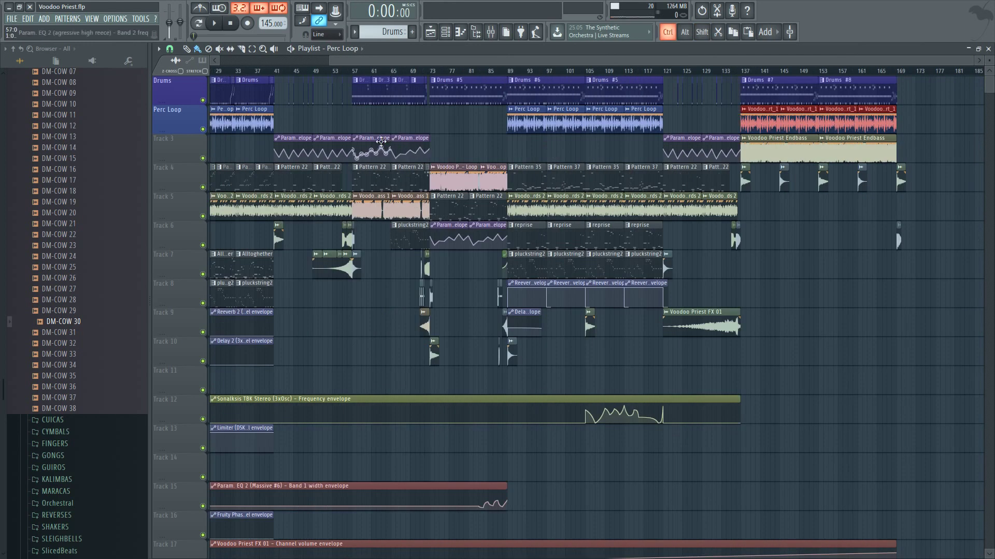
{"action": "scroll", "coordinate": [346, 139], "scroll_direction": "down", "scroll_amount": 2, "text": "ctrl"}
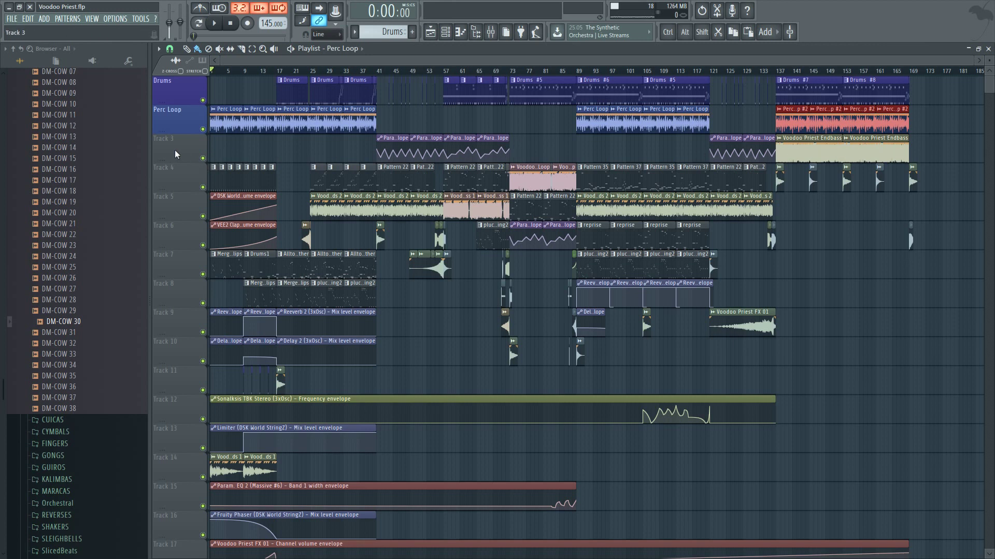
- Insert an empty track directly below Perc Loop and preview the Voodoo Priest Endbass sample from its channel settings
{"action": "left_click", "coordinate": [200, 295]}
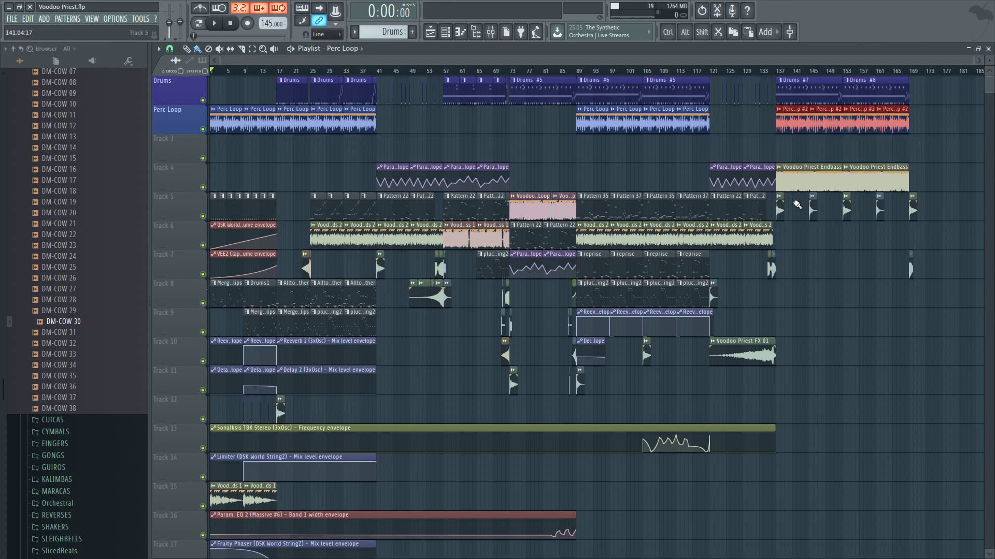
{"action": "double_click", "coordinate": [792, 176]}
{"action": "left_click", "coordinate": [284, 348]}
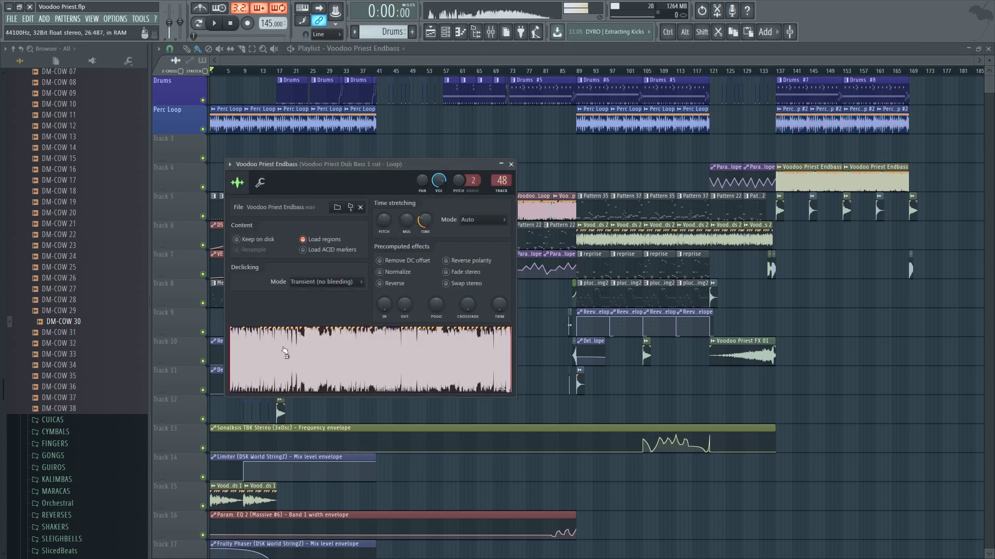
{"action": "left_click", "coordinate": [240, 23]}
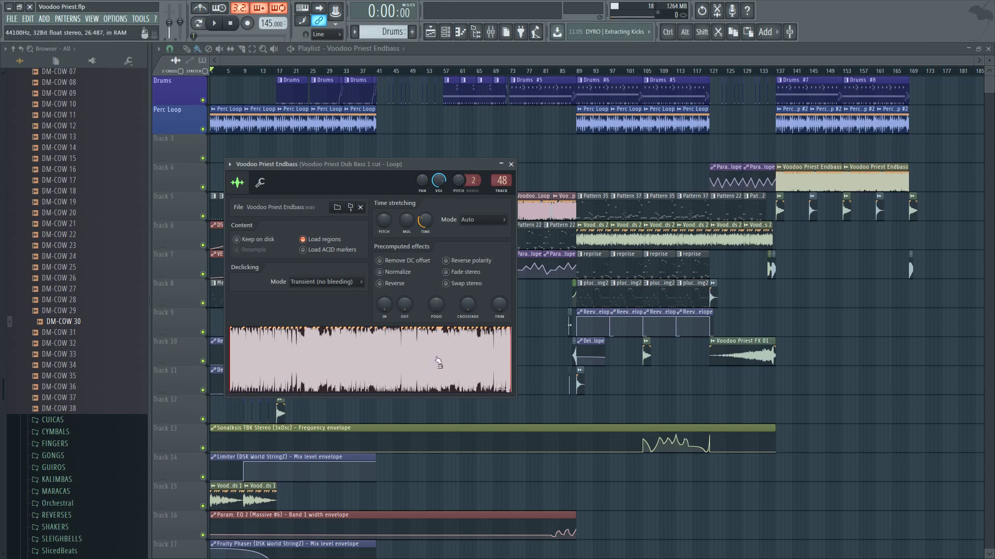
- Move both Voodoo Priest Endbass clips at bars 137 to 169 up to the empty track 3
{"action": "left_click", "coordinate": [897, 179]}
{"action": "left_click_drag", "start_coordinate": [898, 178], "coordinate": [898, 149]}
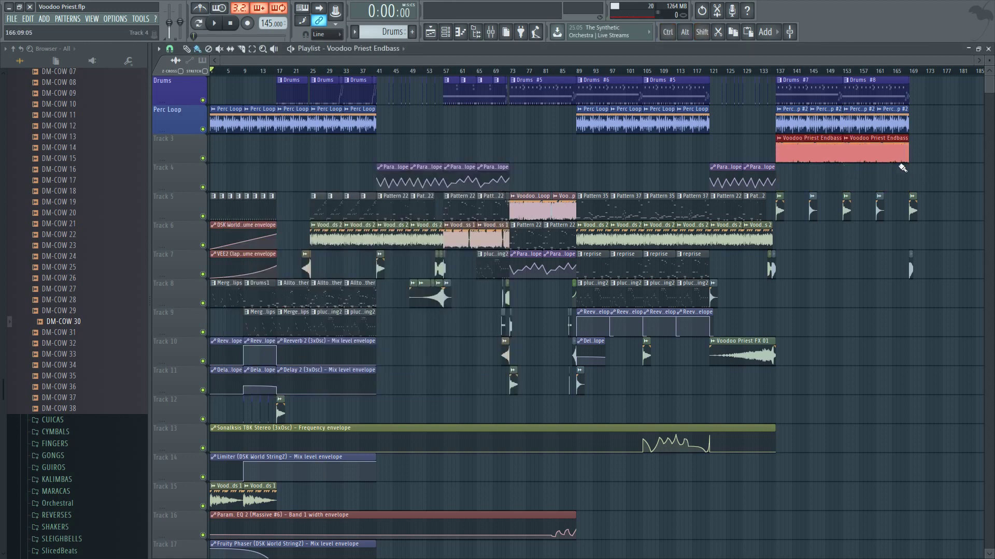
- Move the Voodoo Priest Dub Bass 1 cut - Loop clips between bars 73 and 89 from track 5 up to track 3
{"action": "scroll", "coordinate": [658, 197], "scroll_direction": "up", "scroll_amount": 5}
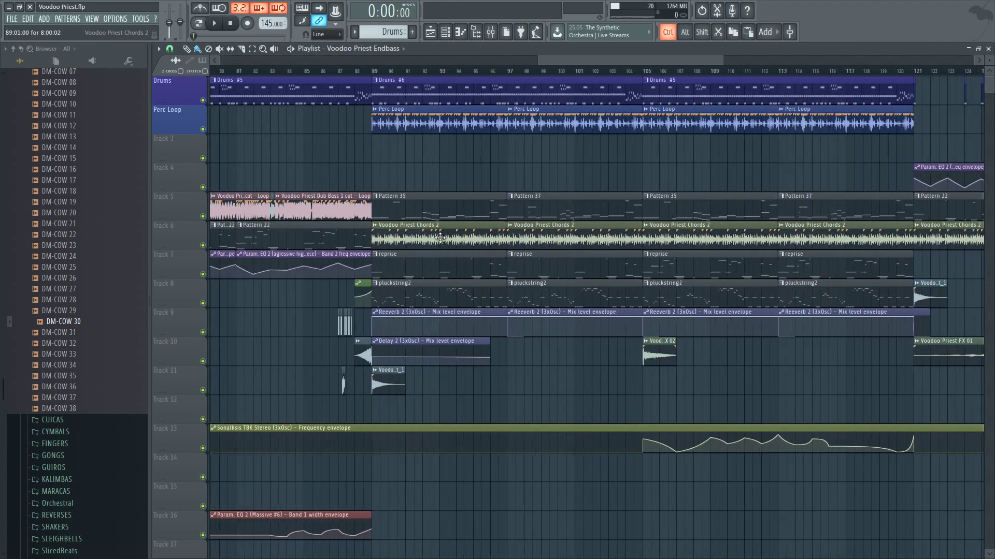
{"action": "scroll", "coordinate": [415, 240], "scroll_direction": "up", "scroll_amount": 2}
{"action": "scroll", "coordinate": [404, 238], "scroll_direction": "down", "scroll_amount": 4}
{"action": "scroll", "coordinate": [267, 209], "scroll_direction": "up", "scroll_amount": 3}
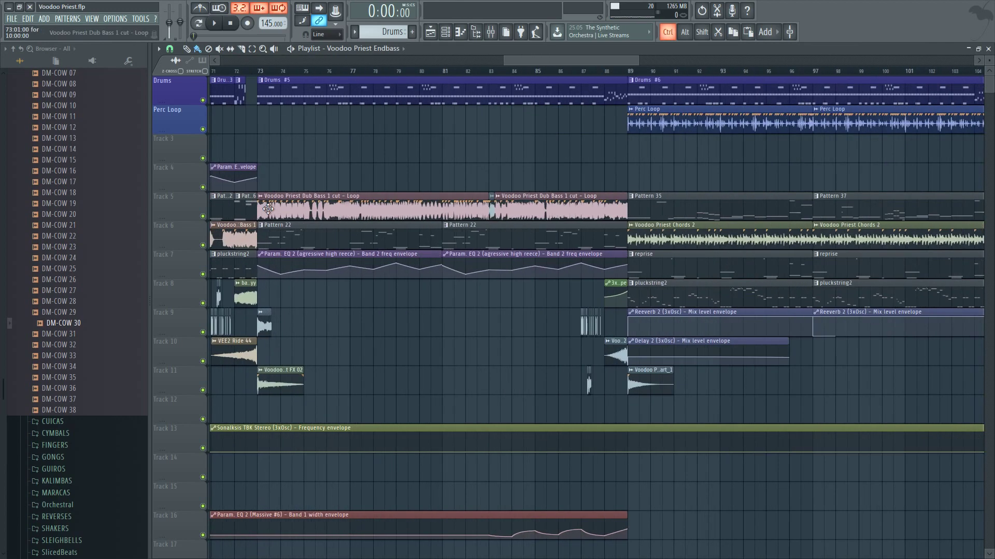
{"action": "scroll", "coordinate": [269, 209], "scroll_direction": "up", "scroll_amount": 4}
{"action": "scroll", "coordinate": [270, 208], "scroll_direction": "down", "scroll_amount": 5}
{"action": "left_click_drag", "start_coordinate": [272, 208], "coordinate": [501, 210]}
{"action": "scroll", "coordinate": [256, 210], "scroll_direction": "up", "scroll_amount": 1}
{"action": "scroll", "coordinate": [257, 209], "scroll_direction": "up", "scroll_amount": 3}
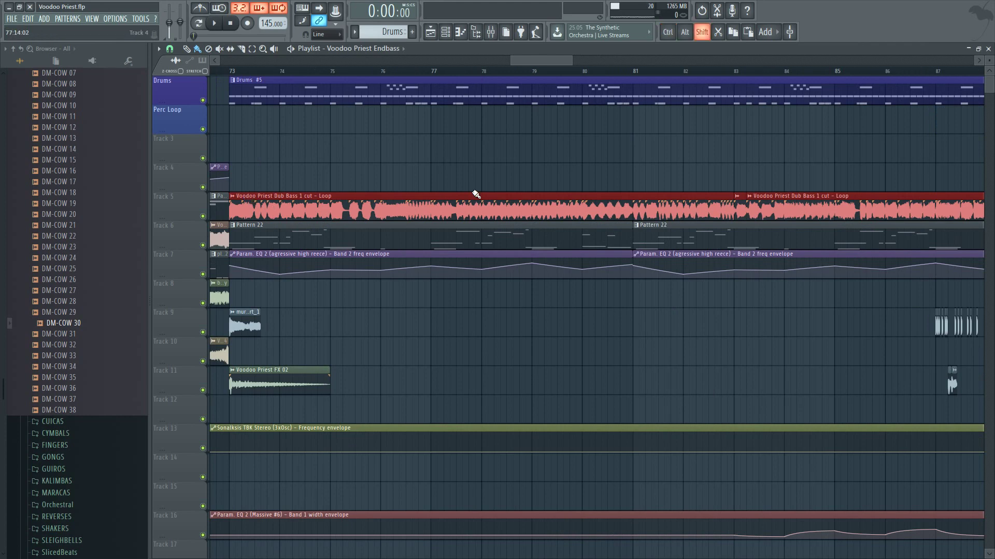
{"action": "key", "text": "shift+Up"}
{"action": "key", "text": "shift+Up"}
{"action": "scroll", "coordinate": [494, 199], "scroll_direction": "down", "scroll_amount": 4}
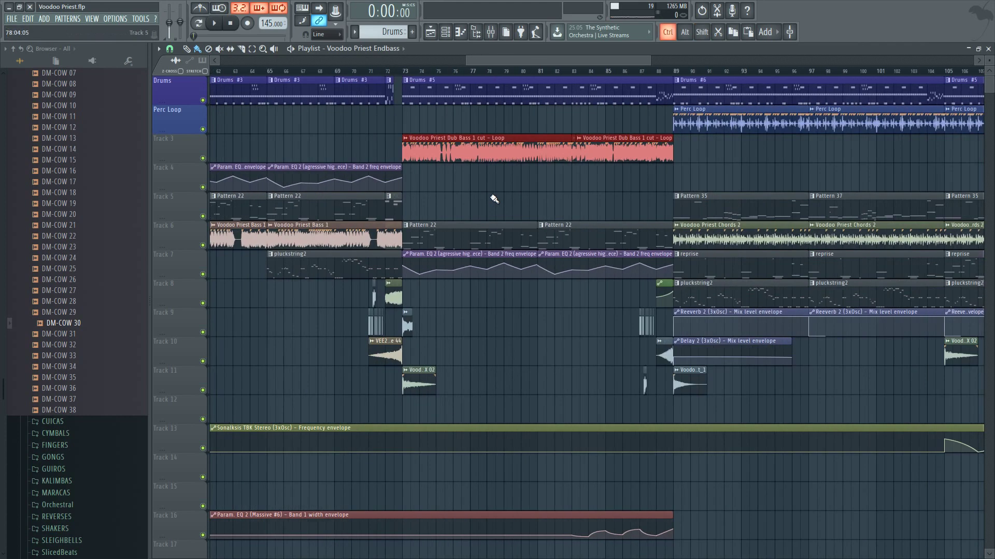
{"action": "scroll", "coordinate": [494, 199], "scroll_direction": "down", "scroll_amount": 4}
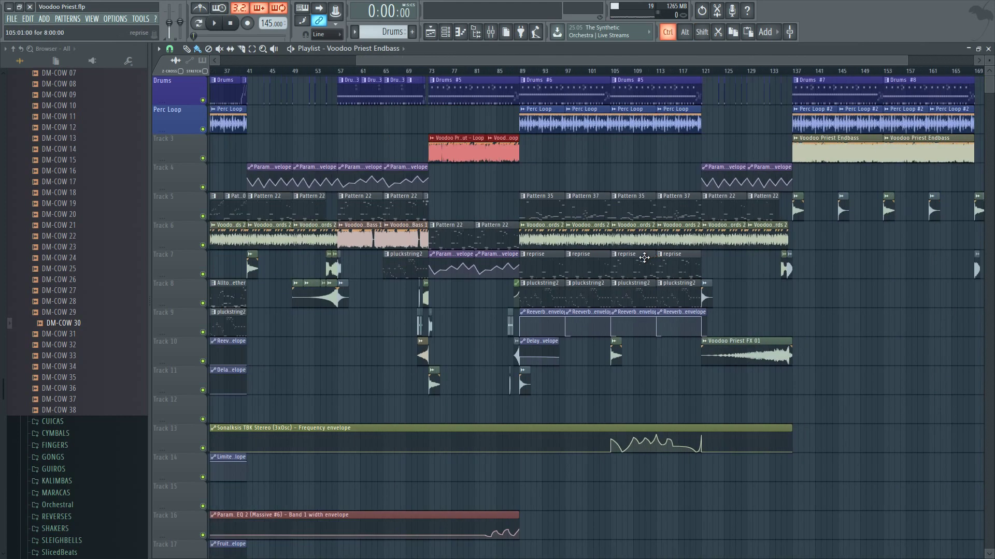
{"action": "scroll", "coordinate": [640, 259], "scroll_direction": "down", "scroll_amount": 1}
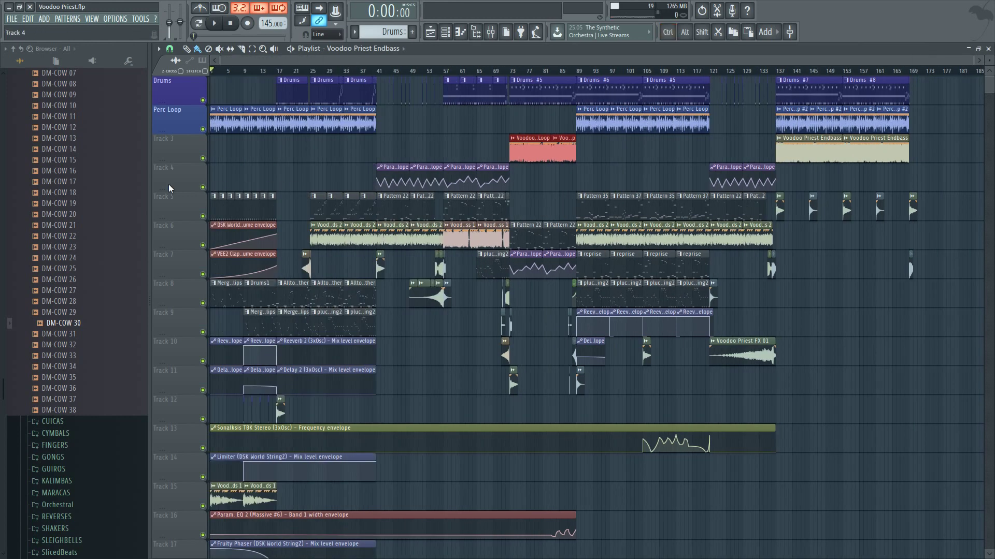
{"action": "scroll", "coordinate": [223, 207], "scroll_direction": "up", "scroll_amount": 3}
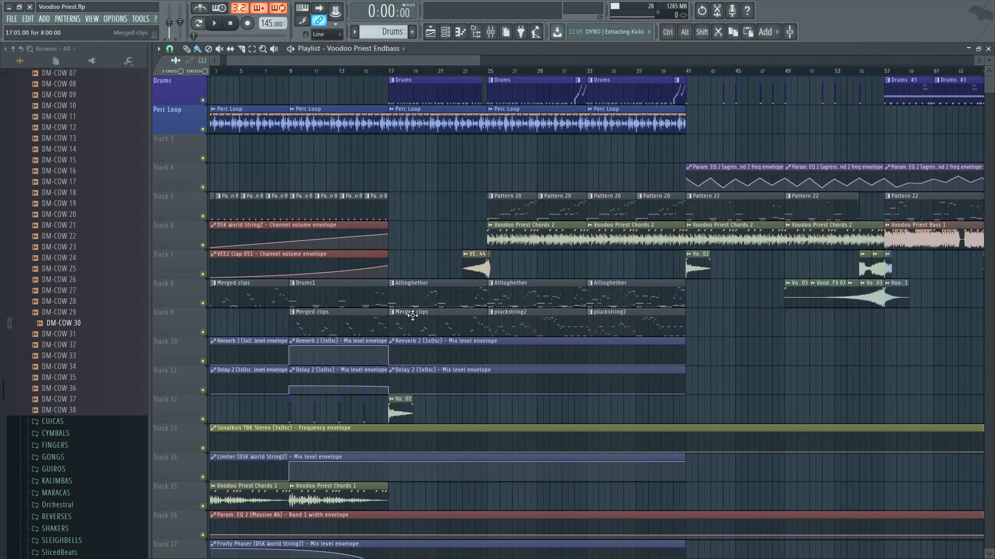
- Audition the Drums1 pattern from track 8 and return to the playlist overview
{"action": "double_click", "coordinate": [330, 299]}
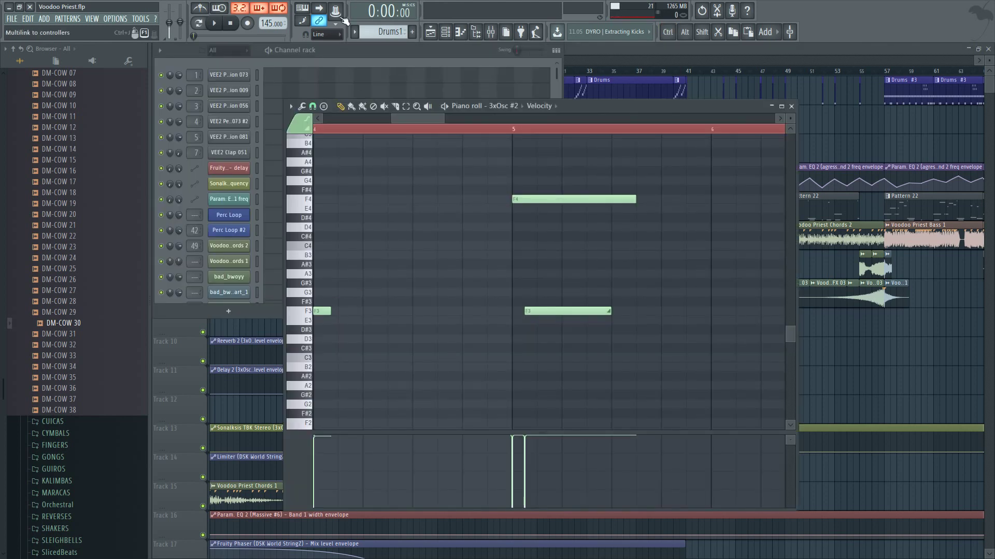
{"action": "left_click", "coordinate": [213, 23]}
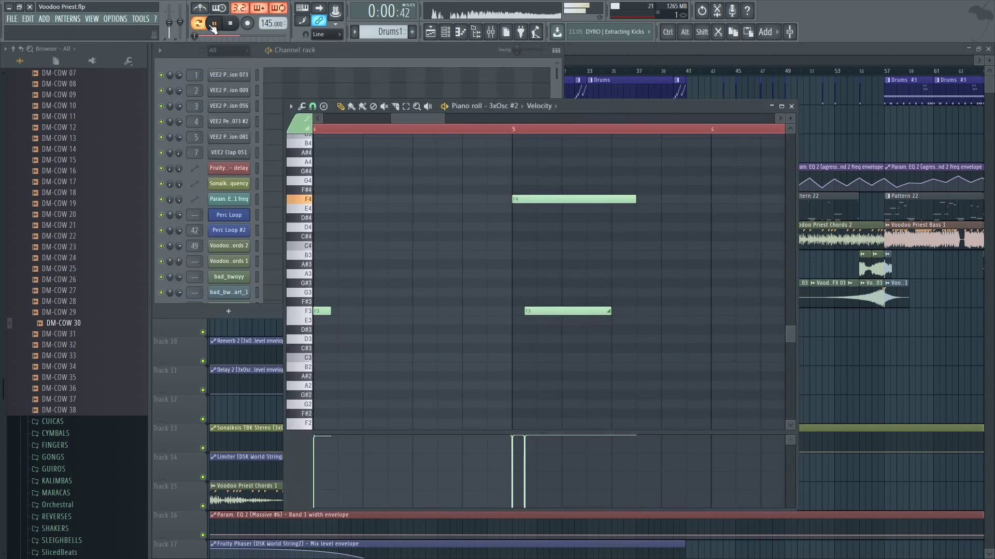
{"action": "left_click", "coordinate": [231, 25]}
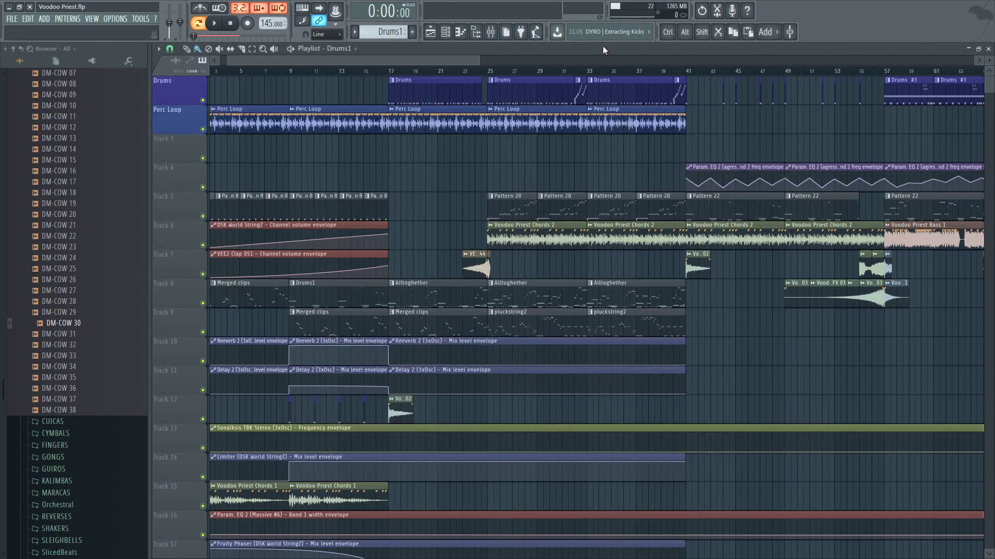
{"action": "left_click", "coordinate": [596, 49]}
{"action": "scroll", "coordinate": [363, 277], "scroll_direction": "down", "scroll_amount": 3, "text": "ctrl"}
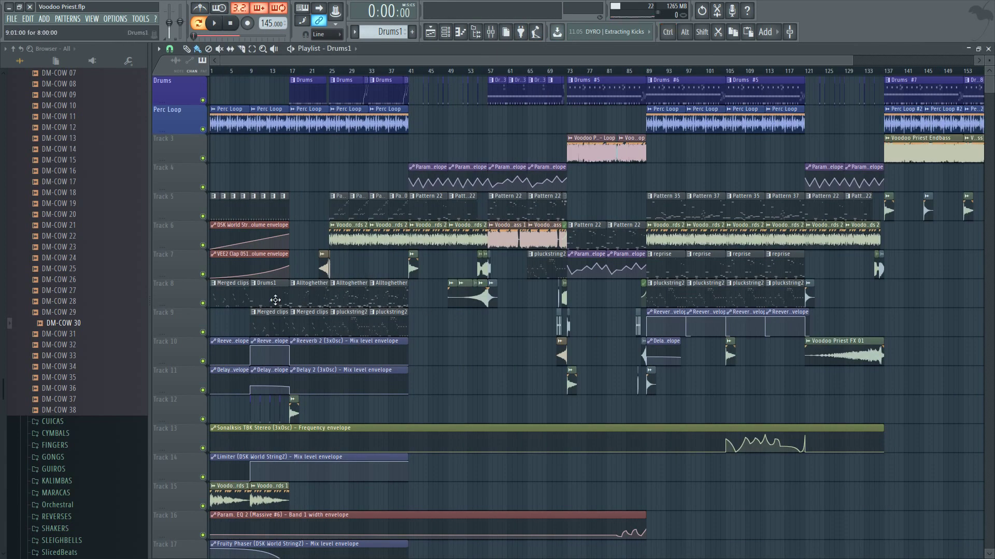
- Open the Alltoghether pattern at bar 17 on track 8 and play it briefly
{"action": "double_click", "coordinate": [300, 298]}
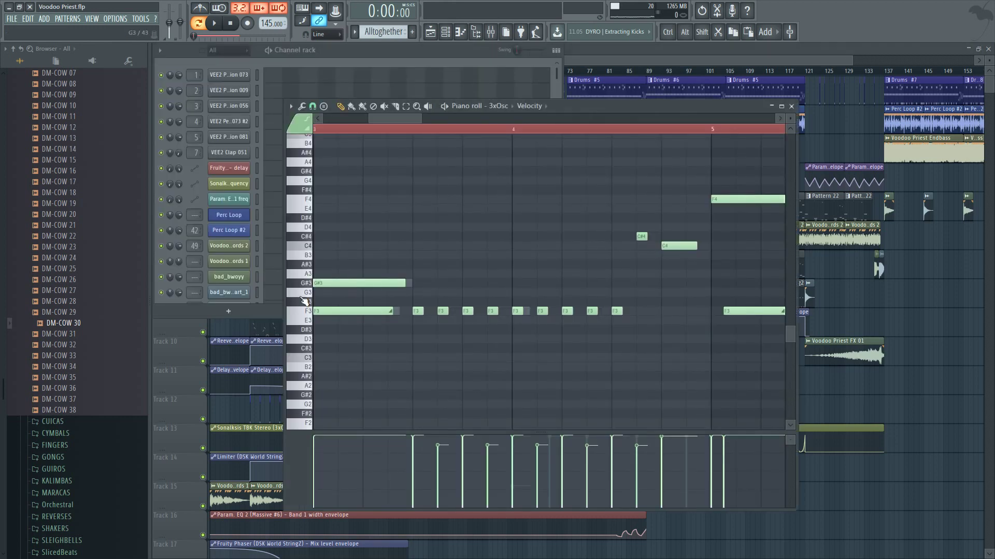
{"action": "left_click", "coordinate": [216, 25]}
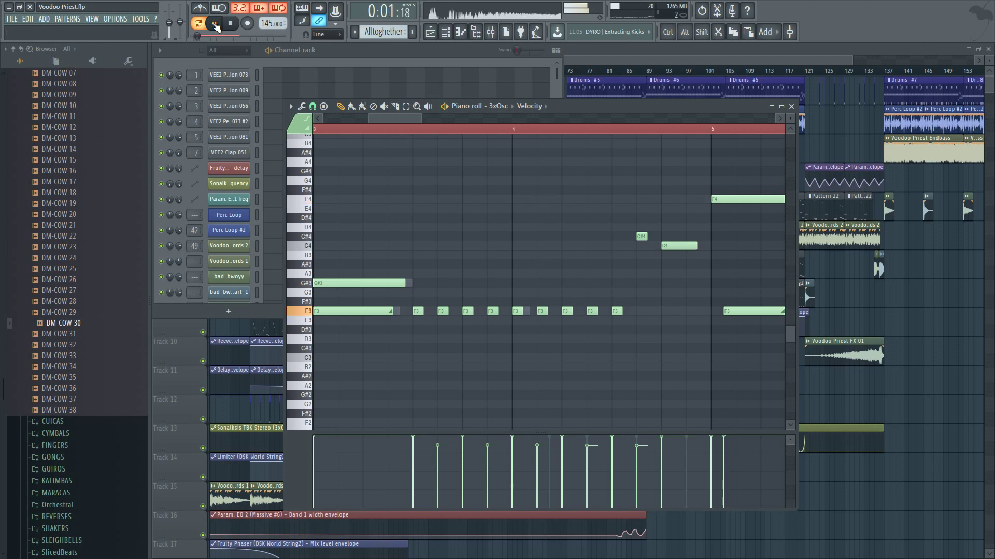
{"action": "left_click", "coordinate": [231, 24]}
- Play the Alltoghether pattern with only the 3xOsc channel audible in the channel rack
{"action": "left_click", "coordinate": [383, 51]}
{"action": "scroll", "coordinate": [371, 113], "scroll_direction": "down", "scroll_amount": 6}
{"action": "scroll", "coordinate": [371, 114], "scroll_direction": "up", "scroll_amount": 5}
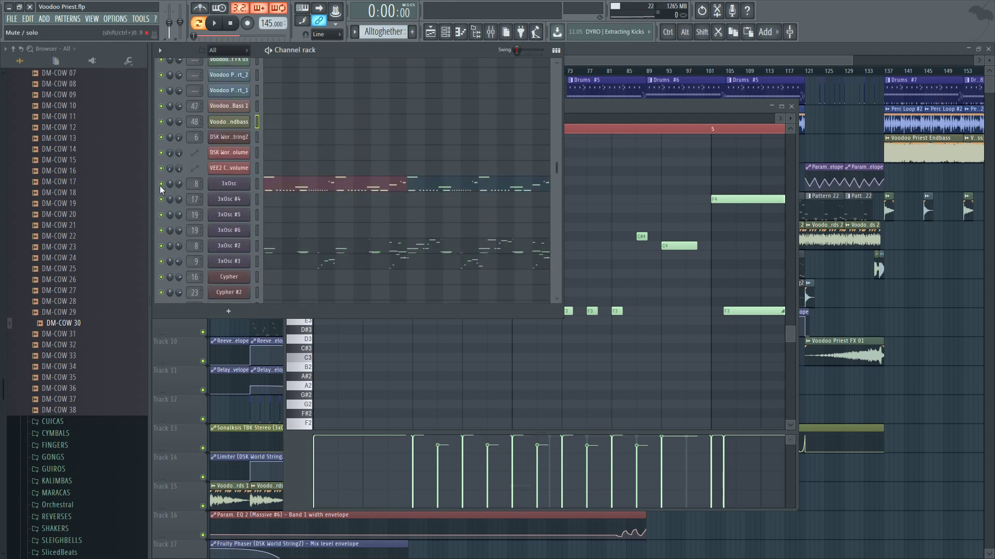
{"action": "key", "text": "space"}
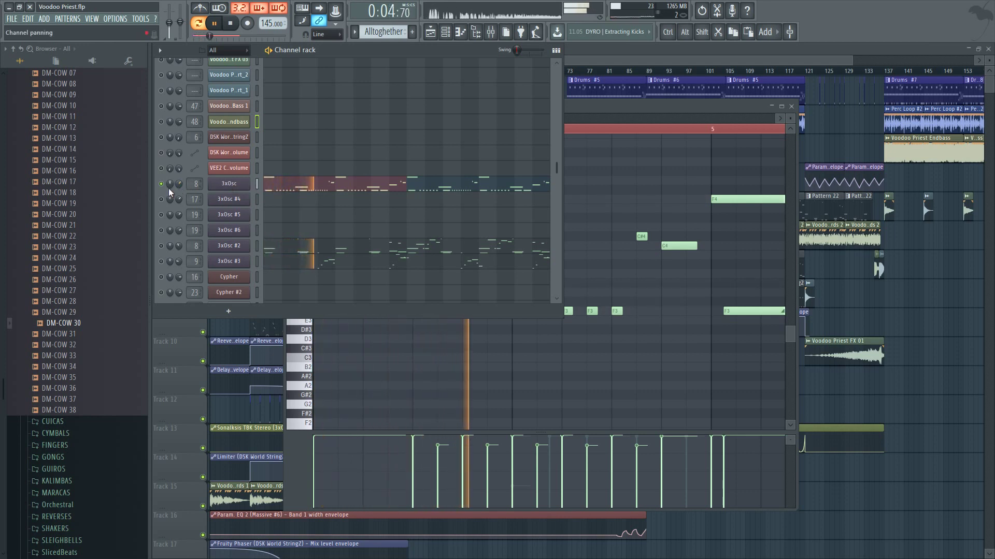
{"action": "key", "text": "space"}
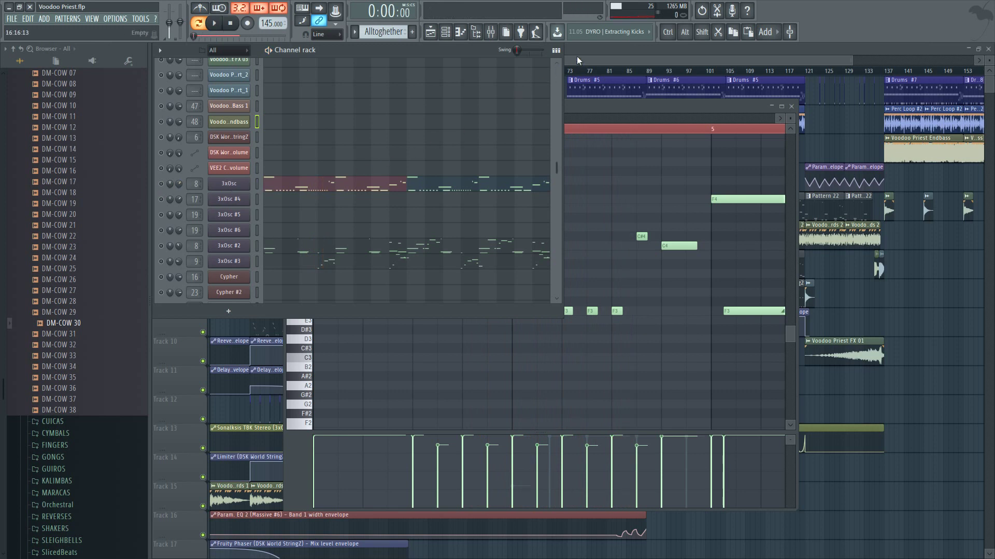
- Reopen the Alltoghether pattern from the playlist and rename its 3xOsc channel as Squarey Bass
{"action": "left_click", "coordinate": [629, 64]}
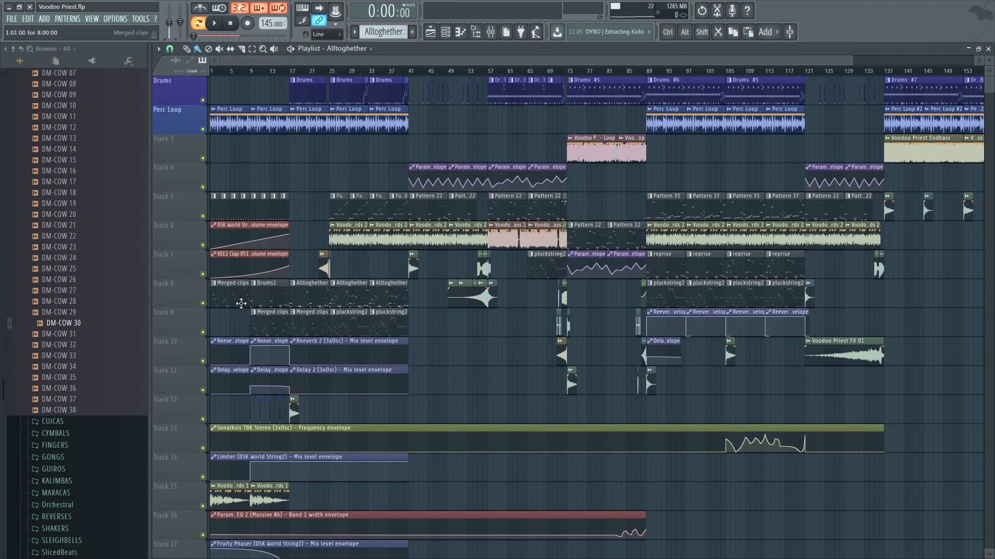
{"action": "double_click", "coordinate": [301, 298]}
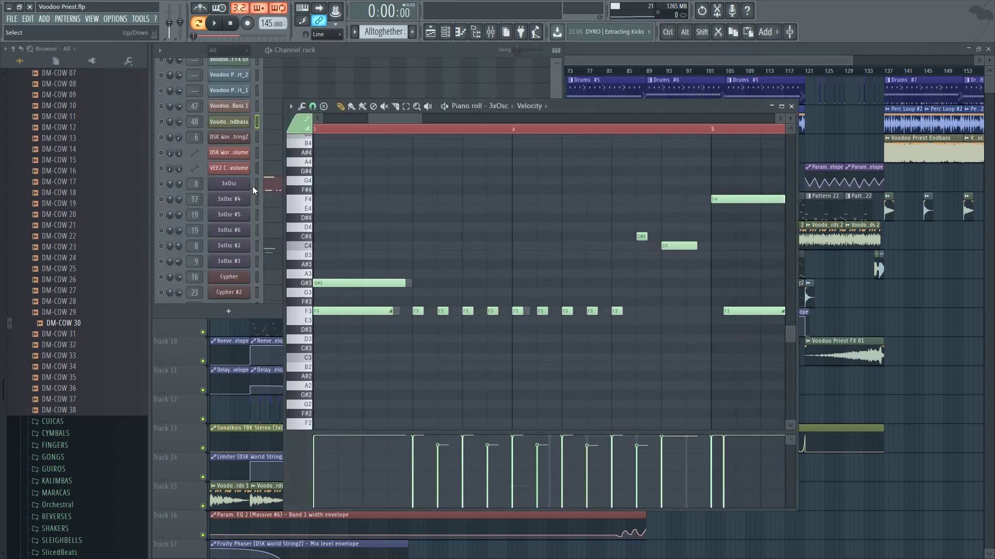
{"action": "middle_click", "coordinate": [229, 187]}
{"action": "key", "text": "shift"}
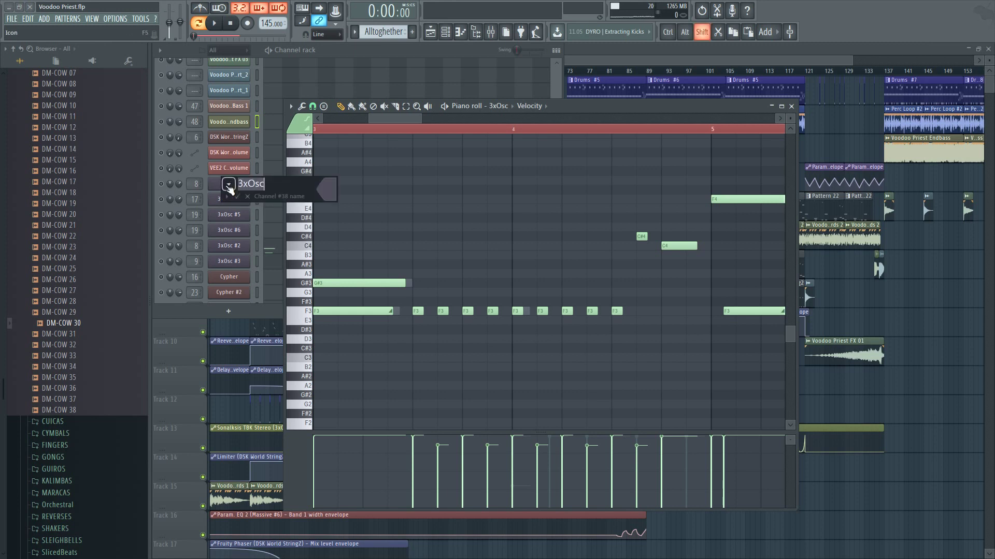
{"action": "type", "text": "Square"}
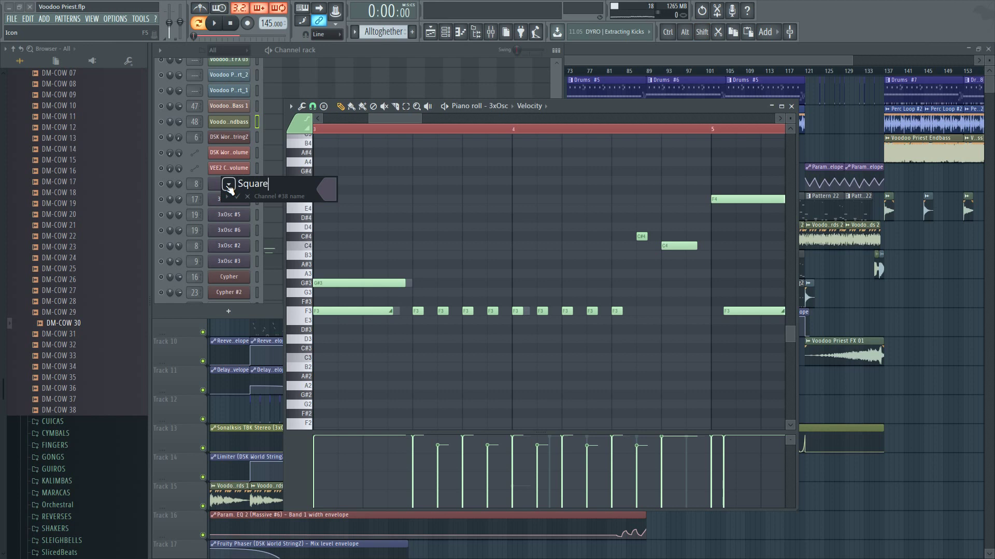
{"action": "type", "text": "y Bass"}
{"action": "key", "text": "Return"}
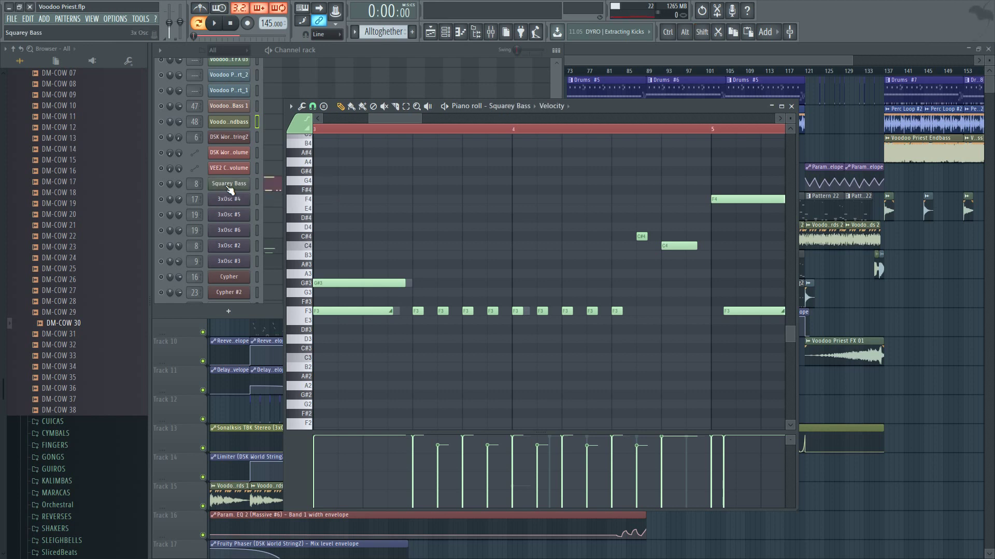
- Select the 3xOsc #2 channel and play it soloed within the Alltoghether pattern
{"action": "left_click", "coordinate": [257, 200]}
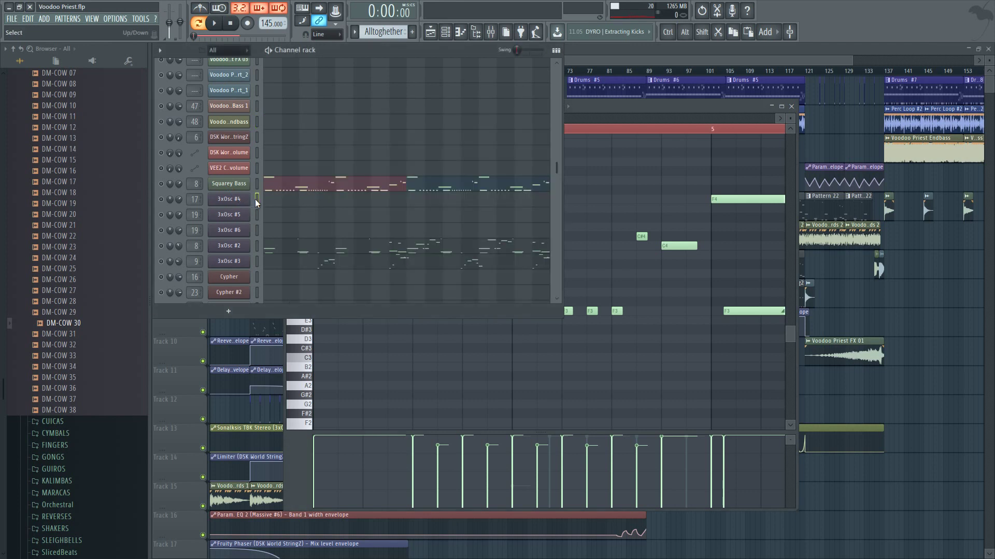
{"action": "left_click", "coordinate": [257, 248]}
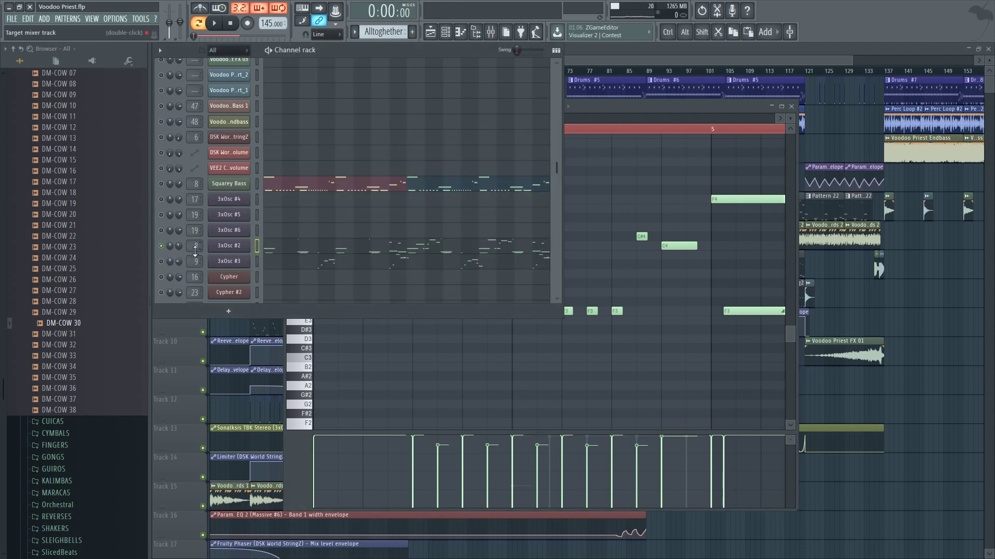
{"action": "key", "text": "space"}
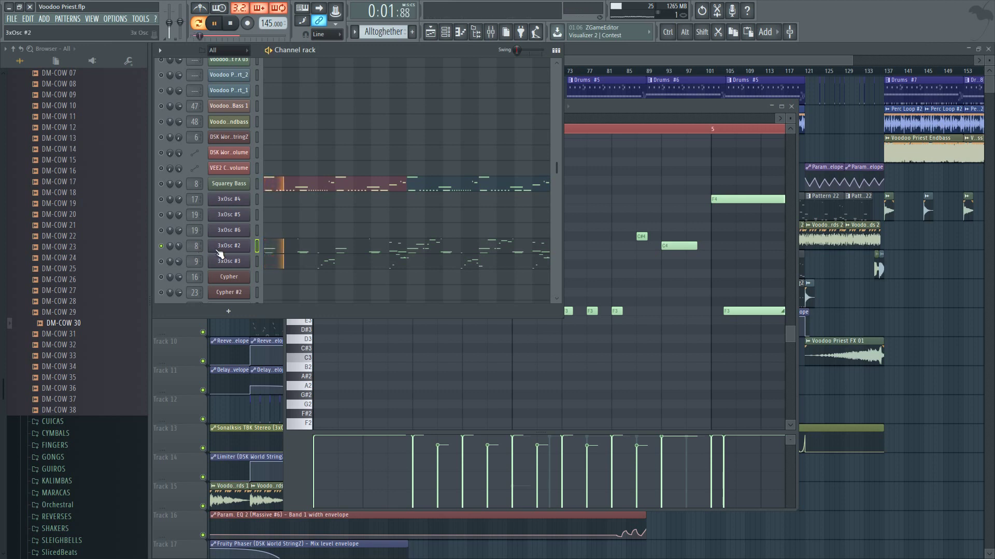
{"action": "key", "text": "space"}
- Rename the 3xOsc #2 channel as Sawey Bass and give it a green colour
{"action": "left_click", "coordinate": [221, 250], "text": "shift"}
{"action": "type", "text": "Sawey Bass"}
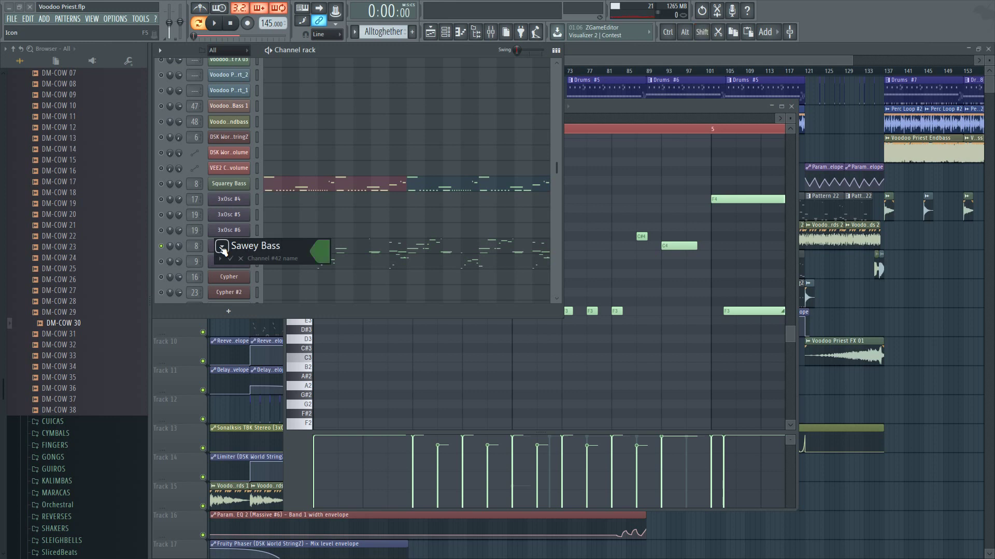
{"action": "key", "text": "Return"}
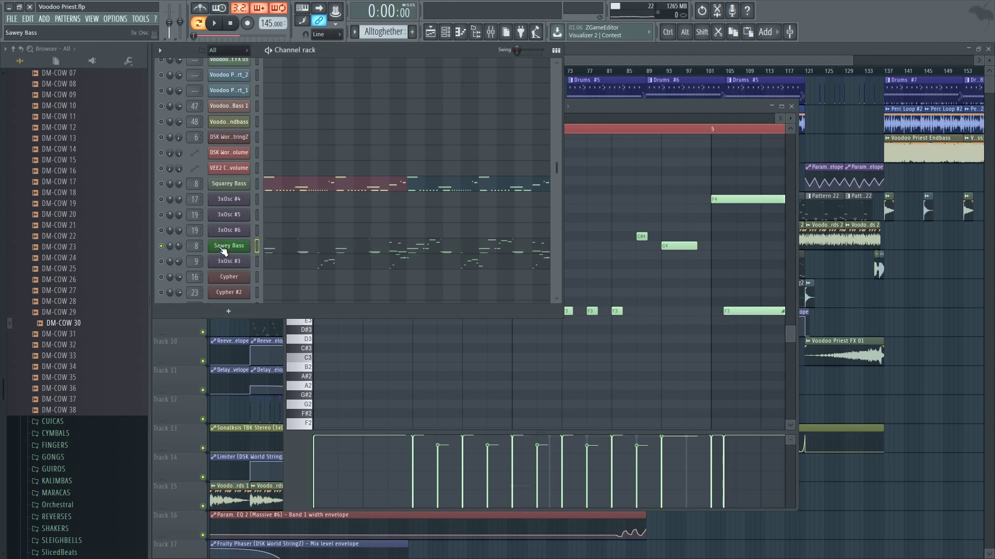
- Move the Sawey Bass channel directly above Squarey Bass and colour both channels bright green (RGB 0, 255, 0)
{"action": "scroll", "coordinate": [240, 205], "scroll_direction": "up", "scroll_amount": 3, "text": "shift"}
{"action": "scroll", "coordinate": [240, 204], "scroll_direction": "up", "scroll_amount": 1, "text": "shift"}
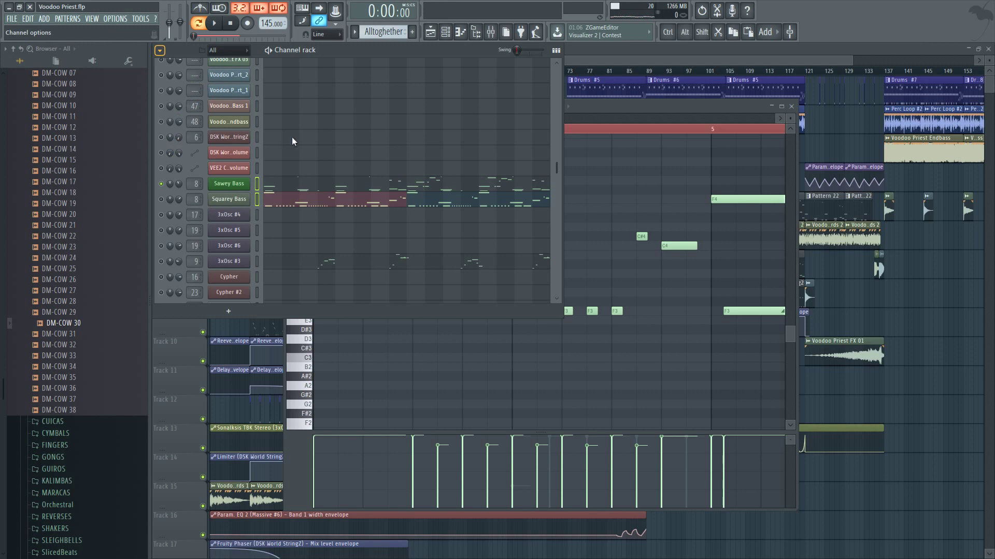
{"action": "key", "text": "alt+c"}
{"action": "left_click", "coordinate": [420, 183]}
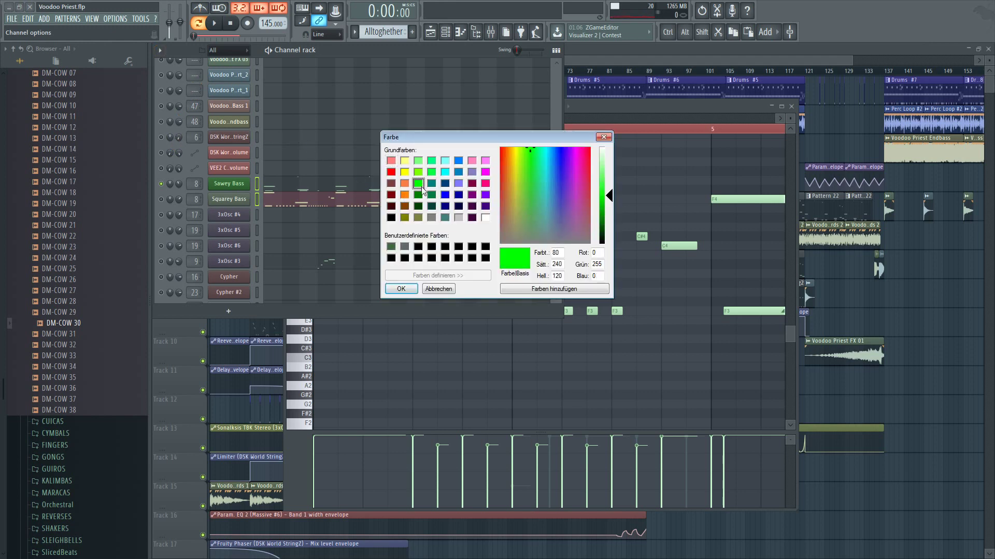
{"action": "left_click", "coordinate": [404, 289]}
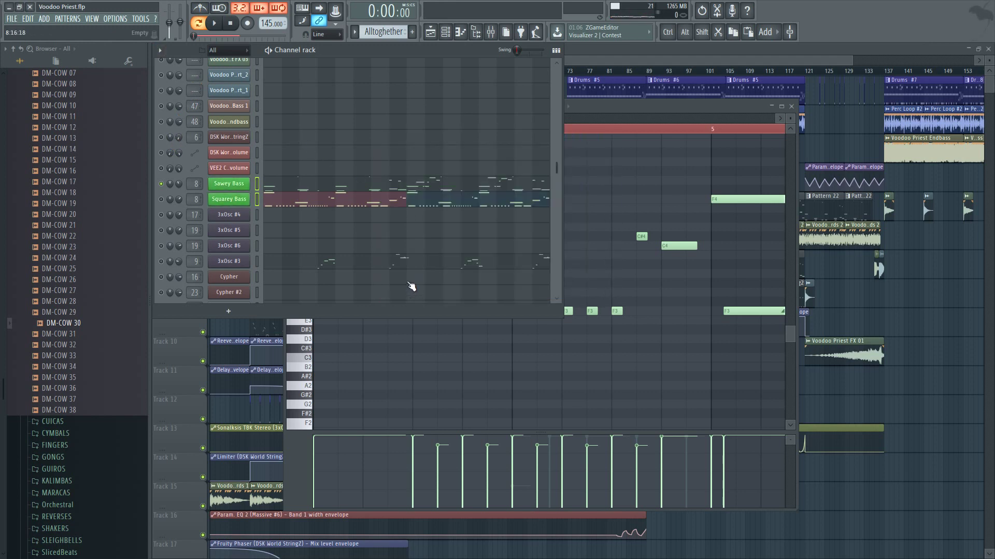
- Move the 3xOsc #3 channel up in the channel rack so it sits directly below Squarey Bass
{"action": "double_click", "coordinate": [257, 199]}
{"action": "left_click", "coordinate": [161, 199]}
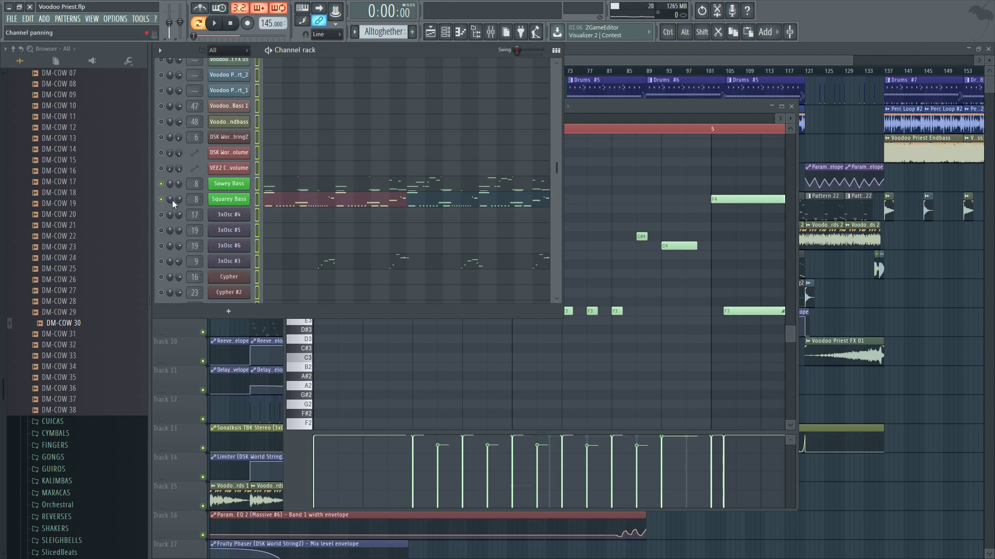
{"action": "left_click", "coordinate": [257, 199]}
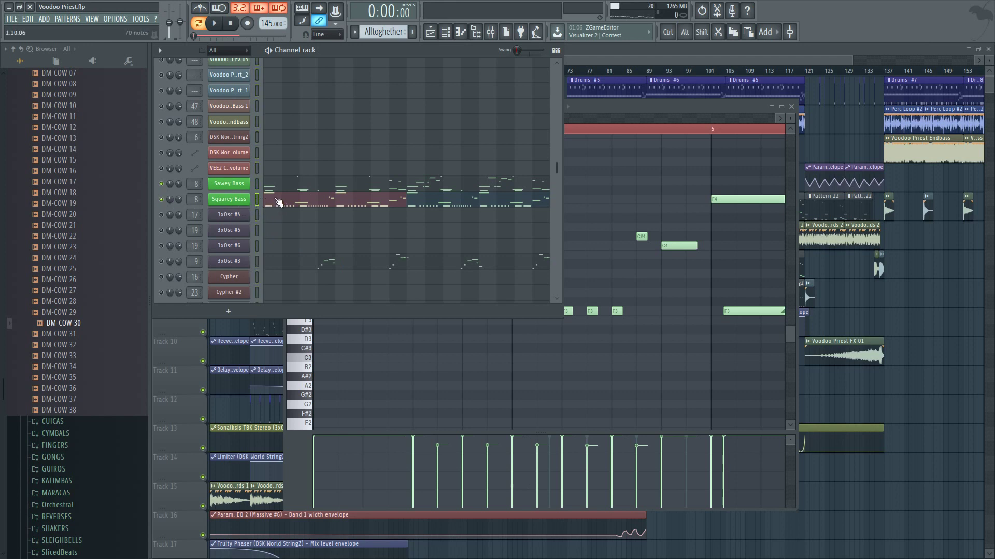
{"action": "scroll", "coordinate": [228, 217], "scroll_direction": "down", "scroll_amount": 1, "text": "shift"}
{"action": "scroll", "coordinate": [228, 215], "scroll_direction": "up", "scroll_amount": 1, "text": "shift"}
{"action": "scroll", "coordinate": [228, 202], "scroll_direction": "down", "scroll_amount": 2, "text": "shift"}
{"action": "scroll", "coordinate": [228, 213], "scroll_direction": "up", "scroll_amount": 1, "text": "shift"}
{"action": "scroll", "coordinate": [228, 213], "scroll_direction": "up", "scroll_amount": 1, "text": "shift"}
{"action": "key", "text": "shift"}
{"action": "scroll", "coordinate": [236, 202], "scroll_direction": "down", "scroll_amount": 1, "text": "shift"}
{"action": "scroll", "coordinate": [235, 217], "scroll_direction": "up", "scroll_amount": 1, "text": "shift"}
{"action": "scroll", "coordinate": [236, 201], "scroll_direction": "down", "scroll_amount": 1, "text": "shift"}
{"action": "scroll", "coordinate": [235, 217], "scroll_direction": "up", "scroll_amount": 1, "text": "shift"}
{"action": "scroll", "coordinate": [235, 201], "scroll_direction": "down", "scroll_amount": 1, "text": "shift"}
{"action": "scroll", "coordinate": [235, 217], "scroll_direction": "up", "scroll_amount": 1, "text": "shift"}
{"action": "scroll", "coordinate": [236, 201], "scroll_direction": "down", "scroll_amount": 1, "text": "shift"}
{"action": "scroll", "coordinate": [238, 219], "scroll_direction": "up", "scroll_amount": 1, "text": "shift"}
{"action": "scroll", "coordinate": [236, 264], "scroll_direction": "up", "scroll_amount": 3, "text": "shift"}
- Solo the 3xOsc #3 channel, open its notes in the piano roll and play the phrase between bars 4 and 5
{"action": "right_click", "coordinate": [162, 215]}
{"action": "left_click", "coordinate": [312, 218]}
{"action": "scroll", "coordinate": [653, 185], "scroll_direction": "down", "scroll_amount": 5, "text": "ctrl"}
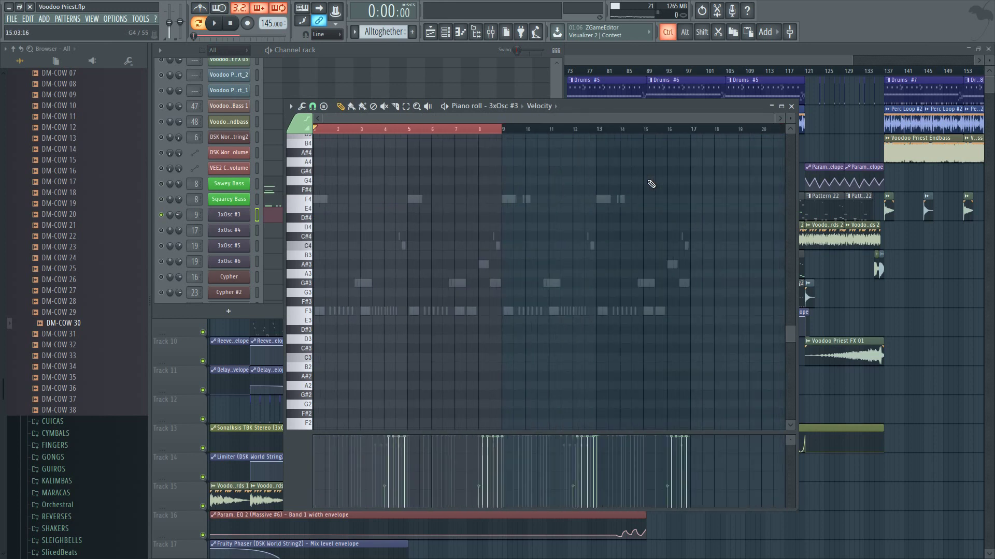
{"action": "scroll", "coordinate": [573, 188], "scroll_direction": "up", "scroll_amount": 10}
{"action": "scroll", "coordinate": [388, 202], "scroll_direction": "up", "scroll_amount": 4, "text": "ctrl"}
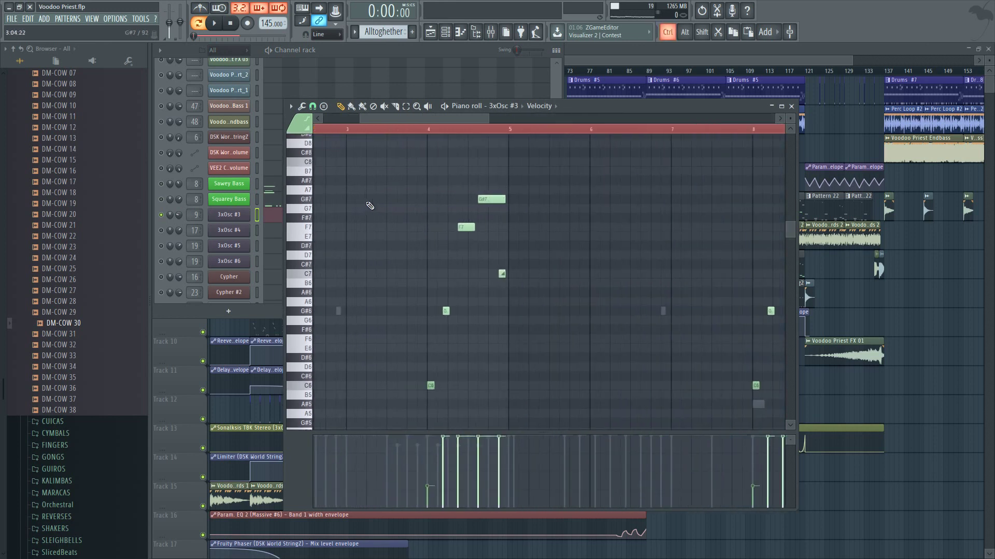
{"action": "left_click_drag", "start_coordinate": [423, 130], "coordinate": [517, 132]}
{"action": "key", "text": "space"}
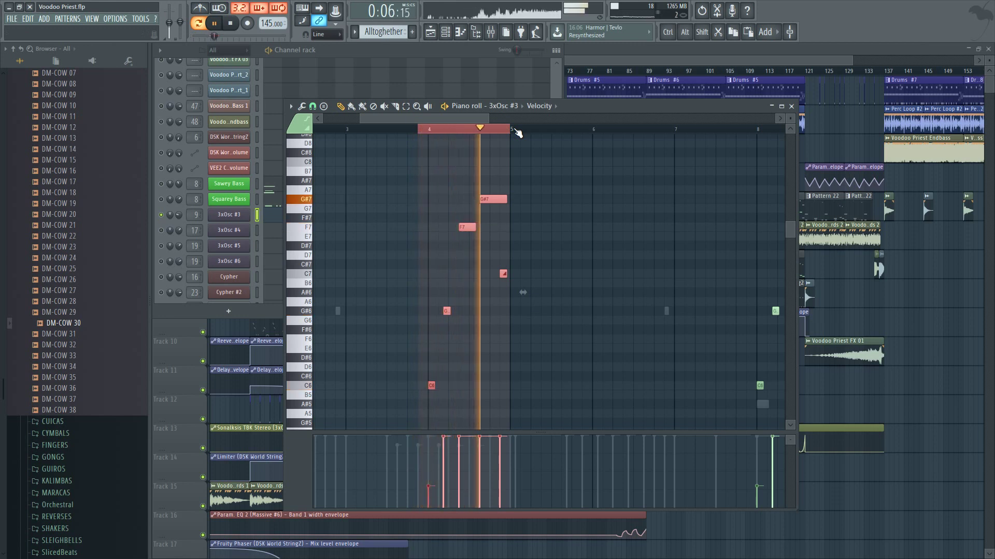
{"action": "key", "text": "space"}
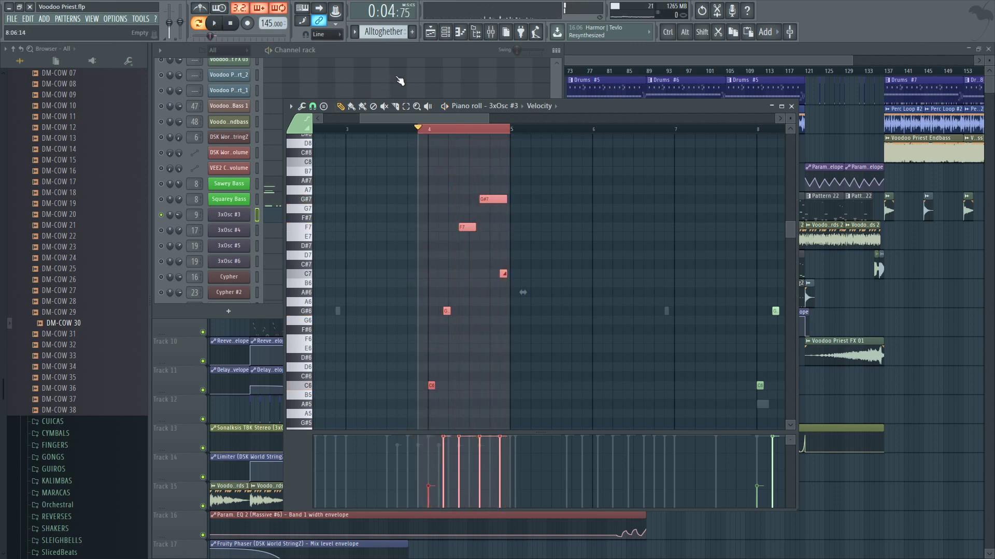
- Rename the 3xOsc #3 channel as Saw Lead and give it a red colour
{"action": "left_click", "coordinate": [395, 53]}
{"action": "left_click", "coordinate": [229, 216], "text": "shift"}
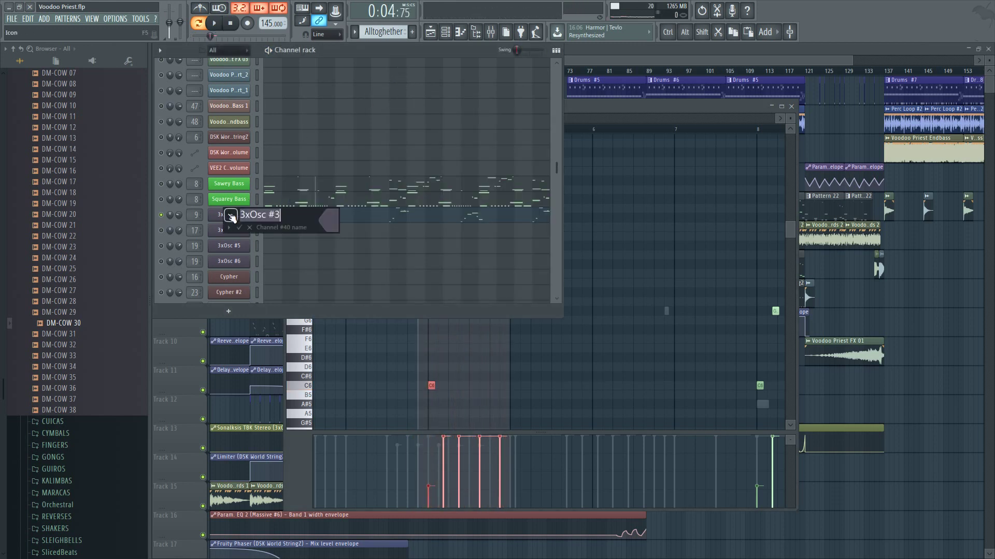
{"action": "type", "text": "Saw Lead"}
{"action": "key", "text": "F2"}
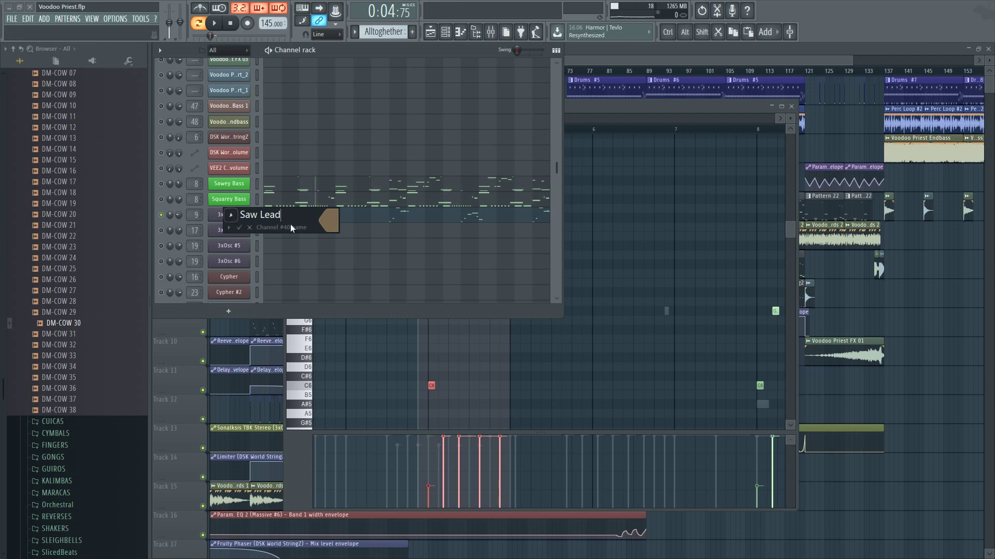
{"action": "left_click", "coordinate": [331, 221]}
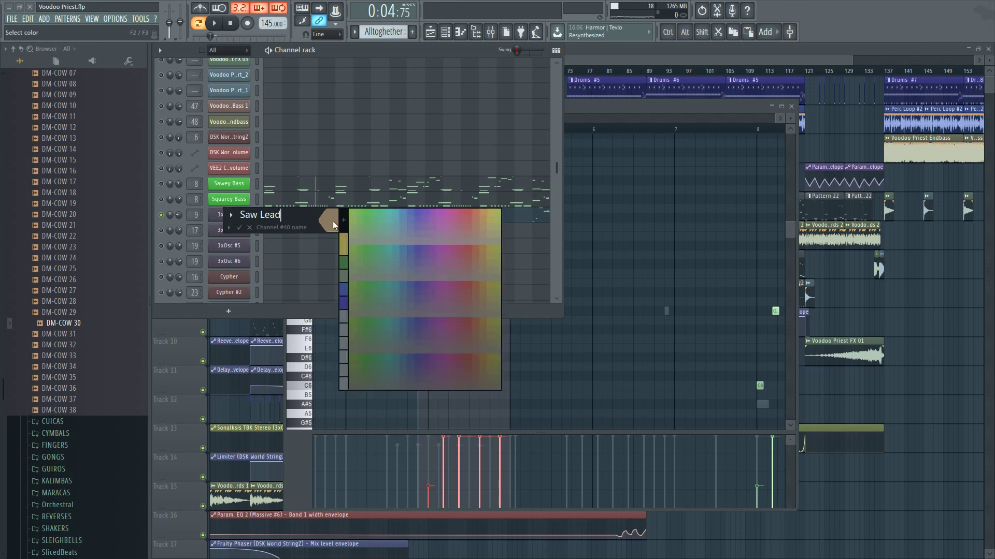
{"action": "left_click", "coordinate": [467, 251]}
{"action": "key", "text": "Return"}
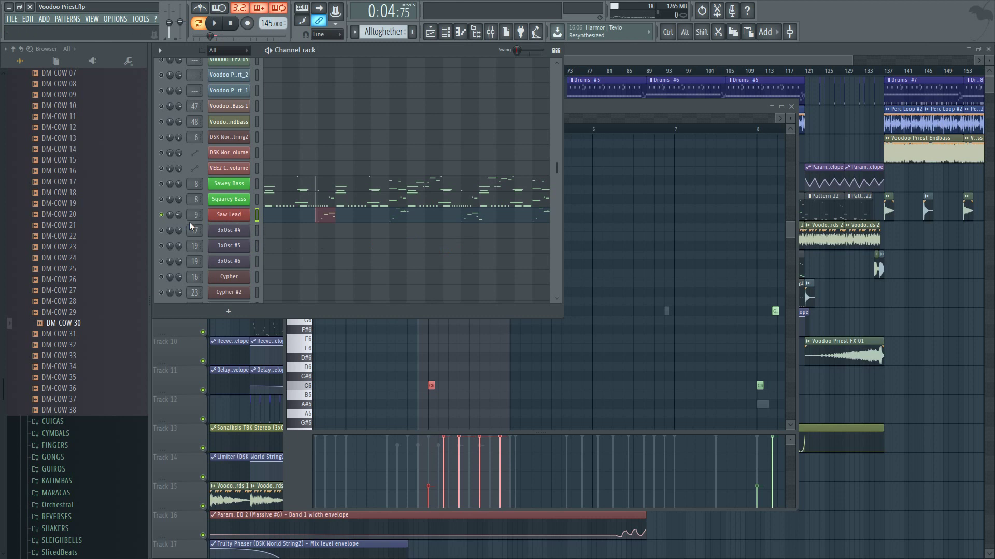
- Turn off the solo on the Saw Lead channel so all channels play again
{"action": "scroll", "coordinate": [247, 224], "scroll_direction": "down", "scroll_amount": 2}
{"action": "scroll", "coordinate": [248, 224], "scroll_direction": "down", "scroll_amount": 2}
{"action": "scroll", "coordinate": [244, 237], "scroll_direction": "up", "scroll_amount": 4}
{"action": "scroll", "coordinate": [245, 238], "scroll_direction": "down", "scroll_amount": 3}
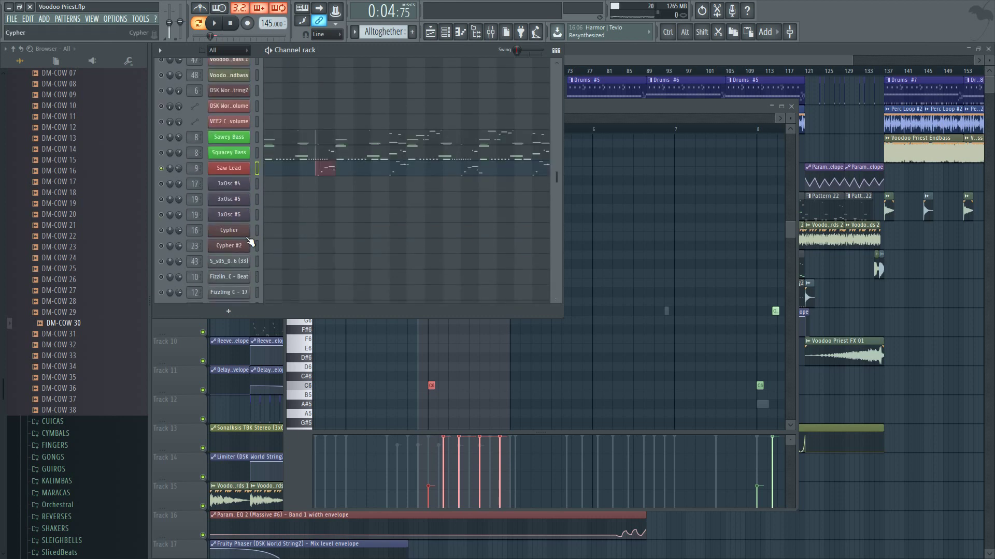
{"action": "right_click", "coordinate": [161, 168]}
- Copy the Sawey Bass and Squarey Bass notes into a new pattern named Bass
{"action": "key", "text": "ctrl"}
{"action": "left_click", "coordinate": [257, 152], "text": "shift"}
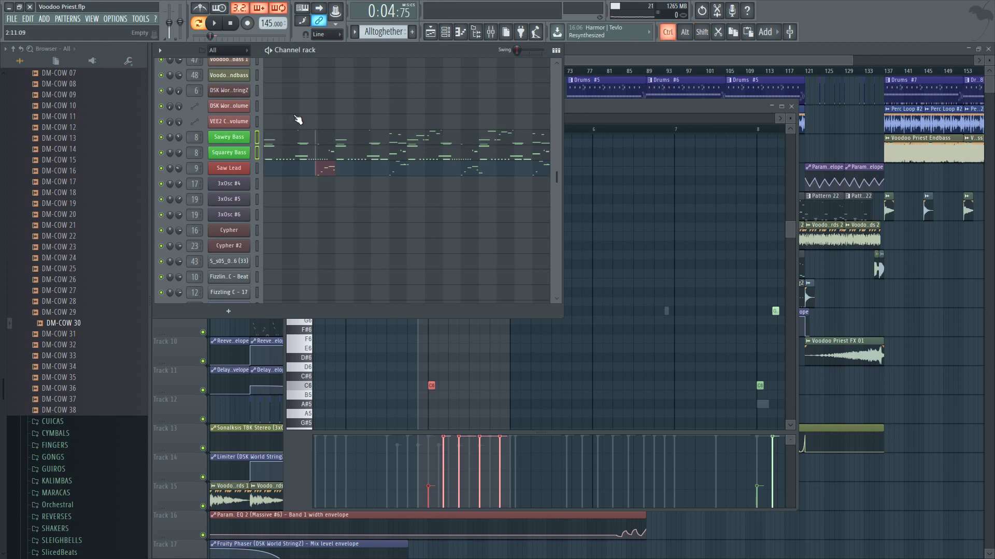
{"action": "key", "text": "F4"}
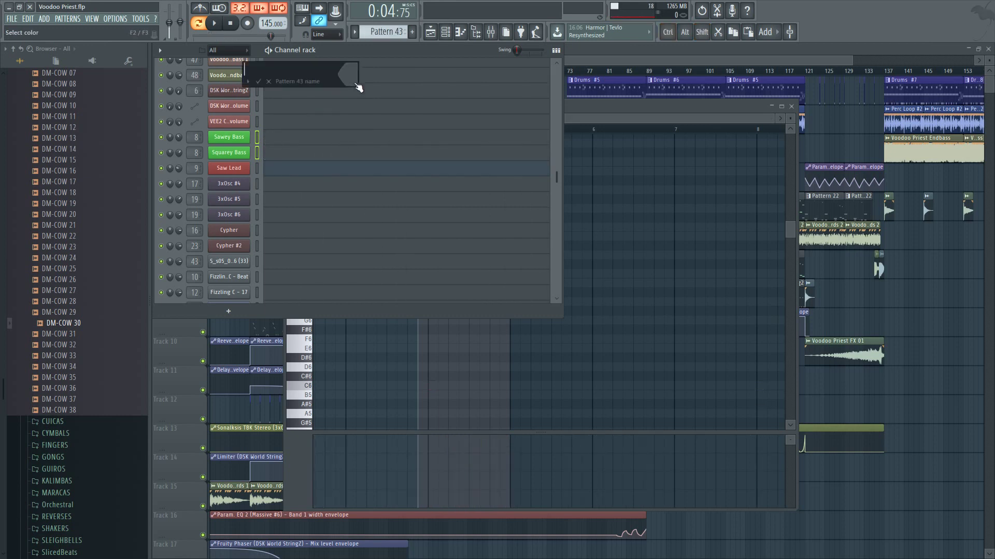
{"action": "type", "text": "Bass"}
{"action": "key", "text": "Return"}
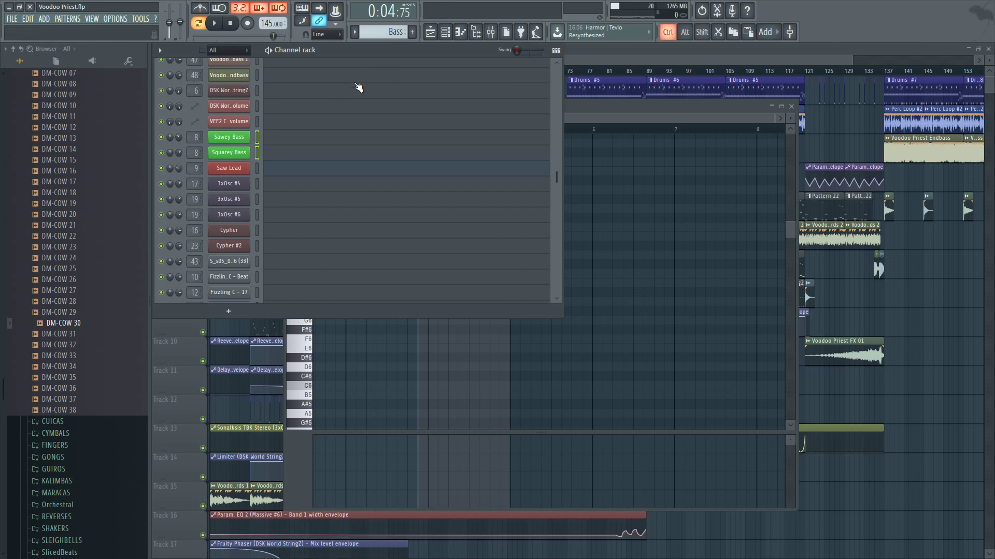
- Place the Bass pattern on Track 3 of the playlist, starting exactly at bar 17
{"action": "left_click", "coordinate": [593, 54]}
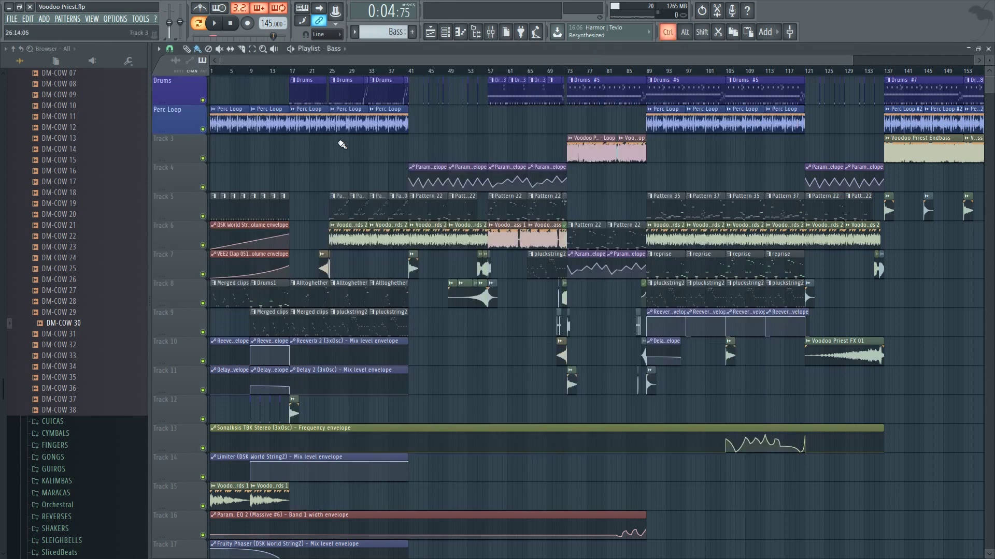
{"action": "scroll", "coordinate": [293, 164], "scroll_direction": "up", "scroll_amount": 2}
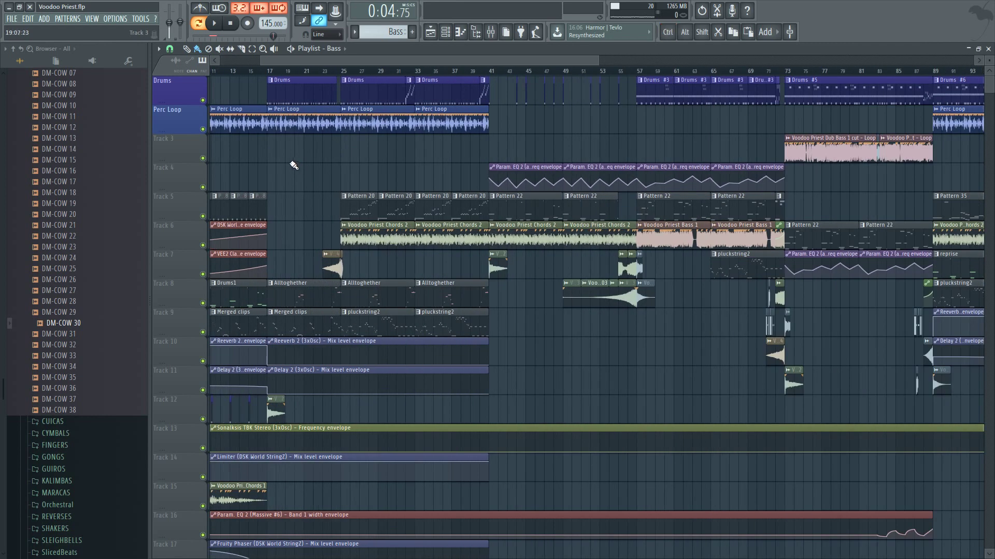
{"action": "left_click", "coordinate": [270, 149]}
{"action": "scroll", "coordinate": [272, 151], "scroll_direction": "up", "scroll_amount": 2}
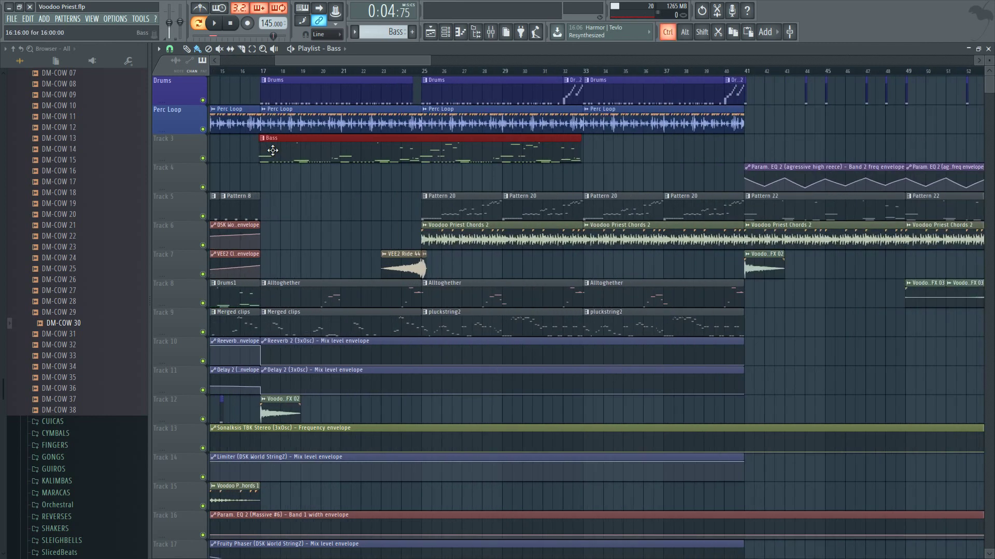
{"action": "scroll", "coordinate": [280, 151], "scroll_direction": "up", "scroll_amount": 1}
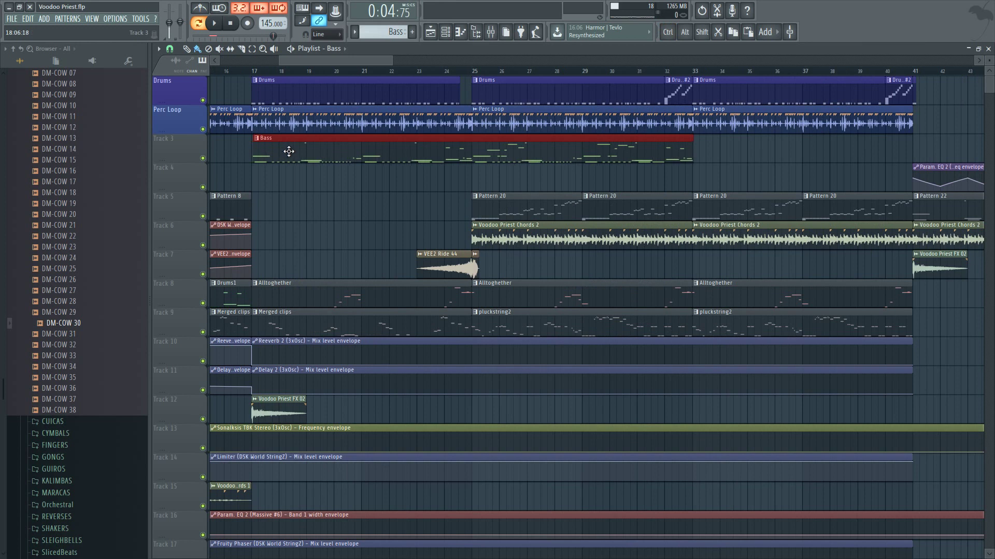
{"action": "left_click_drag", "start_coordinate": [288, 152], "coordinate": [286, 151]}
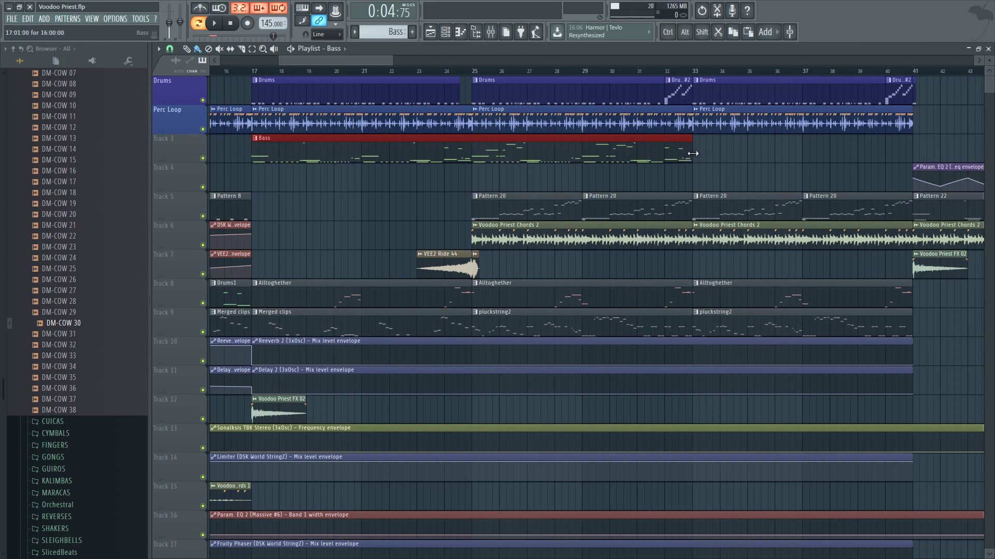
- Solo Track 3 and play the Bass clip from bar 25
{"action": "scroll", "coordinate": [657, 168], "scroll_direction": "down", "scroll_amount": 4}
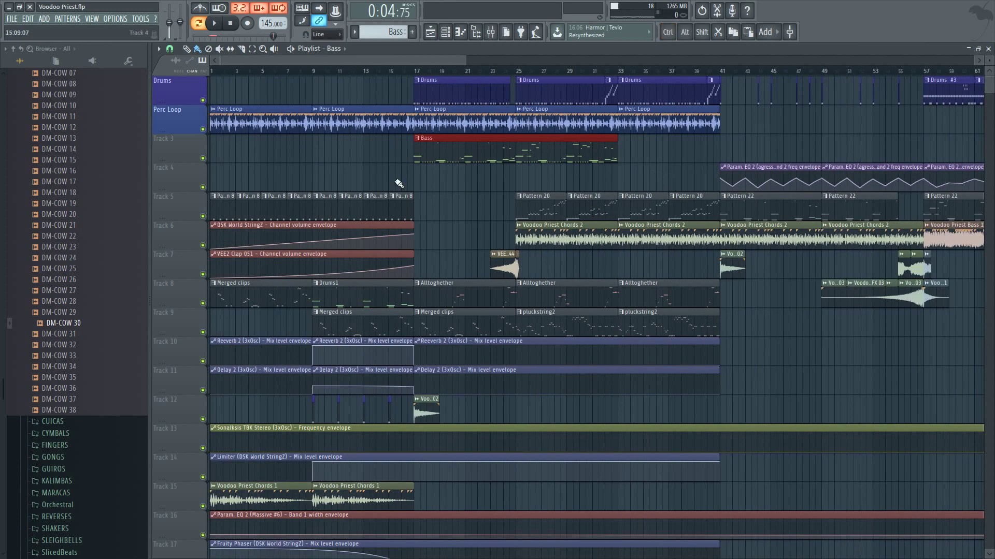
{"action": "right_click", "coordinate": [203, 159]}
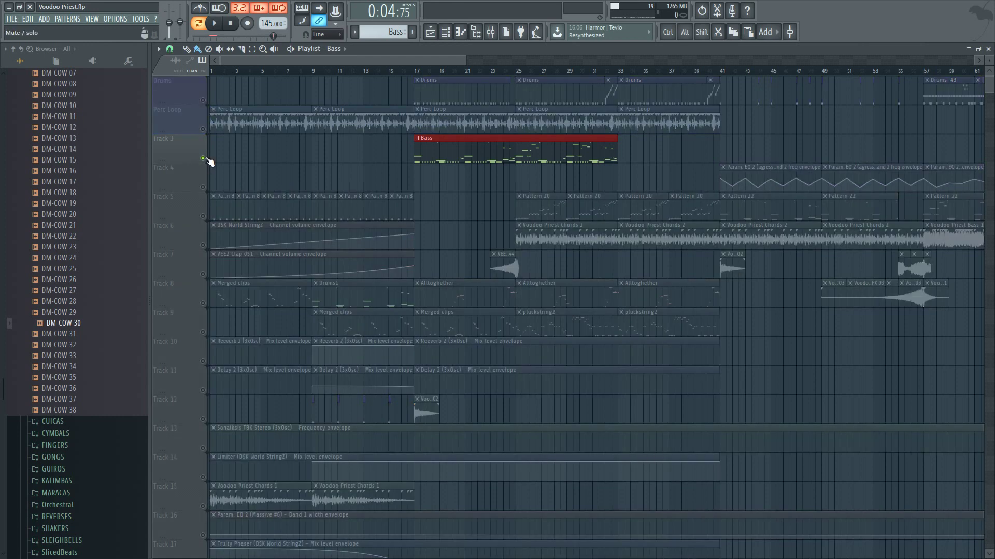
{"action": "left_click", "coordinate": [514, 72]}
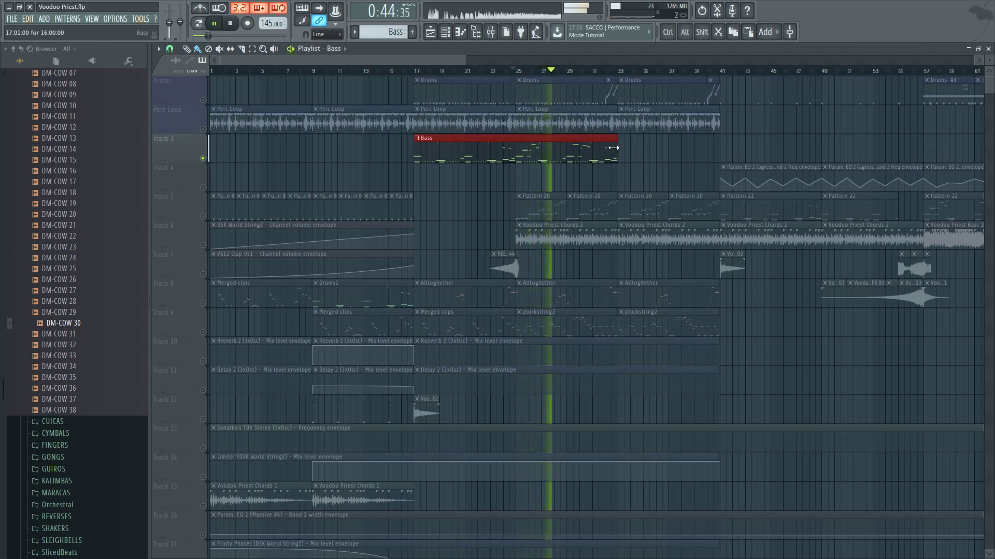
{"action": "key", "text": "space"}
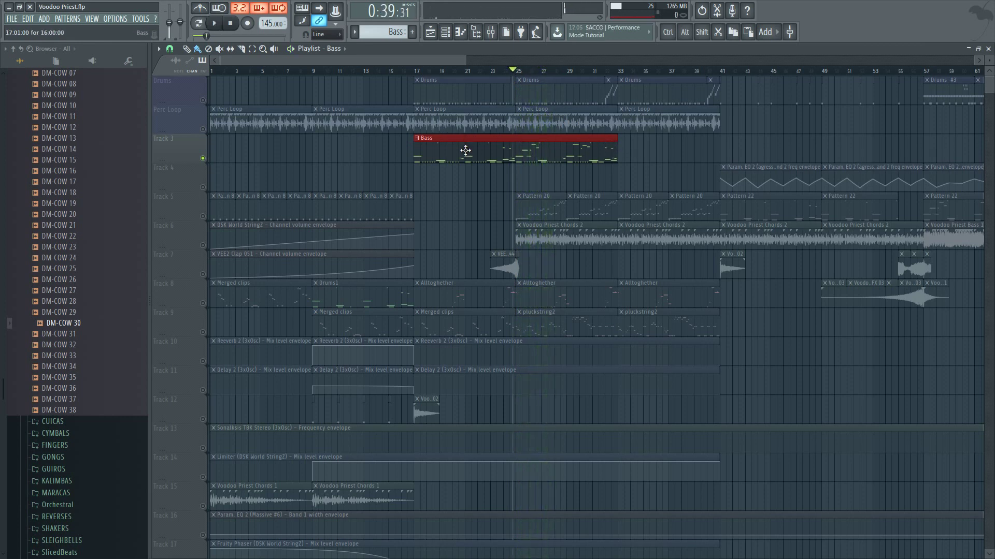
- Open the Bass pattern's channels and move the Sawey Bass channel directly below Squarey Bass
{"action": "double_click", "coordinate": [471, 156]}
{"action": "key", "text": "F6"}
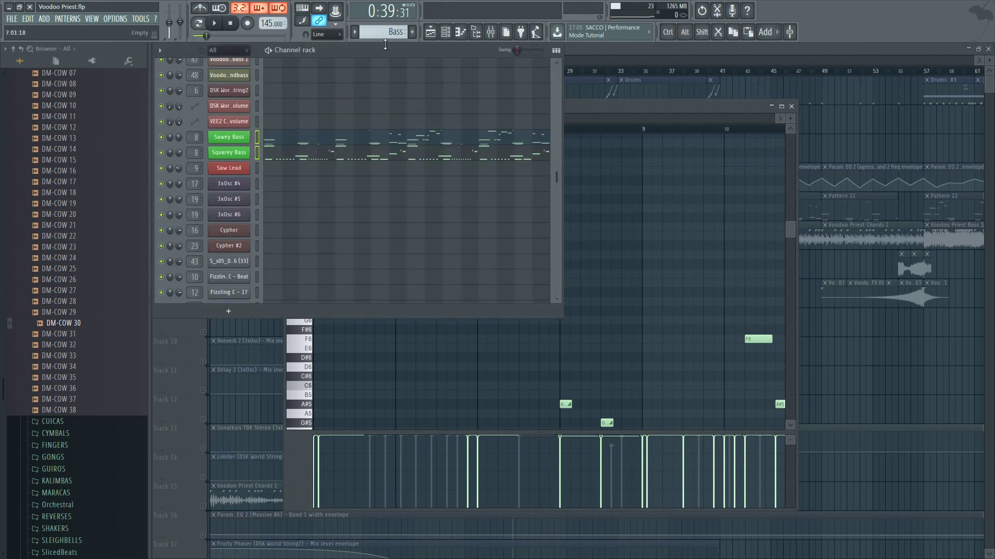
{"action": "double_click", "coordinate": [258, 137]}
{"action": "left_click", "coordinate": [415, 143]}
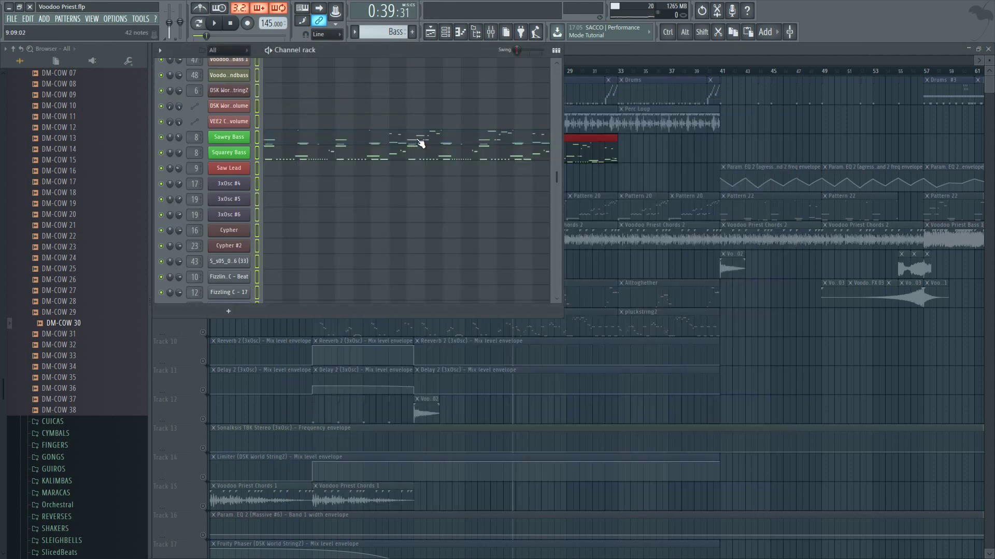
{"action": "left_click", "coordinate": [256, 138]}
{"action": "left_click_drag", "start_coordinate": [241, 142], "coordinate": [239, 172]}
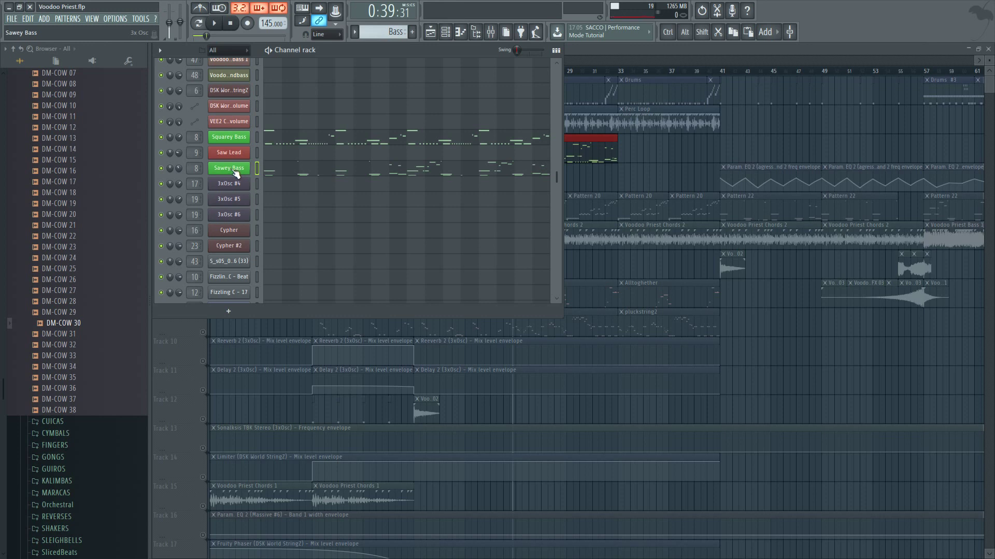
{"action": "left_click_drag", "start_coordinate": [236, 174], "coordinate": [237, 158]}
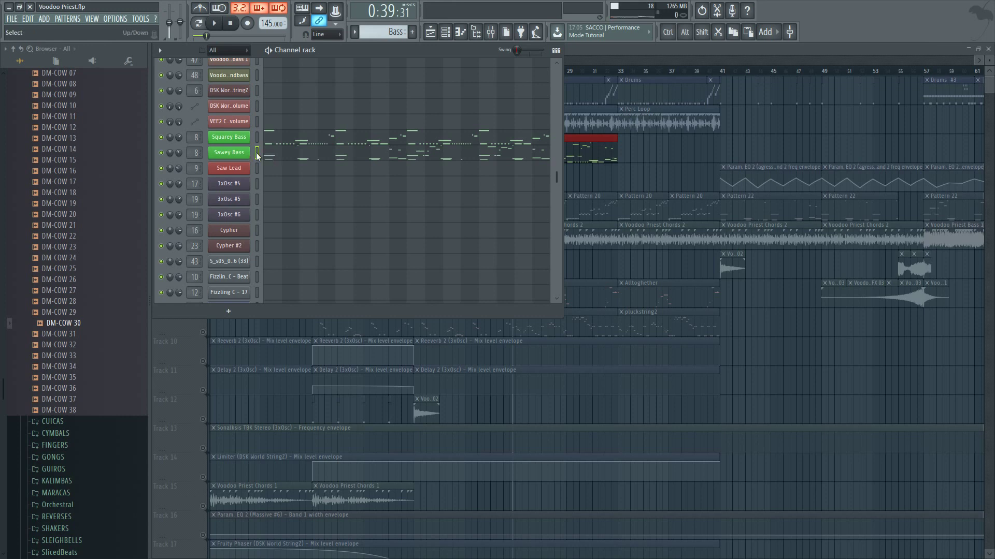
- Clone the Sawey Bass channel
{"action": "left_click", "coordinate": [336, 157]}
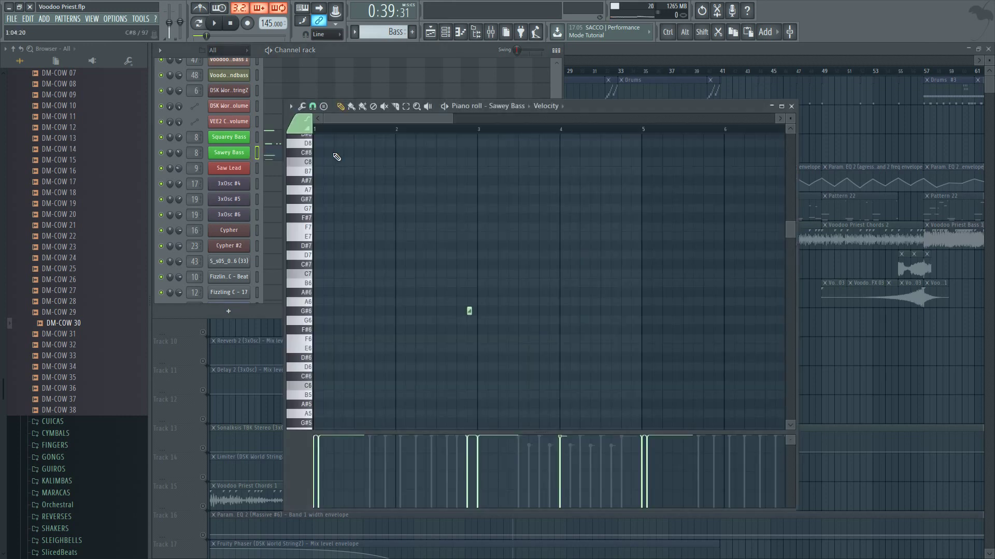
{"action": "left_click", "coordinate": [231, 154]}
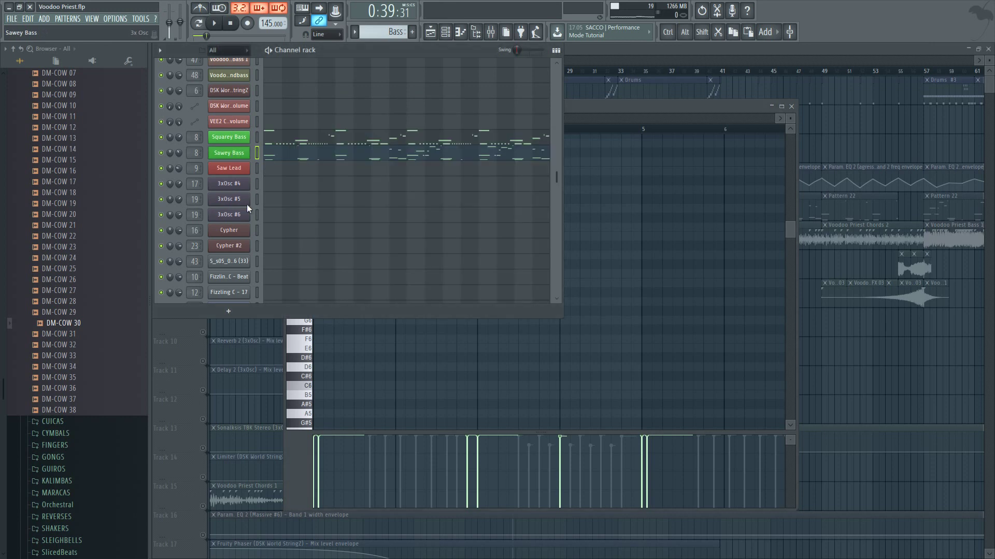
{"action": "key", "text": "alt+c"}
- Examine the original Sawey Bass notes in the piano roll across the whole pattern to spot the higher melodic notes
{"action": "left_click", "coordinate": [408, 154]}
{"action": "left_click", "coordinate": [408, 154]}
{"action": "scroll", "coordinate": [424, 212], "scroll_direction": "down", "scroll_amount": 6}
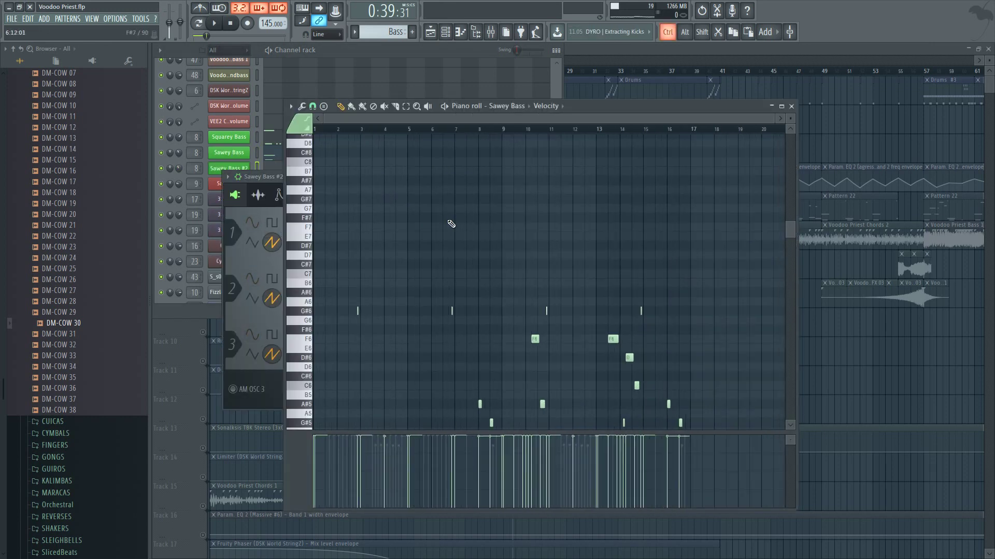
{"action": "scroll", "coordinate": [461, 224], "scroll_direction": "down", "scroll_amount": 7}
{"action": "scroll", "coordinate": [482, 228], "scroll_direction": "down", "scroll_amount": 3}
{"action": "scroll", "coordinate": [484, 228], "scroll_direction": "up", "scroll_amount": 4}
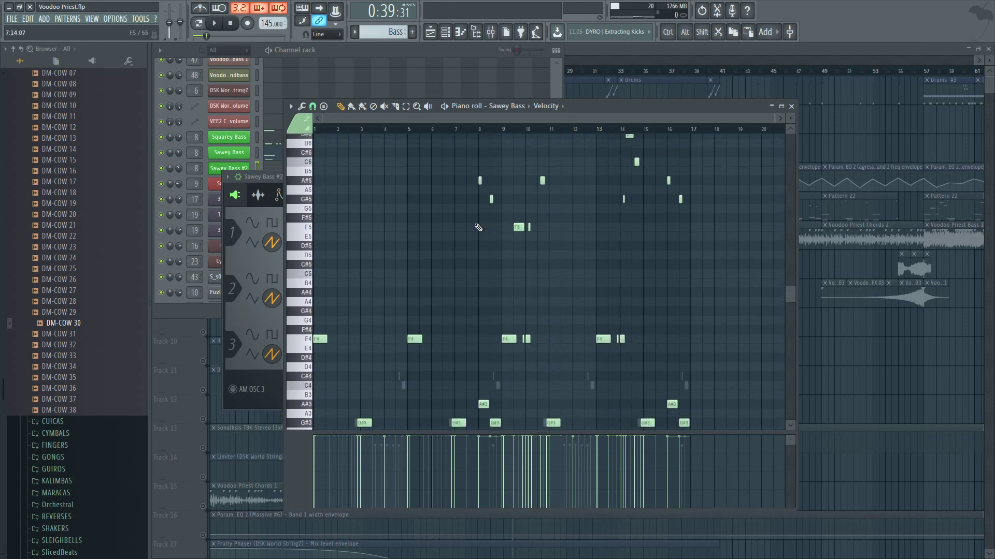
{"action": "scroll", "coordinate": [633, 300], "scroll_direction": "up", "scroll_amount": 3}
{"action": "scroll", "coordinate": [633, 300], "scroll_direction": "up", "scroll_amount": 3}
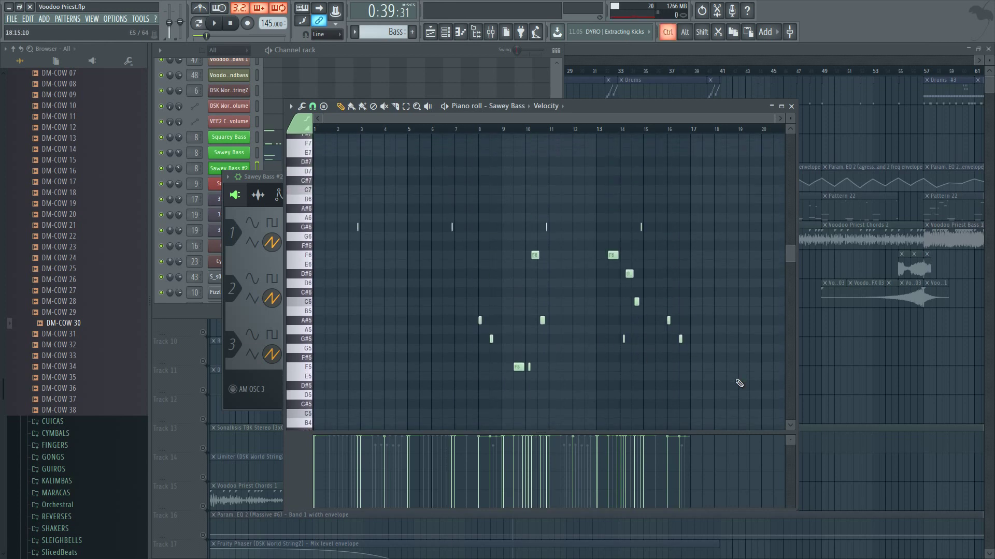
{"action": "scroll", "coordinate": [728, 383], "scroll_direction": "up", "scroll_amount": 4}
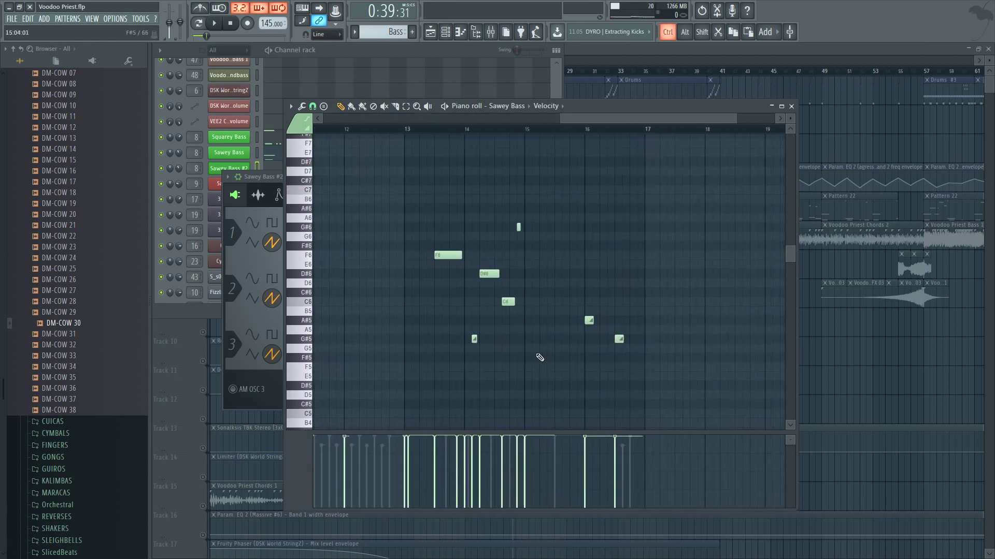
{"action": "scroll", "coordinate": [538, 357], "scroll_direction": "down", "scroll_amount": 5}
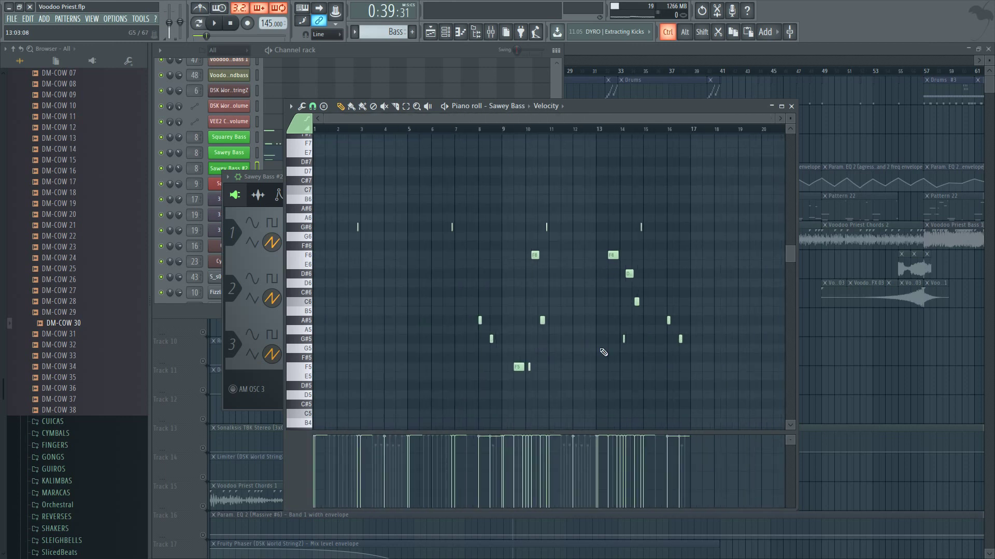
{"action": "scroll", "coordinate": [622, 353], "scroll_direction": "up", "scroll_amount": 3}
{"action": "scroll", "coordinate": [640, 355], "scroll_direction": "down", "scroll_amount": 3}
{"action": "scroll", "coordinate": [500, 332], "scroll_direction": "up", "scroll_amount": 4}
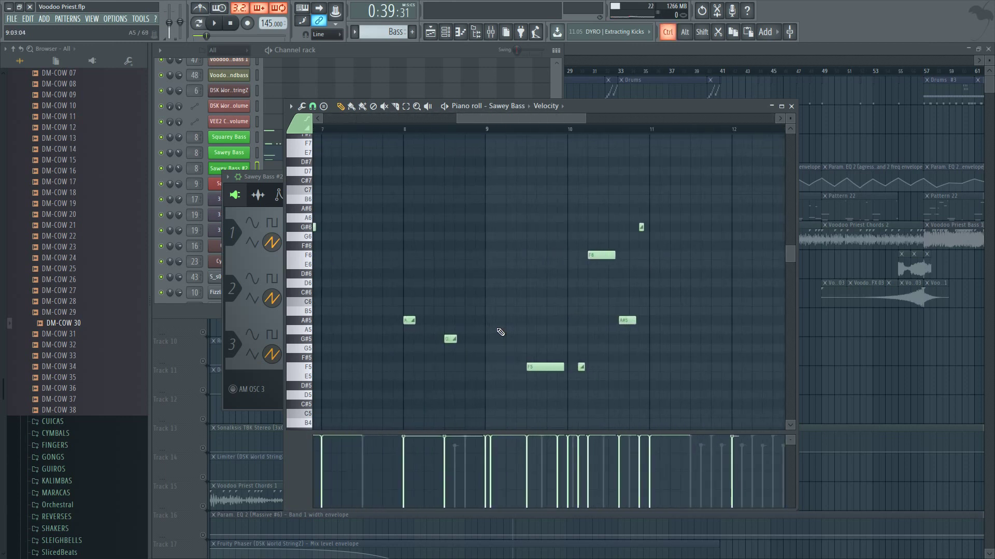
{"action": "scroll", "coordinate": [492, 327], "scroll_direction": "down", "scroll_amount": 3}
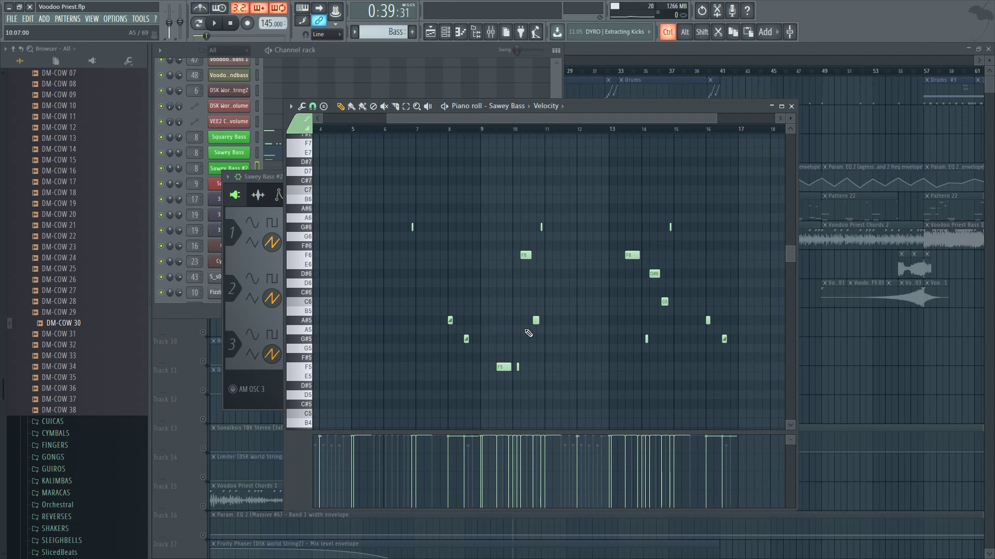
- Select the higher F5, F6, A#5, D#6 and C6 melody notes of Sawey Bass in bars 9, 10, 13 and 14
{"action": "scroll", "coordinate": [520, 340], "scroll_direction": "up", "scroll_amount": 4}
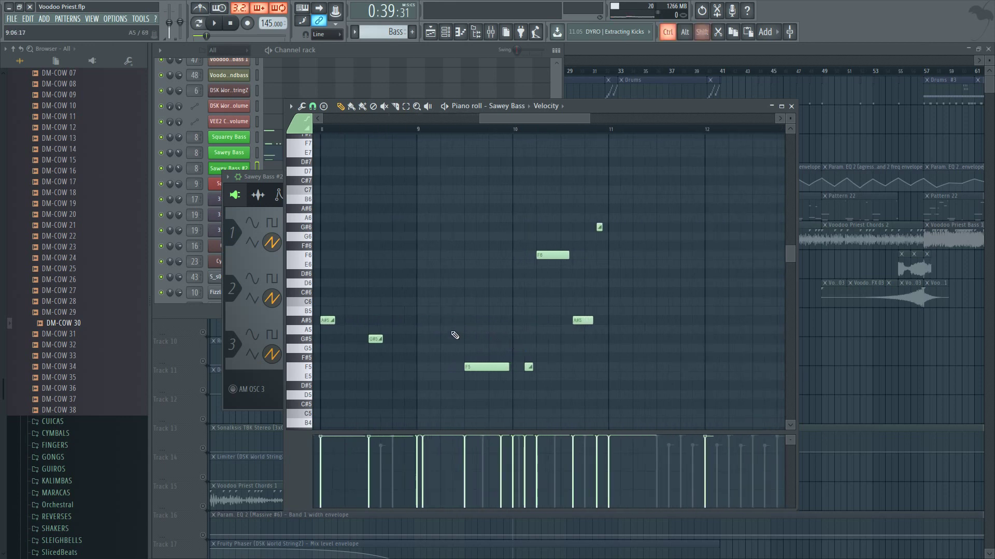
{"action": "left_click_drag", "start_coordinate": [449, 327], "coordinate": [478, 390]}
{"action": "left_click_drag", "start_coordinate": [543, 231], "coordinate": [578, 322]}
{"action": "scroll", "coordinate": [579, 322], "scroll_direction": "down", "scroll_amount": 5}
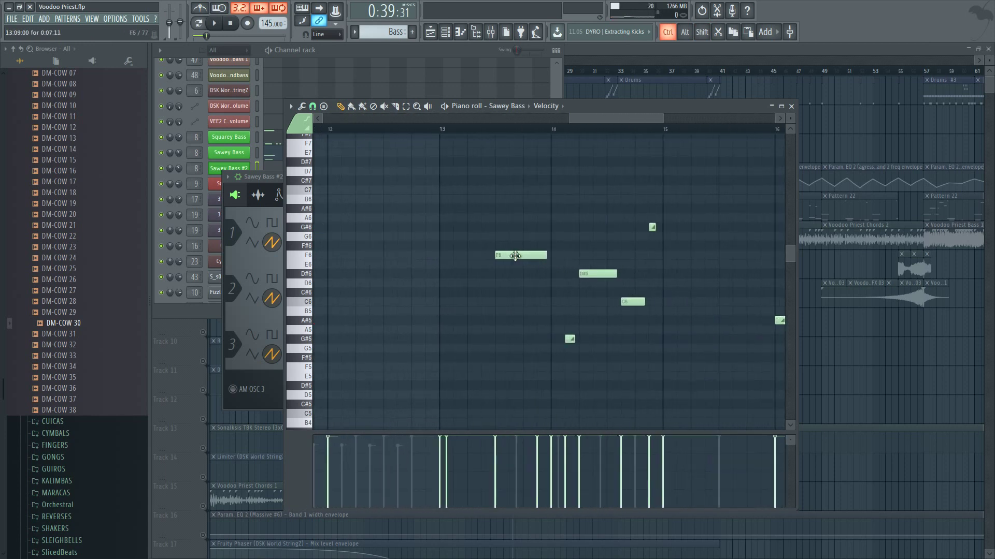
{"action": "left_click_drag", "start_coordinate": [495, 233], "coordinate": [571, 306]}
{"action": "left_click_drag", "start_coordinate": [593, 251], "coordinate": [637, 314]}
- Check the unselected Sawey Bass notes in the lower and upper octaves against the selected melody notes
{"action": "scroll", "coordinate": [574, 306], "scroll_direction": "down", "scroll_amount": 4}
{"action": "scroll", "coordinate": [662, 315], "scroll_direction": "up", "scroll_amount": 3}
{"action": "key", "text": "shift"}
{"action": "scroll", "coordinate": [600, 311], "scroll_direction": "down", "scroll_amount": 5}
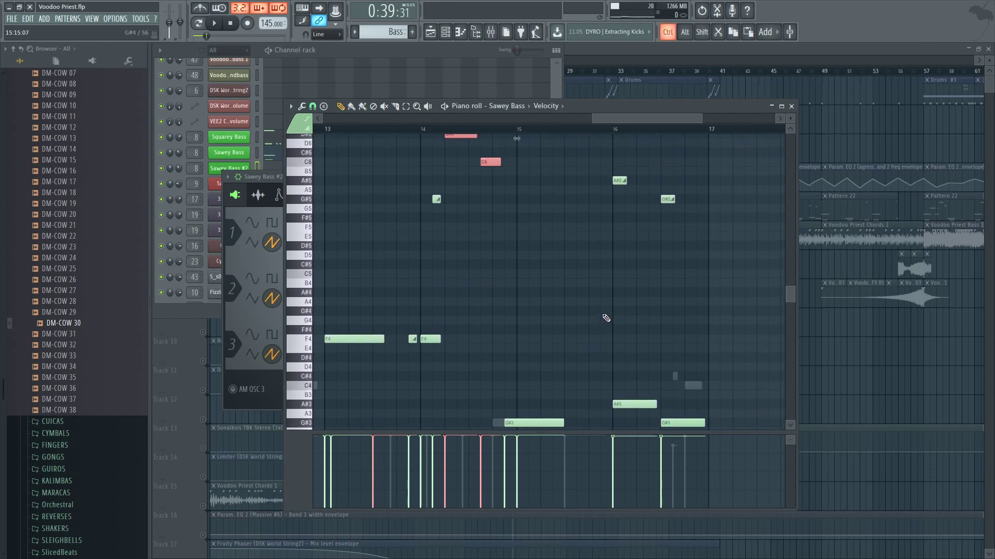
{"action": "scroll", "coordinate": [599, 315], "scroll_direction": "down", "scroll_amount": 1}
{"action": "scroll", "coordinate": [590, 317], "scroll_direction": "up", "scroll_amount": 2}
{"action": "scroll", "coordinate": [518, 310], "scroll_direction": "down", "scroll_amount": 3}
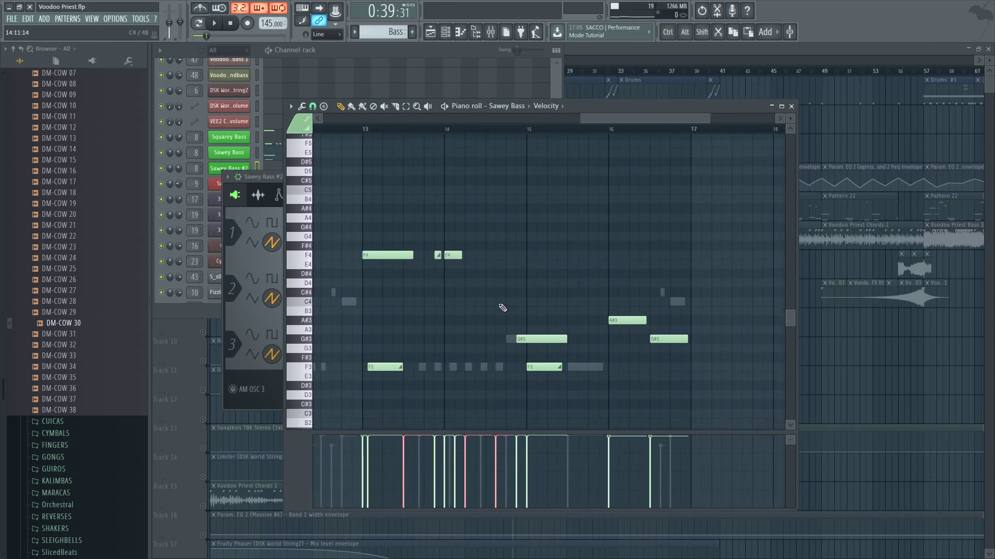
{"action": "scroll", "coordinate": [492, 307], "scroll_direction": "up", "scroll_amount": 2}
{"action": "scroll", "coordinate": [461, 305], "scroll_direction": "up", "scroll_amount": 5}
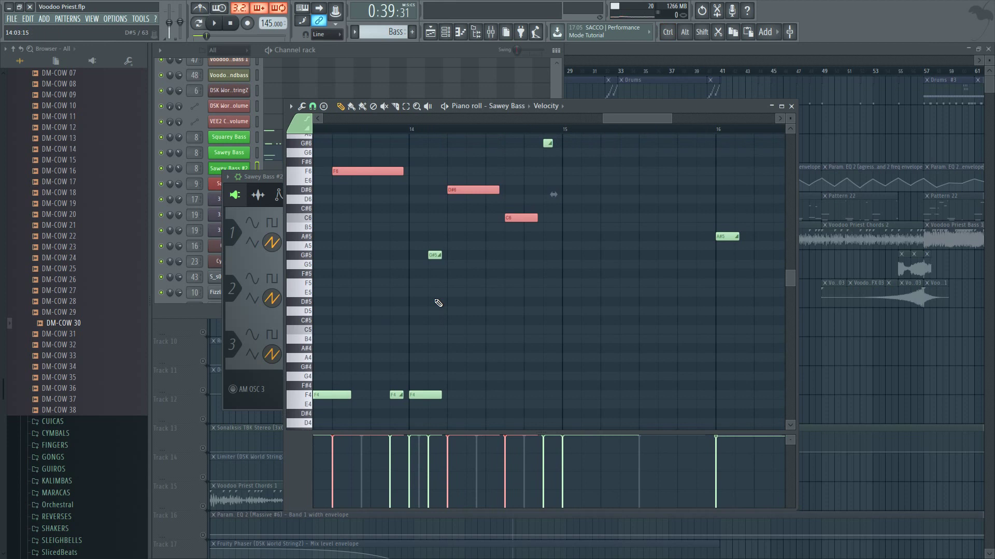
{"action": "scroll", "coordinate": [440, 303], "scroll_direction": "down", "scroll_amount": 6}
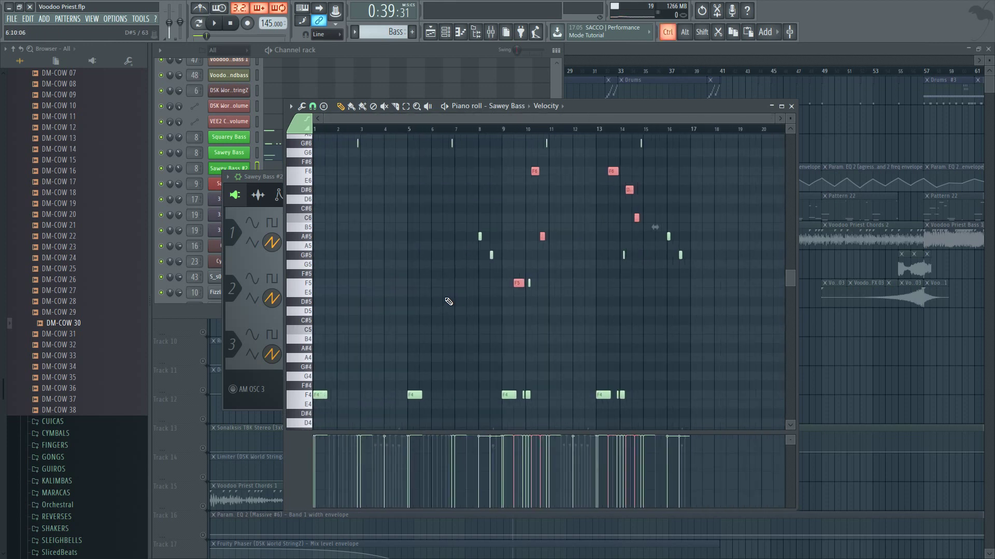
{"action": "scroll", "coordinate": [449, 301], "scroll_direction": "up", "scroll_amount": 3}
{"action": "scroll", "coordinate": [669, 303], "scroll_direction": "up", "scroll_amount": 2}
{"action": "scroll", "coordinate": [668, 305], "scroll_direction": "down", "scroll_amount": 3}
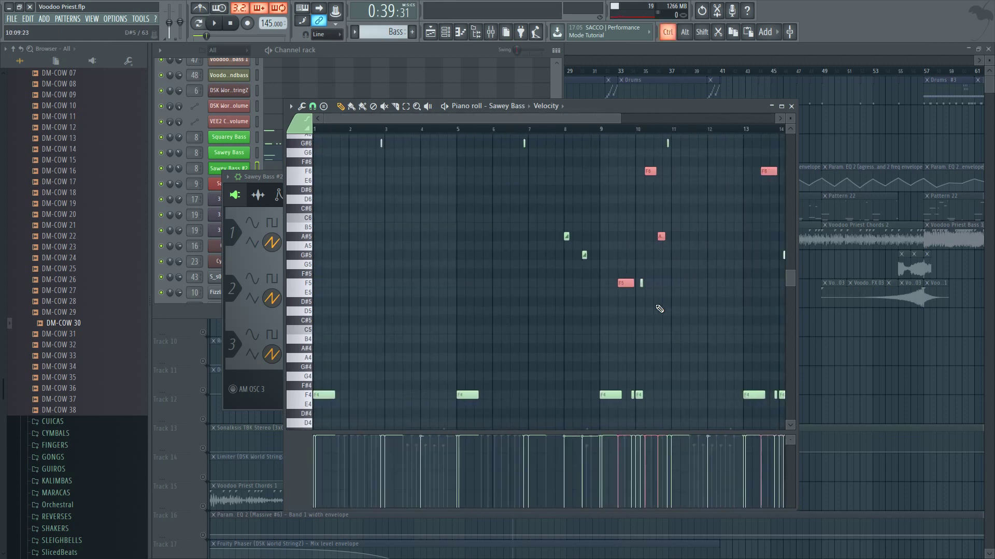
- Cut the selected melody notes from Sawey Bass and paste them into the Sawey Bass #2 channel
{"action": "scroll", "coordinate": [659, 309], "scroll_direction": "down", "scroll_amount": 2}
{"action": "left_click", "coordinate": [438, 50]}
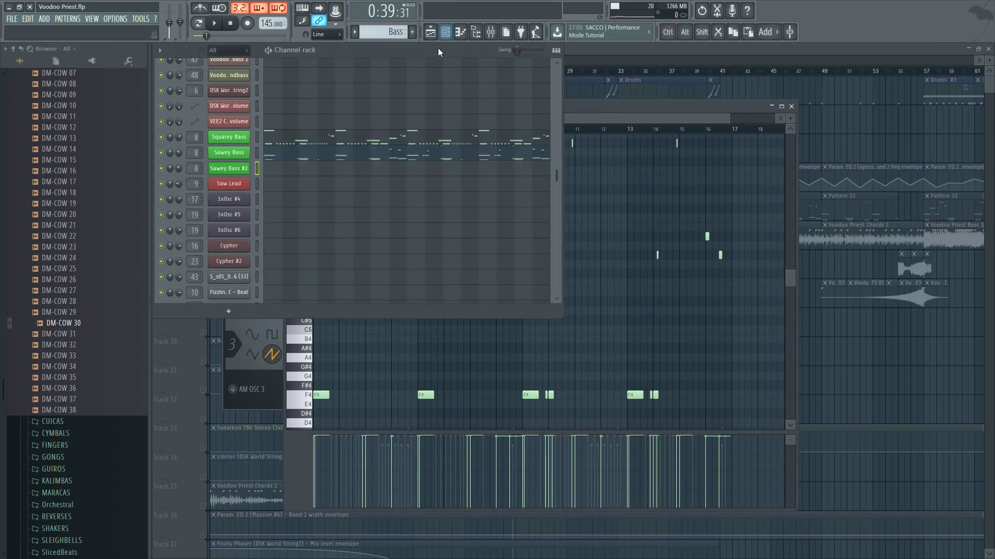
{"action": "left_click", "coordinate": [407, 172]}
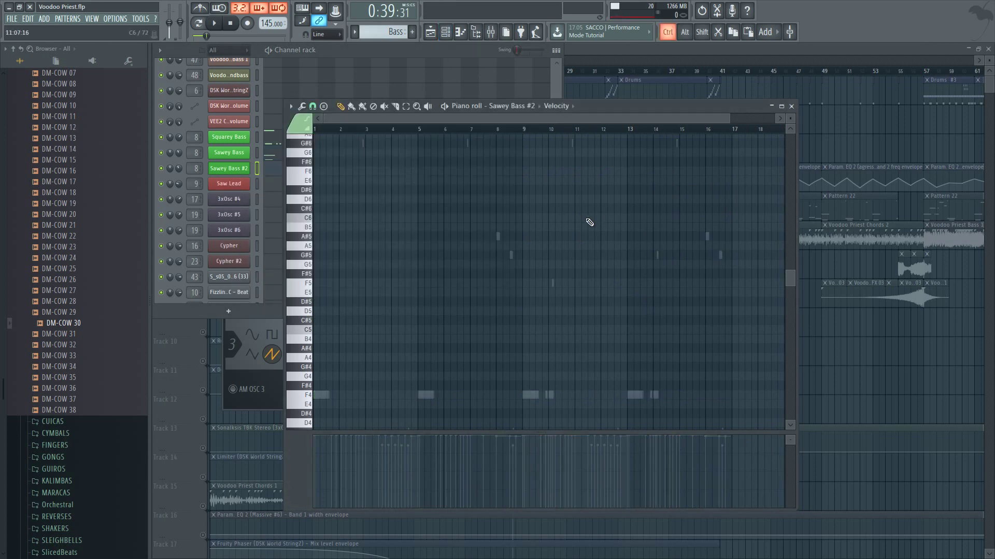
{"action": "key", "text": "ctrl+v"}
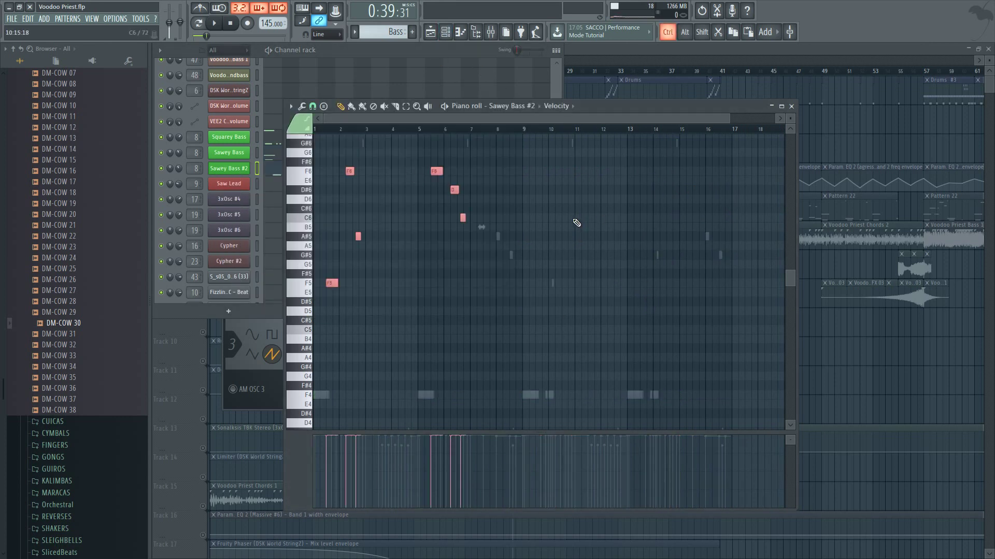
- Restore the cut notes in Sawey Bass, paste the melody notes into Sawey Bass #2 and shift them to start in bar 9
{"action": "key", "text": "ctrl+z"}
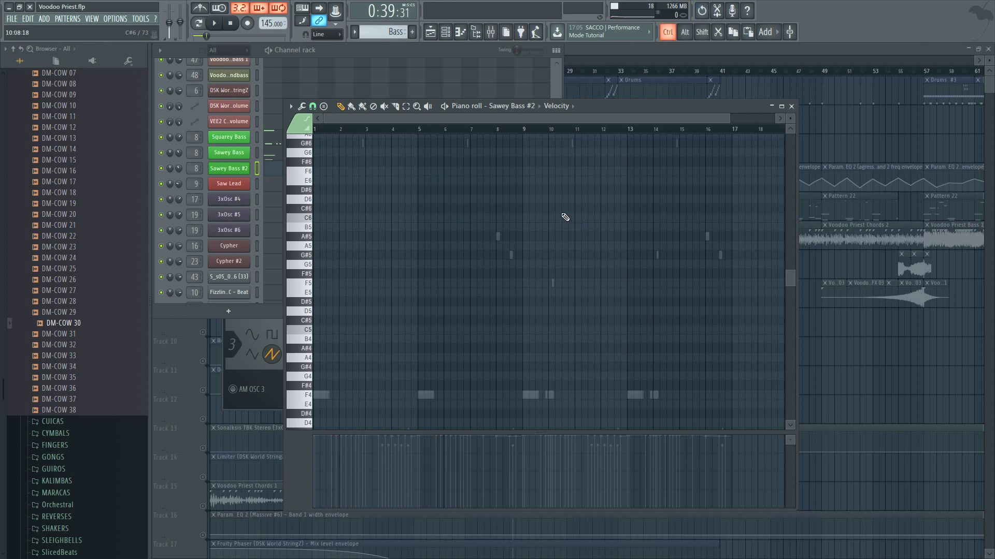
{"action": "key", "text": "ctrl+v"}
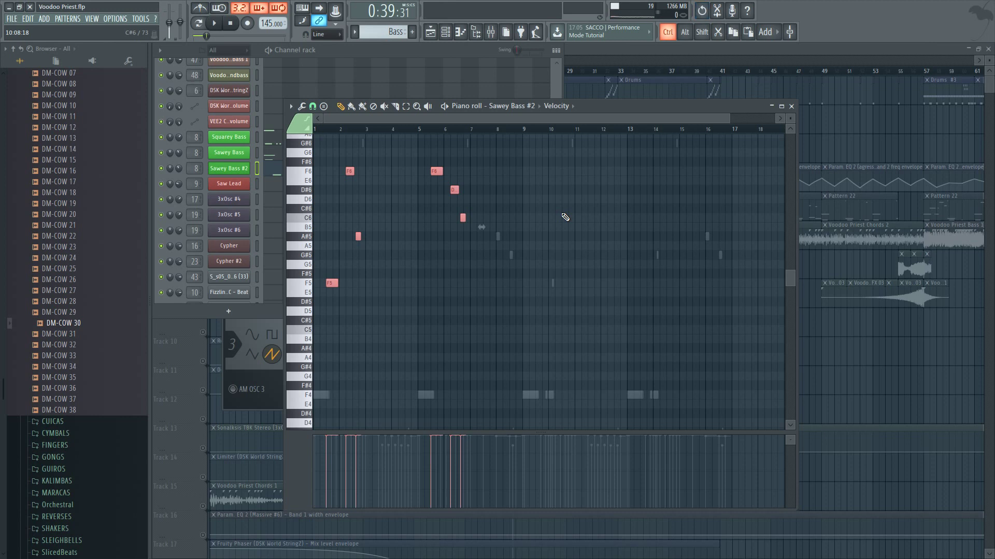
{"action": "key", "text": "ctrl+z"}
{"action": "key", "text": "ctrl+alt+z"}
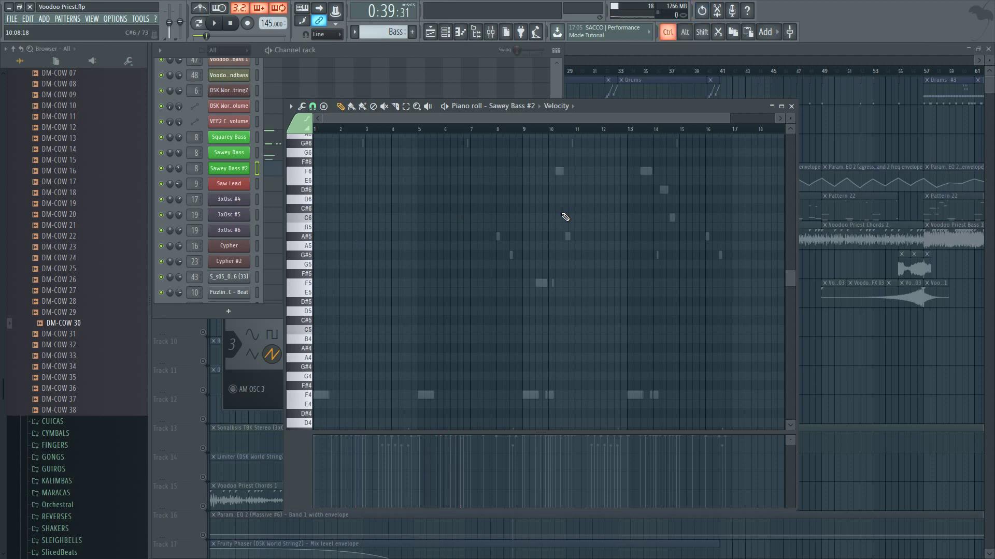
{"action": "key", "text": "ctrl+v"}
{"action": "left_click_drag", "start_coordinate": [329, 286], "coordinate": [539, 283]}
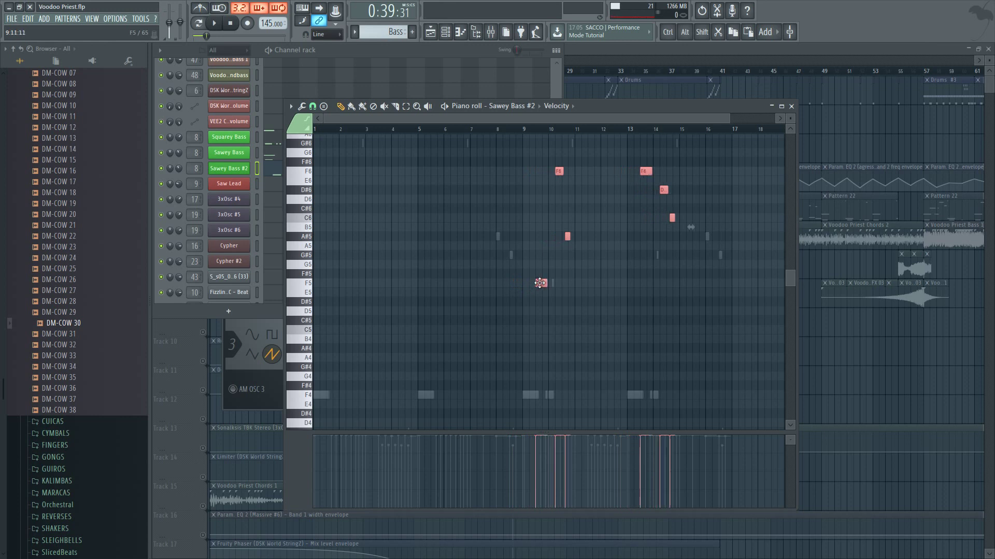
- Delete the duplicated F5, F6 and A#5 melody notes in bars 9 and 10 of Sawey Bass
{"action": "left_click", "coordinate": [387, 48]}
{"action": "left_click", "coordinate": [429, 155]}
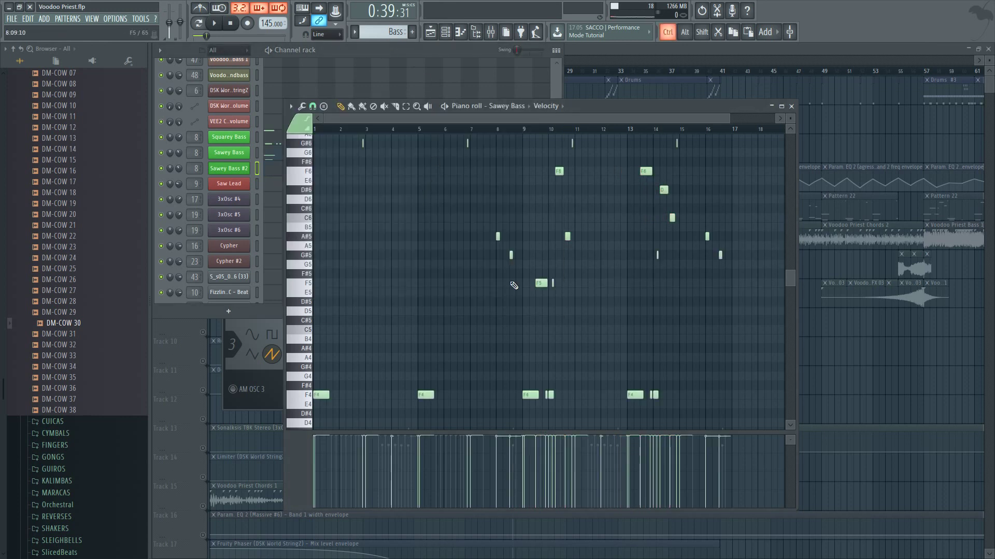
{"action": "scroll", "coordinate": [520, 351], "scroll_direction": "up", "scroll_amount": 4}
{"action": "scroll", "coordinate": [573, 326], "scroll_direction": "down", "scroll_amount": 3}
{"action": "scroll", "coordinate": [574, 323], "scroll_direction": "up", "scroll_amount": 2}
{"action": "scroll", "coordinate": [574, 324], "scroll_direction": "up", "scroll_amount": 1}
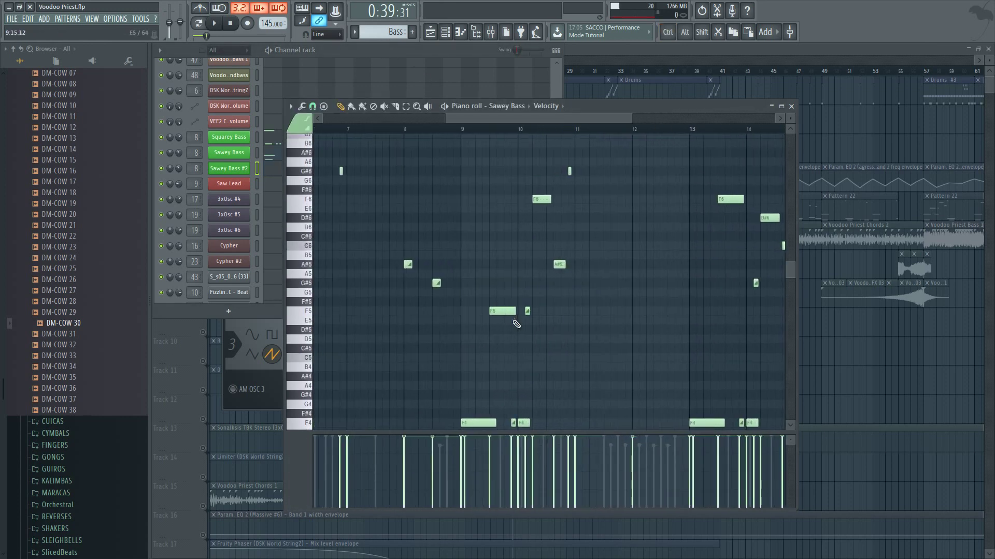
{"action": "right_click", "coordinate": [502, 312]}
{"action": "right_click", "coordinate": [543, 199]}
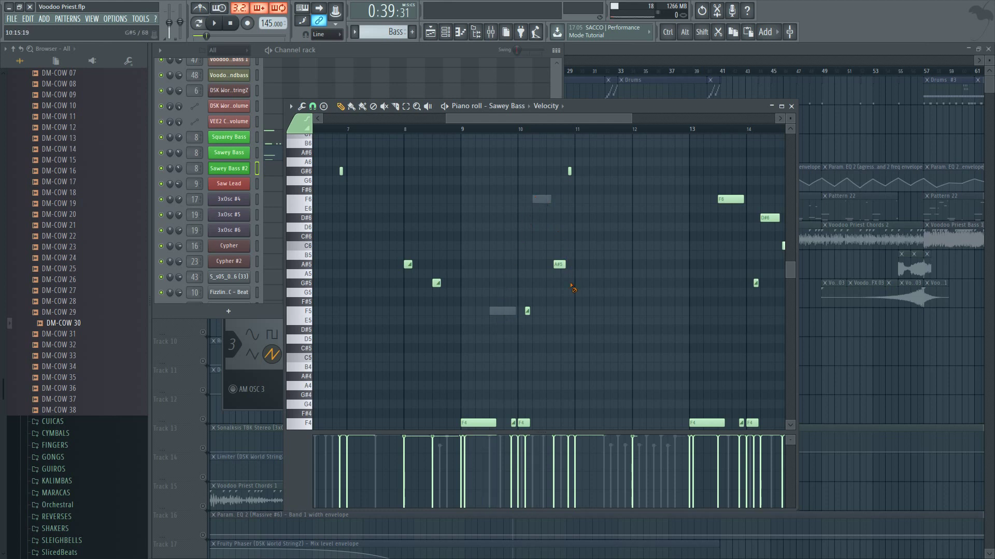
{"action": "right_click", "coordinate": [559, 265]}
- Delete the duplicated F6, D#6 and C6 melody notes in bars 13 and 14 of Sawey Bass
{"action": "scroll", "coordinate": [699, 261], "scroll_direction": "down", "scroll_amount": 3}
{"action": "scroll", "coordinate": [731, 257], "scroll_direction": "up", "scroll_amount": 4}
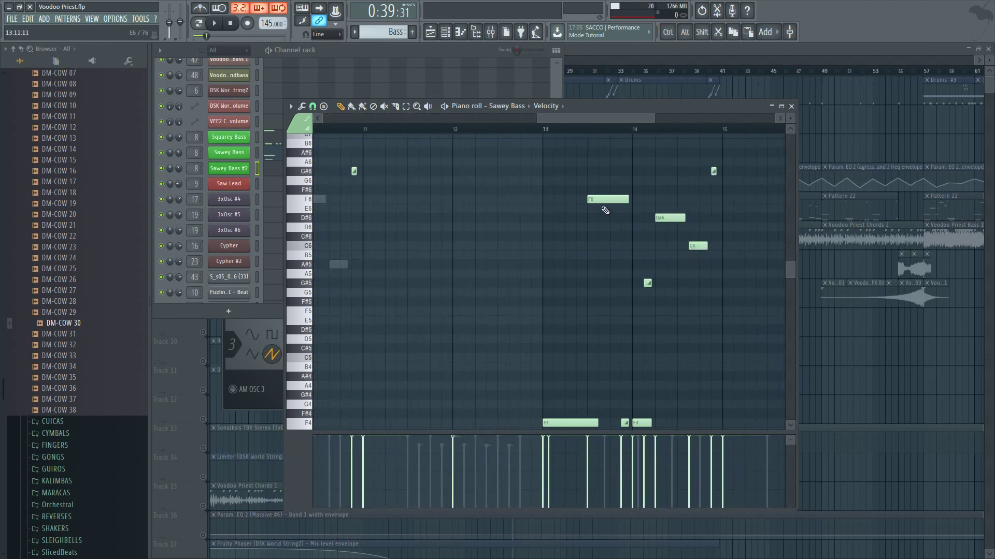
{"action": "left_click", "coordinate": [604, 201]}
{"action": "left_click", "coordinate": [670, 217]}
{"action": "left_click", "coordinate": [698, 245]}
{"action": "scroll", "coordinate": [713, 278], "scroll_direction": "down", "scroll_amount": 2}
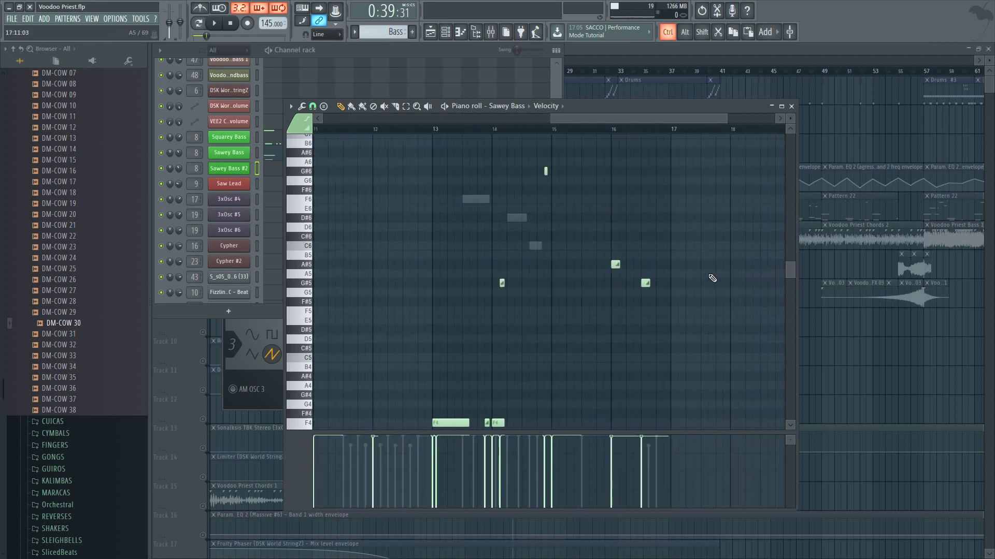
{"action": "scroll", "coordinate": [712, 278], "scroll_direction": "up", "scroll_amount": 1}
{"action": "scroll", "coordinate": [634, 308], "scroll_direction": "down", "scroll_amount": 6}
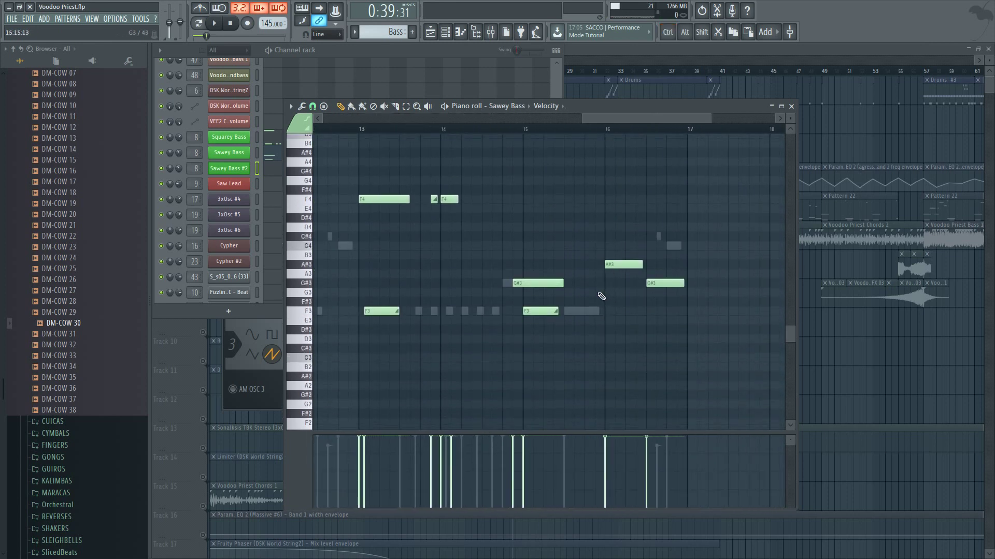
{"action": "scroll", "coordinate": [596, 299], "scroll_direction": "up", "scroll_amount": 4}
{"action": "scroll", "coordinate": [577, 300], "scroll_direction": "down", "scroll_amount": 3}
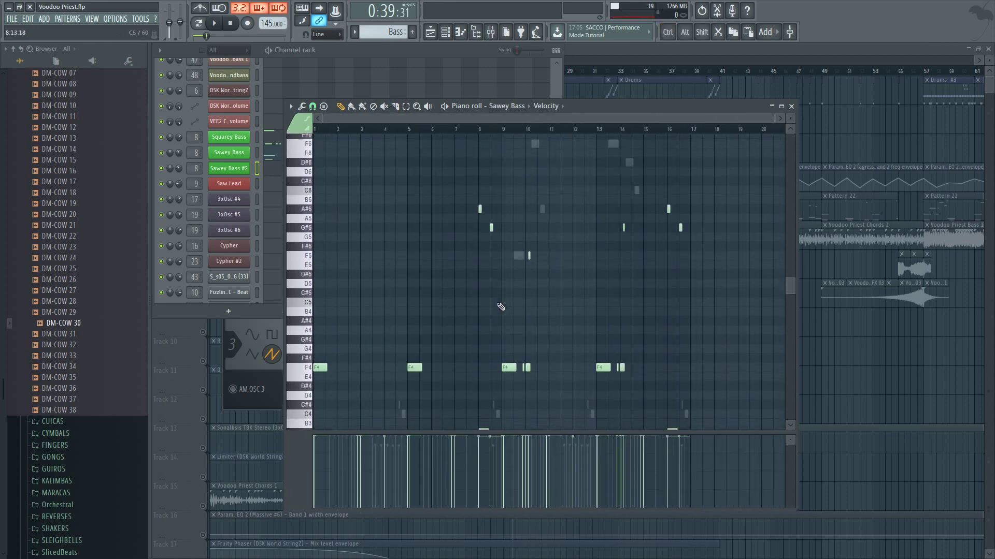
- Rename the Sawey Bass #2 channel of the Bass pattern as Saw Lead 2
{"action": "left_click", "coordinate": [602, 55]}
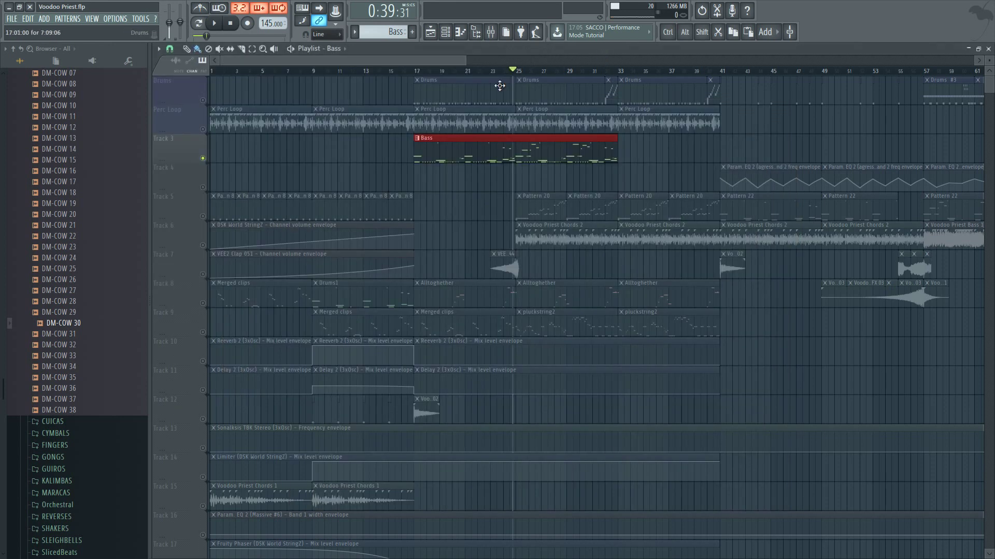
{"action": "double_click", "coordinate": [451, 140]}
{"action": "left_click", "coordinate": [441, 48]}
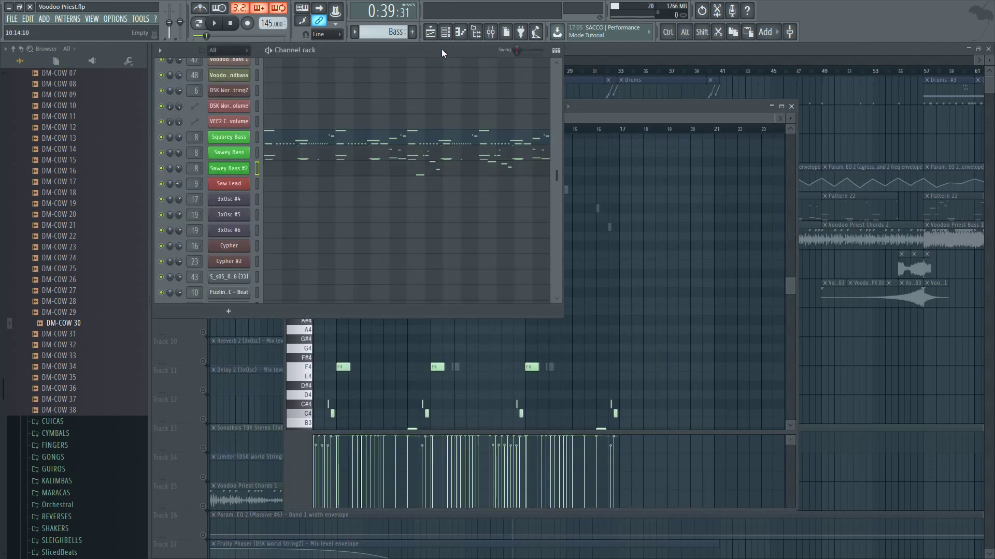
{"action": "key", "text": "F2"}
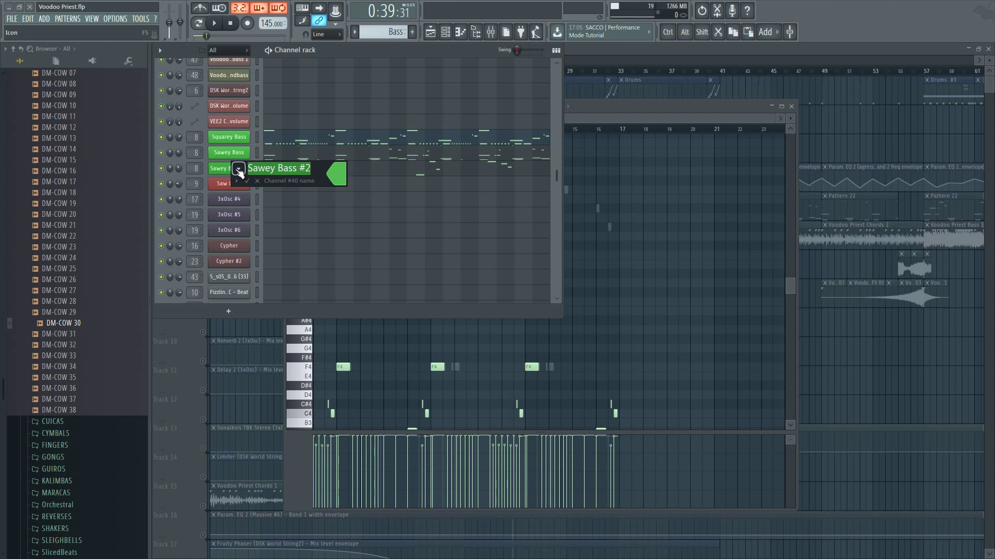
{"action": "key", "text": "BackSpace"}
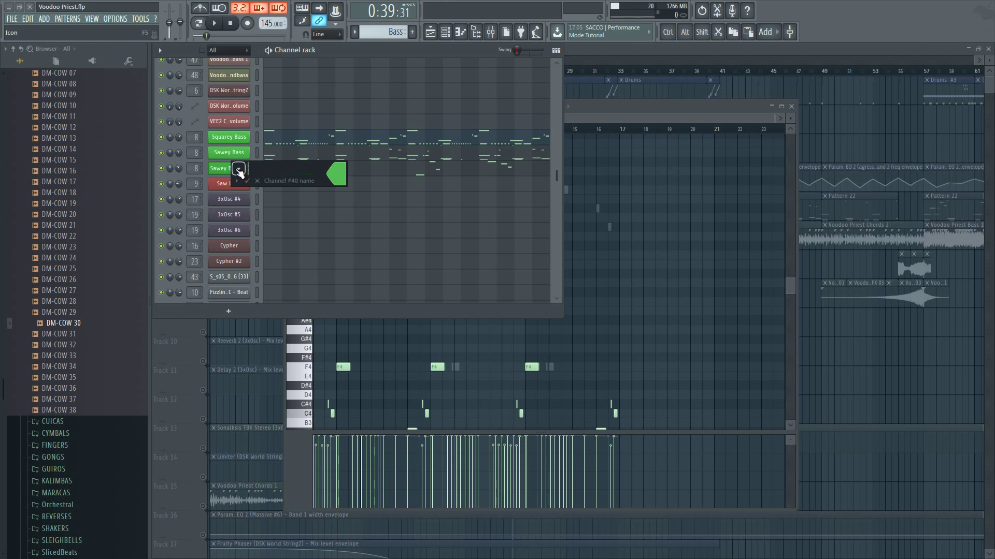
{"action": "type", "text": "Saw Lead 2"}
{"action": "key", "text": "Return"}
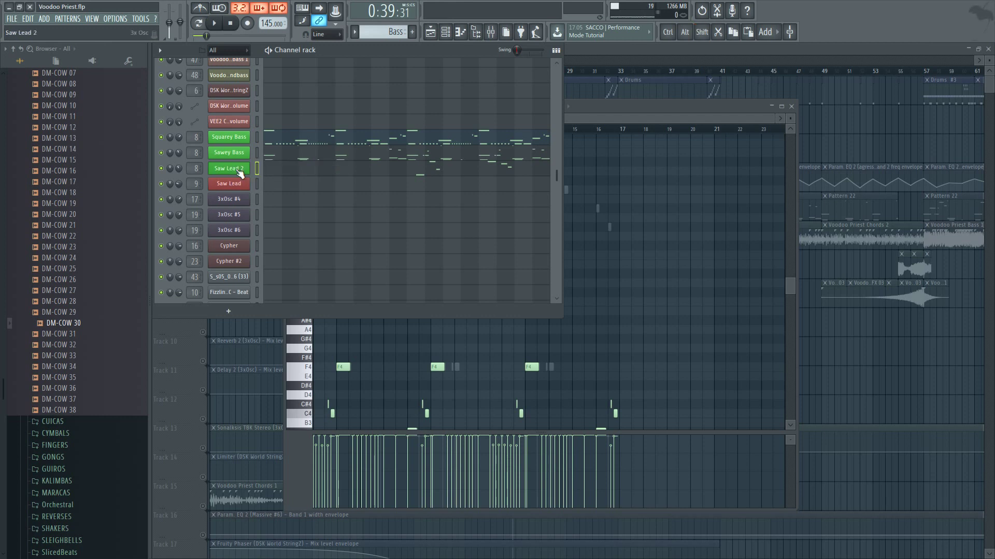
- Select the Saw Lead channel together with Saw Lead 2 and colour both channels red
{"action": "left_click", "coordinate": [257, 183]}
{"action": "key", "text": "alt+c"}
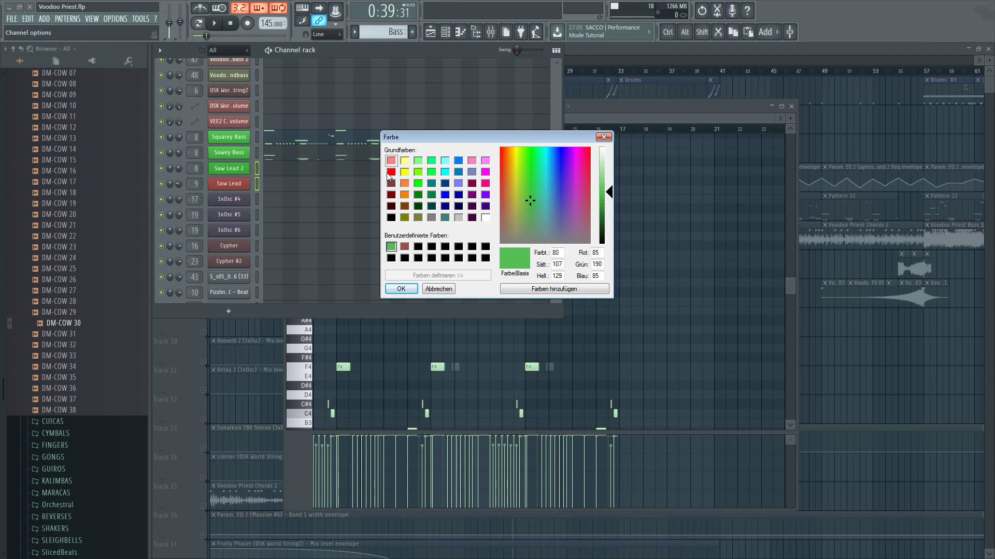
{"action": "left_click", "coordinate": [390, 172]}
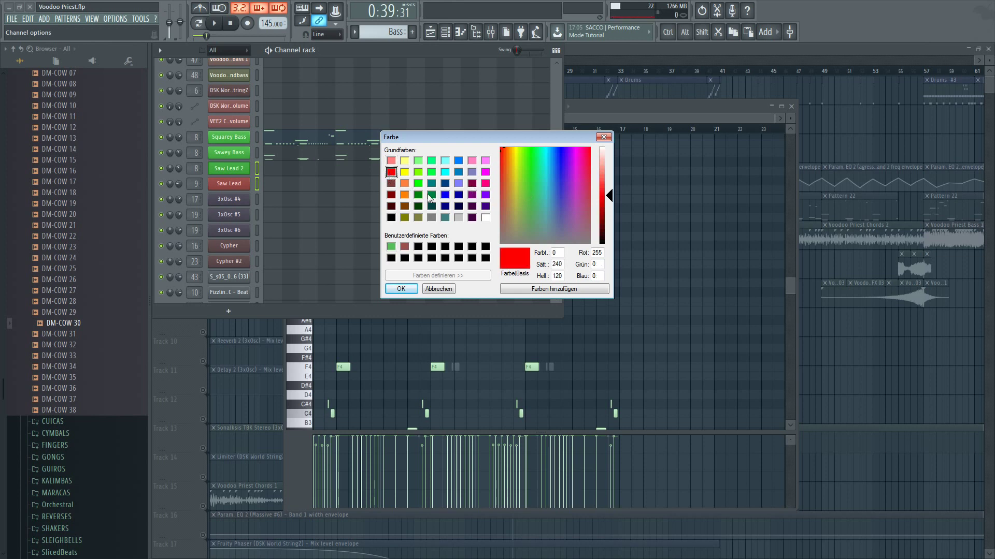
{"action": "left_click", "coordinate": [398, 289]}
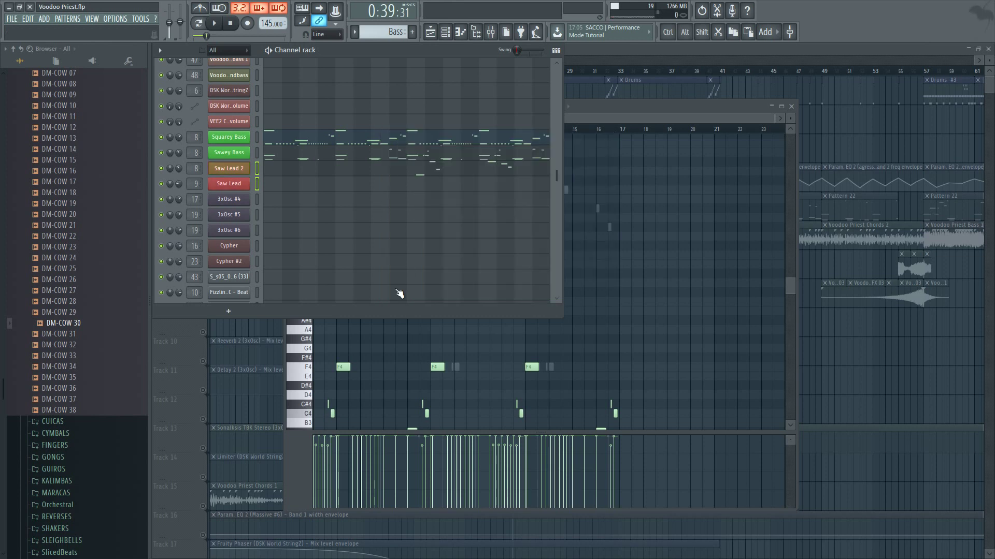
- Select only the Saw Lead 2 channel and route it to mixer track 9
{"action": "double_click", "coordinate": [258, 179]}
{"action": "left_click", "coordinate": [257, 169]}
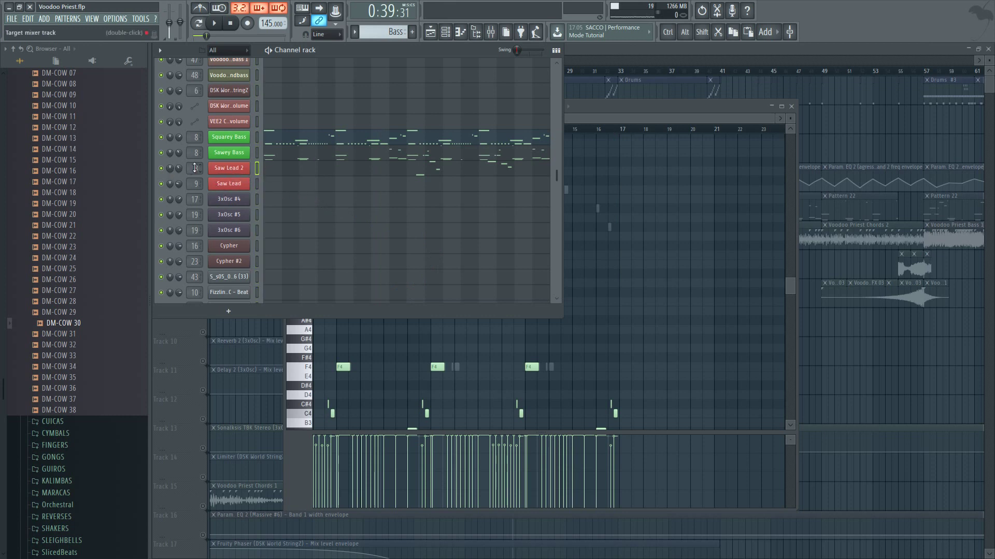
{"action": "scroll", "coordinate": [198, 167], "scroll_direction": "up", "scroll_amount": 1}
- Reopen the Bass pattern and cut the Saw Lead 2 melody notes out of it
{"action": "left_click", "coordinate": [601, 57]}
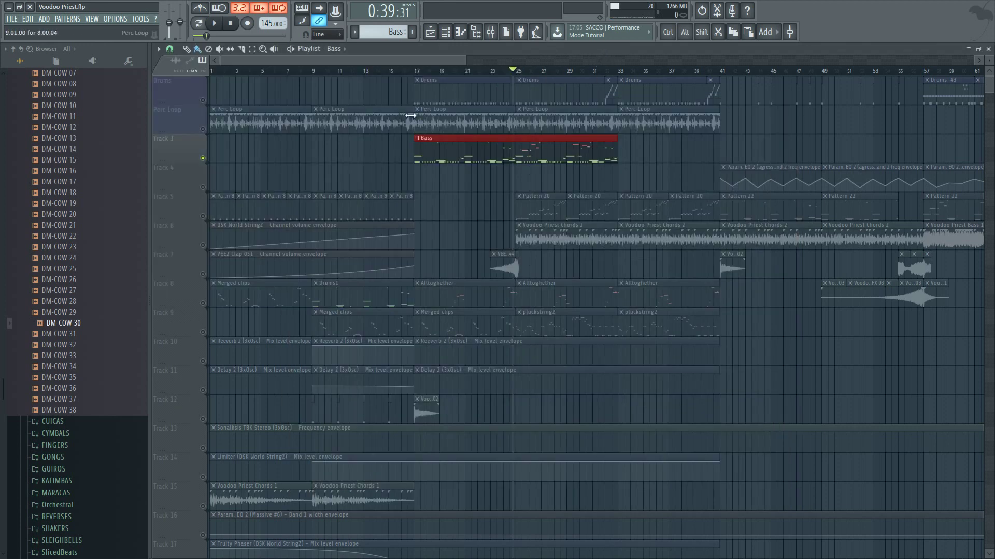
{"action": "scroll", "coordinate": [435, 158], "scroll_direction": "down", "scroll_amount": 3}
{"action": "scroll", "coordinate": [414, 202], "scroll_direction": "up", "scroll_amount": 3}
{"action": "double_click", "coordinate": [521, 152]}
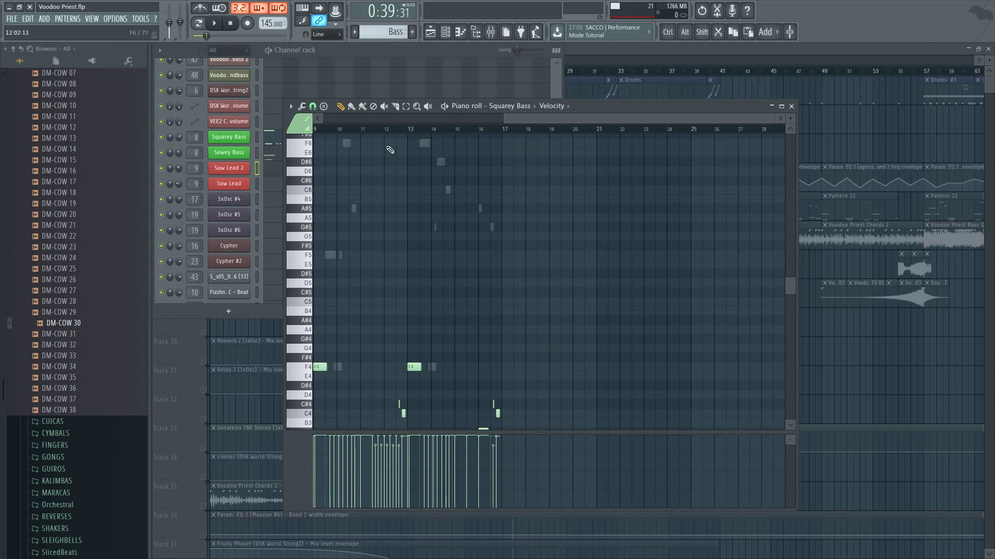
{"action": "left_click", "coordinate": [254, 168]}
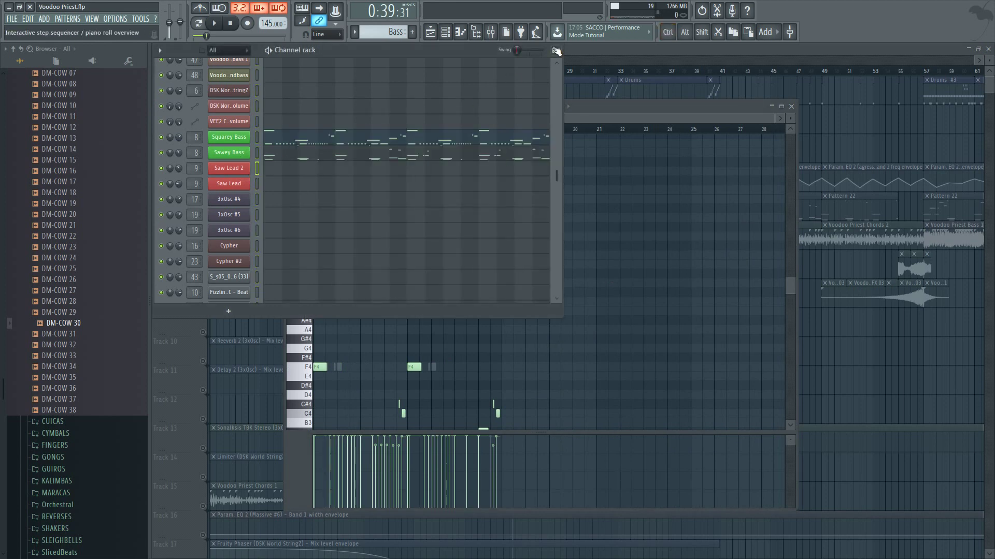
{"action": "left_click", "coordinate": [589, 51]}
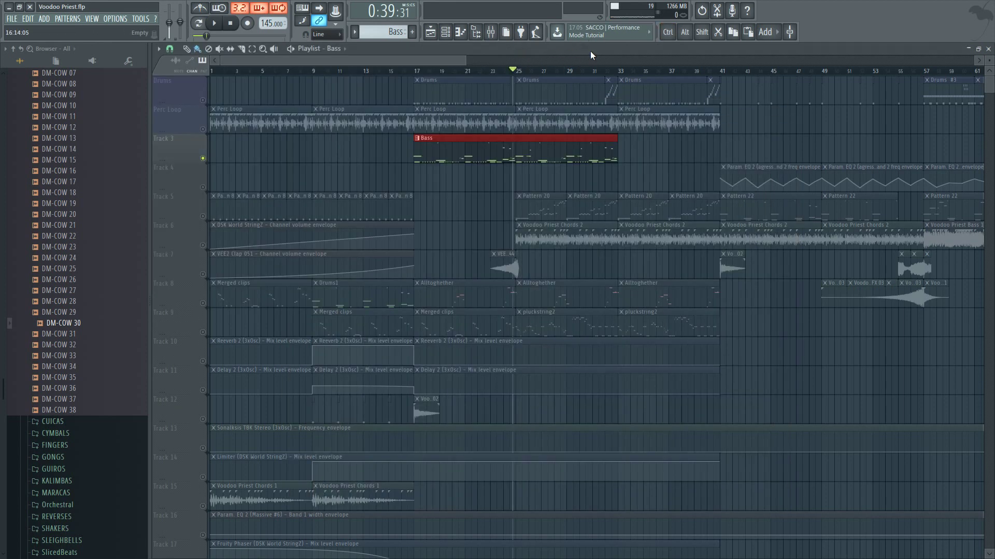
- Open the Alltoghether pattern from the playlist and select the Saw Lead 2 channel in it
{"action": "double_click", "coordinate": [456, 291]}
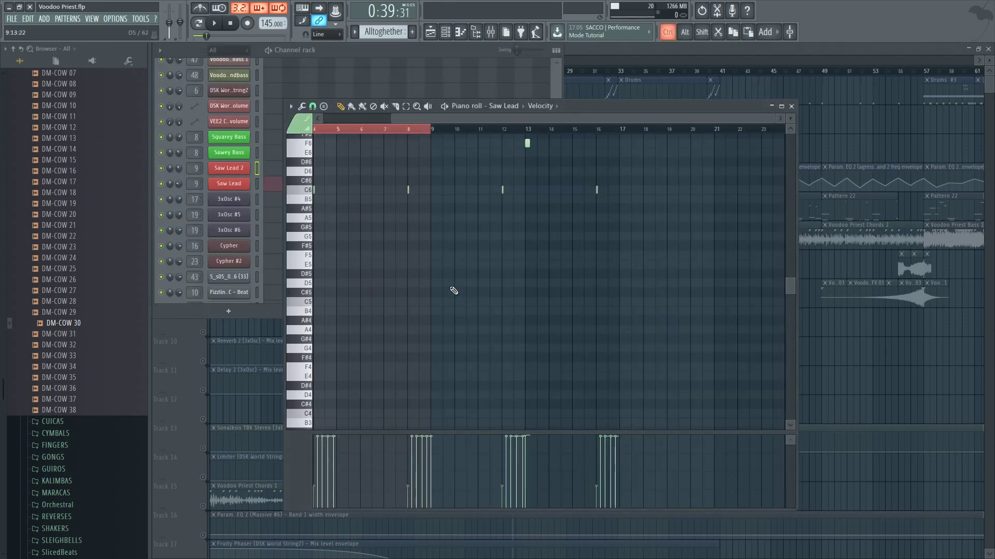
{"action": "left_click", "coordinate": [255, 169]}
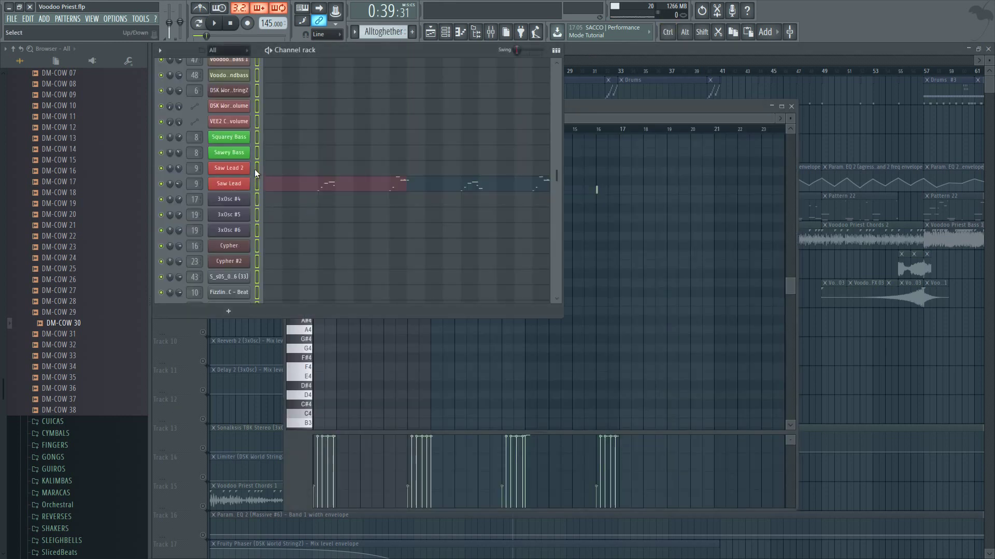
{"action": "left_click", "coordinate": [666, 57]}
- Solo playlist Track 5 in place of Track 3 and listen to its opening Pattern 8 clips
{"action": "scroll", "coordinate": [355, 157], "scroll_direction": "down", "scroll_amount": 4, "text": "ctrl"}
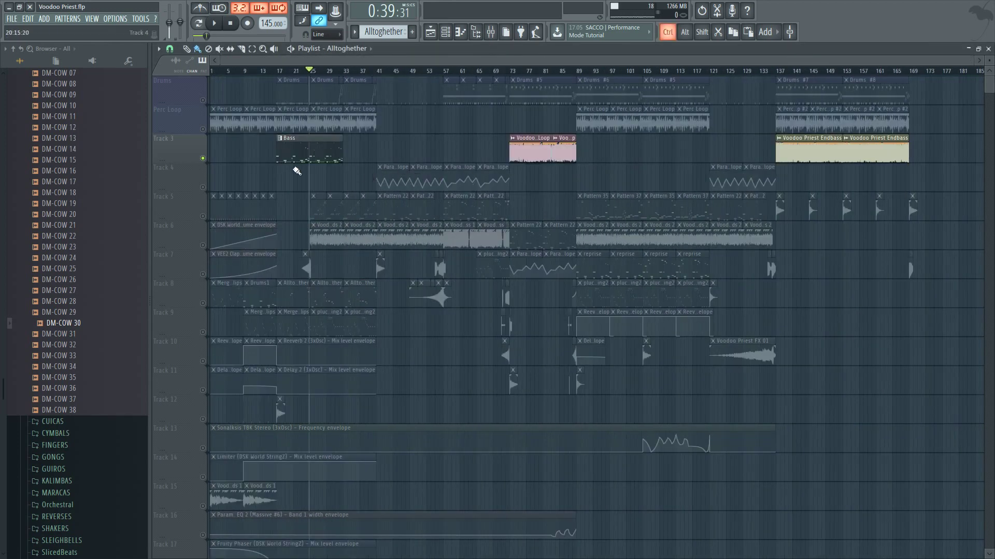
{"action": "scroll", "coordinate": [256, 184], "scroll_direction": "up", "scroll_amount": 4}
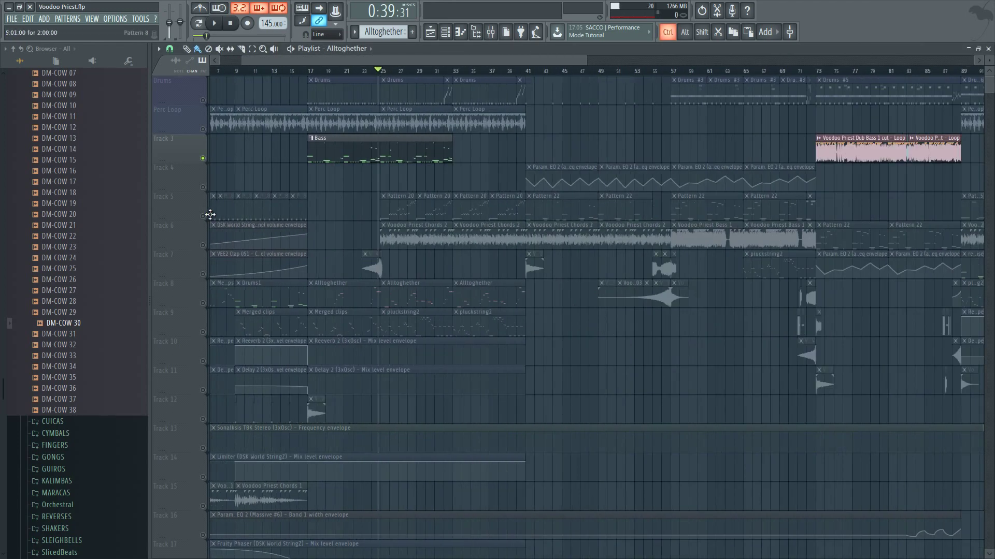
{"action": "scroll", "coordinate": [209, 214], "scroll_direction": "down", "scroll_amount": 4}
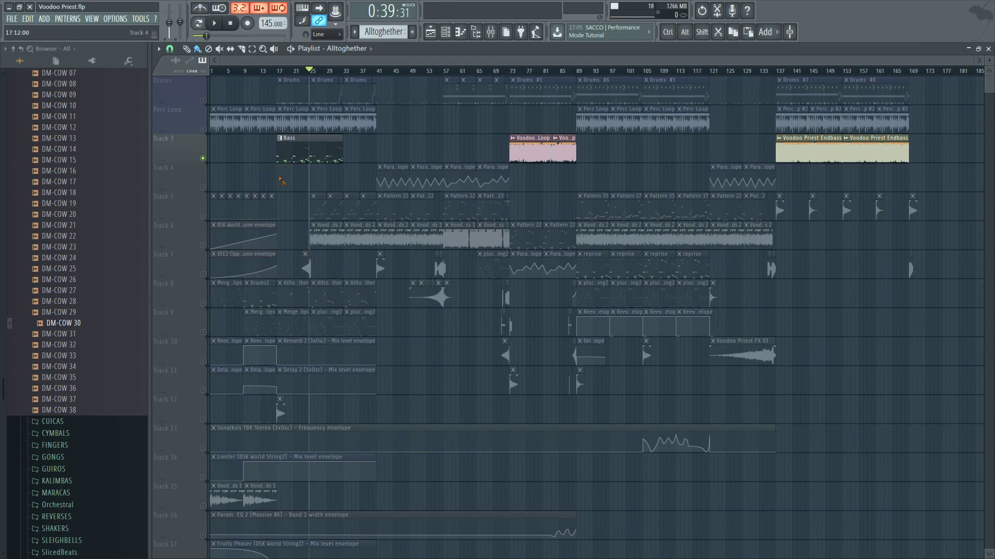
{"action": "left_click", "coordinate": [203, 217]}
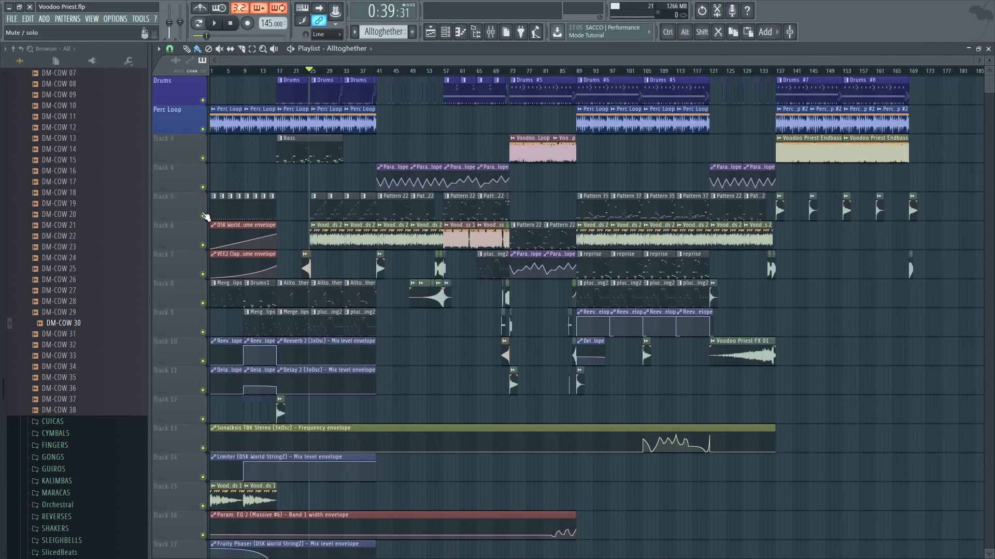
{"action": "right_click", "coordinate": [202, 216]}
{"action": "left_click", "coordinate": [223, 76]}
{"action": "key", "text": "space"}
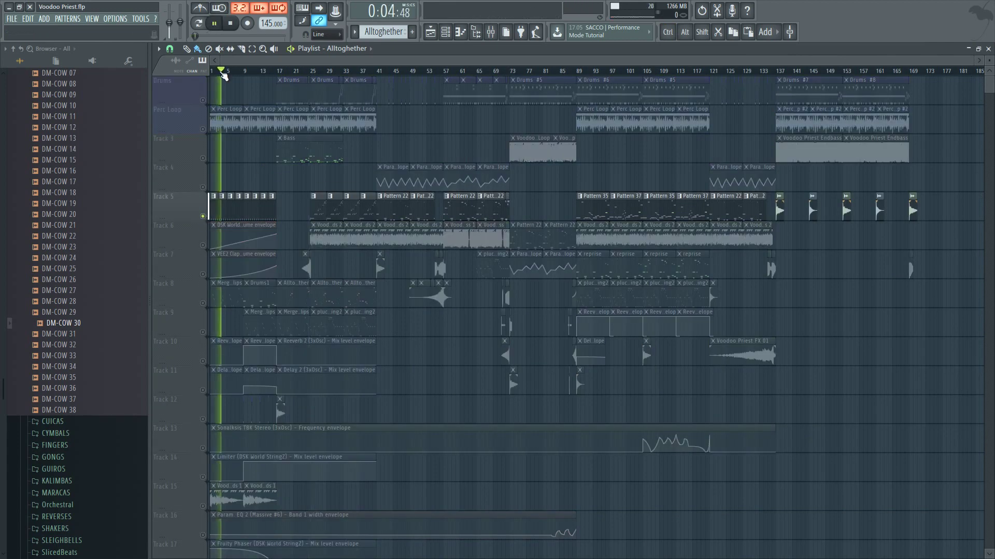
{"action": "scroll", "coordinate": [217, 237], "scroll_direction": "up", "scroll_amount": 6}
{"action": "key", "text": "space"}
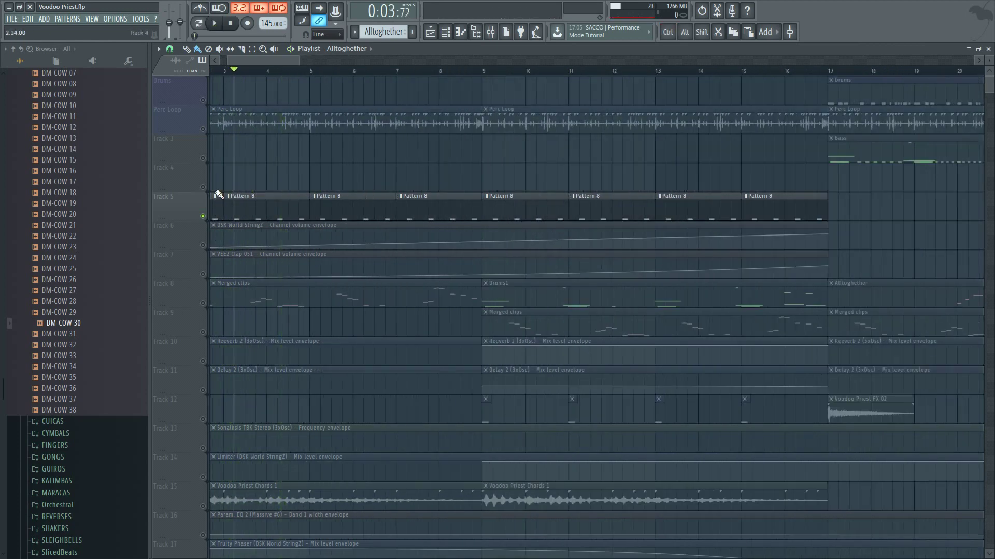
- Rename Pattern 8 on Track 5 as Clap
{"action": "left_click", "coordinate": [225, 197]}
{"action": "left_click", "coordinate": [239, 248]}
{"action": "type", "text": "Cl"}
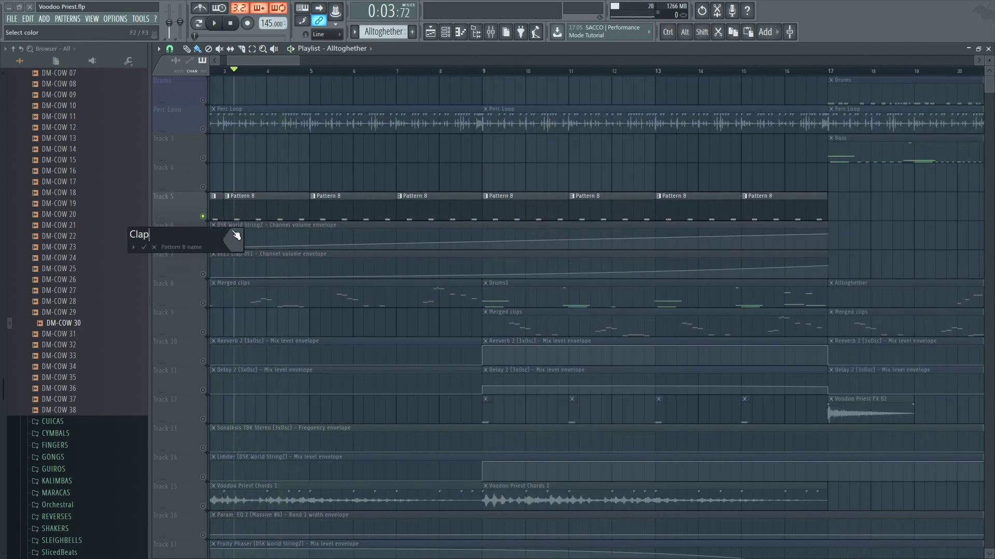
{"action": "type", "text": "ap"}
{"action": "key", "text": "Return"}
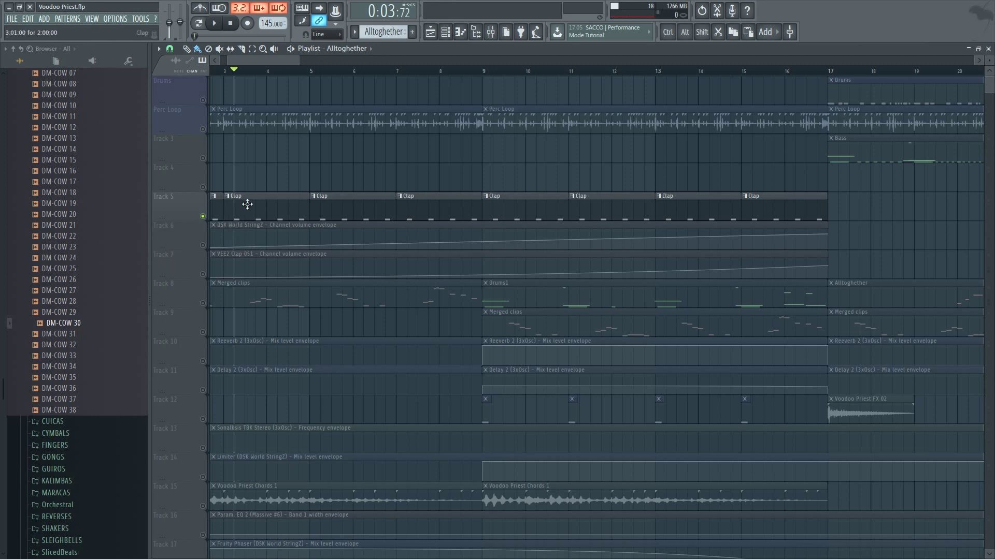
{"action": "scroll", "coordinate": [255, 202], "scroll_direction": "down", "scroll_amount": 4, "text": "ctrl"}
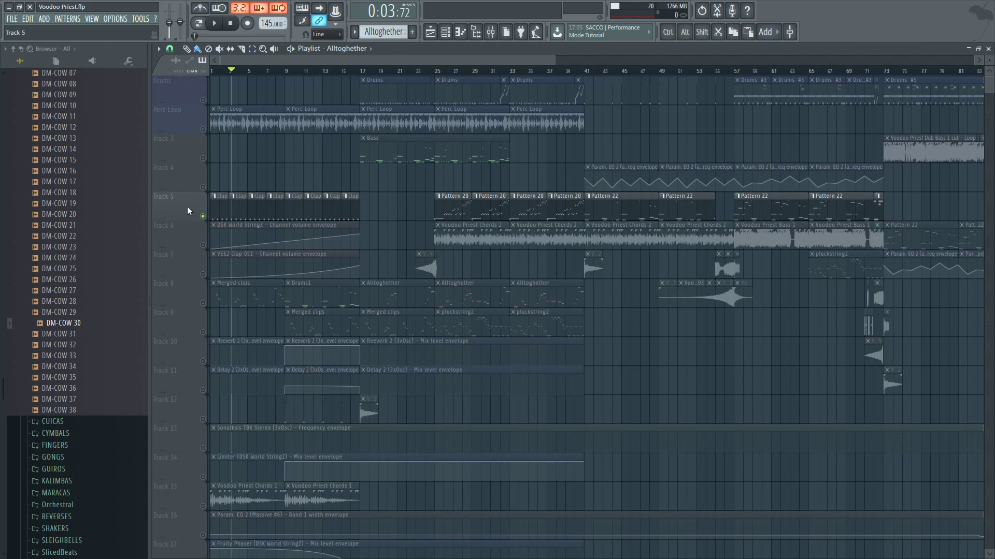
- Insert an empty track at Track 5, shifting that track's clips and the ones below it down by one
{"action": "scroll", "coordinate": [192, 208], "scroll_direction": "down", "scroll_amount": 2, "text": "ctrl"}
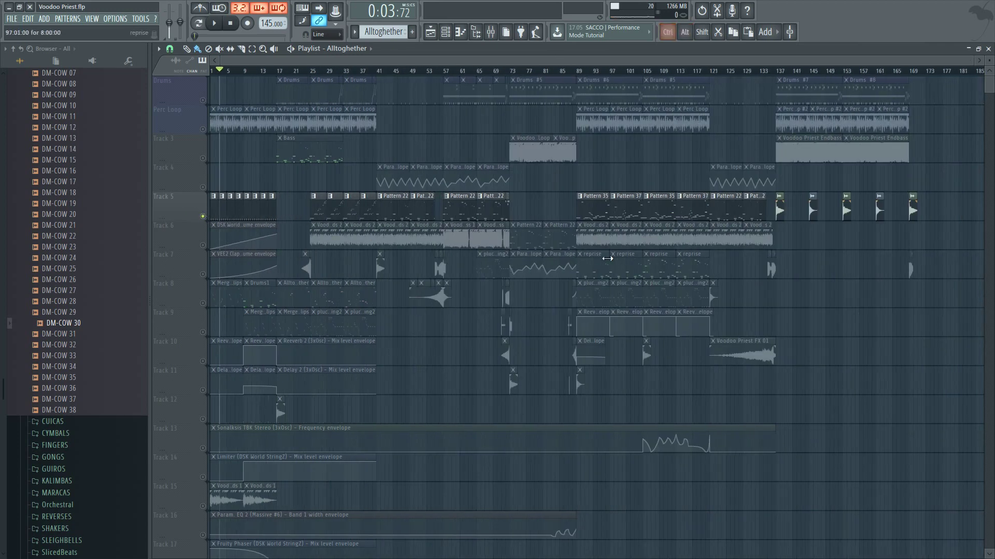
{"action": "scroll", "coordinate": [693, 261], "scroll_direction": "down", "scroll_amount": 3}
{"action": "scroll", "coordinate": [206, 198], "scroll_direction": "up", "scroll_amount": 3}
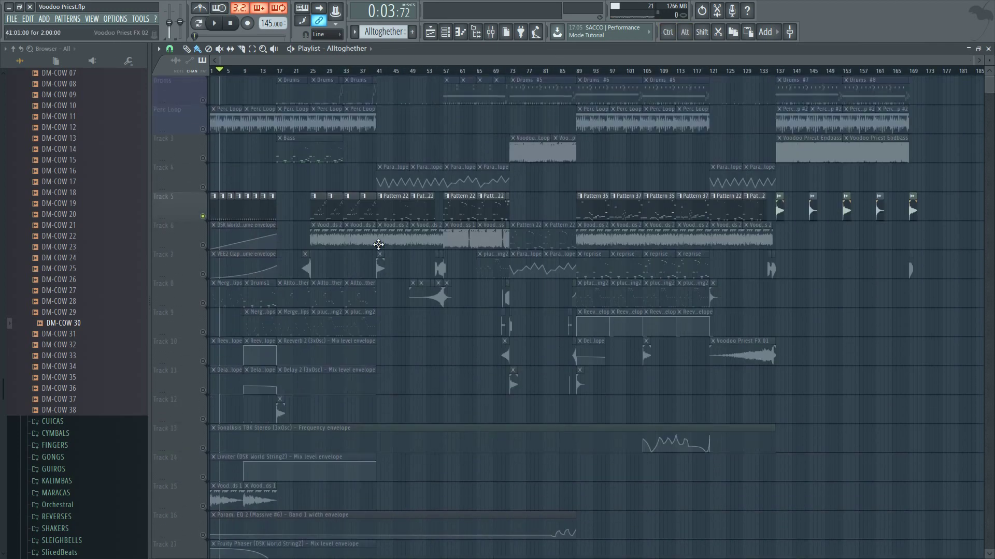
{"action": "scroll", "coordinate": [206, 198], "scroll_direction": "up", "scroll_amount": 1, "text": "ctrl"}
{"action": "scroll", "coordinate": [206, 198], "scroll_direction": "up", "scroll_amount": 4, "text": "ctrl"}
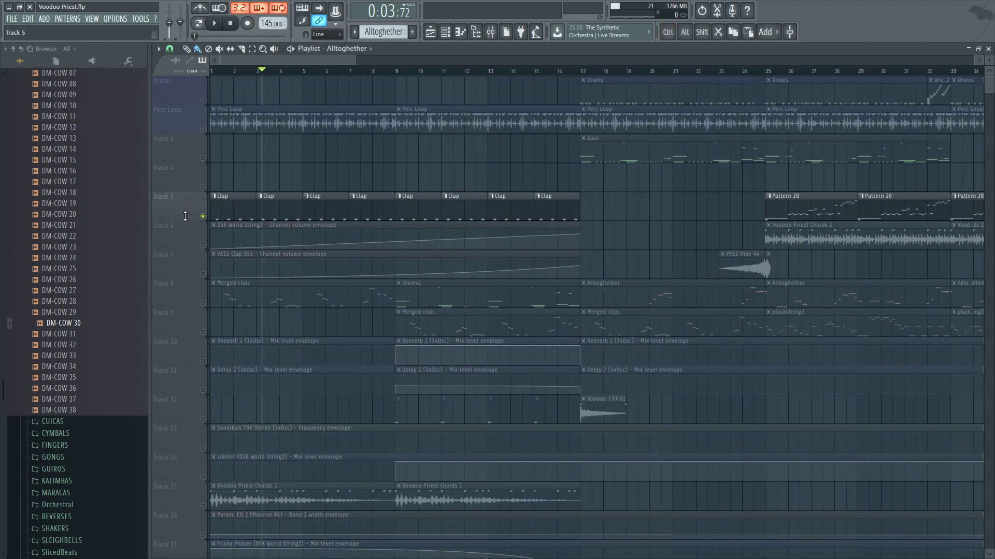
{"action": "scroll", "coordinate": [219, 215], "scroll_direction": "down", "scroll_amount": 1, "text": "ctrl"}
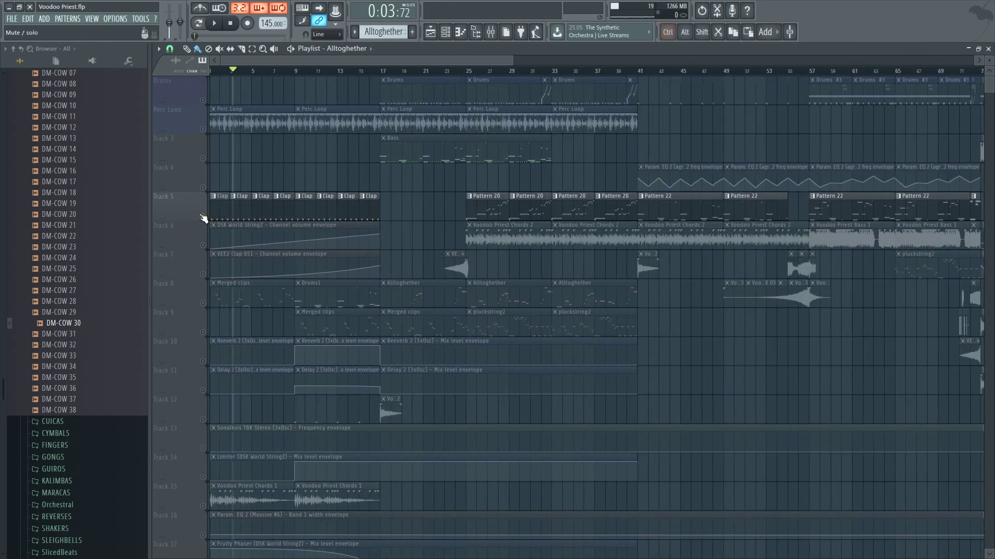
{"action": "left_click", "coordinate": [225, 369]}
- Move all the Clap clips from Track 6 up onto the empty Track 5, starting at bar 1
{"action": "left_click_drag", "start_coordinate": [387, 242], "coordinate": [87, 242], "text": "ctrl"}
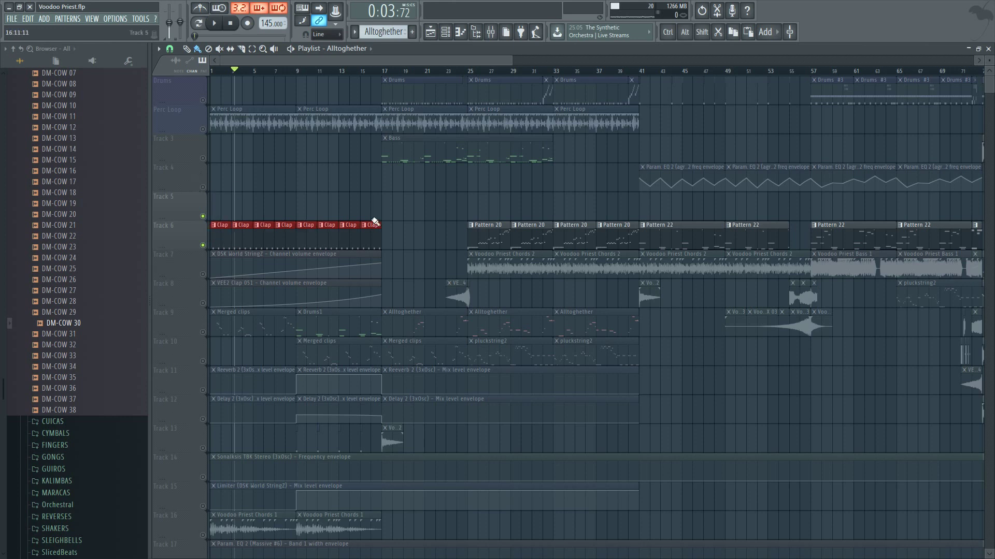
{"action": "left_click", "coordinate": [393, 231], "text": "ctrl"}
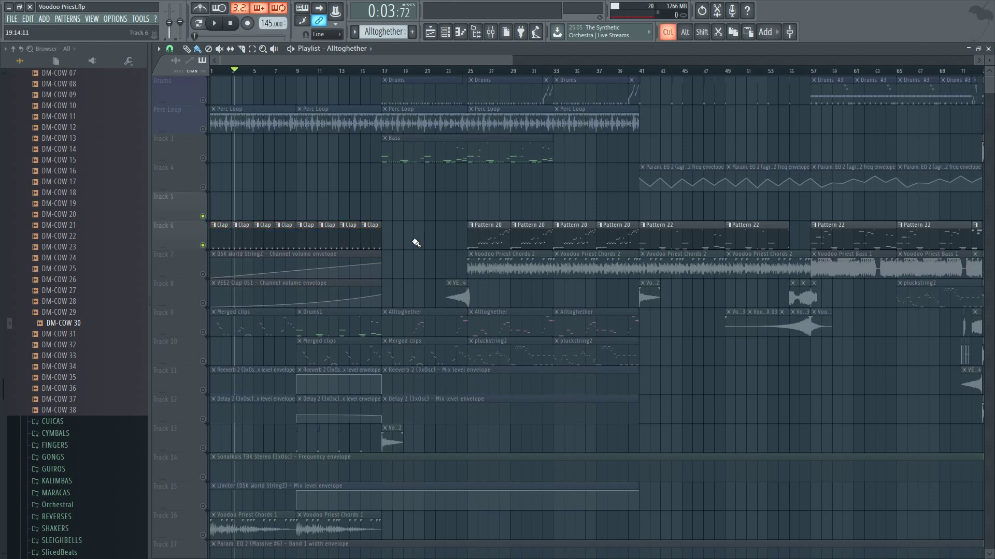
{"action": "left_click_drag", "start_coordinate": [394, 238], "coordinate": [223, 195]}
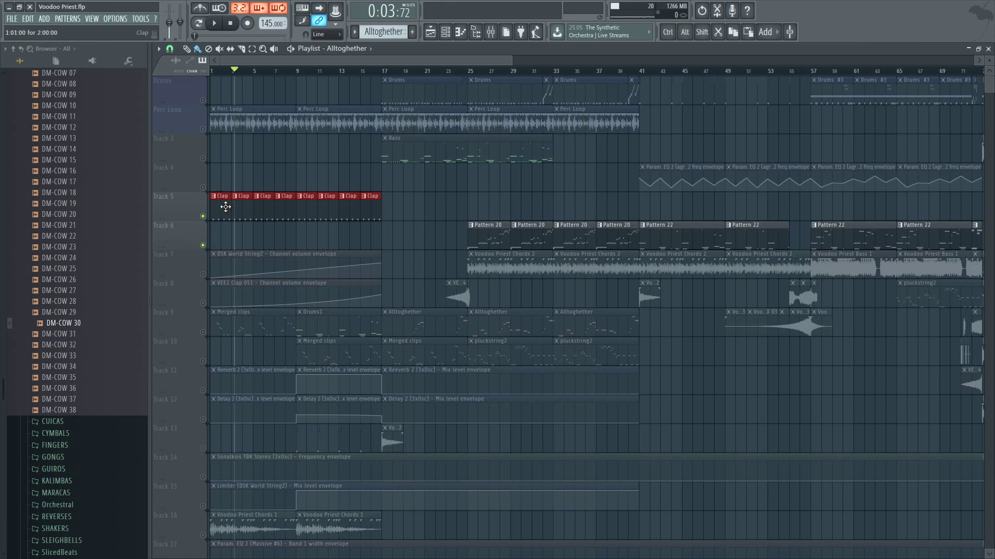
- Name Track 5 Clap and colour it dark purple
{"action": "double_click", "coordinate": [182, 200]}
{"action": "type", "text": "Clap"}
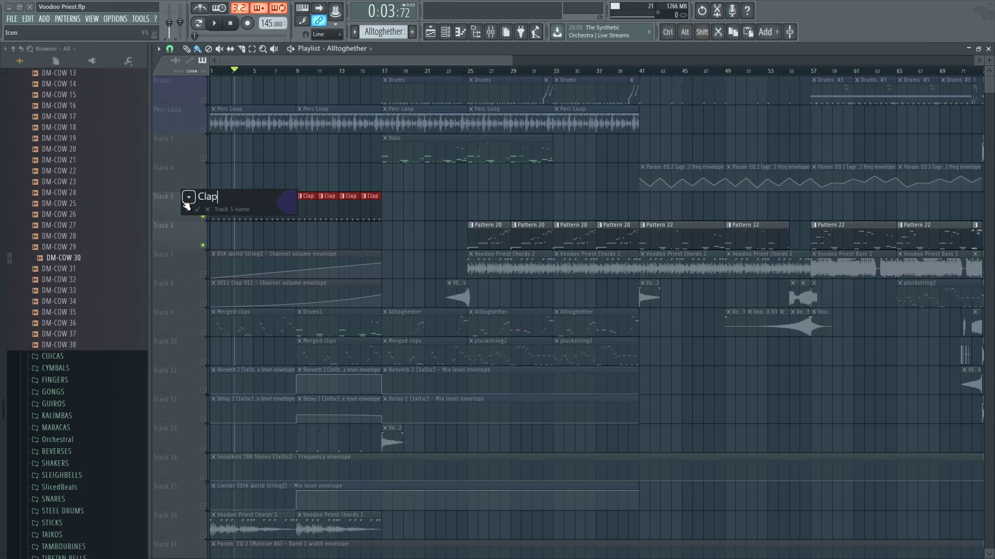
{"action": "key", "text": "Return"}
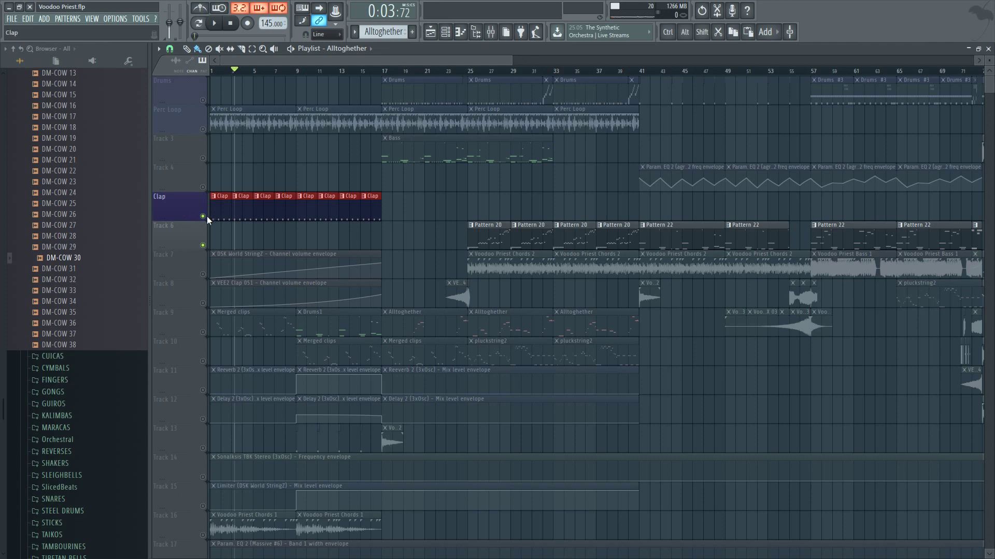
- Deselect the Clap clips, then open the Drums1 pattern from Track 9 and show its Sawey Bass notes in the piano roll
{"action": "scroll", "coordinate": [280, 228], "scroll_direction": "down", "scroll_amount": 4}
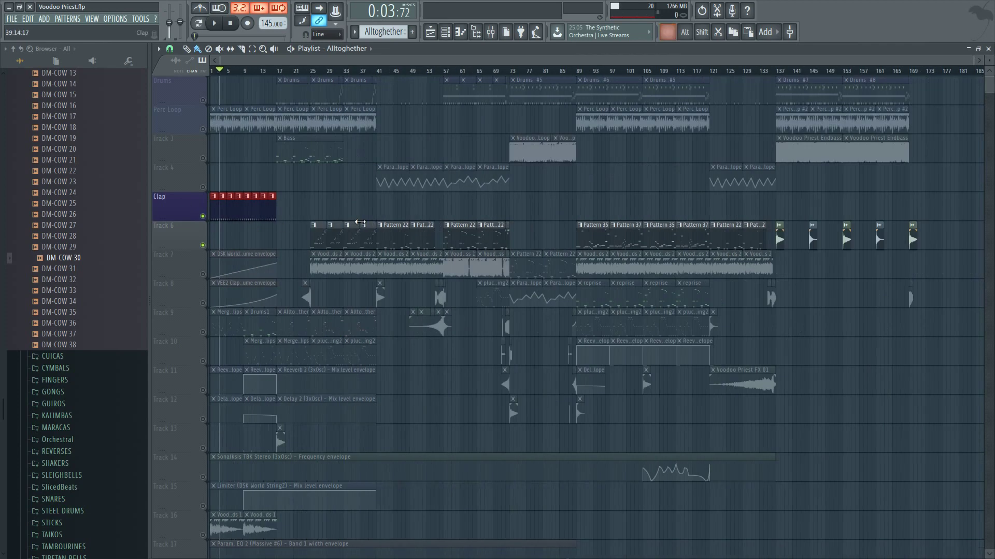
{"action": "left_click", "coordinate": [495, 206]}
{"action": "right_click", "coordinate": [521, 205]}
{"action": "scroll", "coordinate": [210, 216], "scroll_direction": "up", "scroll_amount": 4}
{"action": "scroll", "coordinate": [210, 216], "scroll_direction": "down", "scroll_amount": 2}
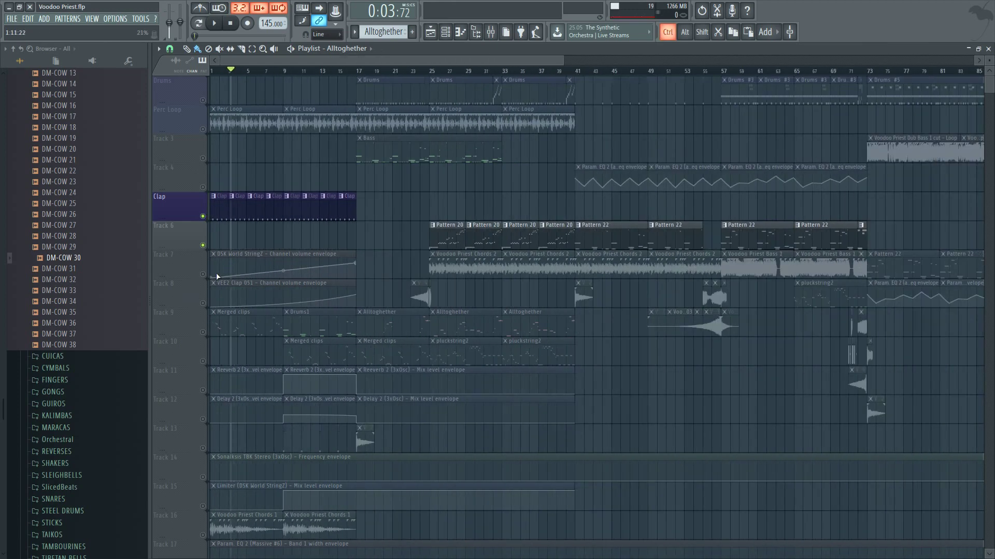
{"action": "scroll", "coordinate": [217, 277], "scroll_direction": "down", "scroll_amount": 3}
{"action": "scroll", "coordinate": [245, 260], "scroll_direction": "up", "scroll_amount": 4}
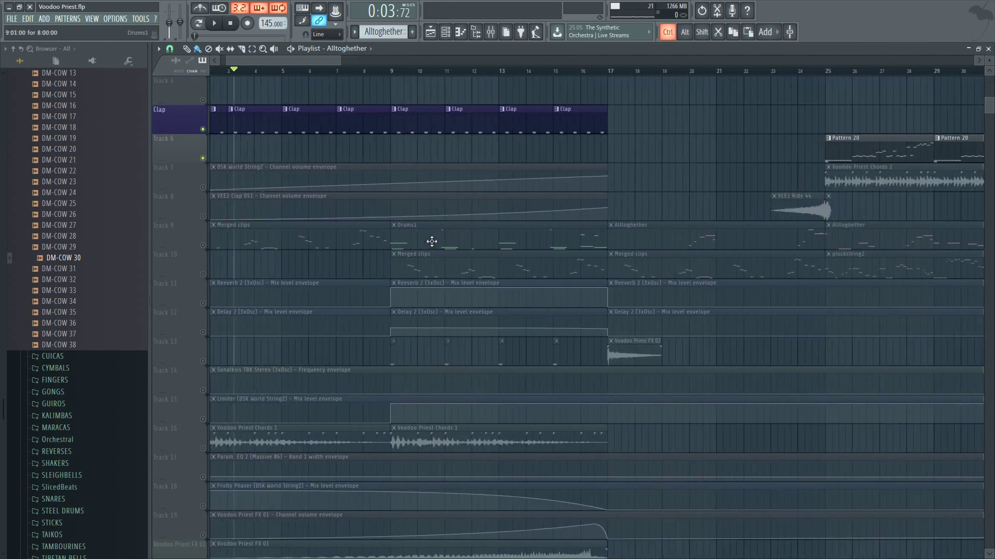
{"action": "double_click", "coordinate": [389, 240]}
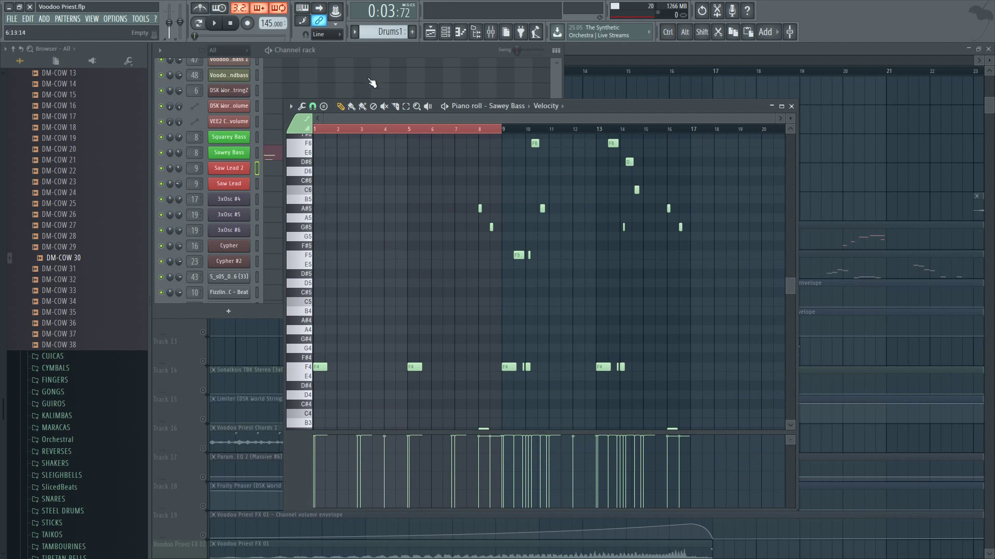
{"action": "left_click", "coordinate": [389, 50]}
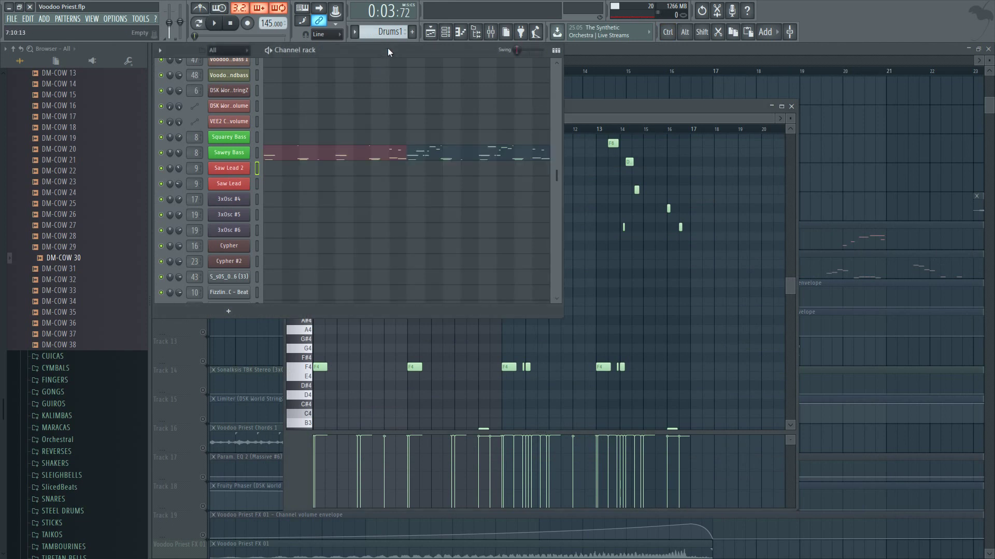
{"action": "left_click", "coordinate": [421, 158]}
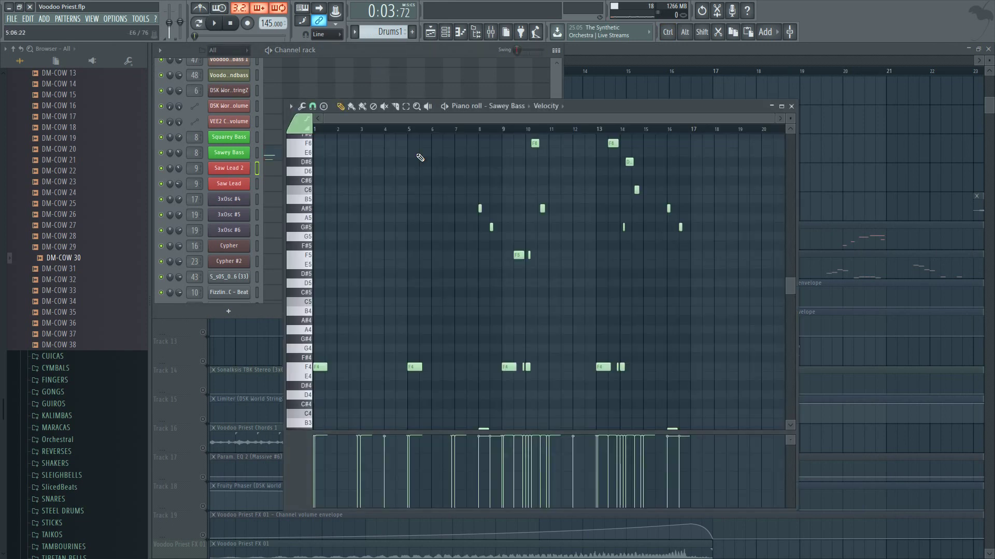
- Examine the Sawey Bass notes in Drums1, selecting a few in bars 9 and 10, and return to the playlist
{"action": "scroll", "coordinate": [524, 252], "scroll_direction": "up", "scroll_amount": 3}
{"action": "scroll", "coordinate": [525, 252], "scroll_direction": "up", "scroll_amount": 3}
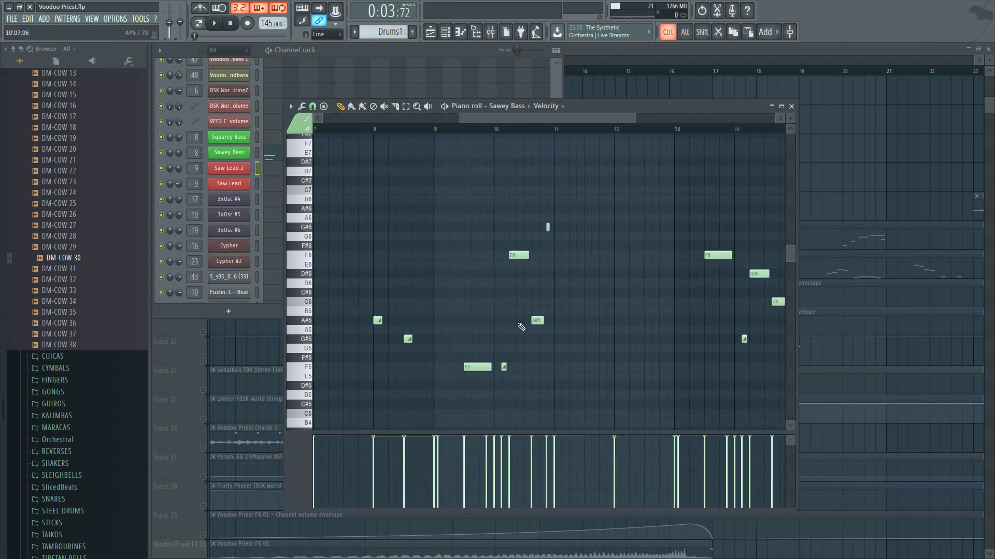
{"action": "left_click_drag", "start_coordinate": [452, 342], "coordinate": [491, 420]}
{"action": "left_click_drag", "start_coordinate": [500, 242], "coordinate": [548, 333]}
{"action": "scroll", "coordinate": [609, 274], "scroll_direction": "down", "scroll_amount": 3}
{"action": "scroll", "coordinate": [700, 295], "scroll_direction": "up", "scroll_amount": 3}
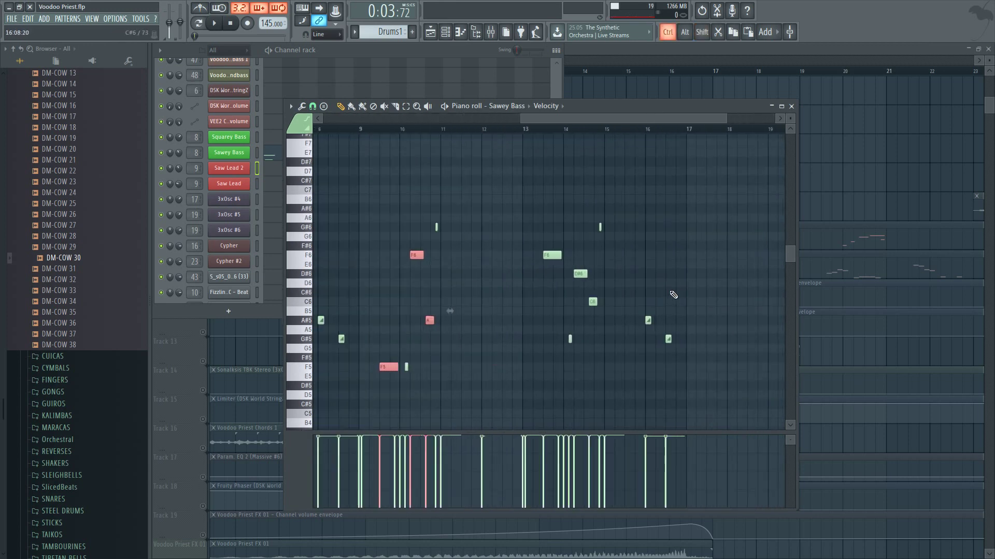
{"action": "left_click", "coordinate": [711, 47]}
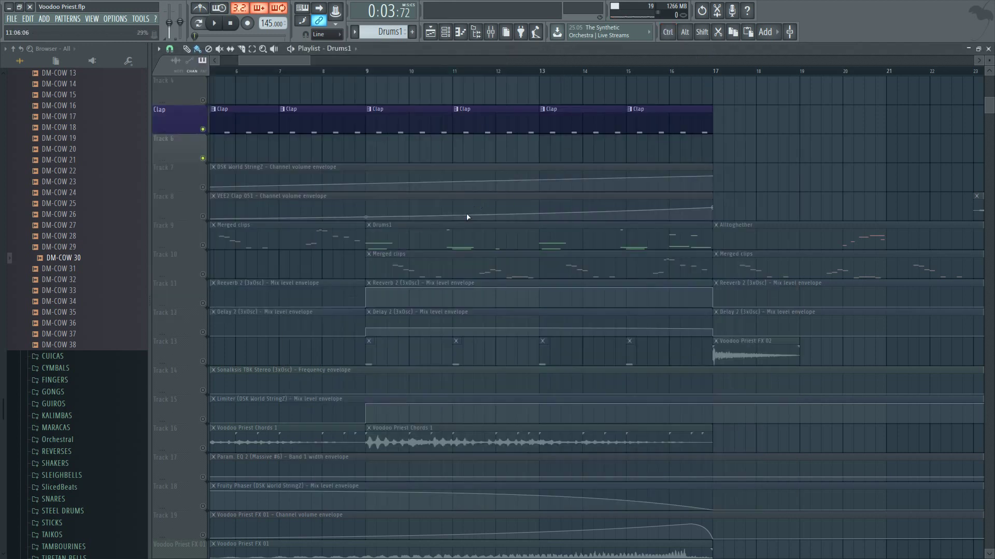
- Move the Drums1 clip from Track 9 up to Track 3, starting at bar 9 before the Bass clip
{"action": "scroll", "coordinate": [393, 244], "scroll_direction": "down", "scroll_amount": 3}
{"action": "scroll", "coordinate": [321, 243], "scroll_direction": "up", "scroll_amount": 5}
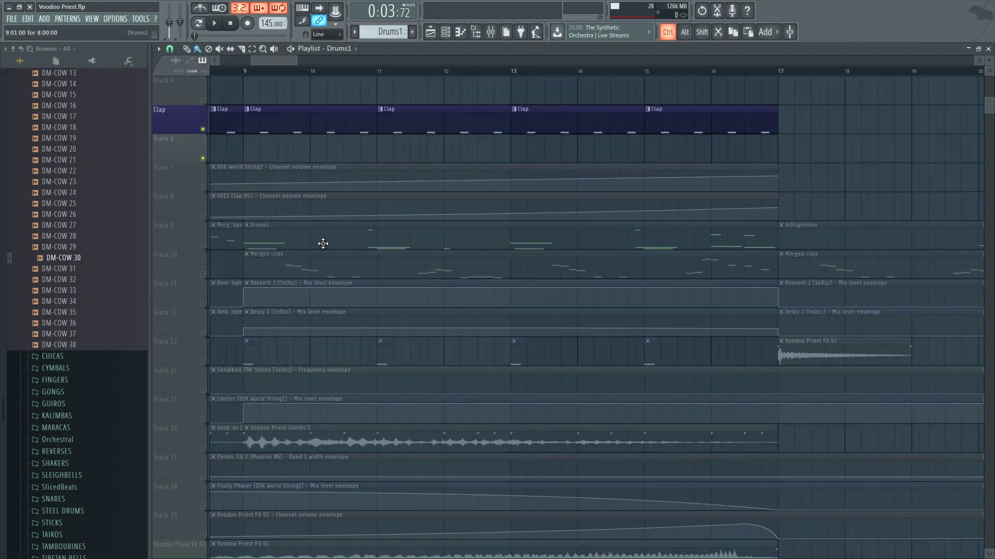
{"action": "scroll", "coordinate": [290, 235], "scroll_direction": "up", "scroll_amount": 1}
{"action": "scroll", "coordinate": [266, 212], "scroll_direction": "up", "scroll_amount": 3}
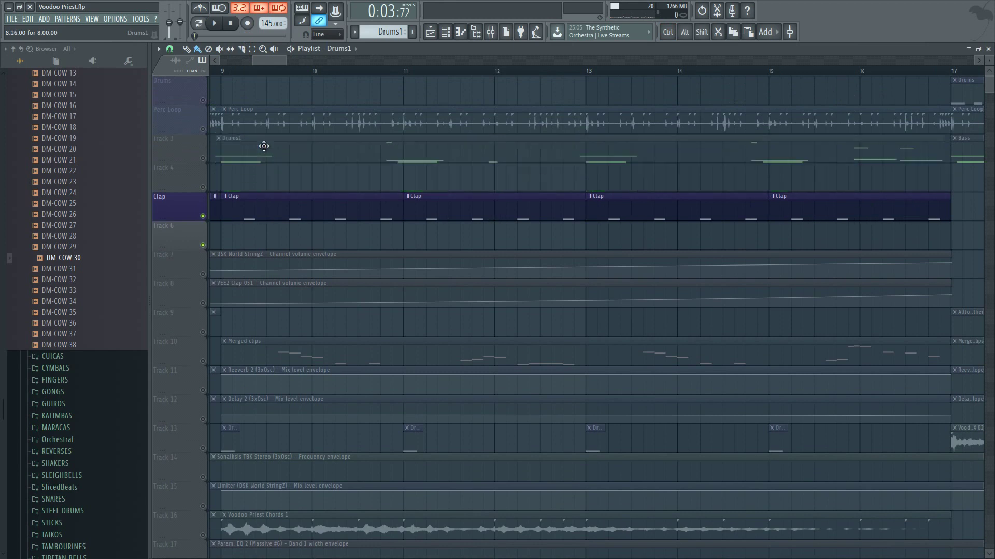
{"action": "left_click_drag", "start_coordinate": [264, 147], "coordinate": [278, 155]}
{"action": "scroll", "coordinate": [285, 186], "scroll_direction": "down", "scroll_amount": 3}
{"action": "scroll", "coordinate": [290, 179], "scroll_direction": "up", "scroll_amount": 2}
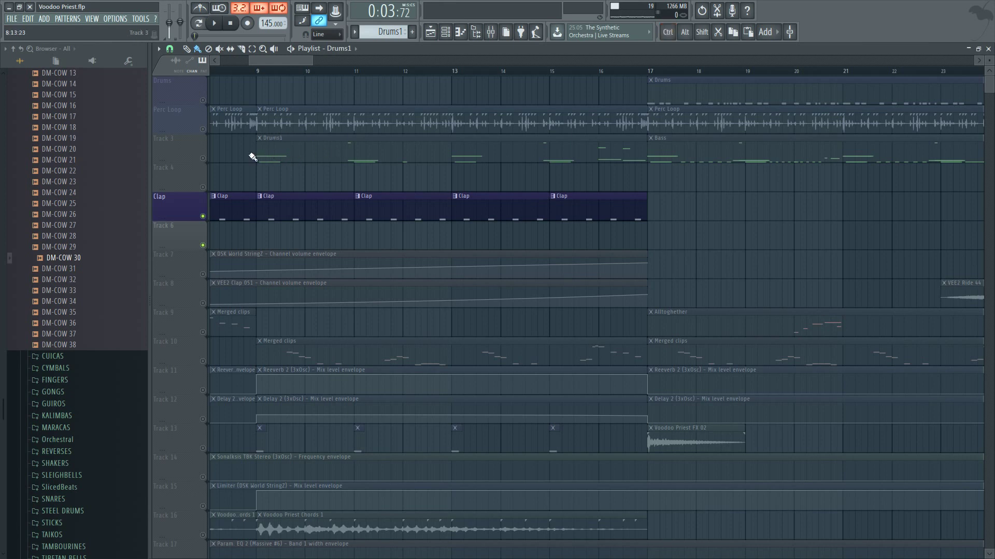
- End the solo on the Clap track so that all playlist tracks are active
{"action": "left_click", "coordinate": [203, 216], "text": "ctrl"}
{"action": "scroll", "coordinate": [240, 215], "scroll_direction": "down", "scroll_amount": 4, "text": "ctrl"}
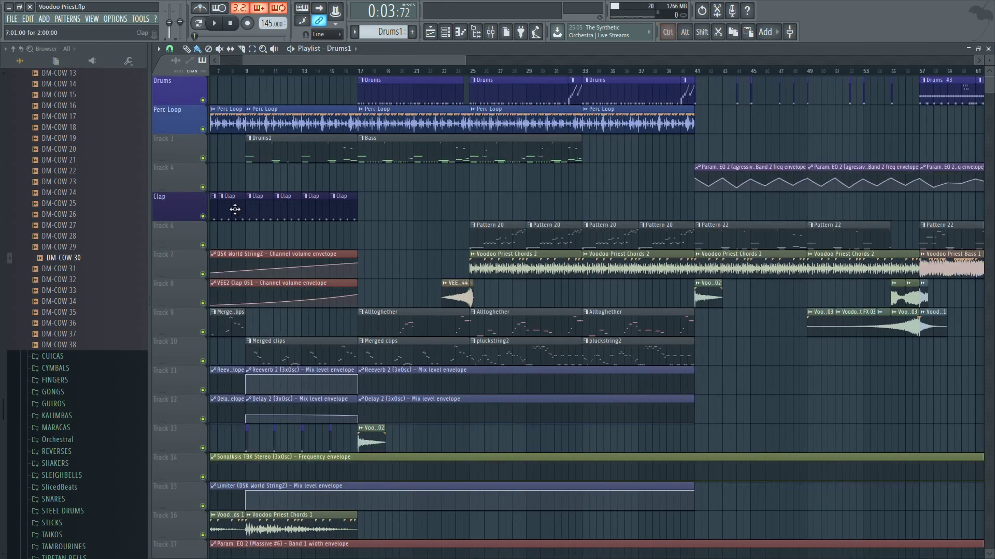
{"action": "scroll", "coordinate": [238, 207], "scroll_direction": "down", "scroll_amount": 4}
{"action": "scroll", "coordinate": [237, 203], "scroll_direction": "up", "scroll_amount": 4}
{"action": "scroll", "coordinate": [237, 199], "scroll_direction": "down", "scroll_amount": 1}
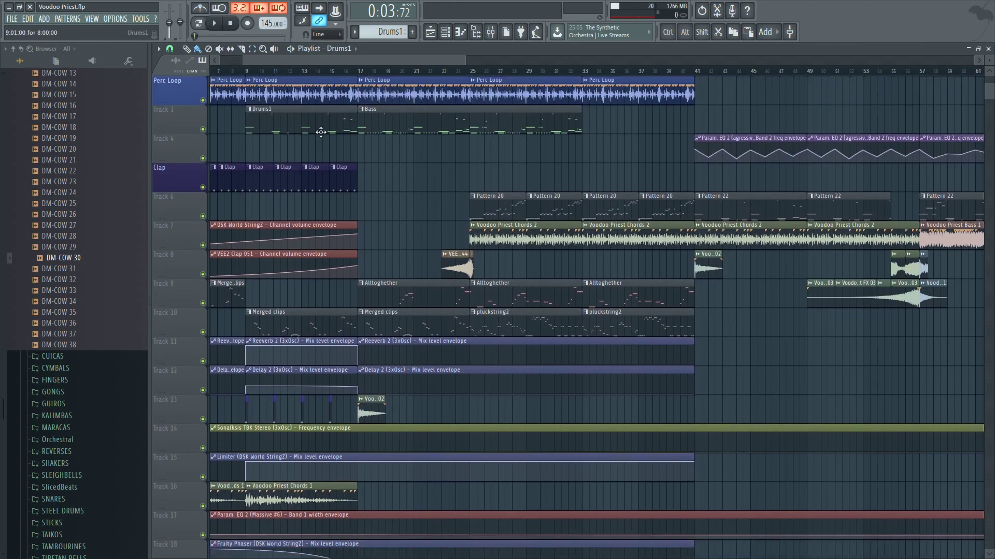
- Open the Bass and Drums1 patterns on Track 3 in turn and compare which channels hold their notes
{"action": "double_click", "coordinate": [402, 123]}
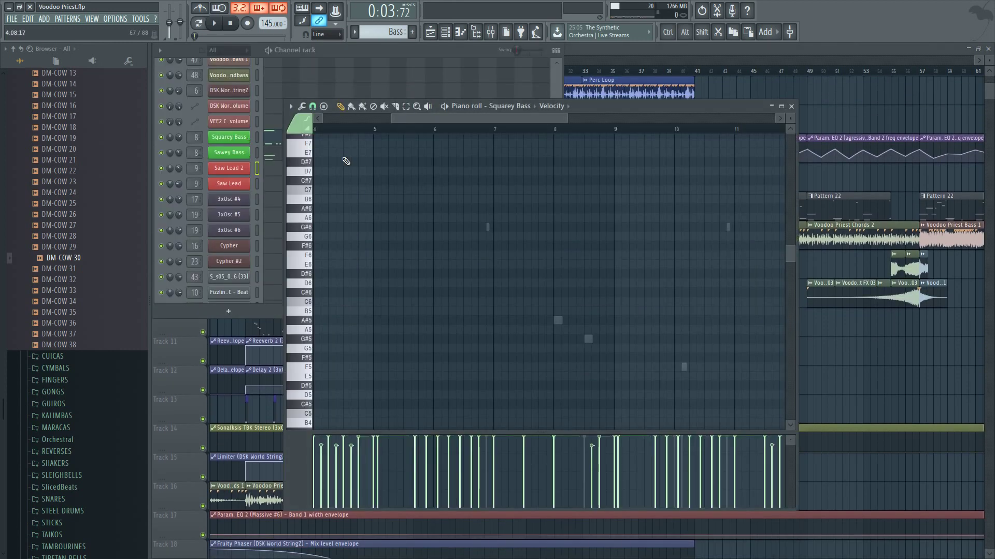
{"action": "left_click", "coordinate": [592, 51]}
{"action": "double_click", "coordinate": [287, 116]}
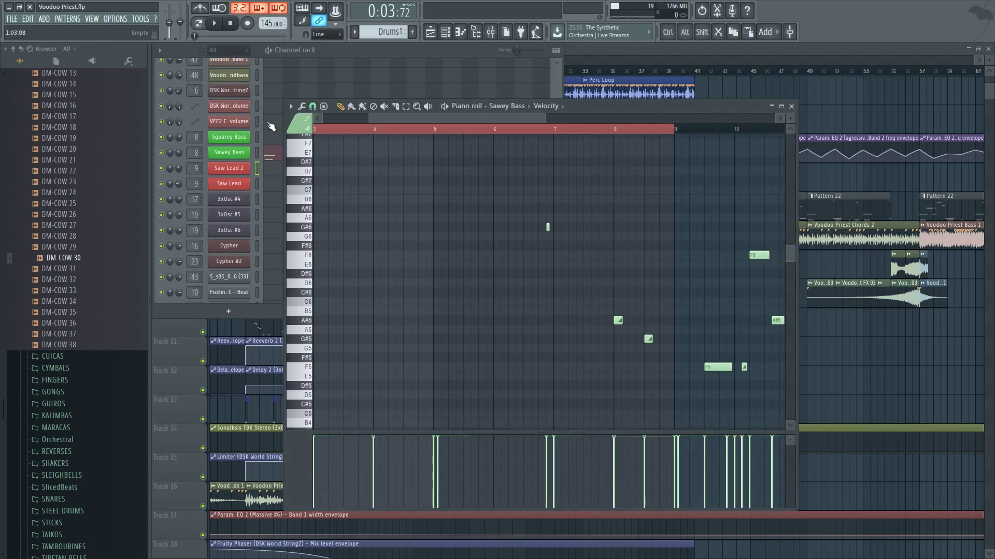
{"action": "left_click", "coordinate": [375, 51]}
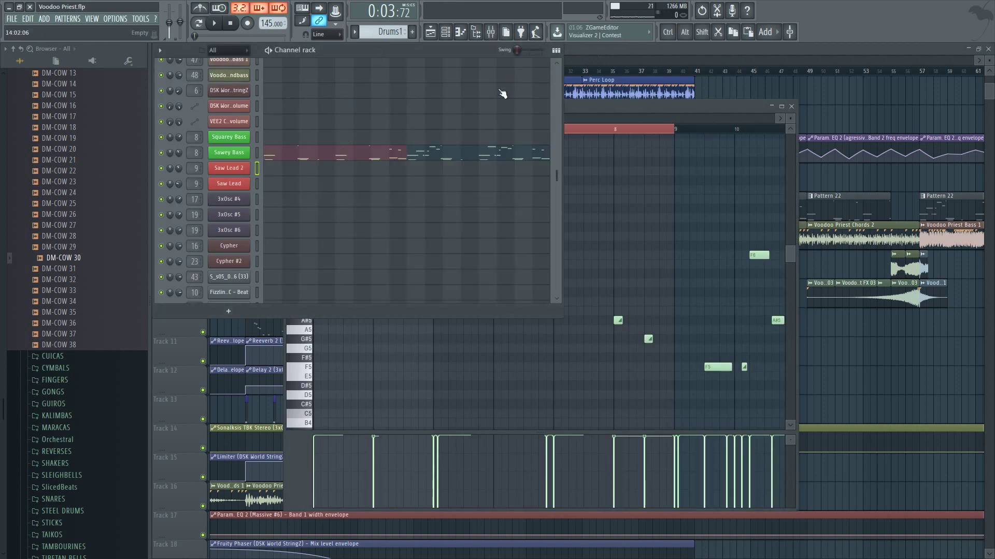
{"action": "left_click", "coordinate": [611, 52]}
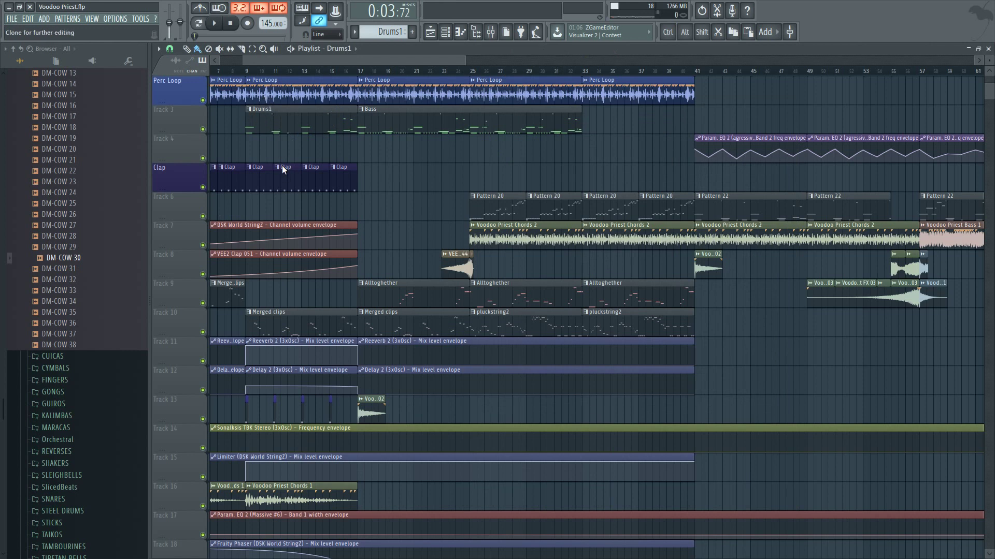
- Make the Drums1 clip on Track 3 unique even though it is not used elsewhere
{"action": "left_click", "coordinate": [282, 166]}
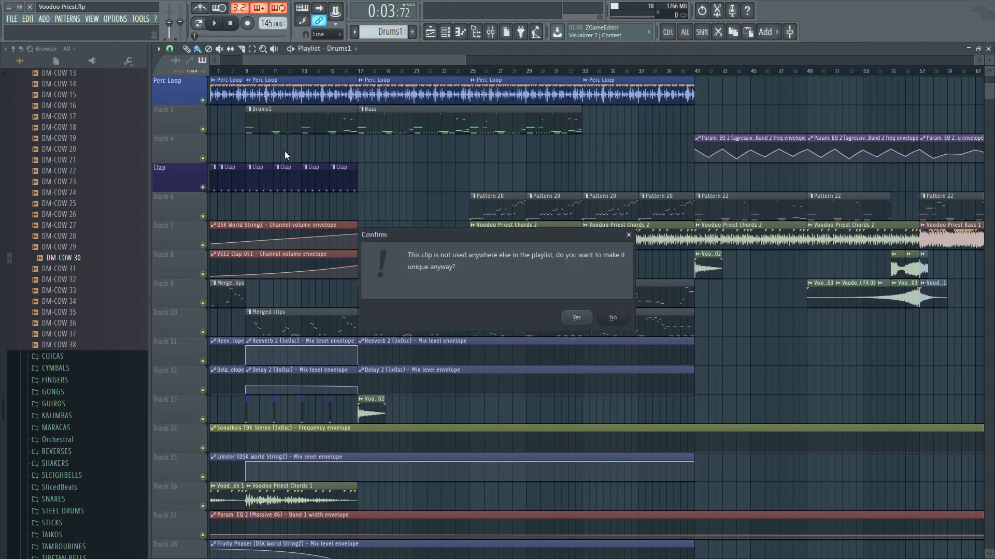
{"action": "left_click", "coordinate": [576, 320]}
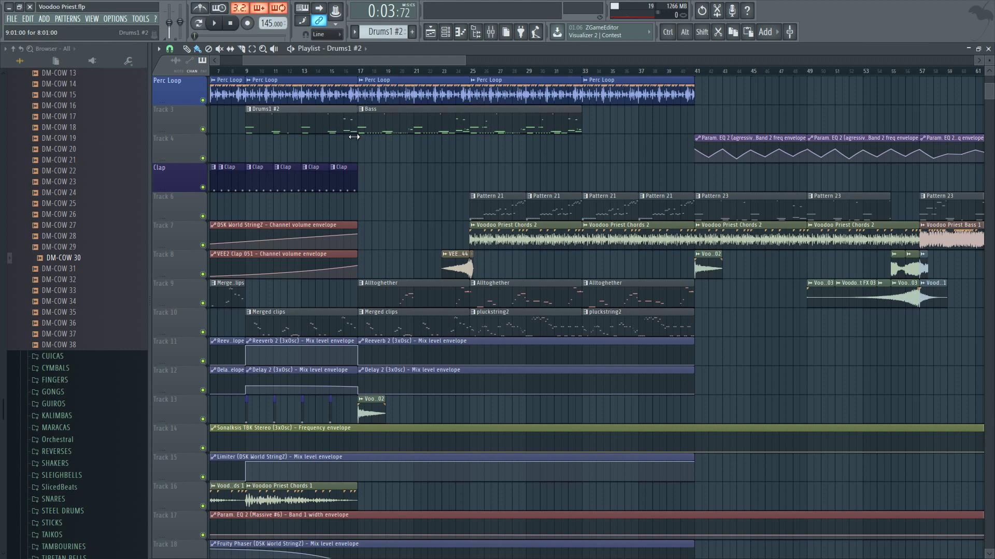
- Move the Drums1 #2 clip down to Track 4 and back onto Track 3 at bar 9
{"action": "scroll", "coordinate": [353, 136], "scroll_direction": "up", "scroll_amount": 4}
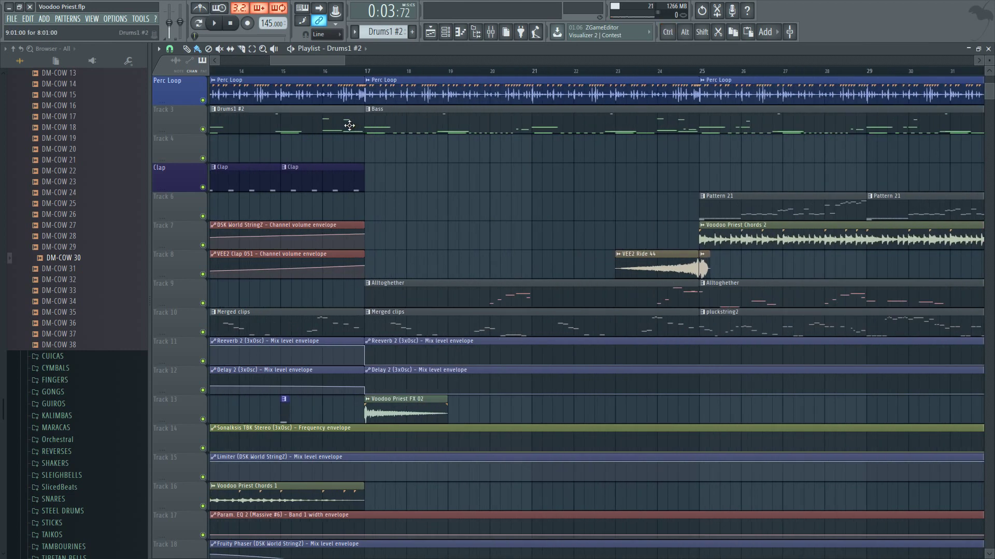
{"action": "left_click_drag", "start_coordinate": [346, 129], "coordinate": [347, 158]}
{"action": "scroll", "coordinate": [347, 158], "scroll_direction": "down", "scroll_amount": 3}
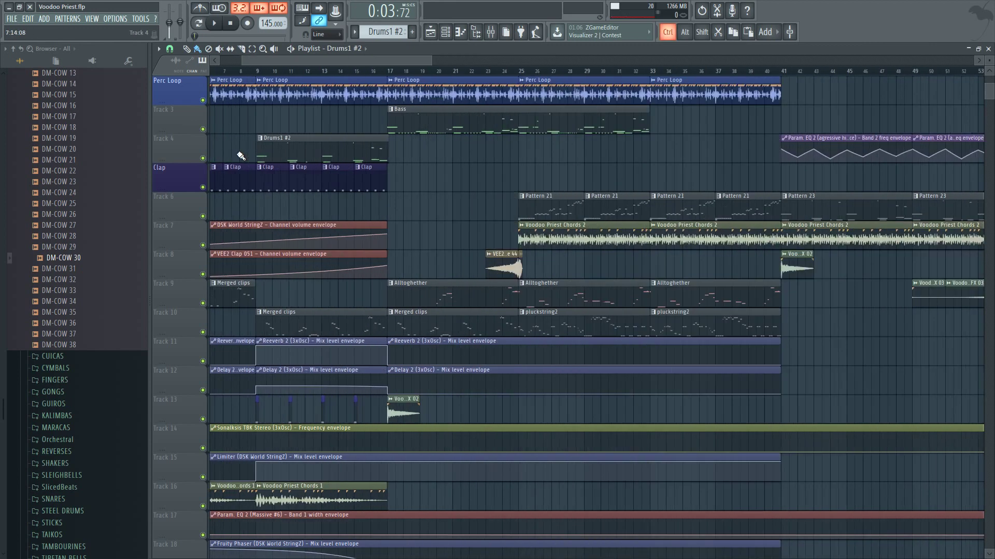
{"action": "scroll", "coordinate": [241, 155], "scroll_direction": "up", "scroll_amount": 3}
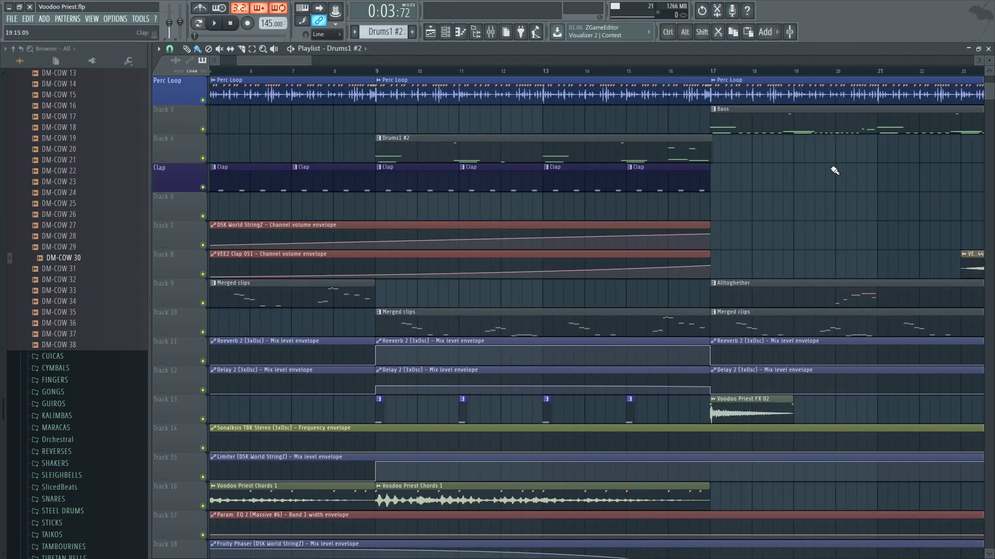
{"action": "left_click_drag", "start_coordinate": [500, 171], "coordinate": [477, 116]}
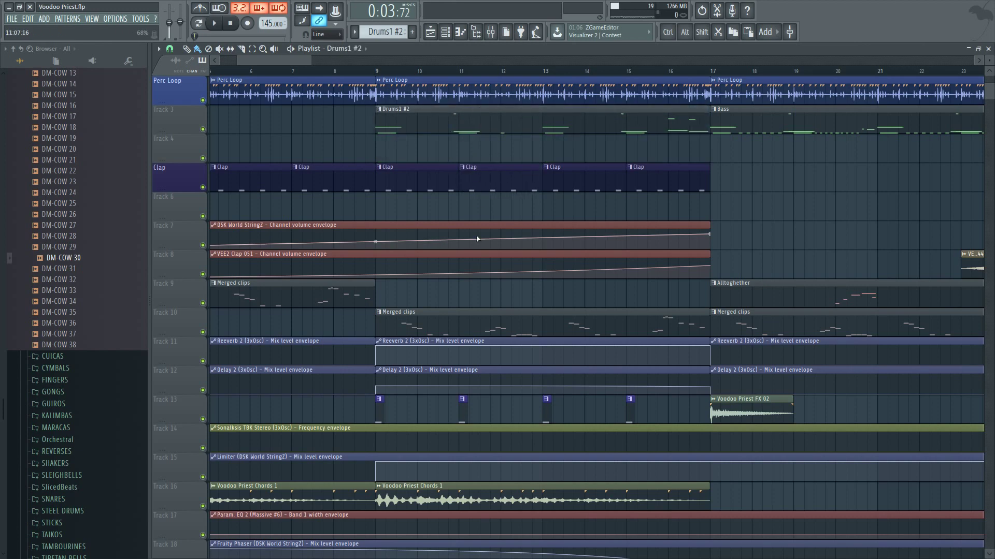
- Examine the lower playlist tracks and the whole arrangement for clips that still need organising
{"action": "scroll", "coordinate": [472, 244], "scroll_direction": "down", "scroll_amount": 5}
{"action": "scroll", "coordinate": [470, 254], "scroll_direction": "down", "scroll_amount": 3}
{"action": "scroll", "coordinate": [472, 255], "scroll_direction": "down", "scroll_amount": 3}
{"action": "scroll", "coordinate": [474, 256], "scroll_direction": "down", "scroll_amount": 1}
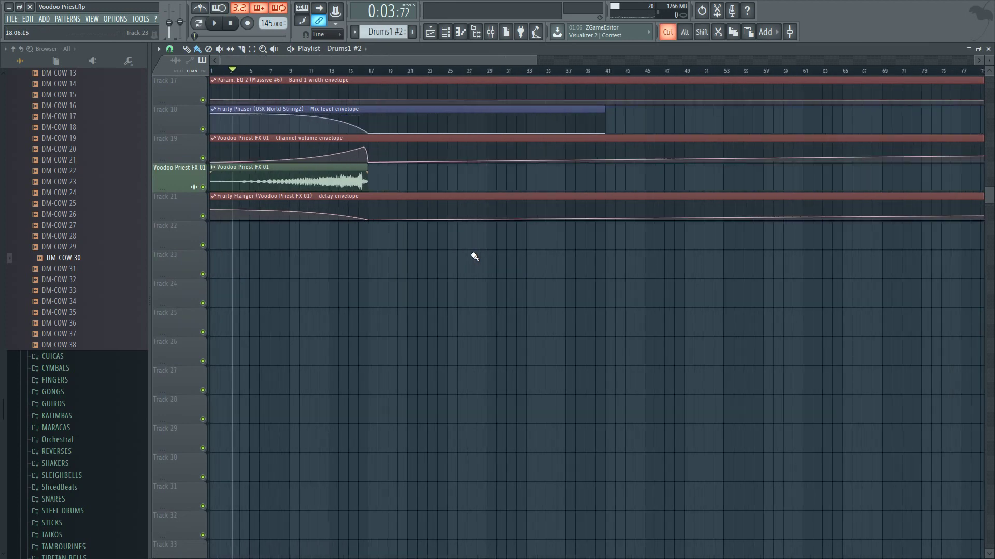
{"action": "scroll", "coordinate": [600, 257], "scroll_direction": "up", "scroll_amount": 3}
{"action": "scroll", "coordinate": [591, 255], "scroll_direction": "down", "scroll_amount": 2}
{"action": "scroll", "coordinate": [591, 255], "scroll_direction": "up", "scroll_amount": 3}
{"action": "scroll", "coordinate": [684, 268], "scroll_direction": "up", "scroll_amount": 4}
{"action": "scroll", "coordinate": [685, 269], "scroll_direction": "up", "scroll_amount": 2}
{"action": "scroll", "coordinate": [686, 269], "scroll_direction": "down", "scroll_amount": 3}
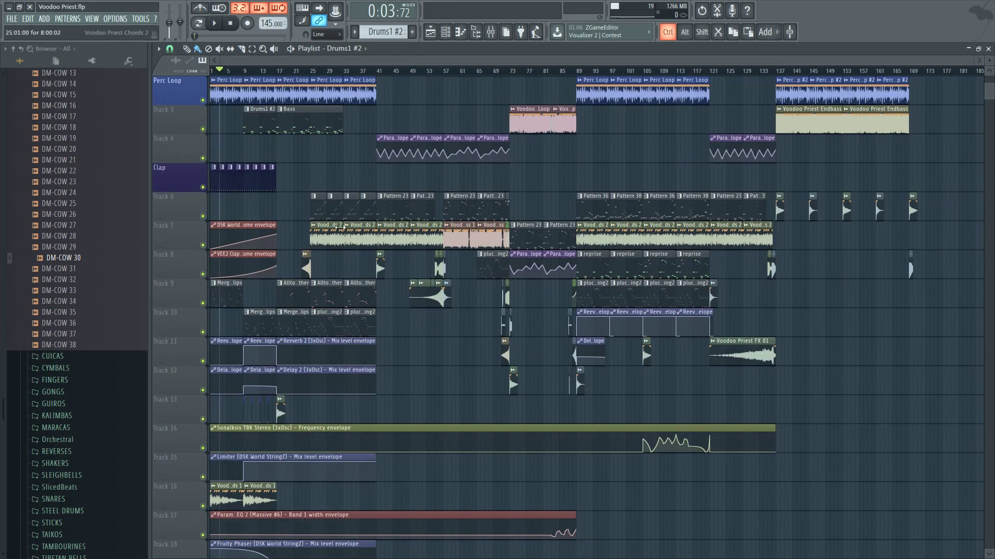
- Open the reprise pattern at bar 89 and check which channel holds its notes
{"action": "double_click", "coordinate": [590, 267]}
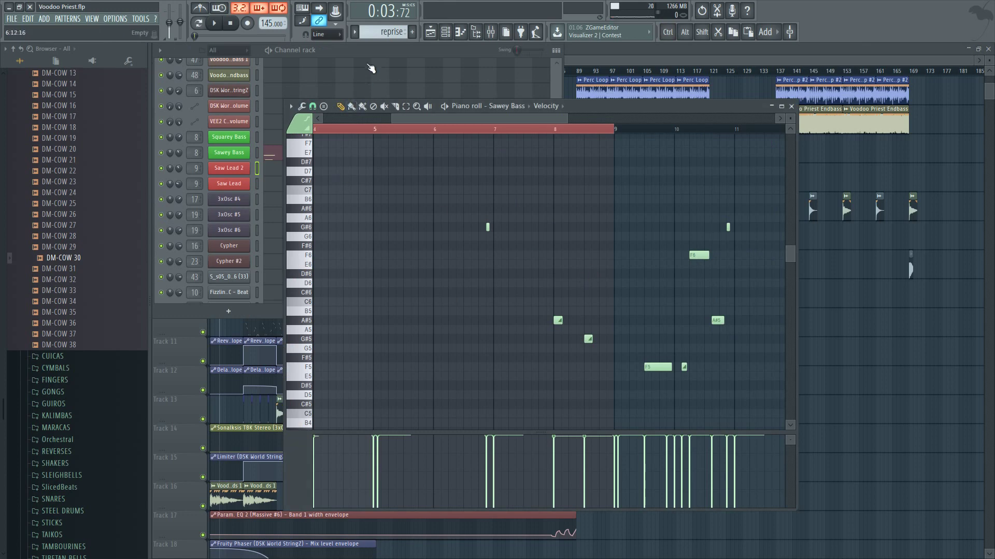
{"action": "left_click", "coordinate": [383, 55]}
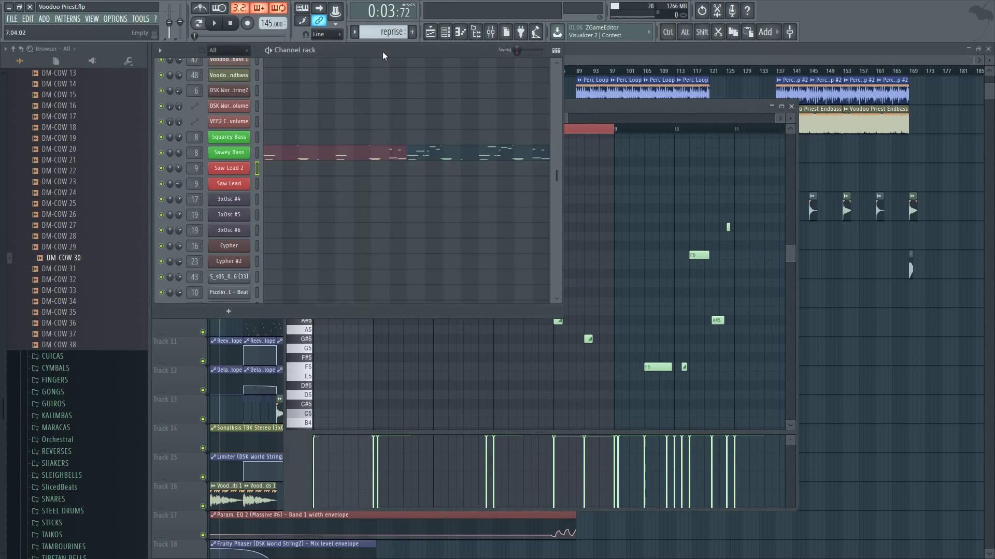
{"action": "left_click", "coordinate": [755, 54]}
- Move the four reprise clips between bars 89 and 121 from Track 8 up to Track 3
{"action": "scroll", "coordinate": [663, 155], "scroll_direction": "up", "scroll_amount": 3}
{"action": "left_click_drag", "start_coordinate": [500, 267], "coordinate": [774, 269]}
{"action": "scroll", "coordinate": [468, 278], "scroll_direction": "up", "scroll_amount": 2}
{"action": "key", "text": "shift+Up"}
{"action": "key", "text": "shift+Up"}
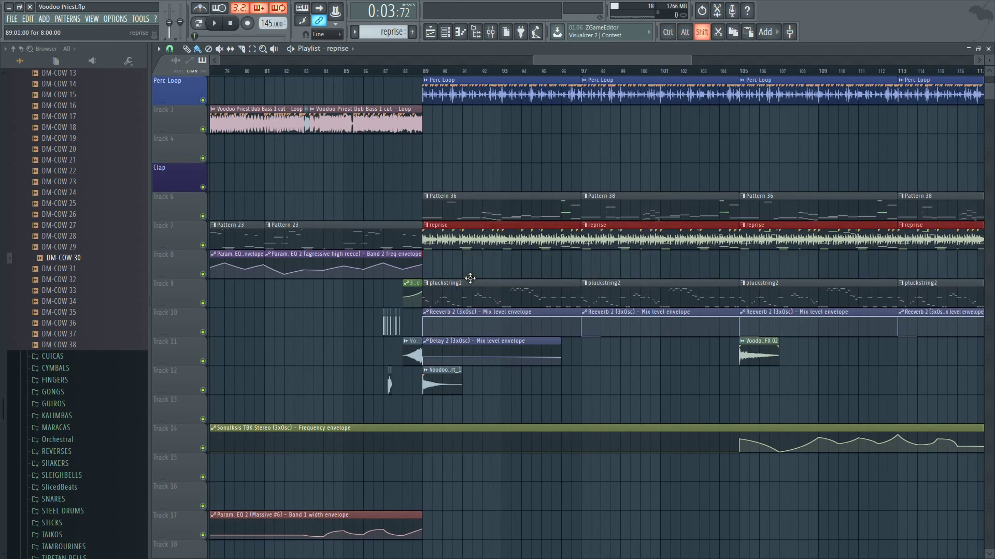
{"action": "key", "text": "shift+Up"}
{"action": "key", "text": "shift+Up"}
{"action": "key", "text": "shift+Up"}
{"action": "scroll", "coordinate": [465, 279], "scroll_direction": "down", "scroll_amount": 2}
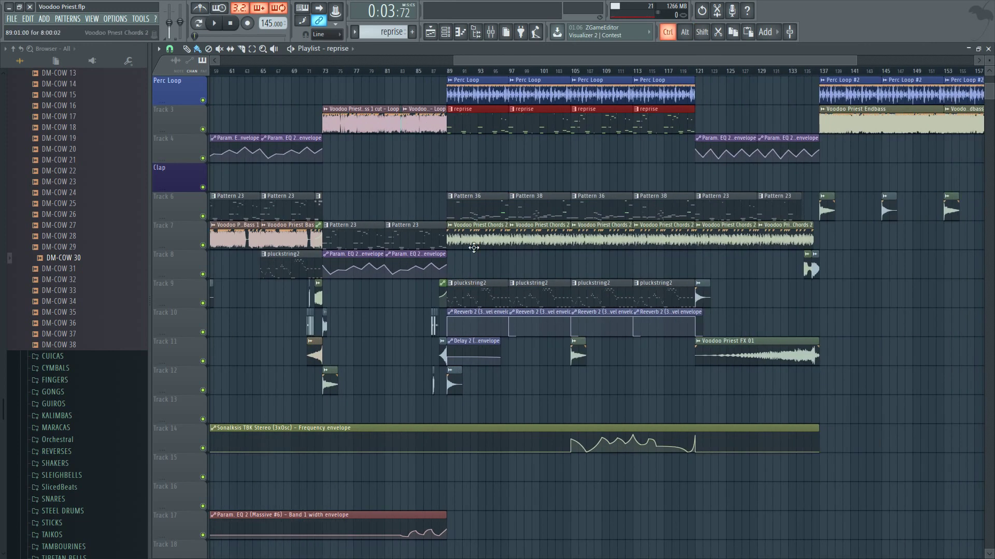
{"action": "scroll", "coordinate": [456, 115], "scroll_direction": "up", "scroll_amount": 2}
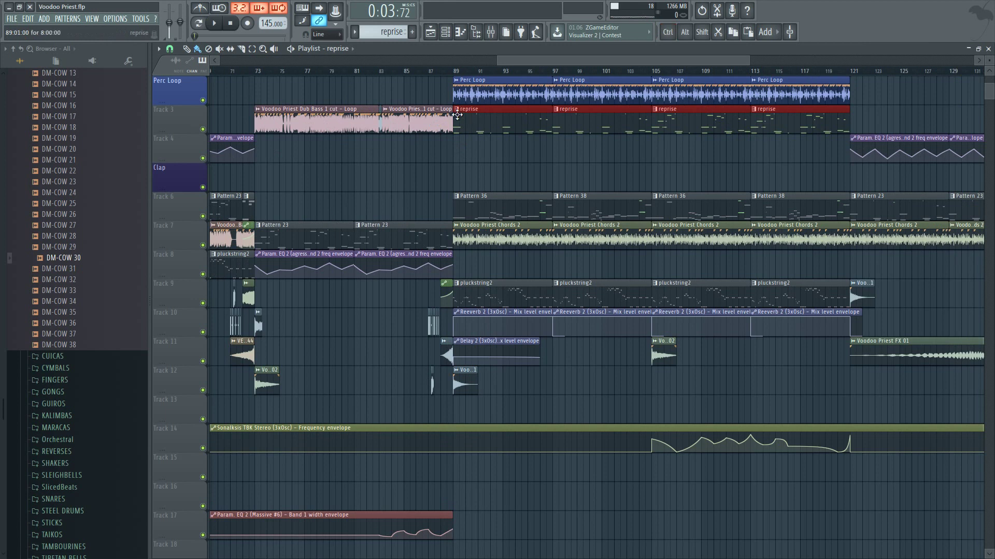
- Make the reprise clip at bar 89 unique and replace the three reprise clips after it with copies up to bar 121
{"action": "left_click", "coordinate": [457, 110]}
{"action": "left_click", "coordinate": [476, 166]}
{"action": "right_click", "coordinate": [576, 121]}
{"action": "right_click", "coordinate": [689, 123]}
{"action": "right_click", "coordinate": [777, 124]}
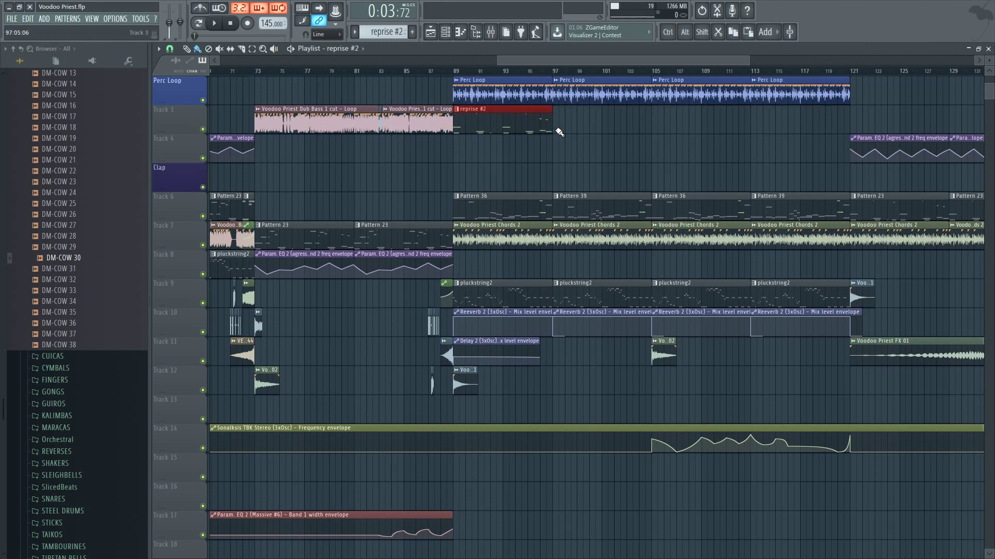
{"action": "left_click_drag", "start_coordinate": [560, 130], "coordinate": [829, 140]}
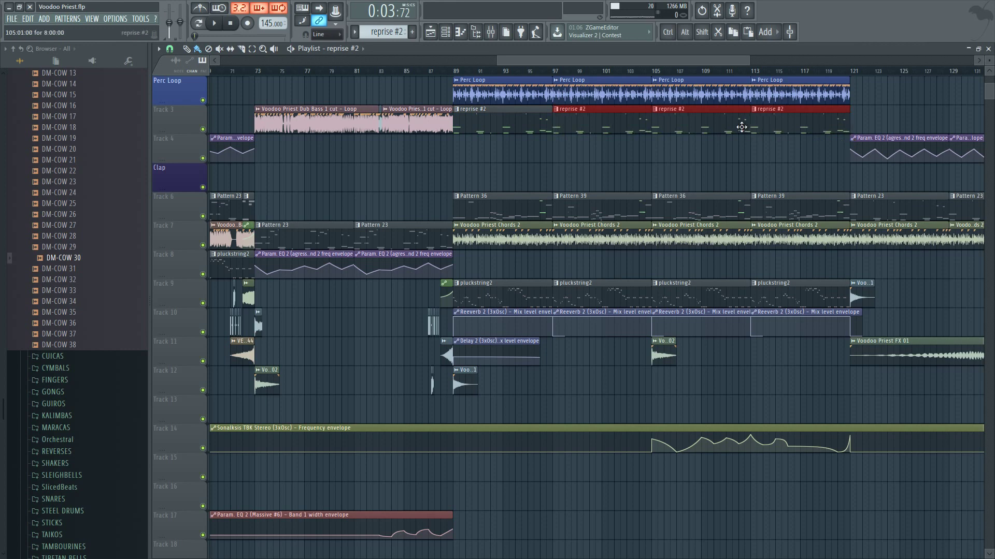
- Rename Track 3 as Bass and colour it green
{"action": "scroll", "coordinate": [537, 139], "scroll_direction": "up", "scroll_amount": 2}
{"action": "scroll", "coordinate": [524, 139], "scroll_direction": "down", "scroll_amount": 6}
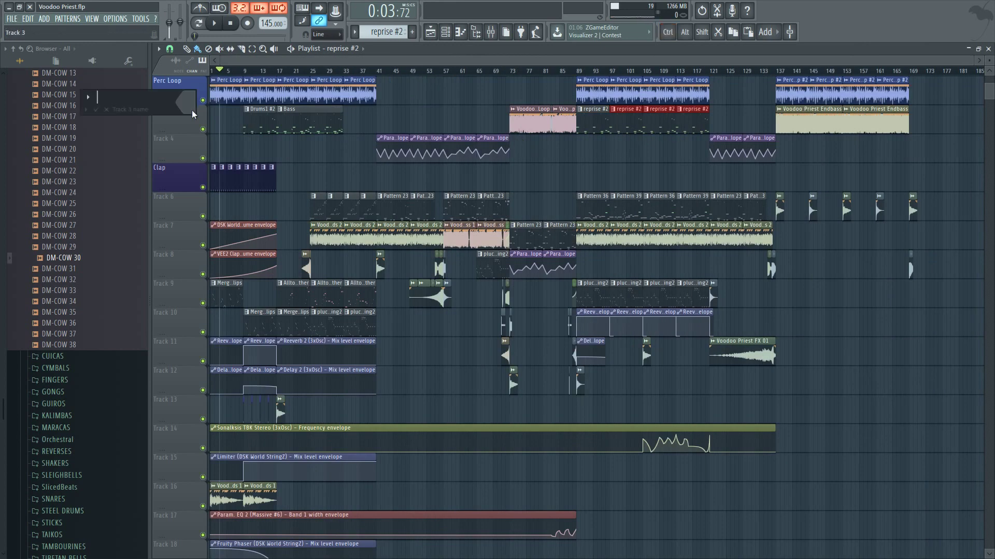
{"action": "left_click", "coordinate": [194, 113], "text": "shift"}
{"action": "type", "text": "Bass"}
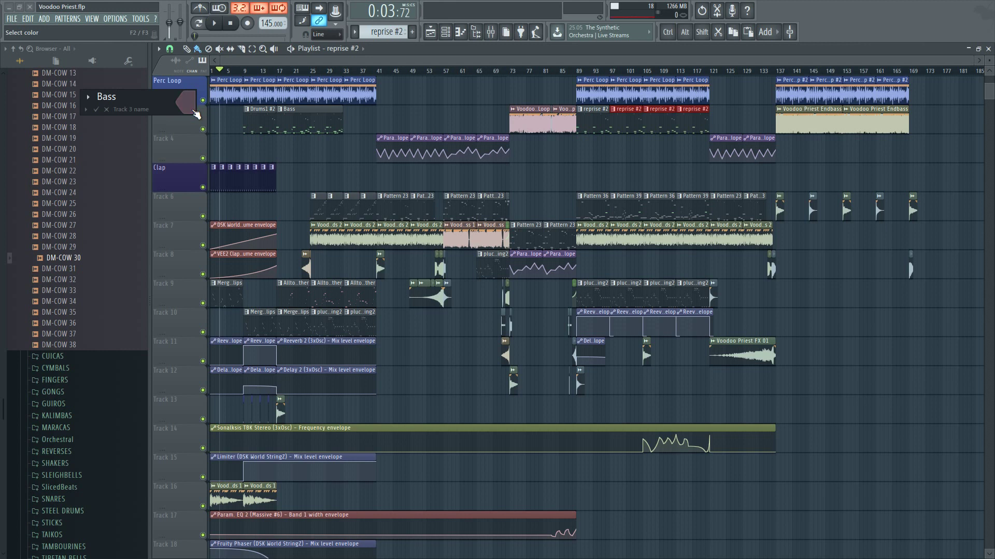
{"action": "left_click", "coordinate": [193, 109]}
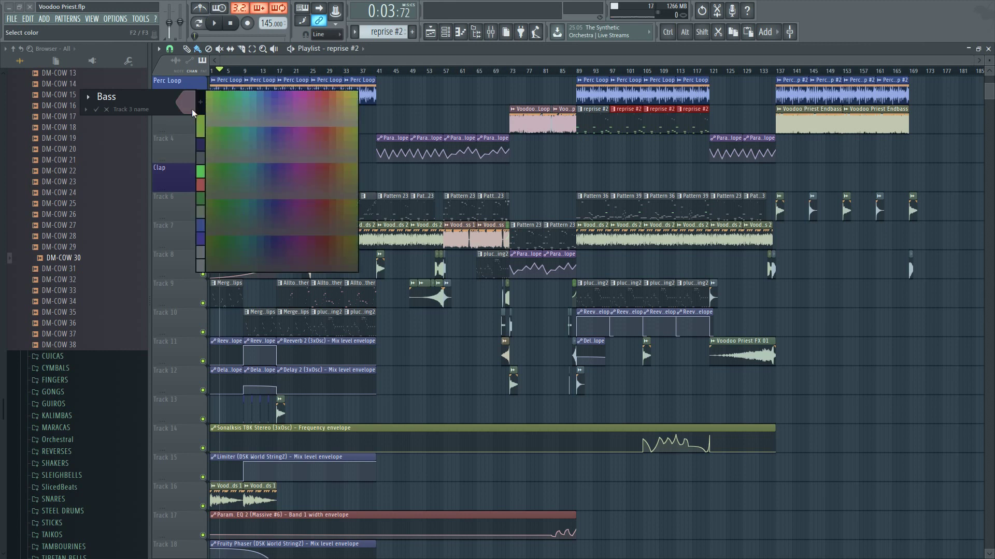
{"action": "left_click", "coordinate": [222, 126]}
{"action": "key", "text": "Return"}
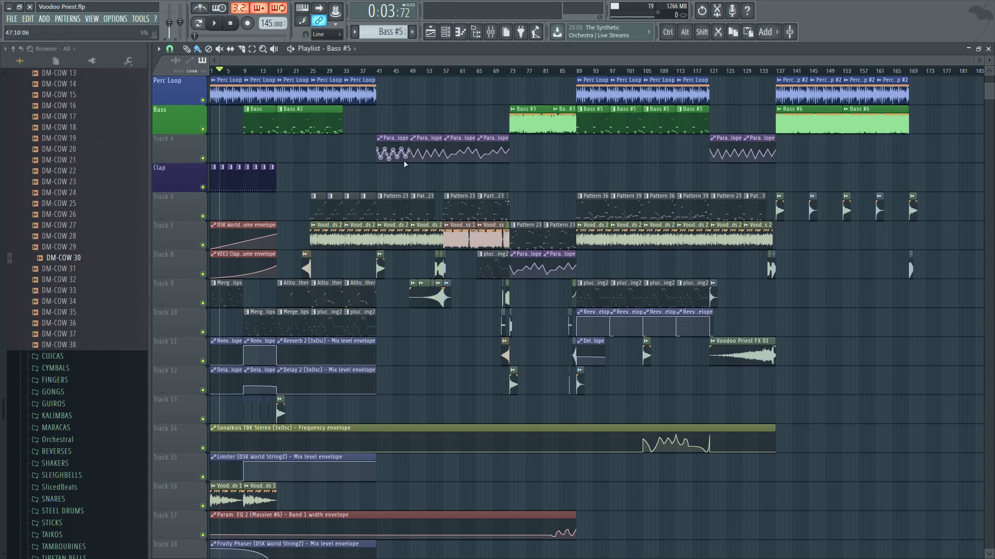
- Open the Pattern 23 clip at bar 41, find its channel and audition it in pattern mode
{"action": "scroll", "coordinate": [385, 207], "scroll_direction": "up", "scroll_amount": 5}
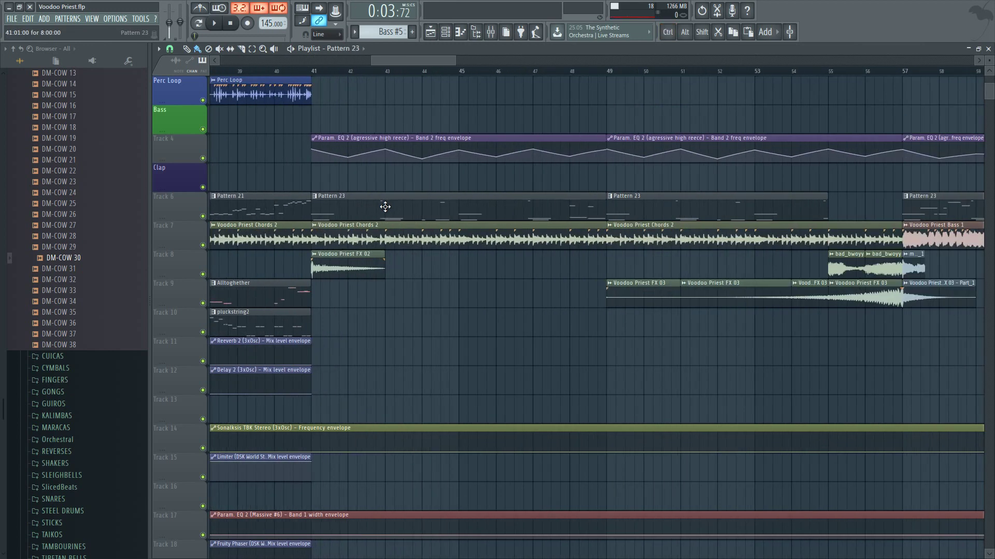
{"action": "double_click", "coordinate": [385, 207]}
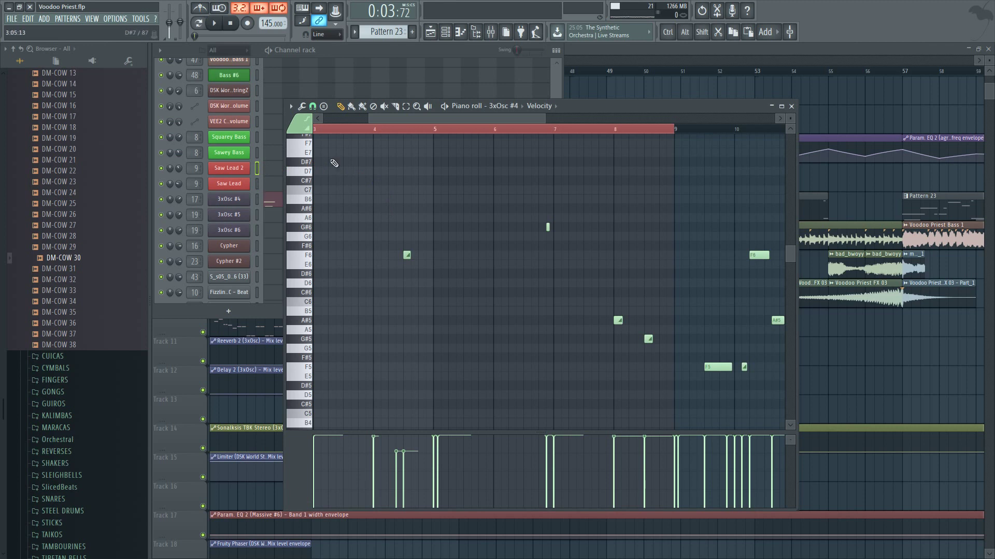
{"action": "left_click", "coordinate": [390, 90]}
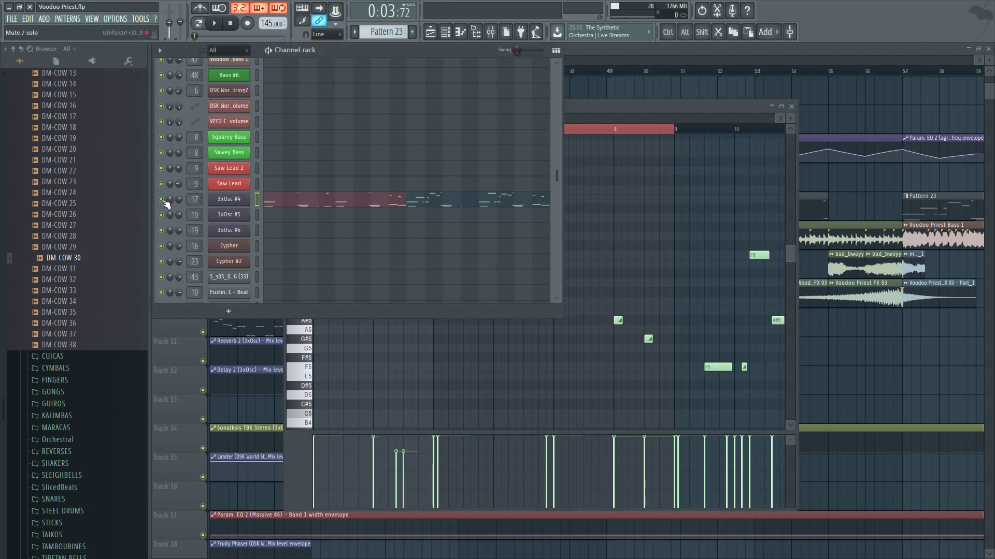
{"action": "key", "text": "space"}
{"action": "left_click", "coordinate": [198, 24]}
{"action": "left_click", "coordinate": [231, 25]}
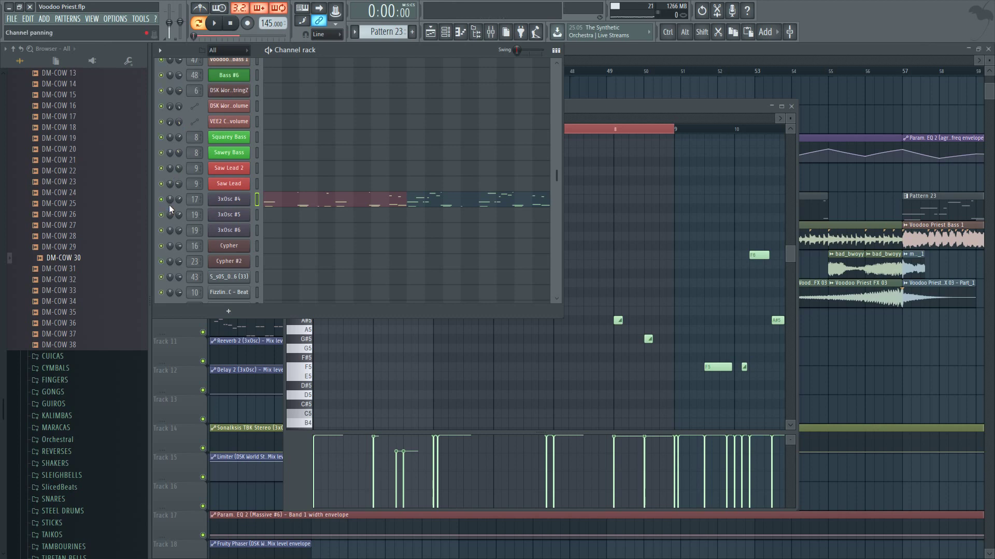
{"action": "left_click", "coordinate": [813, 209]}
- Move the Pattern 23 clips between bars 41 and 72 from Track 6 up to the Bass track
{"action": "scroll", "coordinate": [803, 217], "scroll_direction": "down", "scroll_amount": 4}
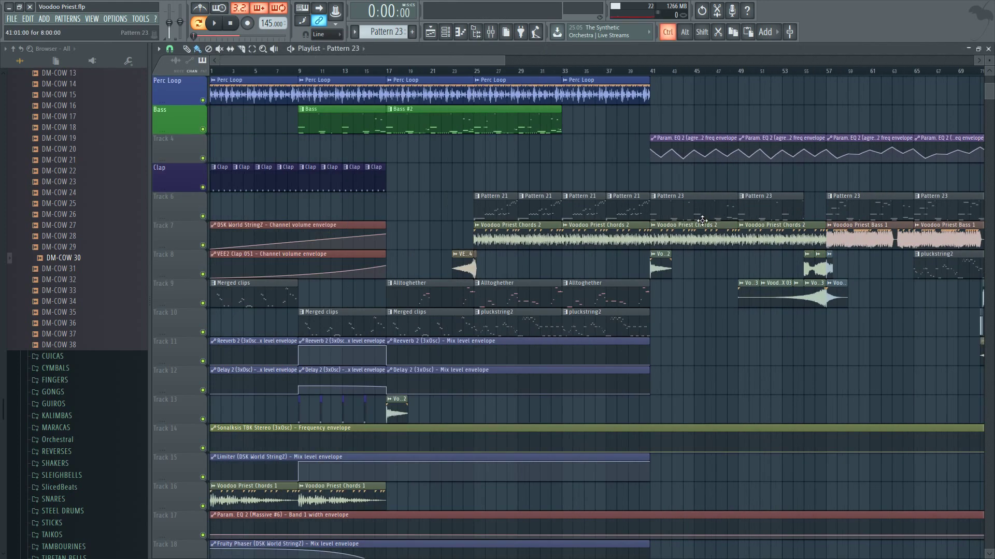
{"action": "scroll", "coordinate": [647, 214], "scroll_direction": "down", "scroll_amount": 2}
{"action": "scroll", "coordinate": [648, 215], "scroll_direction": "down", "scroll_amount": 2}
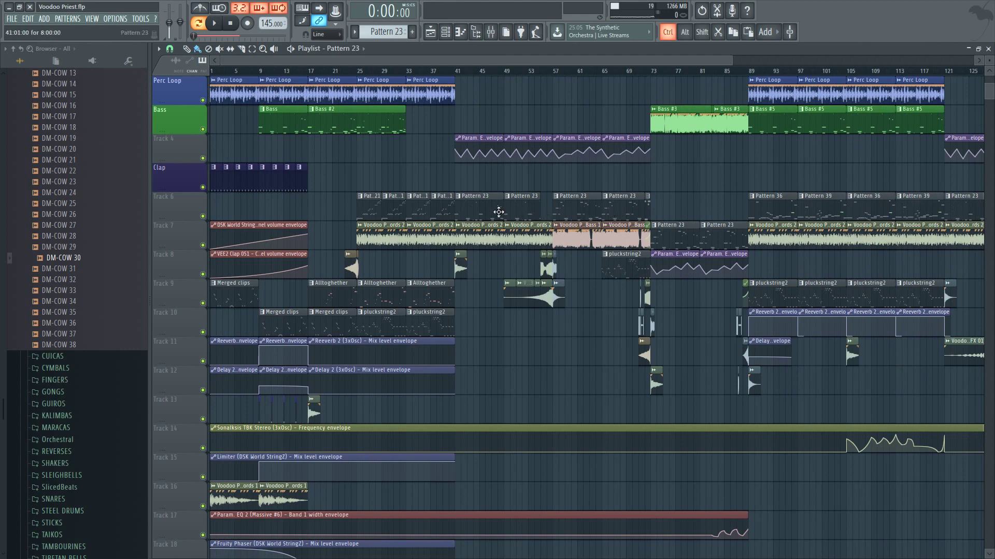
{"action": "scroll", "coordinate": [496, 212], "scroll_direction": "up", "scroll_amount": 1}
{"action": "left_click_drag", "start_coordinate": [471, 230], "coordinate": [641, 236]}
{"action": "scroll", "coordinate": [479, 229], "scroll_direction": "up", "scroll_amount": 5}
{"action": "key", "text": "shift+Up"}
{"action": "key", "text": "shift+Up"}
{"action": "key", "text": "shift+Up"}
{"action": "scroll", "coordinate": [450, 192], "scroll_direction": "down", "scroll_amount": 5}
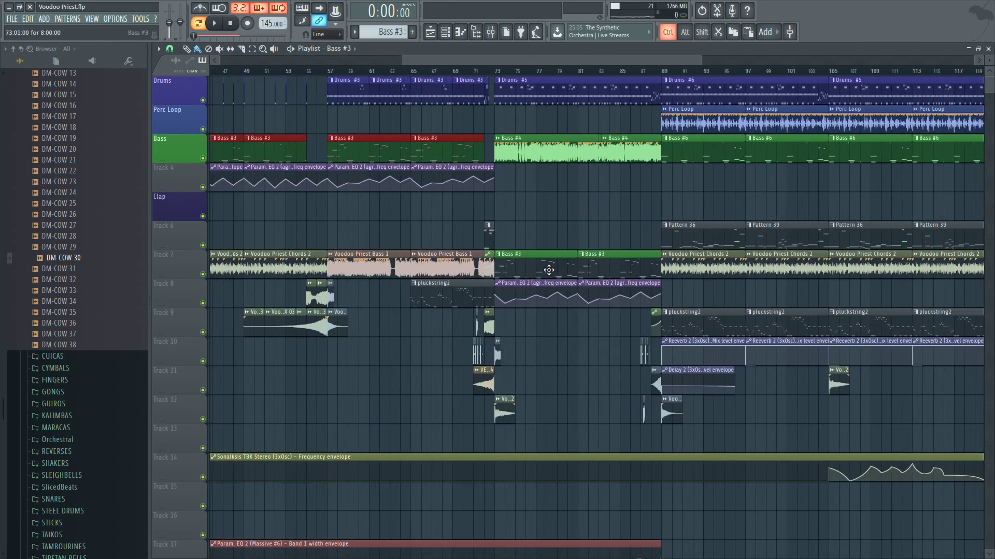
- Insert an empty track two rows above Clap, directly below Bass, and move the two Bass #3 clips from bars 73 to 89 onto it
{"action": "left_click_drag", "start_coordinate": [544, 266], "coordinate": [622, 274]}
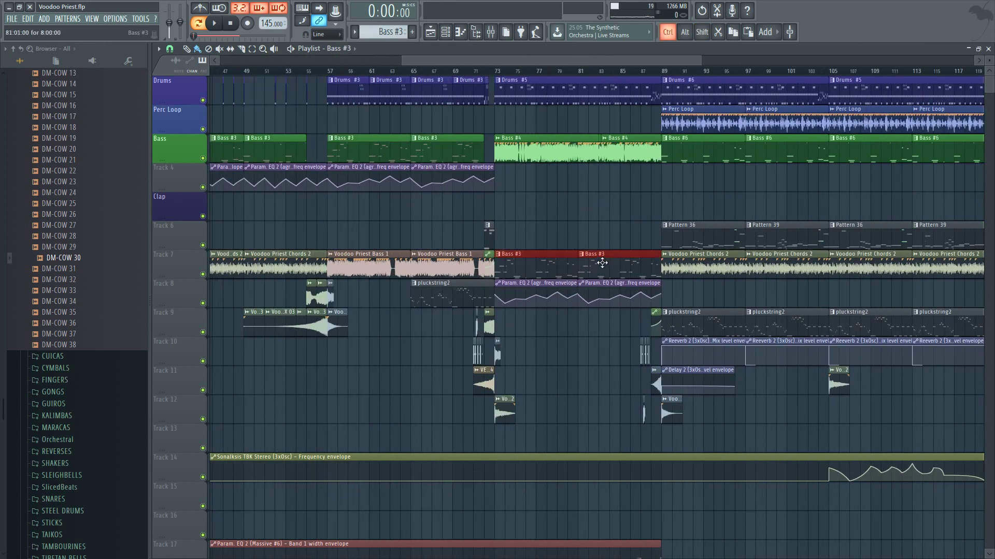
{"action": "scroll", "coordinate": [497, 268], "scroll_direction": "up", "scroll_amount": 4}
{"action": "scroll", "coordinate": [500, 268], "scroll_direction": "down", "scroll_amount": 4}
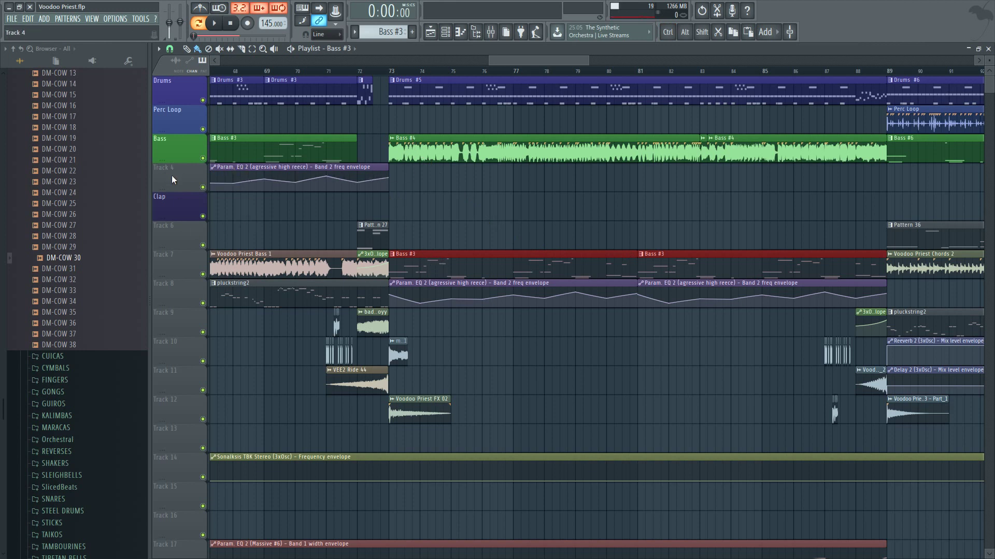
{"action": "key", "text": "ctrl+z"}
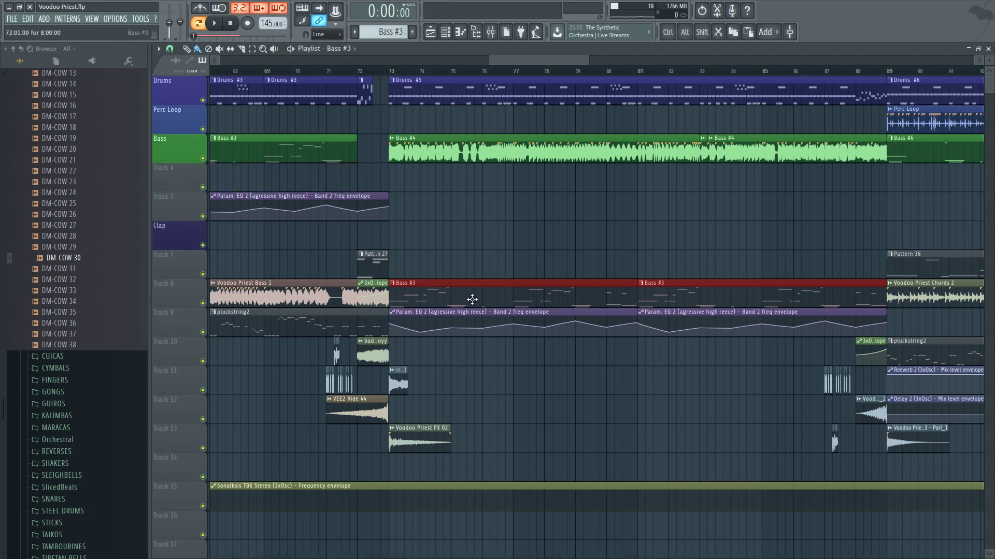
{"action": "key", "text": "shift+Up"}
{"action": "key", "text": "shift+Up"}
{"action": "key", "text": "shift+Up"}
{"action": "key", "text": "shift+Up"}
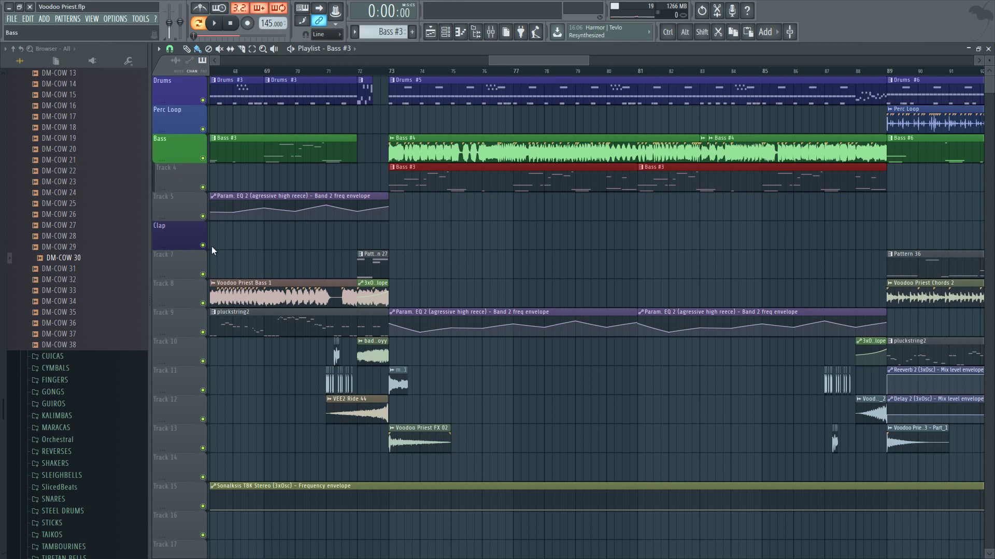
- Group Track 4 with the Bass track in the same green and name it Bass 2
{"action": "middle_click", "coordinate": [184, 179]}
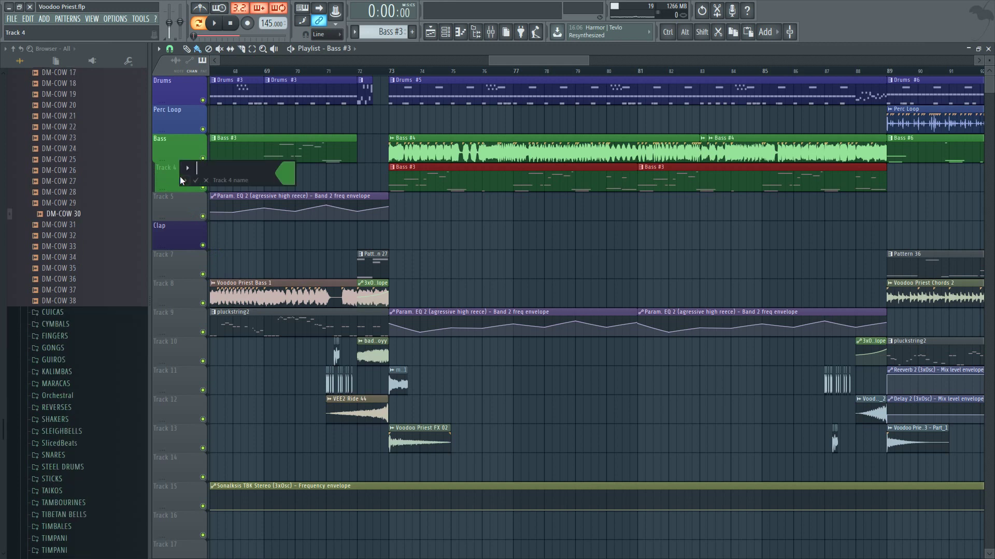
{"action": "type", "text": "Bass 2"}
{"action": "key", "text": "Return"}
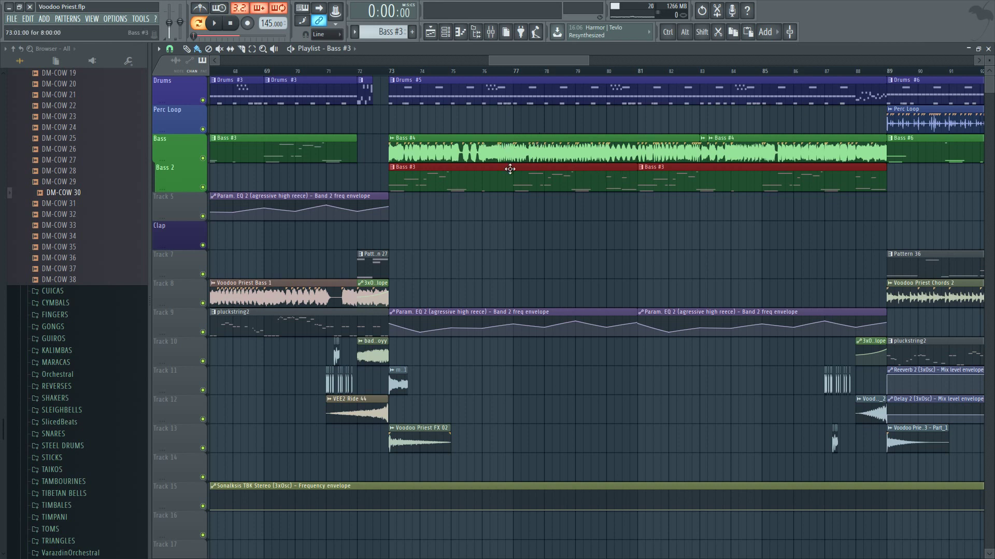
- Open the Bass #3 clip on Bass 2 and rename its 3xOsc #4 channel as Reese Bass
{"action": "double_click", "coordinate": [494, 189]}
{"action": "left_click", "coordinate": [377, 51]}
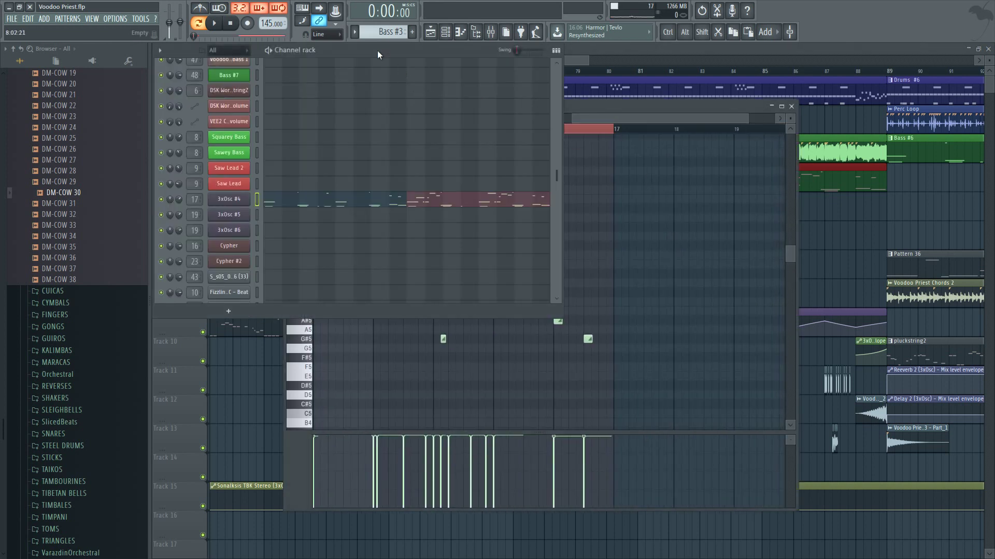
{"action": "key", "text": "F2"}
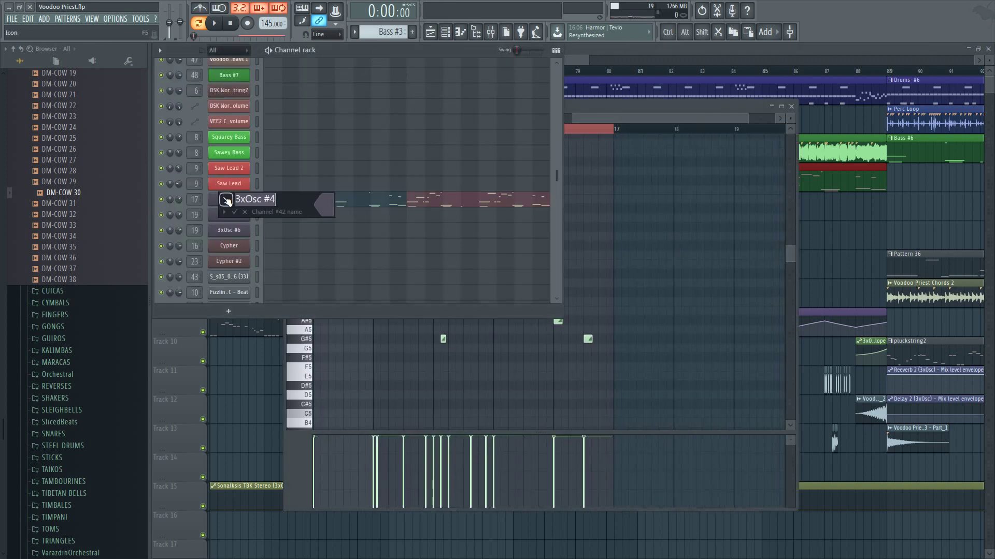
{"action": "type", "text": "Reese Bass"}
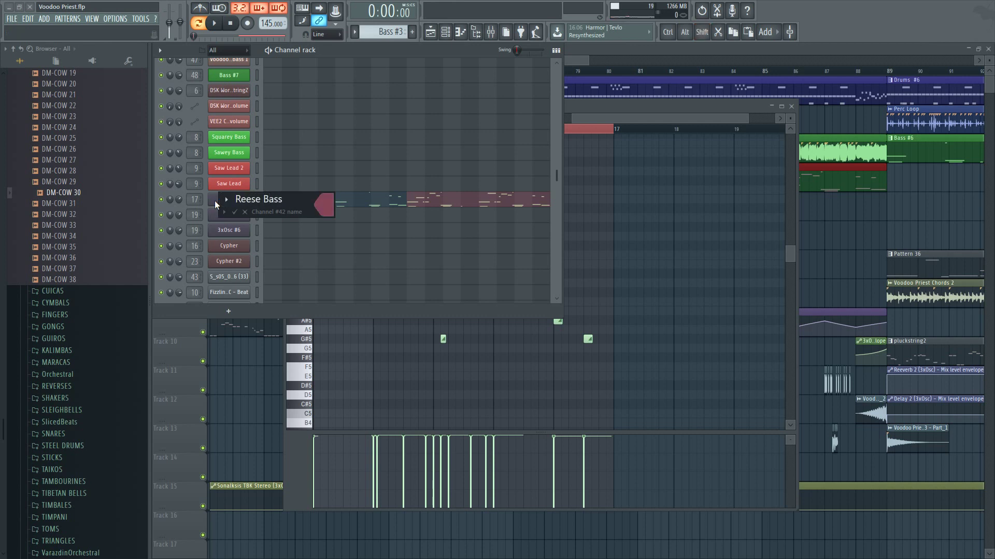
{"action": "key", "text": "F2"}
{"action": "key", "text": "Return"}
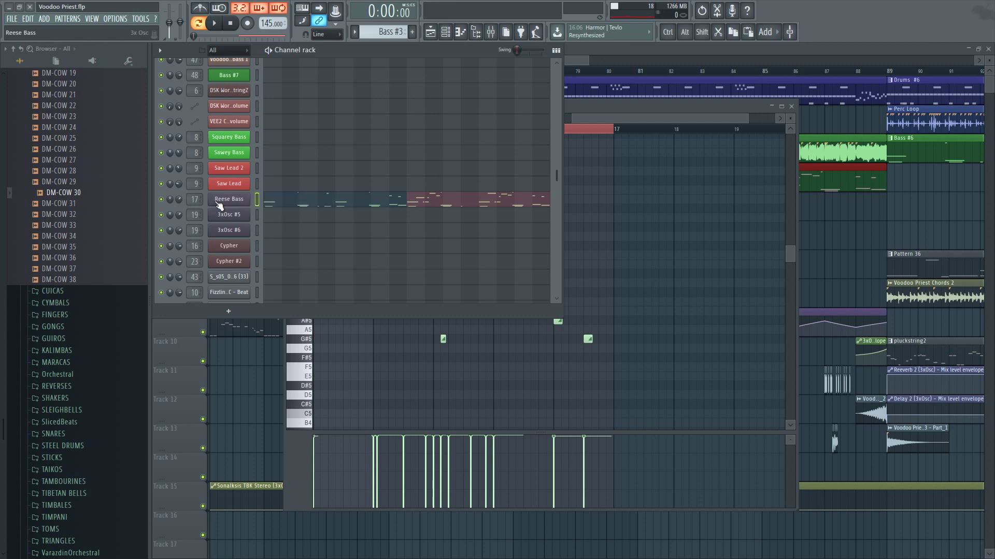
- Move the Reese Bass channel directly below Sawey Bass and colour it green like the other bass channels
{"action": "scroll", "coordinate": [214, 201], "scroll_direction": "up", "scroll_amount": 2, "text": "shift"}
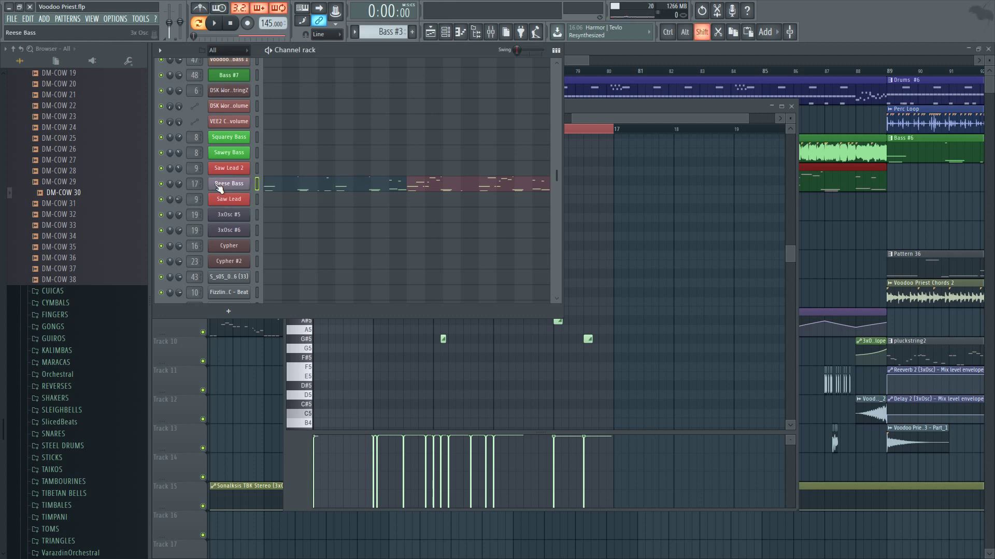
{"action": "left_click", "coordinate": [256, 137], "text": "shift"}
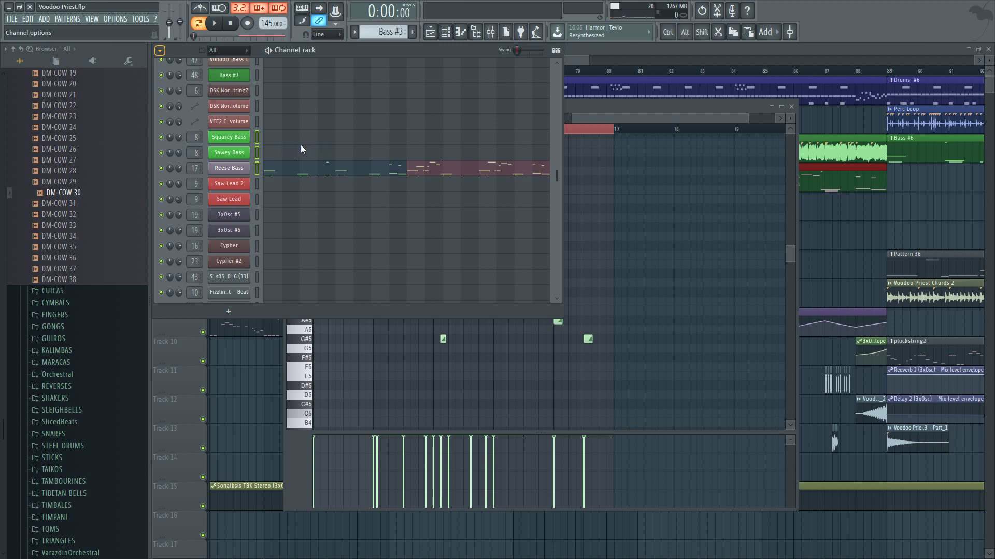
{"action": "key", "text": "alt+c"}
{"action": "left_click", "coordinate": [418, 184]}
{"action": "left_click", "coordinate": [403, 289]}
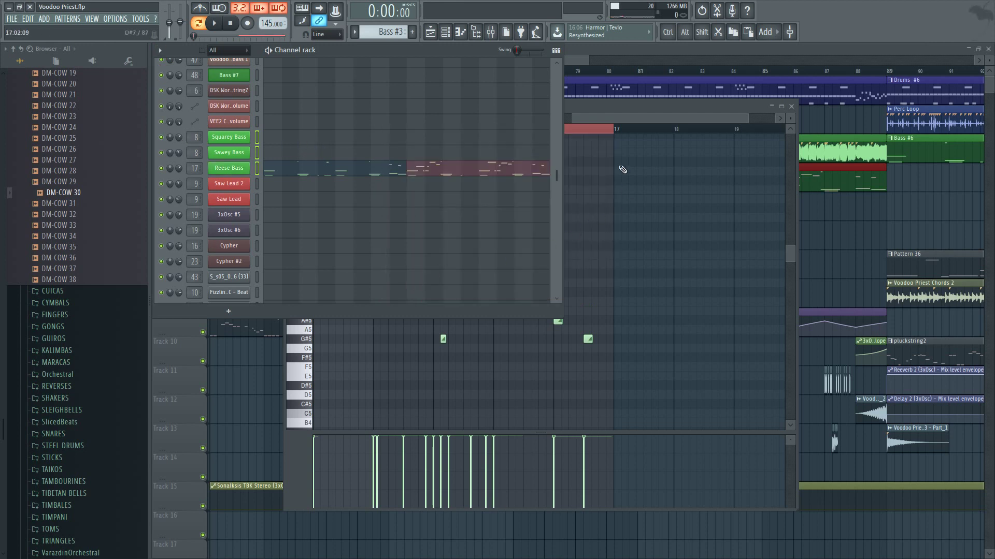
{"action": "left_click", "coordinate": [648, 52]}
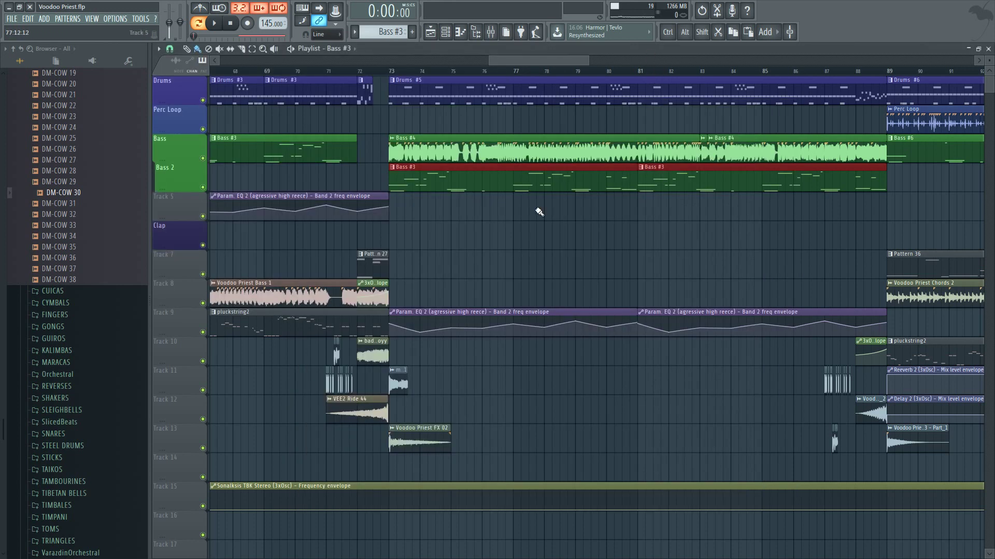
- Examine the Reese Bass notes across the whole Bass #3 pattern and review the bass tracks in the arrangement
{"action": "double_click", "coordinate": [538, 176]}
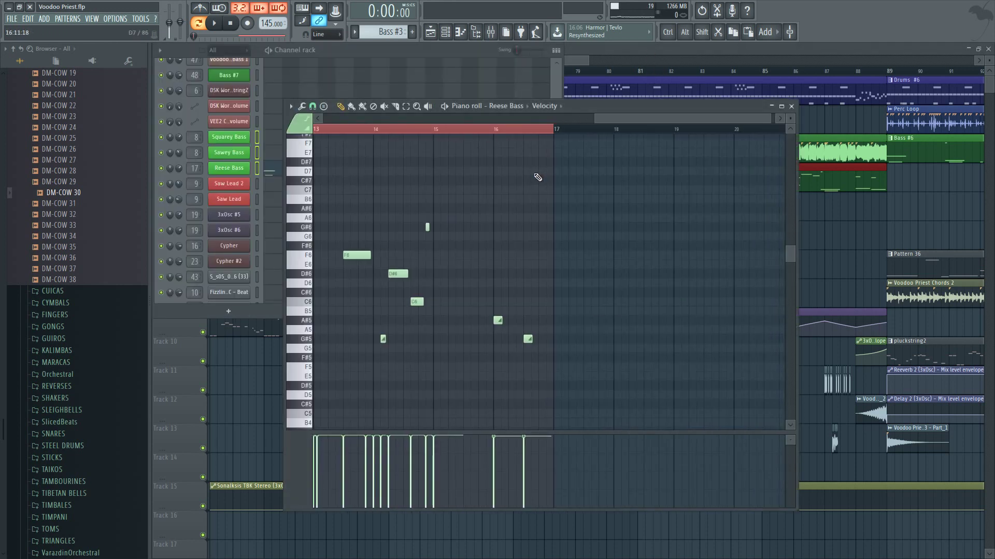
{"action": "scroll", "coordinate": [514, 251], "scroll_direction": "down", "scroll_amount": 3}
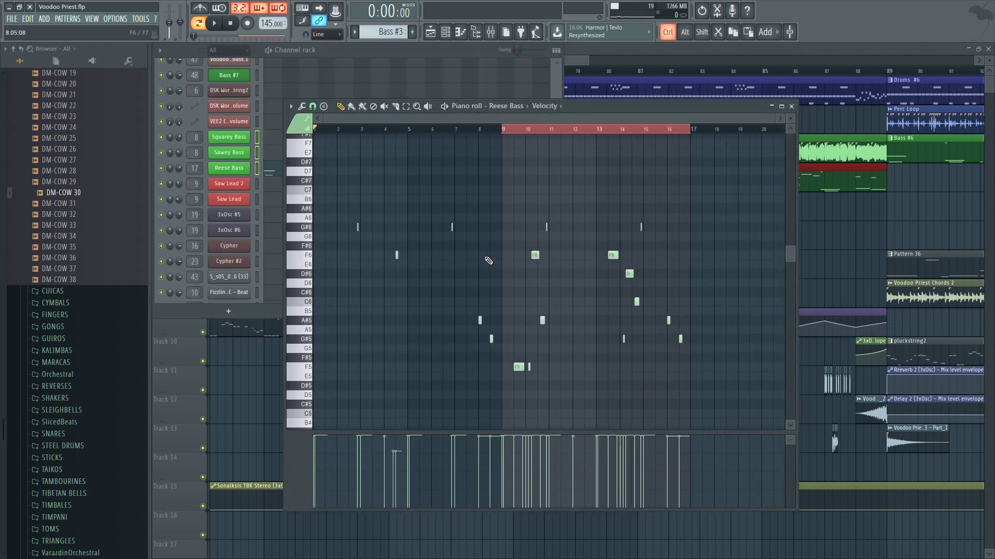
{"action": "left_click", "coordinate": [788, 54]}
{"action": "scroll", "coordinate": [657, 221], "scroll_direction": "down", "scroll_amount": 6}
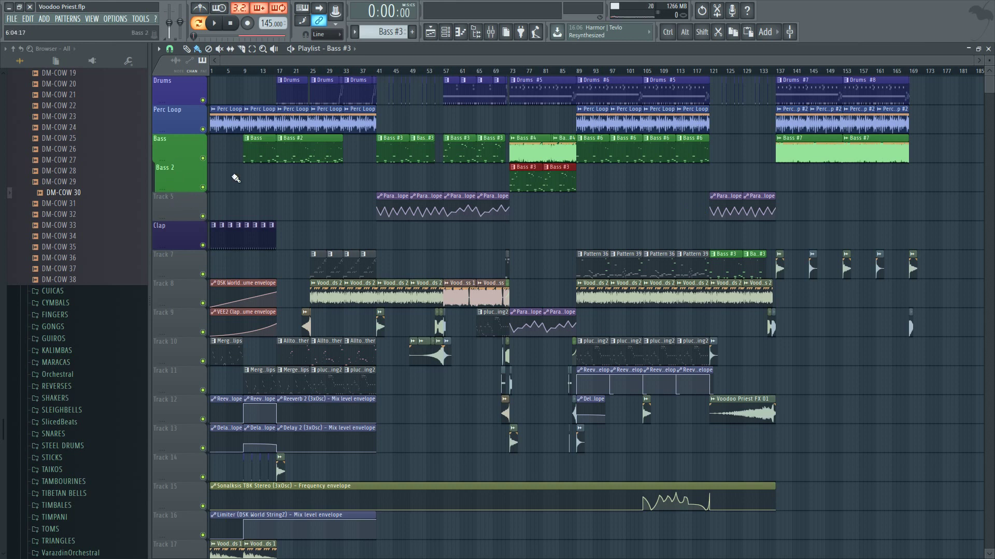
- Move the Bass #3 clips between bars 41 and 72 down from the Bass track to Bass 2, and rename their pattern Bass 2
{"action": "left_click_drag", "start_coordinate": [377, 149], "coordinate": [490, 150]}
{"action": "key", "text": "shift+Down"}
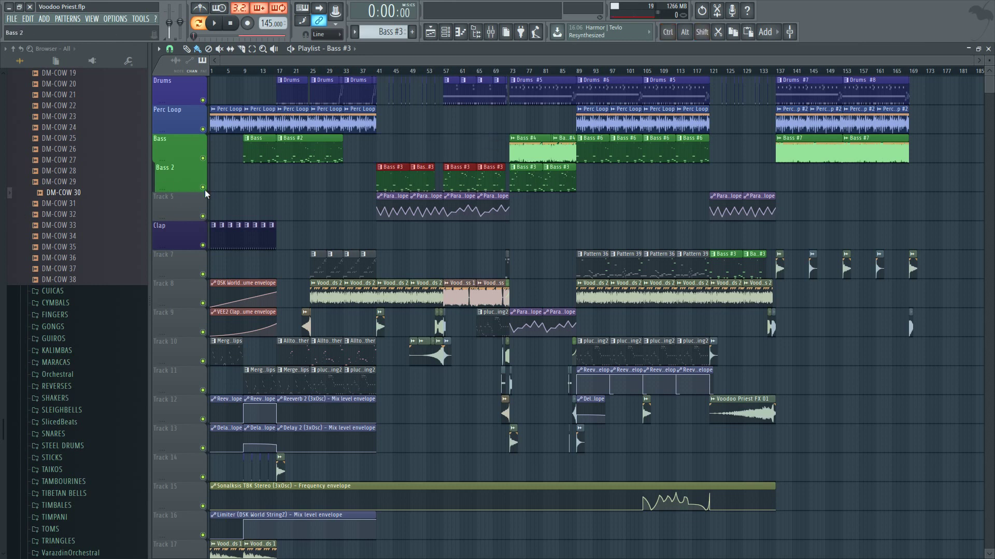
{"action": "left_click", "coordinate": [329, 177], "text": "ctrl"}
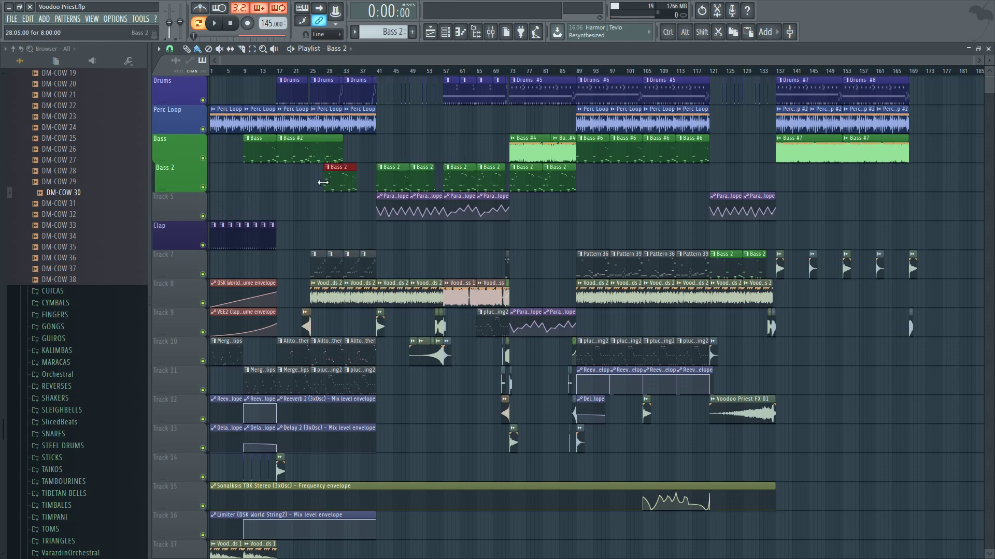
- Open the Pattern 21 clip on Track 7, check it against the bass channels with only Sawey Bass selected, and start playback
{"action": "scroll", "coordinate": [346, 181], "scroll_direction": "down", "scroll_amount": 4}
{"action": "scroll", "coordinate": [348, 197], "scroll_direction": "up", "scroll_amount": 3}
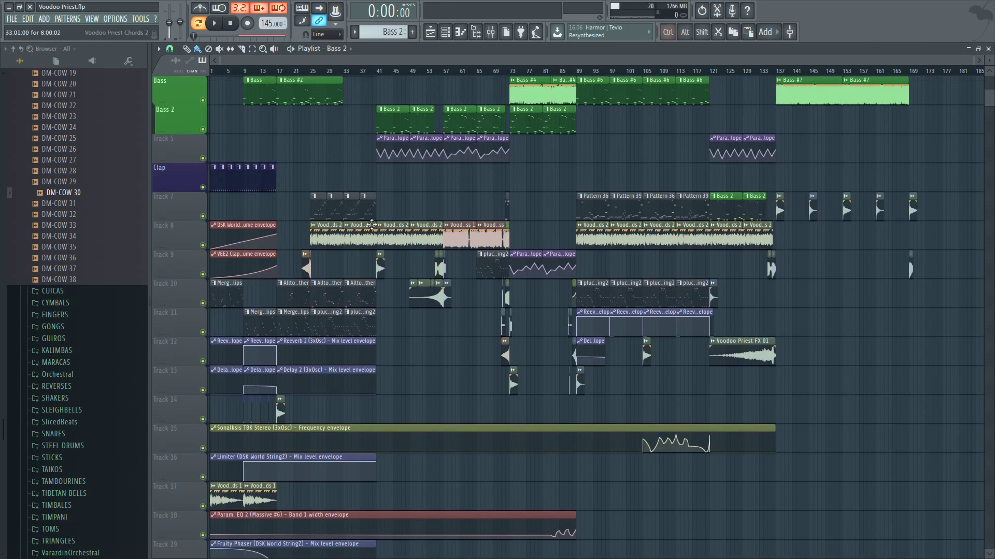
{"action": "scroll", "coordinate": [339, 223], "scroll_direction": "up", "scroll_amount": 3}
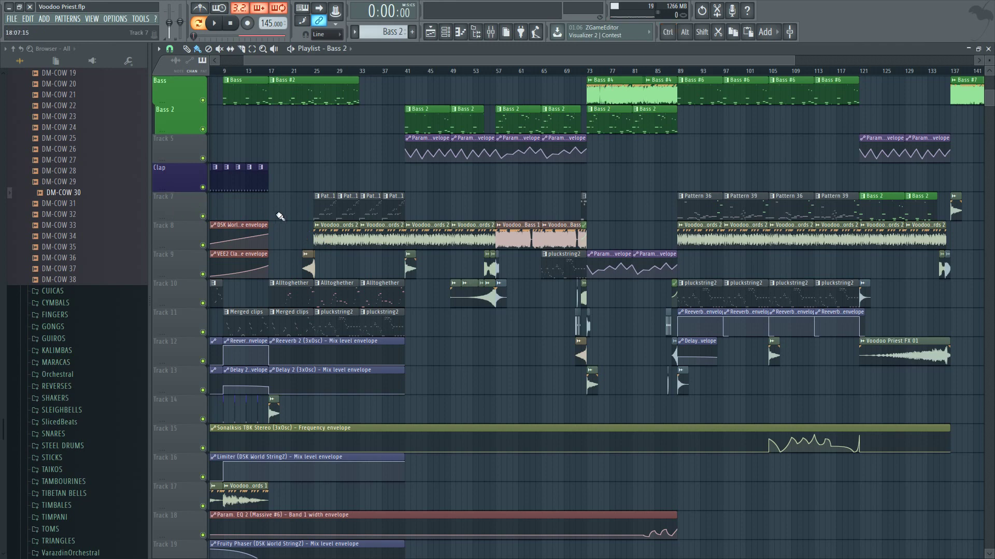
{"action": "scroll", "coordinate": [301, 211], "scroll_direction": "up", "scroll_amount": 6}
{"action": "double_click", "coordinate": [403, 208]}
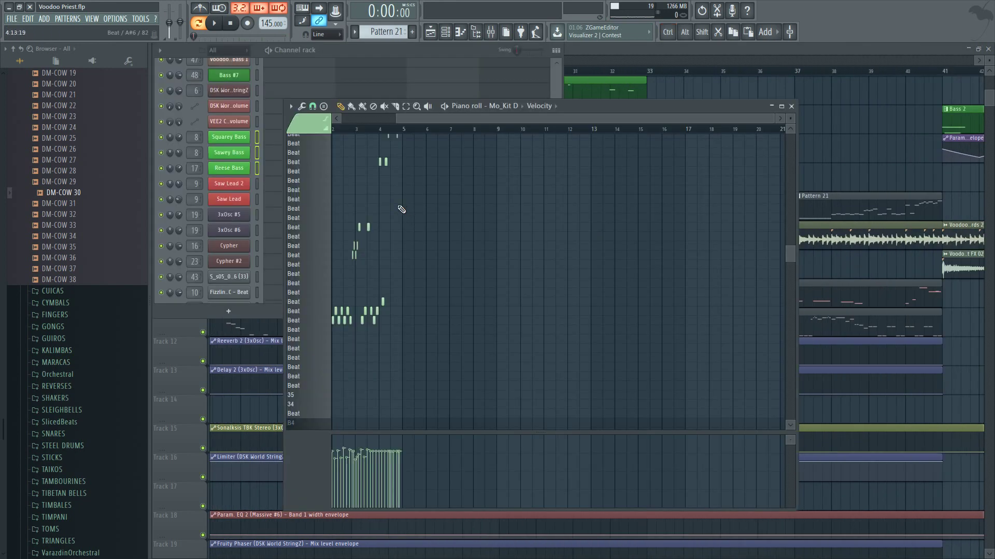
{"action": "left_click", "coordinate": [278, 181]}
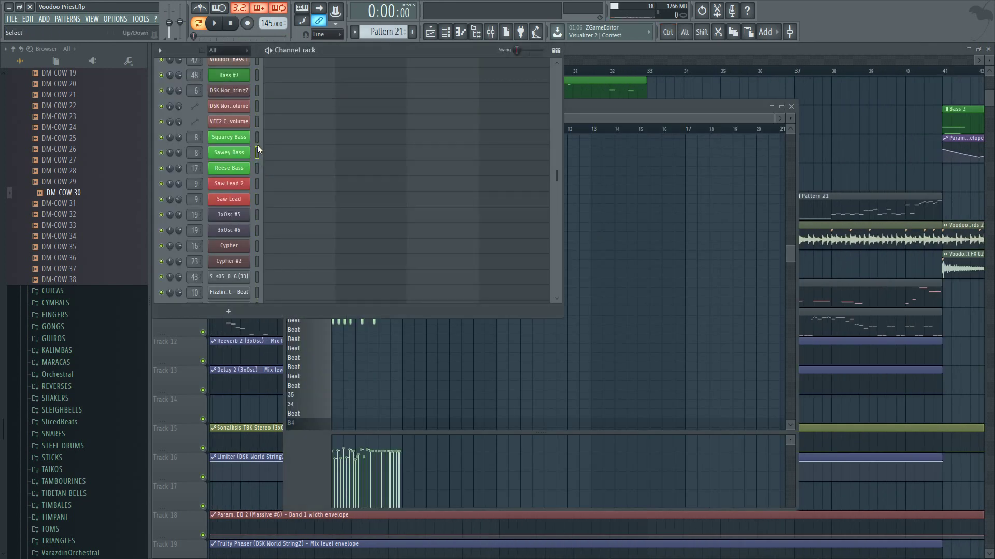
{"action": "left_click", "coordinate": [247, 22]}
{"action": "left_click", "coordinate": [214, 23]}
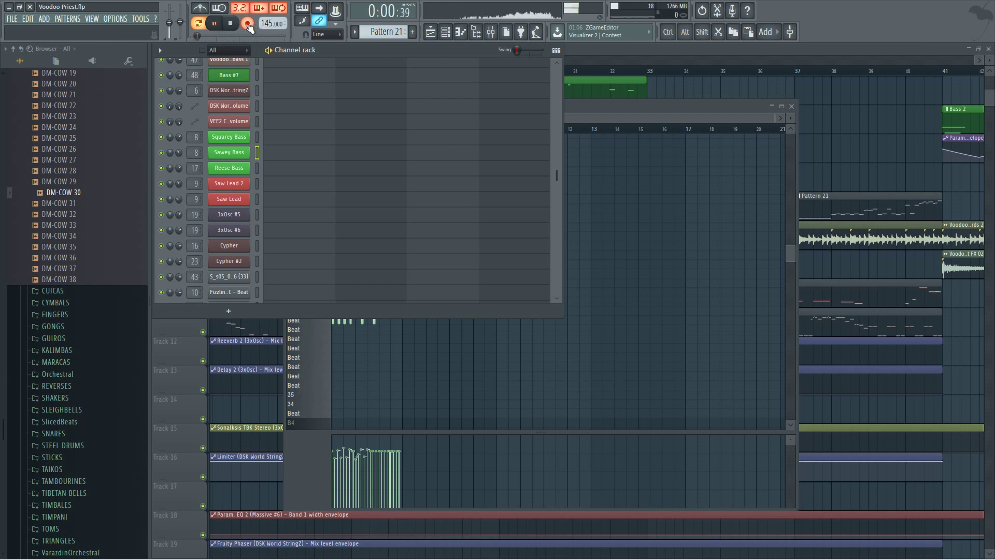
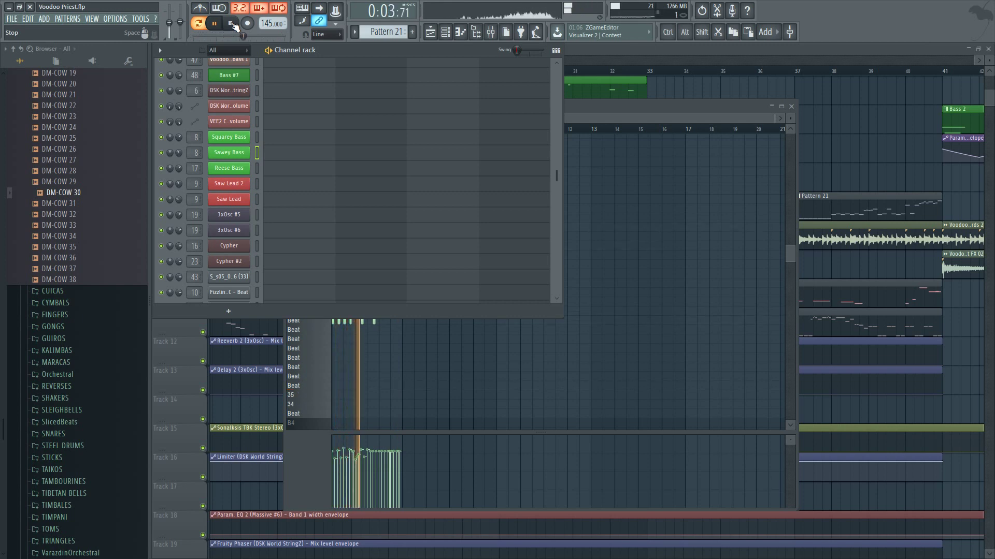
- Stop playback, rename the Mo_Kit D channel used by Pattern 21 as Drumloop, and give it a stronger blue-violet colour
{"action": "left_click", "coordinate": [232, 24]}
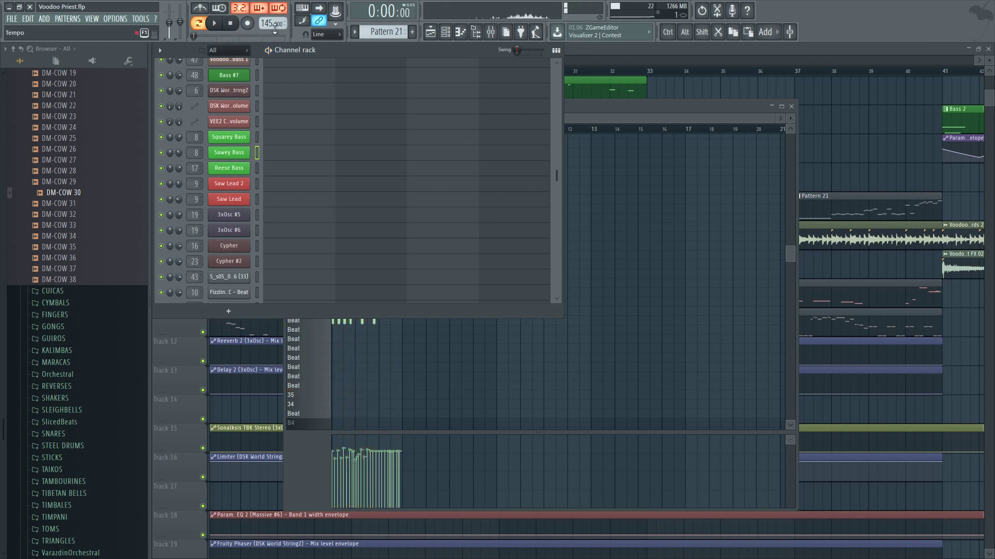
{"action": "left_click", "coordinate": [627, 115]}
{"action": "left_click", "coordinate": [405, 52]}
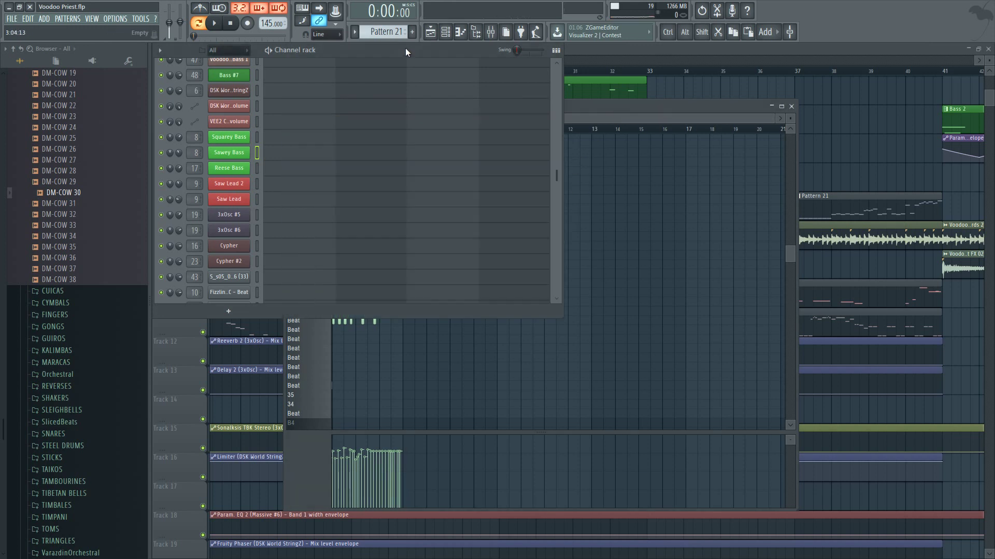
{"action": "scroll", "coordinate": [214, 181], "scroll_direction": "down", "scroll_amount": 6}
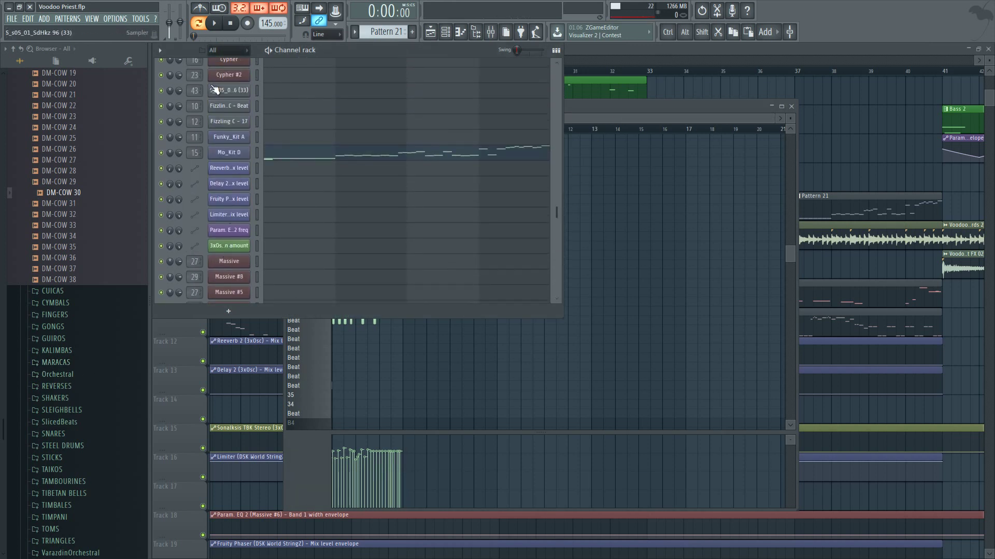
{"action": "left_click", "coordinate": [227, 154], "text": "shift"}
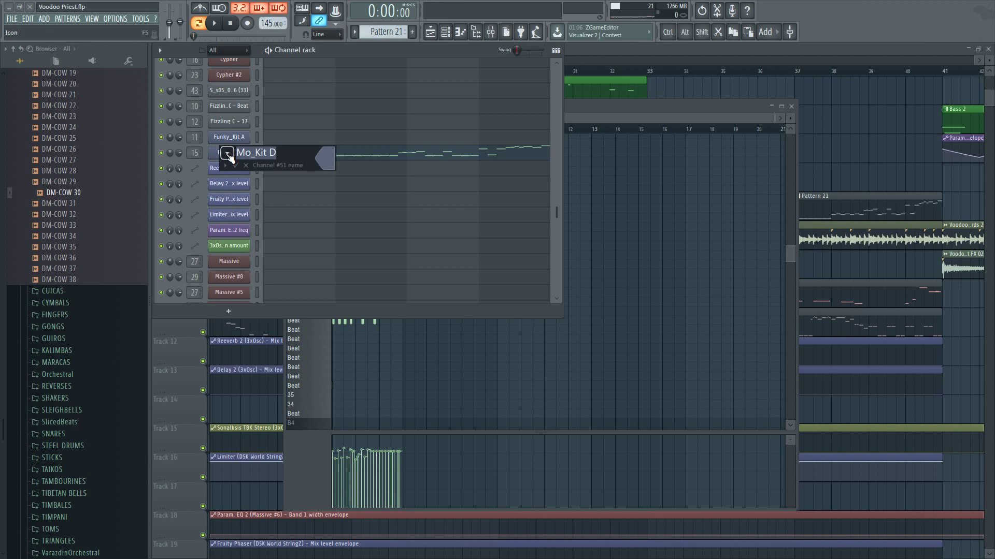
{"action": "key", "text": "shift"}
{"action": "type", "text": "Drumloop"}
{"action": "left_click", "coordinate": [335, 167]}
{"action": "left_click", "coordinate": [412, 187]}
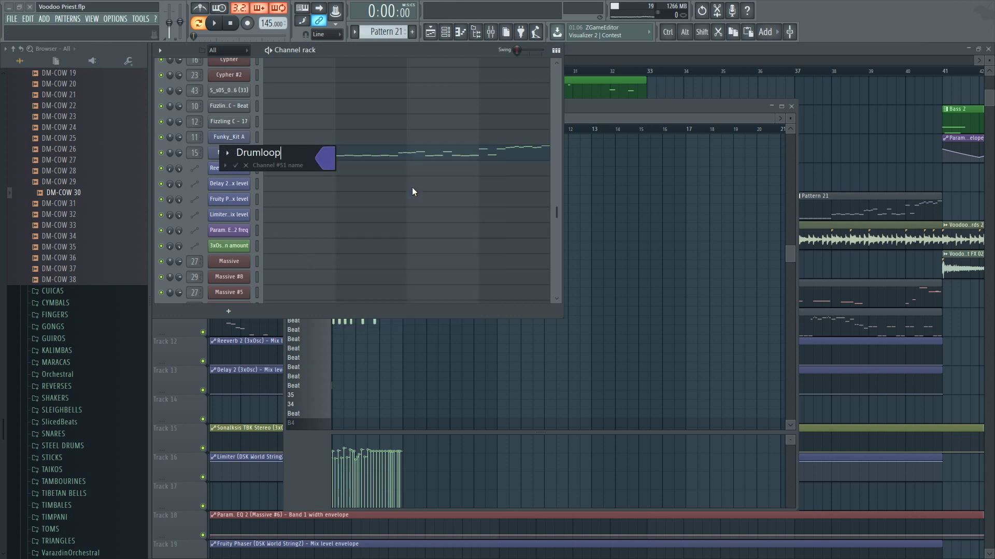
{"action": "key", "text": "Return"}
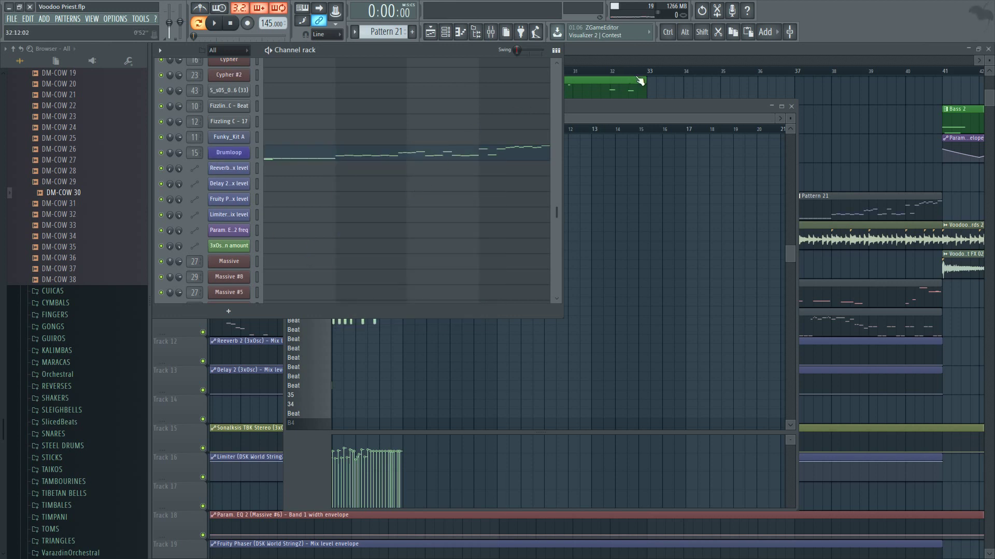
- Insert an empty track below Drums and move the four Pattern 21 clips between bars 25 and 40 up onto it
{"action": "left_click", "coordinate": [646, 47]}
{"action": "scroll", "coordinate": [347, 211], "scroll_direction": "down", "scroll_amount": 5}
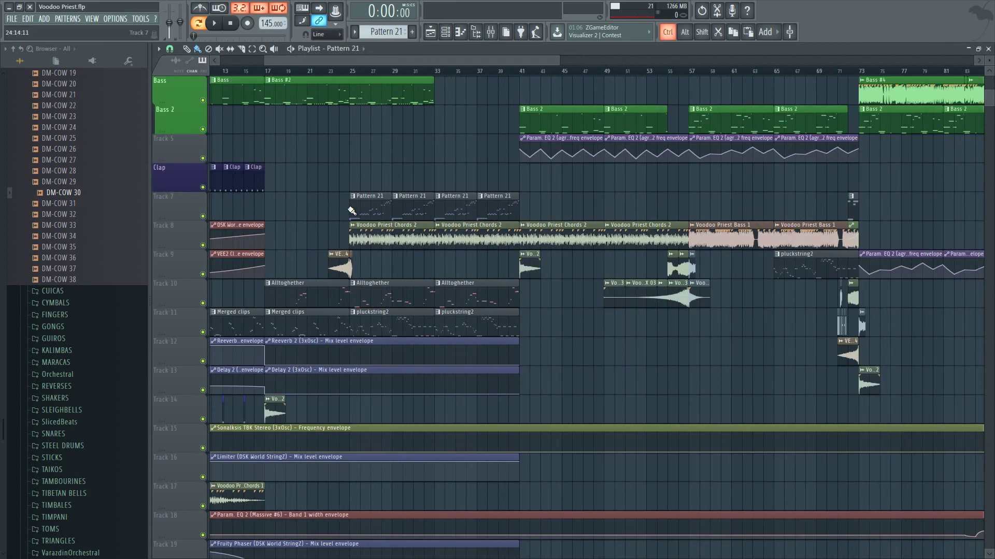
{"action": "scroll", "coordinate": [322, 245], "scroll_direction": "up", "scroll_amount": 2}
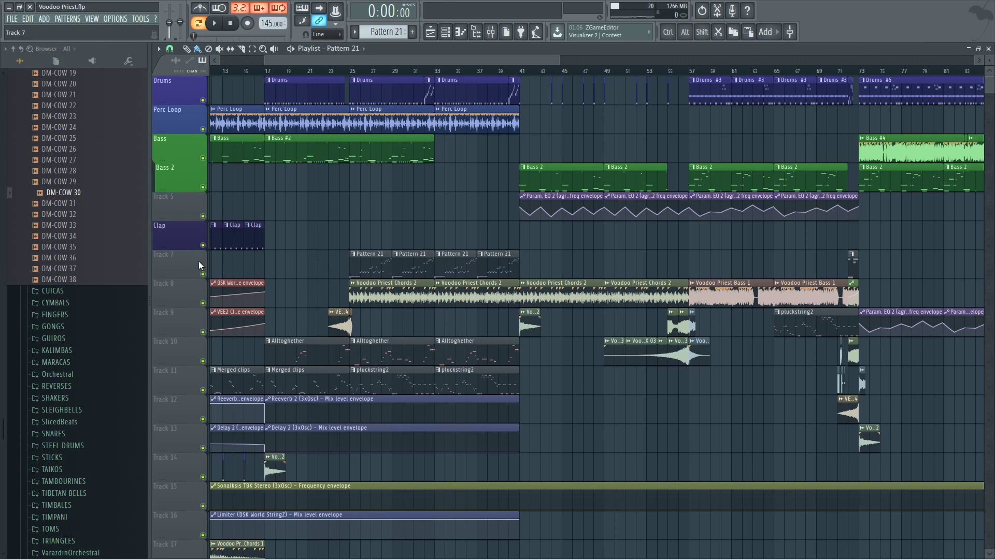
{"action": "left_click_drag", "start_coordinate": [388, 263], "coordinate": [539, 266]}
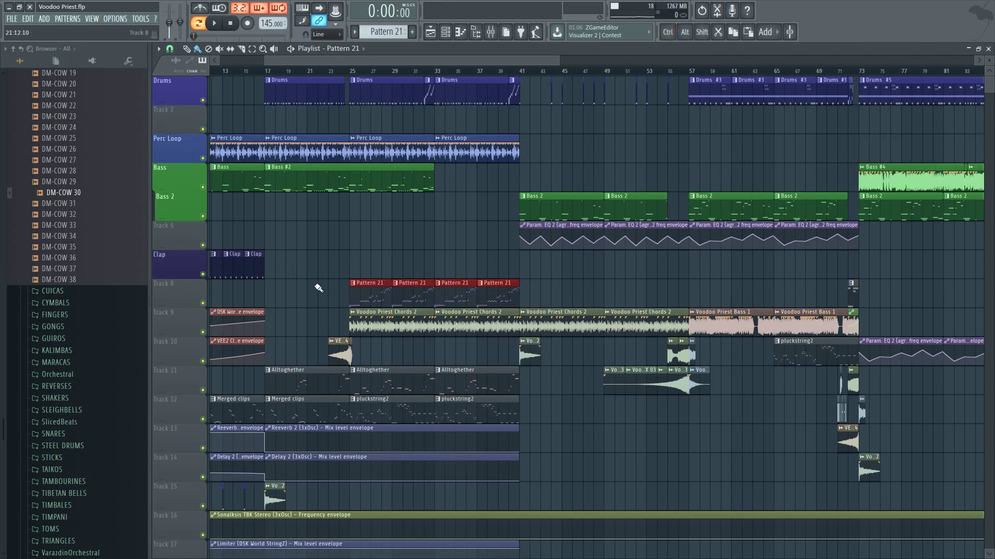
{"action": "left_click_drag", "start_coordinate": [338, 288], "coordinate": [528, 293]}
{"action": "key", "text": "shift+Up"}
{"action": "key", "text": "shift+Up"}
{"action": "key", "text": "shift+Up"}
{"action": "key", "text": "shift+Up"}
{"action": "key", "text": "shift+Up"}
{"action": "key", "text": "shift+Up"}
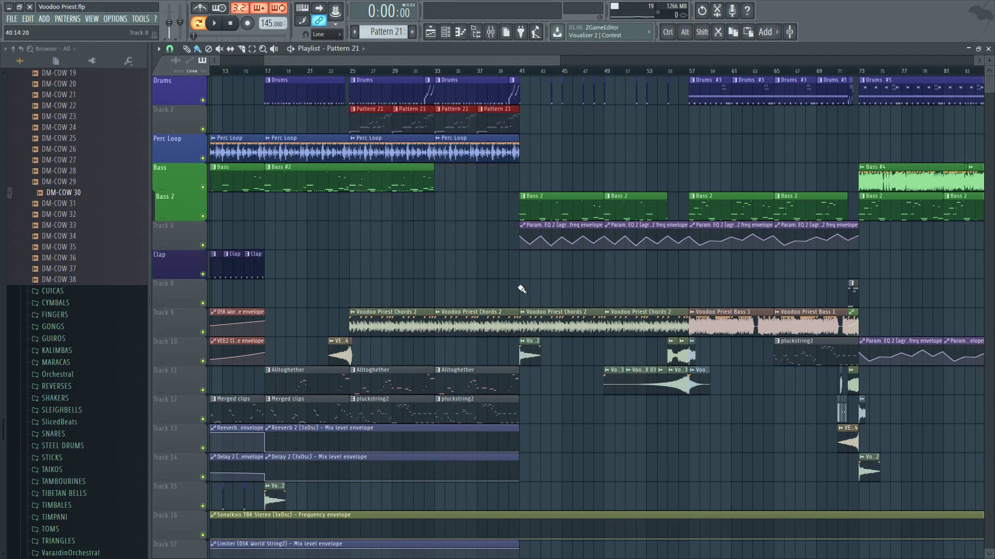
- Name Track 2 Cymbals, colour it purple, and apply the name and colour to its Pattern 21 clips
{"action": "double_click", "coordinate": [175, 122]}
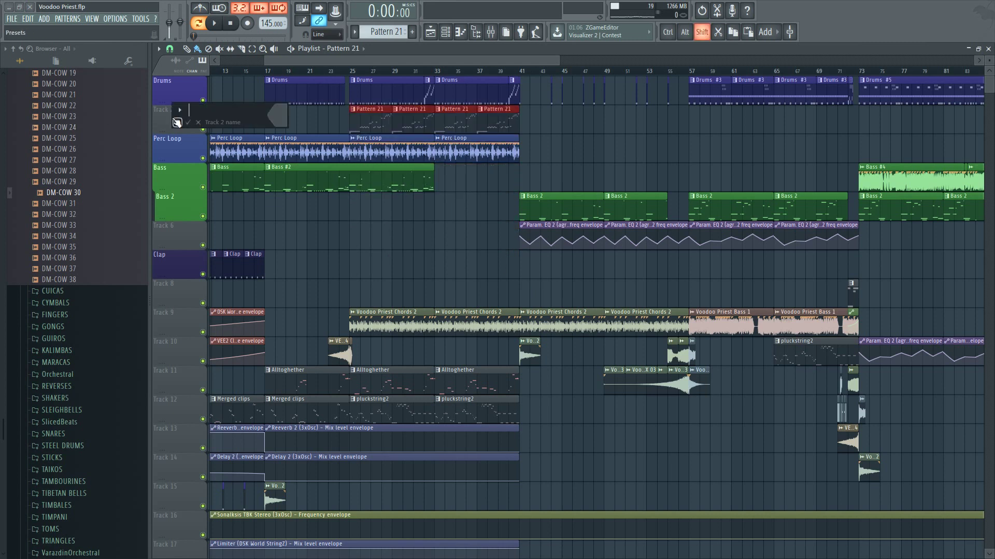
{"action": "type", "text": "Cymbals"}
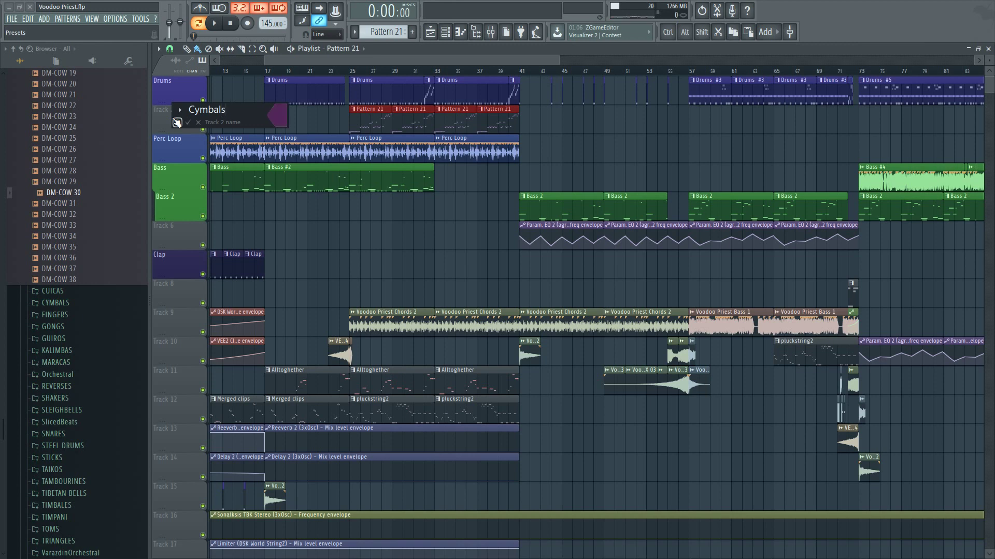
{"action": "key", "text": "Return"}
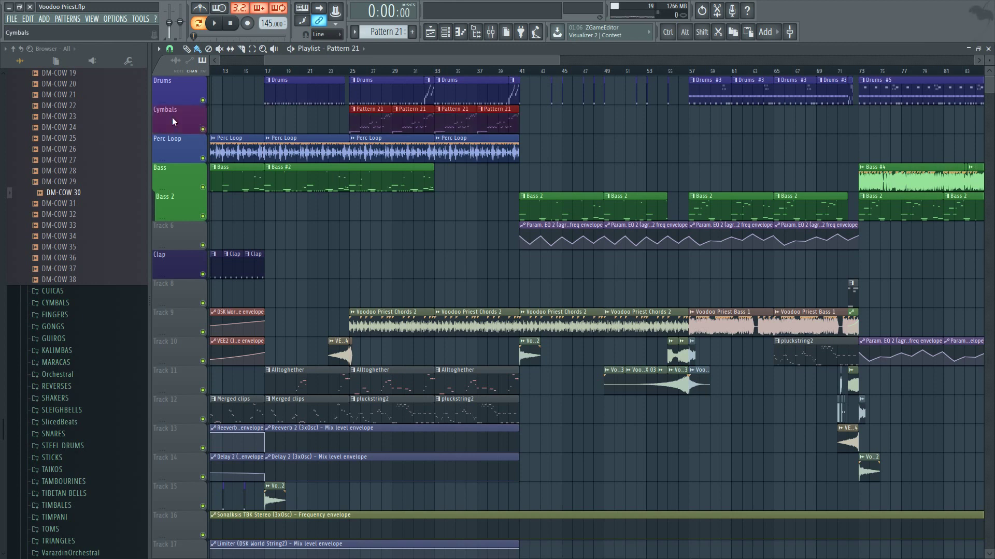
- Move the two Bass 2 clips starting at bar 121 from Track 8 up to the Bass 2 track
{"action": "scroll", "coordinate": [361, 158], "scroll_direction": "down", "scroll_amount": 4}
{"action": "scroll", "coordinate": [360, 158], "scroll_direction": "down", "scroll_amount": 5}
{"action": "scroll", "coordinate": [295, 249], "scroll_direction": "up", "scroll_amount": 5}
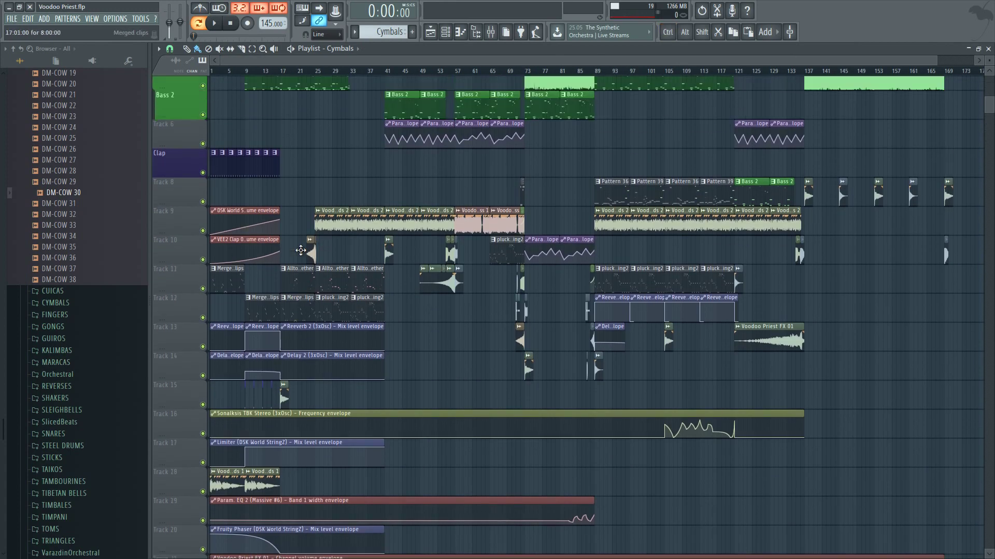
{"action": "scroll", "coordinate": [487, 246], "scroll_direction": "down", "scroll_amount": 5}
{"action": "scroll", "coordinate": [497, 245], "scroll_direction": "up", "scroll_amount": 5}
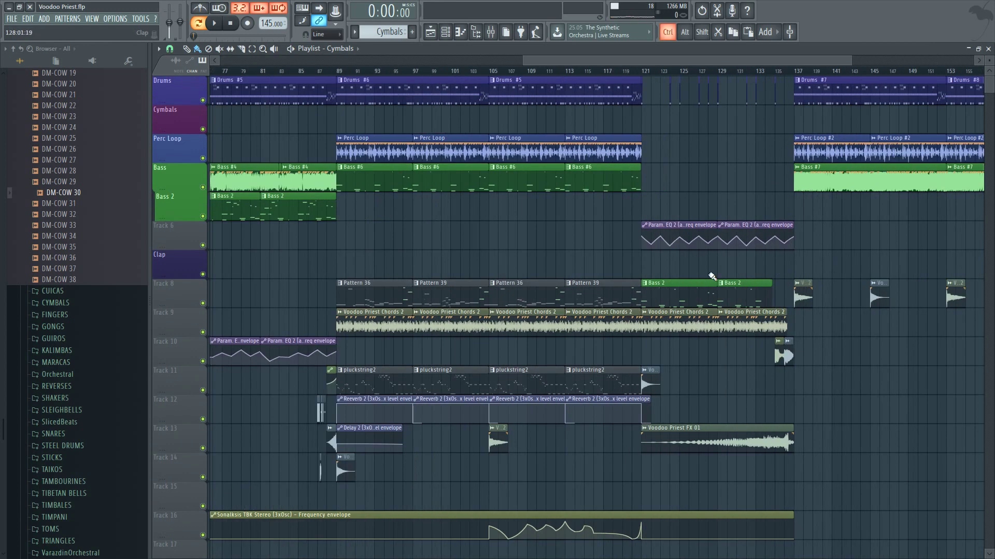
{"action": "scroll", "coordinate": [673, 278], "scroll_direction": "up", "scroll_amount": 4}
{"action": "left_click_drag", "start_coordinate": [721, 256], "coordinate": [723, 198]}
- Insert an empty track below Track 8 and move the Voodoo Priest Chords 2 clips between bars 25 and 56 up onto it
{"action": "scroll", "coordinate": [637, 280], "scroll_direction": "down", "scroll_amount": 4}
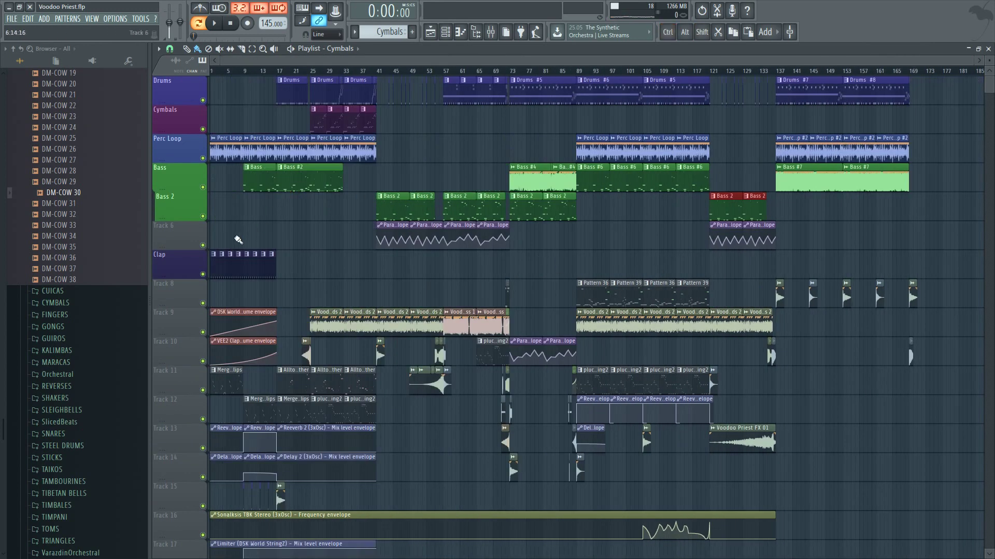
{"action": "scroll", "coordinate": [228, 251], "scroll_direction": "down", "scroll_amount": 5}
{"action": "scroll", "coordinate": [228, 239], "scroll_direction": "down", "scroll_amount": 6}
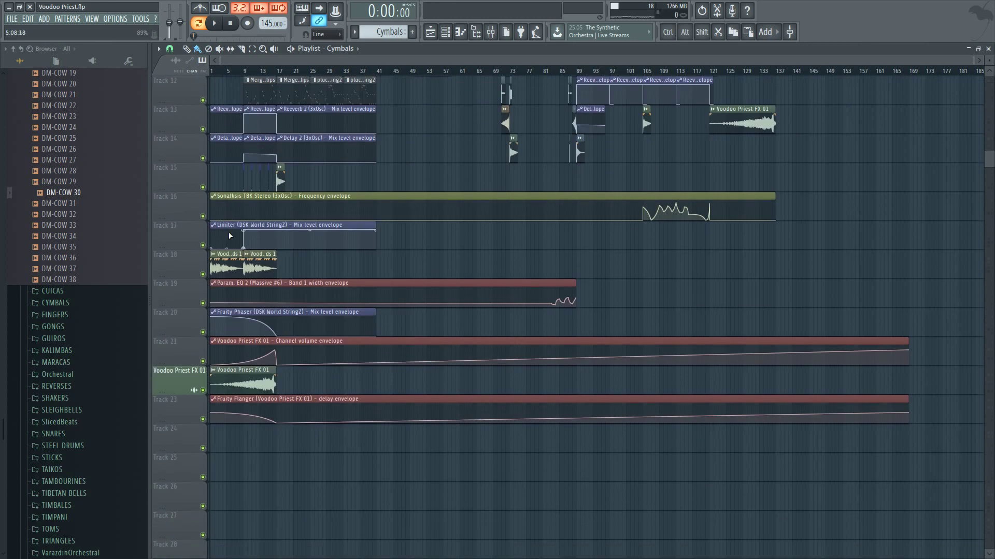
{"action": "scroll", "coordinate": [193, 267], "scroll_direction": "up", "scroll_amount": 8}
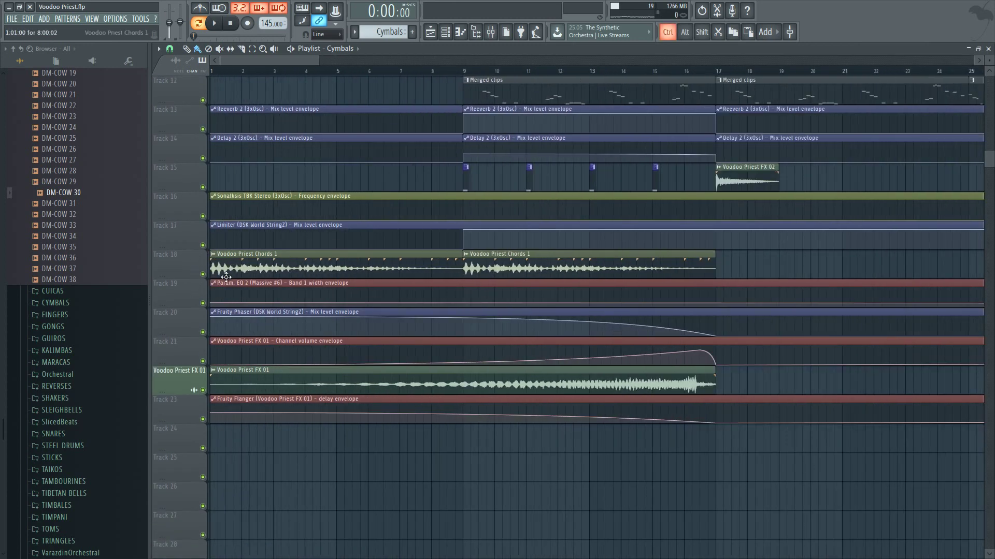
{"action": "scroll", "coordinate": [244, 343], "scroll_direction": "up", "scroll_amount": 2}
{"action": "scroll", "coordinate": [244, 344], "scroll_direction": "up", "scroll_amount": 9}
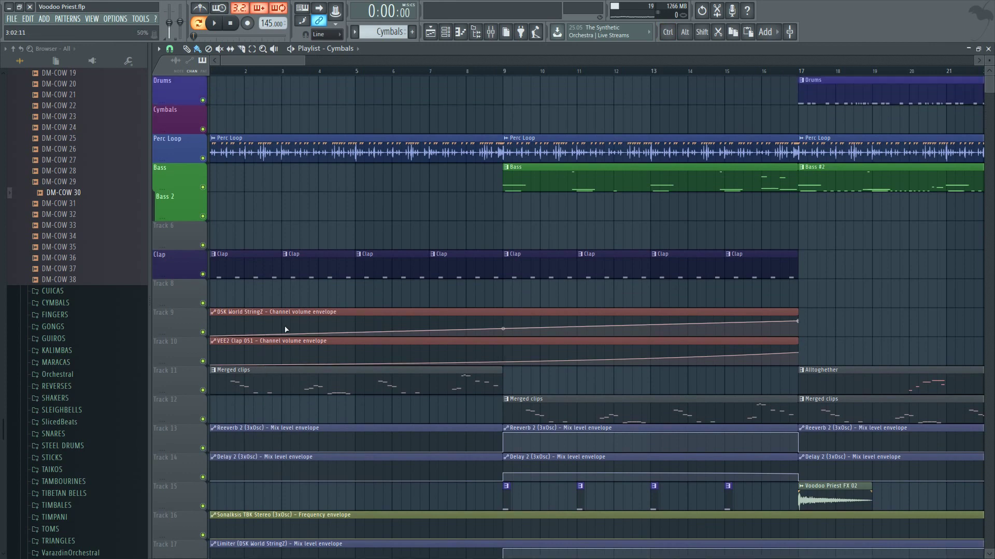
{"action": "scroll", "coordinate": [305, 273], "scroll_direction": "down", "scroll_amount": 5}
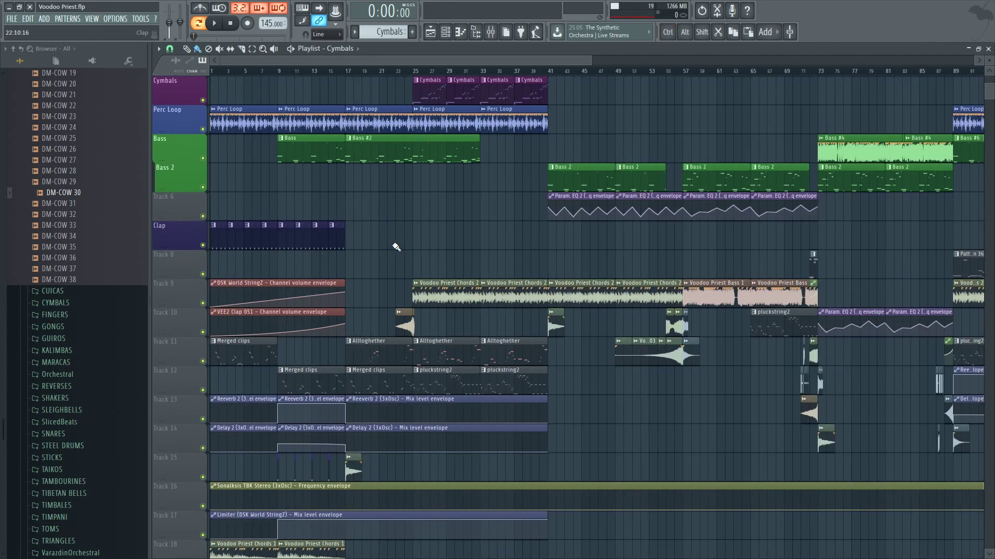
{"action": "scroll", "coordinate": [399, 244], "scroll_direction": "down", "scroll_amount": 4}
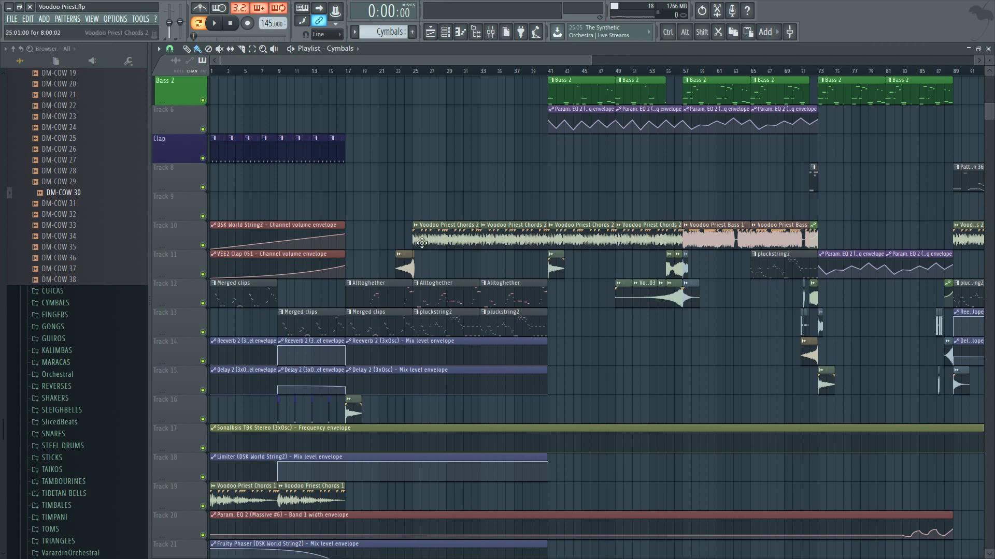
{"action": "left_click_drag", "start_coordinate": [428, 234], "coordinate": [796, 237]}
{"action": "key", "text": "shift+Up"}
{"action": "key", "text": "shift+Up"}
{"action": "key", "text": "shift+Down"}
- Move the Voodoo Priest Bass 1 clips between bars 57 and 72 up to the Bass track and name them Bass #3
{"action": "scroll", "coordinate": [790, 264], "scroll_direction": "up", "scroll_amount": 4}
{"action": "key", "text": "shift+Up"}
{"action": "key", "text": "shift+Up"}
{"action": "key", "text": "shift+Up"}
{"action": "key", "text": "shift+Up"}
{"action": "key", "text": "shift+Up"}
{"action": "key", "text": "shift+Up"}
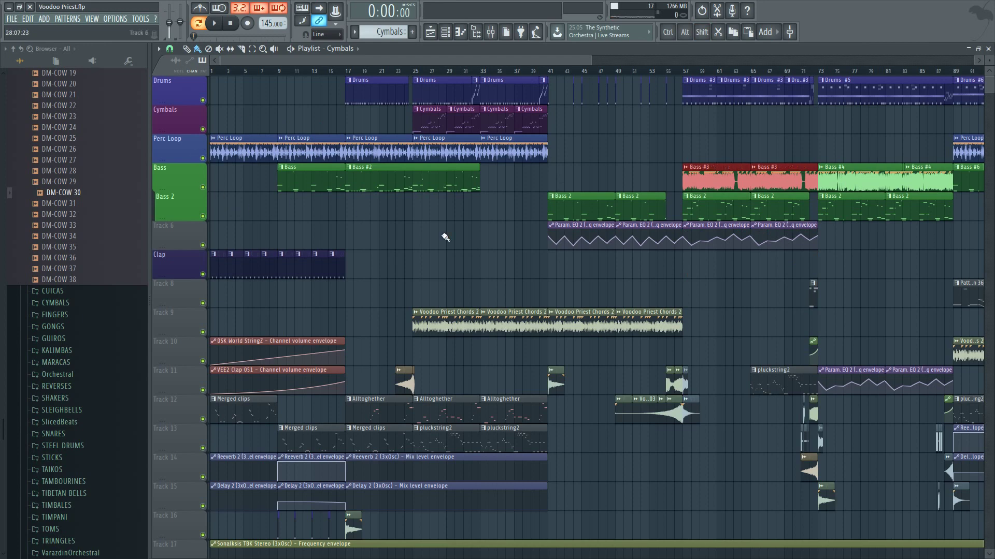
- Move the Voodoo Priest Chords 2 clips starting at bar 89 from Track 10 up to Track 9
{"action": "left_click", "coordinate": [706, 293]}
{"action": "scroll", "coordinate": [668, 305], "scroll_direction": "down", "scroll_amount": 2}
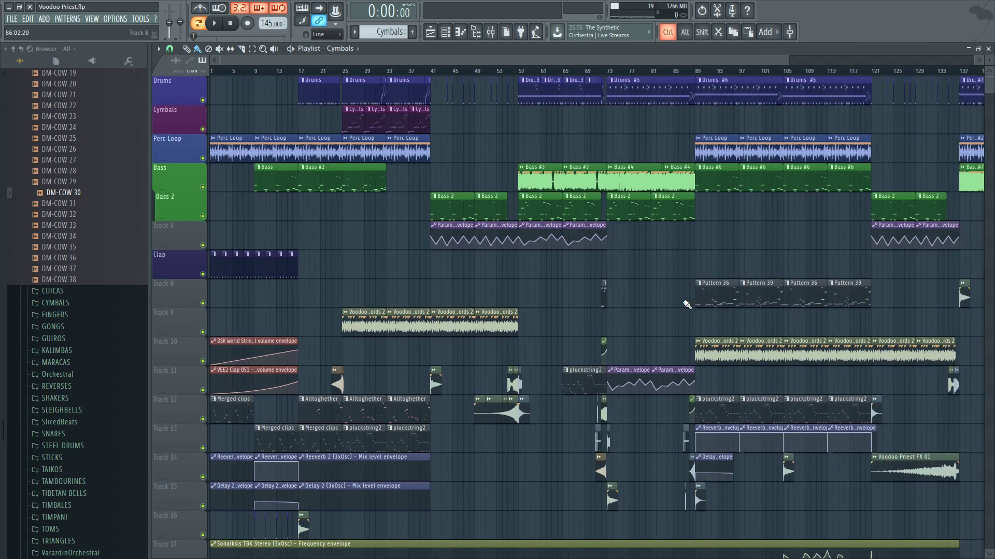
{"action": "scroll", "coordinate": [520, 292], "scroll_direction": "down", "scroll_amount": 4}
{"action": "left_click_drag", "start_coordinate": [698, 254], "coordinate": [927, 267]}
{"action": "key", "text": "shift+Up"}
- Move the two Voodoo Priest Chords 1 clips between bars 1 and 16 from Track 19 up to Track 9
{"action": "scroll", "coordinate": [913, 260], "scroll_direction": "down", "scroll_amount": 2}
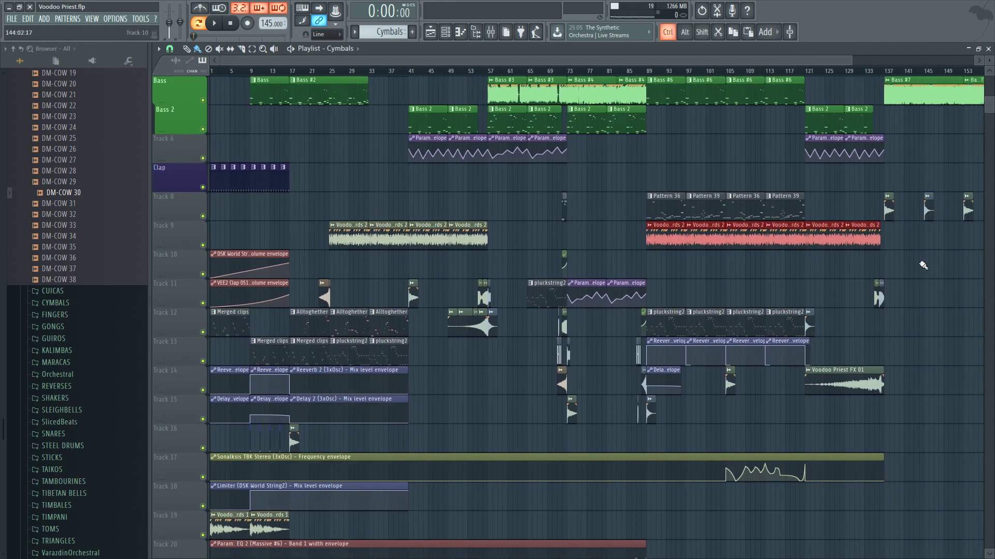
{"action": "scroll", "coordinate": [862, 271], "scroll_direction": "up", "scroll_amount": 6}
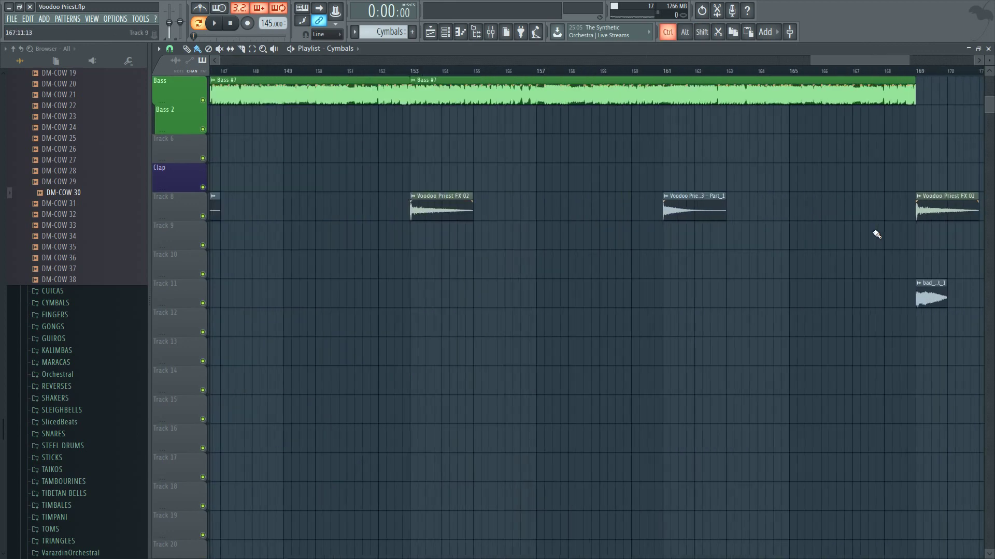
{"action": "scroll", "coordinate": [876, 234], "scroll_direction": "down", "scroll_amount": 6}
{"action": "scroll", "coordinate": [638, 238], "scroll_direction": "down", "scroll_amount": 6}
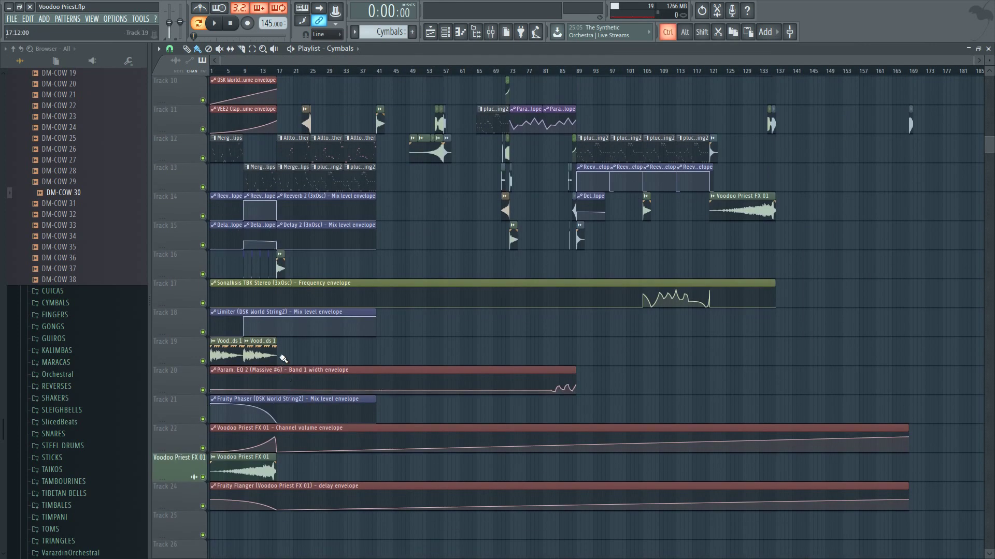
{"action": "left_click_drag", "start_coordinate": [284, 355], "coordinate": [76, 339]}
{"action": "key", "text": "shift+Up"}
{"action": "key", "text": "shift+Up"}
{"action": "key", "text": "shift+Up"}
{"action": "key", "text": "shift+Up"}
{"action": "key", "text": "shift+Up"}
{"action": "key", "text": "shift+Up"}
{"action": "key", "text": "shift+Up"}
{"action": "key", "text": "shift+Up"}
{"action": "key", "text": "shift+Up"}
{"action": "key", "text": "shift+Up"}
{"action": "key", "text": "shift+Up"}
{"action": "key", "text": "shift+Up"}
{"action": "key", "text": "shift+Down"}
{"action": "key", "text": "shift+Down"}
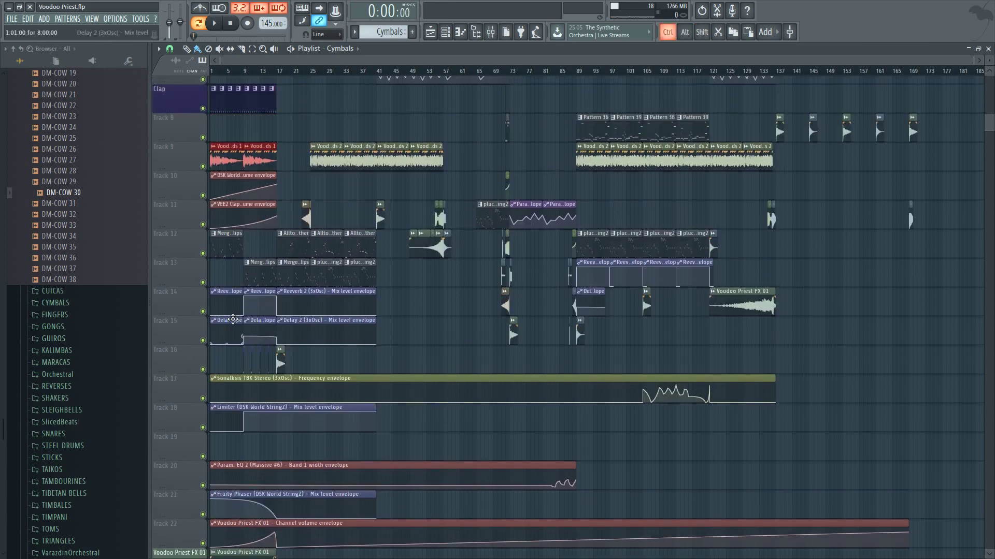
- Name Track 9 Chords, colour it red, and apply the name and colour to its chord clips
{"action": "scroll", "coordinate": [327, 169], "scroll_direction": "up", "scroll_amount": 4}
{"action": "scroll", "coordinate": [328, 169], "scroll_direction": "up", "scroll_amount": 2}
{"action": "scroll", "coordinate": [316, 169], "scroll_direction": "down", "scroll_amount": 6}
{"action": "scroll", "coordinate": [177, 162], "scroll_direction": "up", "scroll_amount": 5}
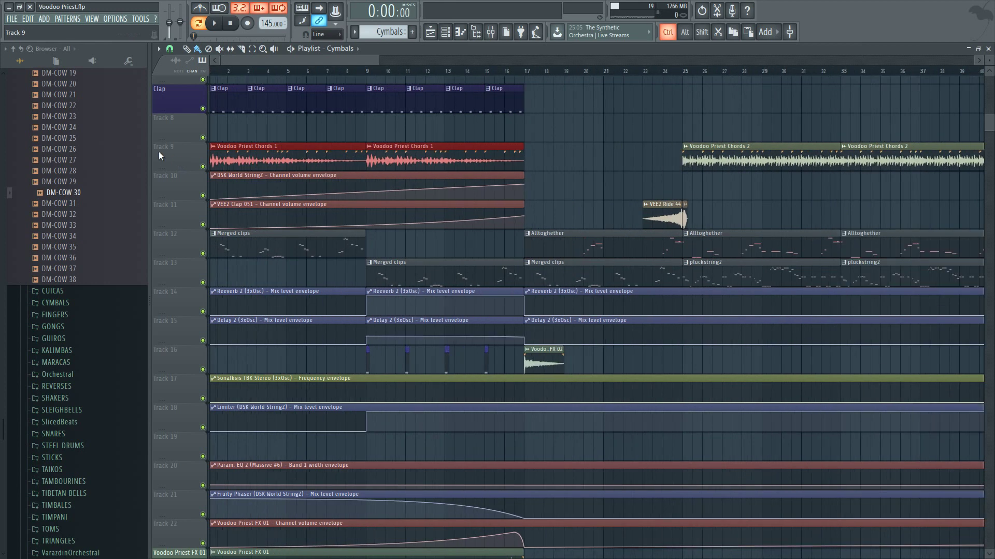
{"action": "double_click", "coordinate": [197, 154]}
{"action": "type", "text": "CHords"}
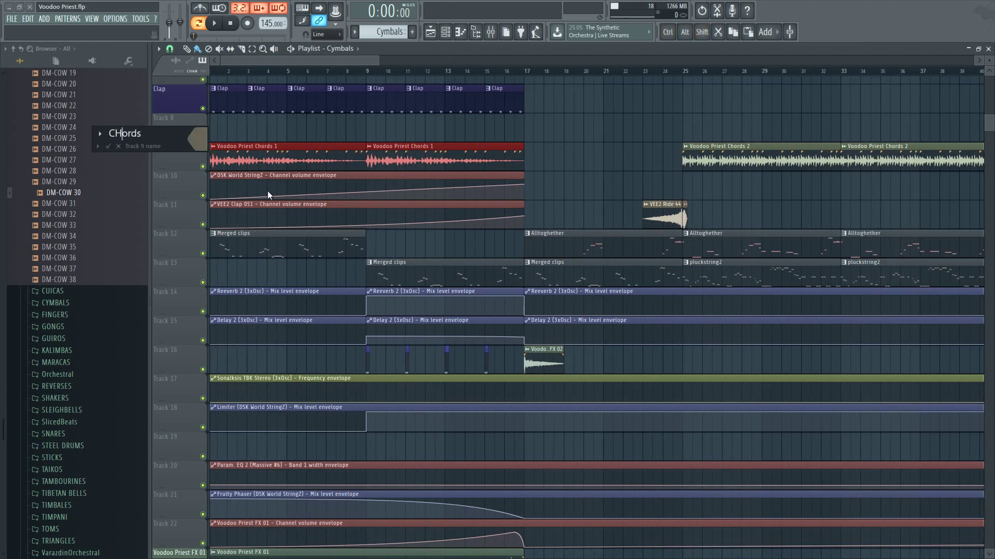
{"action": "key", "text": "BackSpace"}
{"action": "type", "text": "h"}
{"action": "left_click", "coordinate": [202, 130]}
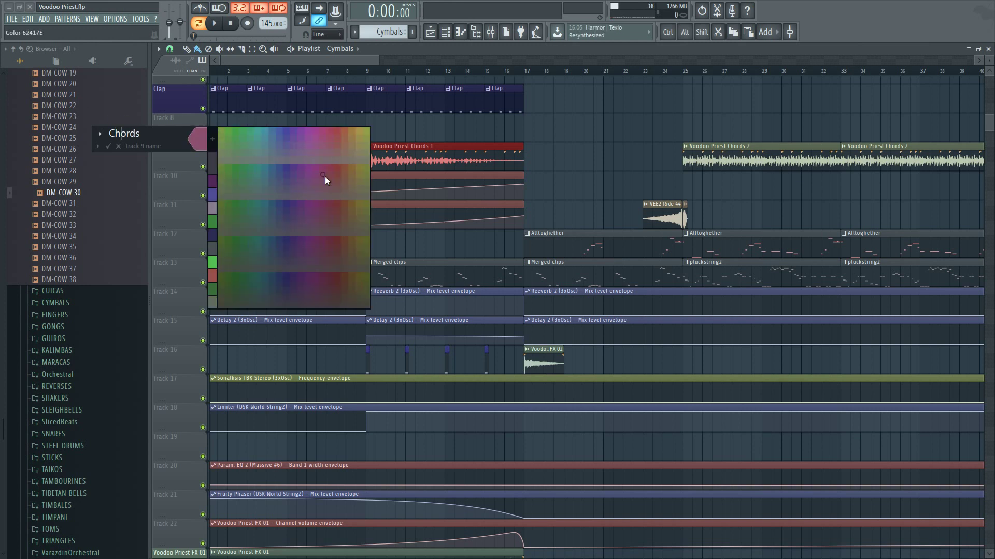
{"action": "left_click", "coordinate": [337, 165]}
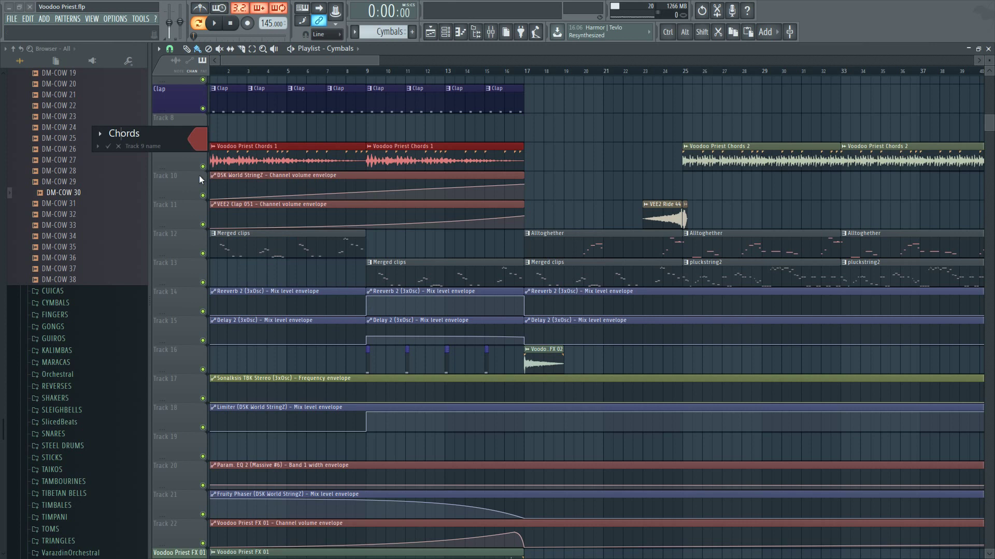
{"action": "key", "text": "Return"}
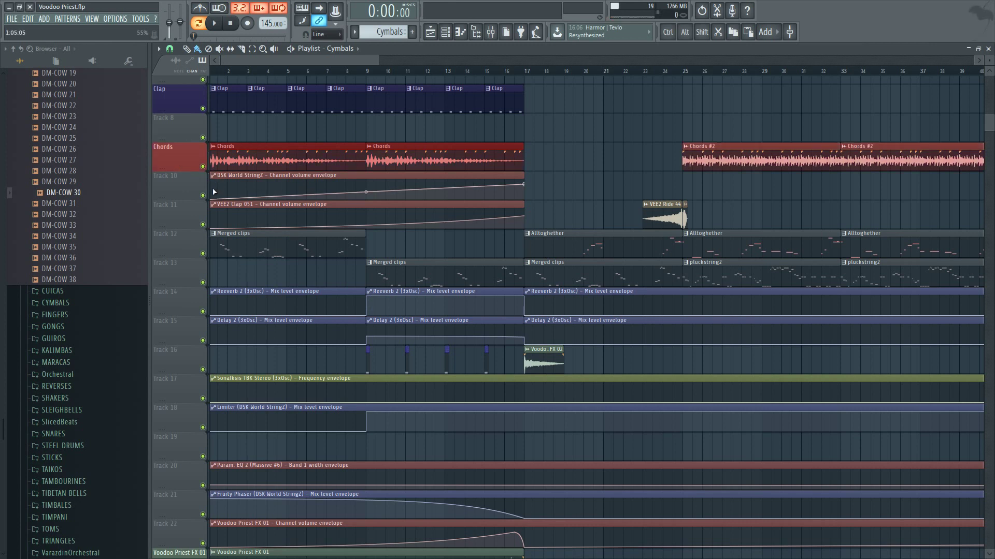
- Move the Merged clips clip at bar 1 from Track 12 down to Track 13, and open the Alltoghether clip's notes
{"action": "scroll", "coordinate": [254, 195], "scroll_direction": "up", "scroll_amount": 5}
{"action": "scroll", "coordinate": [279, 260], "scroll_direction": "down", "scroll_amount": 3}
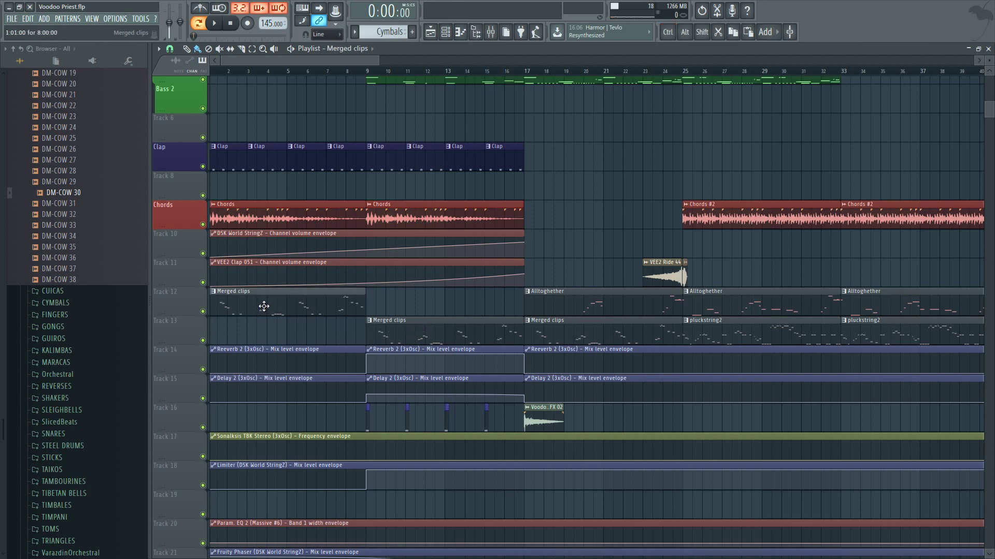
{"action": "scroll", "coordinate": [316, 332], "scroll_direction": "down", "scroll_amount": 3, "text": "ctrl"}
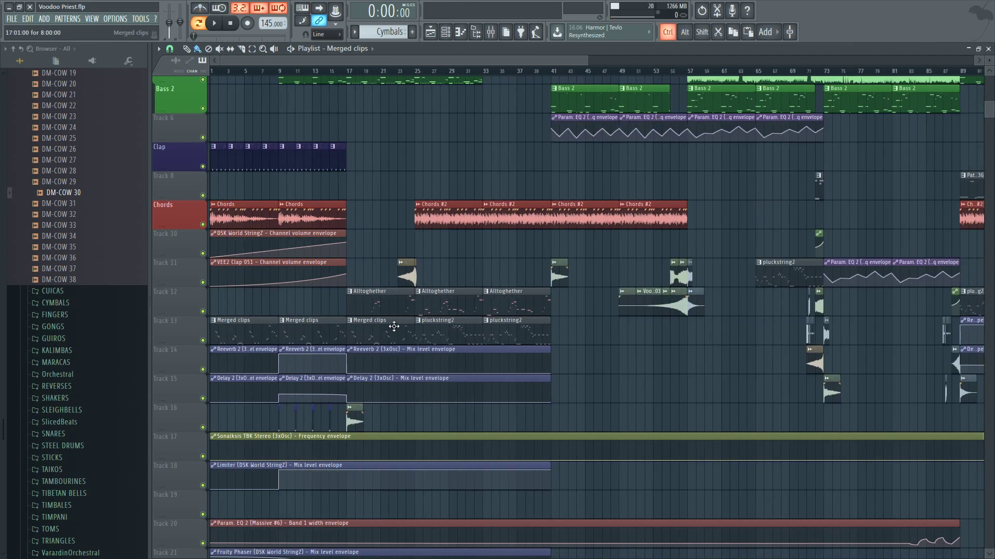
{"action": "scroll", "coordinate": [396, 326], "scroll_direction": "up", "scroll_amount": 2, "text": "ctrl"}
{"action": "double_click", "coordinate": [443, 307]}
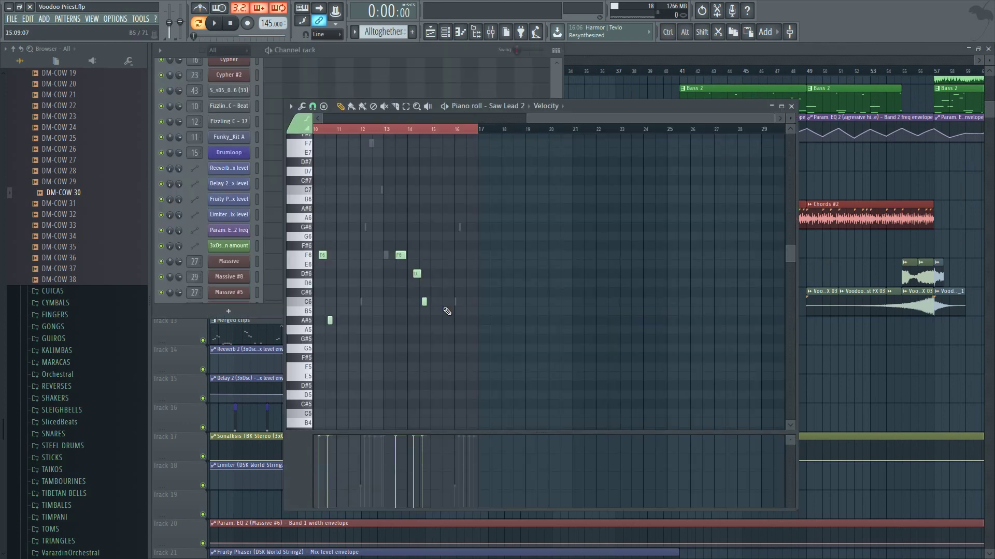
- Open the notes of the Merged clips clip at bar 1 on Track 13 and listen to a short playback
{"action": "left_click", "coordinate": [651, 46]}
{"action": "scroll", "coordinate": [490, 290], "scroll_direction": "down", "scroll_amount": 3, "text": "ctrl"}
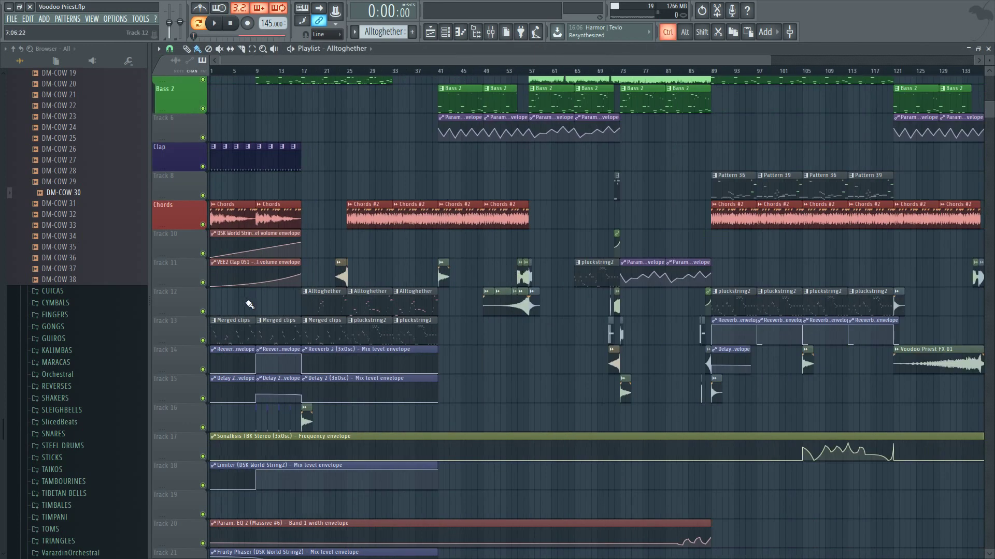
{"action": "double_click", "coordinate": [228, 336]}
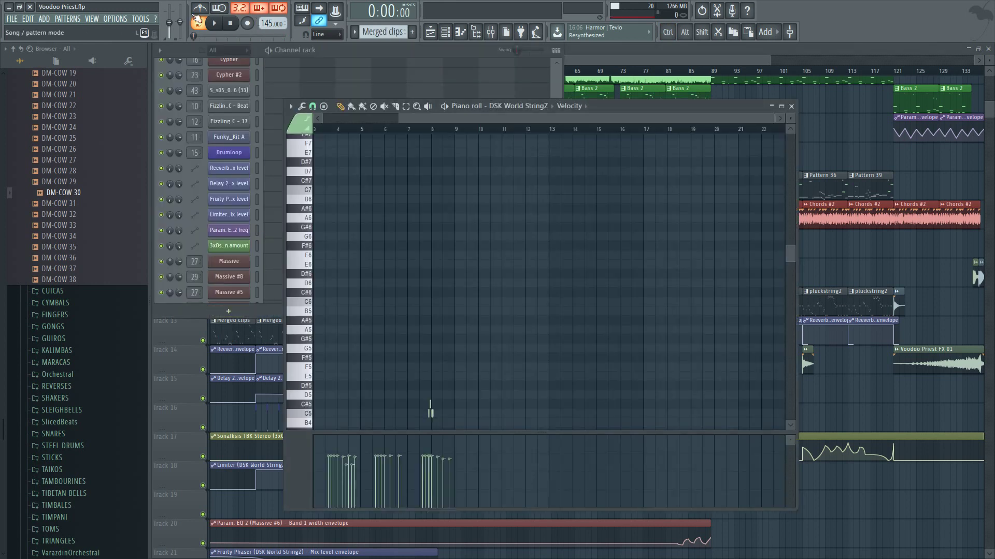
{"action": "key", "text": "space"}
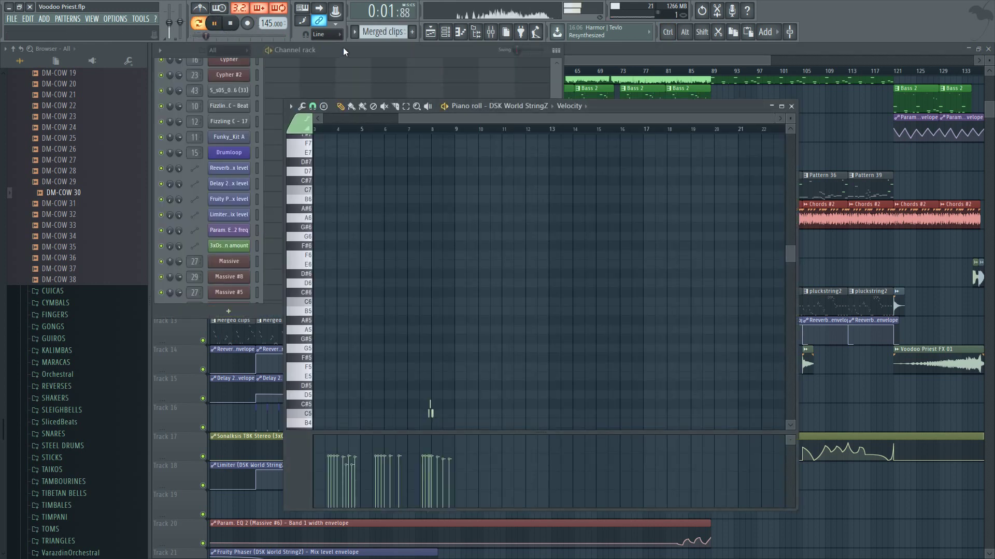
{"action": "key", "text": "space"}
{"action": "left_click", "coordinate": [592, 57]}
{"action": "scroll", "coordinate": [180, 325], "scroll_direction": "up", "scroll_amount": 6}
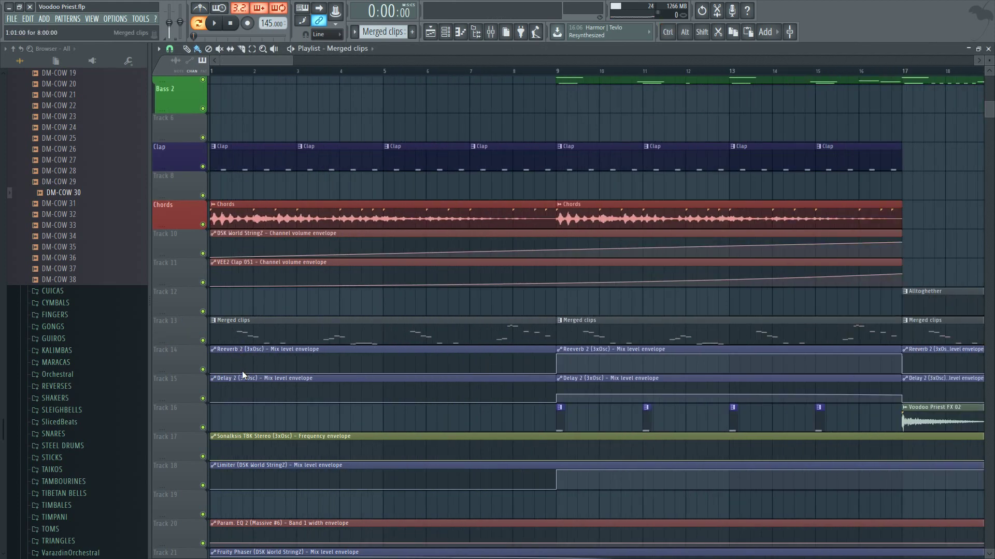
- Rename the Merged clips pattern as Pluck
{"action": "key", "text": "F2"}
{"action": "type", "text": "Pluck"}
{"action": "key", "text": "Return"}
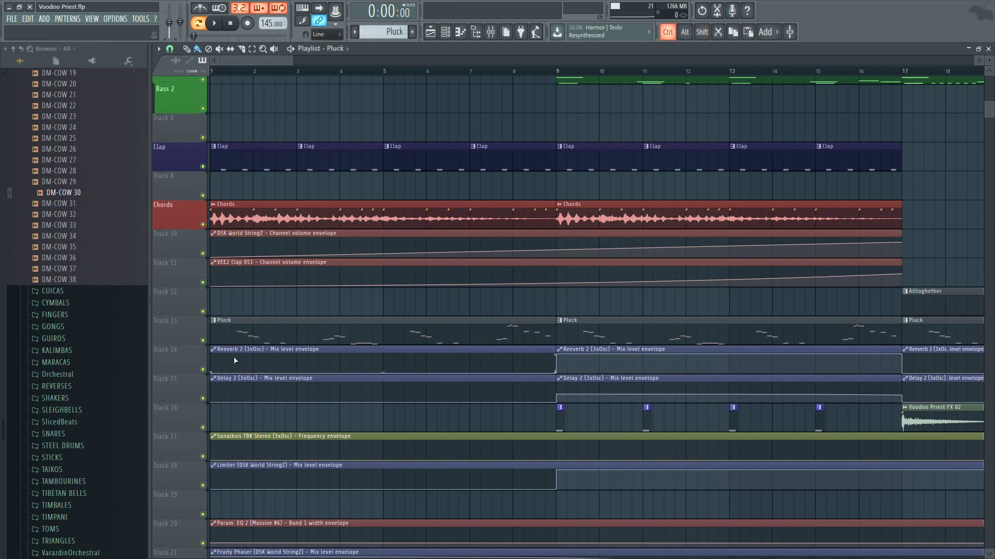
- Insert an empty track at Track 13 and move the Pluck and pluckstring2 clips in bars 1 to 40 up onto it
{"action": "scroll", "coordinate": [332, 300], "scroll_direction": "down", "scroll_amount": 6}
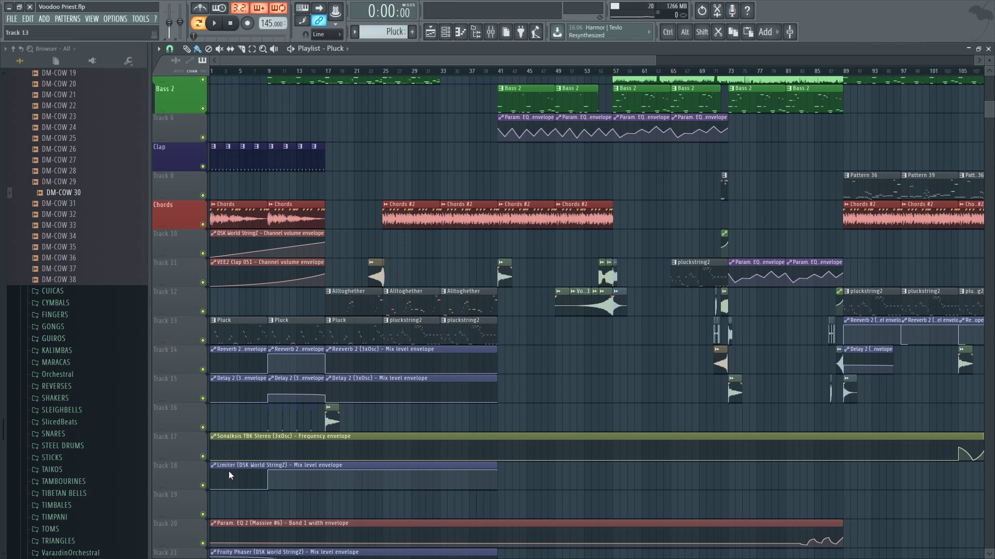
{"action": "left_click", "coordinate": [210, 484]}
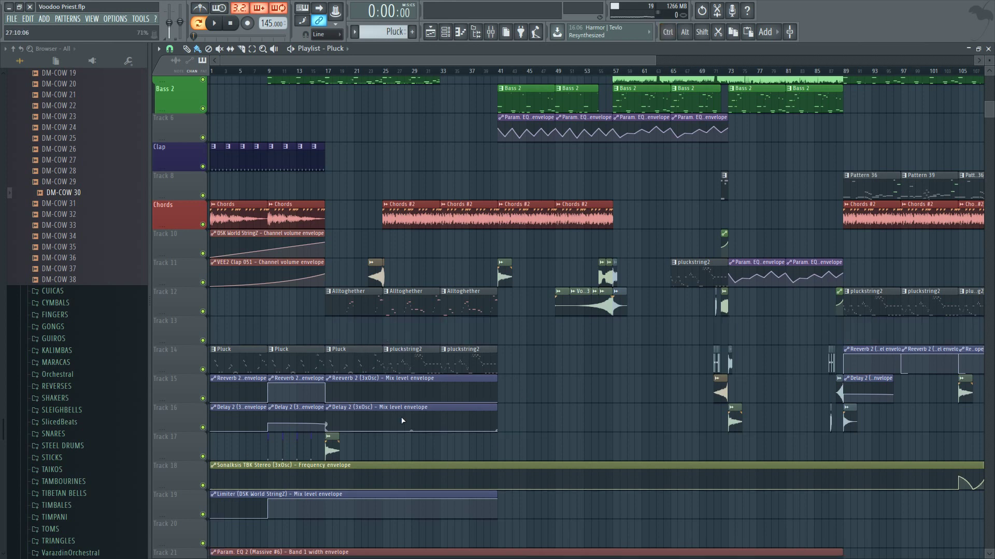
{"action": "left_click_drag", "start_coordinate": [476, 365], "coordinate": [104, 360]}
{"action": "key", "text": "ctrl+z"}
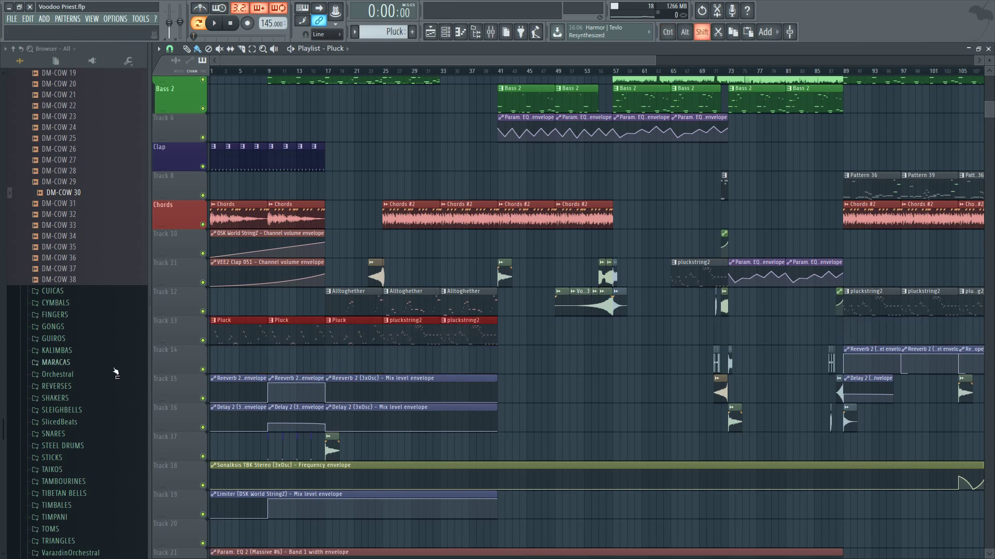
- Name Track 13 Plucked String, colour it red, and apply the name and colour to its clips
{"action": "scroll", "coordinate": [116, 372], "scroll_direction": "down", "scroll_amount": 3}
{"action": "double_click", "coordinate": [186, 334]}
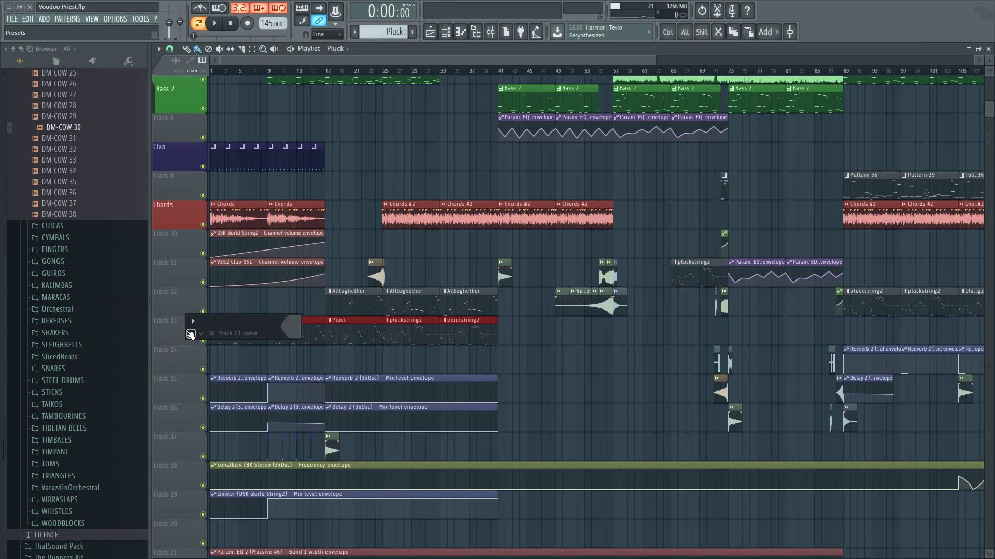
{"action": "type", "text": "Plucked String"}
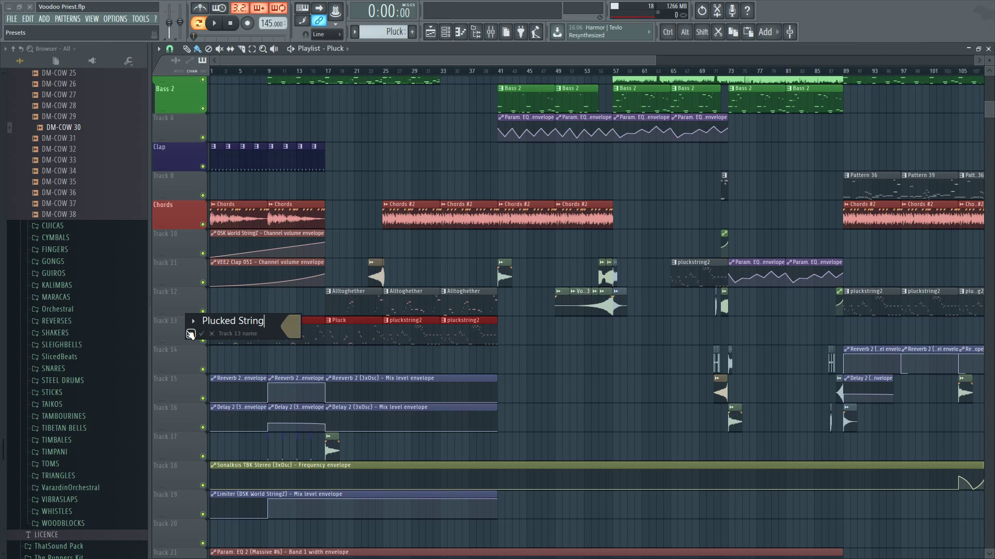
{"action": "left_click", "coordinate": [303, 334]}
{"action": "left_click", "coordinate": [432, 351]}
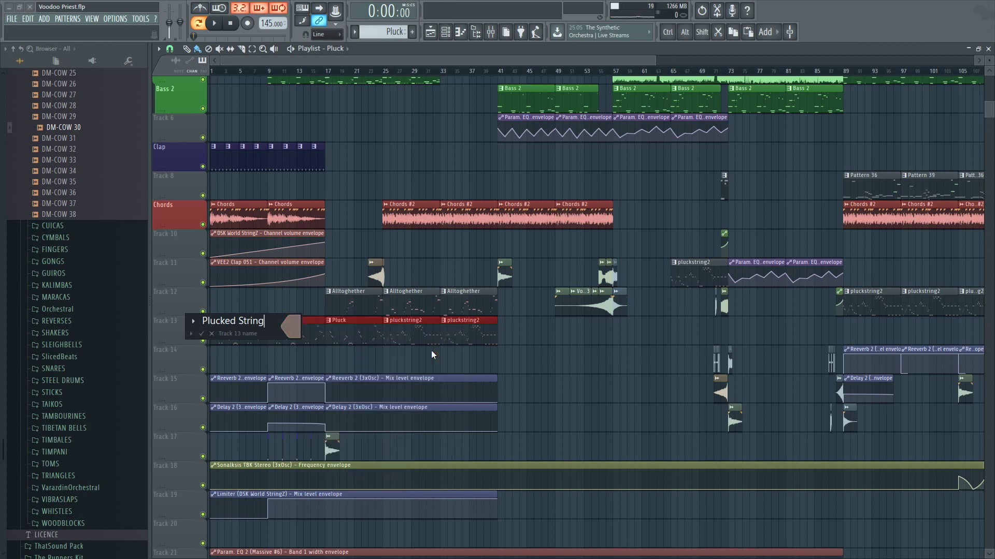
{"action": "left_click", "coordinate": [293, 327]}
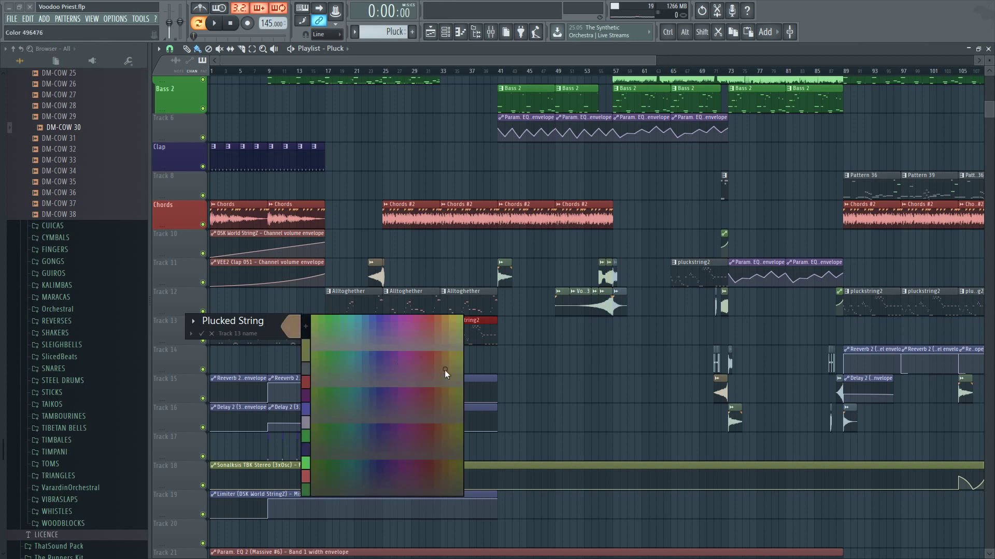
{"action": "left_click", "coordinate": [431, 356]}
{"action": "key", "text": "Return"}
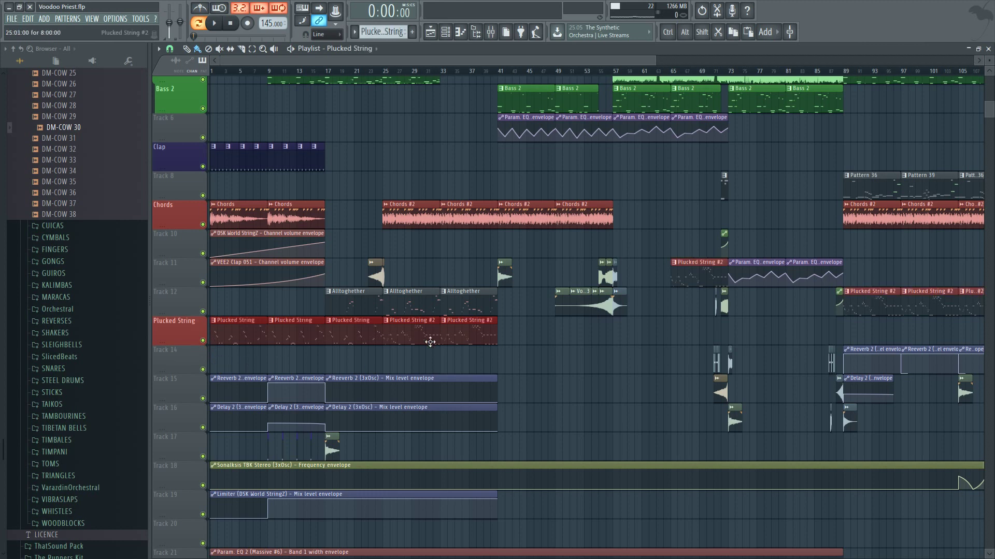
- Move the Plucked String #2 clips at bar 65 on Track 11 and from bar 89 on Track 12 down to the Plucked String track
{"action": "left_click_drag", "start_coordinate": [664, 282], "coordinate": [697, 273]}
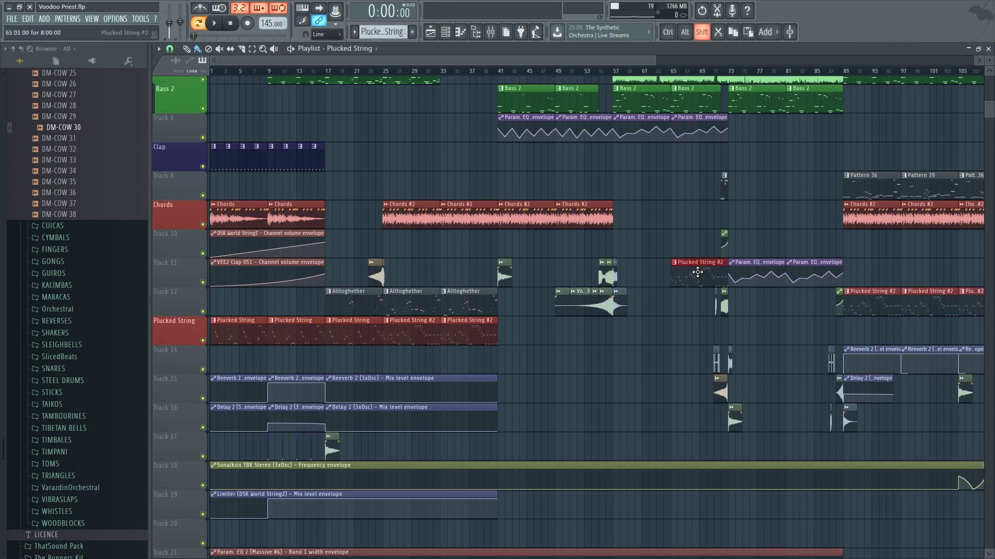
{"action": "key", "text": "shift+Down"}
{"action": "key", "text": "shift+Down"}
{"action": "scroll", "coordinate": [697, 272], "scroll_direction": "down", "scroll_amount": 2}
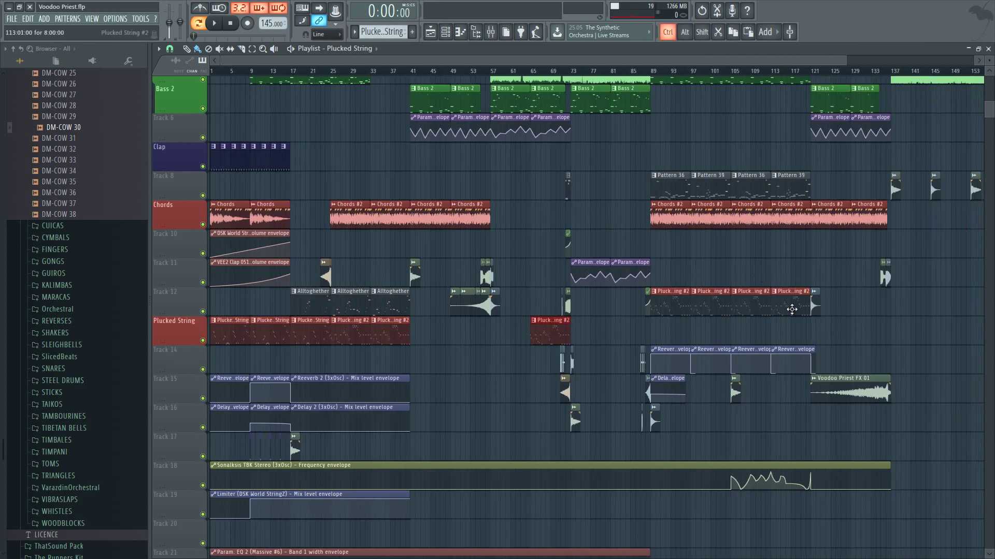
{"action": "key", "text": "shift+Down"}
{"action": "key", "text": "shift+Down"}
{"action": "key", "text": "shift+Up"}
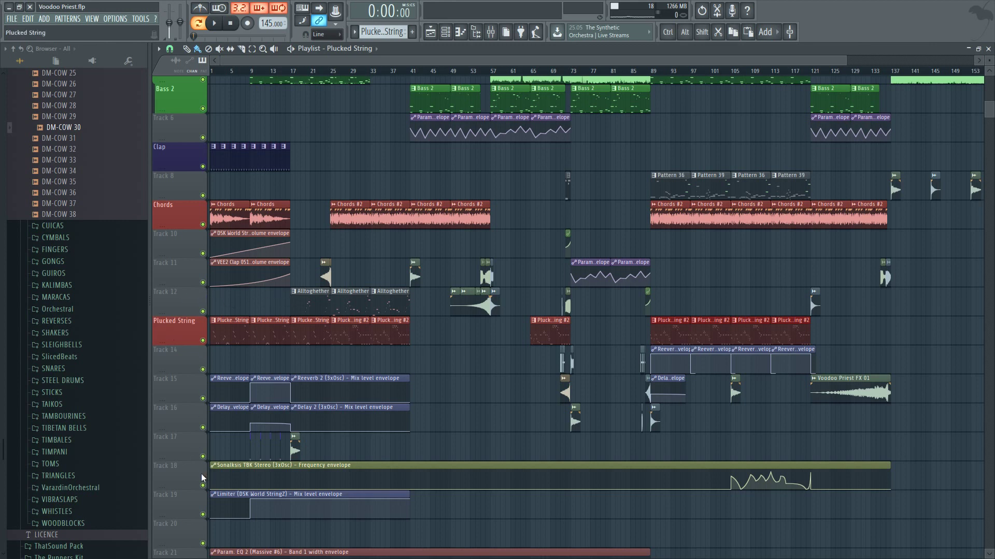
- Insert an empty track above Plucked String and move the three Alltoghether clips from Track 12 down onto it
{"action": "left_click_drag", "start_coordinate": [299, 287], "coordinate": [434, 314]}
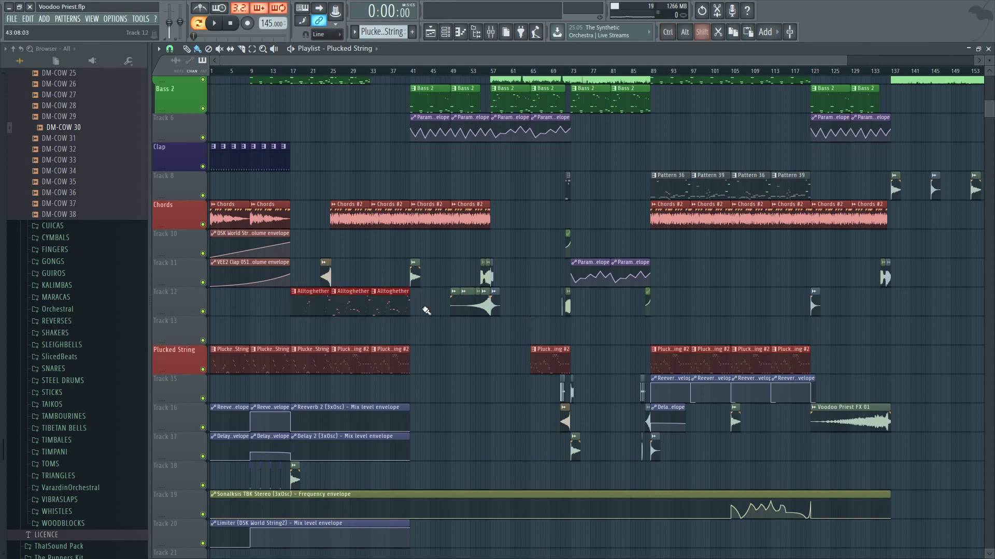
{"action": "key", "text": "shift+Down"}
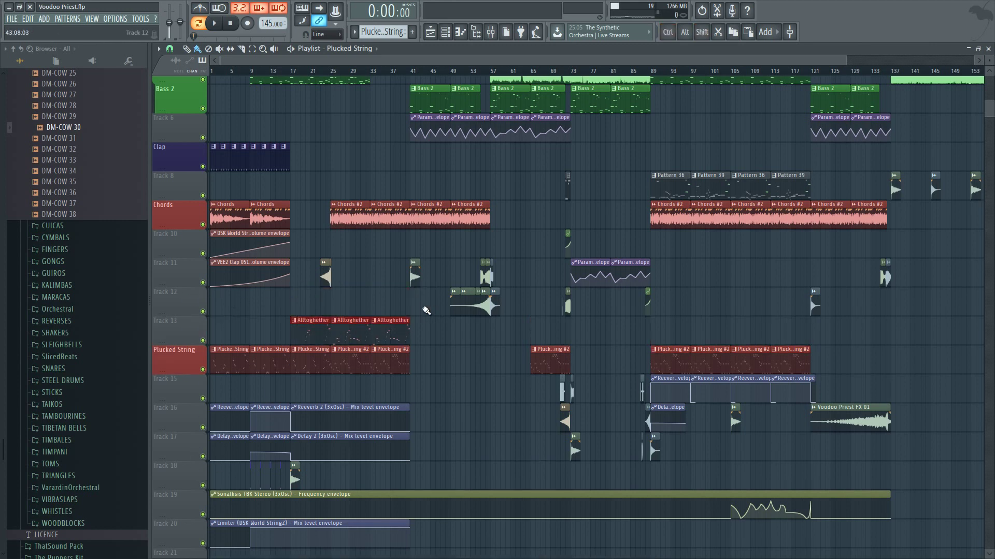
- Name Track 13 Lead Synths, colour it red, and apply the name and colour to its three clips
{"action": "double_click", "coordinate": [170, 327]}
{"action": "type", "text": "Lead Synths"}
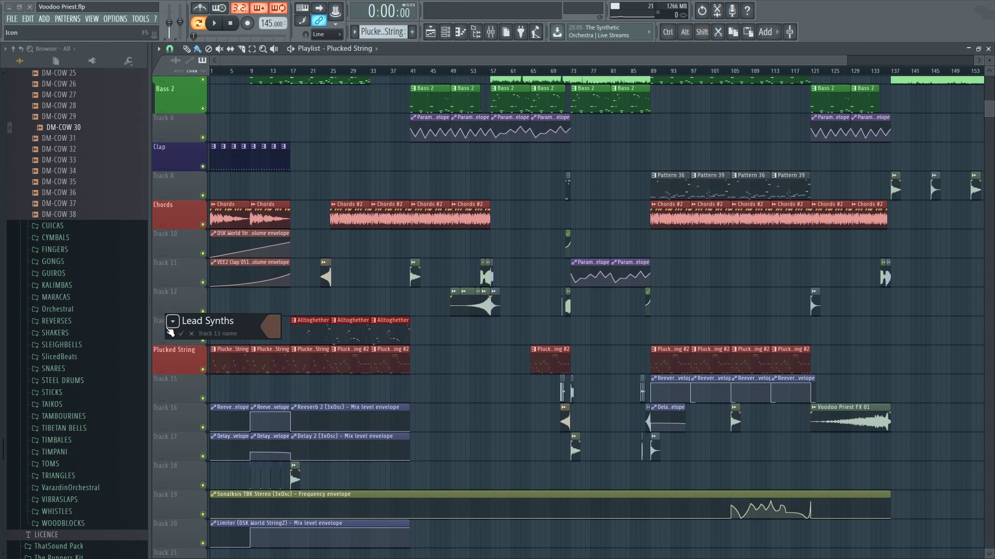
{"action": "left_click", "coordinate": [272, 327]}
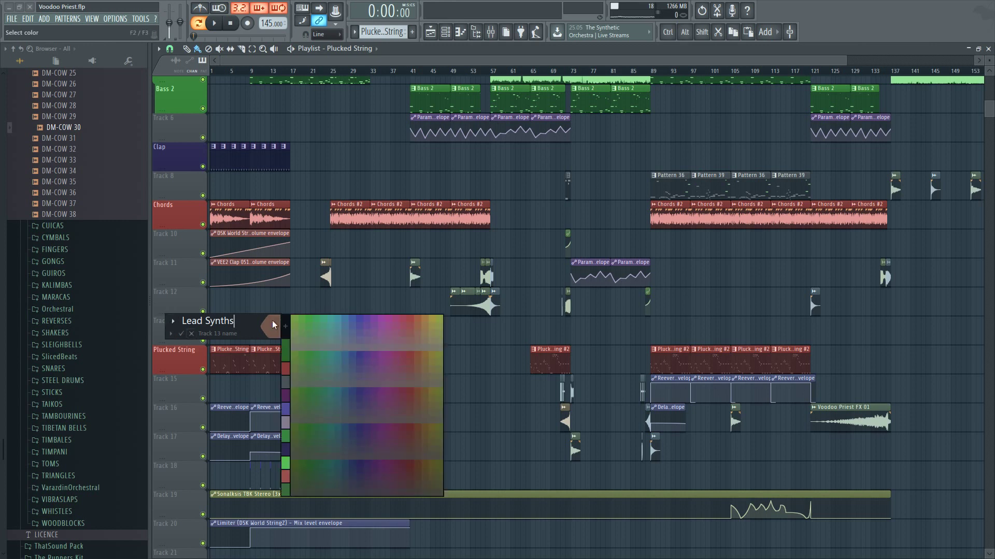
{"action": "left_click", "coordinate": [411, 357]}
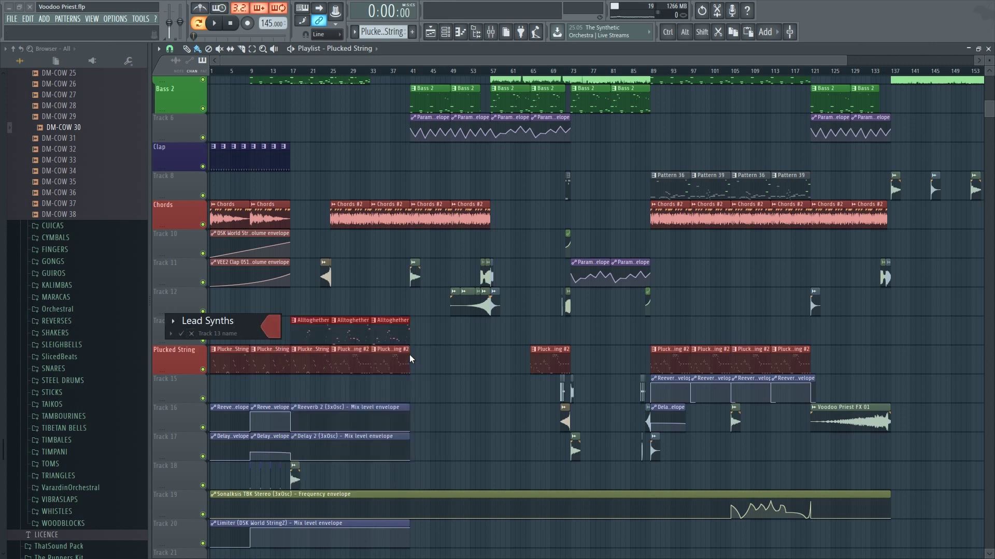
{"action": "key", "text": "Return"}
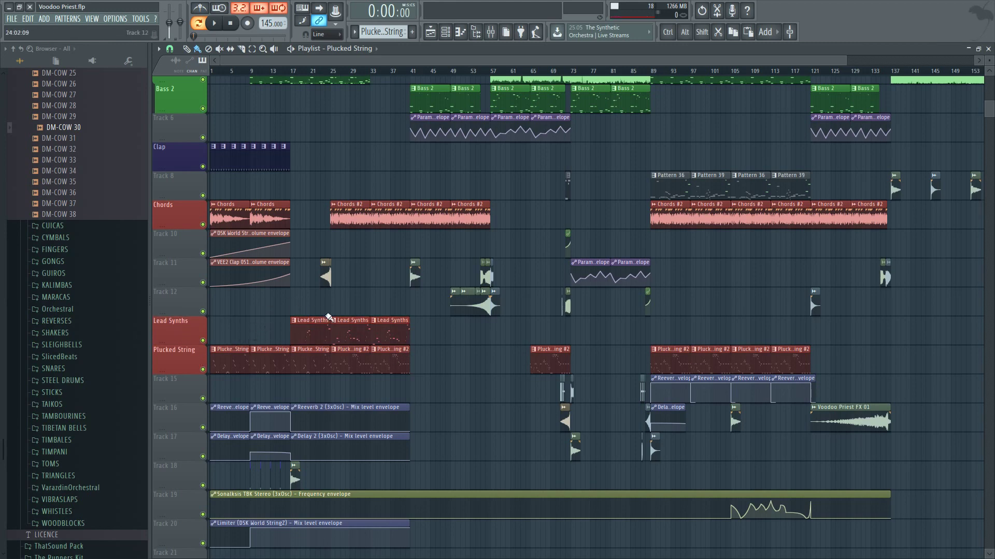
- Move the Chords track down so it sits directly above the Lead Synths track
{"action": "left_click_drag", "start_coordinate": [180, 220], "coordinate": [181, 307]}
{"action": "scroll", "coordinate": [211, 371], "scroll_direction": "up", "scroll_amount": 2}
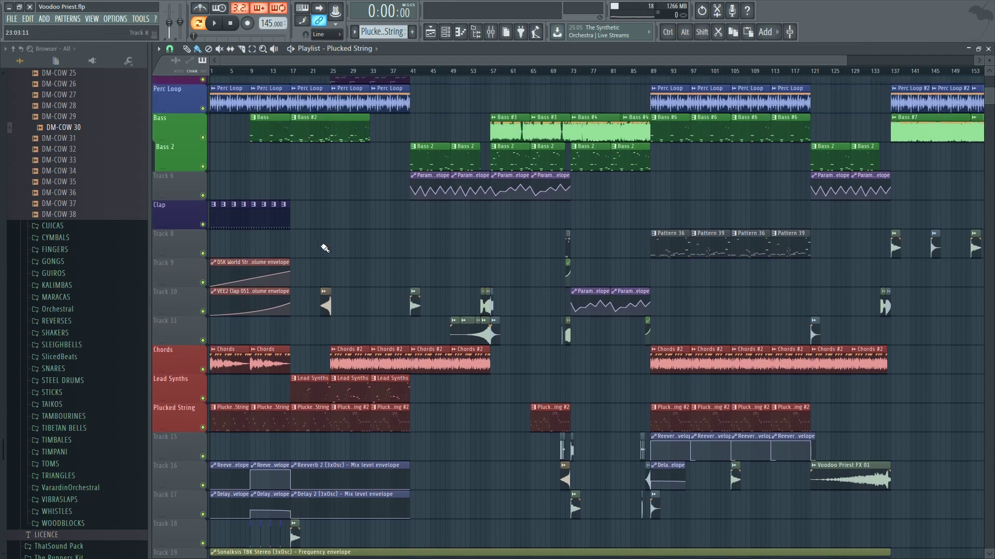
- Examine the remaining unnamed tracks and the short audio clips around bars 71 to 73 on Tracks 11 and 15 to 17
{"action": "scroll", "coordinate": [518, 280], "scroll_direction": "down", "scroll_amount": 2}
{"action": "scroll", "coordinate": [497, 311], "scroll_direction": "down", "scroll_amount": 2}
{"action": "scroll", "coordinate": [441, 342], "scroll_direction": "up", "scroll_amount": 2}
{"action": "scroll", "coordinate": [430, 349], "scroll_direction": "up", "scroll_amount": 1}
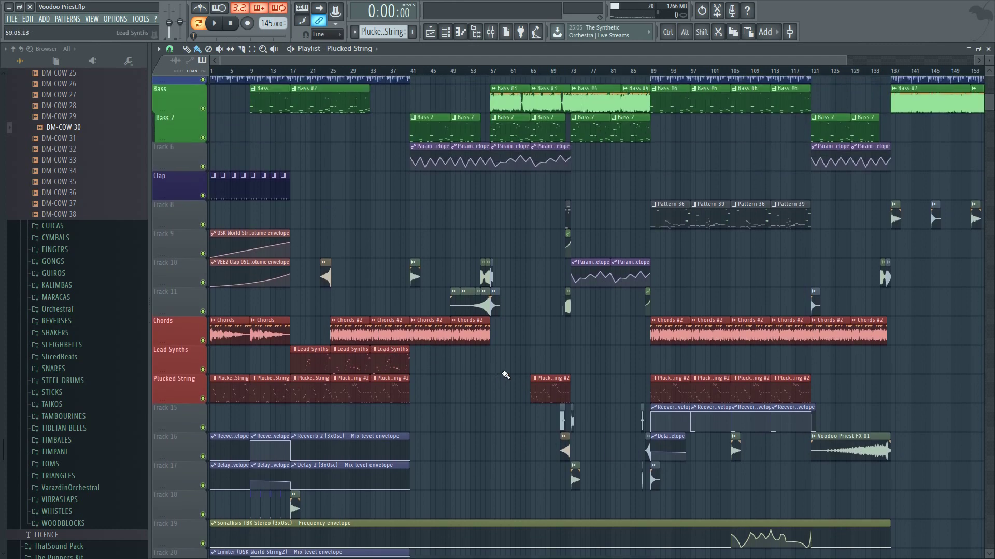
{"action": "scroll", "coordinate": [624, 353], "scroll_direction": "down", "scroll_amount": 3}
{"action": "scroll", "coordinate": [628, 347], "scroll_direction": "down", "scroll_amount": 10}
{"action": "scroll", "coordinate": [632, 344], "scroll_direction": "up", "scroll_amount": 6}
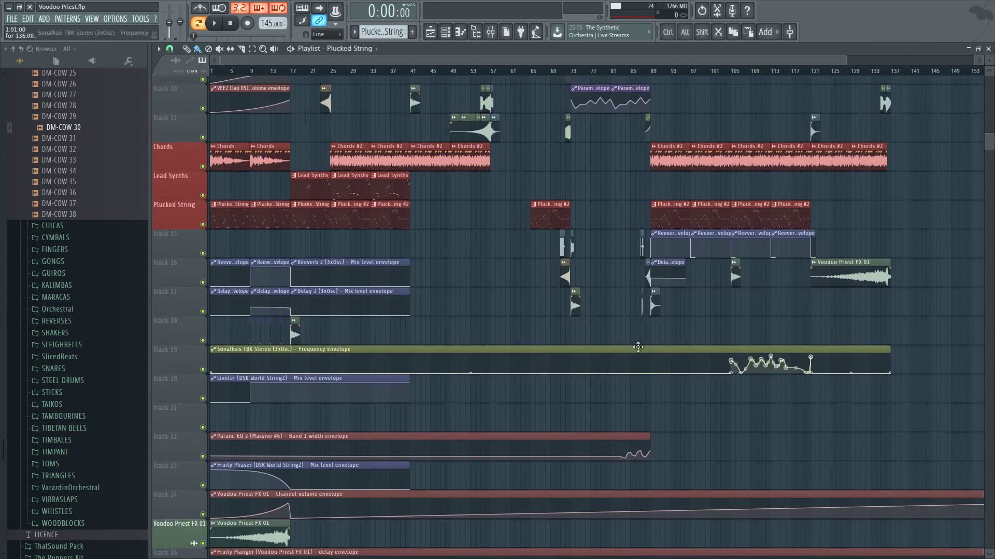
{"action": "scroll", "coordinate": [557, 268], "scroll_direction": "up", "scroll_amount": 6}
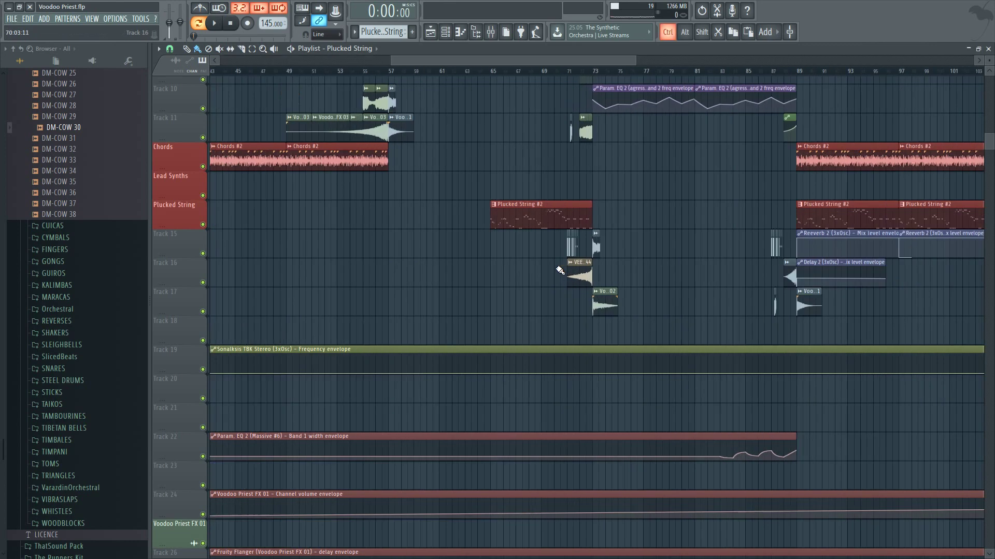
{"action": "scroll", "coordinate": [564, 262], "scroll_direction": "up", "scroll_amount": 4}
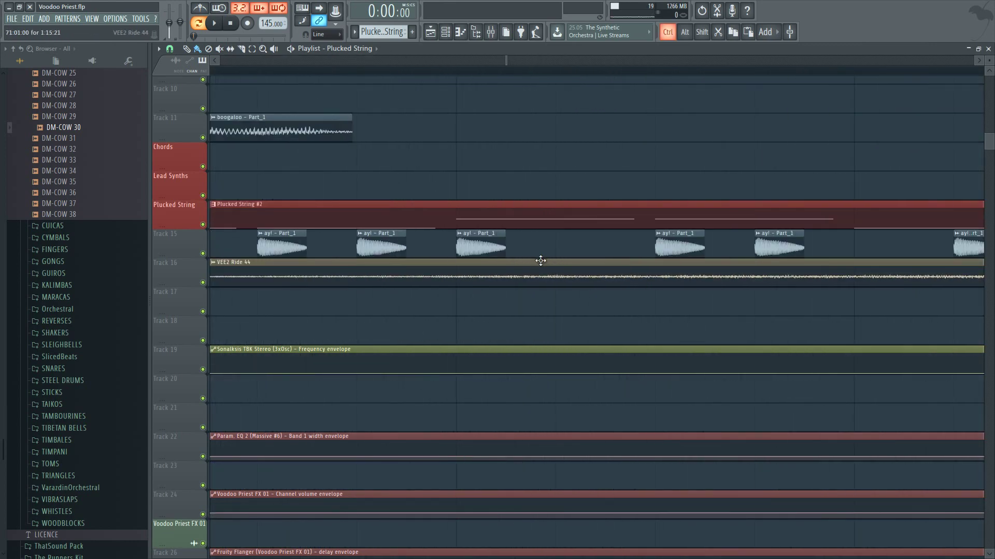
{"action": "scroll", "coordinate": [540, 261], "scroll_direction": "down", "scroll_amount": 3}
{"action": "scroll", "coordinate": [540, 261], "scroll_direction": "down", "scroll_amount": 6}
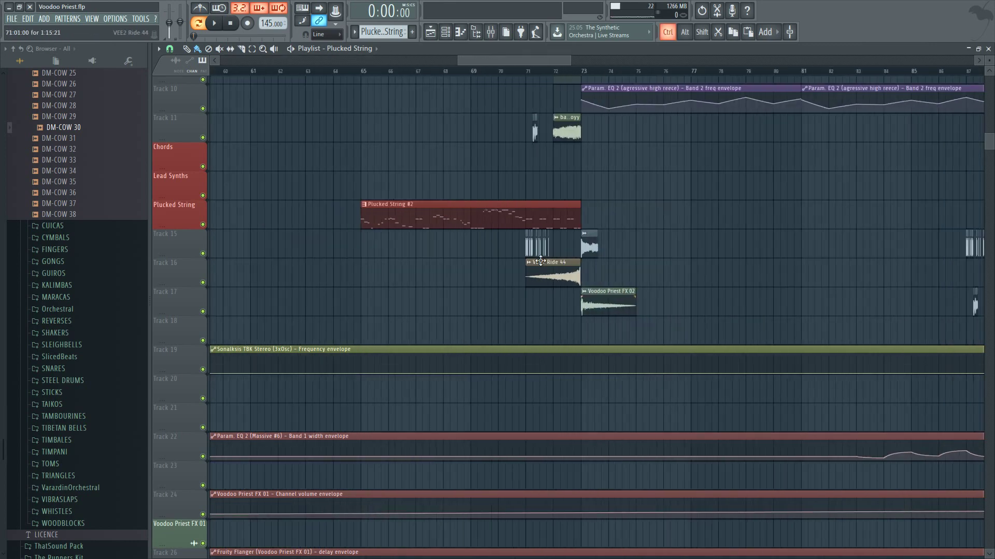
{"action": "scroll", "coordinate": [556, 248], "scroll_direction": "up", "scroll_amount": 3}
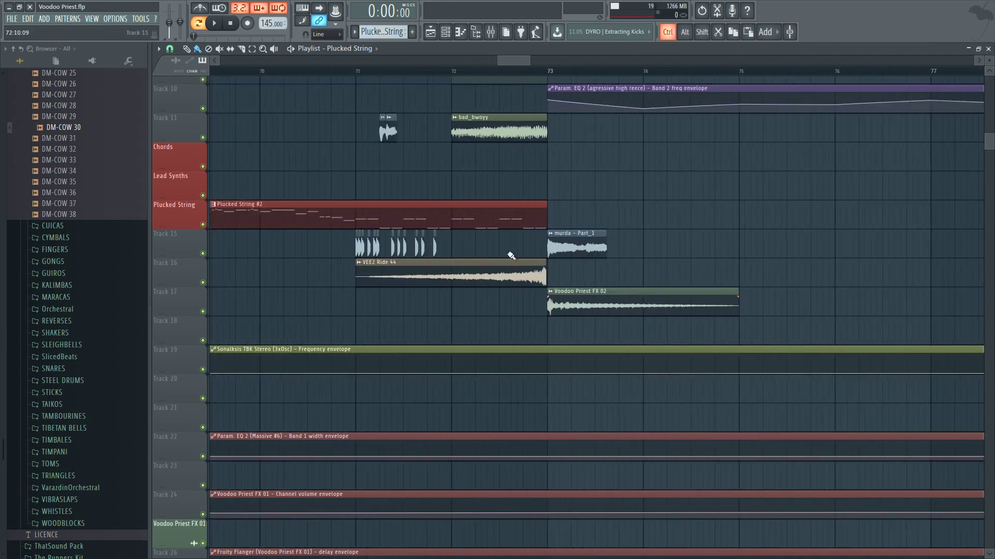
{"action": "scroll", "coordinate": [407, 119], "scroll_direction": "up", "scroll_amount": 4}
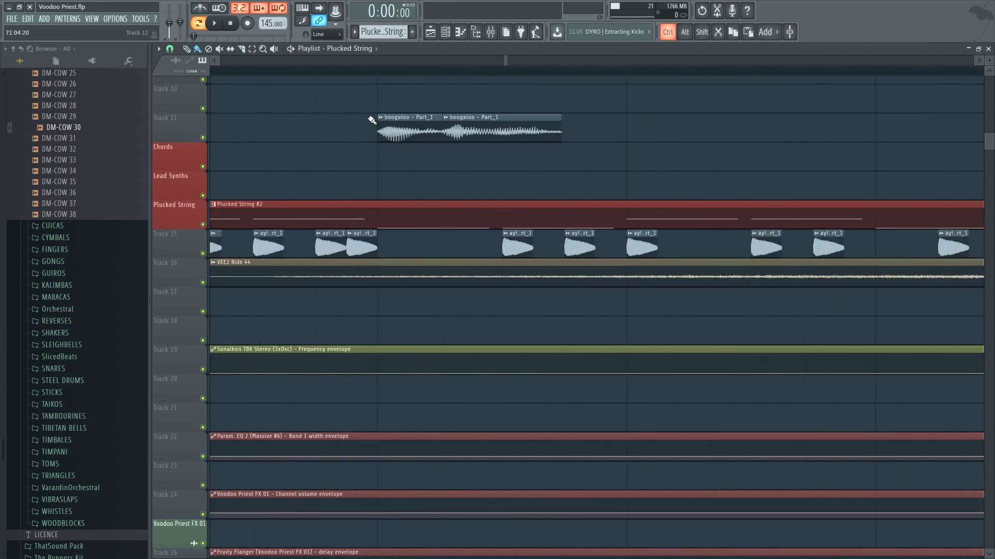
{"action": "left_click_drag", "start_coordinate": [367, 115], "coordinate": [570, 136]}
{"action": "scroll", "coordinate": [570, 134], "scroll_direction": "down", "scroll_amount": 8}
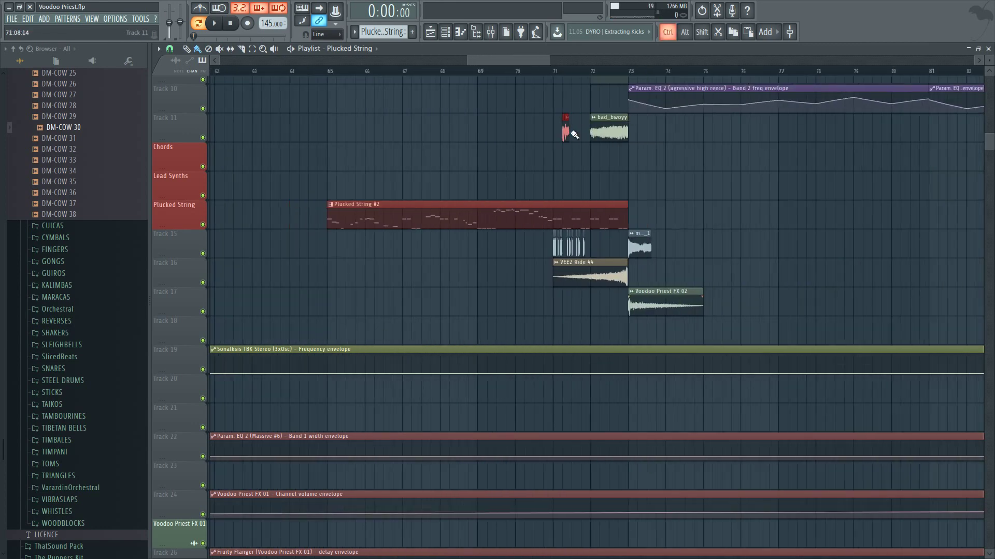
{"action": "scroll", "coordinate": [466, 166], "scroll_direction": "up", "scroll_amount": 4}
{"action": "scroll", "coordinate": [322, 222], "scroll_direction": "up", "scroll_amount": 5}
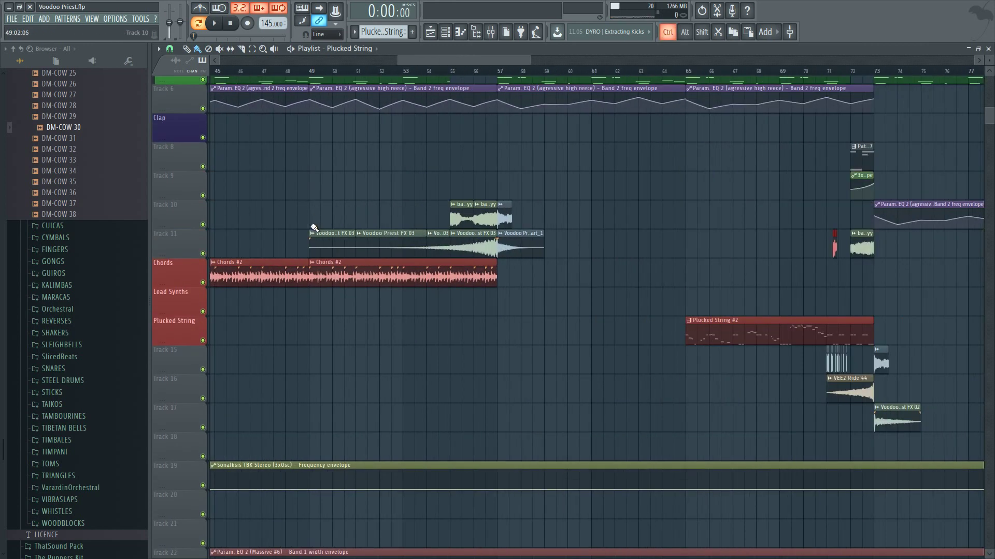
- Insert an empty track above Track 11 and move the Voodoo Priest FX 03 clips at bars 49 to 59 up onto it
{"action": "left_click_drag", "start_coordinate": [296, 233], "coordinate": [575, 246]}
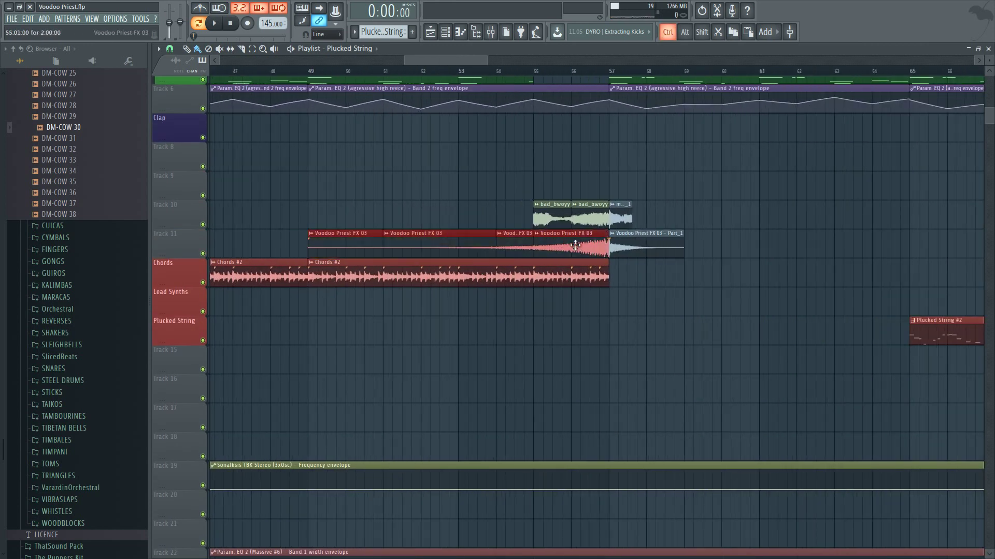
{"action": "left_click_drag", "start_coordinate": [283, 233], "coordinate": [823, 249]}
{"action": "scroll", "coordinate": [755, 244], "scroll_direction": "down", "scroll_amount": 6}
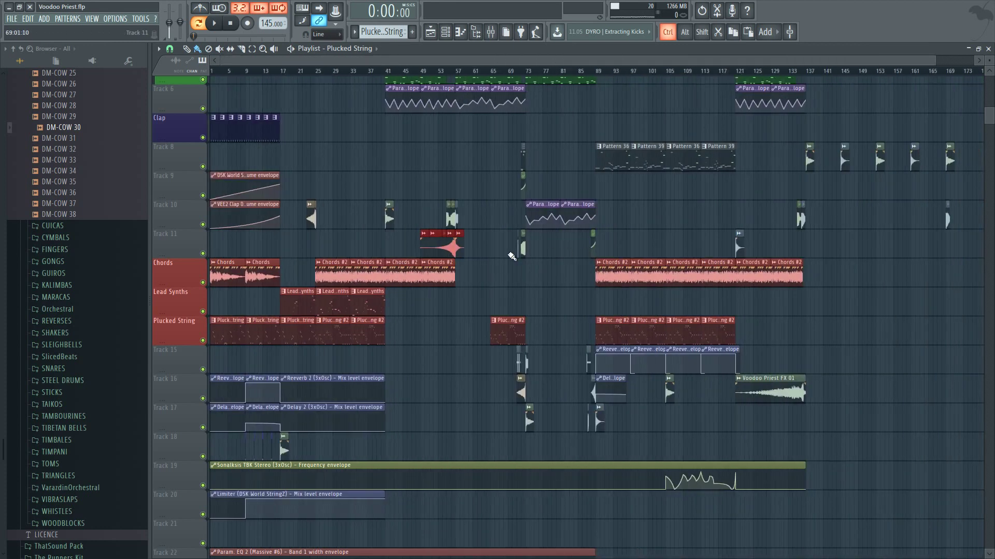
{"action": "left_click", "coordinate": [222, 387]}
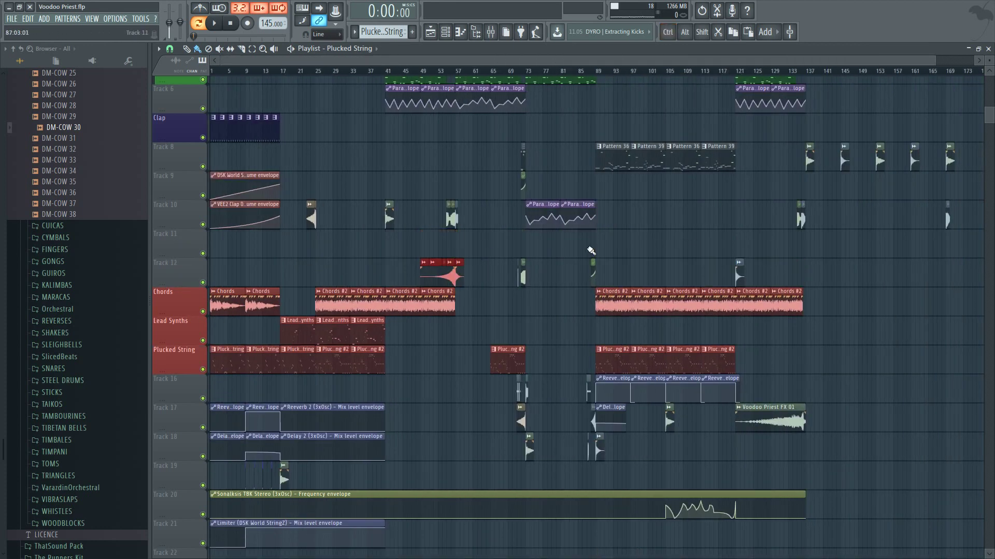
{"action": "key", "text": "shift+Up"}
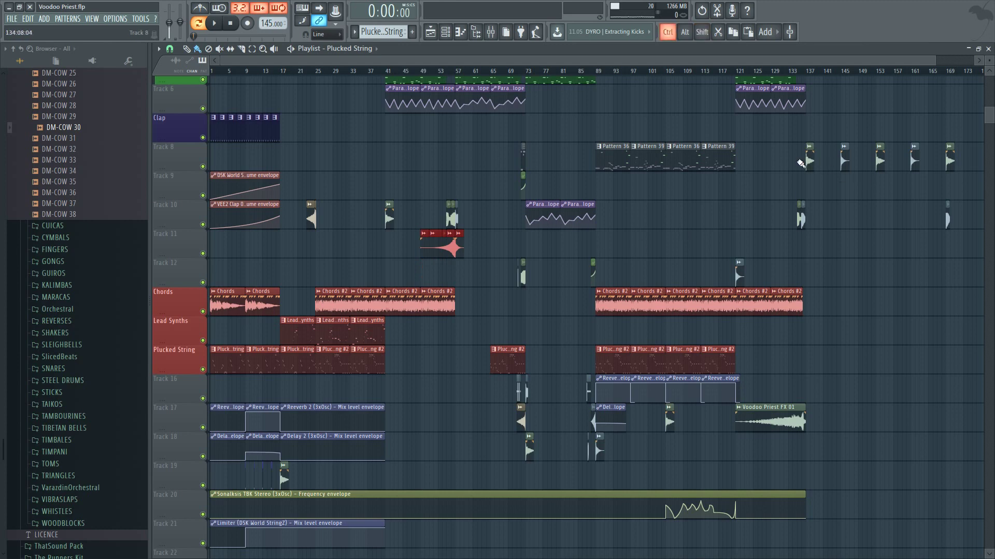
- Move the five FX clips between bars 137 and 169 from Track 8 down to Track 11
{"action": "left_click_drag", "start_coordinate": [784, 147], "coordinate": [987, 159]}
{"action": "key", "text": "shift+Down"}
{"action": "key", "text": "shift+Down"}
{"action": "key", "text": "shift+Down"}
- Move the VEE2 Ride 44 and VEE2 Ride 28 clips around bar 25 from Track 10 down to Track 11
{"action": "scroll", "coordinate": [377, 228], "scroll_direction": "up", "scroll_amount": 10}
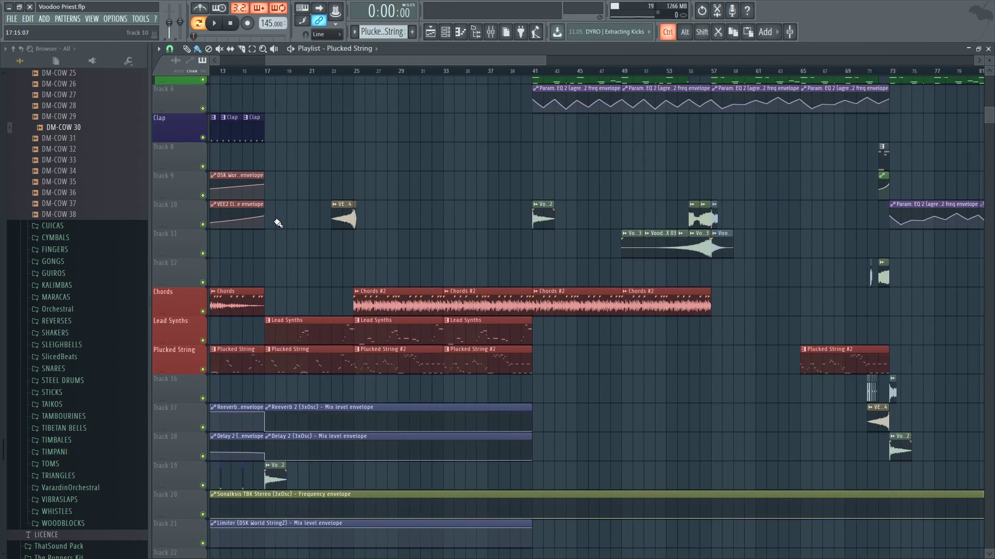
{"action": "left_click_drag", "start_coordinate": [442, 224], "coordinate": [681, 217]}
{"action": "scroll", "coordinate": [682, 217], "scroll_direction": "up", "scroll_amount": 5}
{"action": "scroll", "coordinate": [682, 216], "scroll_direction": "up", "scroll_amount": 3}
{"action": "key", "text": "shift+Down"}
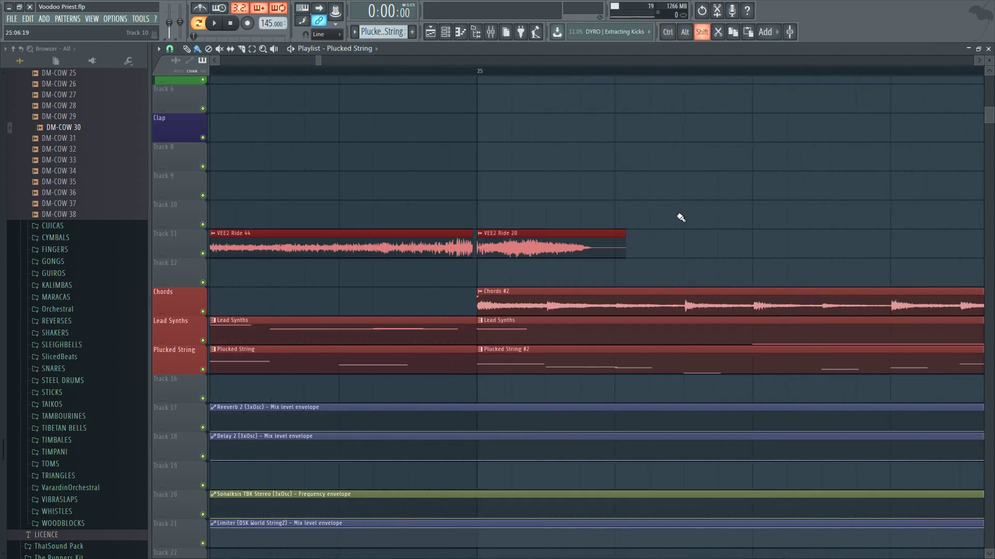
- Move the Voodoo Priest FX 02 clip at bar 41 from Track 10 down to Track 11
{"action": "scroll", "coordinate": [651, 217], "scroll_direction": "down", "scroll_amount": 15}
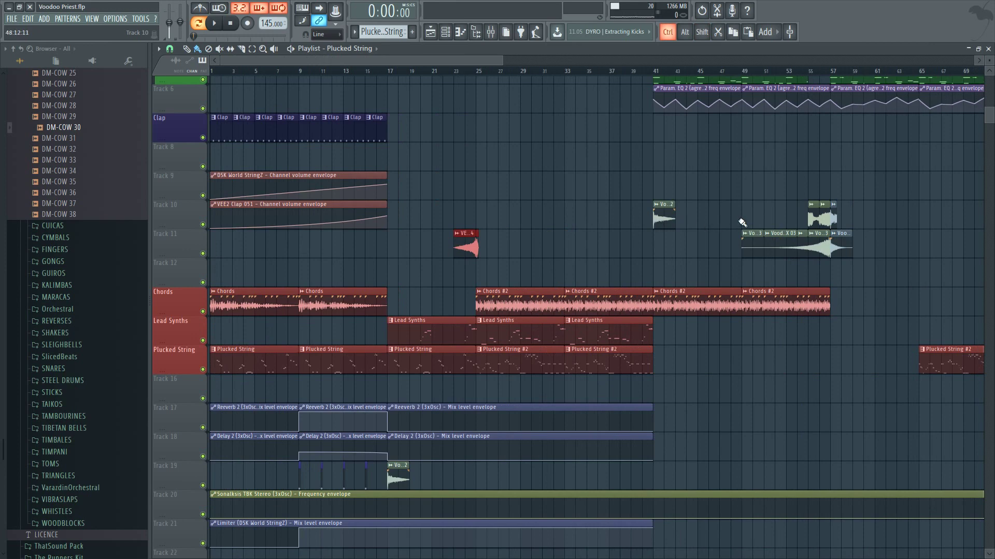
{"action": "scroll", "coordinate": [730, 220], "scroll_direction": "down", "scroll_amount": 3}
{"action": "scroll", "coordinate": [510, 224], "scroll_direction": "up", "scroll_amount": 5}
{"action": "scroll", "coordinate": [303, 222], "scroll_direction": "up", "scroll_amount": 3}
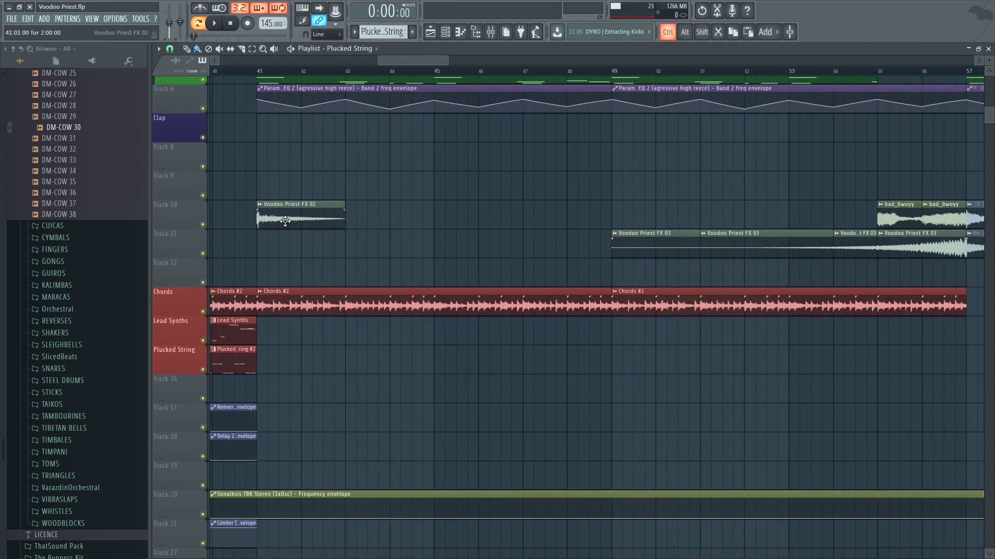
{"action": "scroll", "coordinate": [285, 222], "scroll_direction": "up", "scroll_amount": 3}
{"action": "left_click", "coordinate": [293, 218], "text": "ctrl"}
{"action": "key", "text": "shift+Down"}
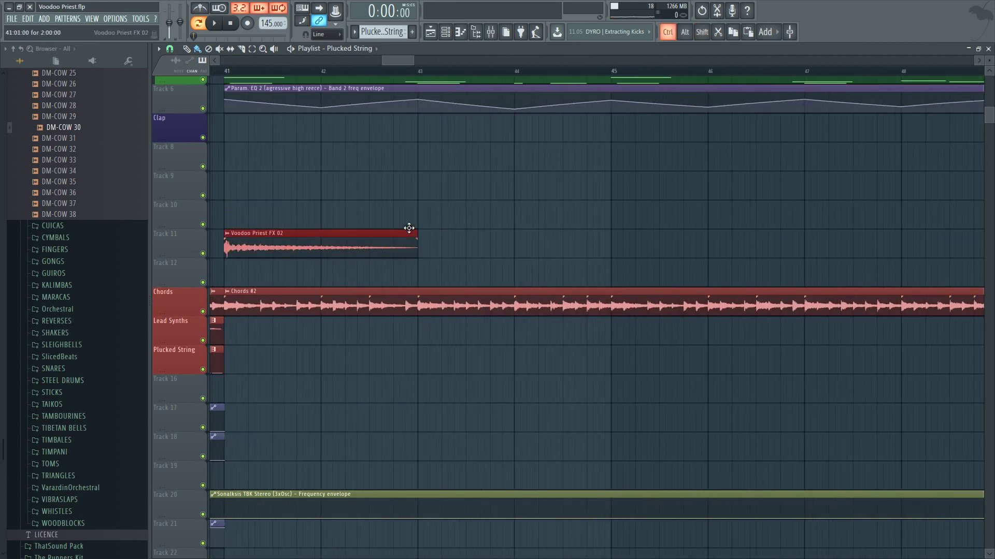
- Examine the short audio clips around bars 71 to 73 and those on Track 11 from bar 137 onward
{"action": "scroll", "coordinate": [409, 228], "scroll_direction": "down", "scroll_amount": 5}
{"action": "scroll", "coordinate": [596, 270], "scroll_direction": "up", "scroll_amount": 6}
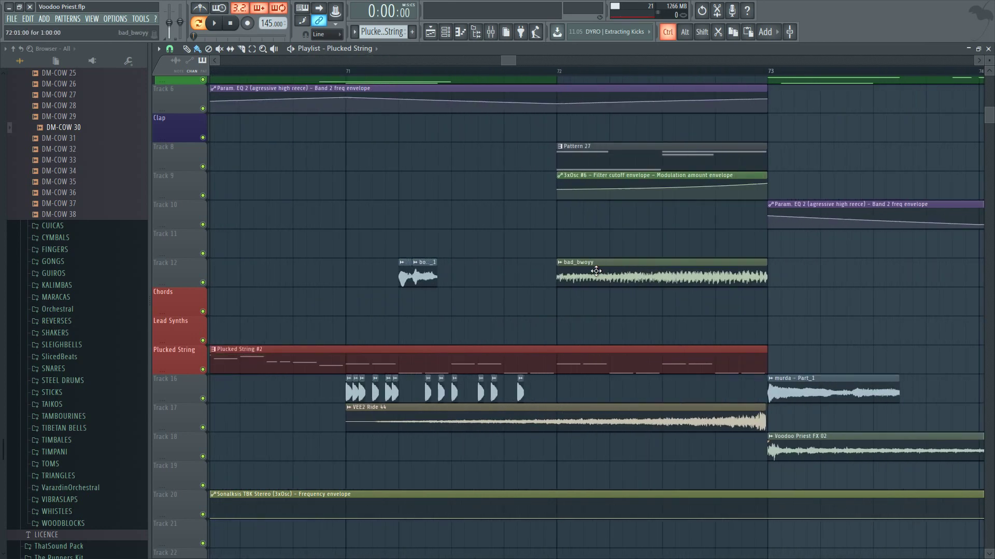
{"action": "scroll", "coordinate": [596, 271], "scroll_direction": "down", "scroll_amount": 6}
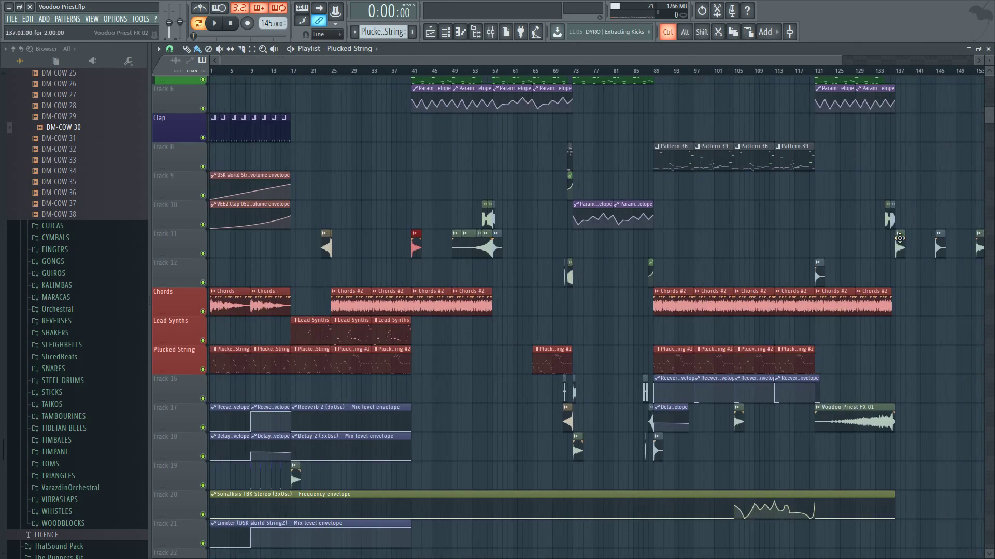
{"action": "scroll", "coordinate": [900, 238], "scroll_direction": "up", "scroll_amount": 6}
{"action": "scroll", "coordinate": [876, 253], "scroll_direction": "down", "scroll_amount": 6}
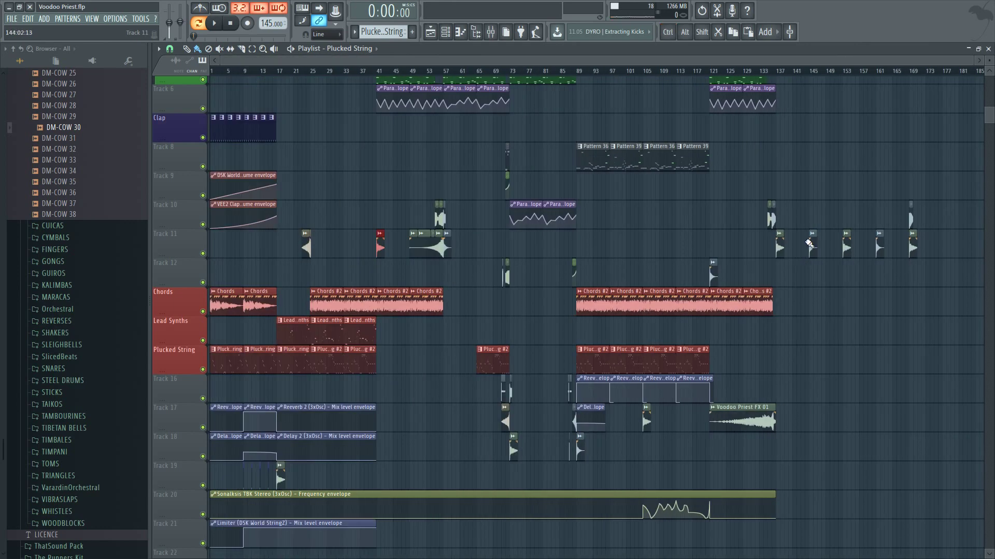
{"action": "scroll", "coordinate": [874, 251], "scroll_direction": "up", "scroll_amount": 2}
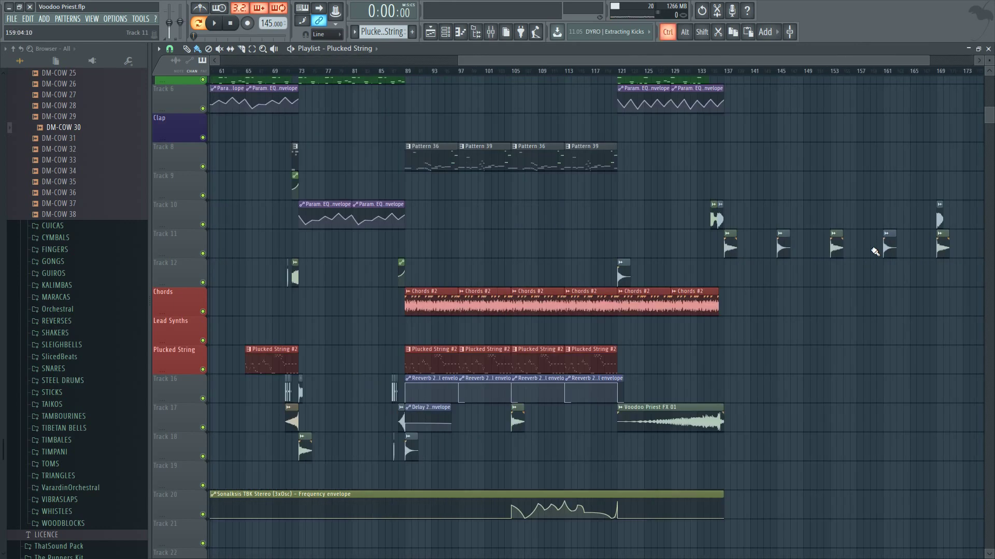
{"action": "scroll", "coordinate": [875, 252], "scroll_direction": "down", "scroll_amount": 2}
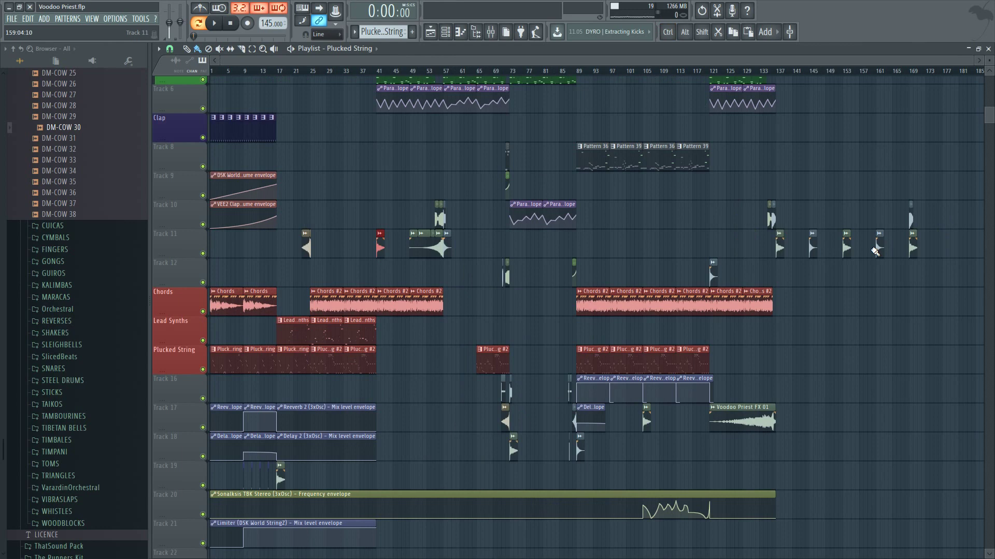
{"action": "scroll", "coordinate": [844, 254], "scroll_direction": "down", "scroll_amount": 3}
- Move the VEE2 Ride 44 clip at bar 71 from Track 17 up to Track 11
{"action": "scroll", "coordinate": [484, 276], "scroll_direction": "up", "scroll_amount": 4}
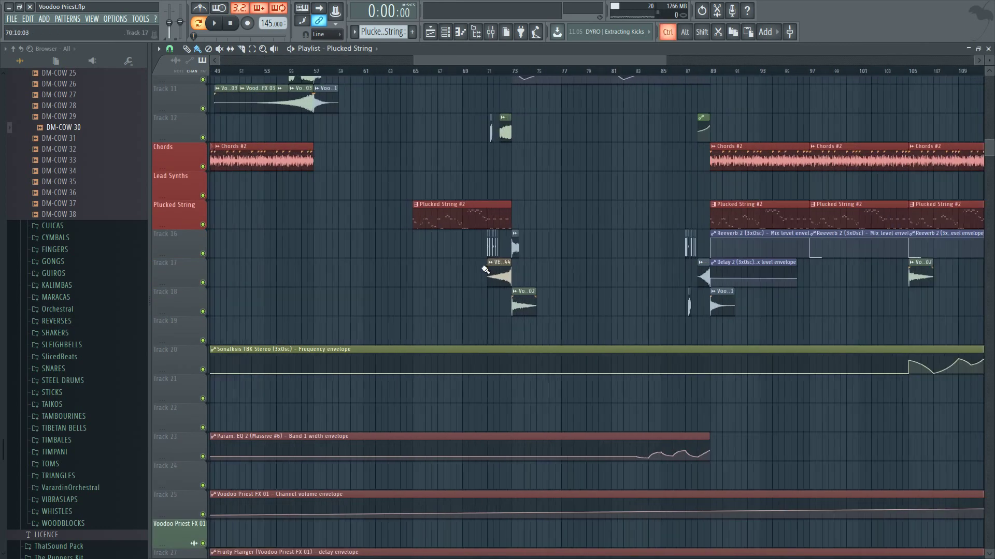
{"action": "scroll", "coordinate": [484, 276], "scroll_direction": "up", "scroll_amount": 1}
{"action": "scroll", "coordinate": [543, 291], "scroll_direction": "up", "scroll_amount": 3}
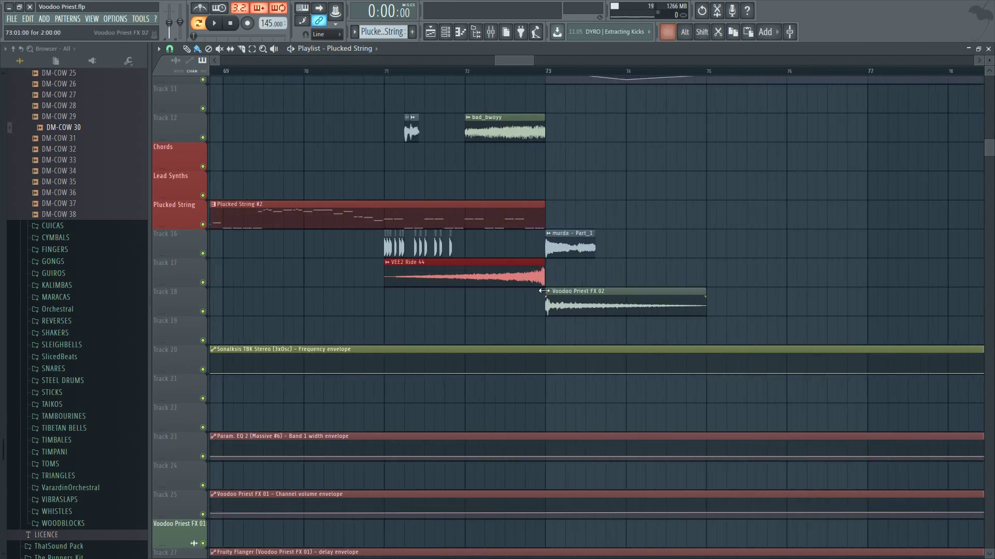
{"action": "scroll", "coordinate": [543, 291], "scroll_direction": "down", "scroll_amount": 4}
{"action": "scroll", "coordinate": [541, 292], "scroll_direction": "up", "scroll_amount": 3}
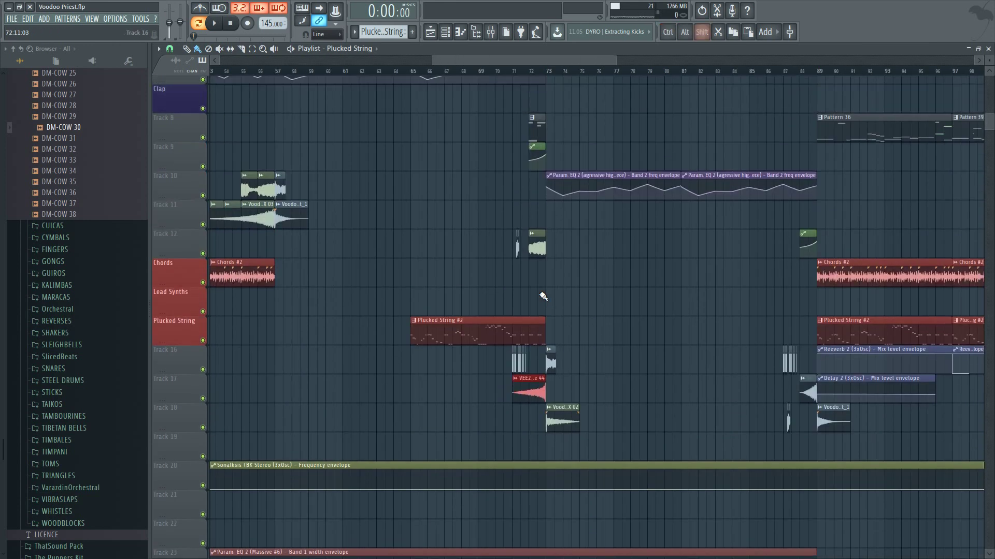
{"action": "key", "text": "shift+Up"}
{"action": "key", "text": "shift+Up"}
{"action": "key", "text": "shift+Up"}
{"action": "key", "text": "shift+Up"}
{"action": "key", "text": "shift+Up"}
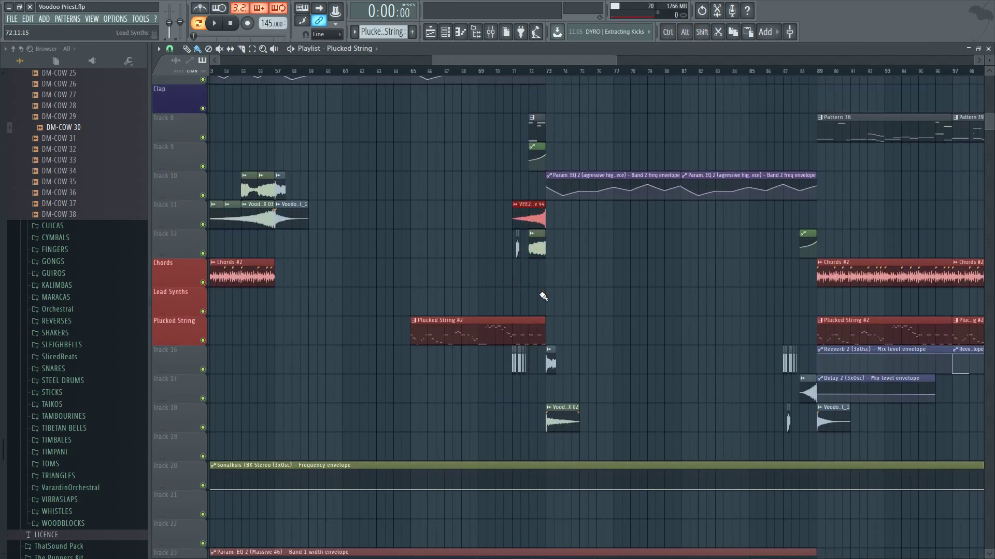
- Move the Voodoo Priest FX 02 clip at bar 73 from Track 18 up to Track 11
{"action": "left_click_drag", "start_coordinate": [513, 427], "coordinate": [585, 405]}
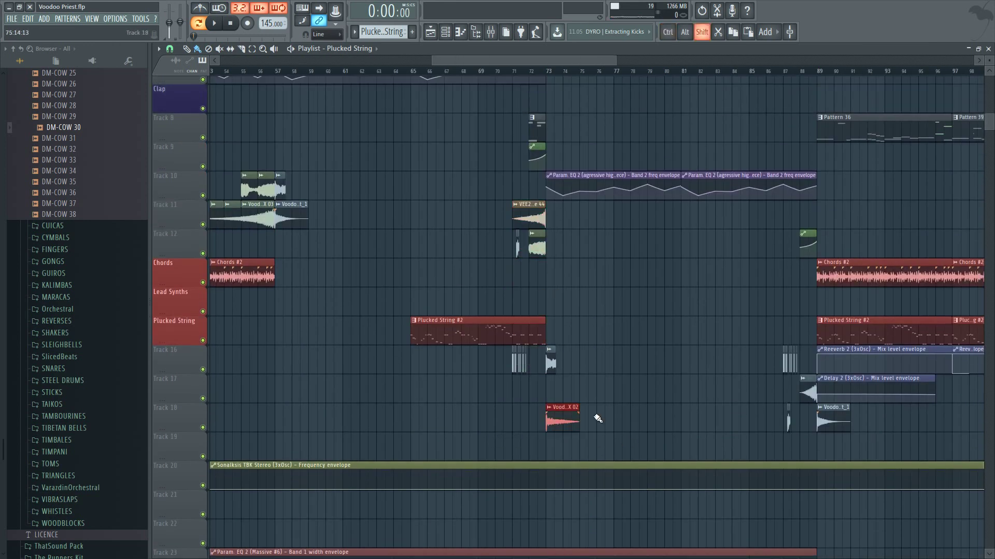
{"action": "key", "text": "shift+Up"}
{"action": "key", "text": "shift+Up"}
{"action": "key", "text": "shift+Up"}
{"action": "key", "text": "shift+Up"}
{"action": "key", "text": "shift+Up"}
{"action": "key", "text": "shift+Up"}
{"action": "key", "text": "shift+Up"}
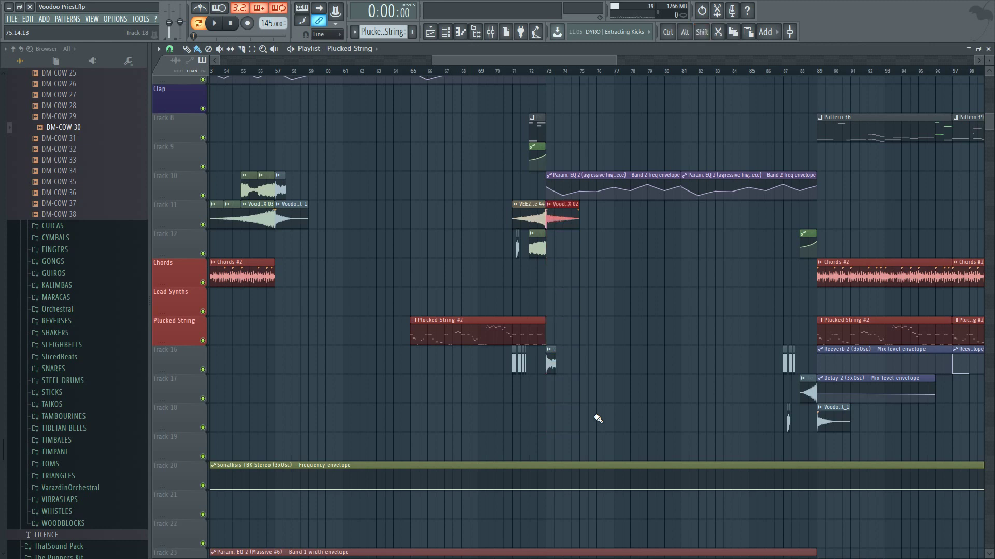
- Move the Voodoo Priest FX 03 - Part_1 clip at bar 89 from Track 18 up to Track 11
{"action": "scroll", "coordinate": [534, 257], "scroll_direction": "up", "scroll_amount": 4}
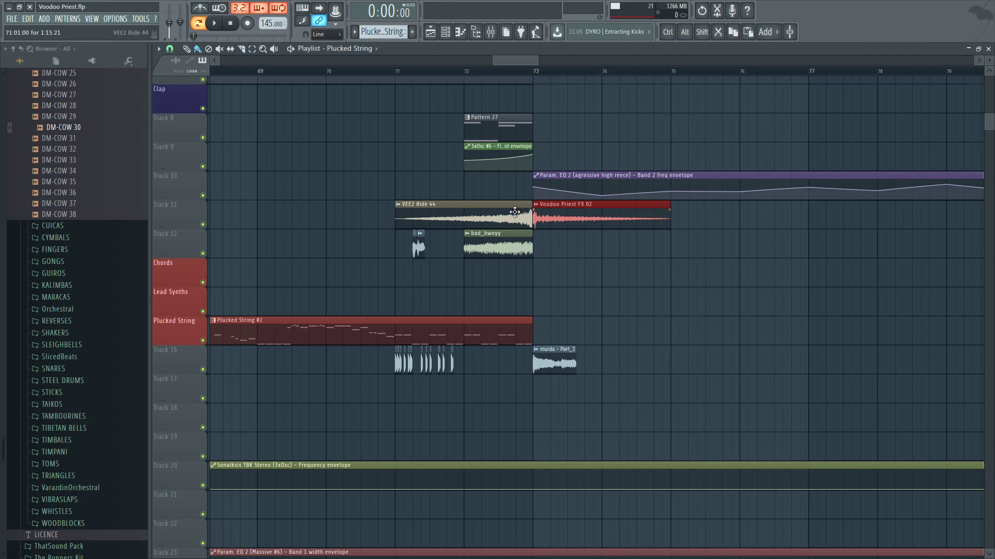
{"action": "scroll", "coordinate": [450, 249], "scroll_direction": "down", "scroll_amount": 4}
{"action": "scroll", "coordinate": [518, 233], "scroll_direction": "up", "scroll_amount": 3}
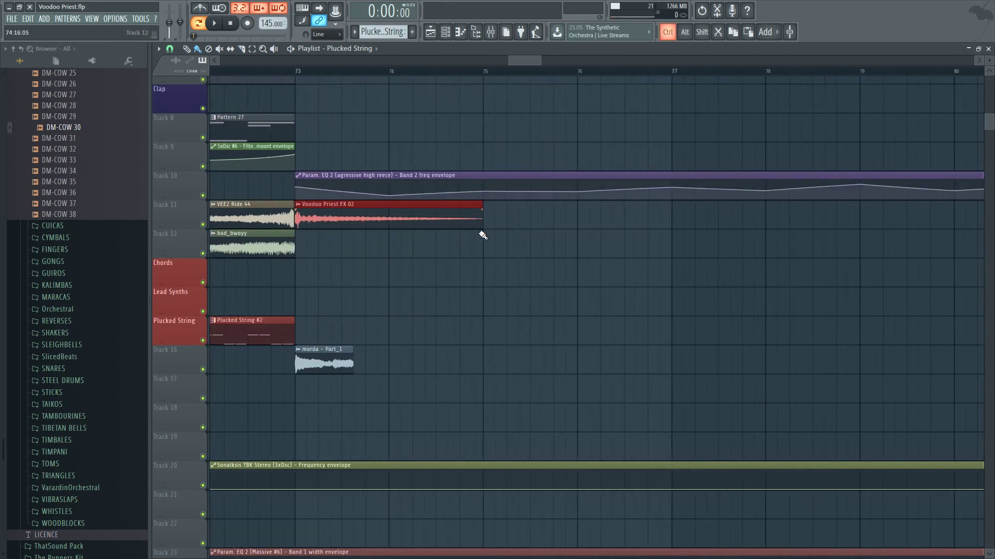
{"action": "scroll", "coordinate": [644, 310], "scroll_direction": "down", "scroll_amount": 4}
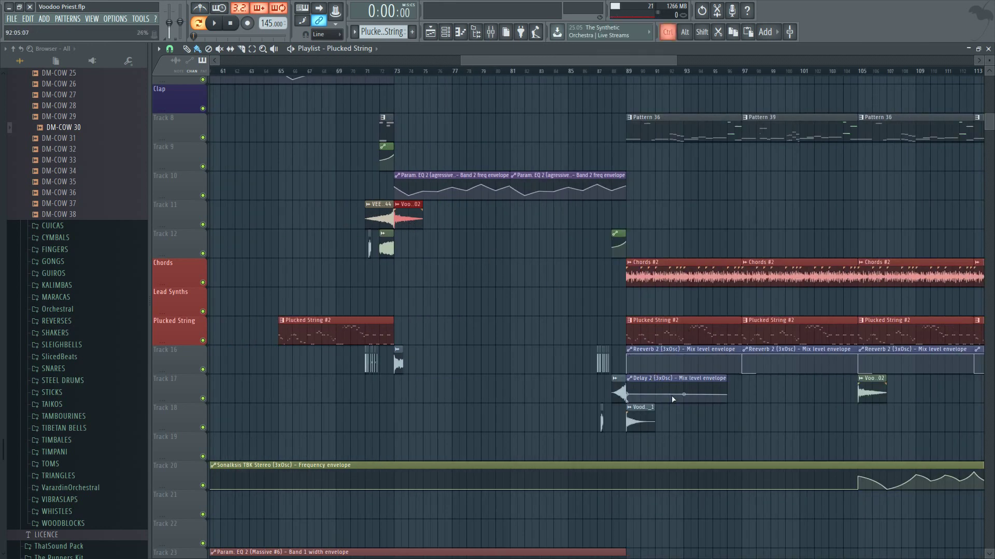
{"action": "scroll", "coordinate": [644, 310], "scroll_direction": "up", "scroll_amount": 3}
{"action": "left_click_drag", "start_coordinate": [662, 405], "coordinate": [498, 435]}
{"action": "scroll", "coordinate": [517, 437], "scroll_direction": "down", "scroll_amount": 2}
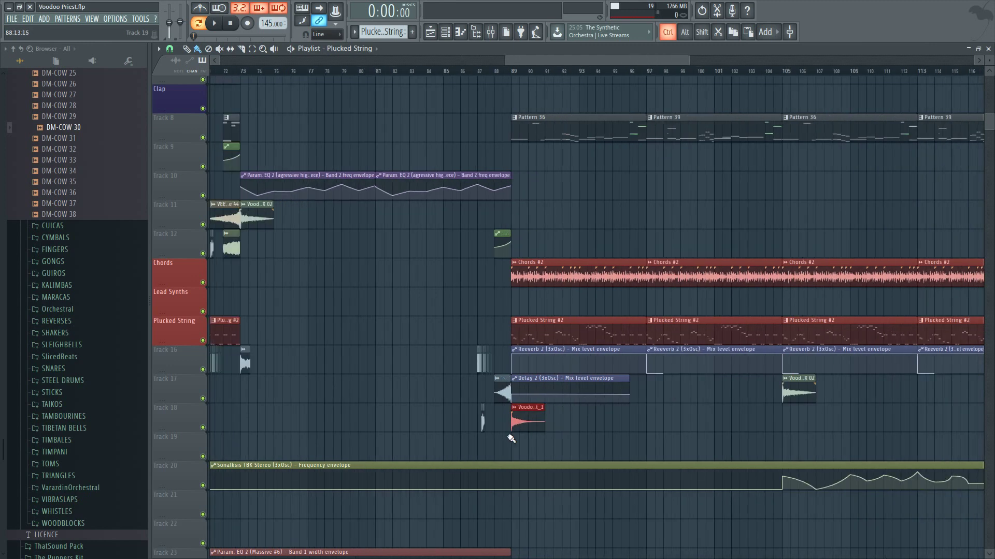
{"action": "scroll", "coordinate": [518, 441], "scroll_direction": "up", "scroll_amount": 4}
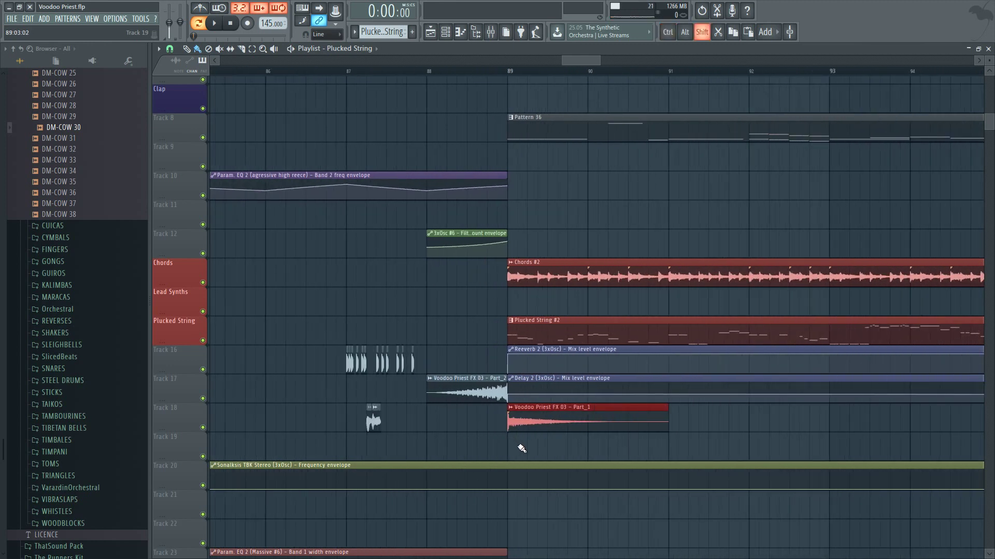
{"action": "key", "text": "shift+Up"}
{"action": "key", "text": "shift+Up"}
{"action": "key", "text": "shift+Up"}
{"action": "key", "text": "shift+Up"}
{"action": "key", "text": "shift+Up"}
{"action": "key", "text": "shift+Up"}
{"action": "key", "text": "shift+Up"}
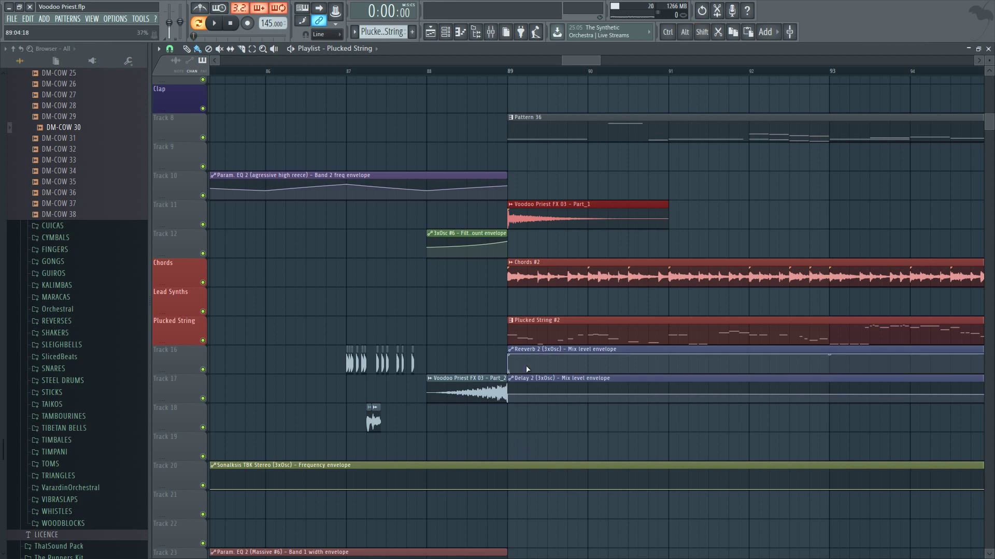
- Move the Voodoo Priest FX 03 - Part_2 clip at bar 88 from Track 17 up to Track 11
{"action": "left_click_drag", "start_coordinate": [468, 355], "coordinate": [513, 418]}
{"action": "left_click_drag", "start_coordinate": [435, 366], "coordinate": [498, 430]}
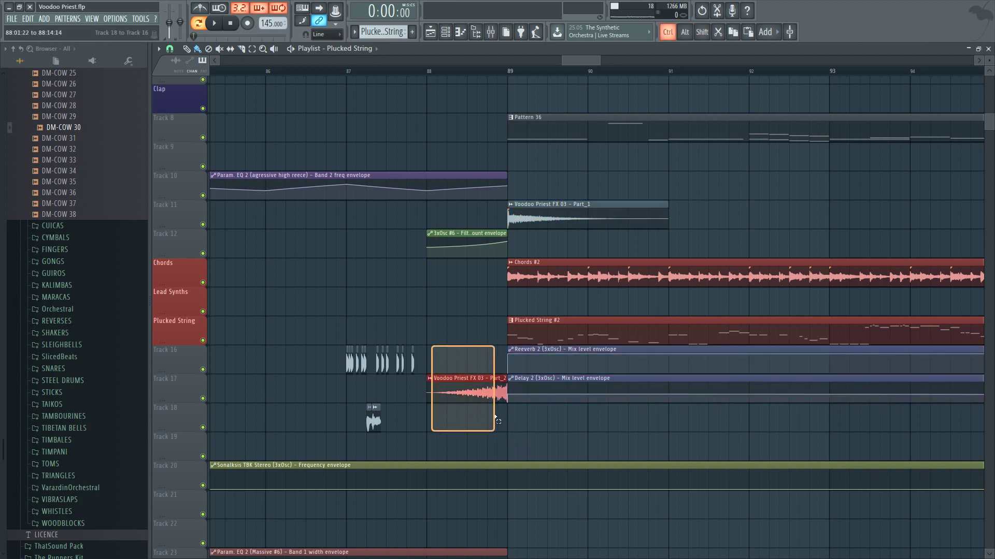
{"action": "key", "text": "shift+Up"}
{"action": "key", "text": "shift+Up"}
{"action": "key", "text": "shift+Up"}
{"action": "key", "text": "shift+Up"}
{"action": "key", "text": "shift+Up"}
{"action": "key", "text": "shift+Up"}
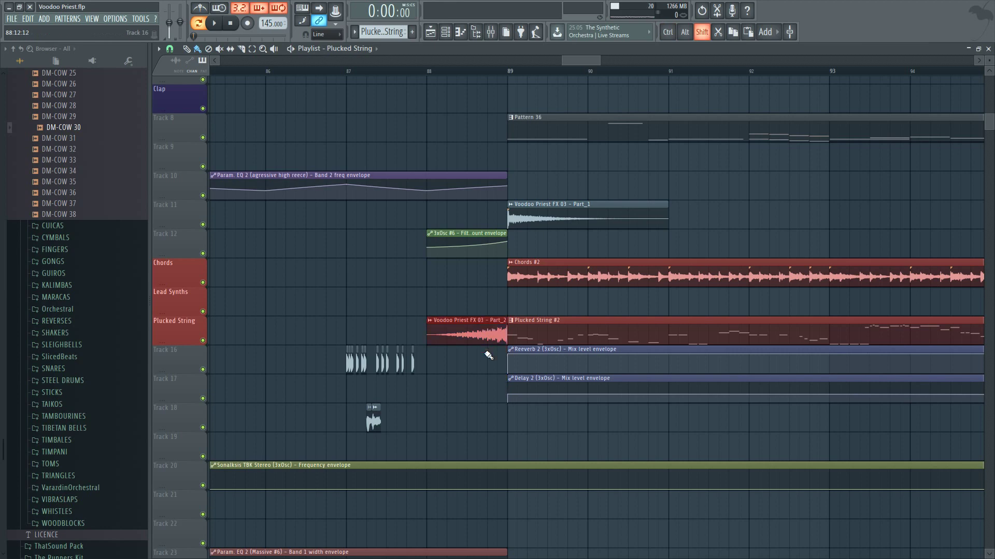
{"action": "scroll", "coordinate": [536, 305], "scroll_direction": "down", "scroll_amount": 5}
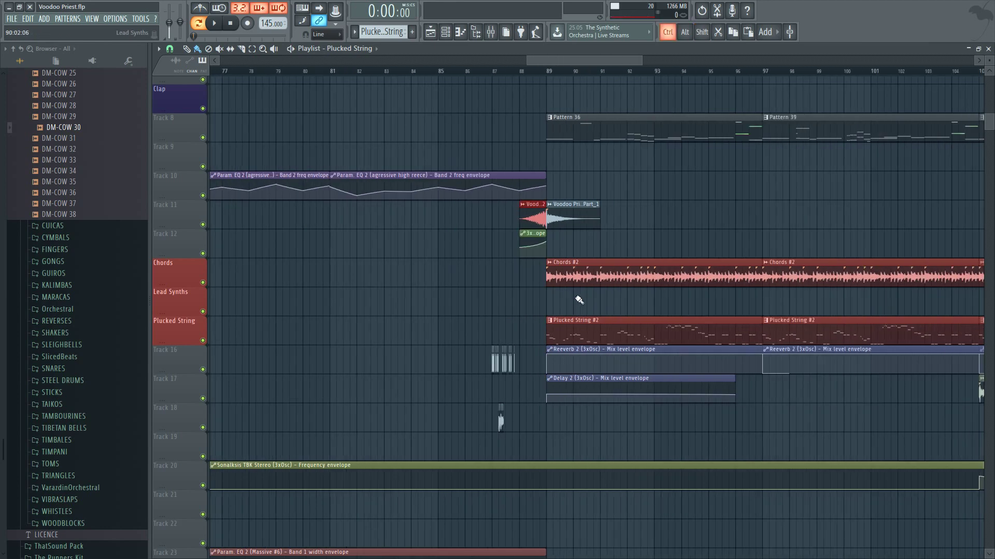
- Move the Voodoo Priest FX 02 clip at bar 105 from Track 17 up to Track 12
{"action": "scroll", "coordinate": [404, 407], "scroll_direction": "up", "scroll_amount": 3}
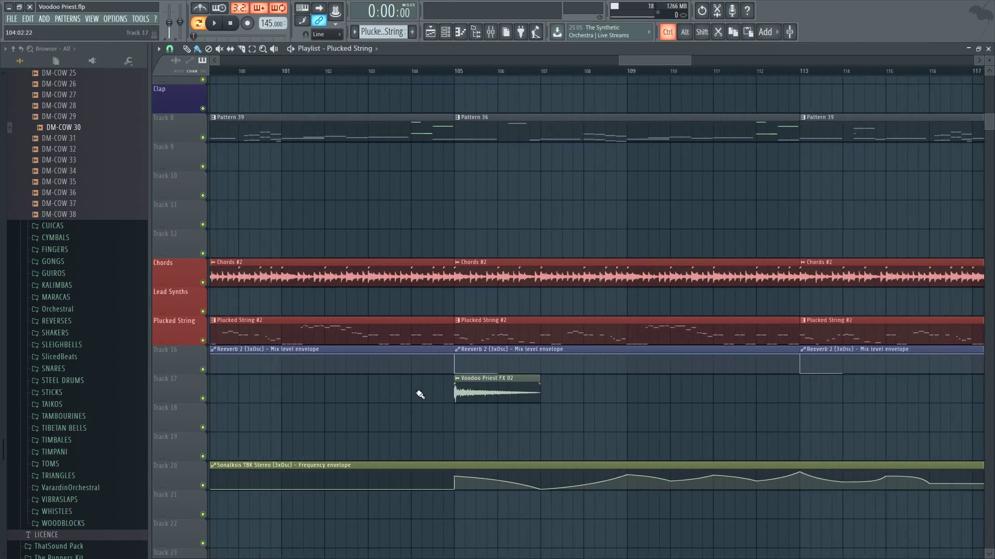
{"action": "left_click_drag", "start_coordinate": [415, 395], "coordinate": [584, 399]}
{"action": "key", "text": "shift+Up"}
{"action": "key", "text": "shift+Up"}
{"action": "key", "text": "shift+Up"}
{"action": "key", "text": "shift+Up"}
{"action": "key", "text": "shift+Up"}
{"action": "scroll", "coordinate": [584, 400], "scroll_direction": "down", "scroll_amount": 4}
{"action": "scroll", "coordinate": [896, 223], "scroll_direction": "down", "scroll_amount": 5}
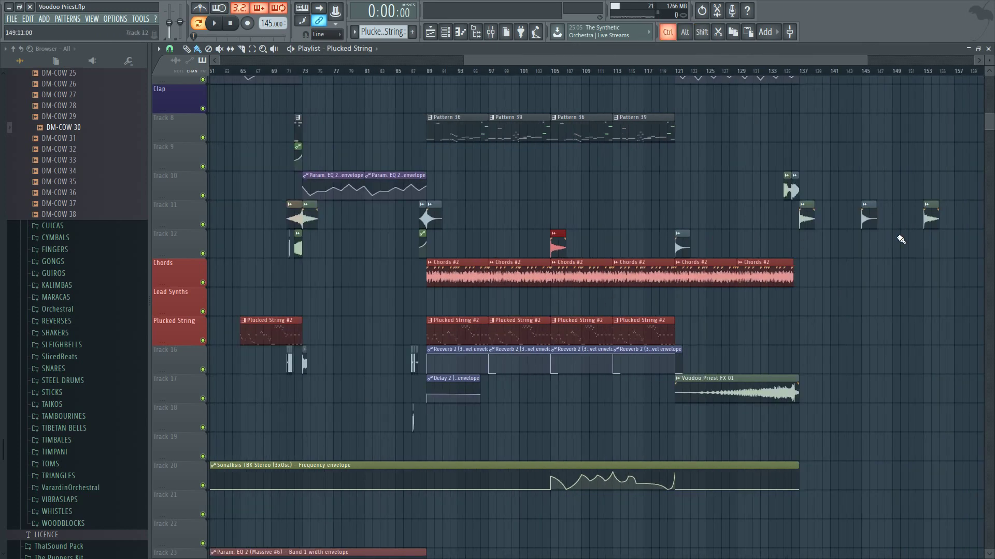
- Move the two Voodoo Priest FX clips at bars 105 and 121 from Track 12 up to Track 10
{"action": "scroll", "coordinate": [717, 263], "scroll_direction": "down", "scroll_amount": 4}
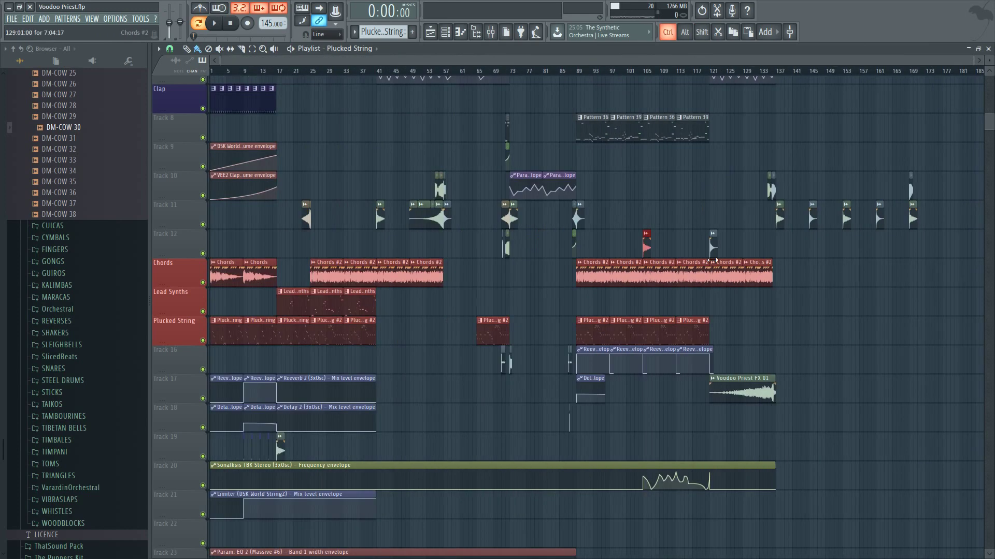
{"action": "scroll", "coordinate": [395, 248], "scroll_direction": "up", "scroll_amount": 12}
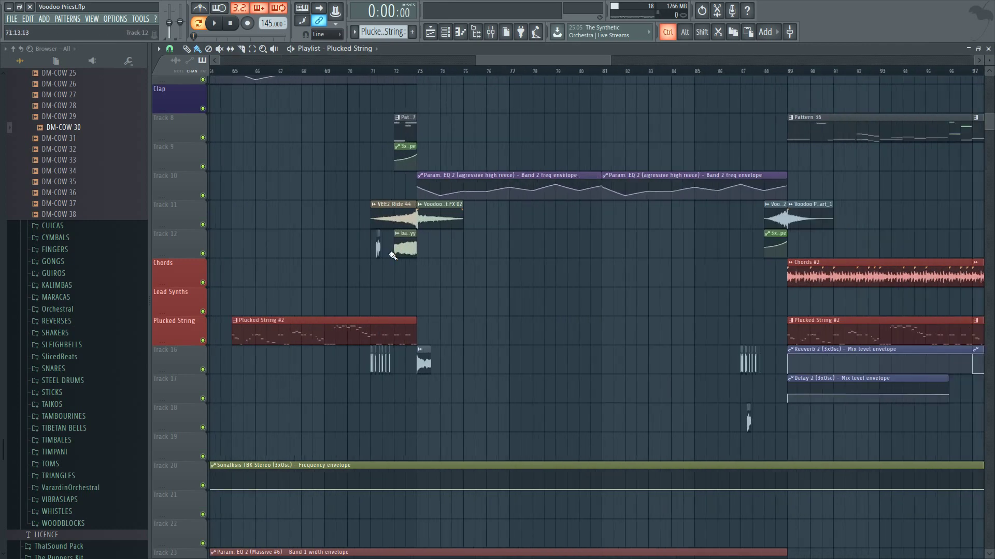
{"action": "scroll", "coordinate": [394, 251], "scroll_direction": "down", "scroll_amount": 8}
{"action": "scroll", "coordinate": [833, 239], "scroll_direction": "up", "scroll_amount": 6}
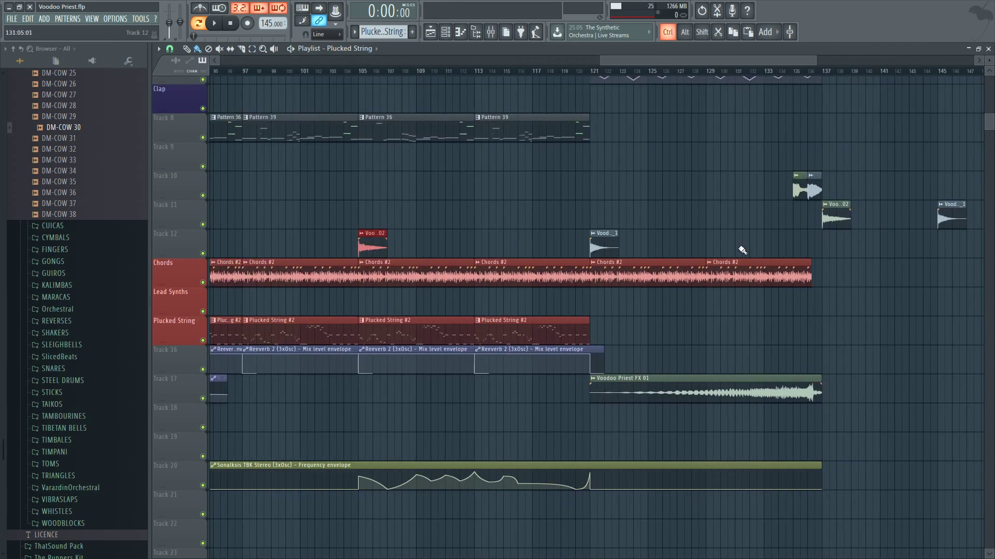
{"action": "left_click_drag", "start_coordinate": [650, 247], "coordinate": [262, 217]}
{"action": "key", "text": "shift+Up"}
{"action": "key", "text": "shift+Up"}
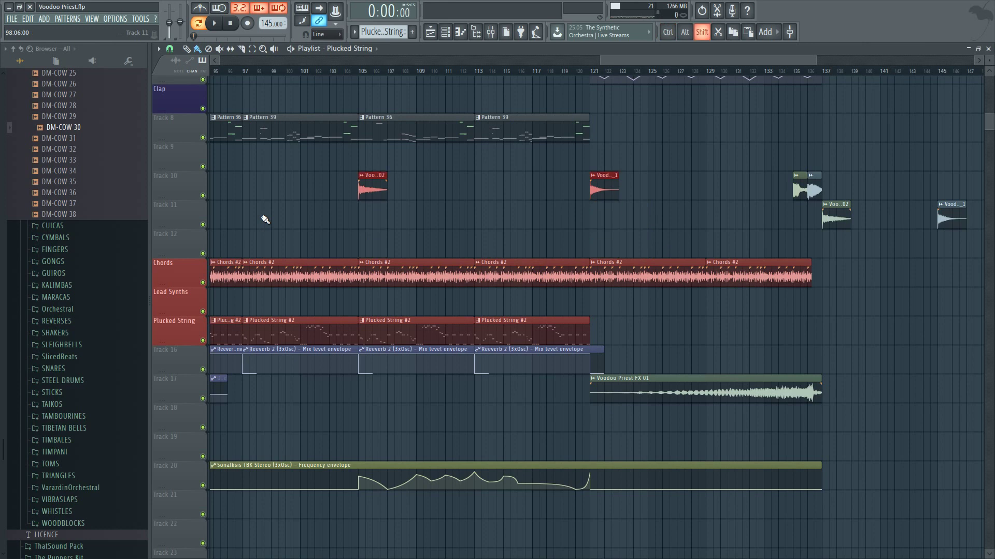
- Move the two selected Voodoo Priest FX clips at bars 105 and 121 from Track 10 down to Track 11
{"action": "key", "text": "shift+Down"}
{"action": "scroll", "coordinate": [265, 220], "scroll_direction": "down", "scroll_amount": 5}
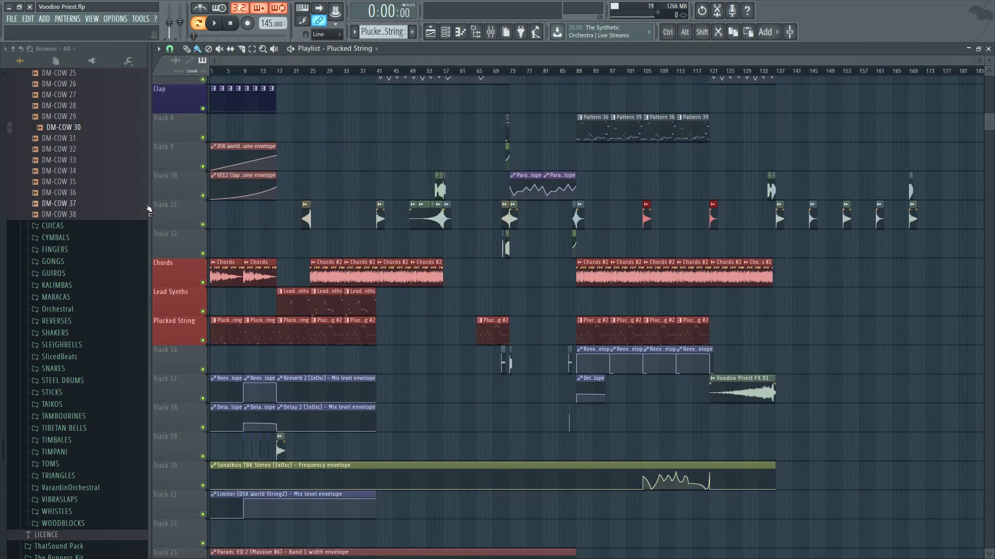
- Rename Track 11 as SFX and colour it purple
{"action": "double_click", "coordinate": [172, 209]}
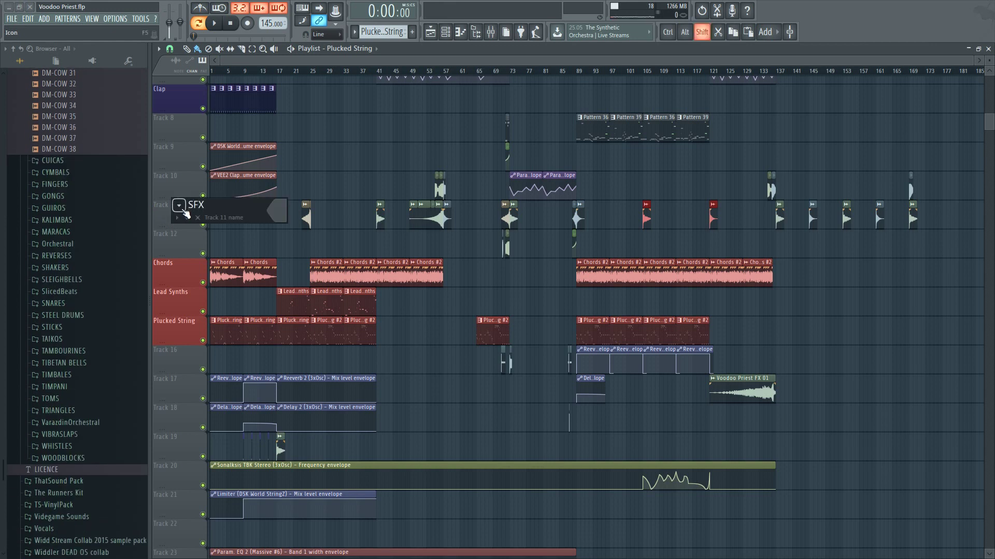
{"action": "left_click", "coordinate": [276, 210]}
{"action": "left_click", "coordinate": [386, 241]}
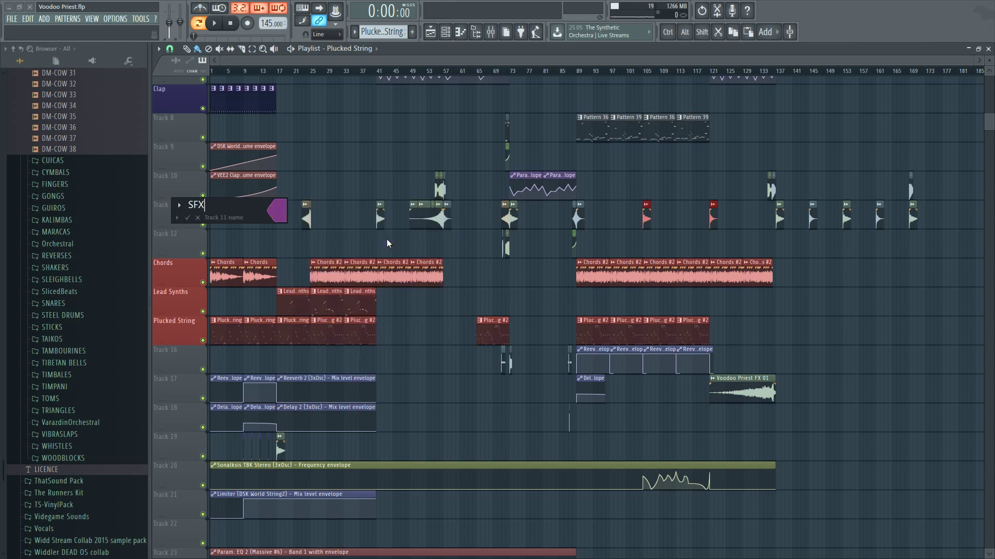
{"action": "key", "text": "Return"}
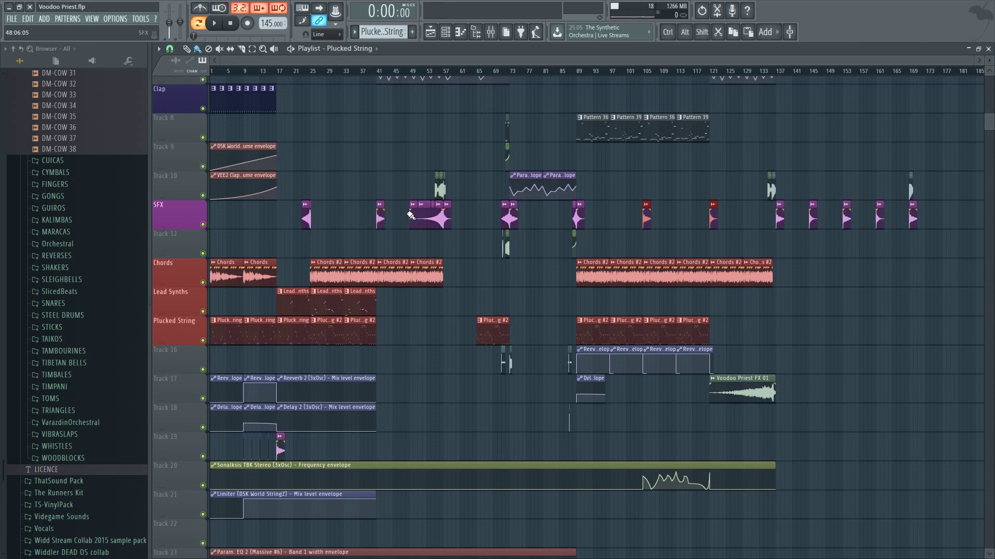
- Open Pattern 36 at bar 89 on Track 8 and check which channels contain its notes
{"action": "scroll", "coordinate": [445, 213], "scroll_direction": "up", "scroll_amount": 5}
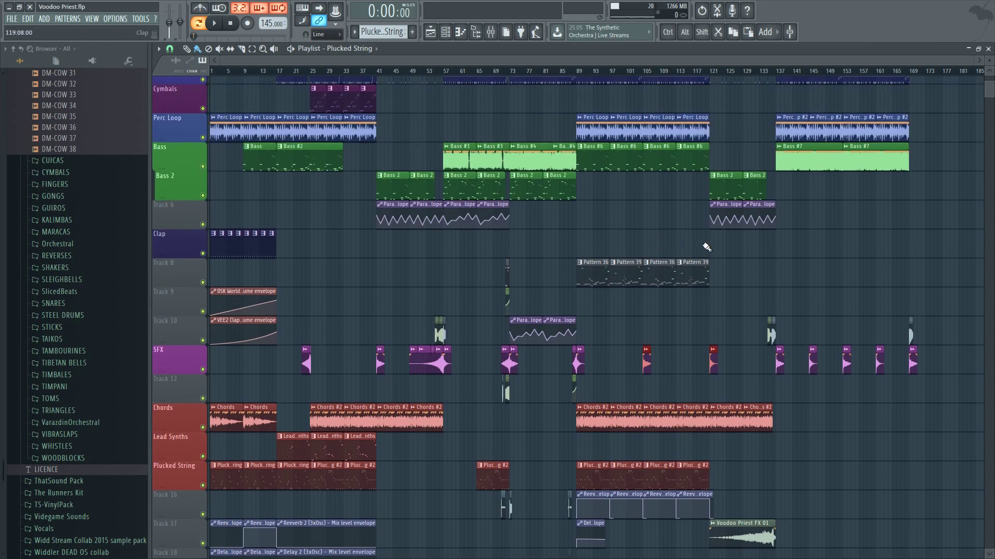
{"action": "scroll", "coordinate": [599, 279], "scroll_direction": "up", "scroll_amount": 8}
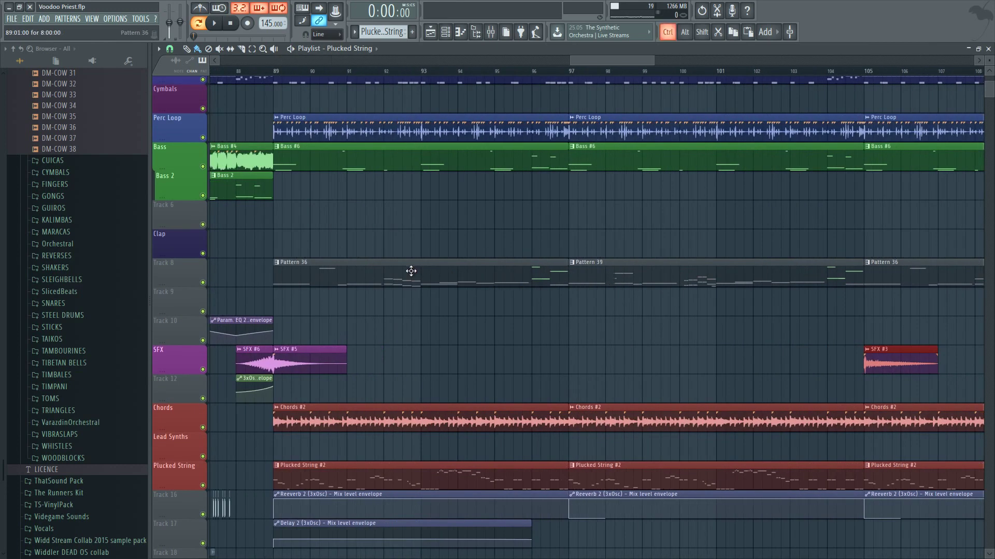
{"action": "double_click", "coordinate": [386, 279]}
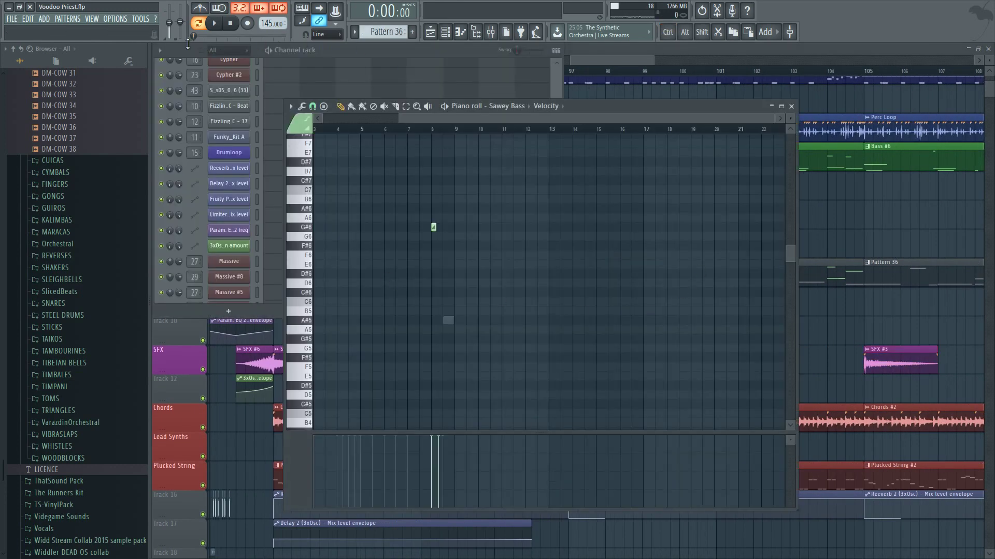
{"action": "left_click", "coordinate": [395, 44]}
{"action": "scroll", "coordinate": [398, 238], "scroll_direction": "down", "scroll_amount": 10}
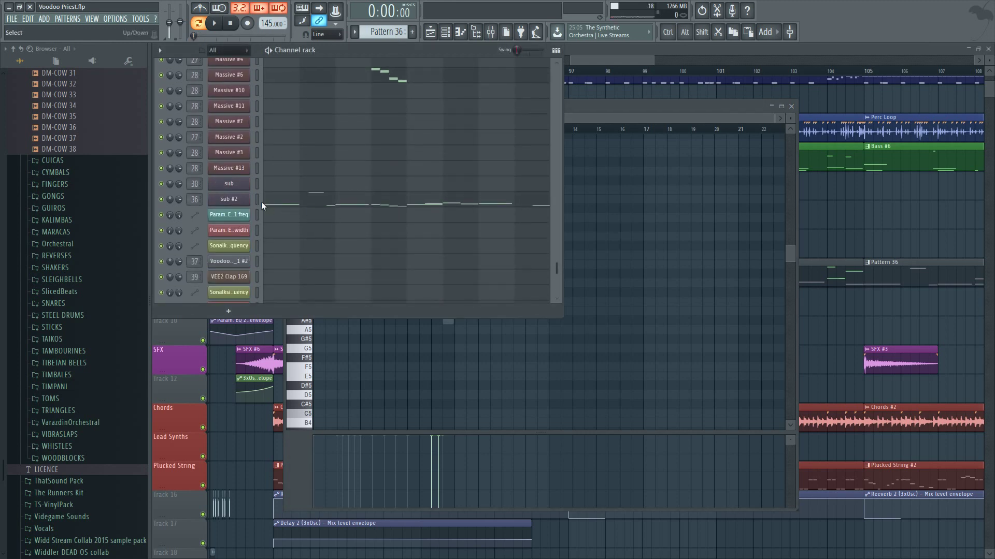
{"action": "scroll", "coordinate": [254, 207], "scroll_direction": "up", "scroll_amount": 6}
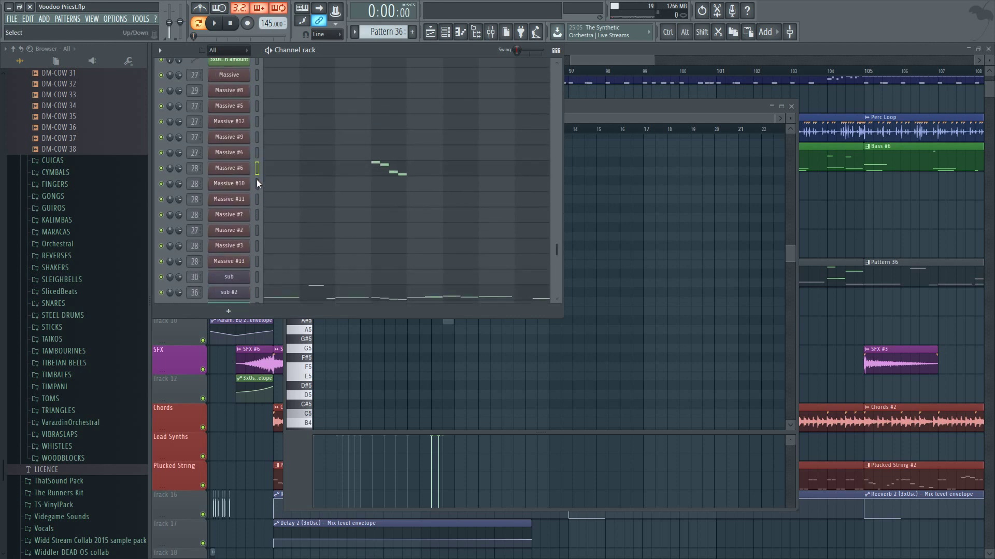
{"action": "scroll", "coordinate": [257, 179], "scroll_direction": "down", "scroll_amount": 2}
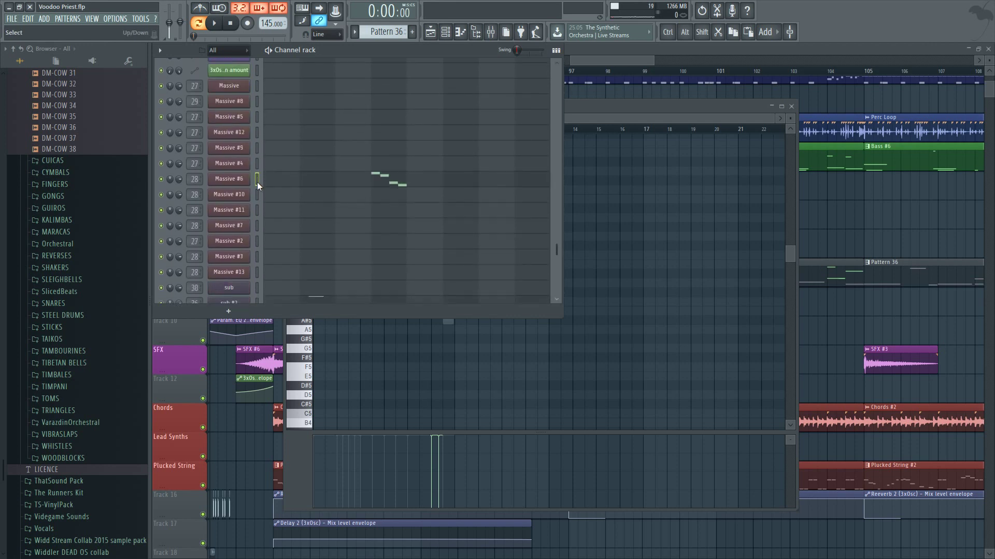
{"action": "left_click", "coordinate": [788, 55]}
- Move the four Pattern 36 and Pattern 39 clips at bars 89 to 121 from Track 8 up to Bass 2 and name them after that track
{"action": "scroll", "coordinate": [630, 238], "scroll_direction": "down", "scroll_amount": 3}
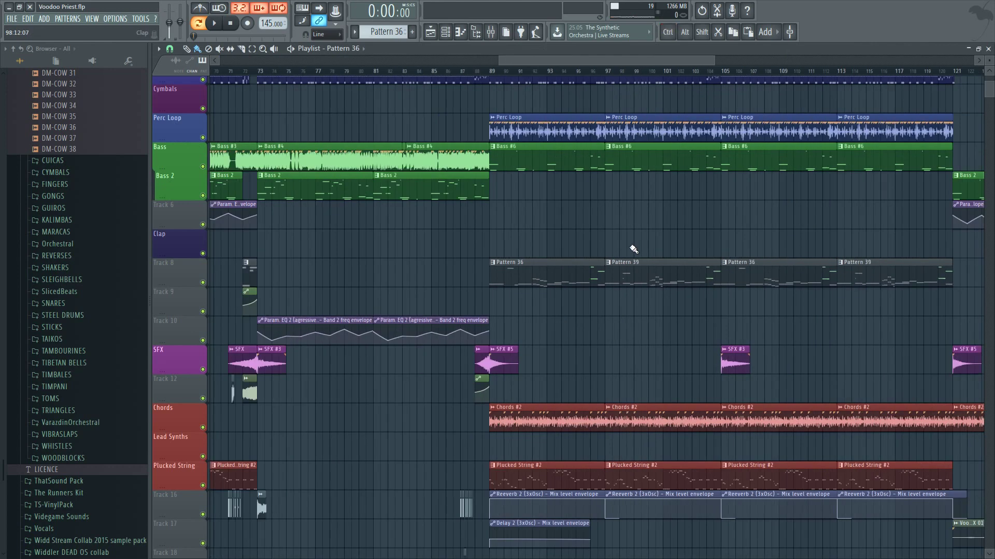
{"action": "left_click_drag", "start_coordinate": [497, 266], "coordinate": [885, 261]}
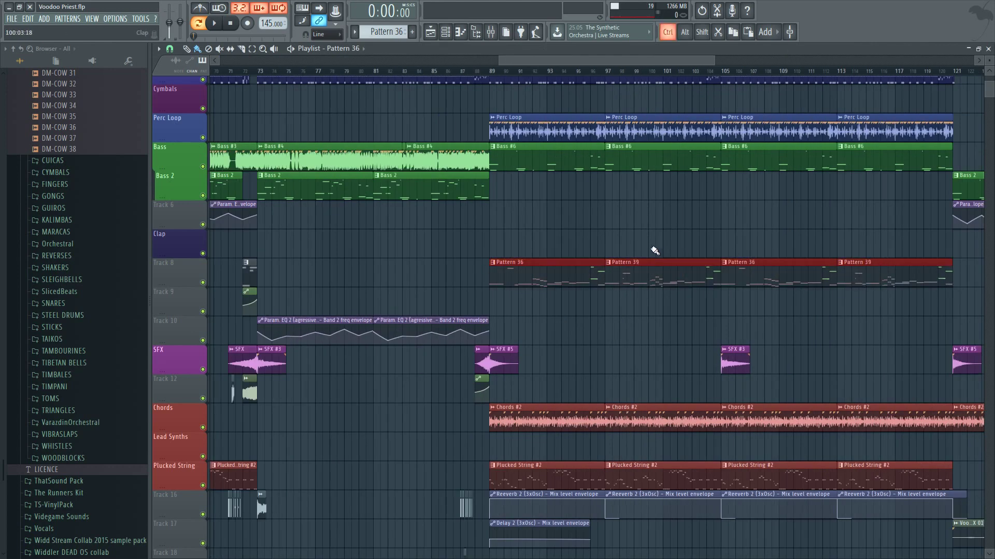
{"action": "scroll", "coordinate": [655, 251], "scroll_direction": "down", "scroll_amount": 2}
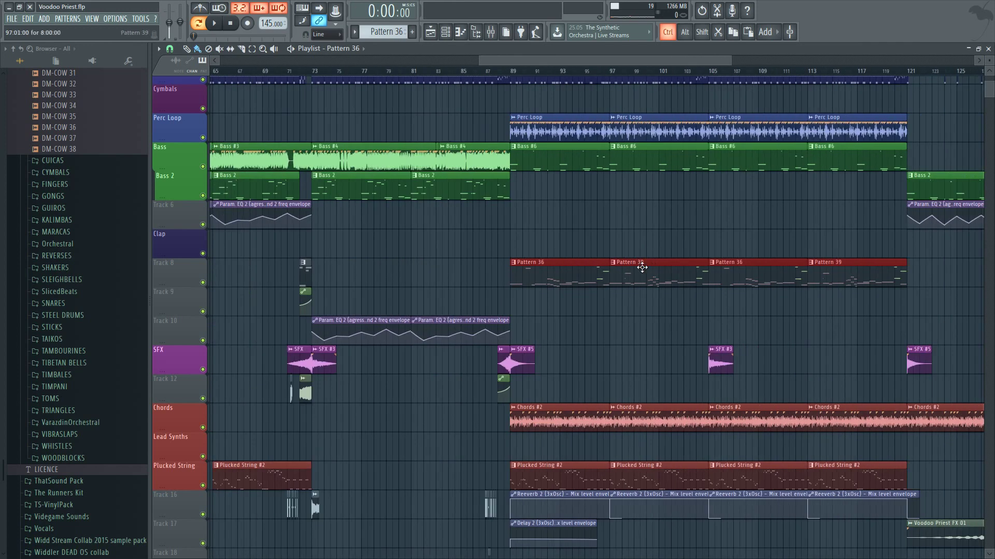
{"action": "key", "text": "shift+Up"}
{"action": "key", "text": "shift+Up"}
{"action": "key", "text": "shift+Up"}
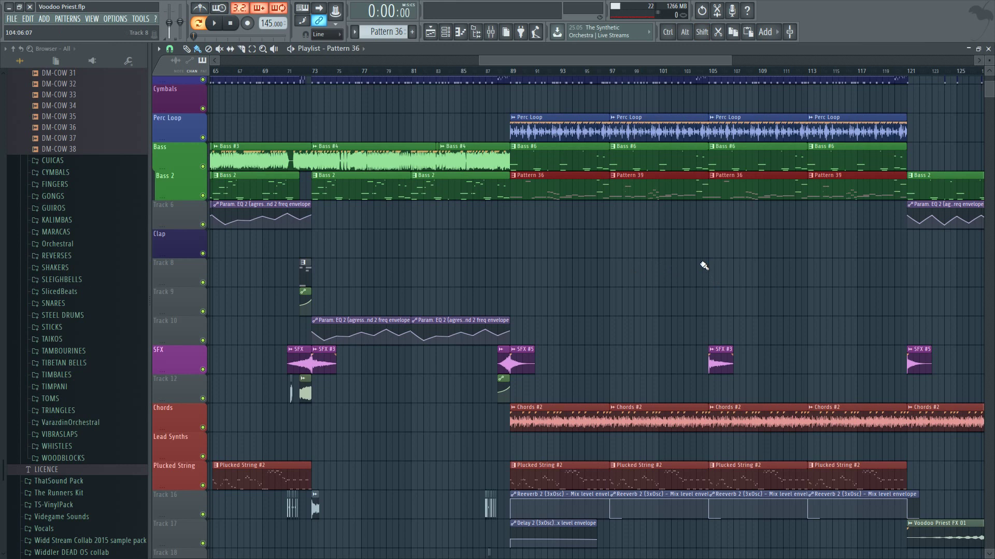
{"action": "left_click", "coordinate": [225, 221]}
- Open the bass pattern at bar 89 and inspect the Massive #6 synth it uses
{"action": "double_click", "coordinate": [533, 187]}
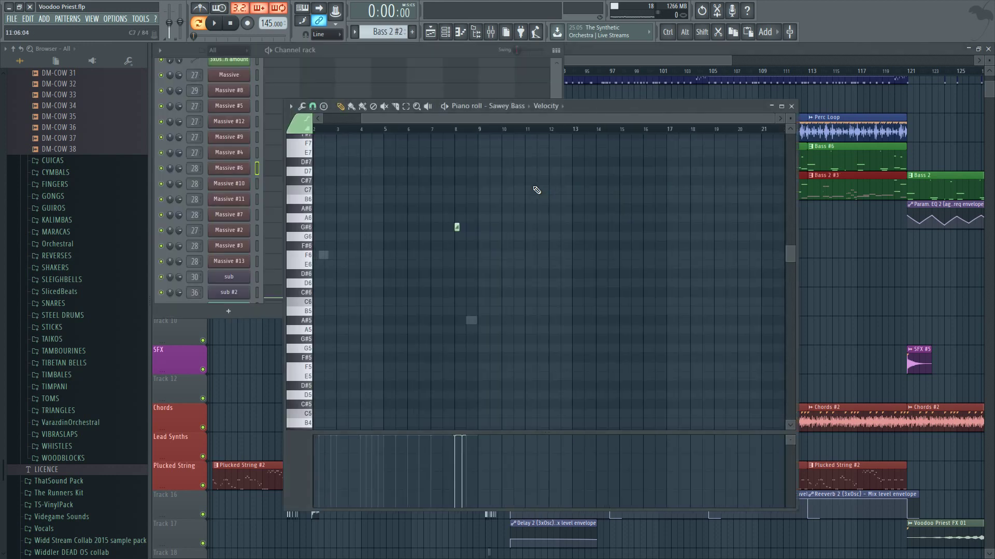
{"action": "left_click", "coordinate": [238, 170]}
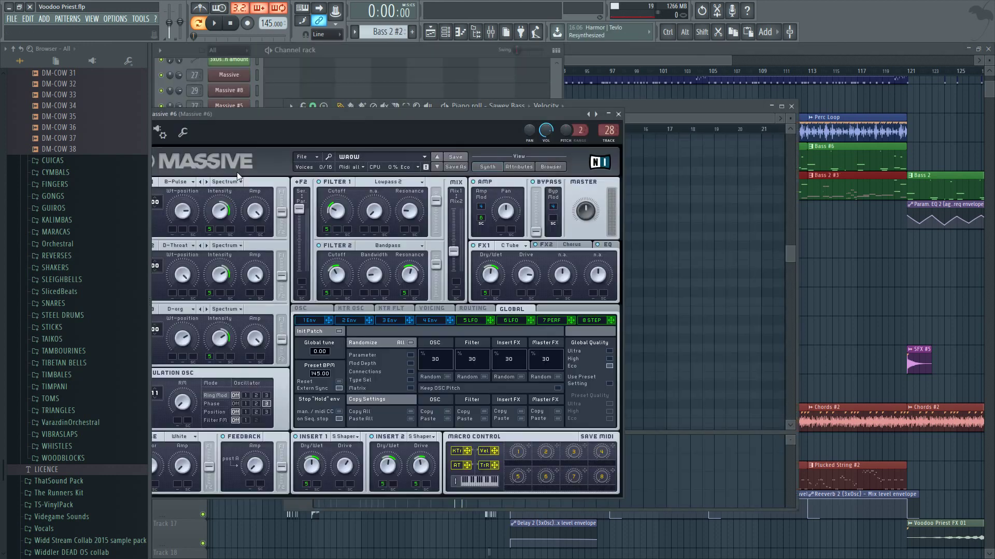
{"action": "left_click_drag", "start_coordinate": [222, 110], "coordinate": [450, 98]}
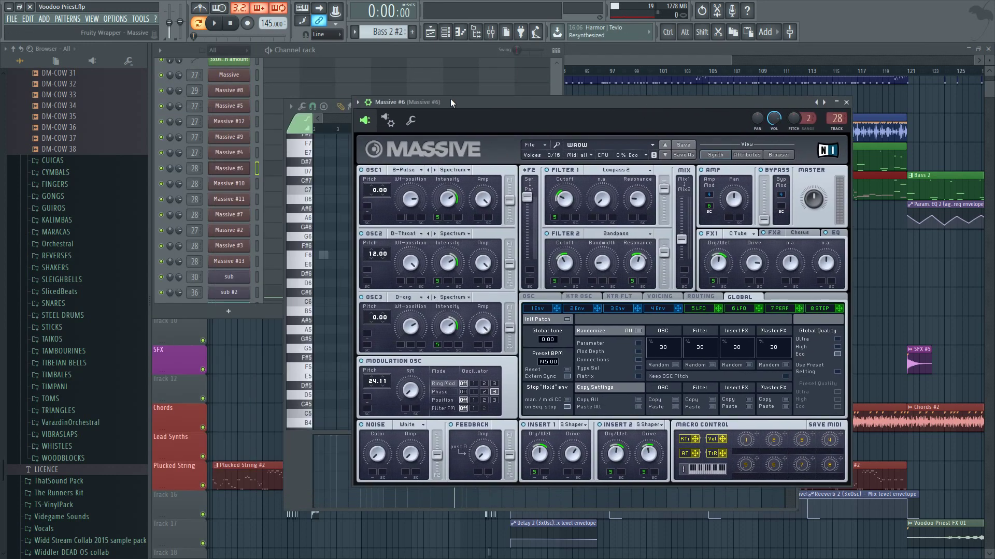
{"action": "left_click", "coordinate": [369, 103]}
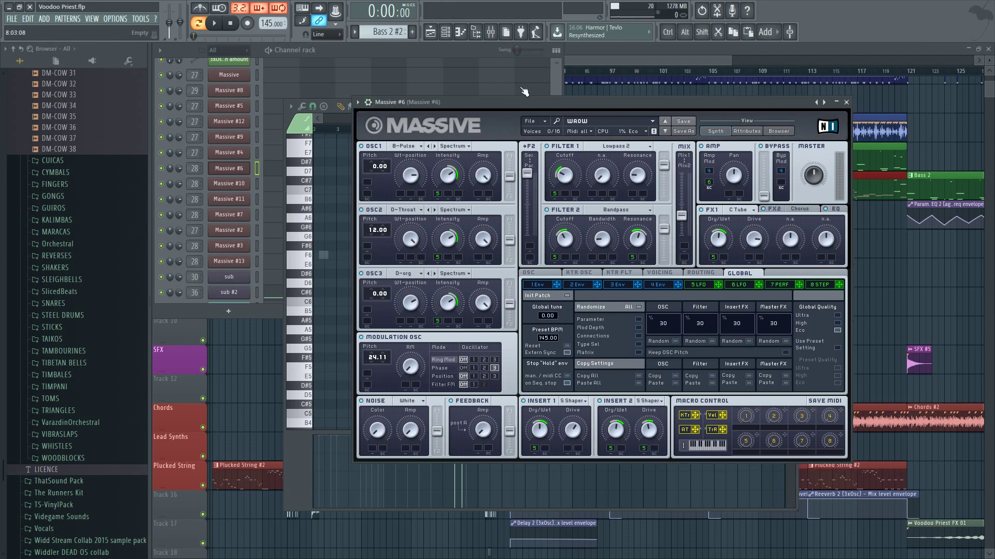
{"action": "left_click", "coordinate": [672, 63]}
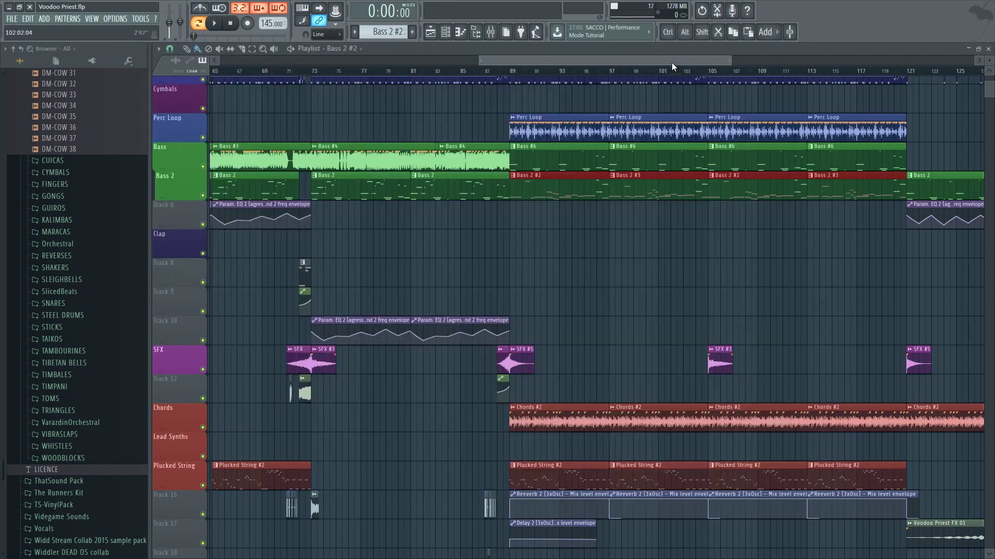
- Rename the Massive #6 channel as Growl Bass and colour it green
{"action": "double_click", "coordinate": [554, 195]}
{"action": "left_click", "coordinate": [437, 54]}
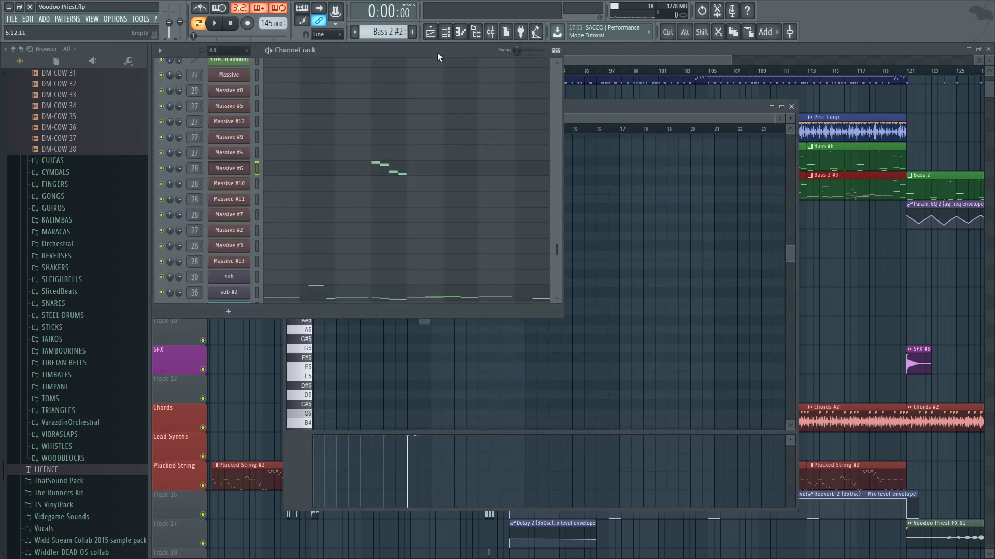
{"action": "middle_click", "coordinate": [225, 173]}
{"action": "type", "text": "G"}
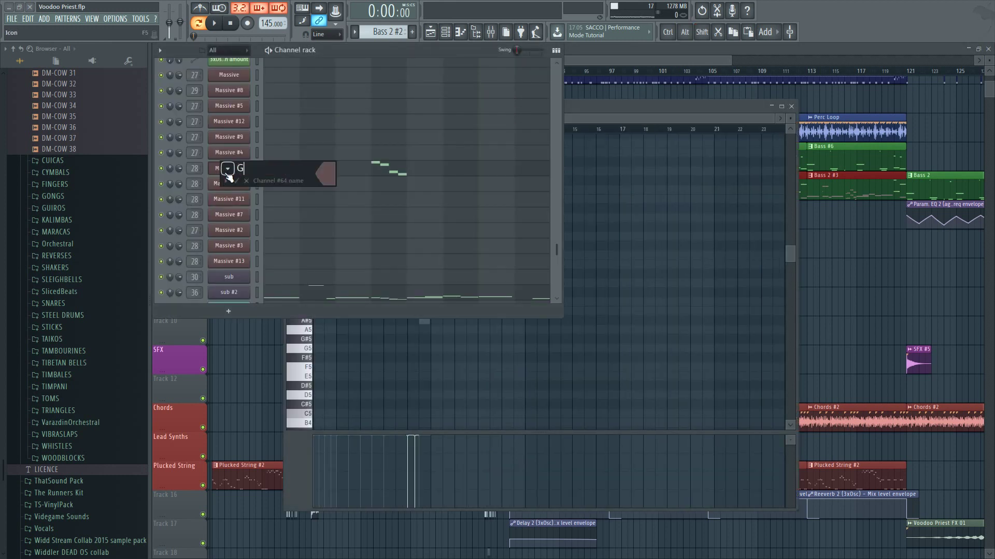
{"action": "type", "text": "rowl Bass"}
{"action": "left_click", "coordinate": [321, 173]}
{"action": "left_click", "coordinate": [366, 202]}
{"action": "key", "text": "Return"}
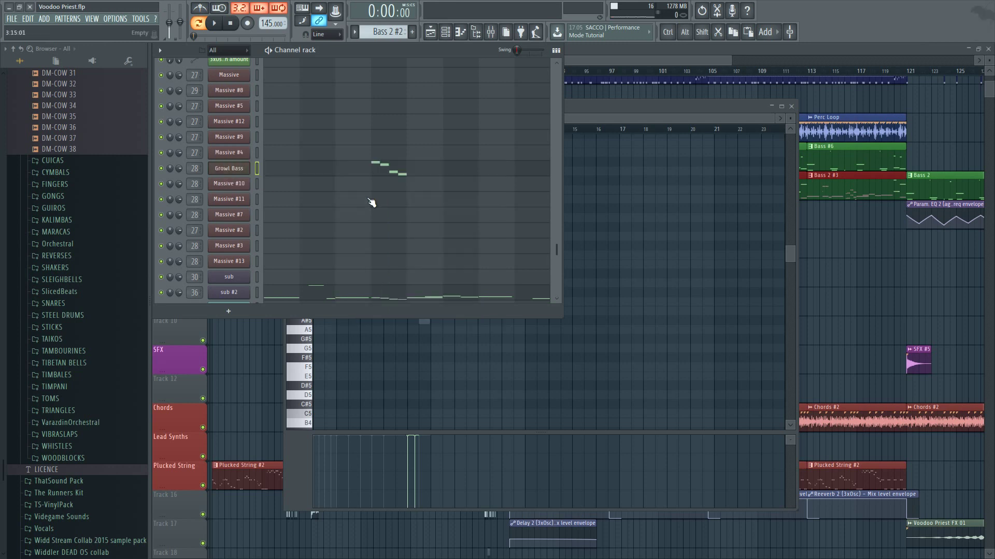
- Move the Growl Bass channel up the Channel rack to directly below Reese Bass
{"action": "scroll", "coordinate": [229, 181], "scroll_direction": "up", "scroll_amount": 5}
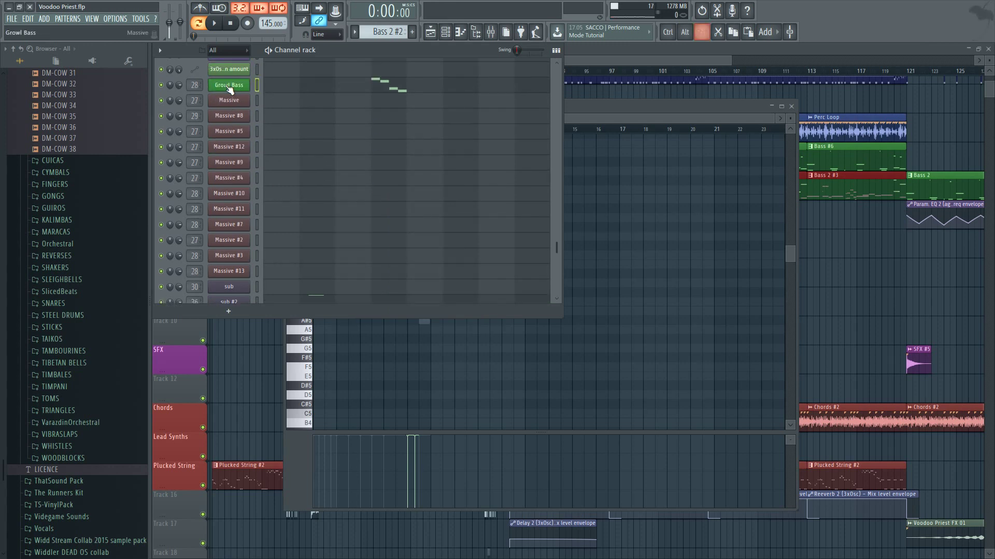
{"action": "scroll", "coordinate": [226, 238], "scroll_direction": "down", "scroll_amount": 3}
{"action": "left_click_drag", "start_coordinate": [233, 185], "coordinate": [234, 71]}
{"action": "scroll", "coordinate": [235, 71], "scroll_direction": "up", "scroll_amount": 7}
{"action": "scroll", "coordinate": [235, 72], "scroll_direction": "down", "scroll_amount": 3}
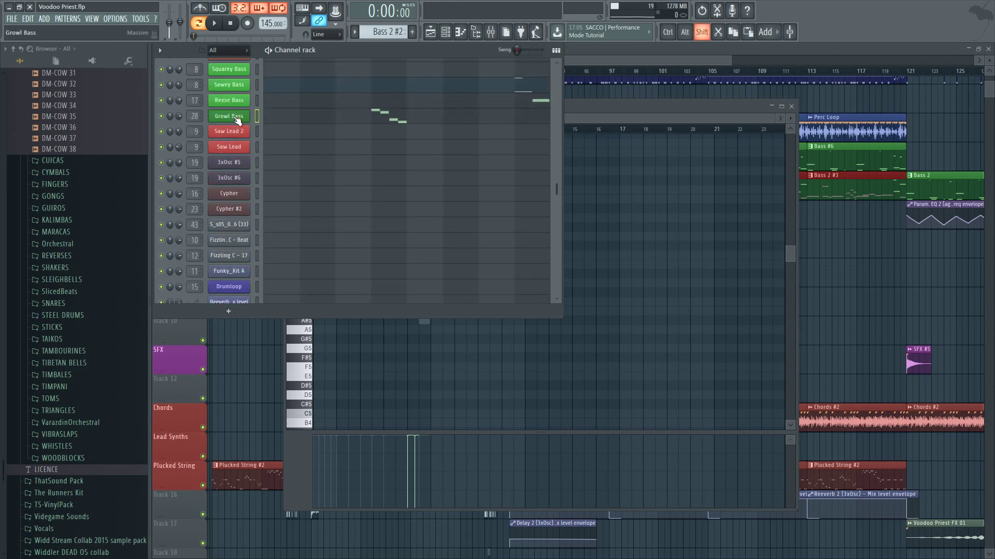
- Colour the Squarey Bass, Sawey Bass, Reese Bass and Growl Bass channels with pure green (red 0, green 255, blue 0)
{"action": "scroll", "coordinate": [242, 129], "scroll_direction": "up", "scroll_amount": 3}
{"action": "left_click_drag", "start_coordinate": [257, 207], "coordinate": [255, 252]}
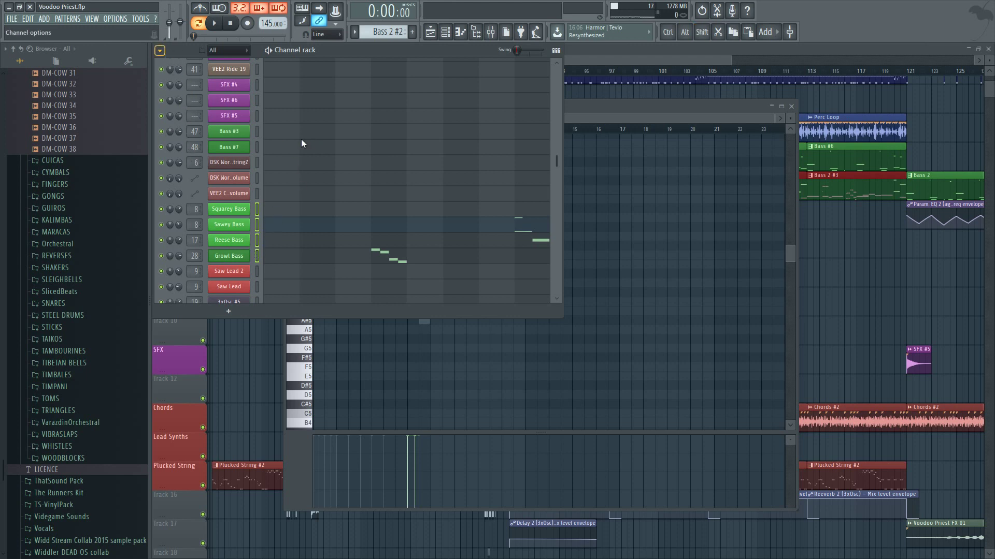
{"action": "key", "text": "alt+c"}
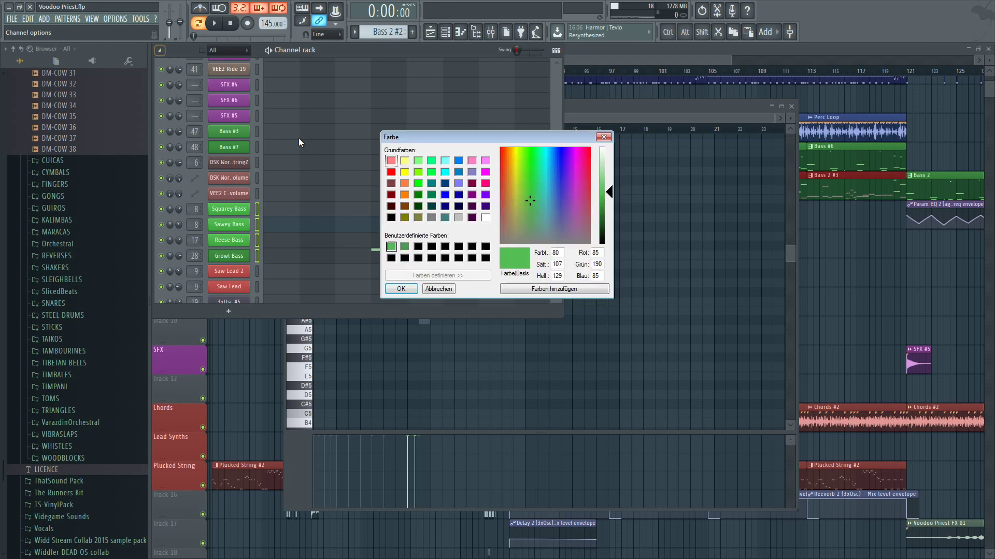
{"action": "left_click", "coordinate": [417, 183]}
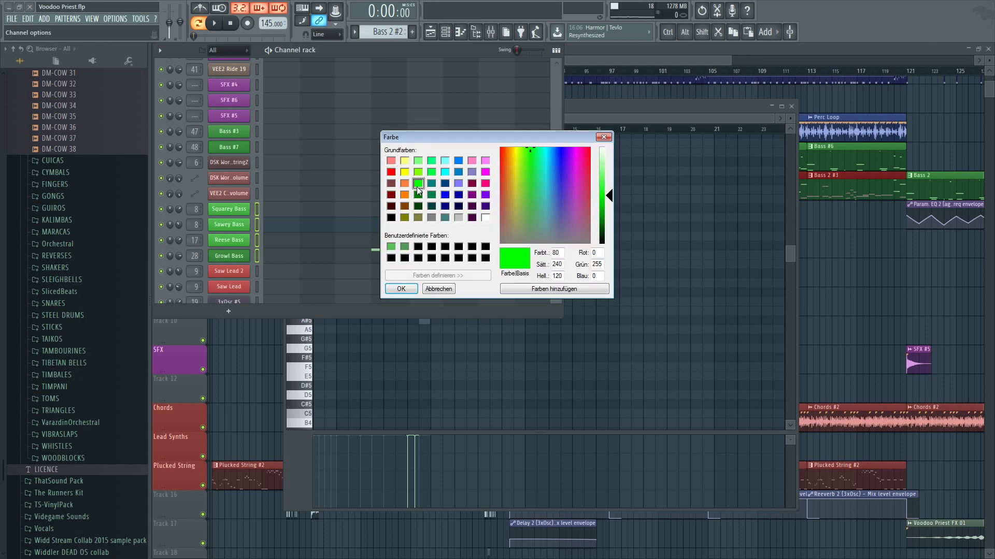
{"action": "left_click", "coordinate": [403, 289]}
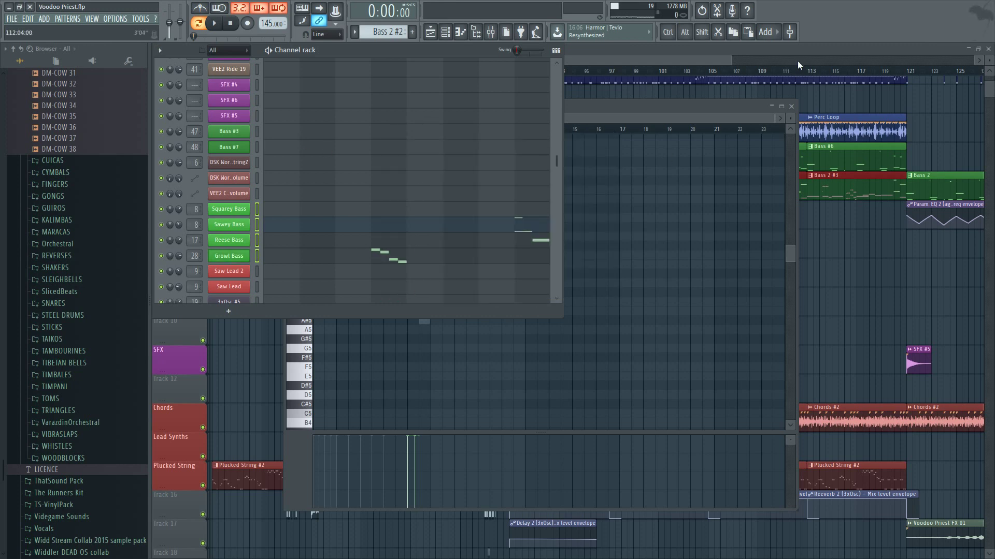
- Return to the Playlist and deselect the four clips on the Bass 2 track
{"action": "left_click", "coordinate": [708, 62]}
{"action": "scroll", "coordinate": [666, 162], "scroll_direction": "down", "scroll_amount": 2}
{"action": "scroll", "coordinate": [658, 186], "scroll_direction": "up", "scroll_amount": 2}
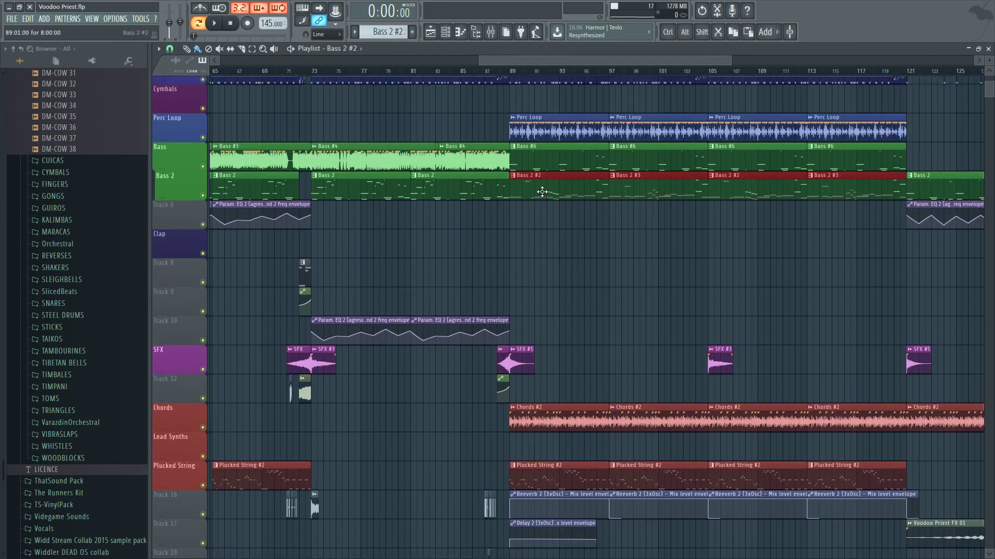
{"action": "left_click", "coordinate": [575, 228]}
{"action": "right_click", "coordinate": [605, 227]}
- Open the Bass 2 #2 pattern at bar 89 and select its sub and sub #2 channels
{"action": "double_click", "coordinate": [566, 196]}
{"action": "left_click", "coordinate": [317, 55]}
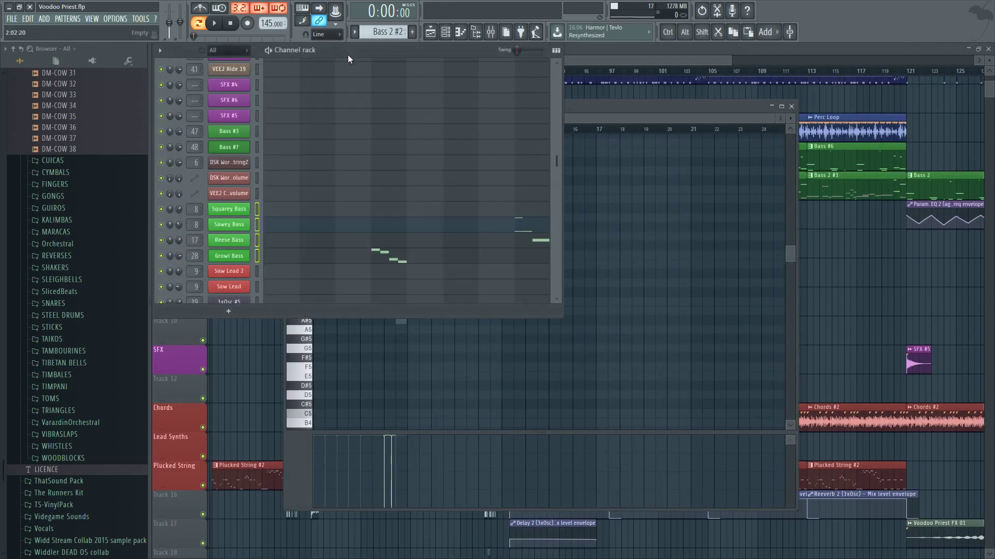
{"action": "scroll", "coordinate": [262, 197], "scroll_direction": "down", "scroll_amount": 10}
{"action": "scroll", "coordinate": [253, 195], "scroll_direction": "down", "scroll_amount": 3}
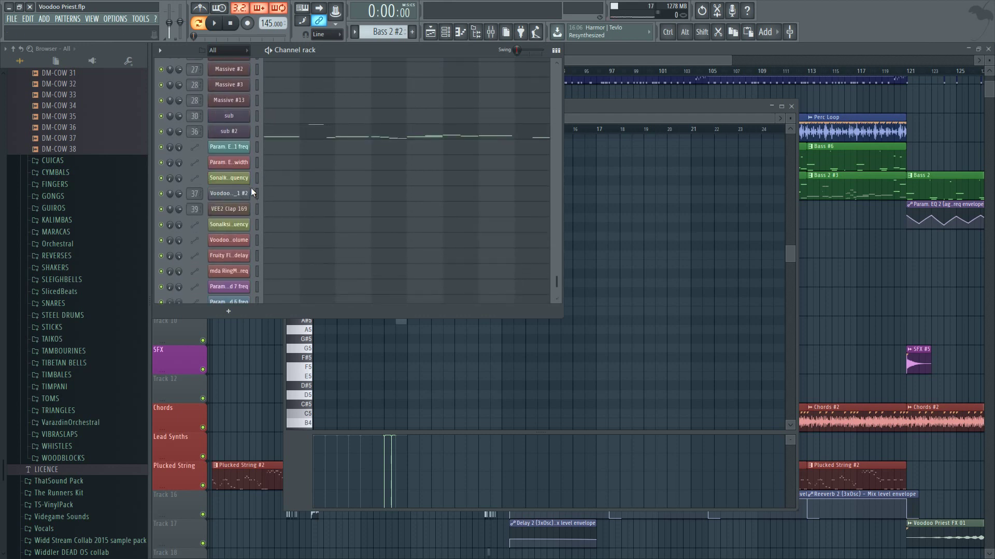
{"action": "left_click", "coordinate": [256, 119]}
{"action": "left_click", "coordinate": [257, 136], "text": "shift"}
{"action": "key", "text": "F2"}
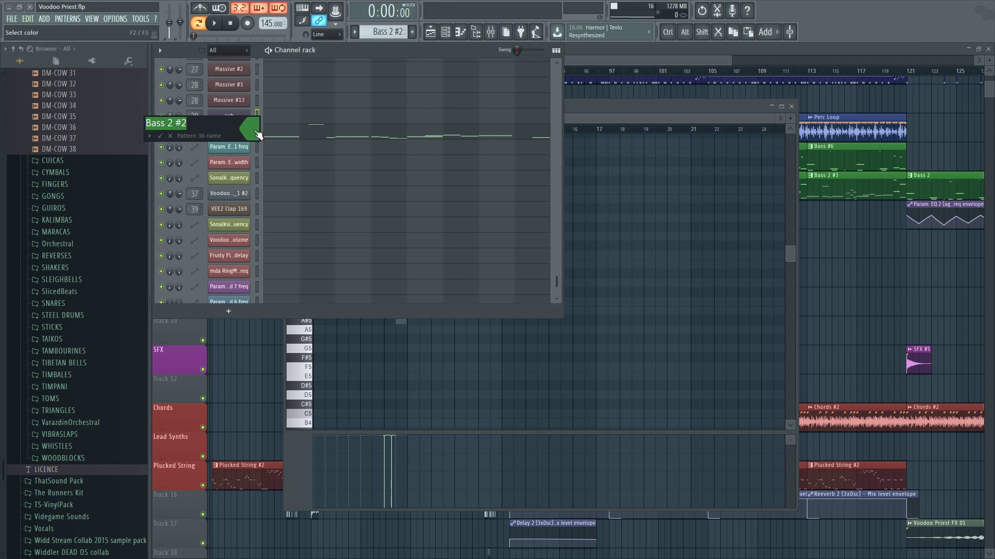
{"action": "left_click", "coordinate": [252, 127]}
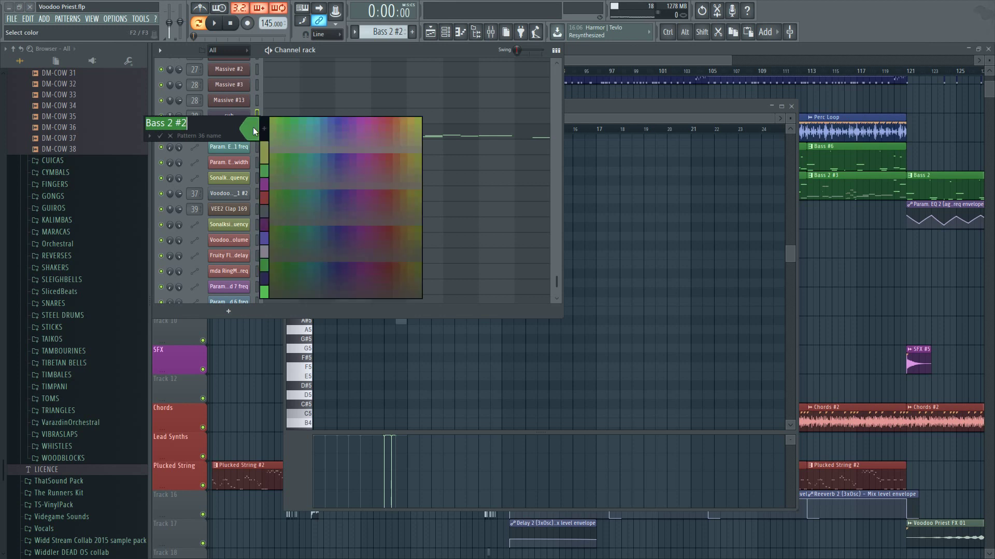
{"action": "key", "text": "Return"}
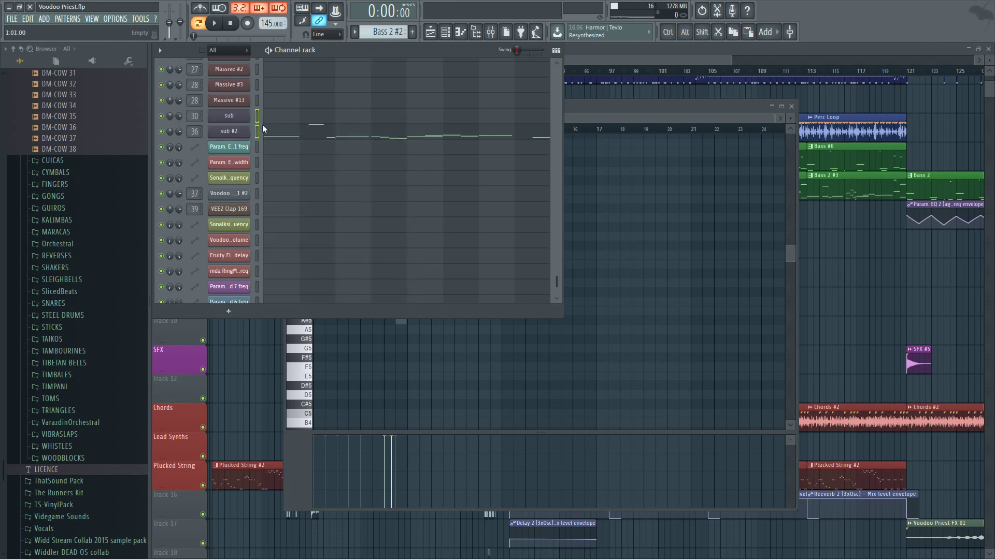
- Rename the sub channel as SUB BASS and the sub #2 channel as SUB BASS 2
{"action": "key", "text": "F2"}
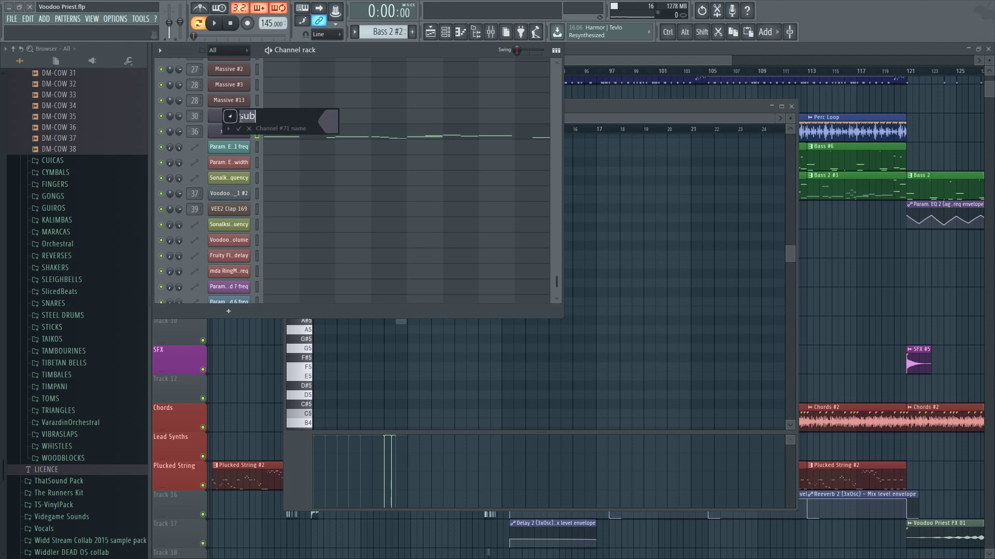
{"action": "type", "text": "SUB BASS"}
{"action": "key", "text": "Return"}
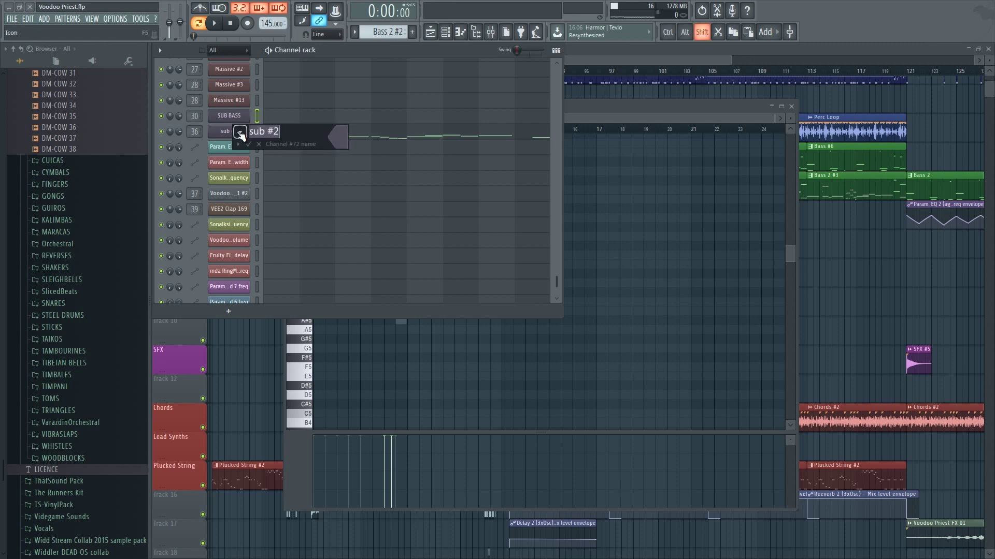
{"action": "type", "text": "SUB BASS 2"}
{"action": "key", "text": "Return"}
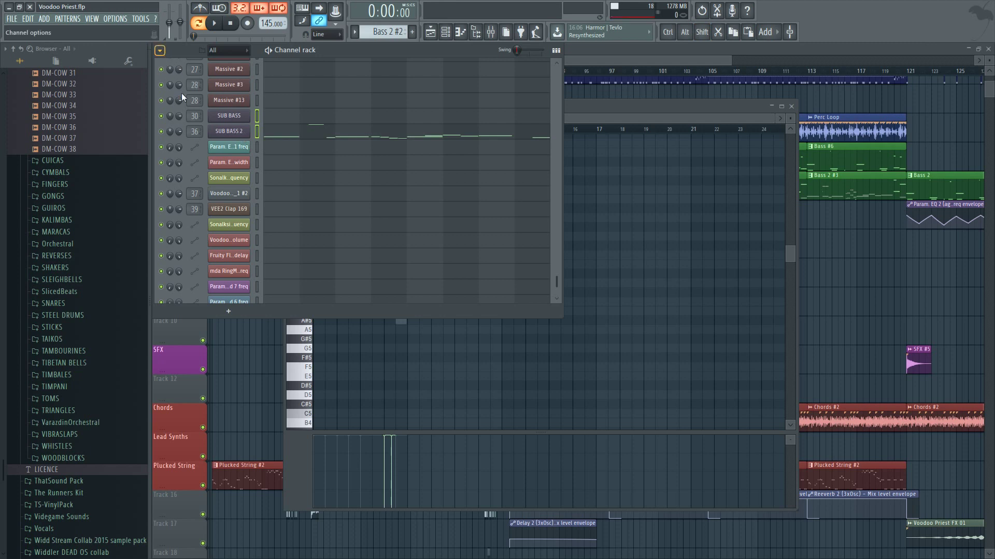
- Colour the SUB BASS and SUB BASS 2 channels pure green, matching the other bass channels
{"action": "left_click", "coordinate": [289, 139]}
{"action": "left_click", "coordinate": [422, 184]}
{"action": "left_click", "coordinate": [401, 289]}
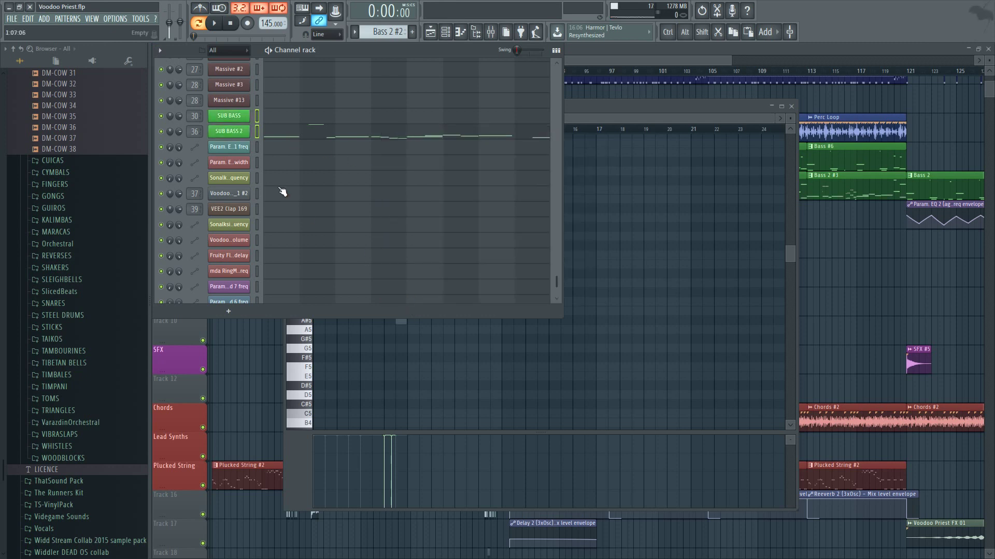
- Move the SUB BASS and SUB BASS 2 channels up the rack to directly below the Growl Bass channel
{"action": "scroll", "coordinate": [236, 122], "scroll_direction": "up", "scroll_amount": 13, "text": "shift"}
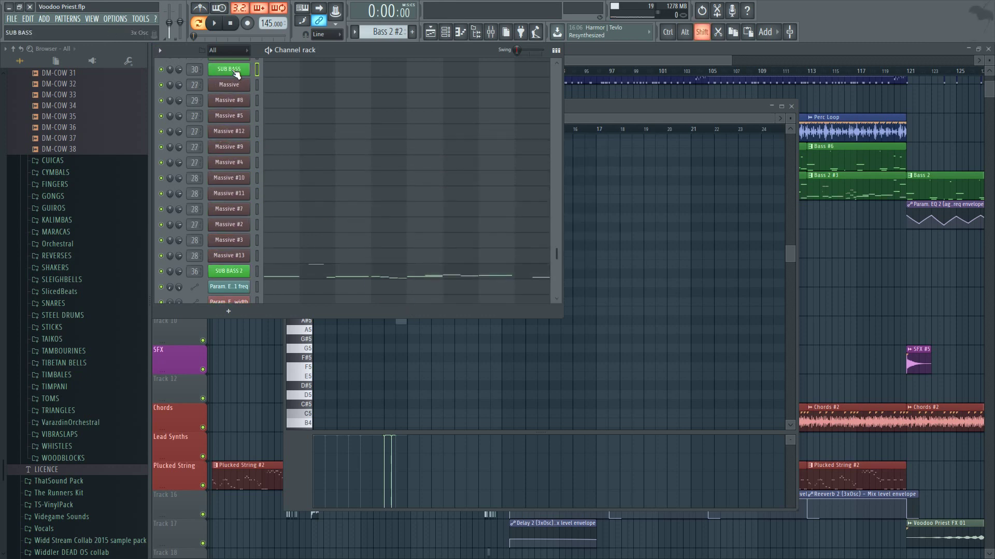
{"action": "scroll", "coordinate": [237, 74], "scroll_direction": "up", "scroll_amount": 6, "text": "shift"}
{"action": "scroll", "coordinate": [237, 74], "scroll_direction": "up", "scroll_amount": 10, "text": "shift"}
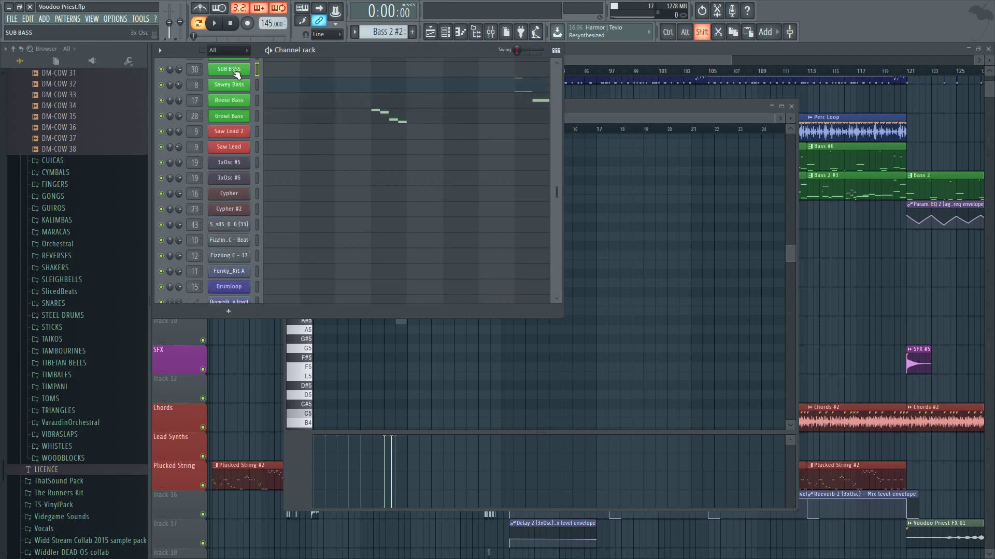
{"action": "scroll", "coordinate": [233, 124], "scroll_direction": "down", "scroll_amount": 10}
{"action": "left_click", "coordinate": [229, 147]}
{"action": "scroll", "coordinate": [231, 74], "scroll_direction": "up", "scroll_amount": 10, "text": "shift"}
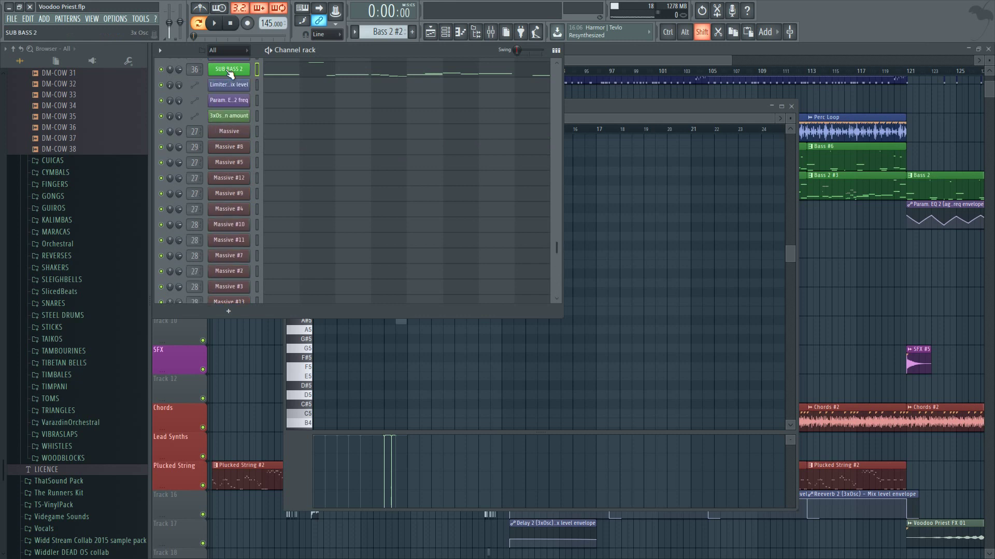
{"action": "scroll", "coordinate": [231, 74], "scroll_direction": "up", "scroll_amount": 3, "text": "shift"}
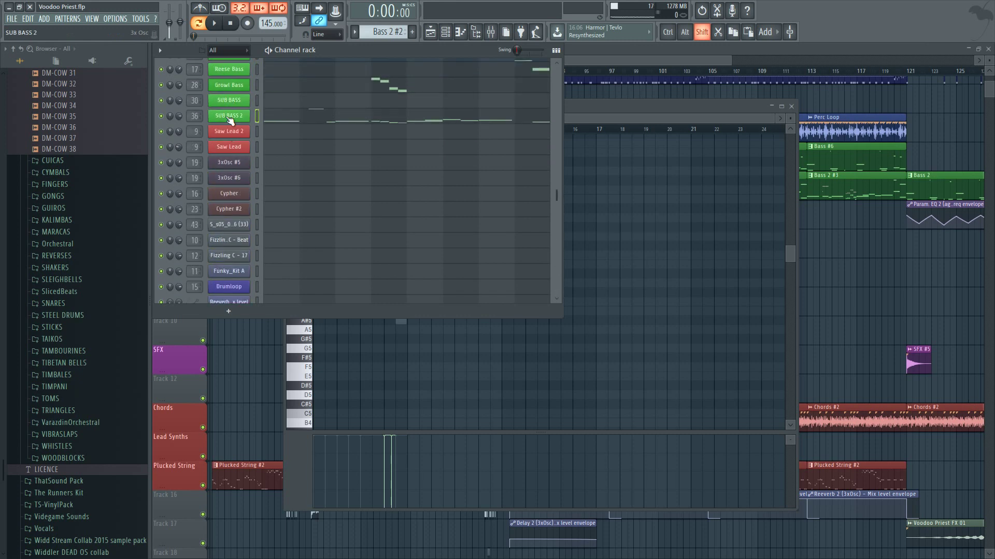
{"action": "scroll", "coordinate": [253, 126], "scroll_direction": "up", "scroll_amount": 3}
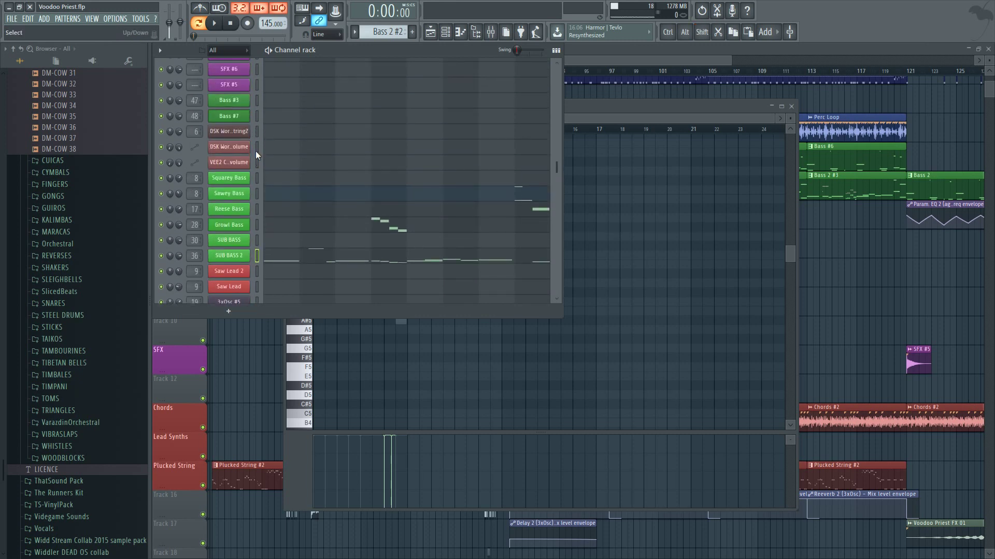
- Select the six channels from Squarey Bass to SUB BASS 2 and assign them to the Bass filter group
{"action": "left_click", "coordinate": [257, 178]}
{"action": "key", "text": "shift"}
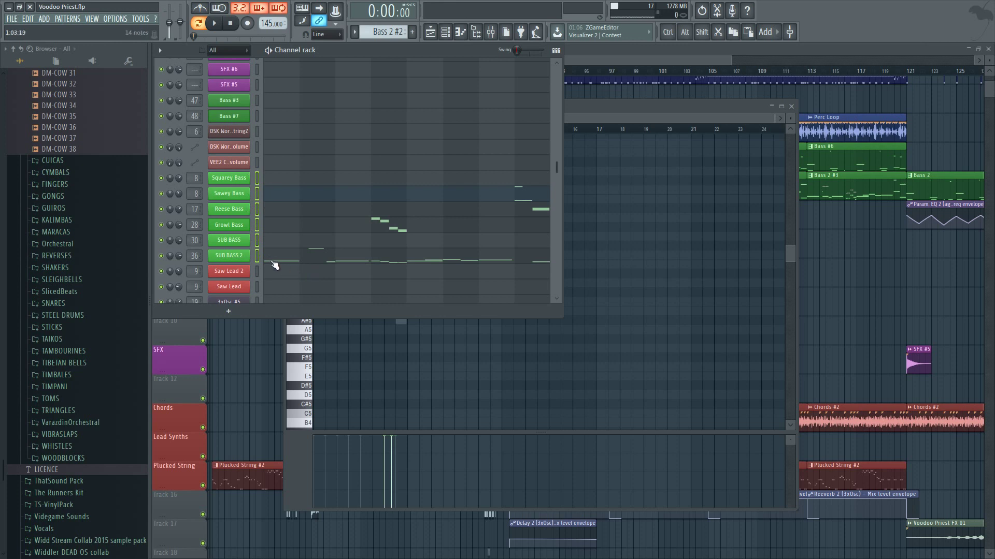
{"action": "key", "text": "alt"}
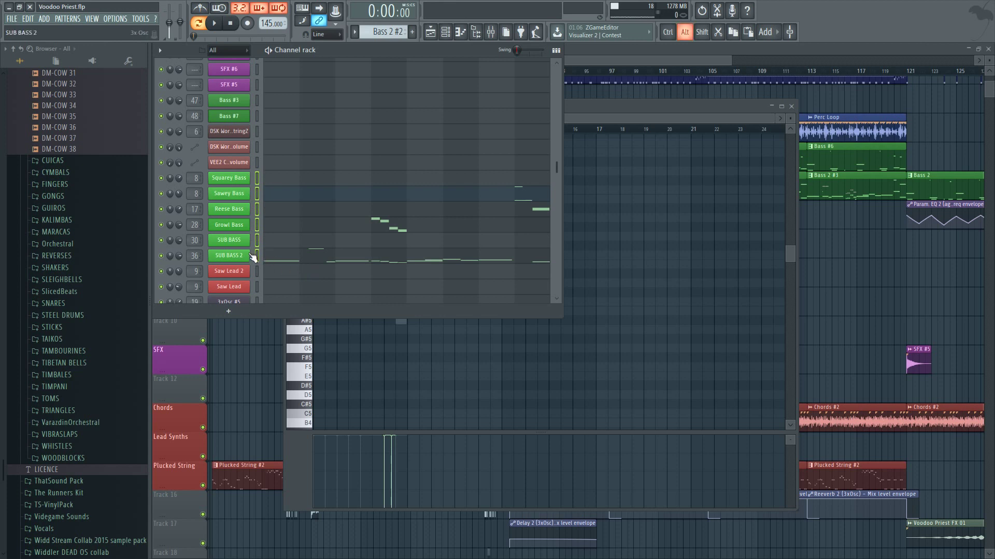
{"action": "key", "text": "alt+g"}
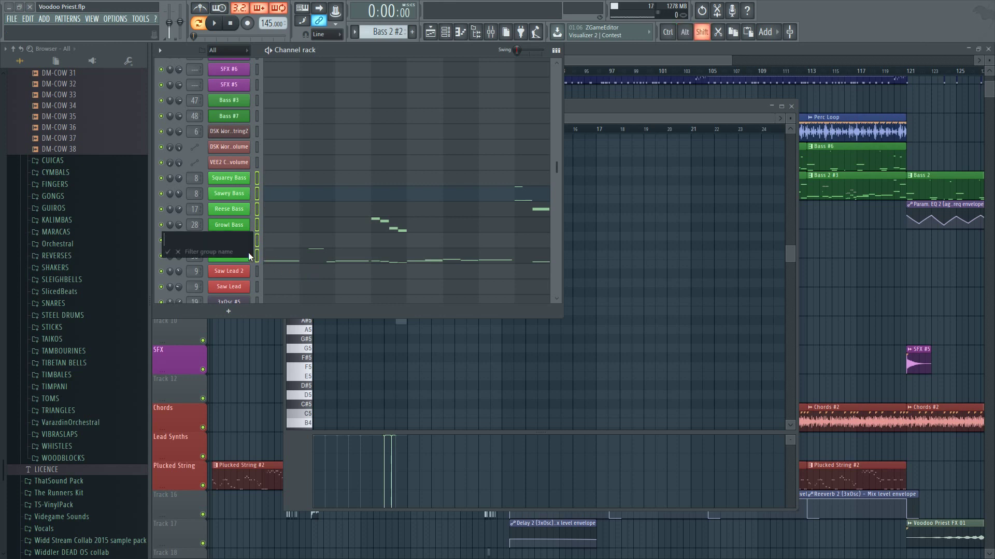
{"action": "type", "text": "Bass"}
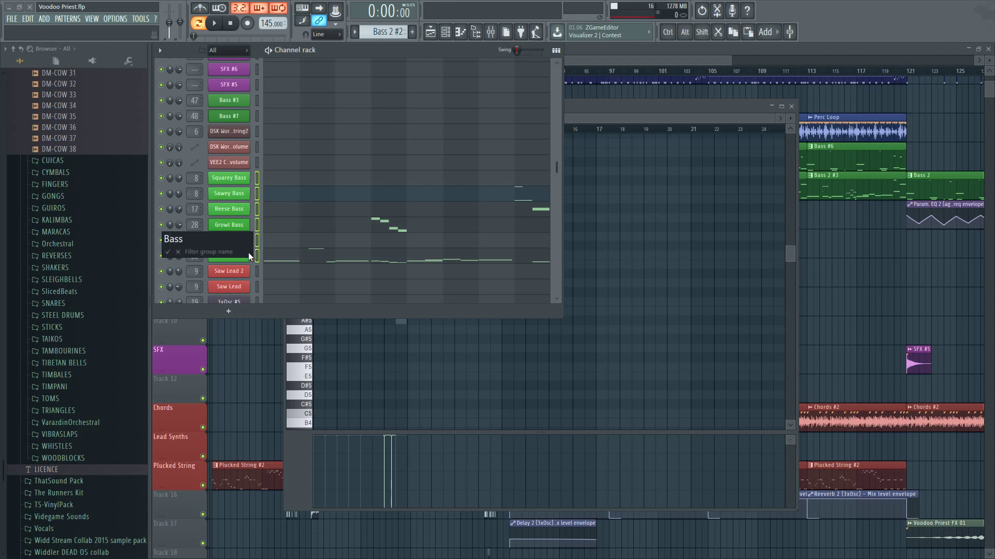
{"action": "key", "text": "Return"}
{"action": "scroll", "coordinate": [253, 258], "scroll_direction": "up", "scroll_amount": 3}
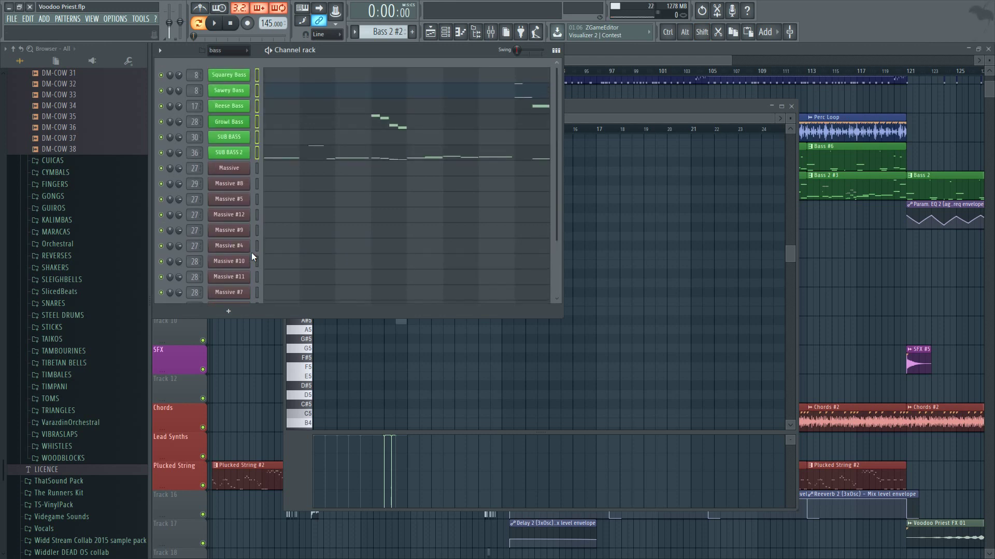
- Colour all channels in the bass group, including the Massive ones, pure green (red 0, green 255, blue 0), leaving only Squarey Bass selected
{"action": "left_click", "coordinate": [258, 167]}
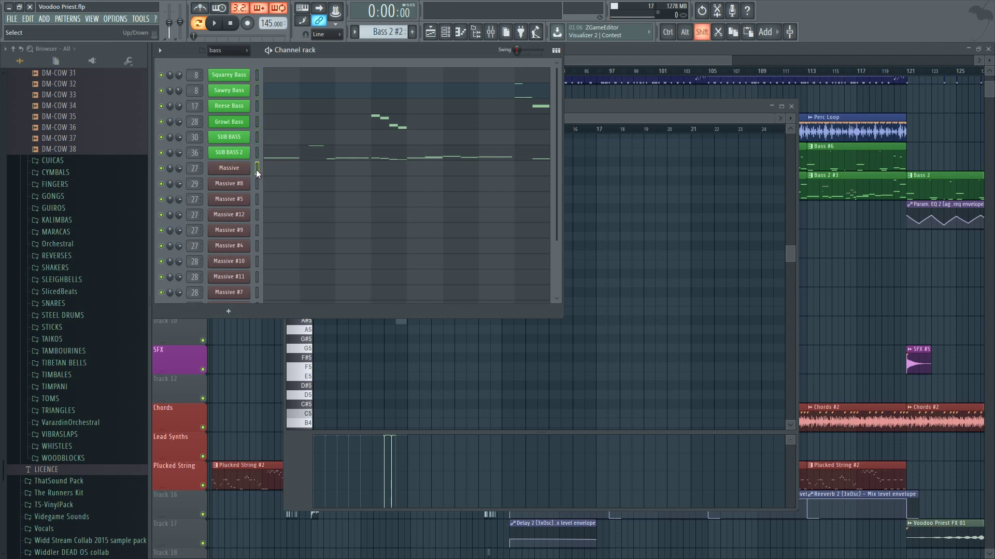
{"action": "left_click", "coordinate": [258, 277], "text": "shift"}
{"action": "scroll", "coordinate": [262, 290], "scroll_direction": "down", "scroll_amount": 4}
{"action": "scroll", "coordinate": [271, 258], "scroll_direction": "up", "scroll_amount": 4}
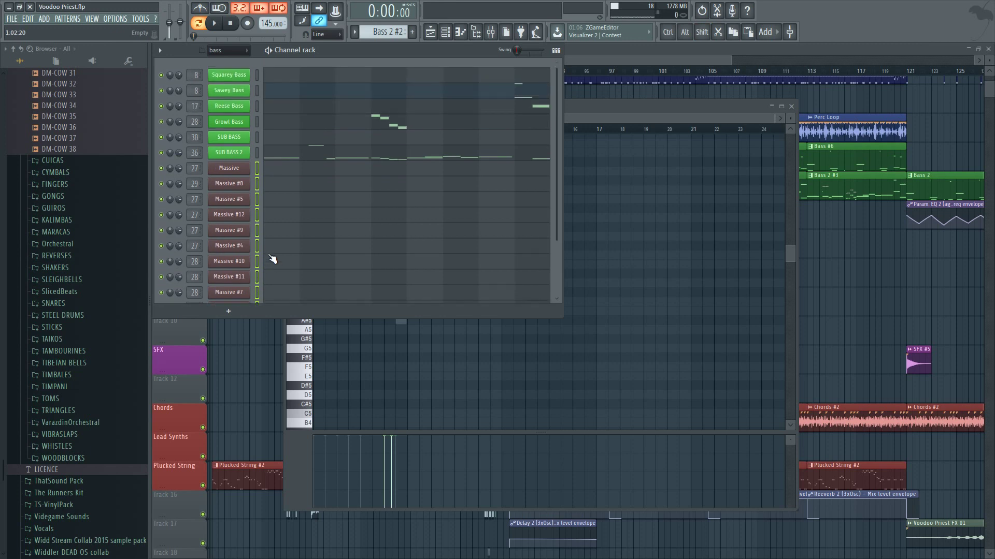
{"action": "left_click", "coordinate": [256, 122]}
{"action": "key", "text": "ctrl+a"}
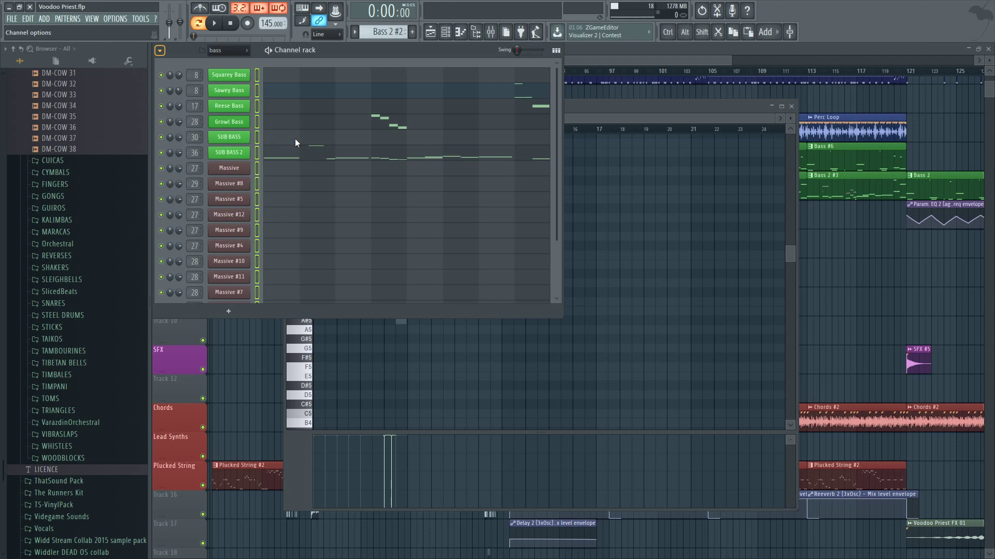
{"action": "key", "text": "alt+c"}
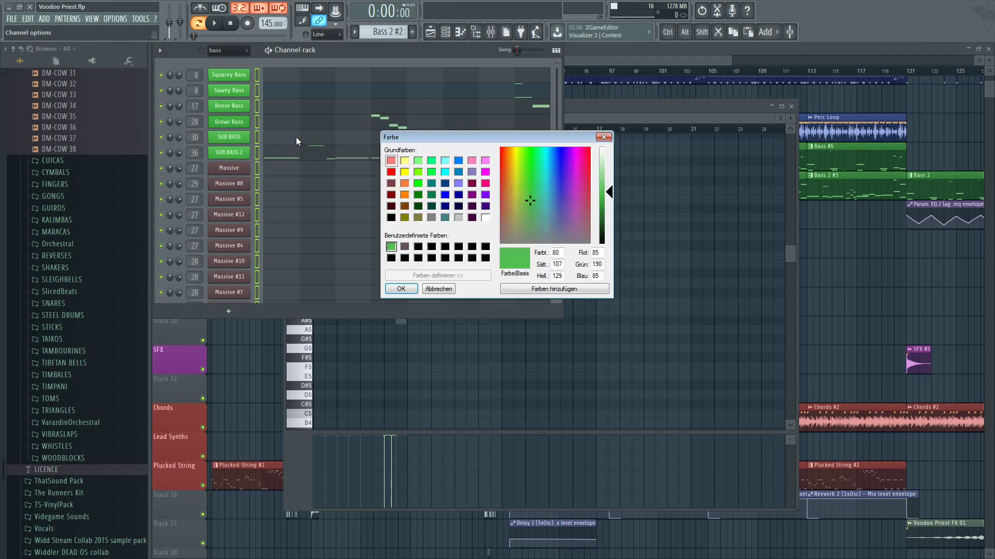
{"action": "left_click", "coordinate": [417, 183]}
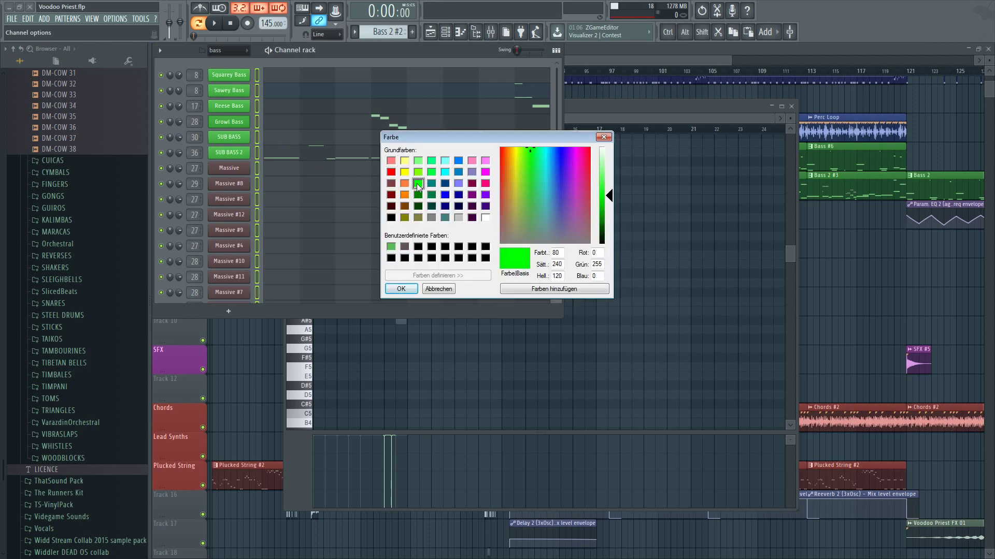
{"action": "left_click", "coordinate": [399, 289]}
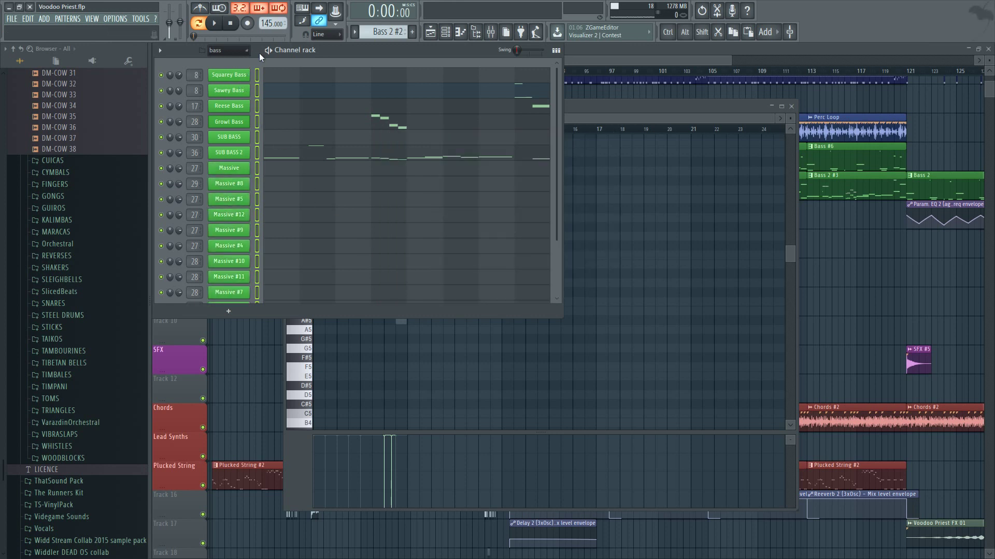
{"action": "left_click", "coordinate": [257, 75]}
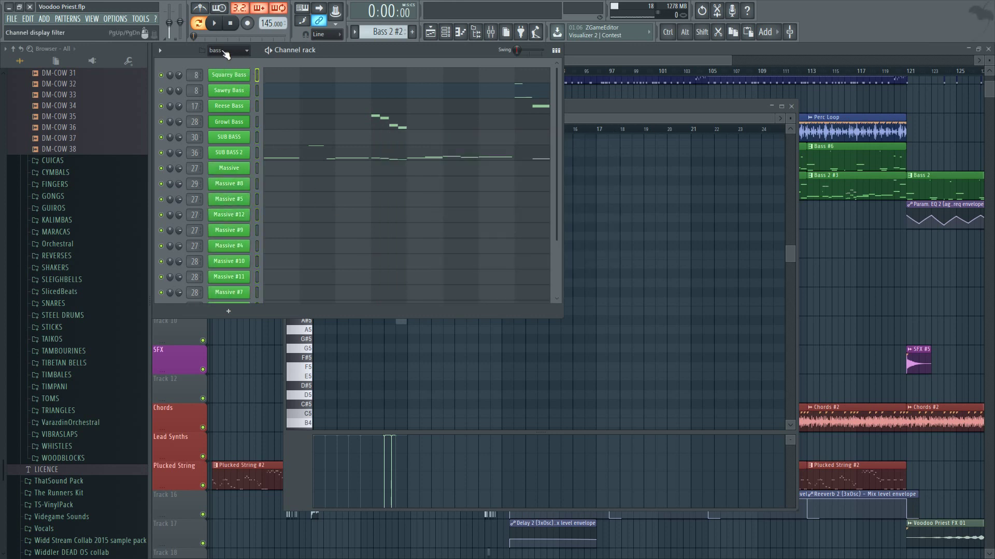
- Show the beat filter group and colour its six VEE2 percussion and clap channels pure blue (red 0, green 0, blue 255)
{"action": "key", "text": "Page_Down"}
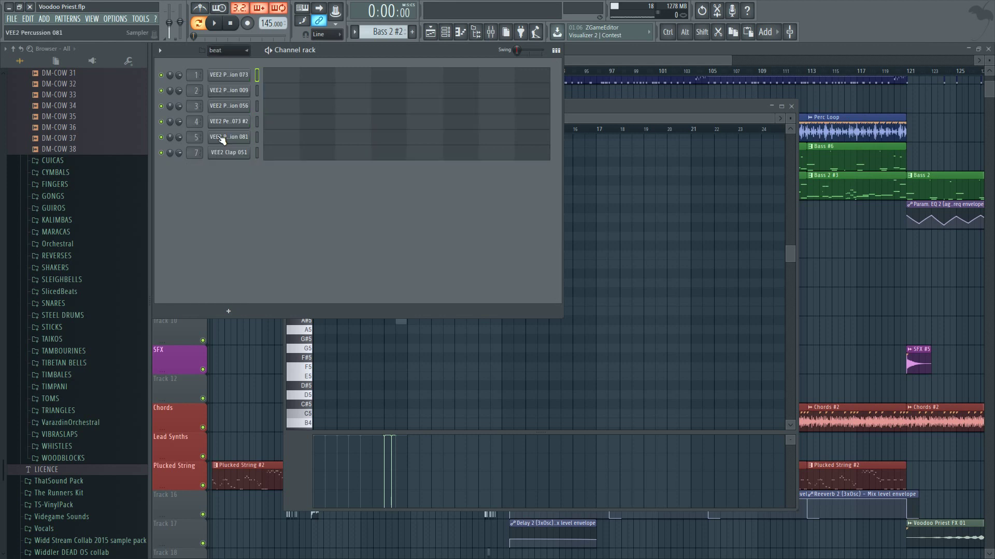
{"action": "left_click", "coordinate": [255, 78]}
{"action": "left_click", "coordinate": [259, 78]}
{"action": "left_click_drag", "start_coordinate": [259, 85], "coordinate": [256, 150]}
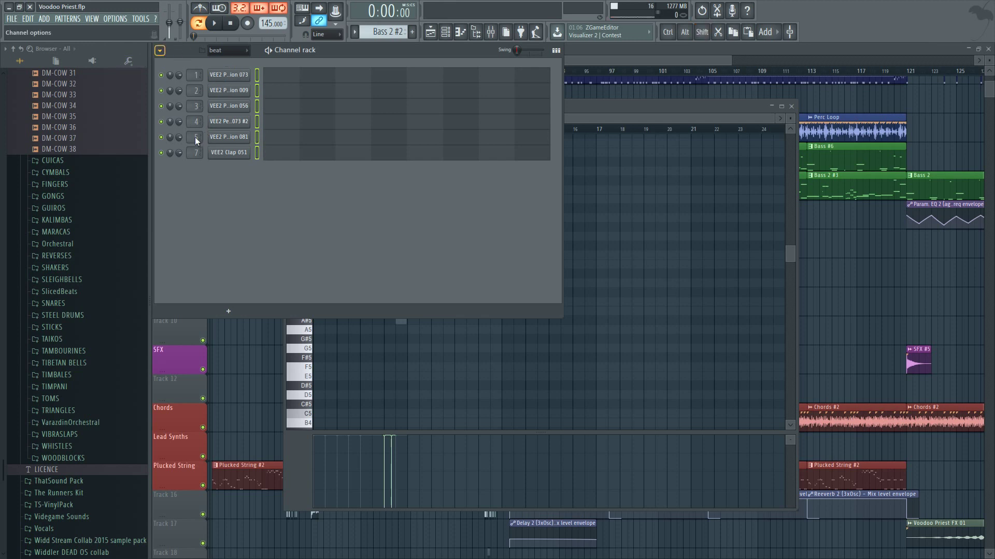
{"action": "key", "text": "alt+c"}
{"action": "left_click", "coordinate": [445, 194]}
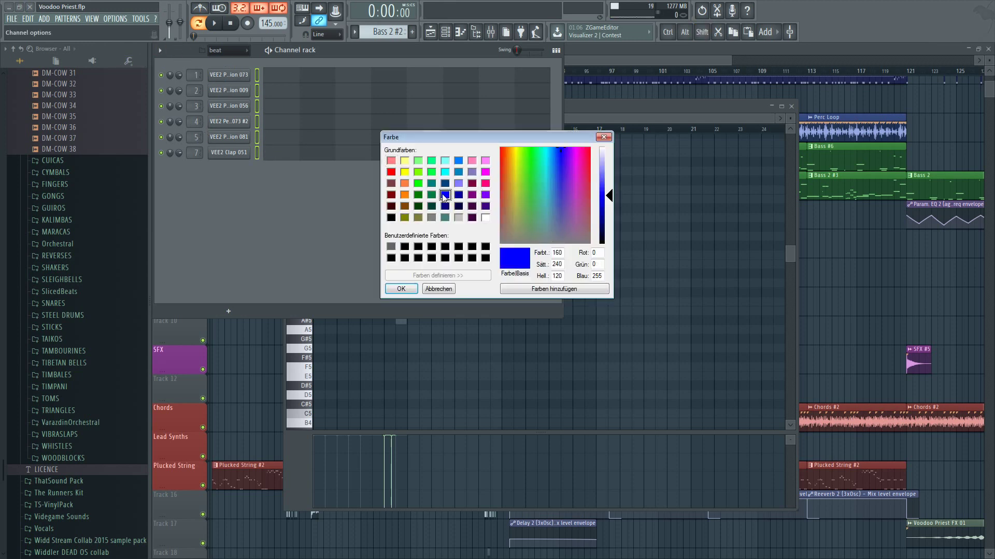
{"action": "left_click", "coordinate": [401, 288]}
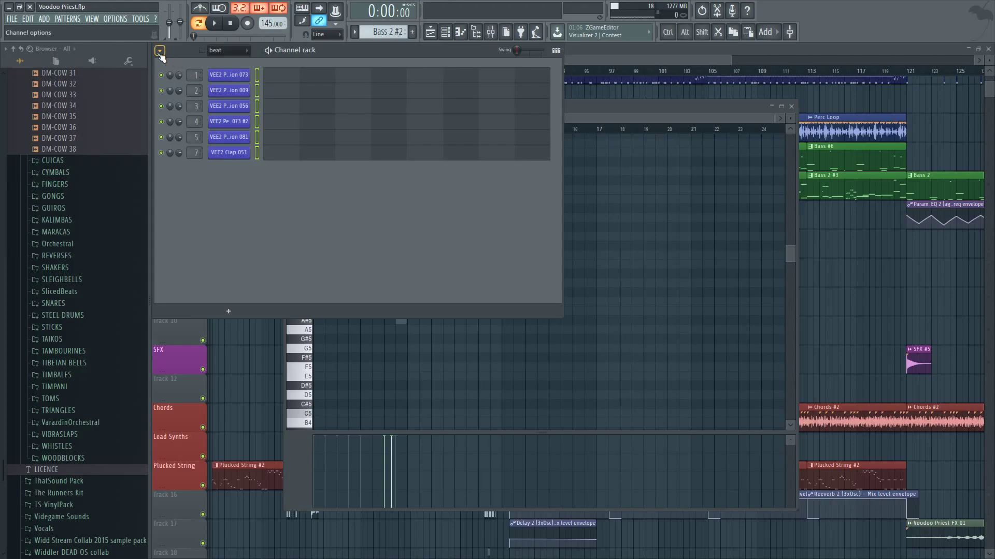
{"action": "left_click", "coordinate": [257, 75]}
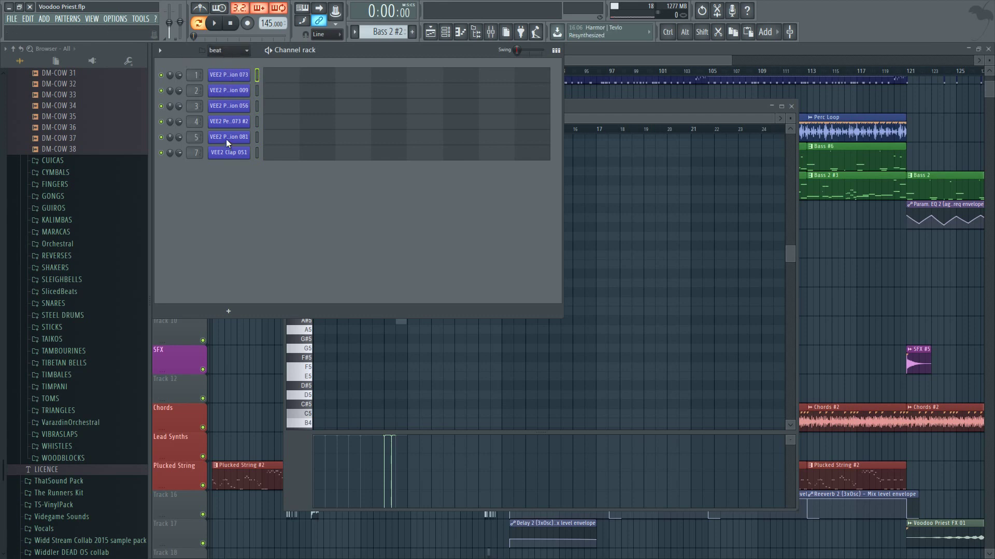
- Show the drums filter group and colour all its channels, from the S_s05 sample to Drumloop, pure blue
{"action": "key", "text": "Page_Down"}
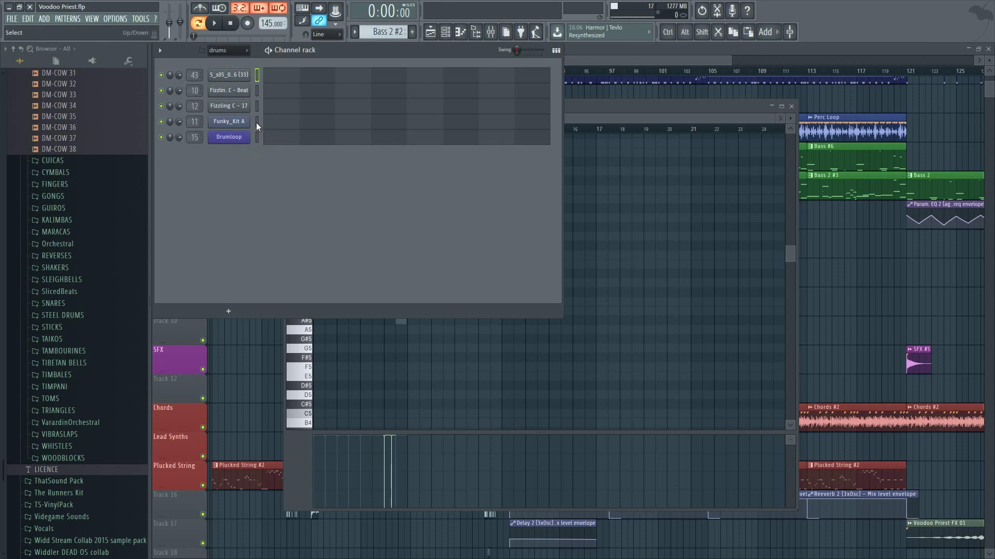
{"action": "left_click_drag", "start_coordinate": [256, 122], "coordinate": [256, 75]}
{"action": "double_click", "coordinate": [256, 123]}
{"action": "double_click", "coordinate": [256, 122]}
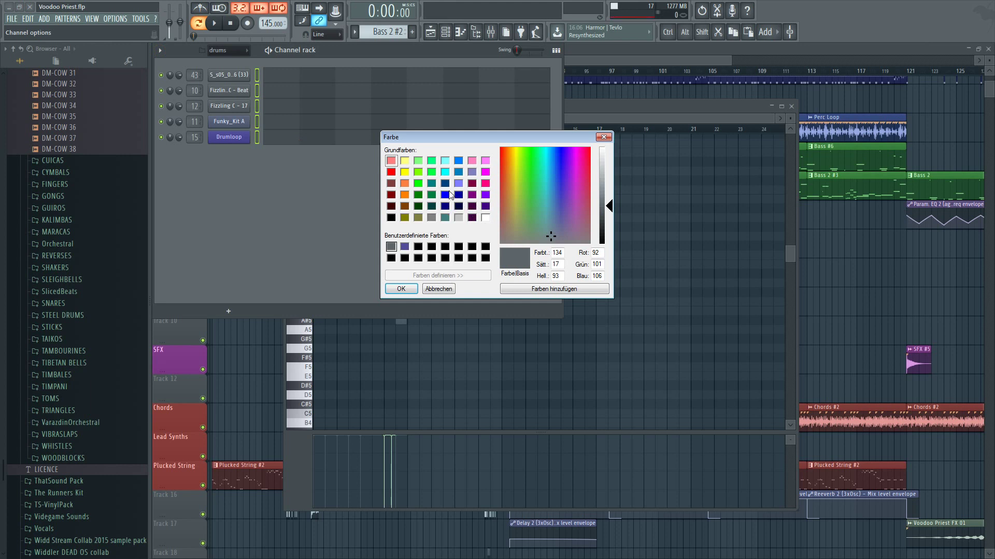
{"action": "left_click", "coordinate": [445, 195]}
{"action": "left_click", "coordinate": [401, 289]}
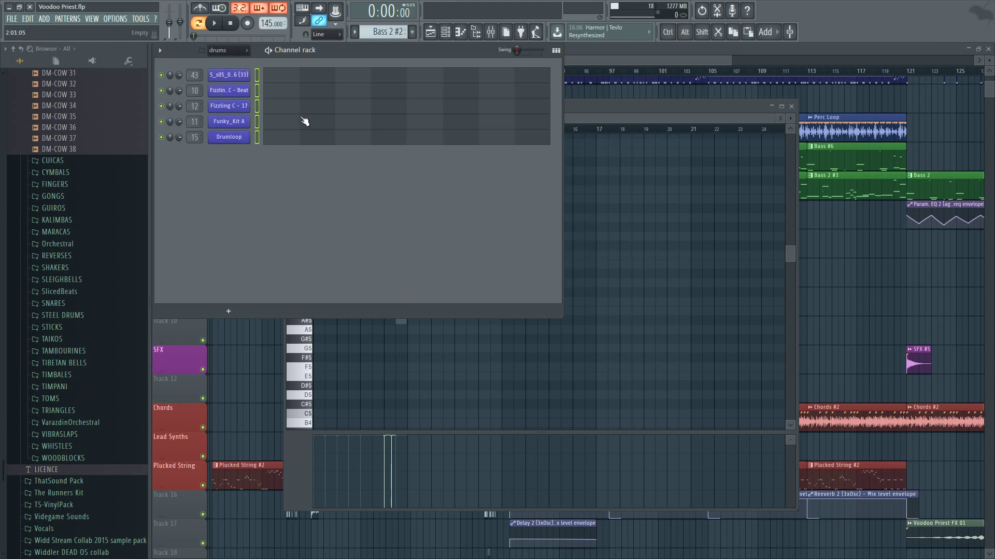
- Reassign all six VEE2 channels of the beat filter group to the drums group
{"action": "left_click", "coordinate": [234, 49]}
{"action": "left_click", "coordinate": [225, 137]}
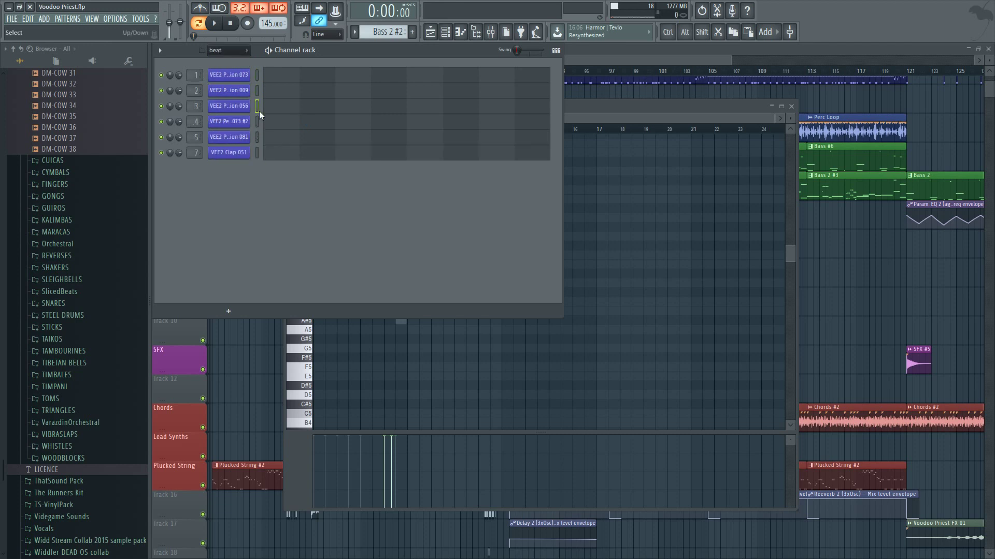
{"action": "key", "text": "alt+g"}
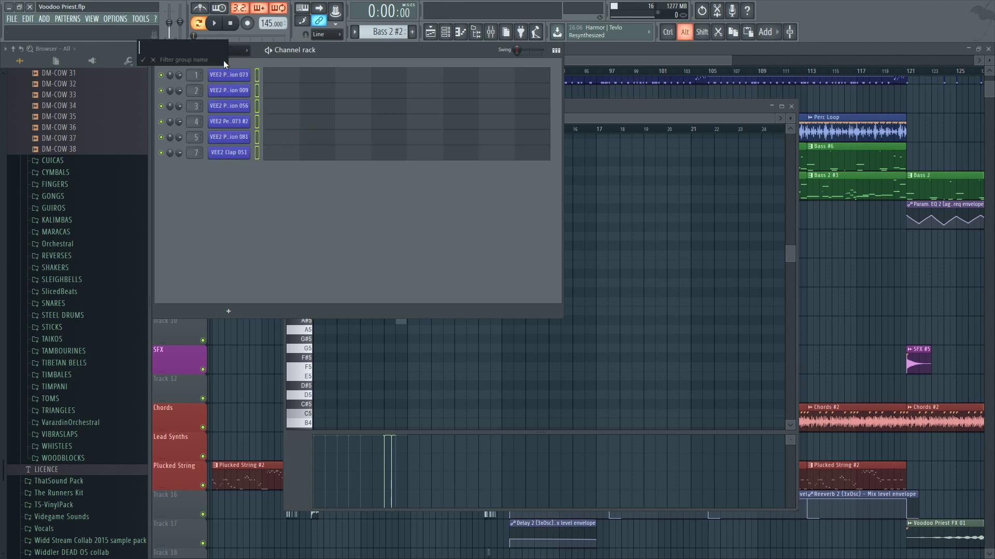
{"action": "type", "text": "drums"}
{"action": "key", "text": "Return"}
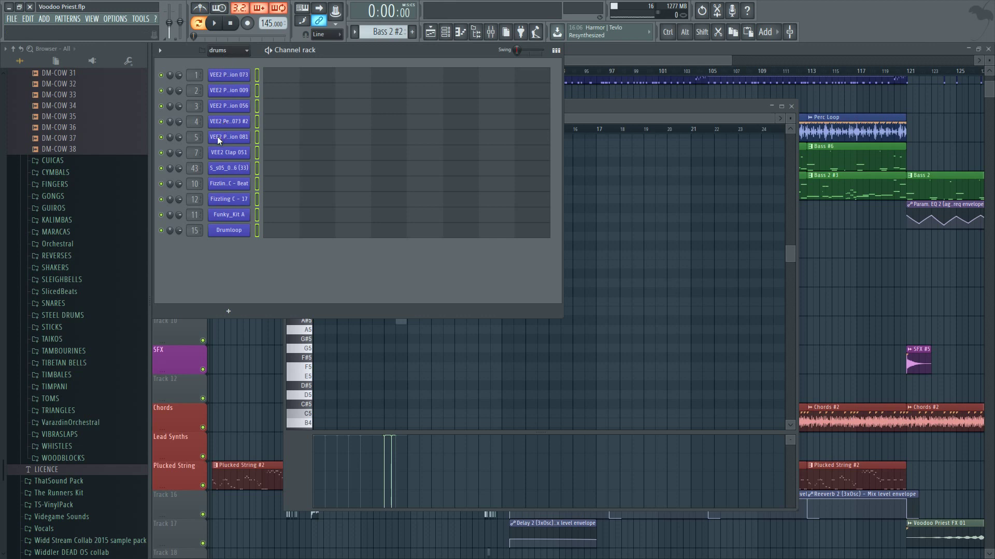
- Delete the emptied beat filter group
{"action": "key", "text": "Page_Up"}
{"action": "key", "text": "Delete"}
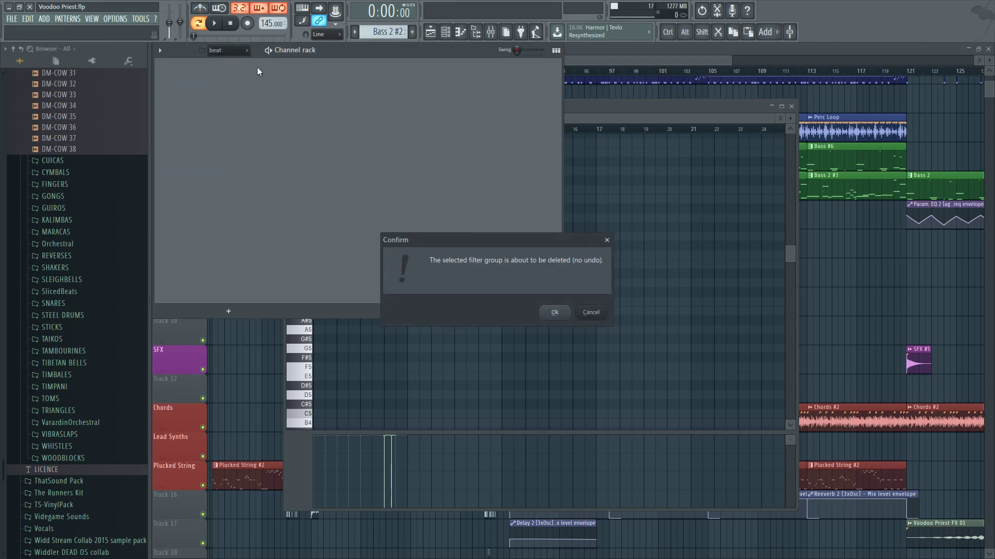
{"action": "left_click", "coordinate": [548, 313]}
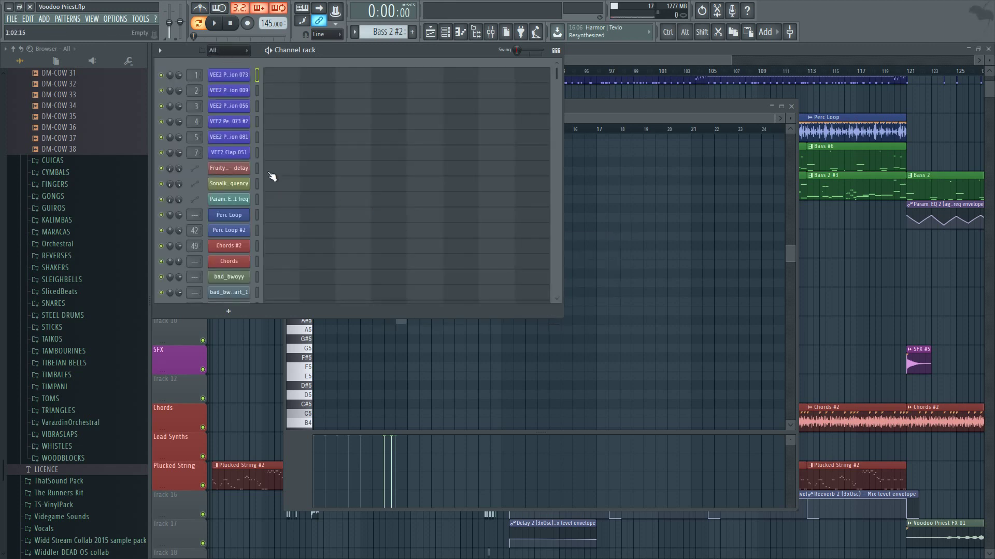
- Find the VEE2 Ride 19 channel among all channels and open its sampler settings
{"action": "scroll", "coordinate": [257, 157], "scroll_direction": "down", "scroll_amount": 10}
{"action": "scroll", "coordinate": [260, 159], "scroll_direction": "up", "scroll_amount": 5}
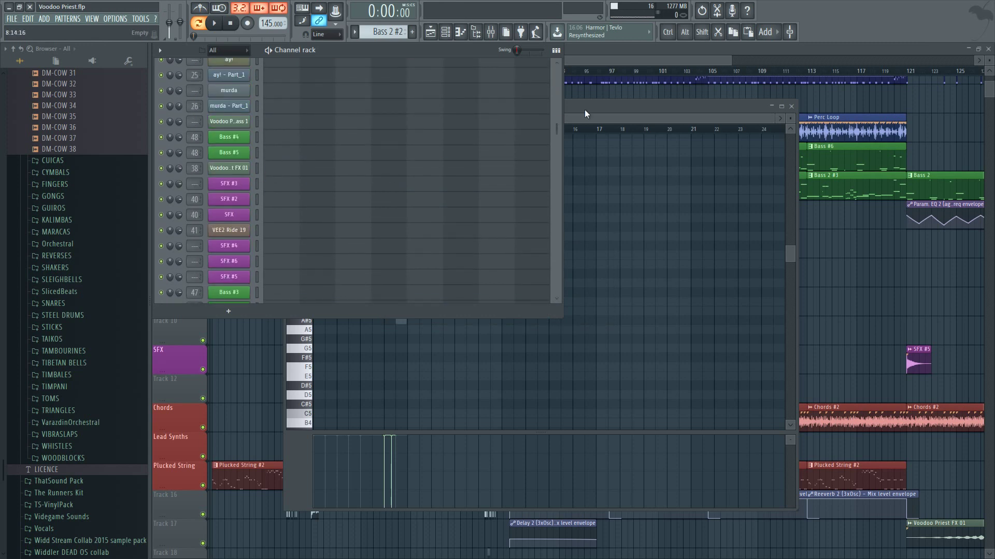
{"action": "left_click", "coordinate": [229, 230]}
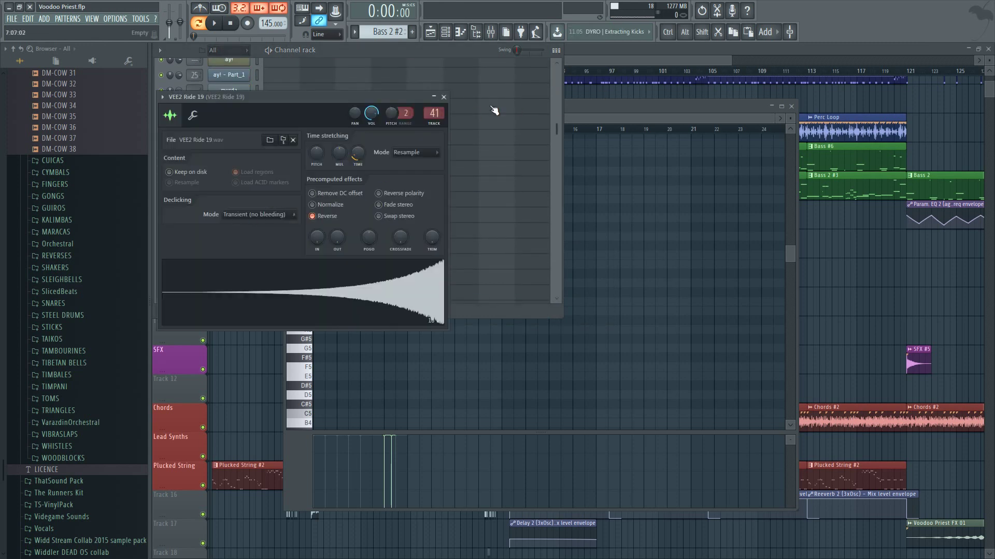
- Move the four short drums clips between bars 9 and 15 from Track 19 up onto the Drums track
{"action": "left_click", "coordinate": [594, 54]}
{"action": "scroll", "coordinate": [478, 136], "scroll_direction": "down", "scroll_amount": 5}
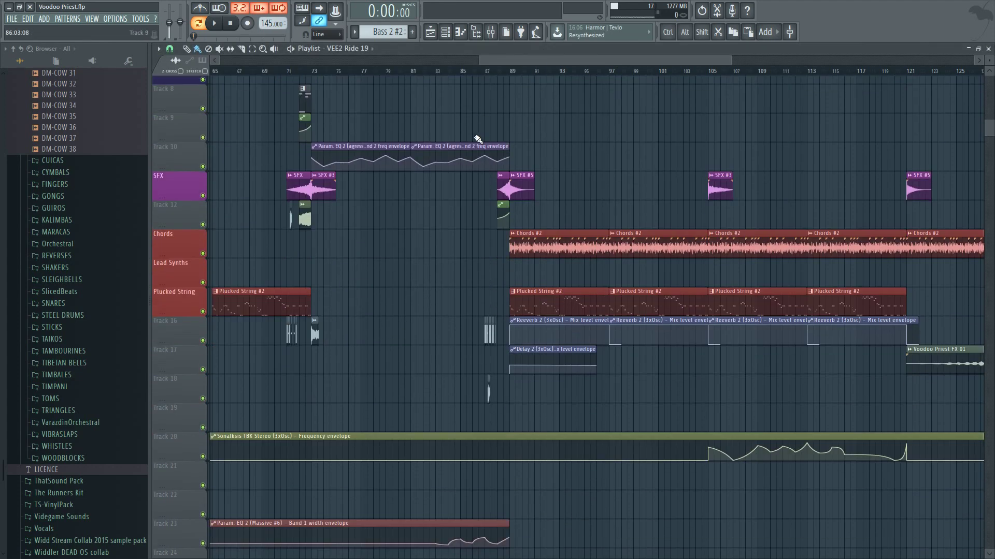
{"action": "scroll", "coordinate": [478, 139], "scroll_direction": "down", "scroll_amount": 7}
{"action": "scroll", "coordinate": [471, 147], "scroll_direction": "up", "scroll_amount": 10}
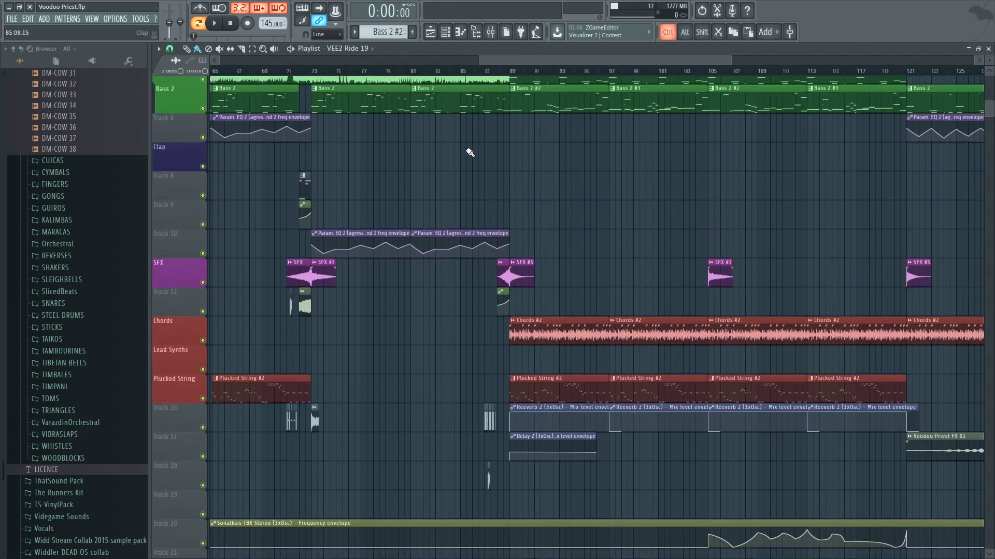
{"action": "scroll", "coordinate": [470, 153], "scroll_direction": "down", "scroll_amount": 5}
{"action": "scroll", "coordinate": [345, 216], "scroll_direction": "down", "scroll_amount": 4}
{"action": "scroll", "coordinate": [344, 216], "scroll_direction": "down", "scroll_amount": 5}
{"action": "scroll", "coordinate": [272, 218], "scroll_direction": "up", "scroll_amount": 6}
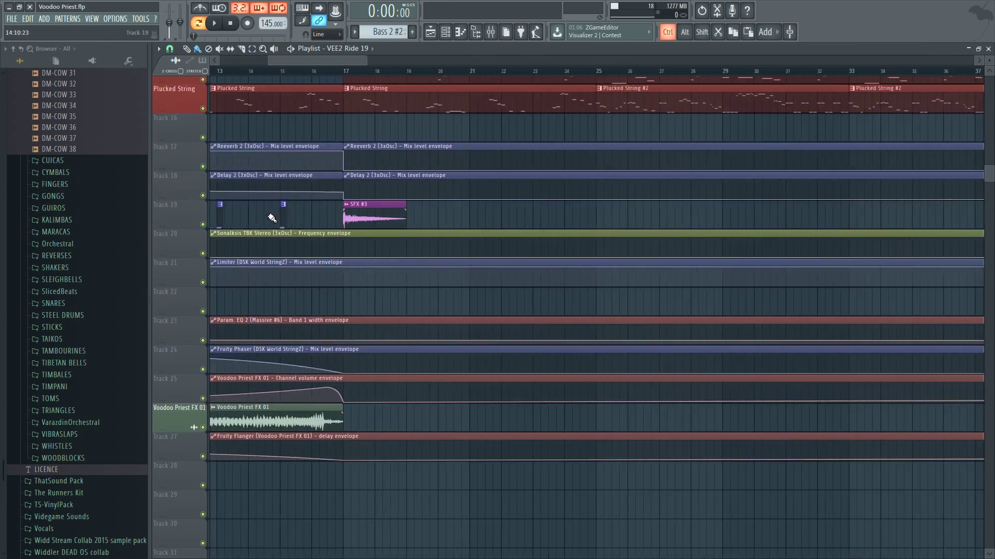
{"action": "scroll", "coordinate": [272, 218], "scroll_direction": "up", "scroll_amount": 8}
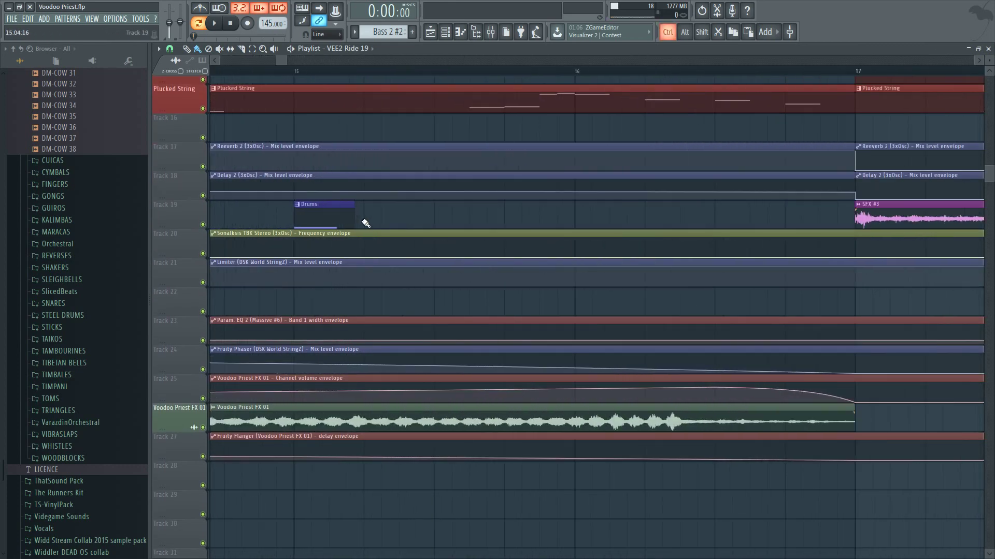
{"action": "scroll", "coordinate": [365, 223], "scroll_direction": "down", "scroll_amount": 8}
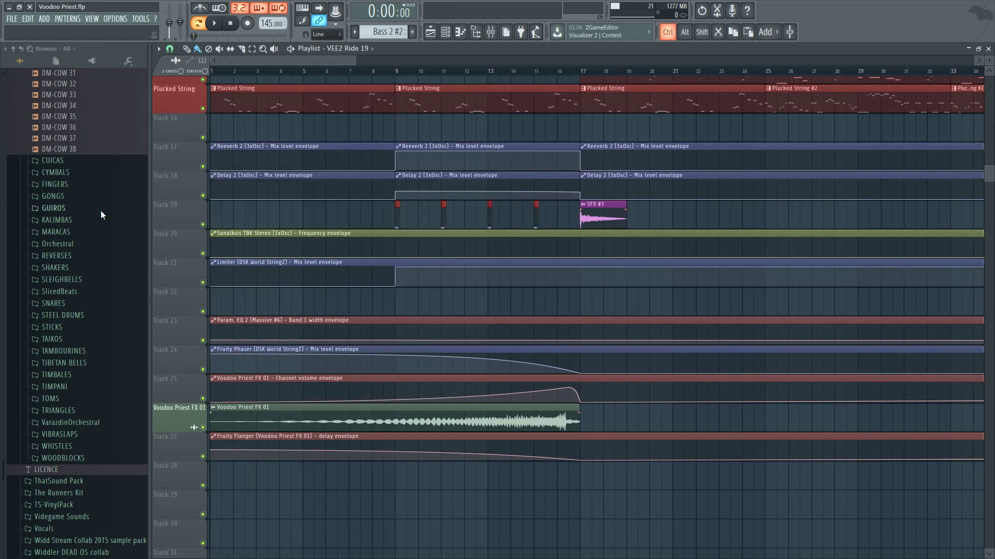
{"action": "key", "text": "shift+Up"}
{"action": "key", "text": "shift+Up"}
{"action": "key", "text": "shift+Up"}
{"action": "key", "text": "shift+Up"}
{"action": "key", "text": "shift+Up"}
{"action": "key", "text": "shift+Up"}
{"action": "key", "text": "shift+Up"}
{"action": "key", "text": "shift+Up"}
{"action": "key", "text": "shift+Up"}
{"action": "key", "text": "shift+Up"}
{"action": "key", "text": "shift+Up"}
{"action": "key", "text": "shift+Up"}
{"action": "key", "text": "shift+Up"}
{"action": "key", "text": "shift+Up"}
{"action": "key", "text": "shift+Up"}
{"action": "key", "text": "shift+Up"}
{"action": "key", "text": "shift+Up"}
{"action": "key", "text": "shift+Up"}
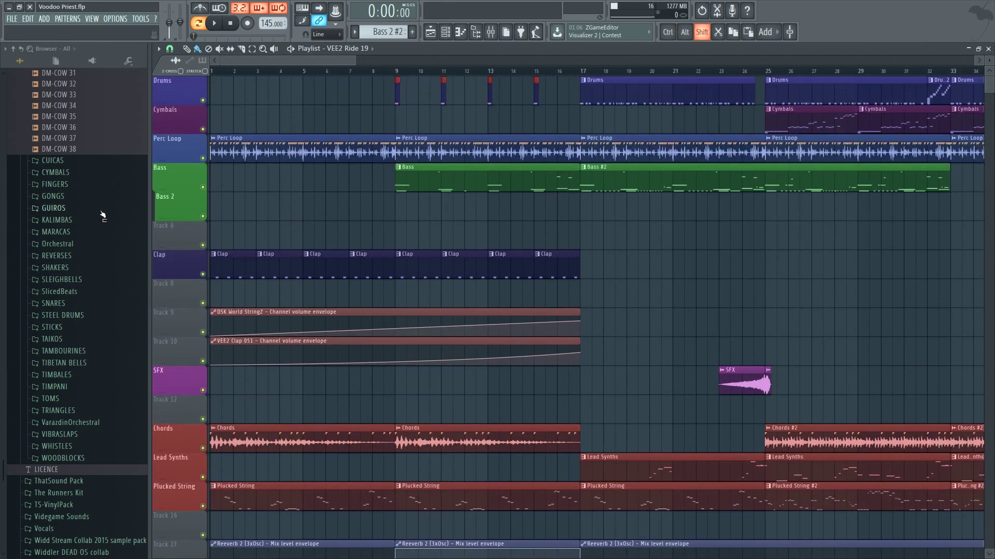
- Move the SFX #3 clip at bar 17 from Track 19 up onto the SFX track
{"action": "scroll", "coordinate": [134, 241], "scroll_direction": "down", "scroll_amount": 8}
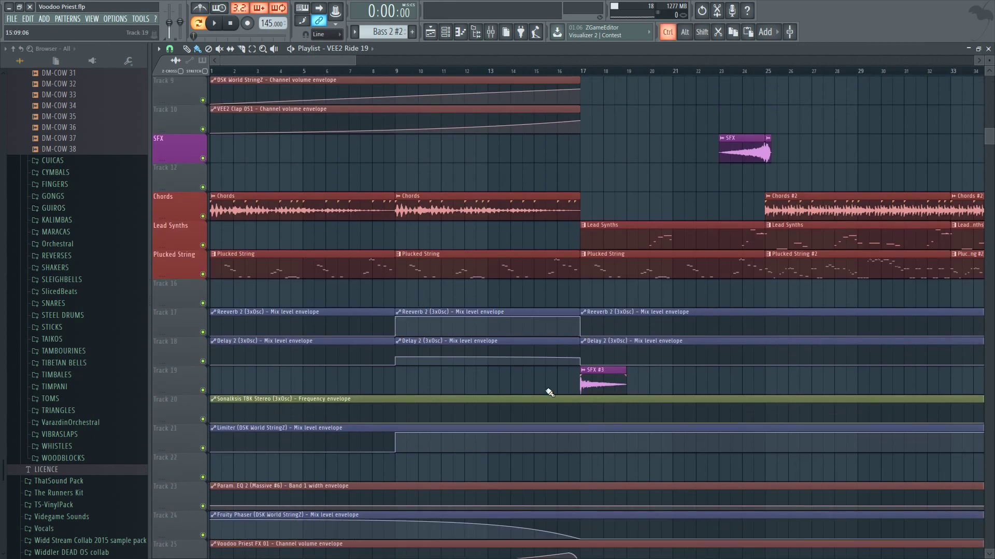
{"action": "key", "text": "shift+Up"}
{"action": "key", "text": "shift+Up"}
{"action": "key", "text": "shift+Up"}
{"action": "key", "text": "shift+Up"}
{"action": "key", "text": "shift+Up"}
{"action": "key", "text": "shift+Up"}
{"action": "key", "text": "shift+Up"}
{"action": "key", "text": "shift+Up"}
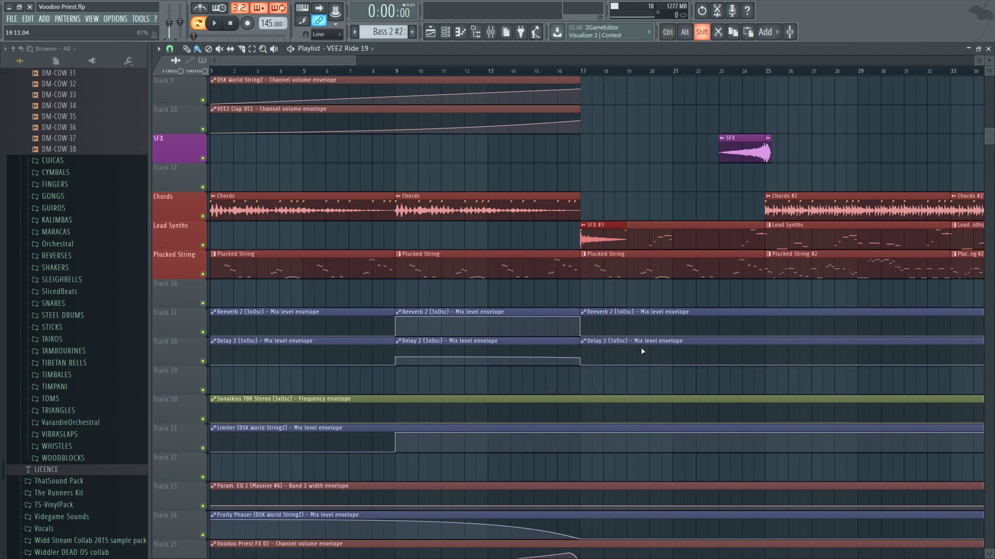
- Open the Pattern 27 clip at bar 72 on Track 8 and play it to identify which channel it uses
{"action": "scroll", "coordinate": [641, 351], "scroll_direction": "down", "scroll_amount": 4, "text": "ctrl"}
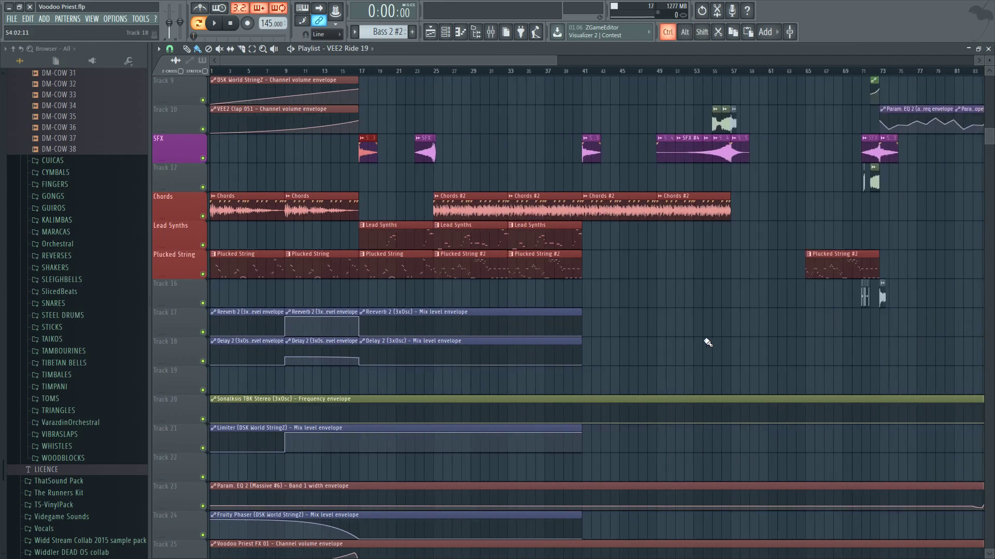
{"action": "scroll", "coordinate": [719, 213], "scroll_direction": "up", "scroll_amount": 5}
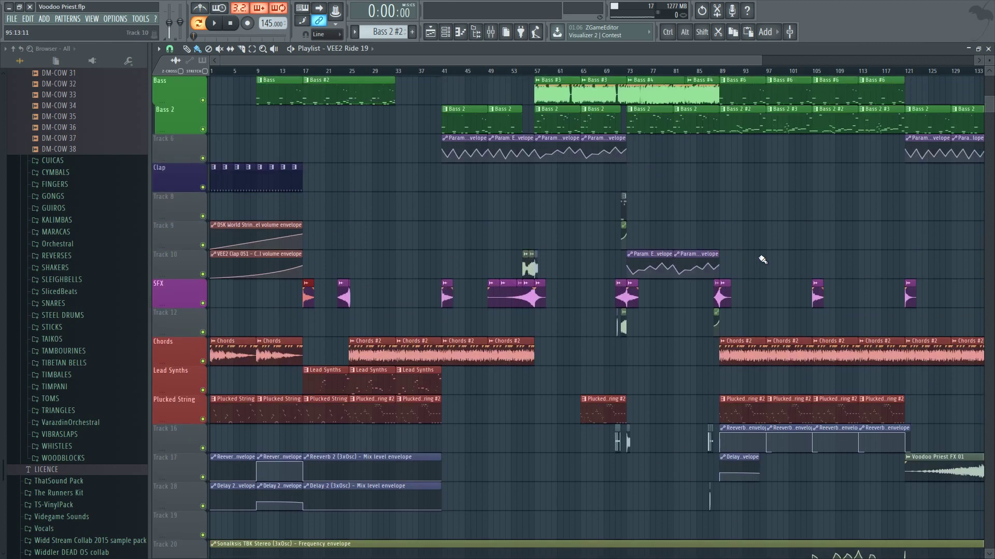
{"action": "scroll", "coordinate": [740, 257], "scroll_direction": "down", "scroll_amount": 2, "text": "ctrl"}
{"action": "scroll", "coordinate": [521, 208], "scroll_direction": "up", "scroll_amount": 8, "text": "ctrl"}
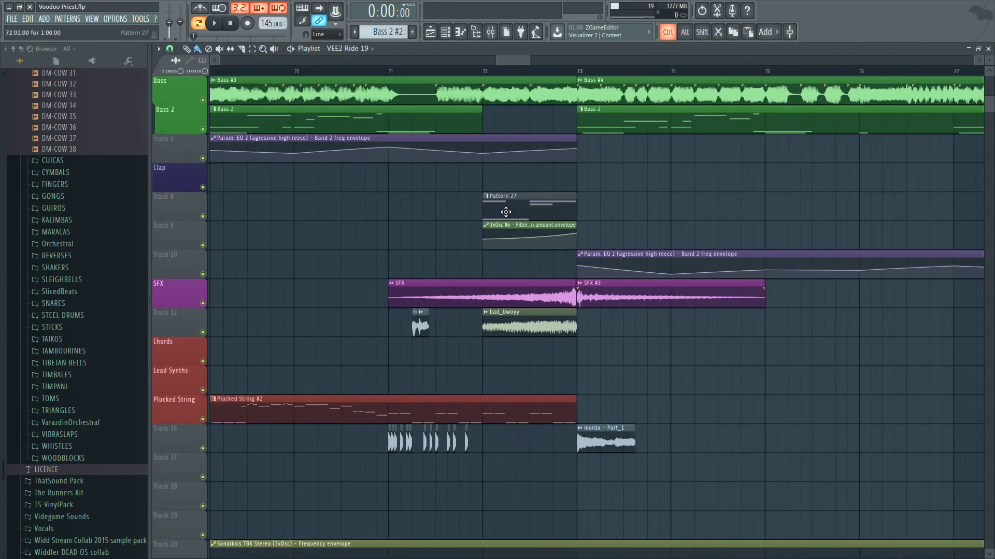
{"action": "double_click", "coordinate": [515, 206]}
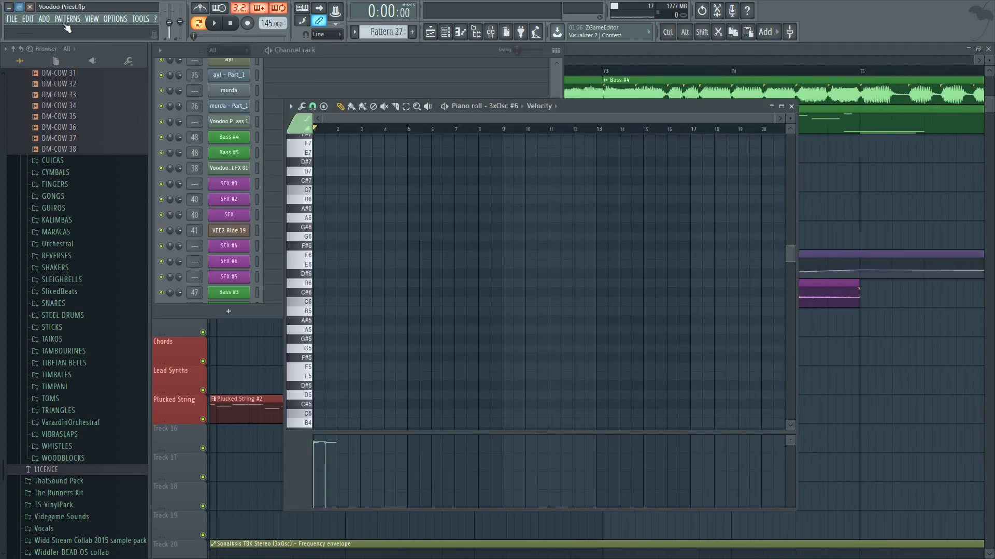
{"action": "left_click", "coordinate": [213, 23]}
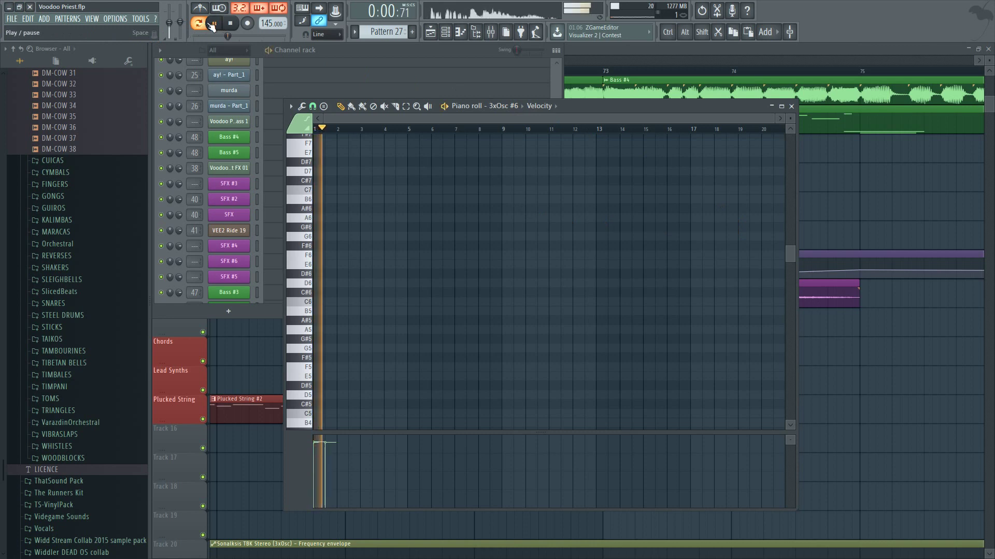
{"action": "left_click", "coordinate": [338, 45]}
{"action": "scroll", "coordinate": [364, 171], "scroll_direction": "down", "scroll_amount": 5}
{"action": "key", "text": "space"}
- Rename the 3xOsc #6 channel to Growl Bass 2 and give it a green colour
{"action": "left_click", "coordinate": [226, 281], "text": "shift"}
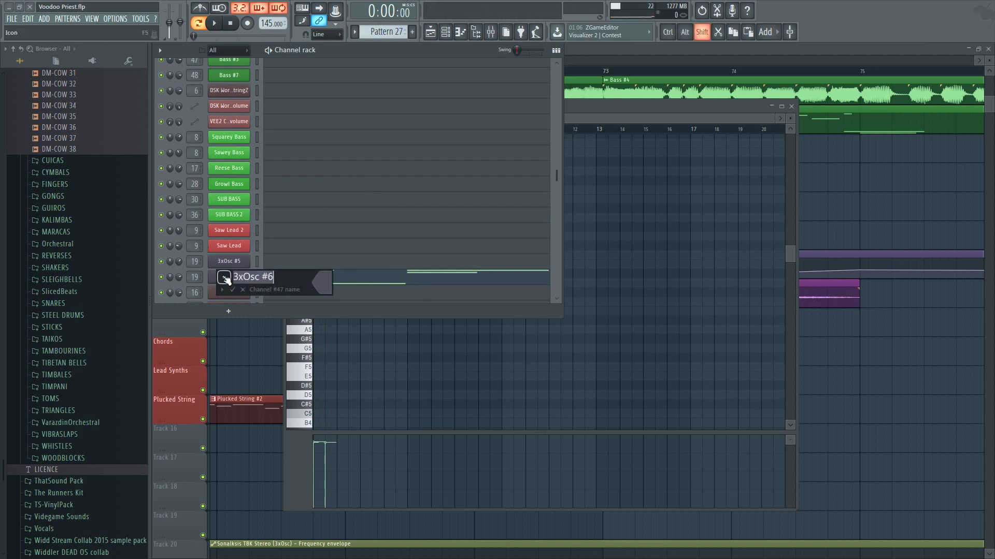
{"action": "type", "text": "Grow"}
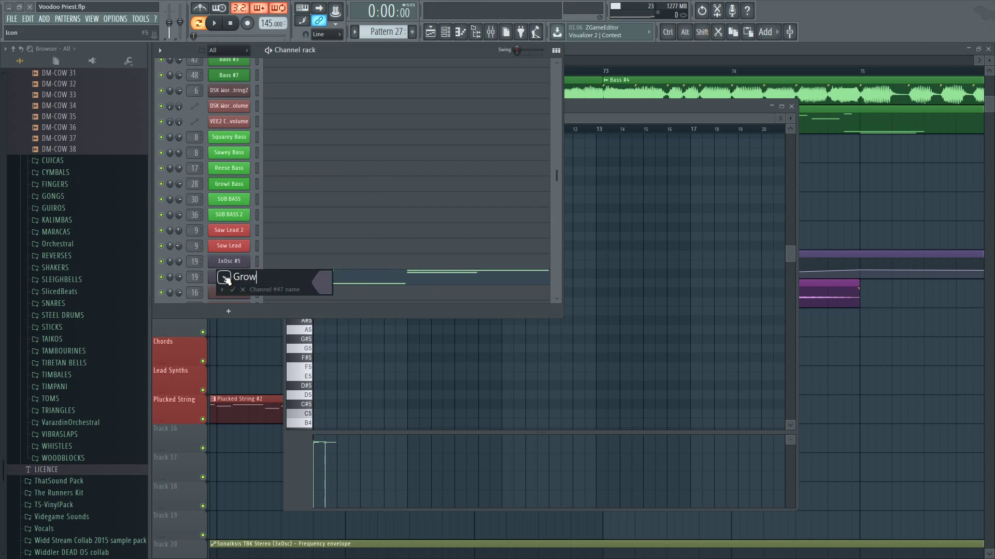
{"action": "type", "text": "l Bass 2"}
{"action": "left_click", "coordinate": [325, 284]}
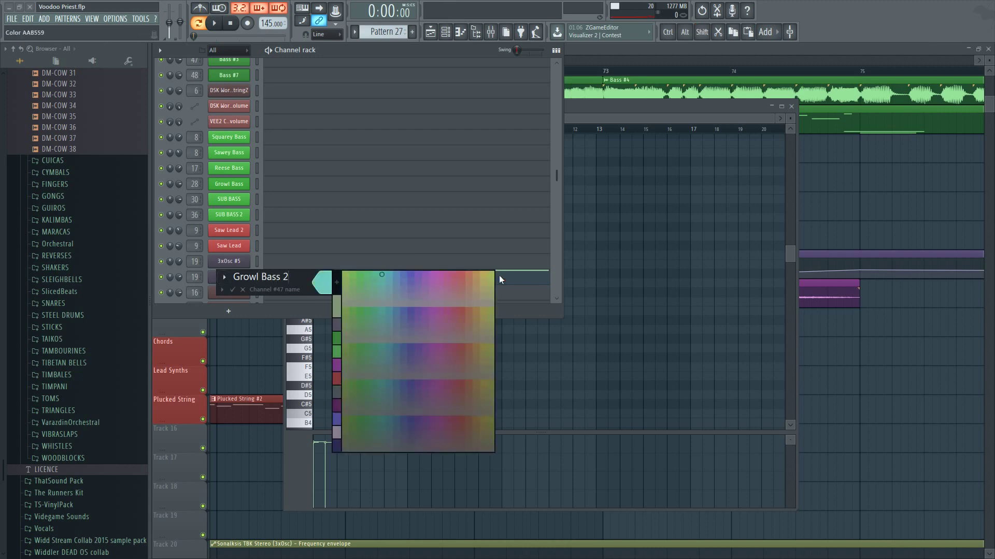
{"action": "left_click", "coordinate": [363, 312]}
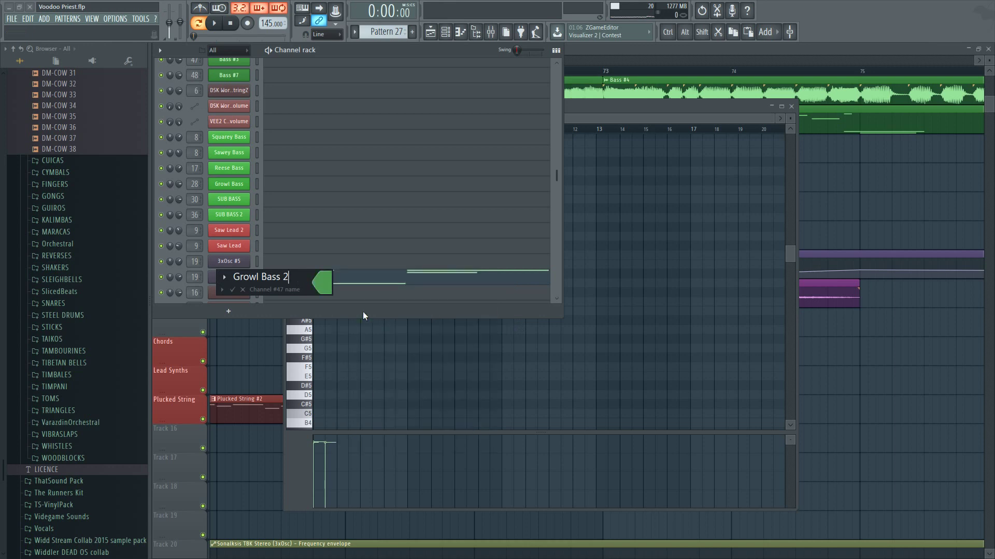
{"action": "key", "text": "Return"}
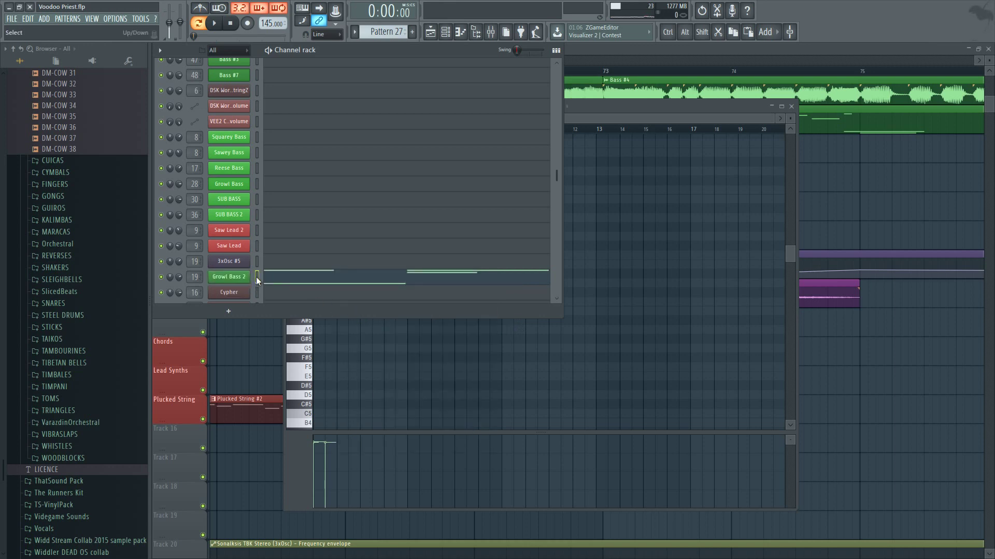
- Assign the Growl Bass 2 channel to the bass filter group
{"action": "key", "text": "alt+g"}
{"action": "type", "text": "bass"}
{"action": "key", "text": "Return"}
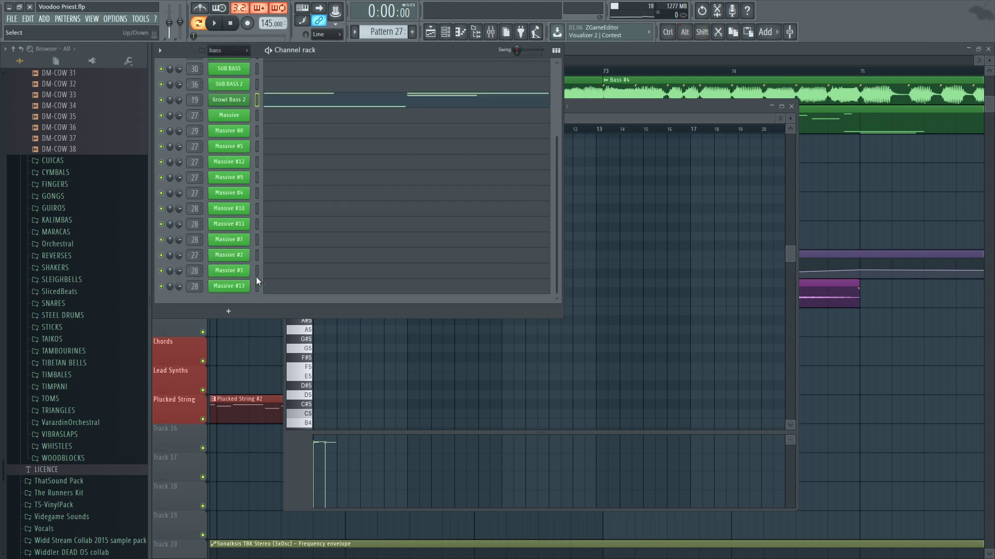
- Select every channel in the bass filter group and colour them all pure green
{"action": "double_click", "coordinate": [257, 100]}
{"action": "double_click", "coordinate": [256, 100]}
{"action": "scroll", "coordinate": [249, 123], "scroll_direction": "up", "scroll_amount": 2}
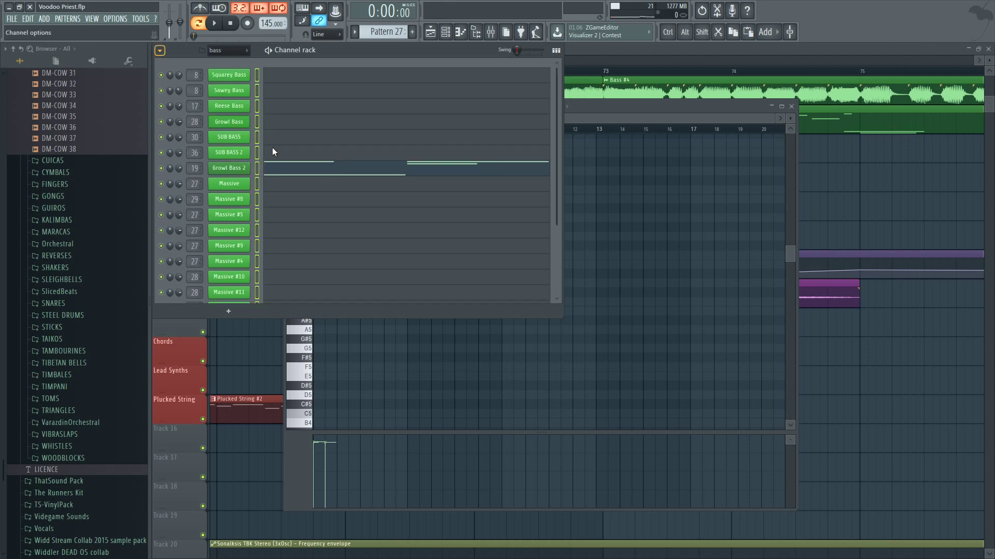
{"action": "key", "text": "alt+c"}
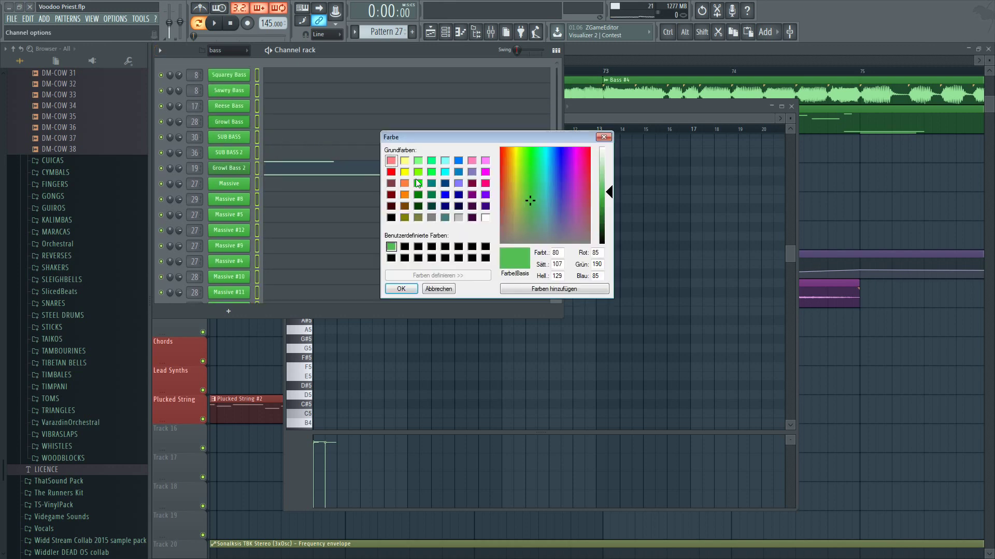
{"action": "left_click", "coordinate": [418, 183]}
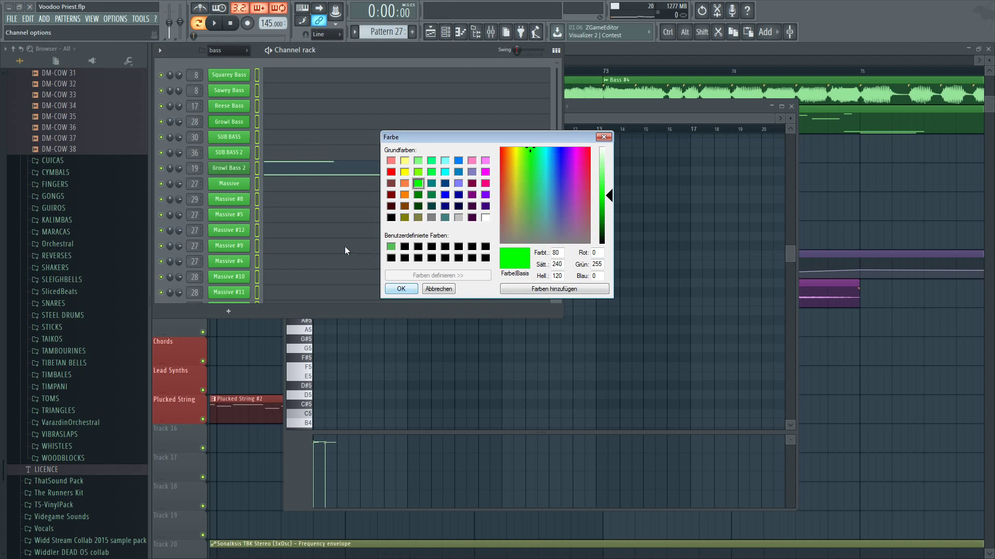
{"action": "left_click", "coordinate": [399, 290]}
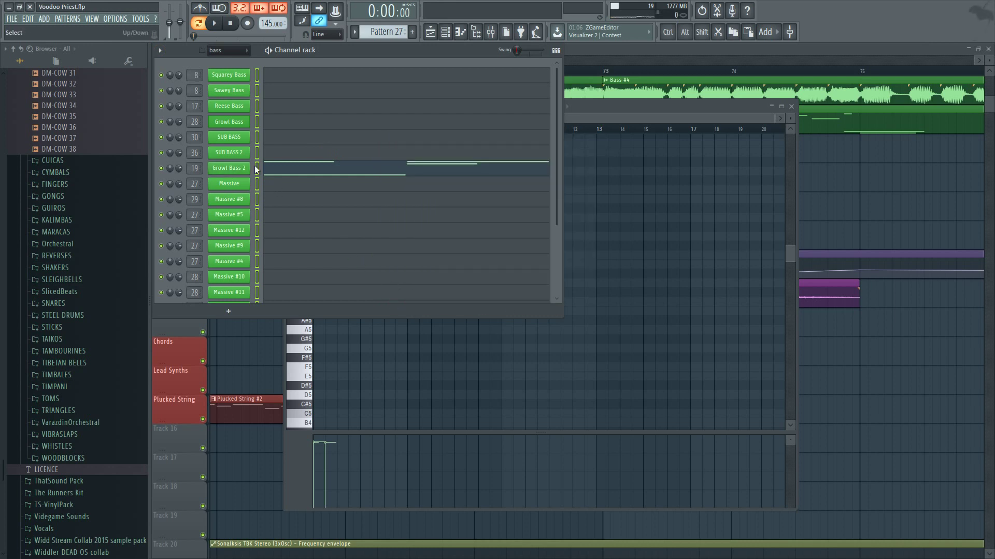
- Move the Pattern 27 clip at bar 72 from Track 8 onto the Bass 2 track and apply the track's name and colour to it
{"action": "left_click", "coordinate": [739, 48]}
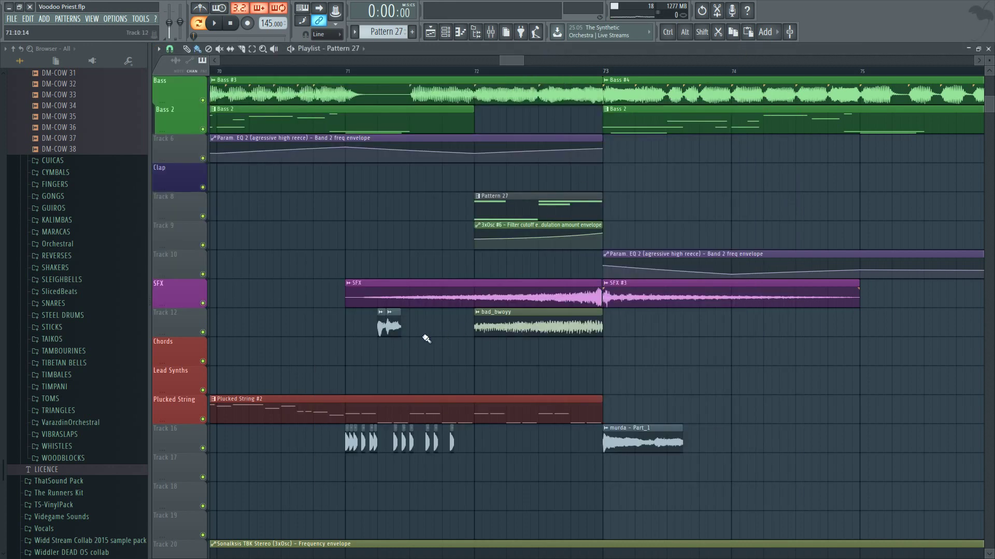
{"action": "scroll", "coordinate": [515, 295], "scroll_direction": "down", "scroll_amount": 2}
{"action": "scroll", "coordinate": [514, 259], "scroll_direction": "up", "scroll_amount": 3}
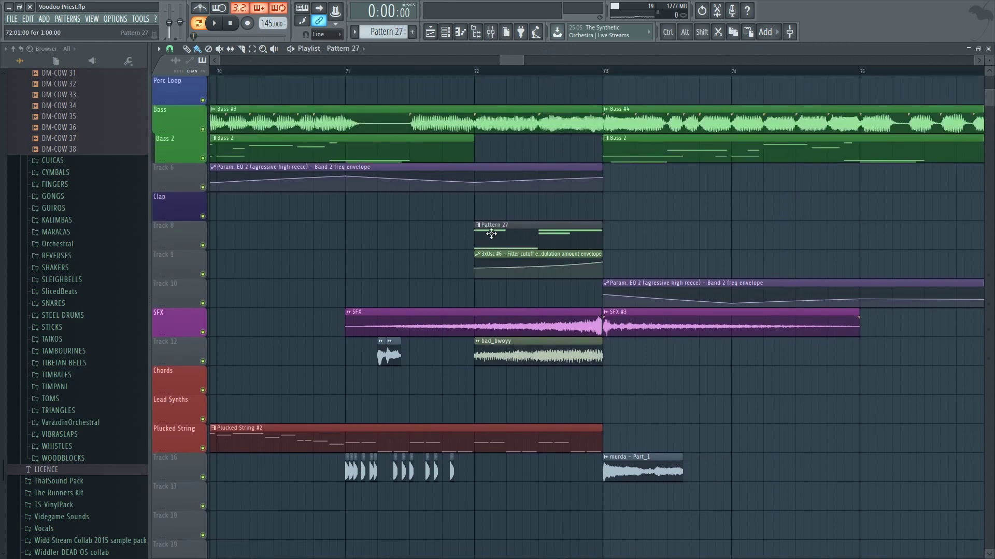
{"action": "left_click_drag", "start_coordinate": [492, 233], "coordinate": [492, 146]}
{"action": "scroll", "coordinate": [509, 262], "scroll_direction": "down", "scroll_amount": 5}
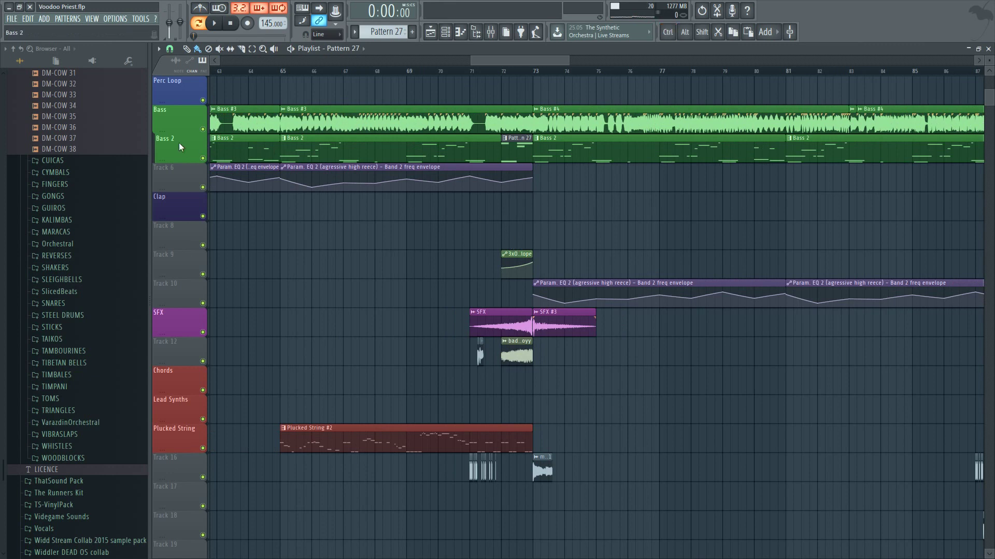
{"action": "left_click", "coordinate": [219, 175]}
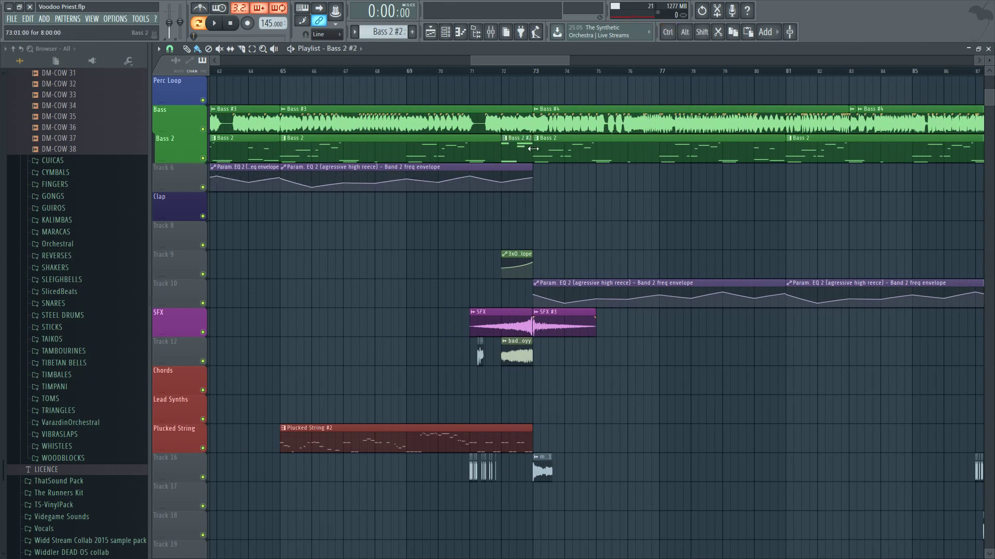
- Move the Voodoo Priest FX 01 clip at bar 1 up onto the SFX track and give it the track's name and colour
{"action": "scroll", "coordinate": [533, 159], "scroll_direction": "down", "scroll_amount": 8}
{"action": "scroll", "coordinate": [648, 187], "scroll_direction": "up", "scroll_amount": 2}
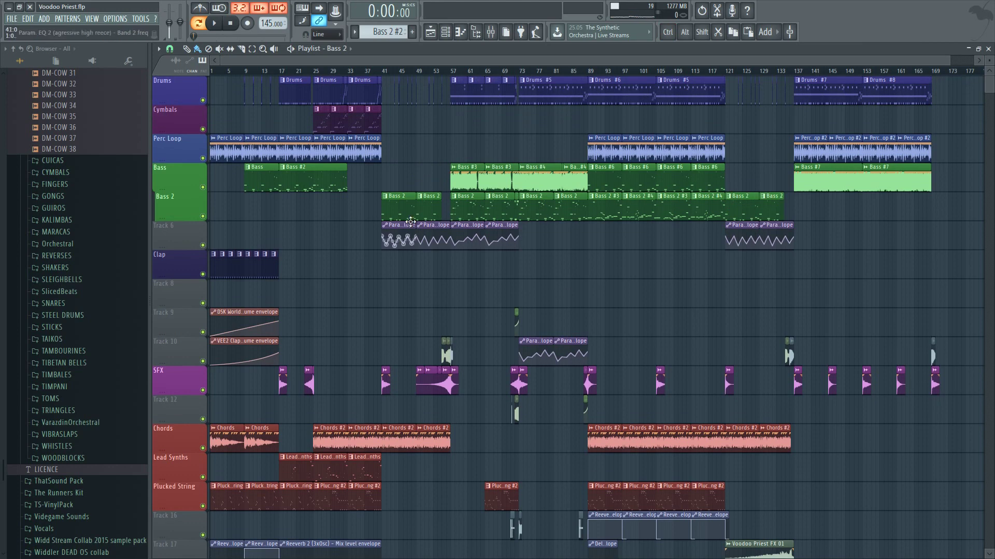
{"action": "scroll", "coordinate": [411, 223], "scroll_direction": "down", "scroll_amount": 14}
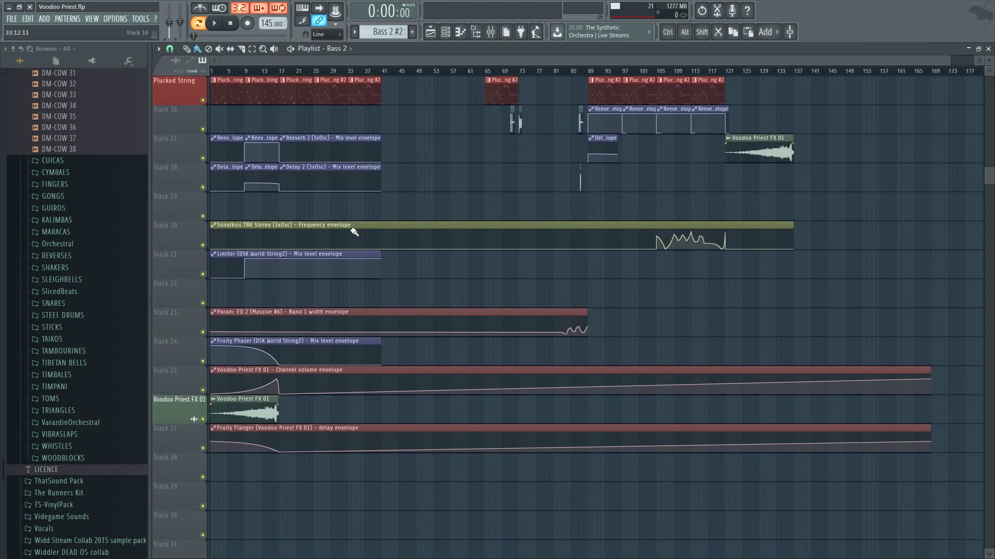
{"action": "scroll", "coordinate": [354, 232], "scroll_direction": "down", "scroll_amount": 4}
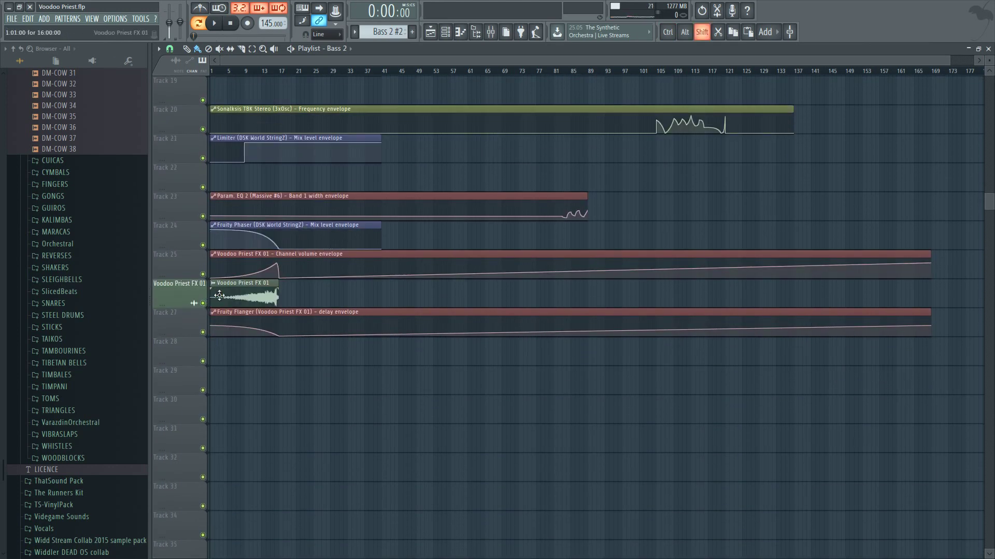
{"action": "left_click_drag", "start_coordinate": [220, 295], "coordinate": [166, 169]}
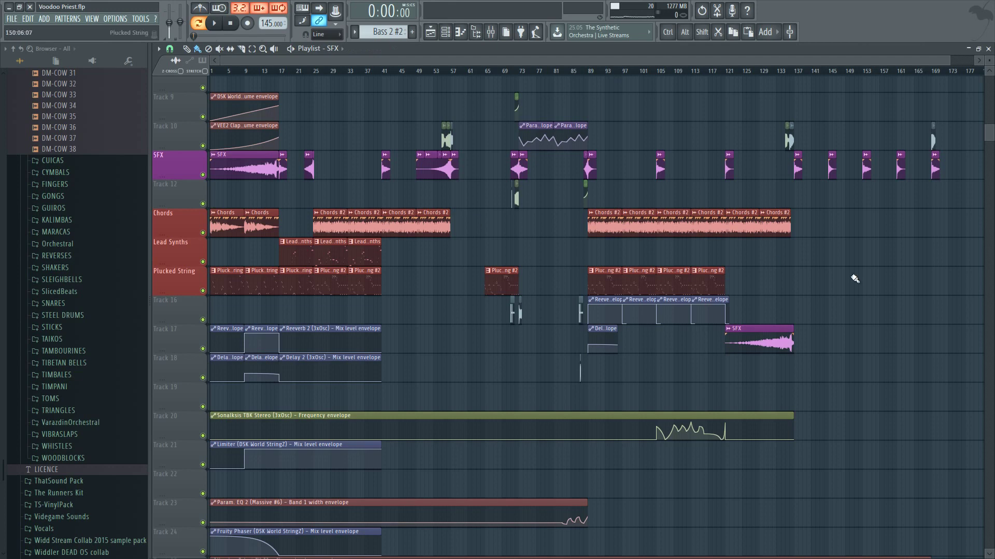
- Move the long riser clip at bar 121 from Track 17 up onto the SFX track
{"action": "scroll", "coordinate": [766, 336], "scroll_direction": "up", "scroll_amount": 3}
{"action": "left_click_drag", "start_coordinate": [772, 342], "coordinate": [766, 166]}
{"action": "scroll", "coordinate": [732, 175], "scroll_direction": "up", "scroll_amount": 3}
{"action": "scroll", "coordinate": [732, 174], "scroll_direction": "up", "scroll_amount": 2}
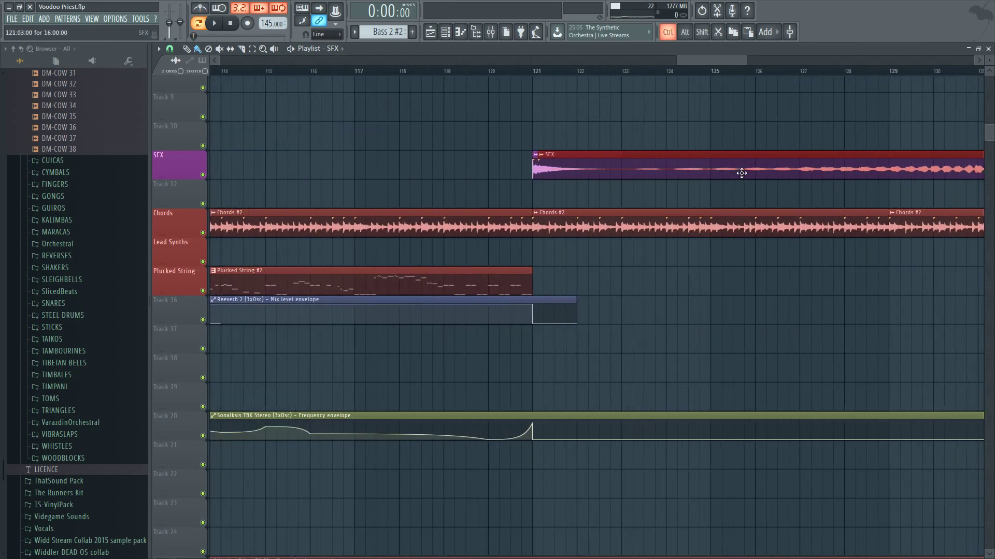
{"action": "scroll", "coordinate": [721, 177], "scroll_direction": "up", "scroll_amount": 1}
{"action": "scroll", "coordinate": [722, 177], "scroll_direction": "down", "scroll_amount": 5}
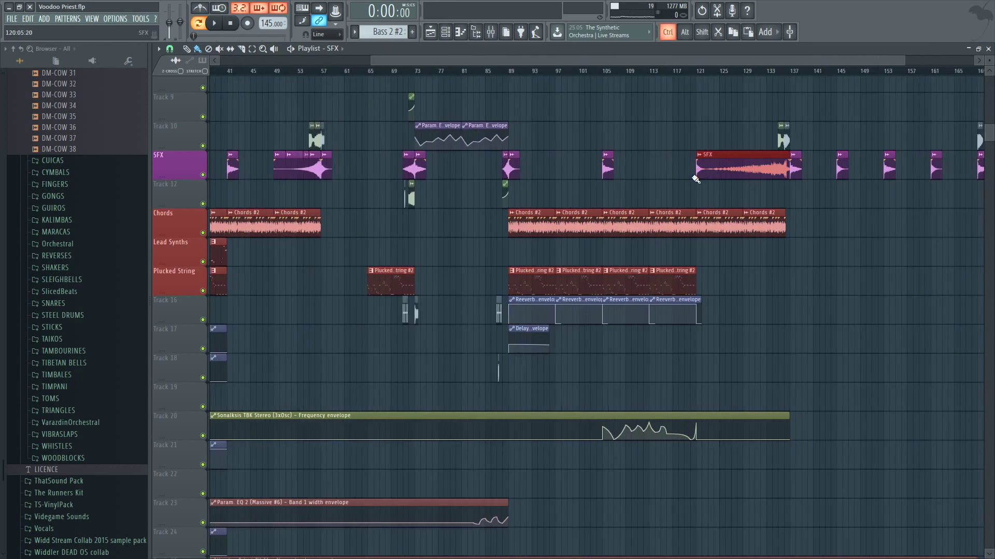
- Inspect the sampler settings of the bad_bwoyy and murda - Part_1 clips on Track 10 around bars 55 to 57
{"action": "scroll", "coordinate": [437, 151], "scroll_direction": "up", "scroll_amount": 6}
{"action": "scroll", "coordinate": [481, 150], "scroll_direction": "up", "scroll_amount": 2}
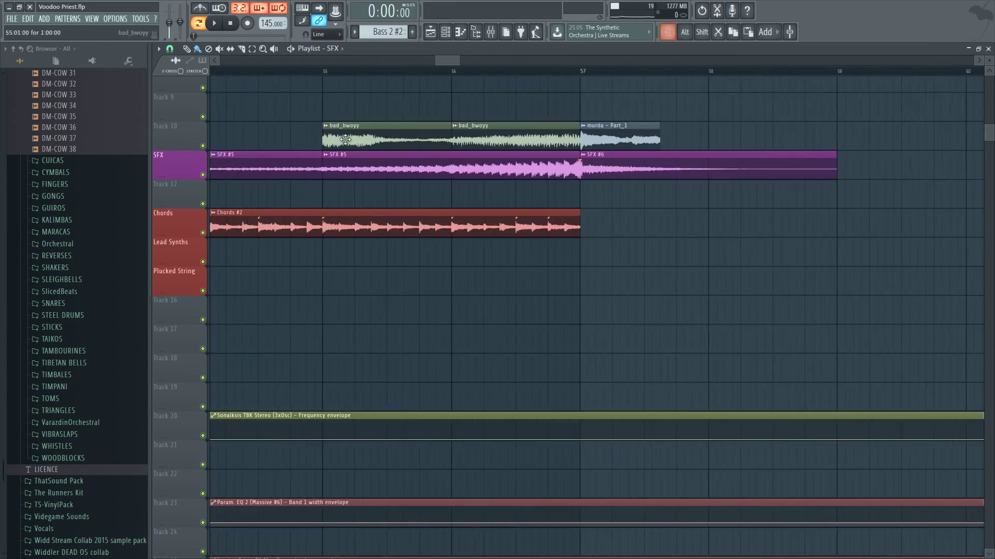
{"action": "double_click", "coordinate": [475, 147]}
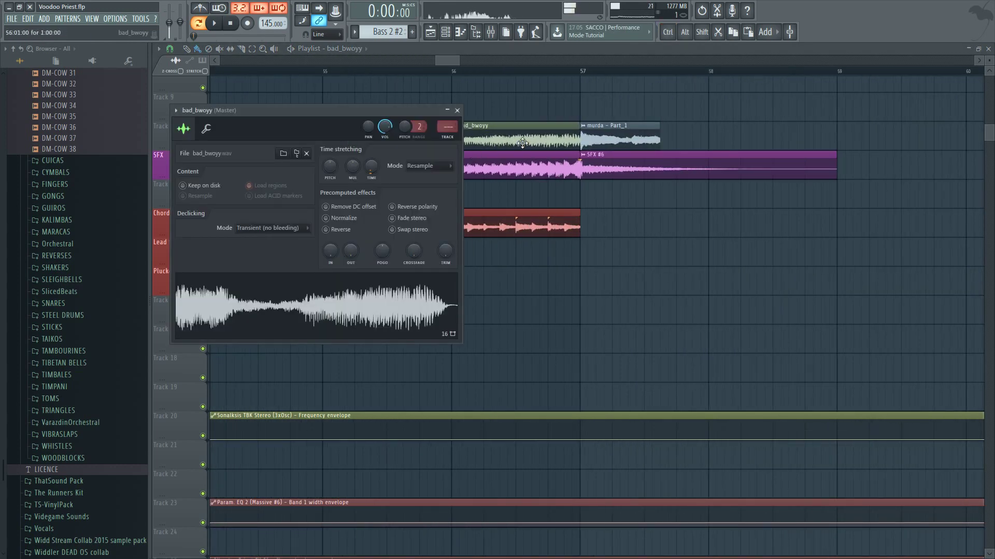
{"action": "double_click", "coordinate": [601, 138]}
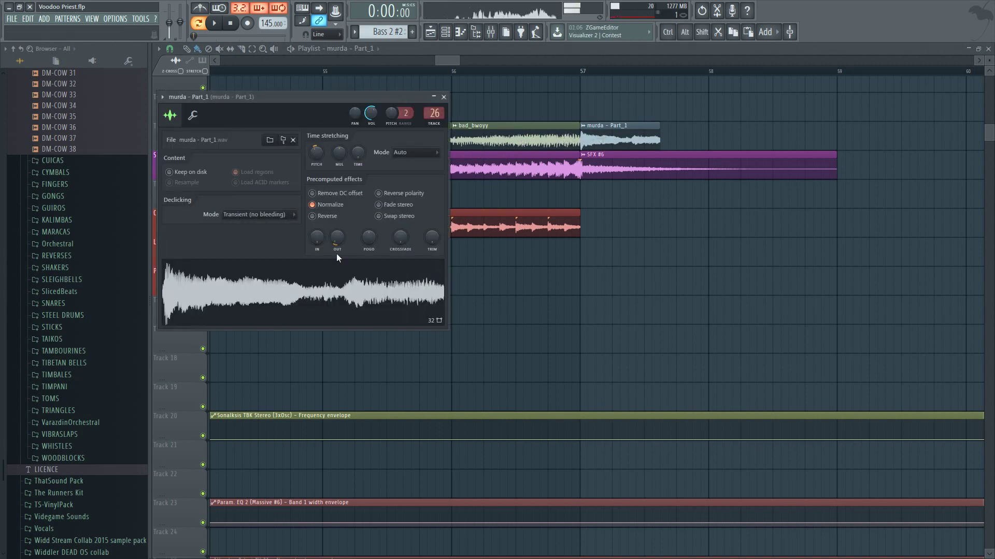
- Close the murda - Part_1 sampler window and insert an empty track directly above the SFX track
{"action": "key", "text": "Escape"}
{"action": "scroll", "coordinate": [532, 111], "scroll_direction": "down", "scroll_amount": 5}
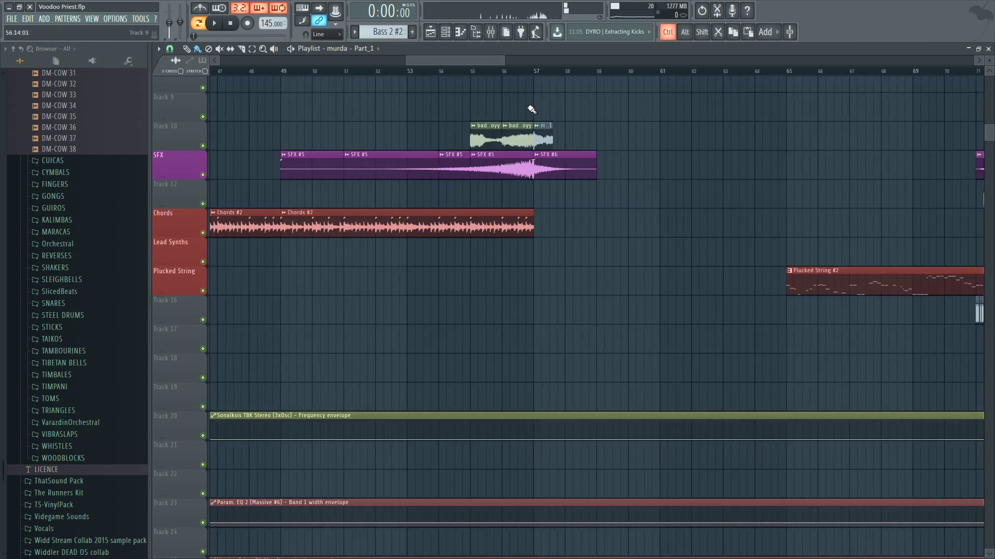
{"action": "scroll", "coordinate": [551, 204], "scroll_direction": "up", "scroll_amount": 5}
{"action": "scroll", "coordinate": [544, 282], "scroll_direction": "down", "scroll_amount": 5}
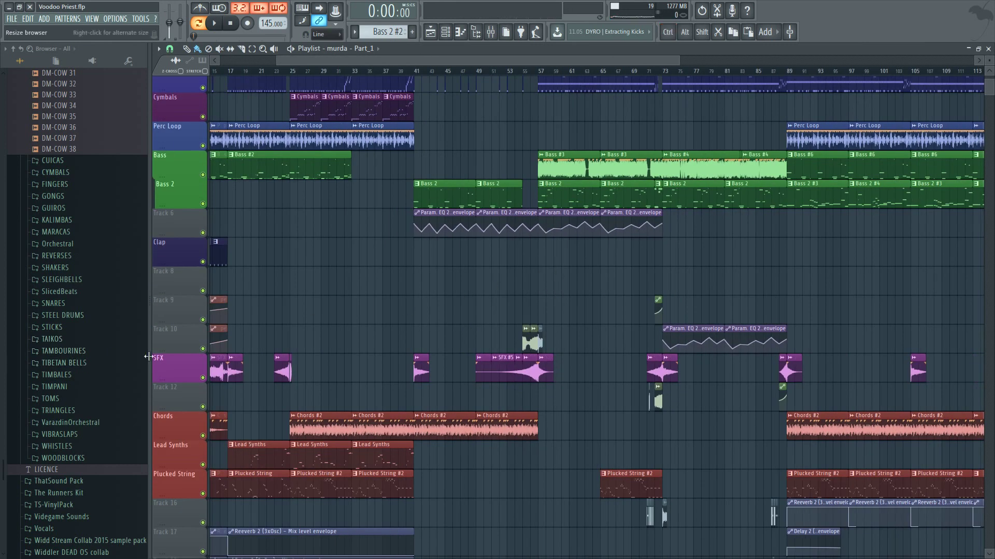
{"action": "left_click", "coordinate": [185, 509]}
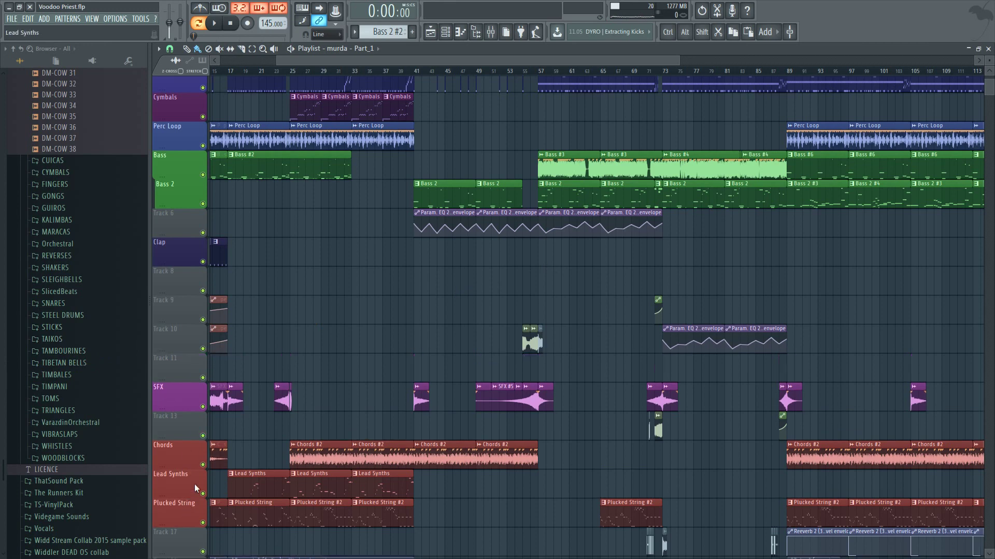
- Move the bad_bwoyy and murda - Part_1 clips around bars 55 to 57 from Track 10 down to Track 11
{"action": "scroll", "coordinate": [466, 351], "scroll_direction": "up", "scroll_amount": 4}
{"action": "left_click_drag", "start_coordinate": [517, 341], "coordinate": [657, 341]}
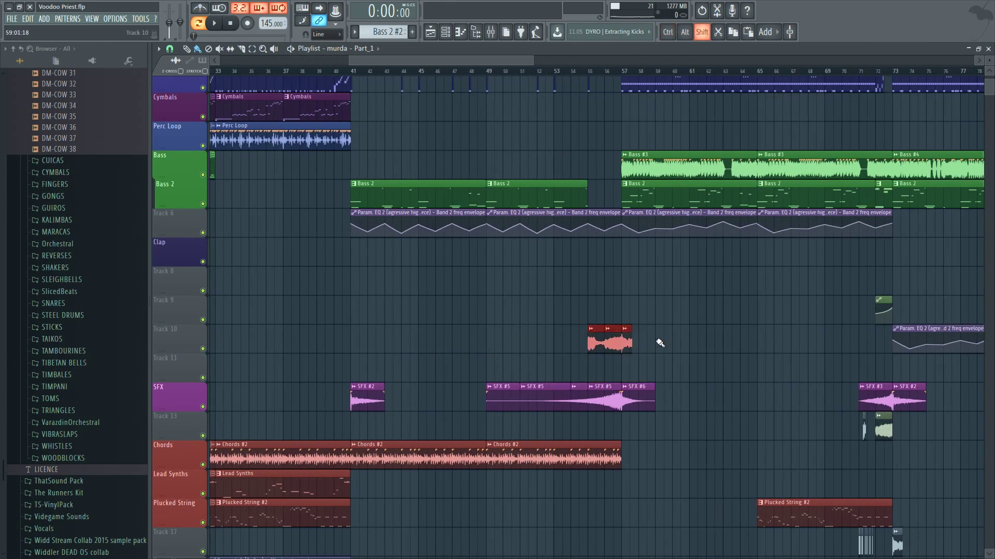
{"action": "key", "text": "shift+Down"}
- Move the vocal clips at bars 71 and 72, including bad_bwoyy, from Track 13 up to Track 11
{"action": "scroll", "coordinate": [699, 434], "scroll_direction": "down", "scroll_amount": 3, "text": "ctrl"}
{"action": "scroll", "coordinate": [734, 428], "scroll_direction": "up", "scroll_amount": 5, "text": "ctrl"}
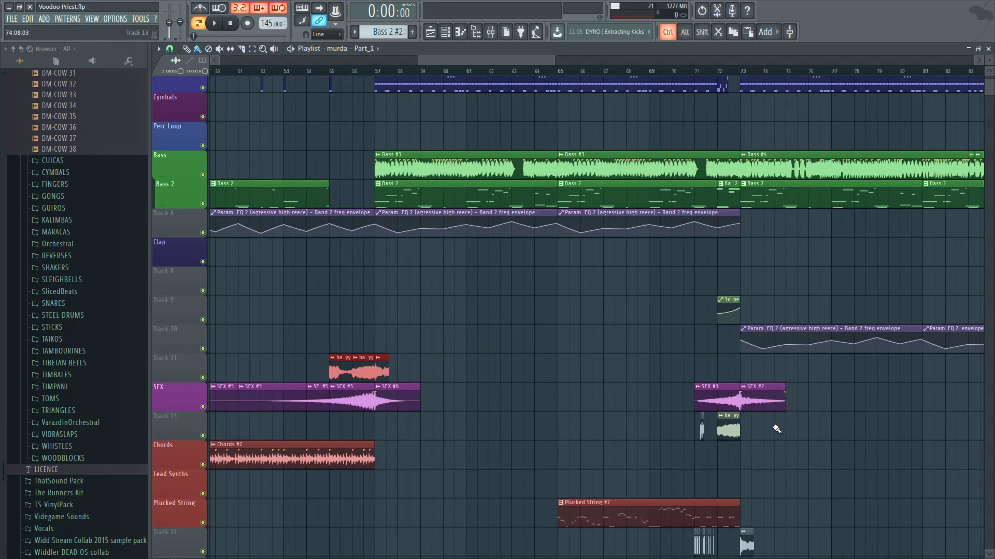
{"action": "left_click_drag", "start_coordinate": [601, 443], "coordinate": [821, 411], "text": "ctrl"}
{"action": "scroll", "coordinate": [714, 451], "scroll_direction": "up", "scroll_amount": 3, "text": "ctrl"}
{"action": "key", "text": "shift+Up"}
{"action": "key", "text": "shift+Up"}
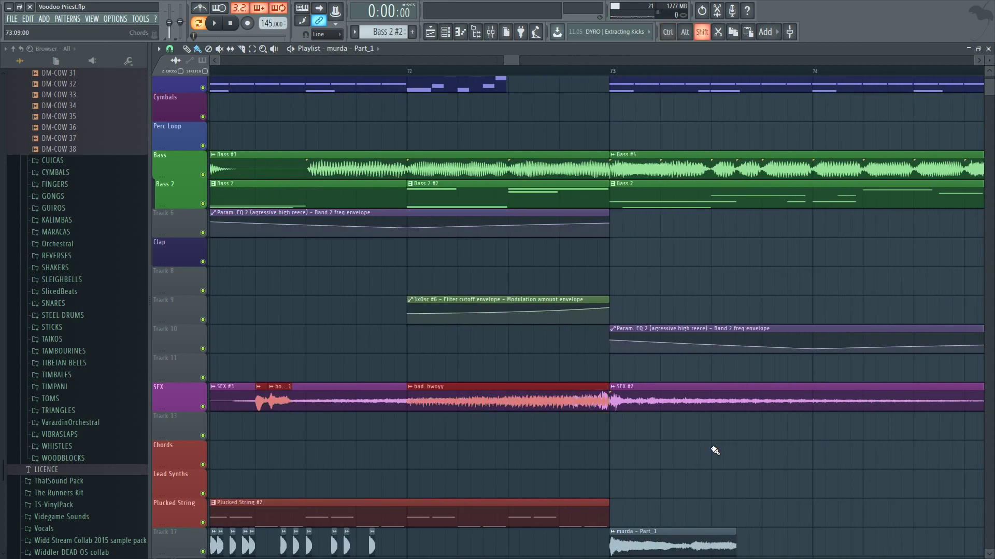
- Rename Track 11 as Vocal Chops, colour it blue and apply its name and colour to the vocal clips
{"action": "scroll", "coordinate": [774, 415], "scroll_direction": "down", "scroll_amount": 3, "text": "ctrl"}
{"action": "scroll", "coordinate": [762, 417], "scroll_direction": "down", "scroll_amount": 4}
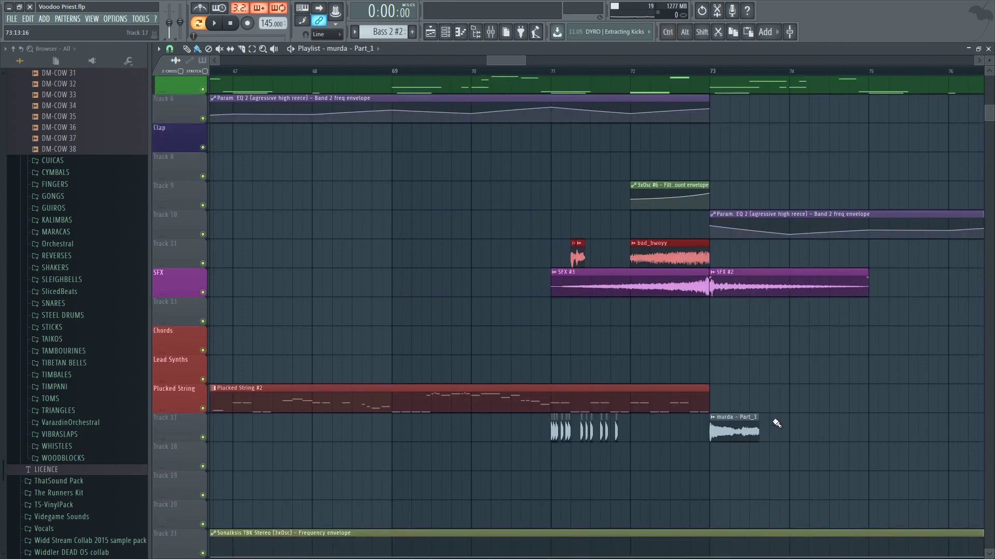
{"action": "scroll", "coordinate": [591, 399], "scroll_direction": "down", "scroll_amount": 3, "text": "ctrl"}
{"action": "scroll", "coordinate": [509, 384], "scroll_direction": "down", "scroll_amount": 5, "text": "ctrl"}
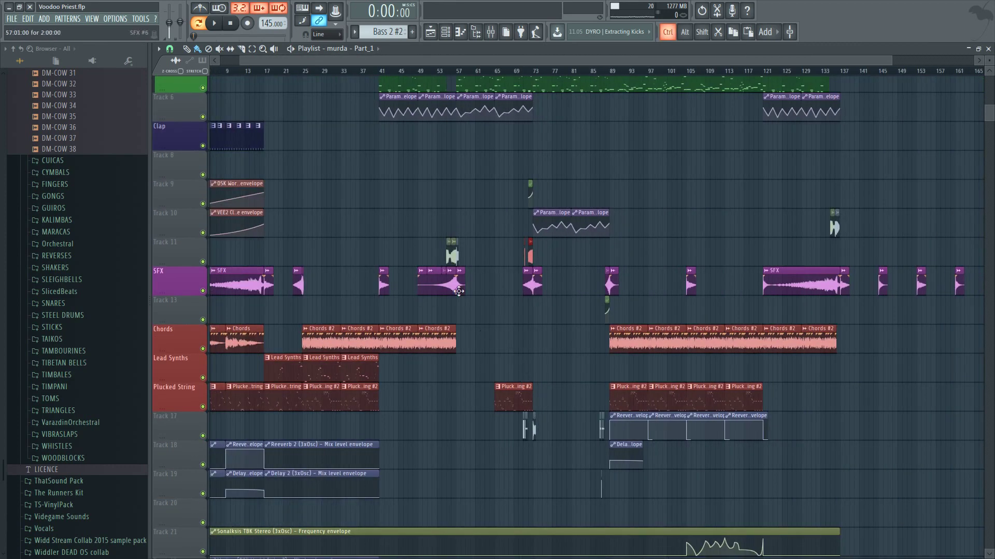
{"action": "double_click", "coordinate": [165, 248]}
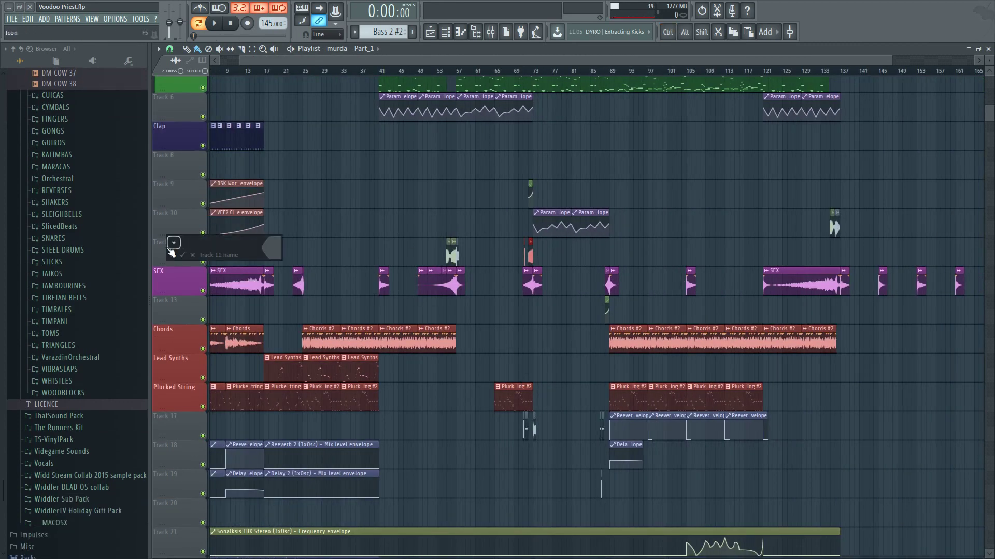
{"action": "type", "text": "Vocal Ch"}
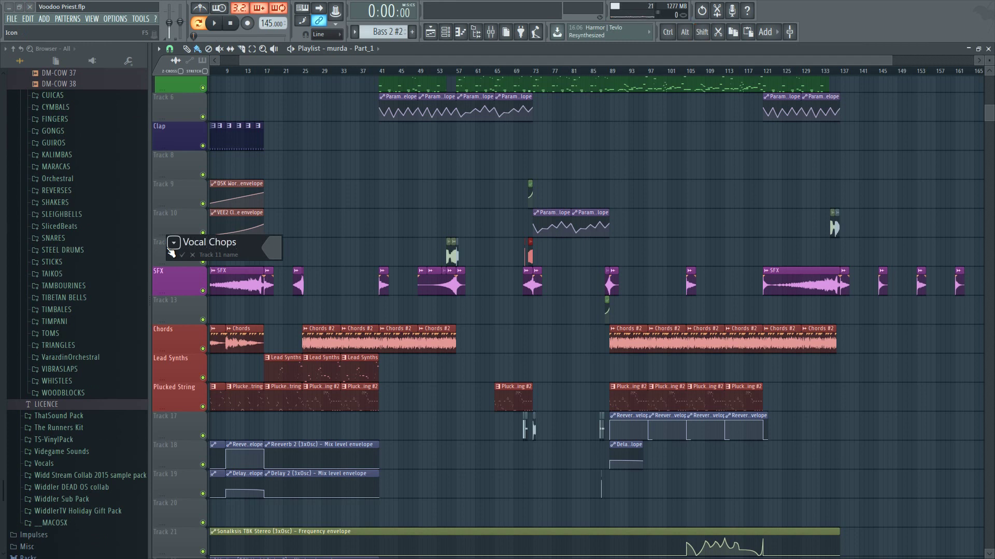
{"action": "type", "text": "ops"}
{"action": "key", "text": "Return"}
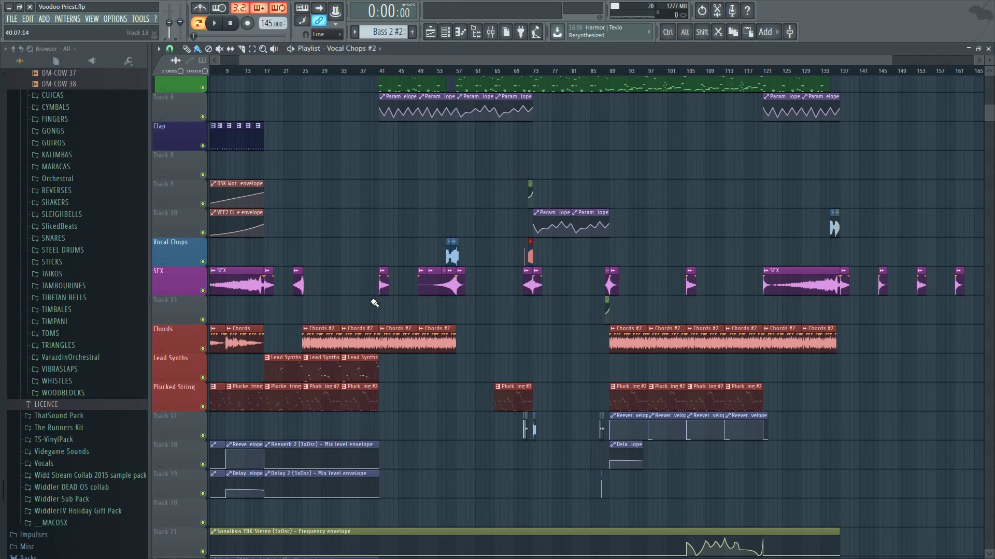
- Move the Vocal Chops #2 clip at bar 73 from Track 17 up onto the Vocal Chops track
{"action": "scroll", "coordinate": [518, 428], "scroll_direction": "up", "scroll_amount": 6, "text": "ctrl"}
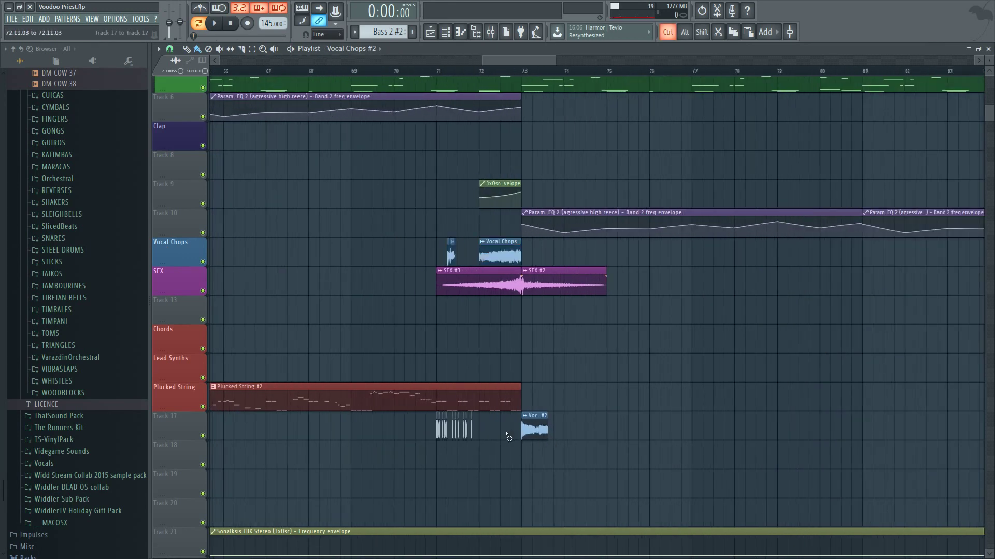
{"action": "key", "text": "shift+Up"}
{"action": "key", "text": "shift+Up"}
{"action": "key", "text": "shift+Up"}
{"action": "key", "text": "shift+Up"}
{"action": "key", "text": "shift+Up"}
{"action": "key", "text": "shift+Up"}
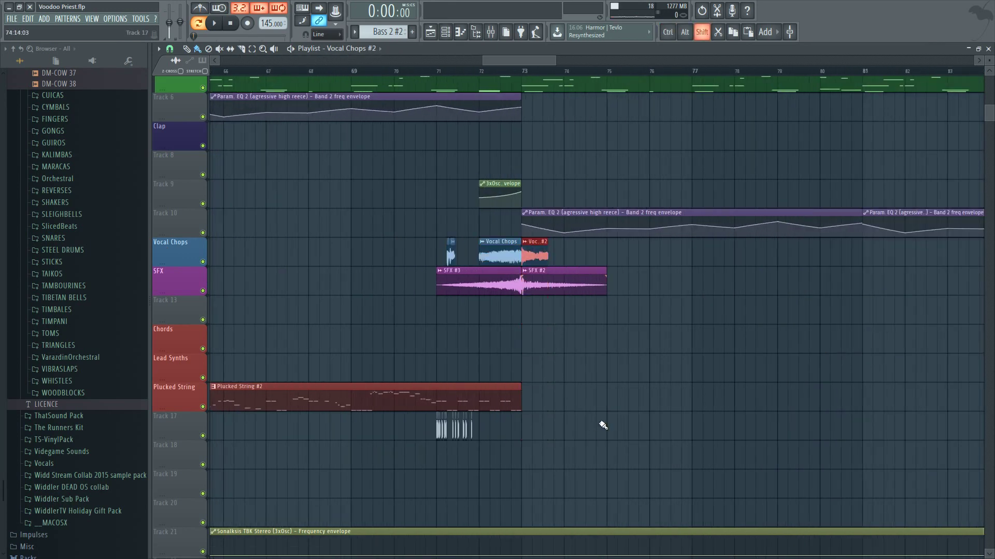
- Move the Vocal Chops and bad_bwoyy - Part_1 clips at bars 135 and 136 from Track 10 down onto the Vocal Chops track
{"action": "scroll", "coordinate": [602, 425], "scroll_direction": "down", "scroll_amount": 5, "text": "ctrl"}
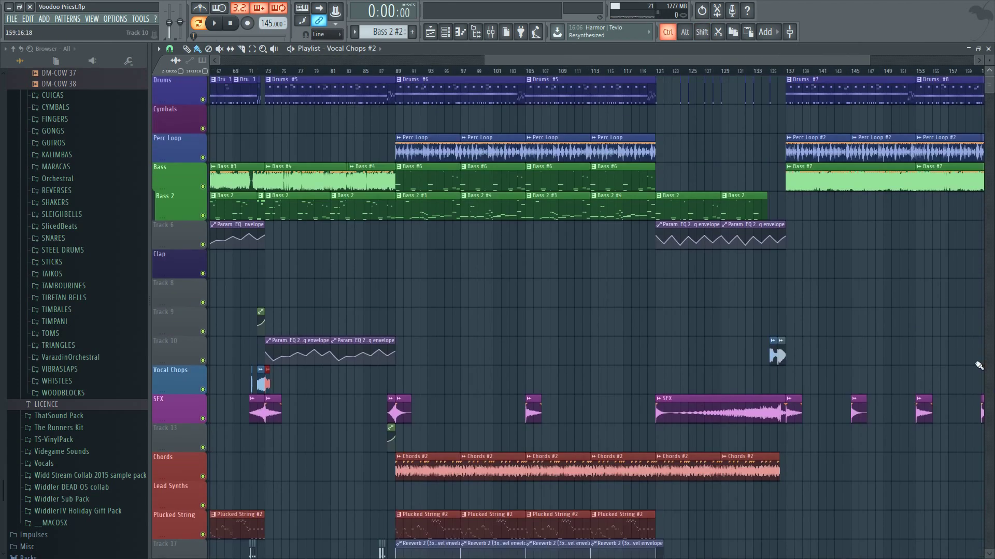
{"action": "scroll", "coordinate": [806, 376], "scroll_direction": "up", "scroll_amount": 8, "text": "ctrl"}
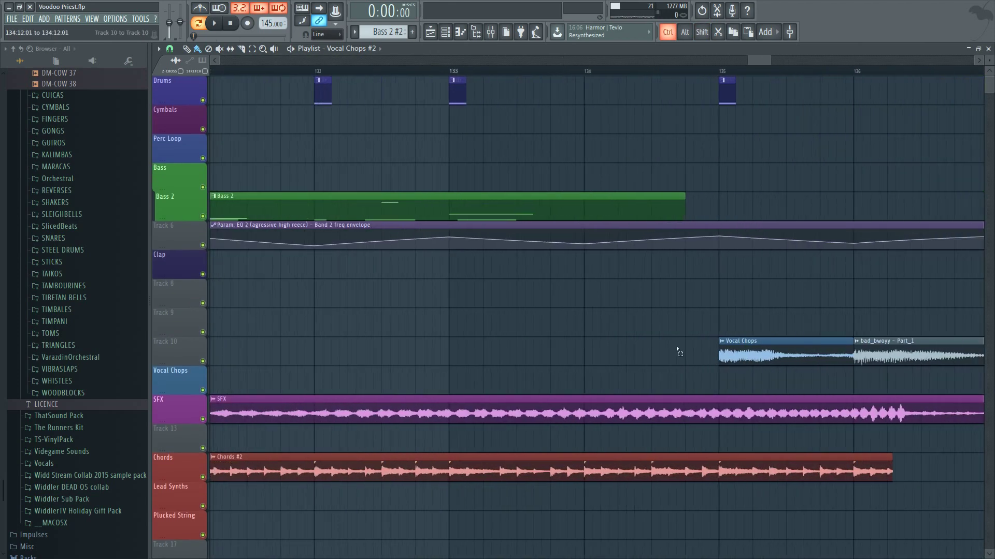
{"action": "key", "text": "shift+Down"}
- Move the bad_bwoyy - Part_1 clip at bar 169 down onto the Vocal Chops track and apply the track's name and colour
{"action": "scroll", "coordinate": [891, 347], "scroll_direction": "down", "scroll_amount": 10, "text": "ctrl"}
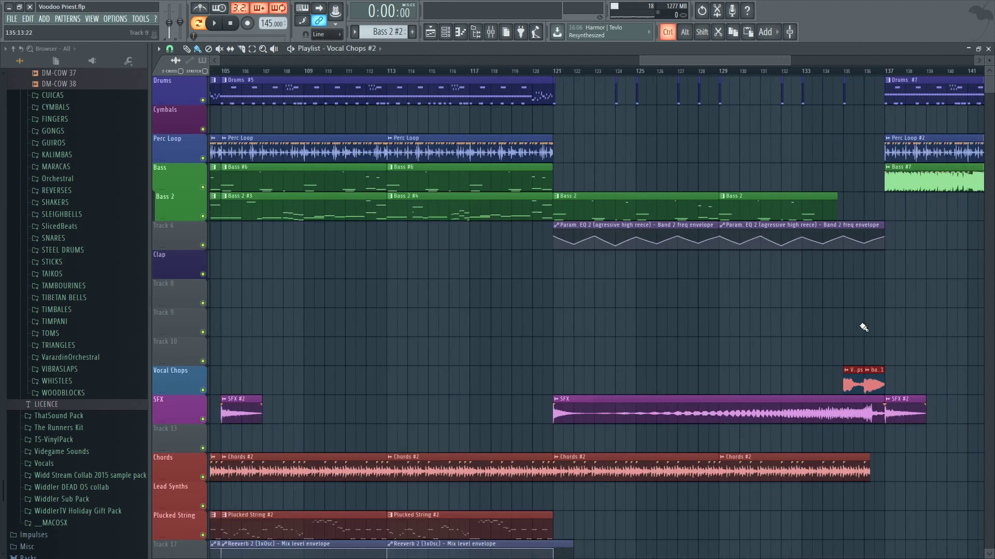
{"action": "scroll", "coordinate": [900, 348], "scroll_direction": "up", "scroll_amount": 10, "text": "ctrl"}
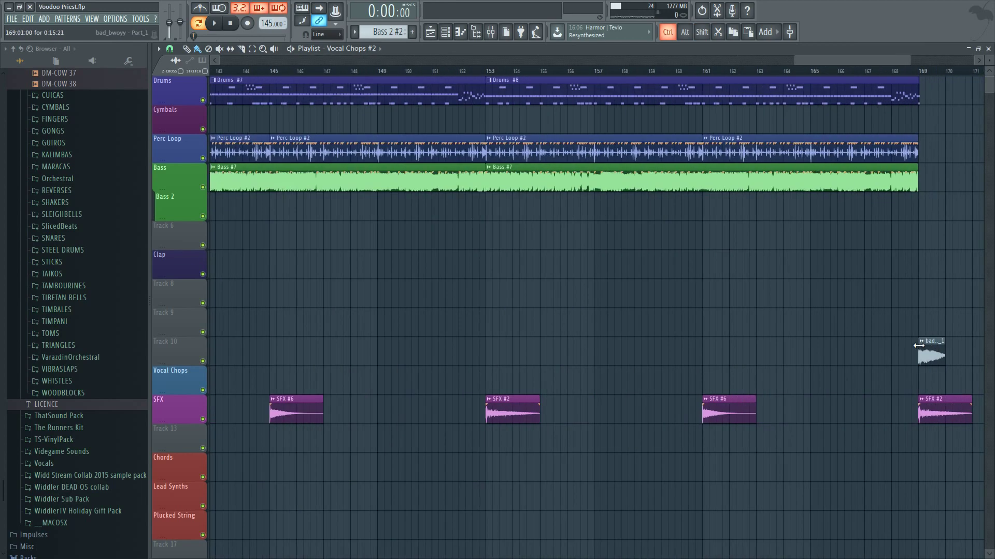
{"action": "key", "text": "shift+Down"}
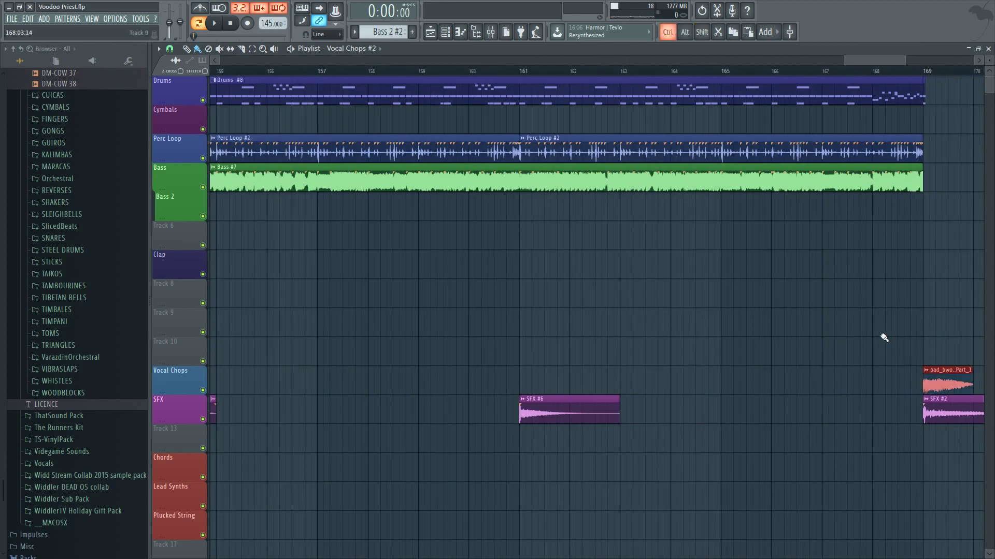
{"action": "scroll", "coordinate": [883, 338], "scroll_direction": "down", "scroll_amount": 10, "text": "ctrl"}
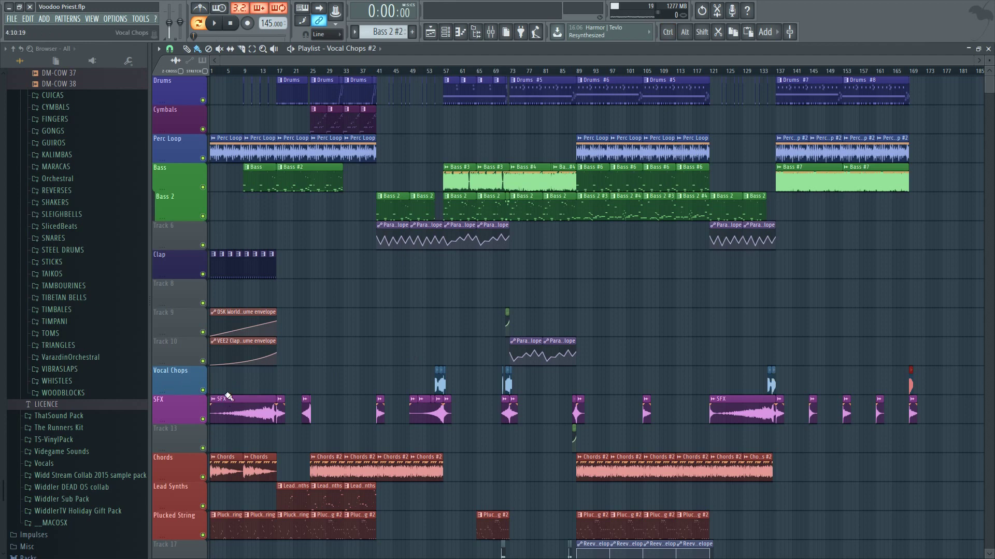
- Move the two Vocal Chops #3 clips at bar 87 from Track 19 up onto the Vocal Chops track
{"action": "scroll", "coordinate": [262, 369], "scroll_direction": "down", "scroll_amount": 6}
{"action": "scroll", "coordinate": [544, 314], "scroll_direction": "up", "scroll_amount": 10, "text": "ctrl"}
{"action": "scroll", "coordinate": [570, 316], "scroll_direction": "up", "scroll_amount": 4, "text": "ctrl"}
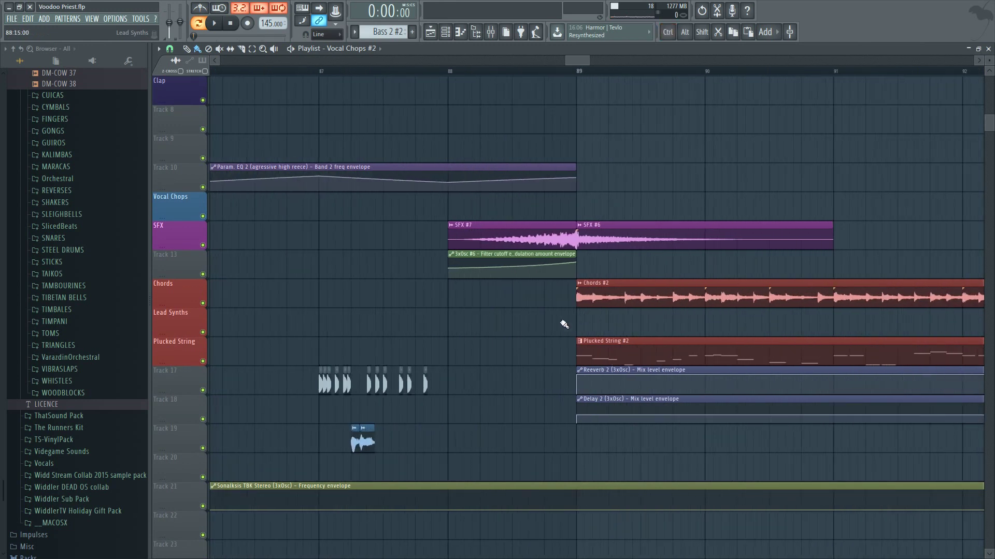
{"action": "scroll", "coordinate": [336, 311], "scroll_direction": "down", "scroll_amount": 7}
{"action": "scroll", "coordinate": [335, 311], "scroll_direction": "up", "scroll_amount": 6, "text": "ctrl"}
{"action": "scroll", "coordinate": [390, 270], "scroll_direction": "up", "scroll_amount": 3, "text": "ctrl"}
{"action": "left_click_drag", "start_coordinate": [375, 270], "coordinate": [559, 248], "text": "ctrl"}
{"action": "key", "text": "shift+Up"}
{"action": "key", "text": "shift+Up"}
{"action": "key", "text": "shift+Up"}
{"action": "key", "text": "shift+Up"}
{"action": "key", "text": "shift+Up"}
{"action": "key", "text": "shift+Up"}
{"action": "key", "text": "shift+Up"}
{"action": "key", "text": "shift+Up"}
{"action": "key", "text": "shift+Up"}
{"action": "key", "text": "shift+Up"}
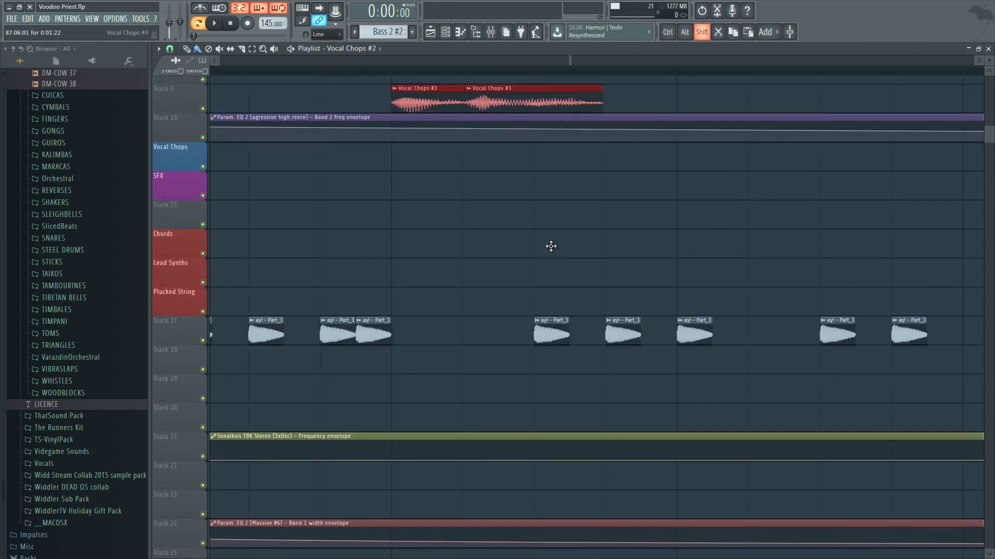
{"action": "key", "text": "shift+Down"}
{"action": "key", "text": "shift+Down"}
- Move all the ay! - Part_1 clips at bar 87 from Track 17 onto the Vocal Chops track and apply its name and colour
{"action": "scroll", "coordinate": [565, 262], "scroll_direction": "down", "scroll_amount": 3, "text": "ctrl"}
{"action": "left_click_drag", "start_coordinate": [390, 288], "coordinate": [712, 345]}
{"action": "double_click", "coordinate": [454, 337]}
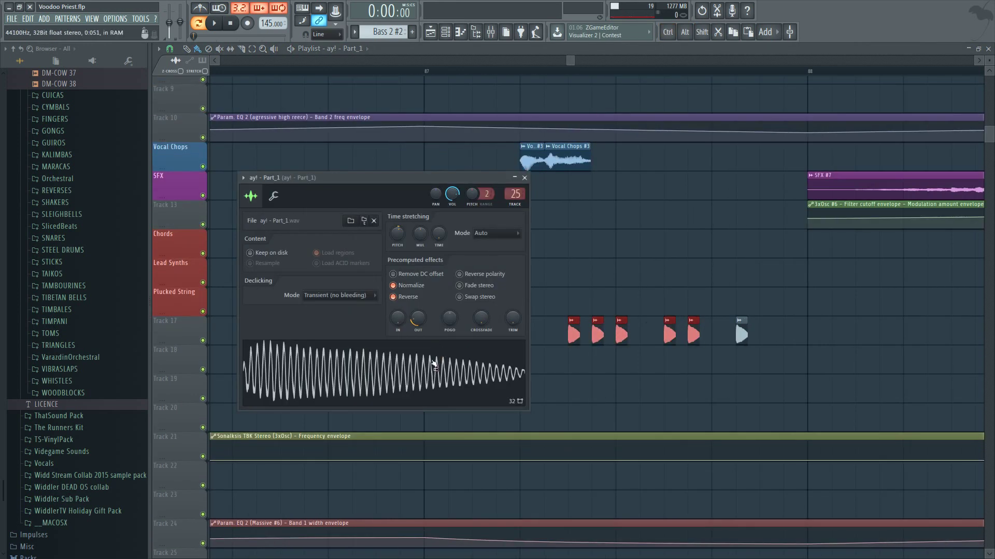
{"action": "key", "text": "Escape"}
{"action": "left_click_drag", "start_coordinate": [407, 332], "coordinate": [790, 320], "text": "ctrl"}
{"action": "key", "text": "Up"}
{"action": "key", "text": "Up"}
{"action": "key", "text": "Up"}
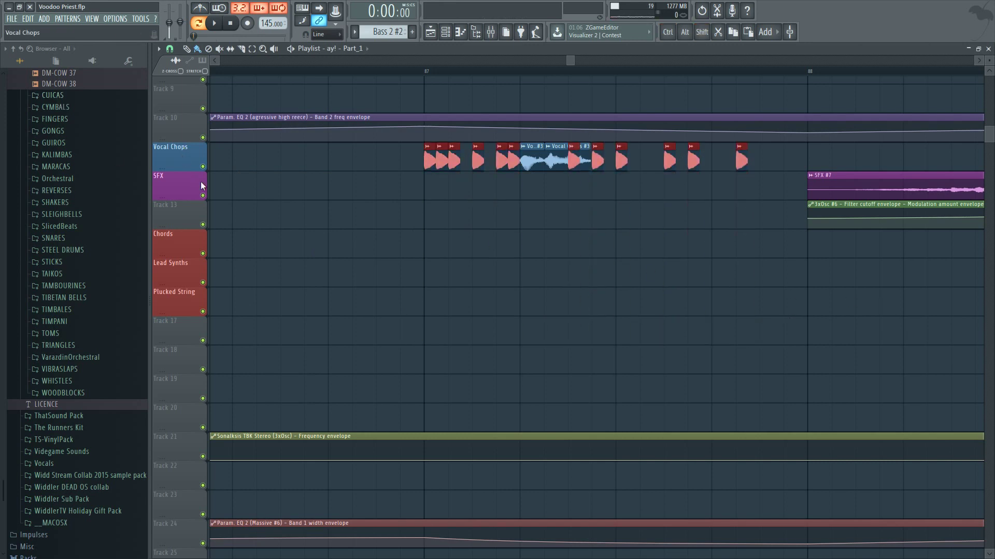
{"action": "scroll", "coordinate": [324, 208], "scroll_direction": "down", "scroll_amount": 12}
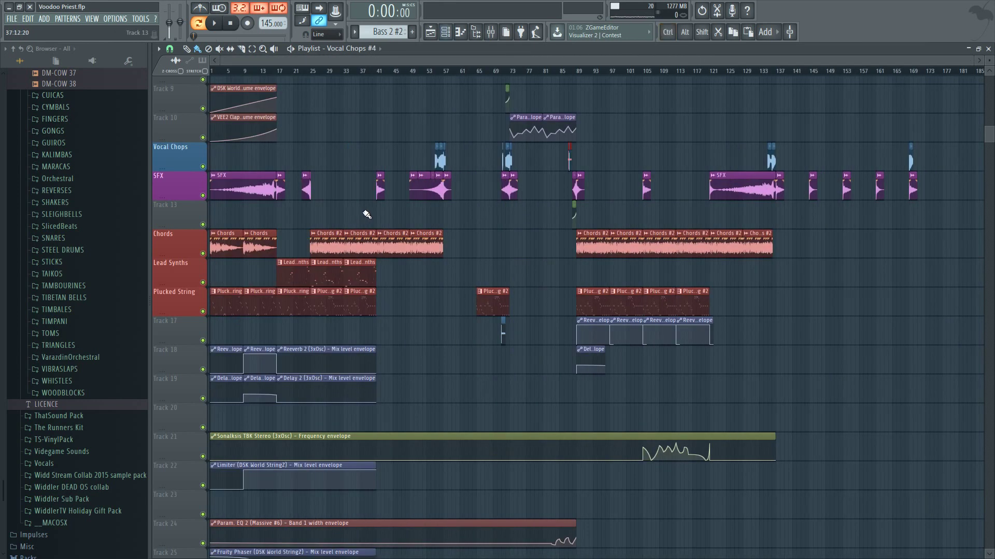
- Show all channels in the channel rack and move Vocal Chops #3, #4 and #2 up directly beneath Vocal Chops #5
{"action": "key", "text": "F6"}
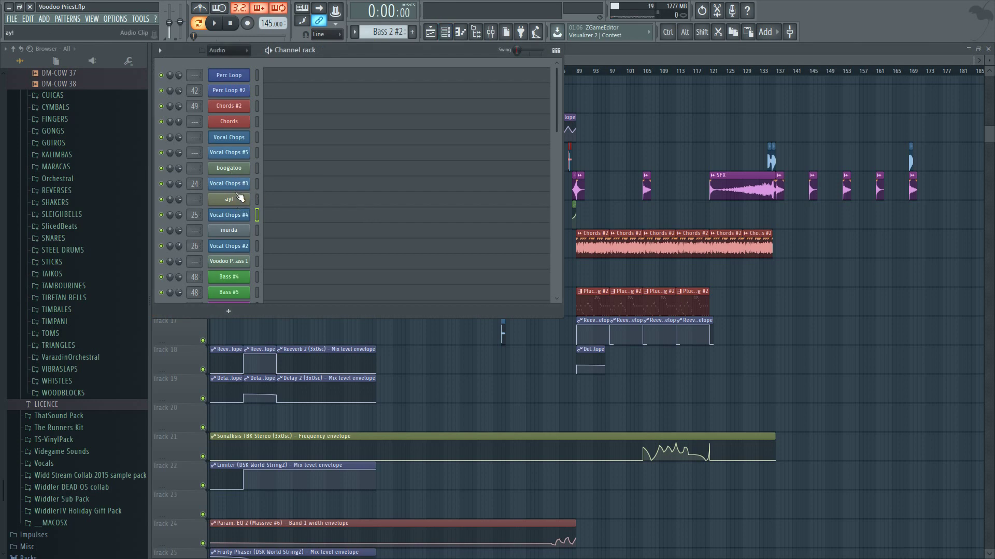
{"action": "scroll", "coordinate": [235, 187], "scroll_direction": "up", "scroll_amount": 1}
{"action": "scroll", "coordinate": [242, 285], "scroll_direction": "down", "scroll_amount": 2}
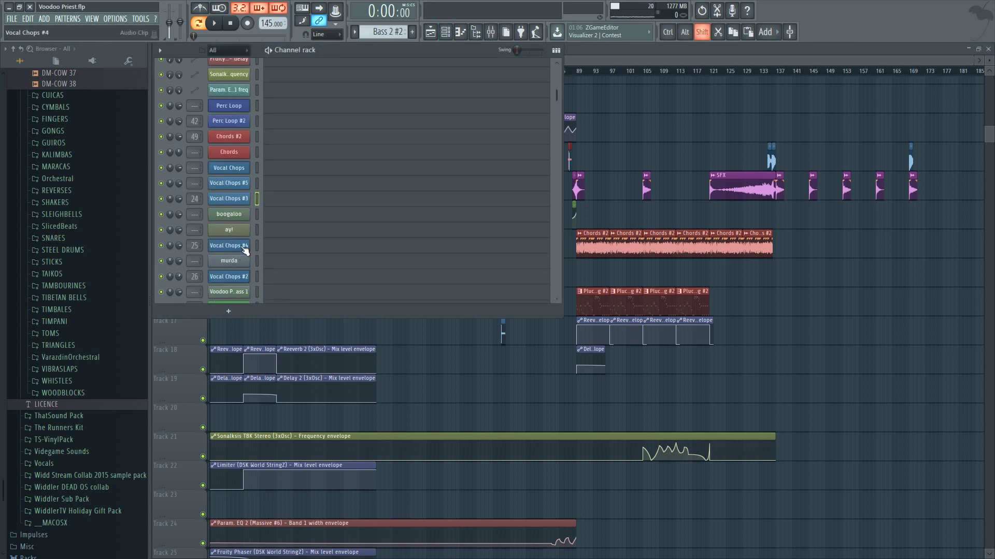
{"action": "scroll", "coordinate": [244, 250], "scroll_direction": "up", "scroll_amount": 2}
{"action": "scroll", "coordinate": [231, 280], "scroll_direction": "up", "scroll_amount": 1}
{"action": "scroll", "coordinate": [233, 259], "scroll_direction": "up", "scroll_amount": 2, "text": "shift"}
{"action": "scroll", "coordinate": [251, 234], "scroll_direction": "down", "scroll_amount": 3}
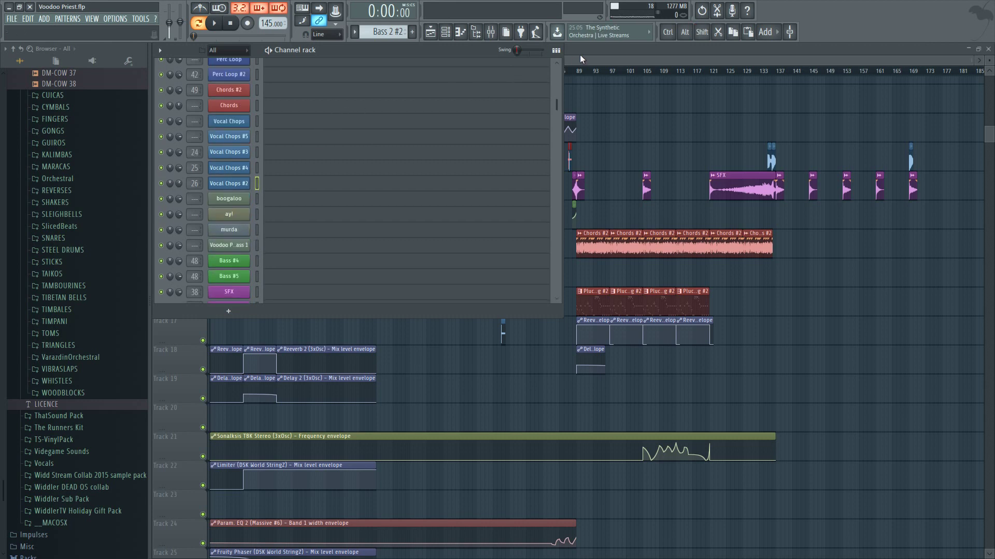
- Group the five Vocal Chops channels under a filter group named "vocal chops" and close the channel rack
{"action": "key", "text": "shift"}
{"action": "key", "text": "shift"}
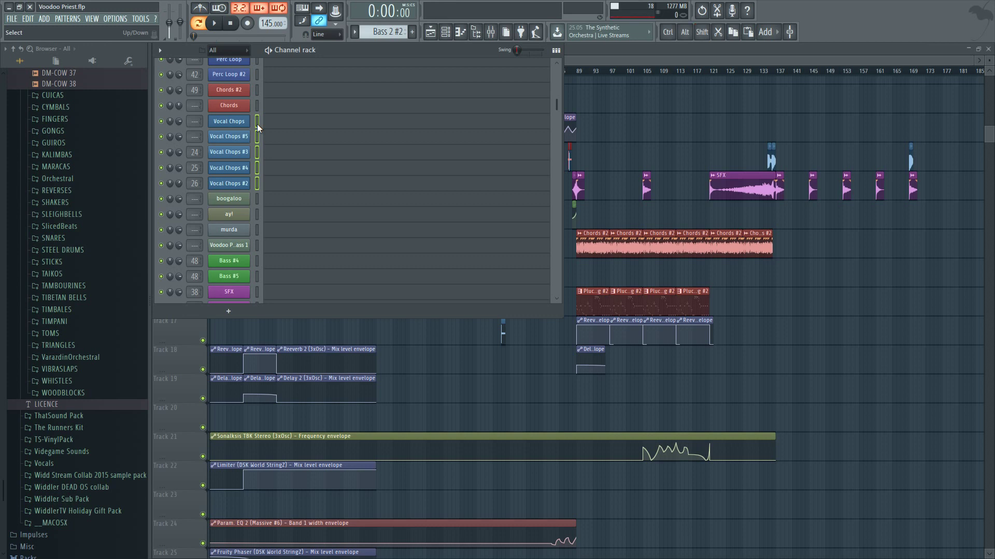
{"action": "key", "text": "alt+g"}
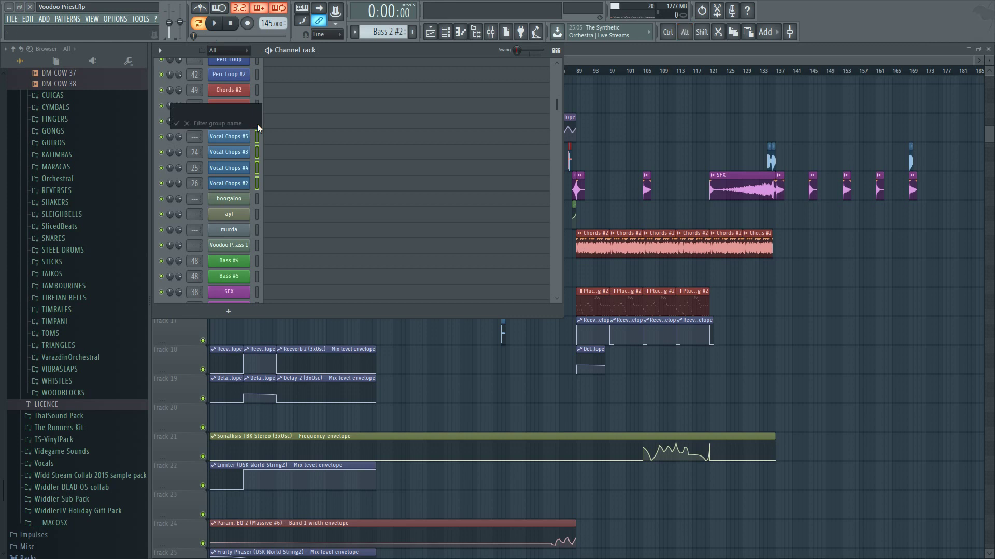
{"action": "type", "text": "vocal chops"}
{"action": "key", "text": "Return"}
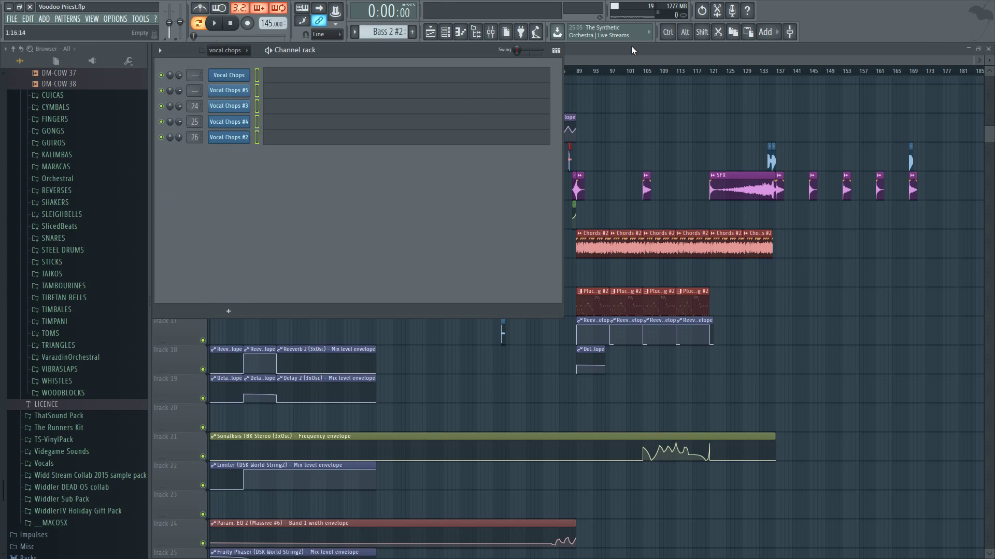
{"action": "key", "text": "F6"}
- Move the remaining Vocal Chops #4 clips at bar 71 from Track 17 up onto the Vocal Chops track
{"action": "scroll", "coordinate": [335, 216], "scroll_direction": "up", "scroll_amount": 2}
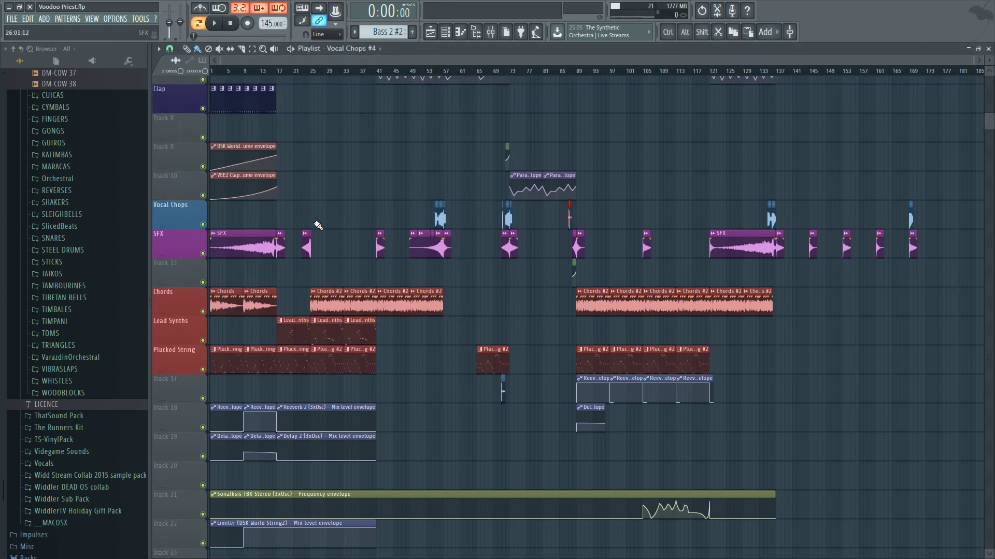
{"action": "scroll", "coordinate": [384, 238], "scroll_direction": "down", "scroll_amount": 1}
{"action": "scroll", "coordinate": [418, 238], "scroll_direction": "down", "scroll_amount": 3}
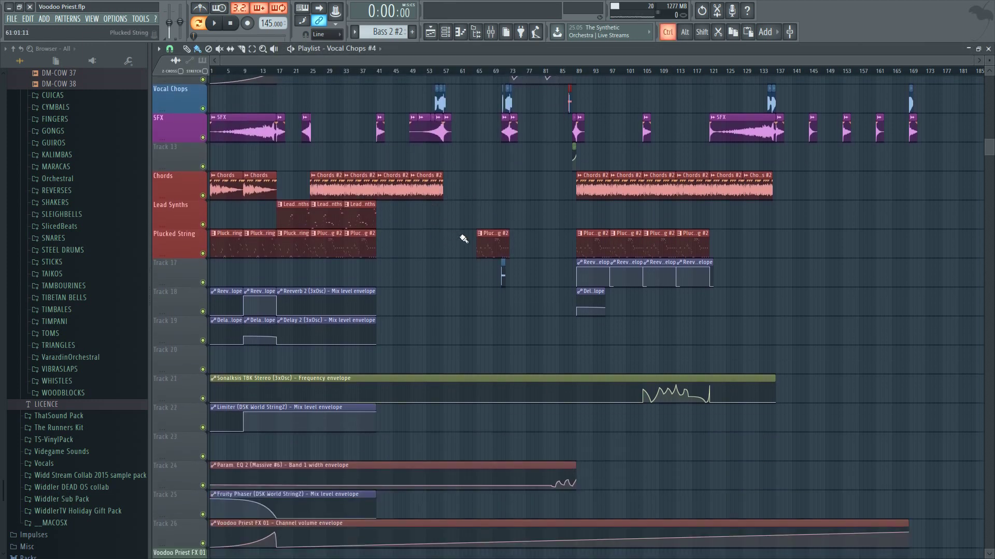
{"action": "scroll", "coordinate": [491, 248], "scroll_direction": "up", "scroll_amount": 10}
{"action": "left_click_drag", "start_coordinate": [383, 259], "coordinate": [614, 293]}
{"action": "scroll", "coordinate": [544, 284], "scroll_direction": "up", "scroll_amount": 6}
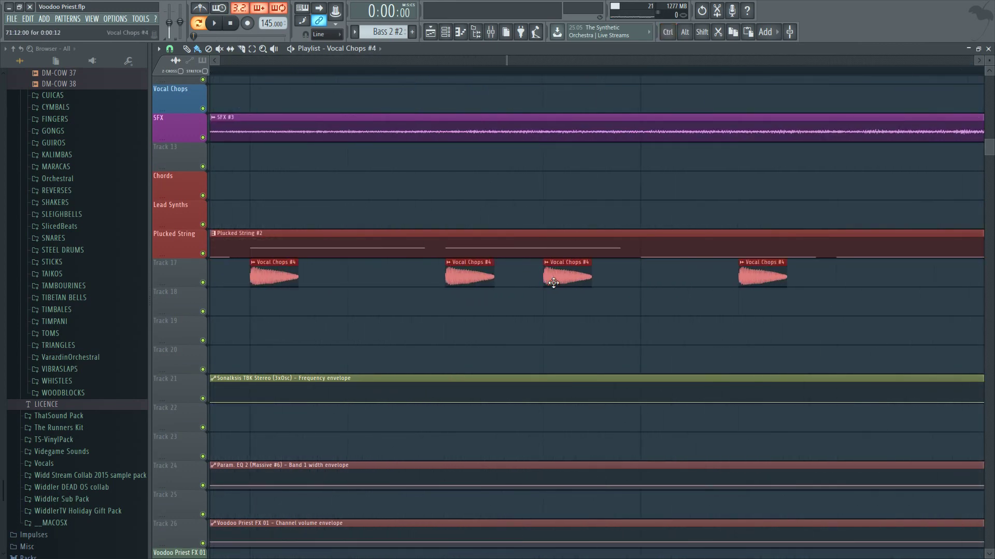
{"action": "key", "text": "shift+Up"}
{"action": "key", "text": "shift+Up"}
{"action": "key", "text": "shift+Up"}
{"action": "key", "text": "shift+Up"}
{"action": "key", "text": "shift+Up"}
{"action": "key", "text": "shift+Up"}
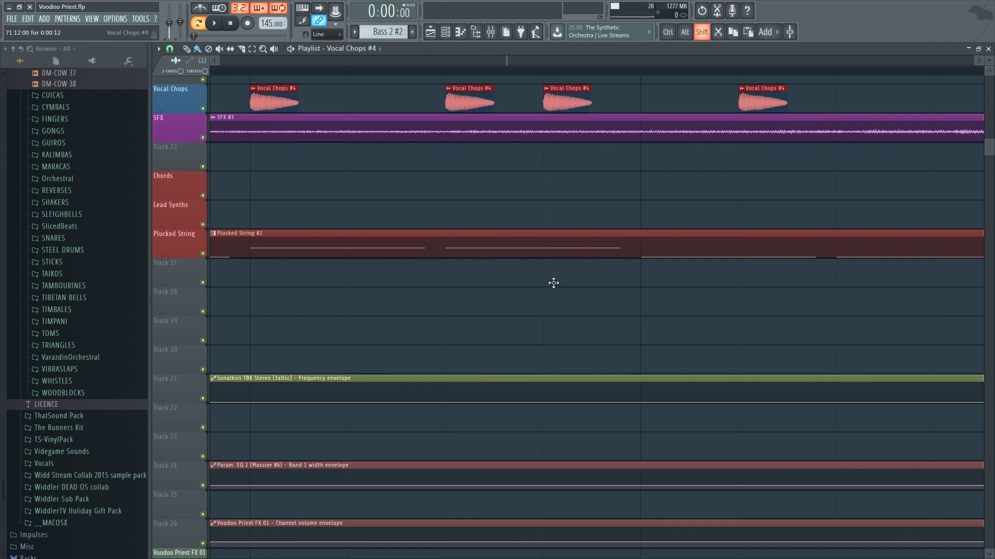
{"action": "scroll", "coordinate": [548, 285], "scroll_direction": "down", "scroll_amount": 10}
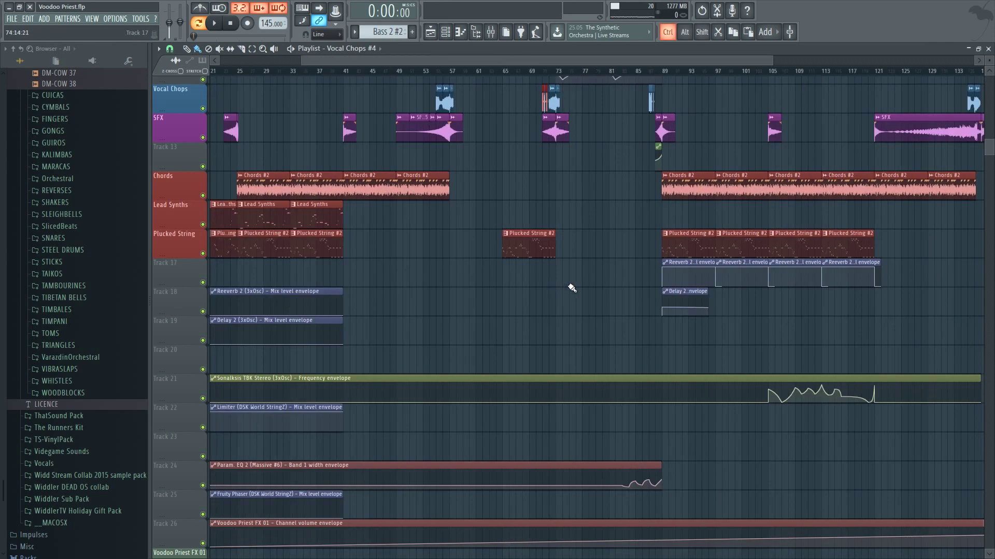
{"action": "scroll", "coordinate": [560, 286], "scroll_direction": "down", "scroll_amount": 3}
{"action": "scroll", "coordinate": [577, 290], "scroll_direction": "down", "scroll_amount": 4}
{"action": "scroll", "coordinate": [575, 301], "scroll_direction": "up", "scroll_amount": 4}
{"action": "scroll", "coordinate": [572, 318], "scroll_direction": "up", "scroll_amount": 5}
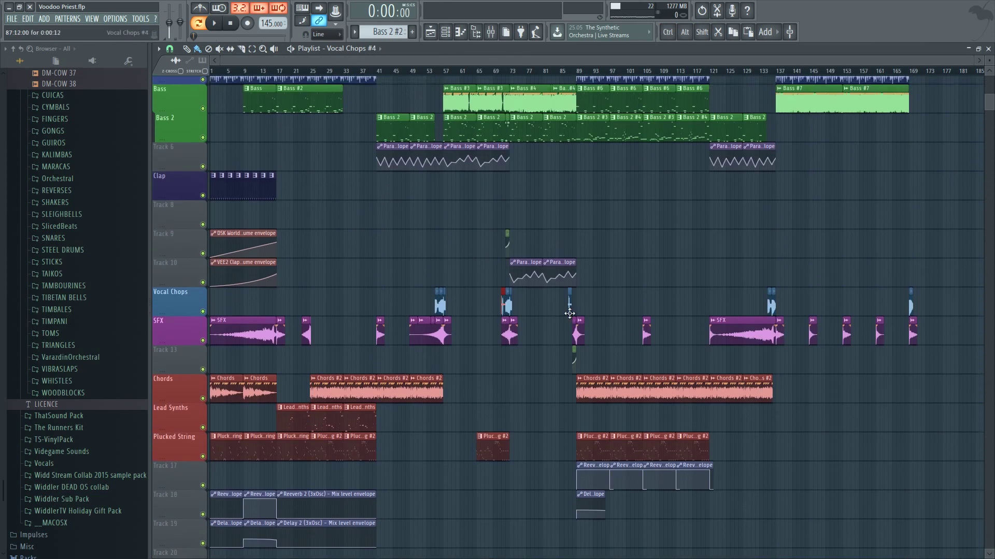
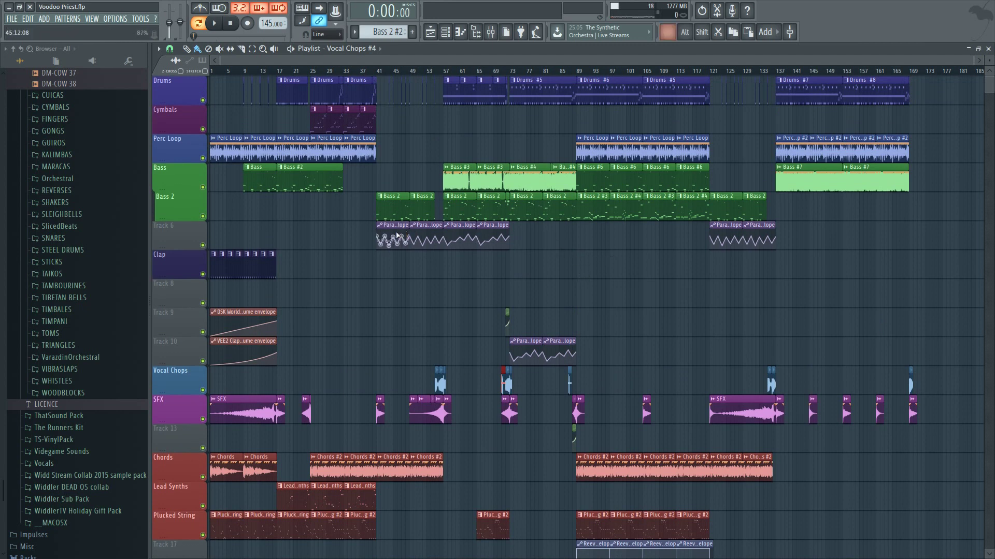
- Inspect the Fruity parametric EQ 2 on the agressive high reece mixer track that the Track 6 envelope at bar 41 controls
{"action": "scroll", "coordinate": [403, 235], "scroll_direction": "up", "scroll_amount": 8, "text": "ctrl"}
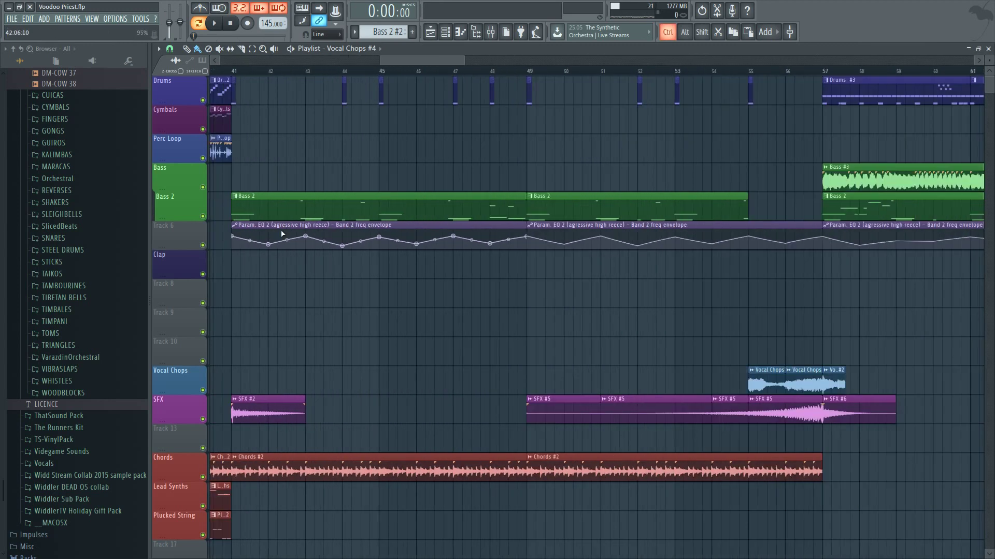
{"action": "scroll", "coordinate": [282, 234], "scroll_direction": "up", "scroll_amount": 3, "text": "ctrl"}
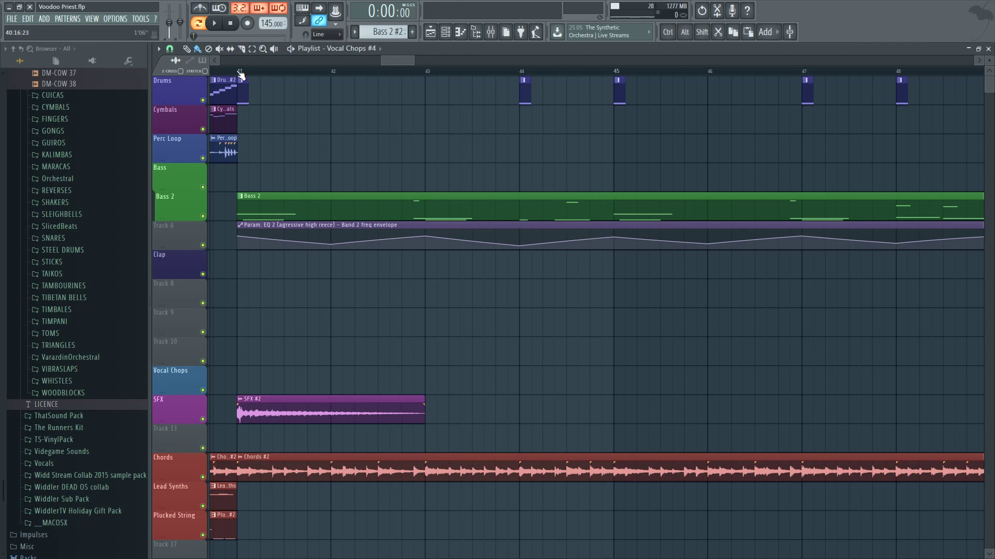
{"action": "left_click_drag", "start_coordinate": [240, 73], "coordinate": [427, 84]}
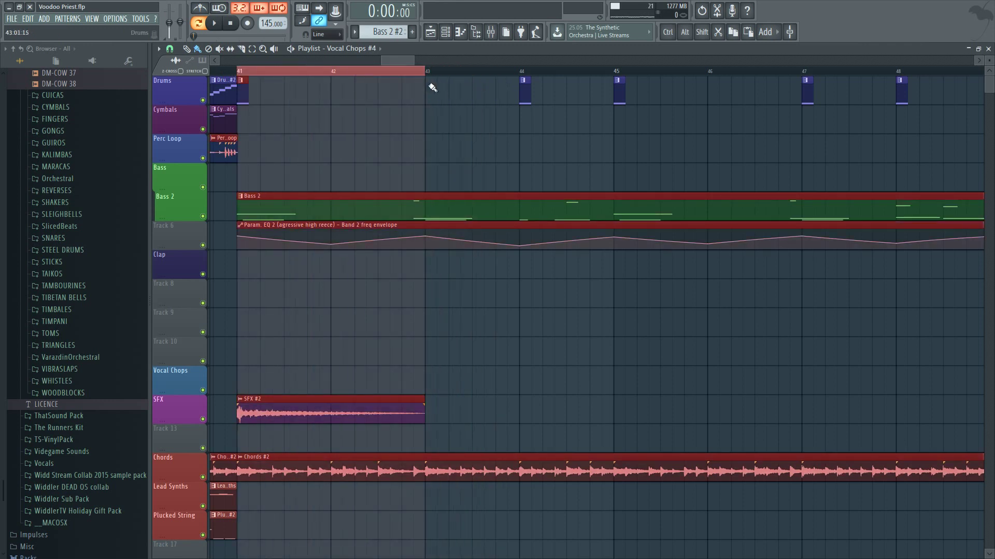
{"action": "key", "text": "F9"}
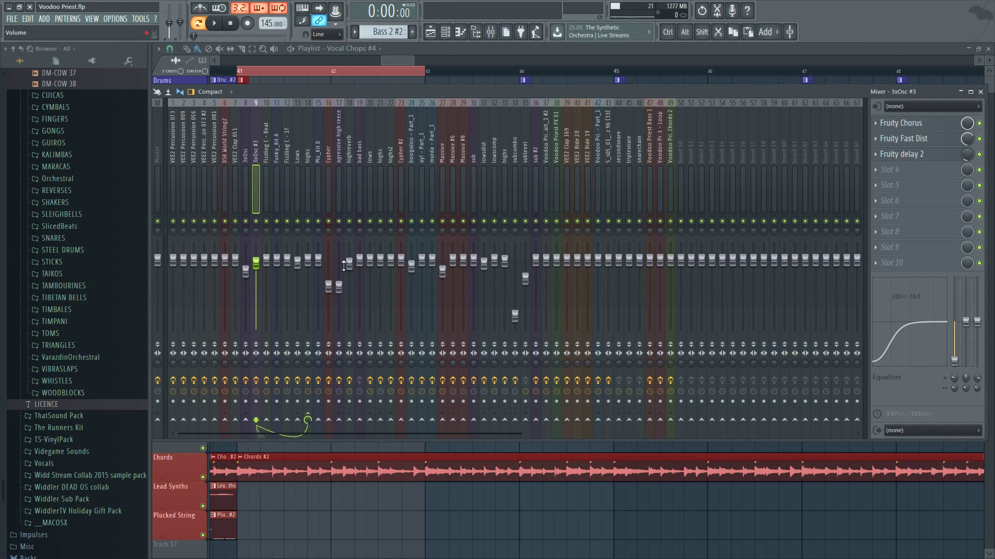
{"action": "left_click_drag", "start_coordinate": [262, 93], "coordinate": [556, 126]}
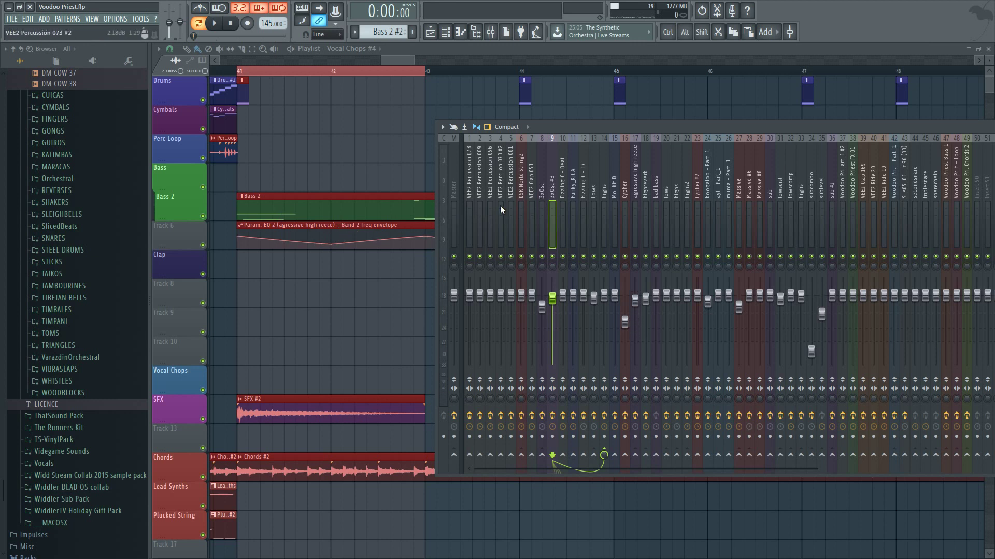
{"action": "left_click", "coordinate": [635, 218]}
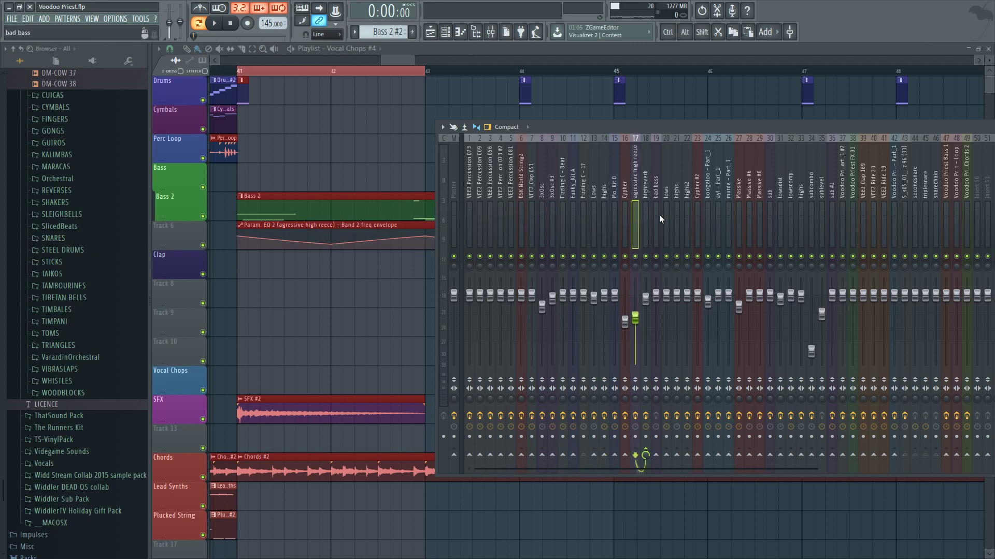
{"action": "left_click_drag", "start_coordinate": [886, 126], "coordinate": [446, 113]}
{"action": "left_click", "coordinate": [781, 195]}
{"action": "left_click", "coordinate": [781, 195]}
{"action": "left_click", "coordinate": [781, 195]}
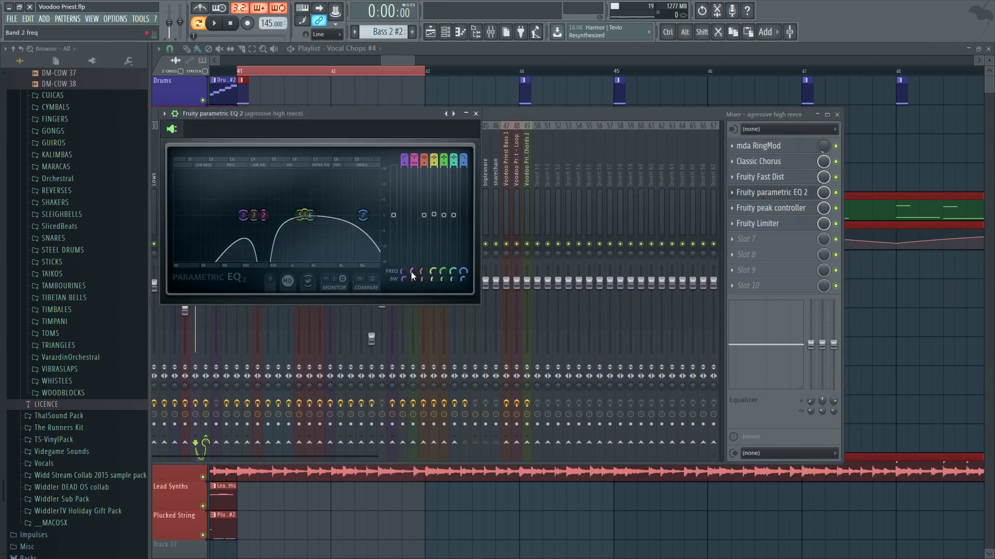
{"action": "left_click", "coordinate": [389, 58]}
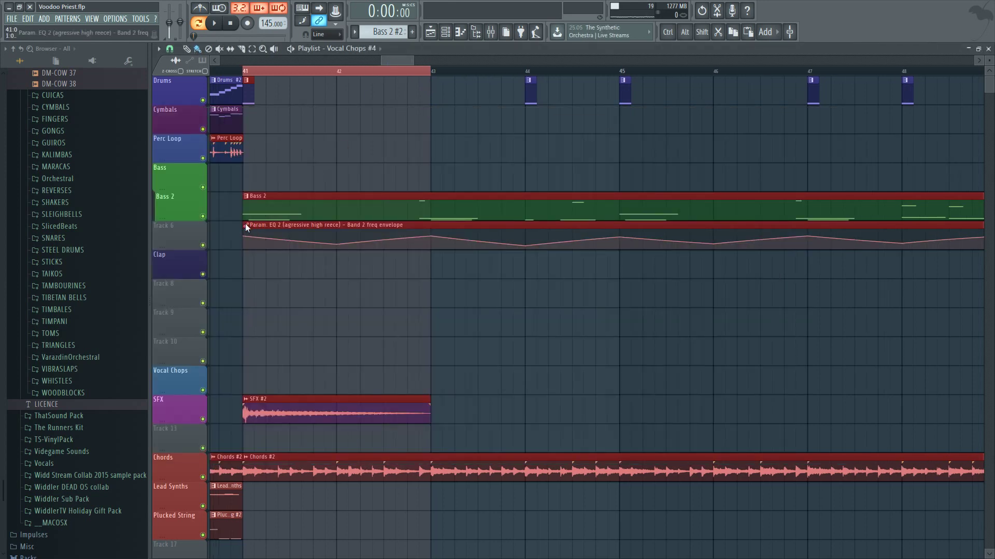
- Rename playlist Track 6 as "Bass 2 Notch"
{"action": "middle_click", "coordinate": [185, 233]}
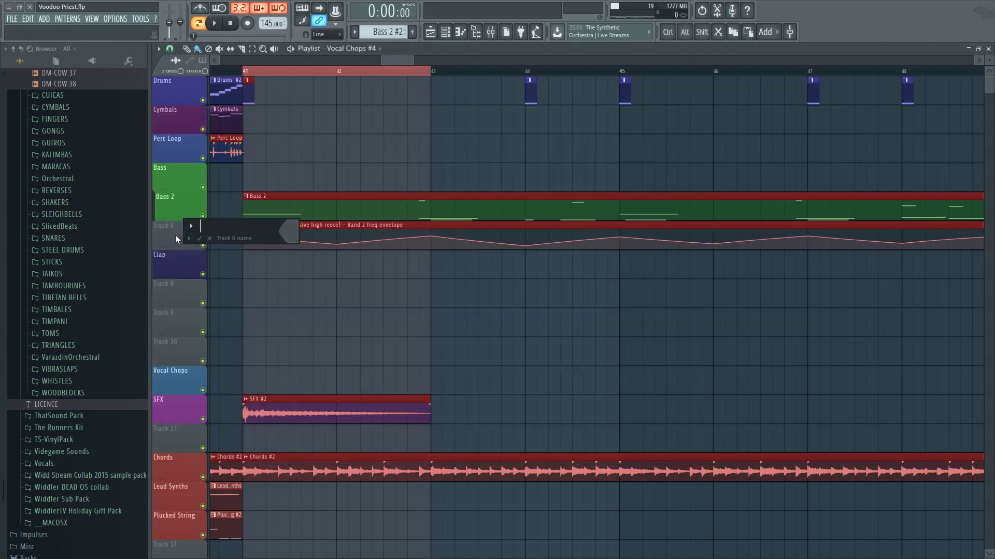
{"action": "left_click", "coordinate": [209, 238]}
{"action": "scroll", "coordinate": [250, 240], "scroll_direction": "down", "scroll_amount": 10}
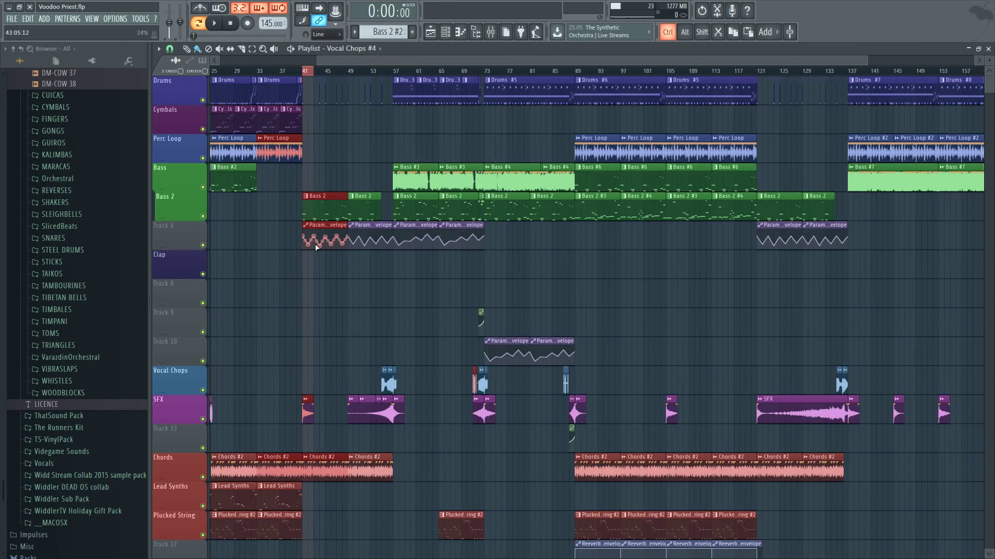
{"action": "scroll", "coordinate": [233, 239], "scroll_direction": "up", "scroll_amount": 5}
{"action": "key", "text": "F2"}
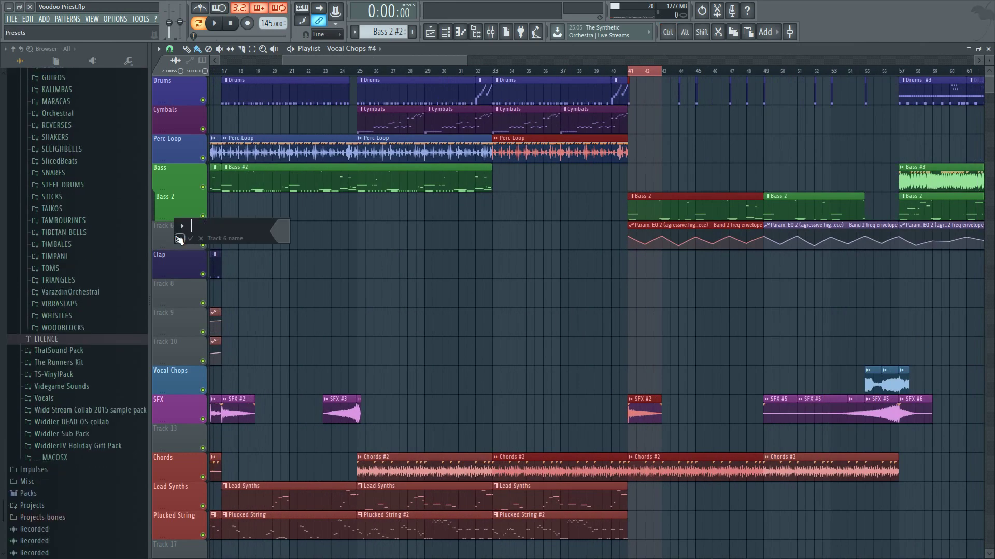
{"action": "key", "text": "shift"}
{"action": "type", "text": "Bass 2 Notch"}
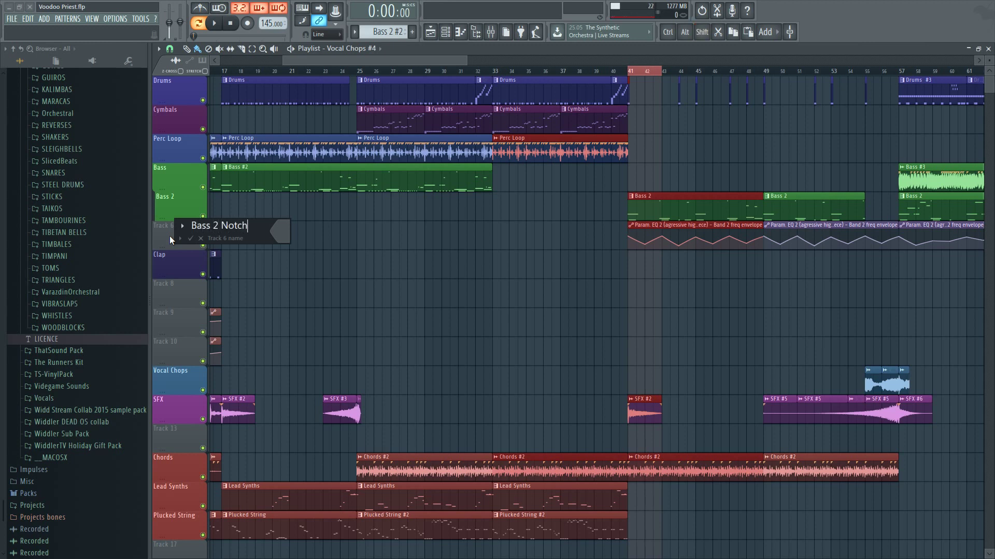
{"action": "key", "text": "Return"}
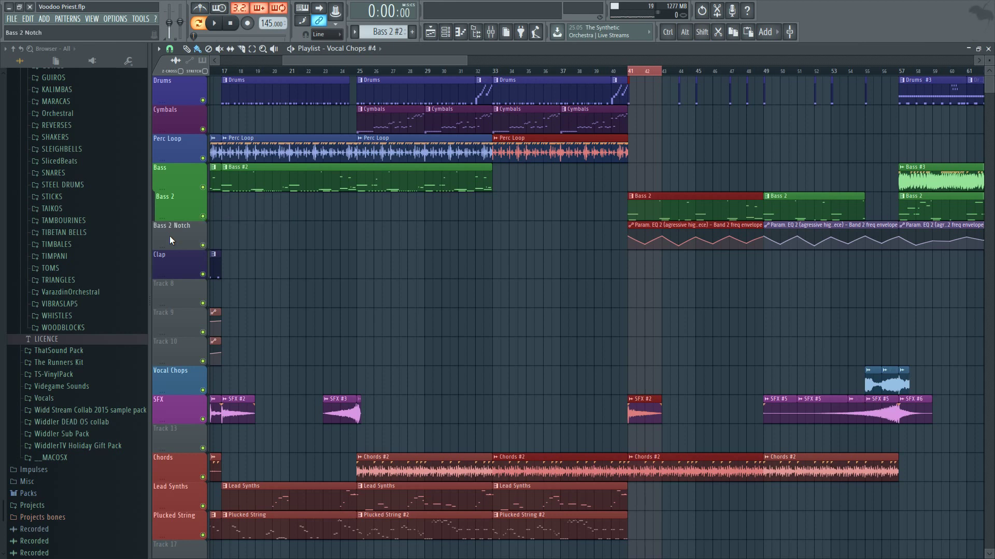
- Group the Bass 2 Notch track with the bass tracks above and apply its name and green colour to its envelope clips
{"action": "key", "text": "shift+g"}
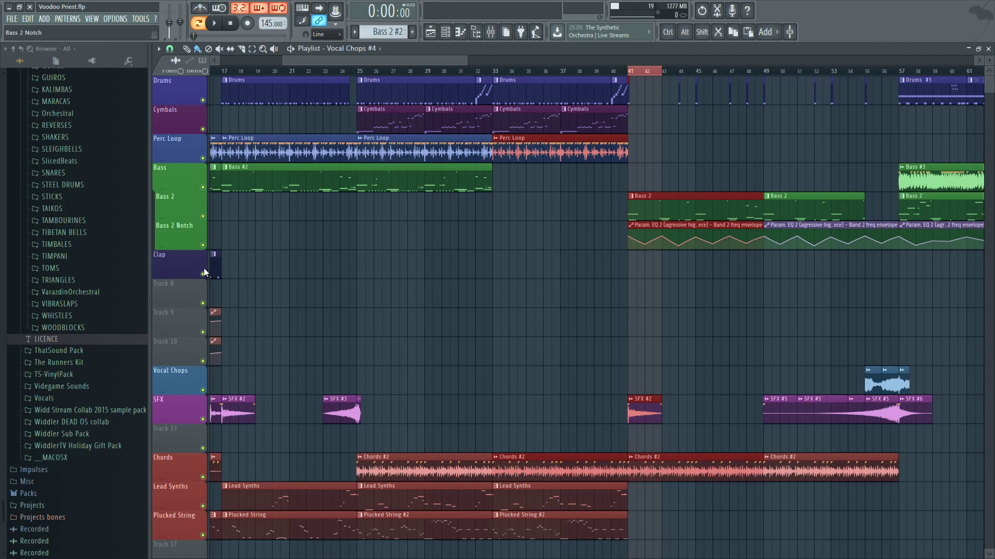
{"action": "scroll", "coordinate": [546, 267], "scroll_direction": "down", "scroll_amount": 4}
{"action": "scroll", "coordinate": [739, 251], "scroll_direction": "up", "scroll_amount": 3}
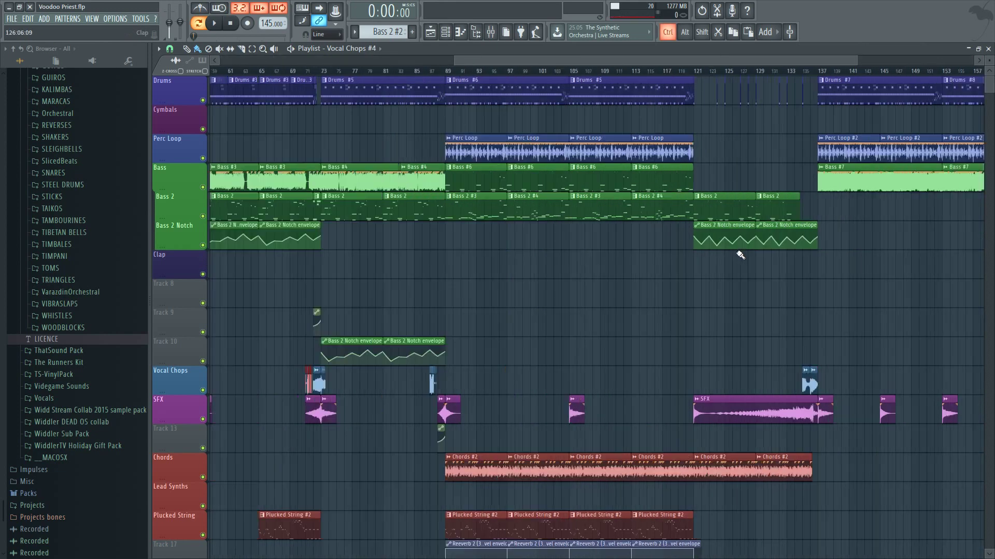
{"action": "scroll", "coordinate": [741, 251], "scroll_direction": "left", "scroll_amount": 10}
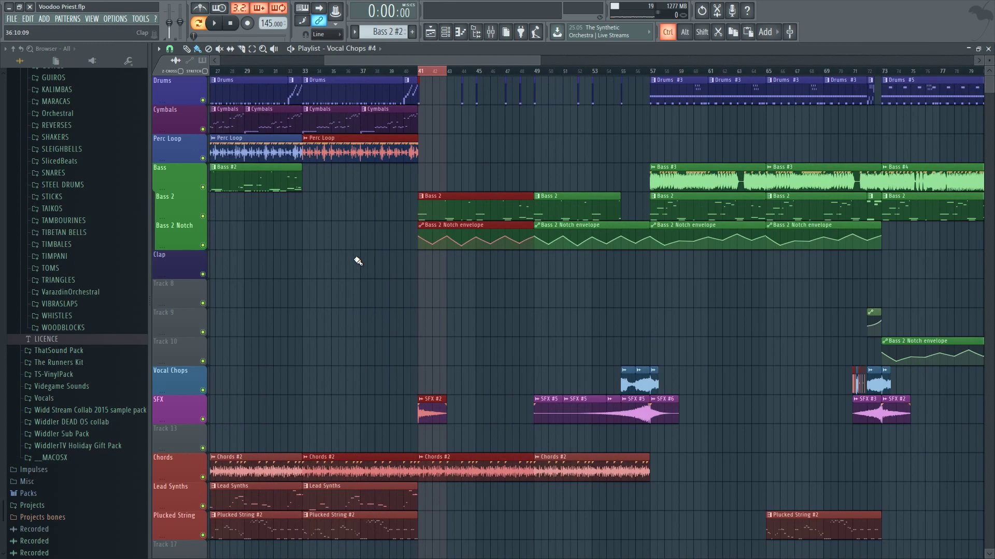
{"action": "scroll", "coordinate": [532, 239], "scroll_direction": "up", "scroll_amount": 3}
{"action": "left_click", "coordinate": [288, 277]}
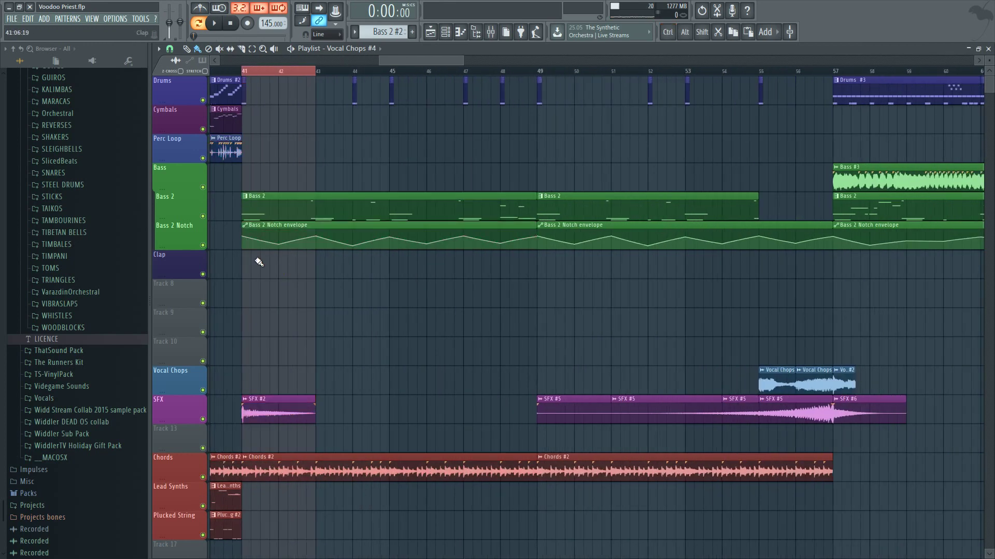
- Examine the notes and channels of the Bass 2 pattern at bar 41, and return to the playlist
{"action": "mouse_move", "coordinate": [263, 247]}
{"action": "double_click", "coordinate": [251, 208]}
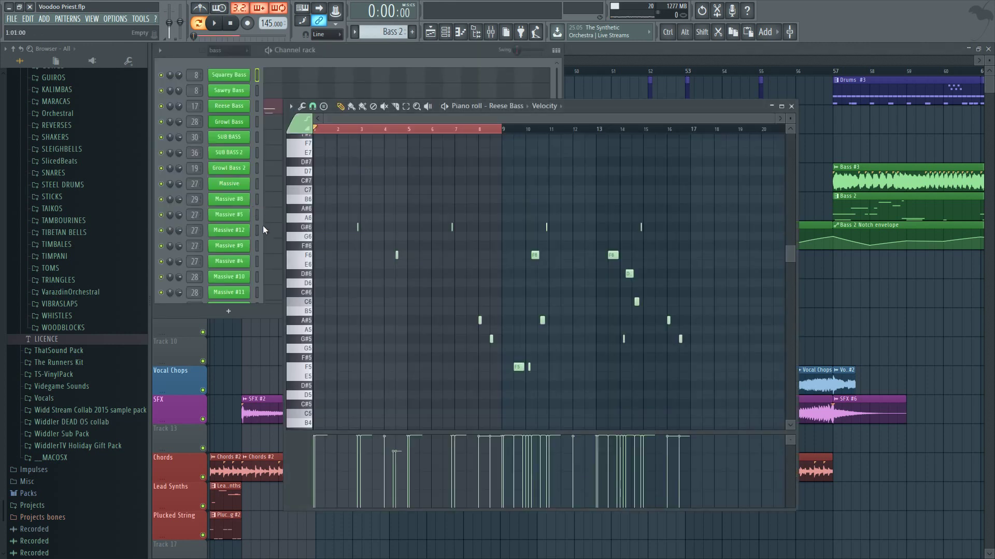
{"action": "left_click", "coordinate": [271, 122]}
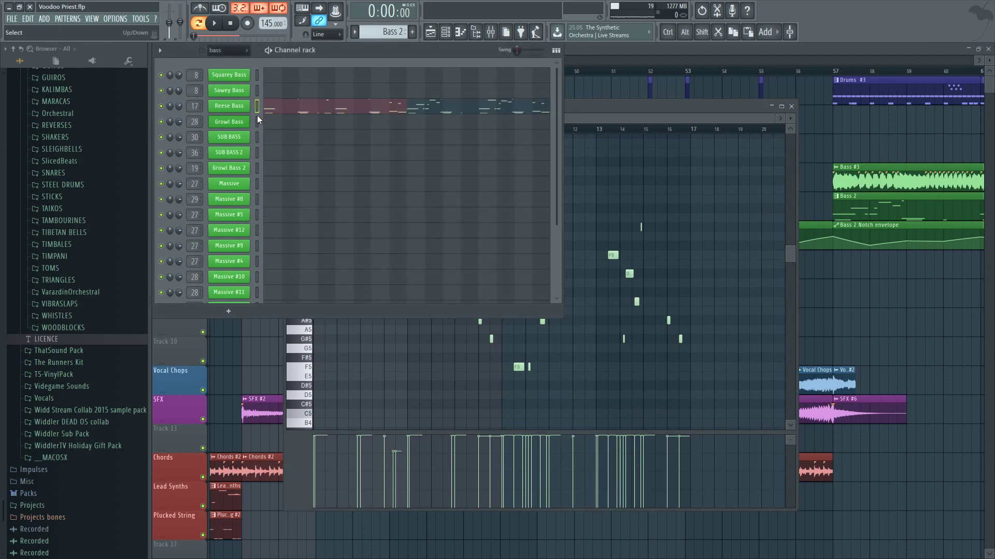
{"action": "left_click", "coordinate": [660, 56]}
{"action": "scroll", "coordinate": [473, 257], "scroll_direction": "down", "scroll_amount": 5}
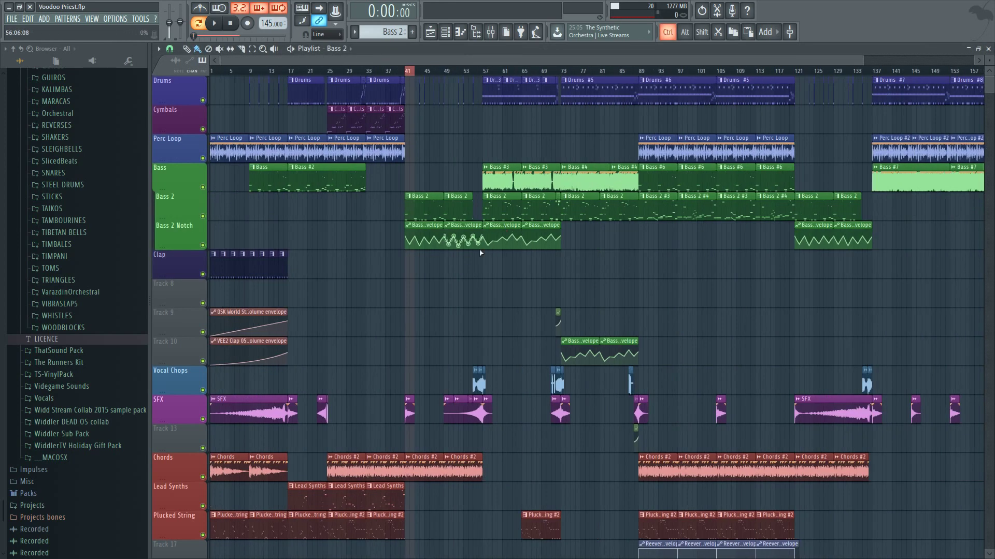
- Look over the unnamed tracks for leftover automation, especially the DSK World StringZ and VEE2 Clap 051 volume envelopes at bar 1
{"action": "scroll", "coordinate": [299, 264], "scroll_direction": "down", "scroll_amount": 2}
{"action": "scroll", "coordinate": [299, 264], "scroll_direction": "up", "scroll_amount": 1}
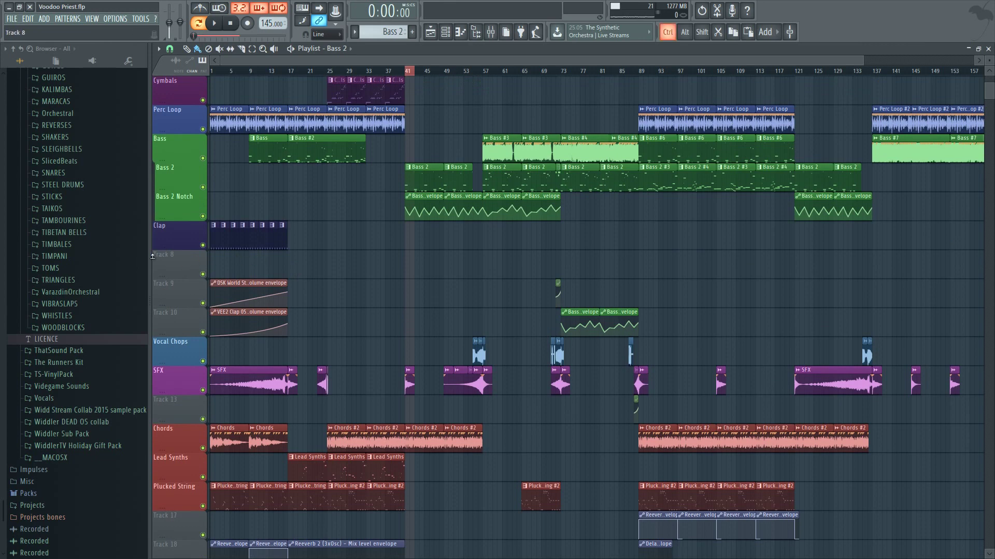
{"action": "scroll", "coordinate": [162, 274], "scroll_direction": "up", "scroll_amount": 6}
{"action": "scroll", "coordinate": [162, 274], "scroll_direction": "up", "scroll_amount": 2}
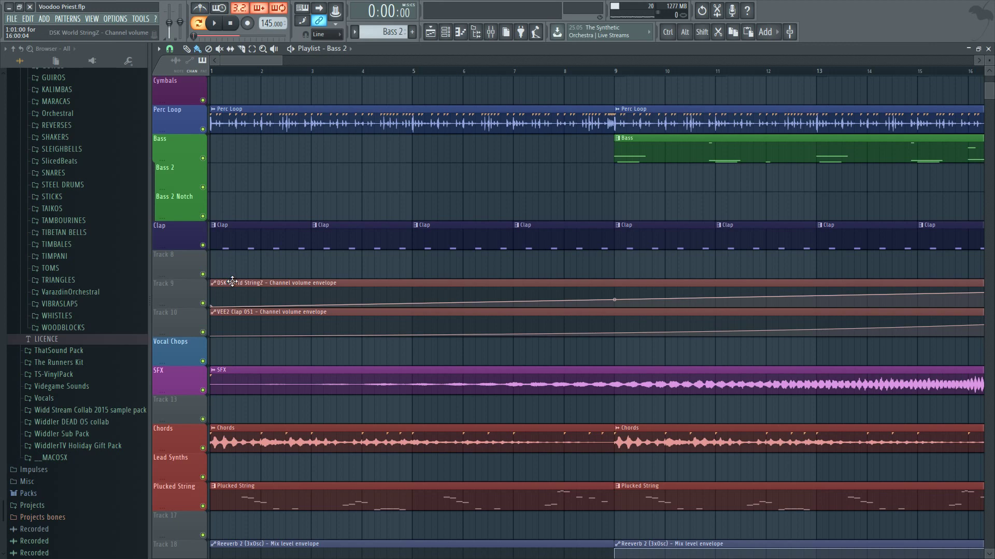
{"action": "scroll", "coordinate": [232, 280], "scroll_direction": "down", "scroll_amount": 8}
{"action": "scroll", "coordinate": [232, 281], "scroll_direction": "up", "scroll_amount": 3}
{"action": "scroll", "coordinate": [234, 281], "scroll_direction": "up", "scroll_amount": 8}
{"action": "scroll", "coordinate": [235, 282], "scroll_direction": "down", "scroll_amount": 5}
{"action": "scroll", "coordinate": [238, 282], "scroll_direction": "up", "scroll_amount": 3}
{"action": "scroll", "coordinate": [241, 283], "scroll_direction": "down", "scroll_amount": 4}
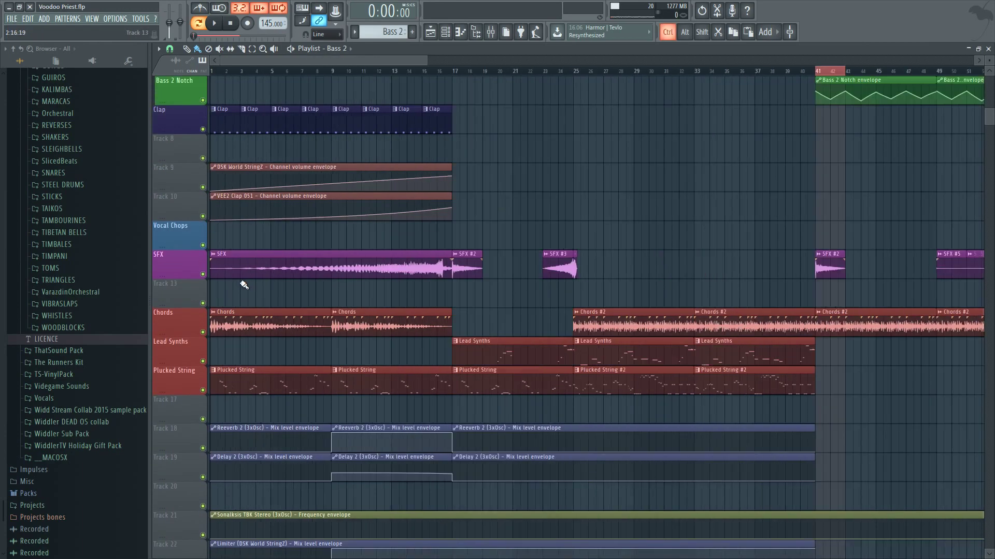
{"action": "scroll", "coordinate": [244, 285], "scroll_direction": "down", "scroll_amount": 3}
{"action": "scroll", "coordinate": [255, 257], "scroll_direction": "up", "scroll_amount": 2}
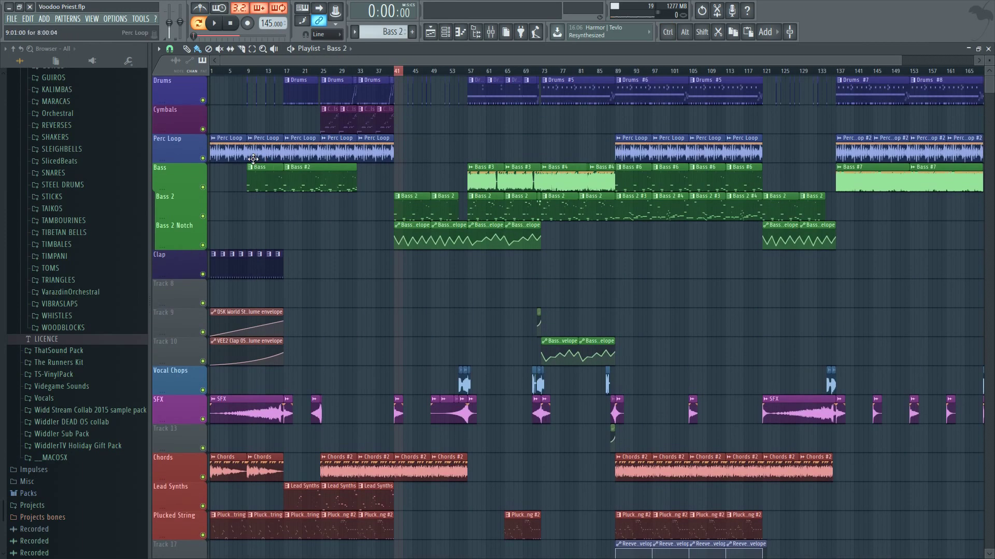
{"action": "scroll", "coordinate": [255, 257], "scroll_direction": "down", "scroll_amount": 3}
- Open the Plucked String pattern and check the instrument on its DSK World StringZ channel
{"action": "double_click", "coordinate": [226, 361]}
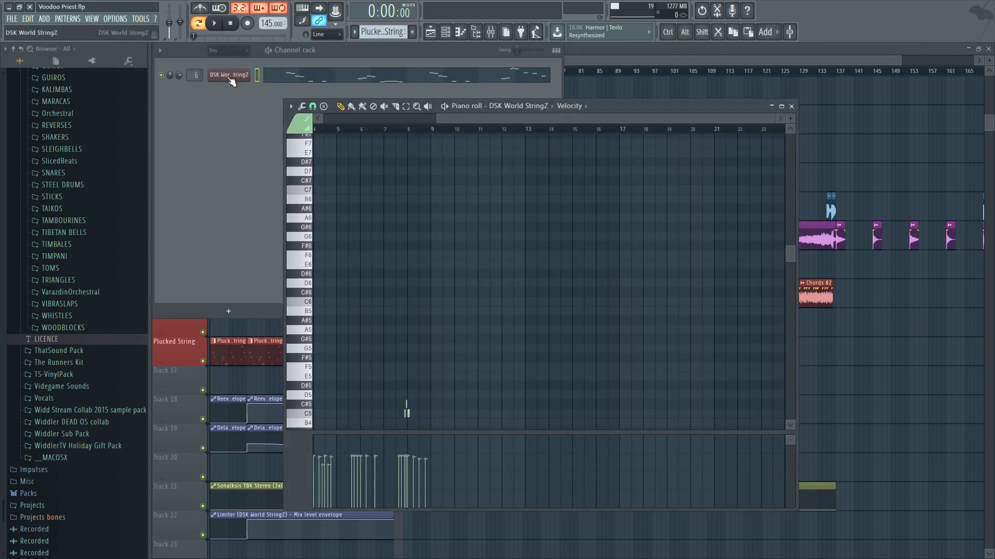
{"action": "left_click", "coordinate": [229, 76]}
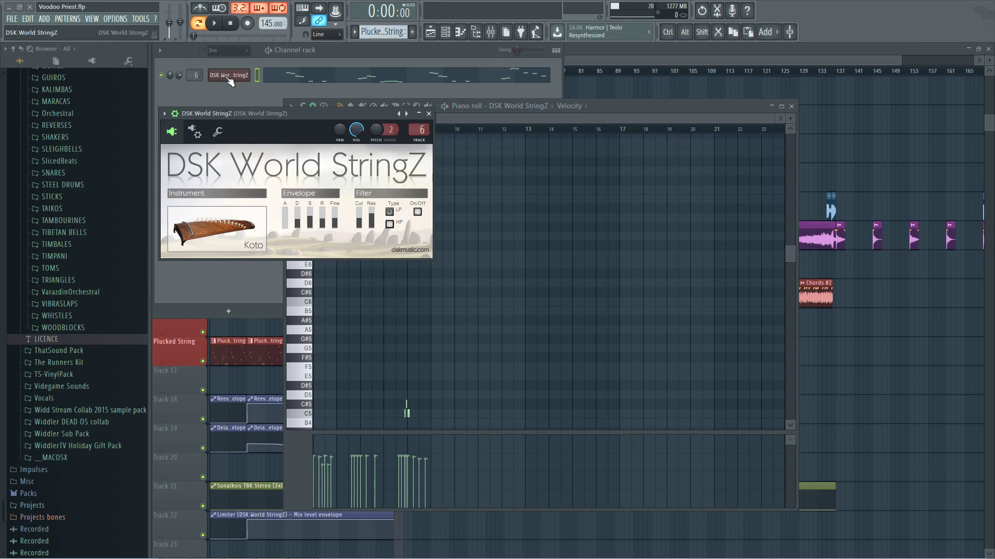
{"action": "left_click", "coordinate": [229, 76]}
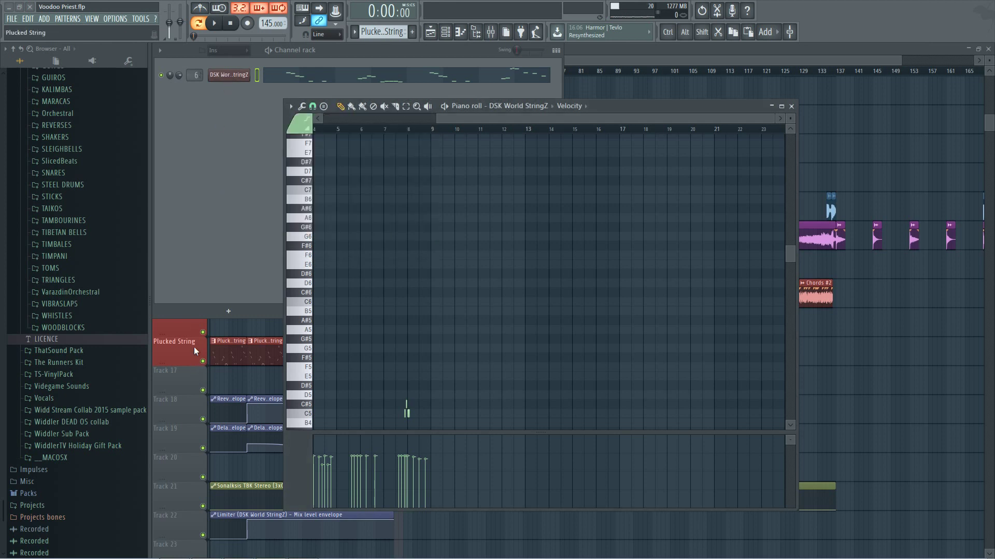
- Move the DSK World StringZ channel volume envelope from Track 9 to Track 17 and group that track under Plucked String
{"action": "left_click", "coordinate": [184, 356]}
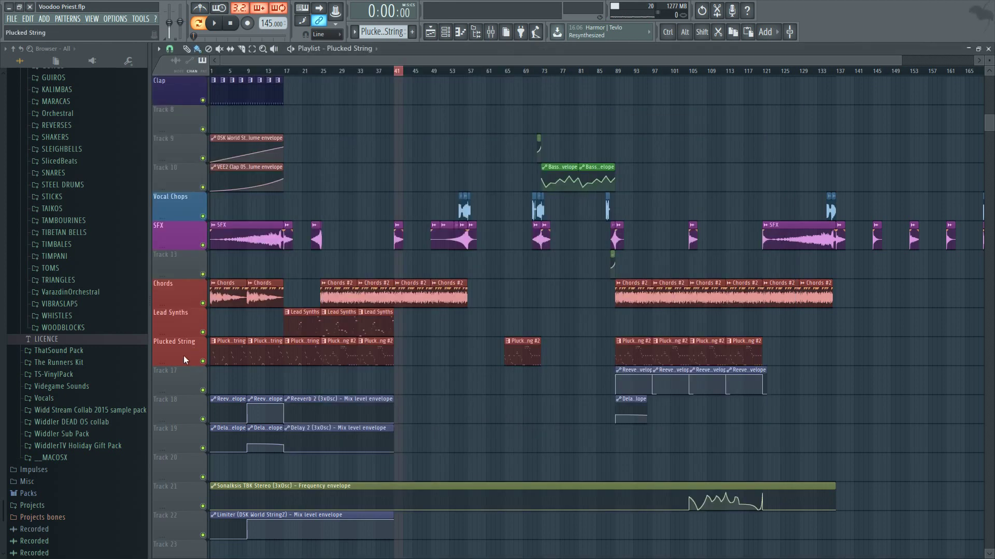
{"action": "left_click", "coordinate": [228, 134]}
{"action": "left_click_drag", "start_coordinate": [228, 135], "coordinate": [229, 371]}
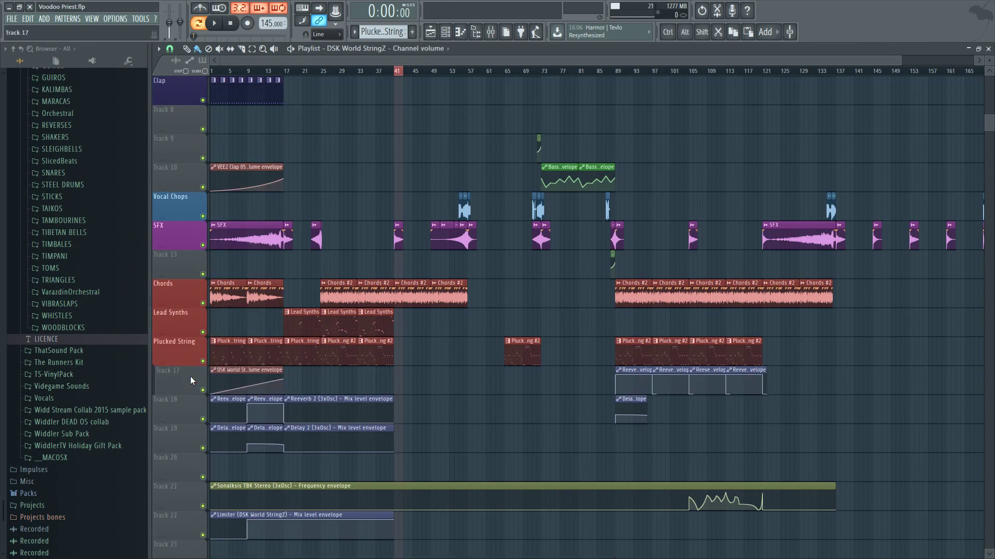
- Rename Track 17 as "Plucked String Vol" and give it the red colour of the Plucked String track
{"action": "double_click", "coordinate": [173, 371]}
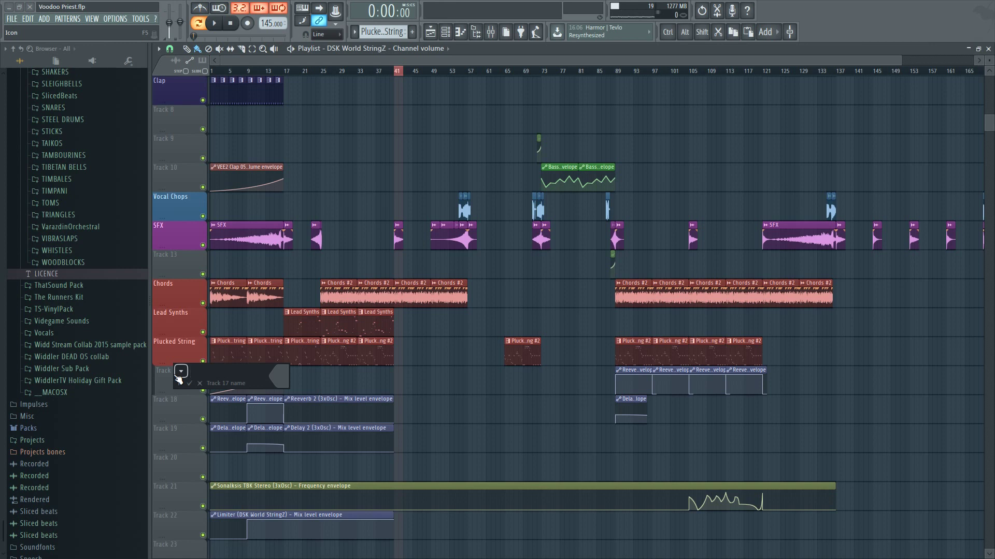
{"action": "key", "text": "shift"}
{"action": "type", "text": "Plucked String Vol"}
{"action": "key", "text": "Return"}
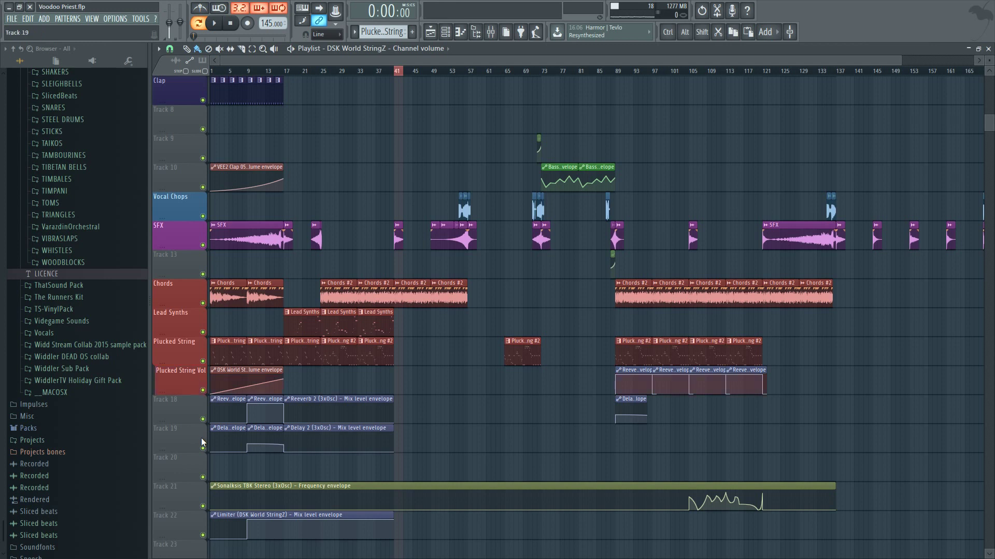
- Move the reverb and delay envelope clips at bar 89 down one track and apply the Plucked String Vol name to its envelope
{"action": "left_click_drag", "start_coordinate": [582, 372], "coordinate": [828, 417]}
{"action": "key", "text": "shift+Down"}
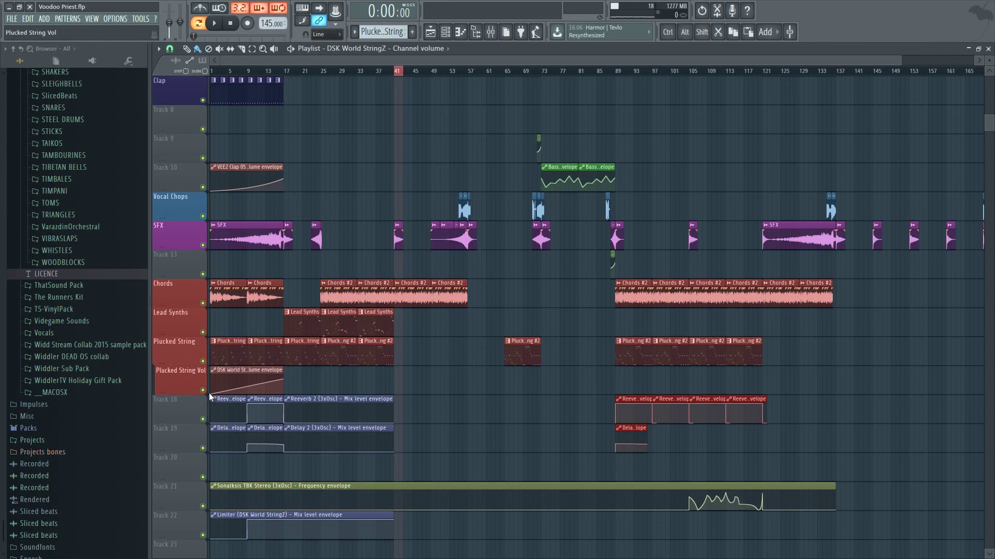
{"action": "scroll", "coordinate": [245, 378], "scroll_direction": "down", "scroll_amount": 1}
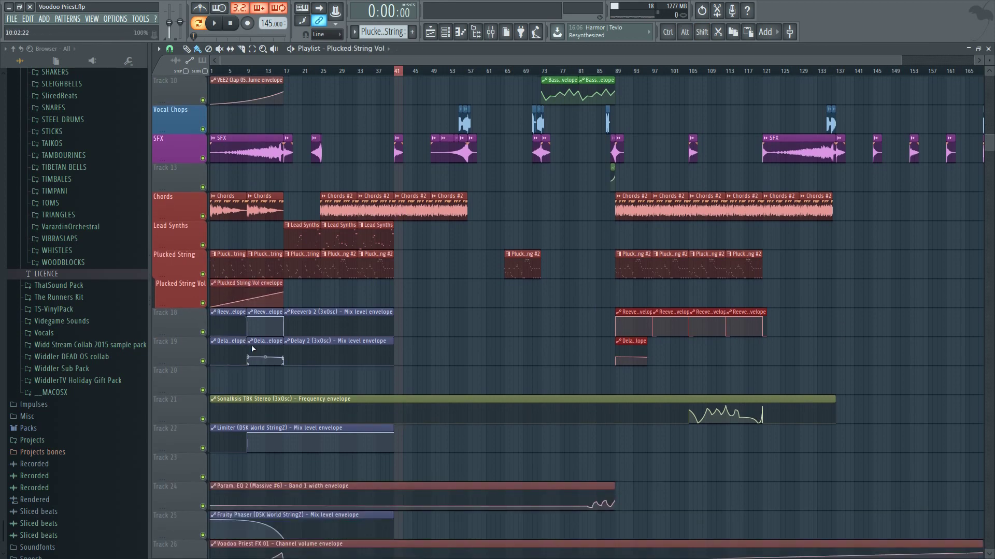
- Select the Reeverb 2 (3xOsc) mix level envelope on Track 18 and check the effects on the 3xOsc mixer insert
{"action": "scroll", "coordinate": [311, 322], "scroll_direction": "up", "scroll_amount": 6, "text": "ctrl"}
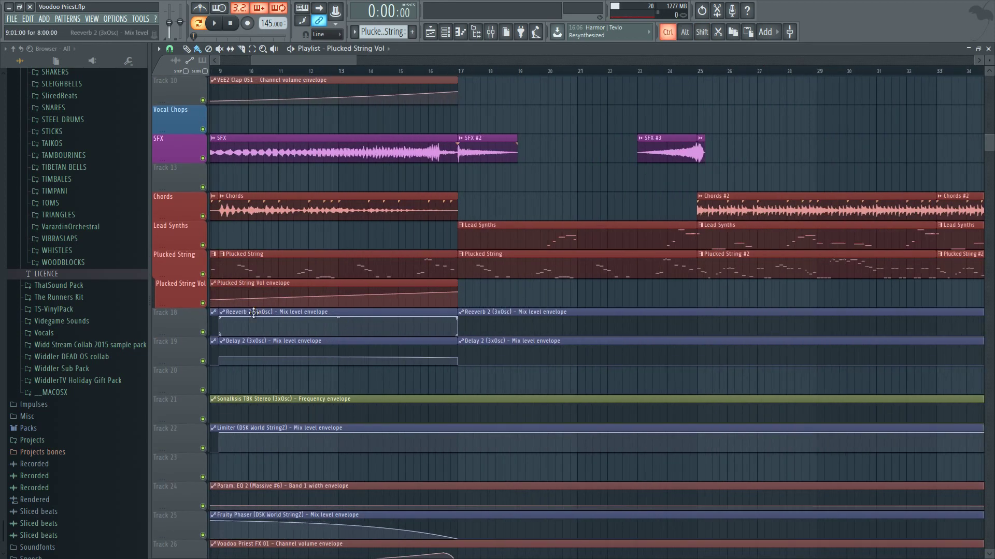
{"action": "scroll", "coordinate": [237, 320], "scroll_direction": "up", "scroll_amount": 3, "text": "ctrl"}
{"action": "scroll", "coordinate": [237, 320], "scroll_direction": "up", "scroll_amount": 3, "text": "ctrl"}
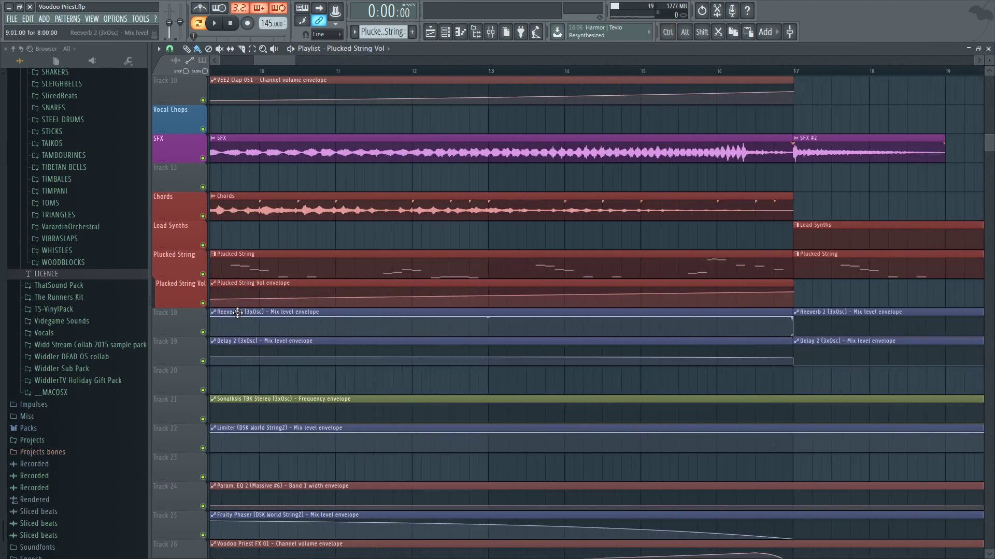
{"action": "left_click", "coordinate": [238, 313]}
{"action": "left_click", "coordinate": [490, 32]}
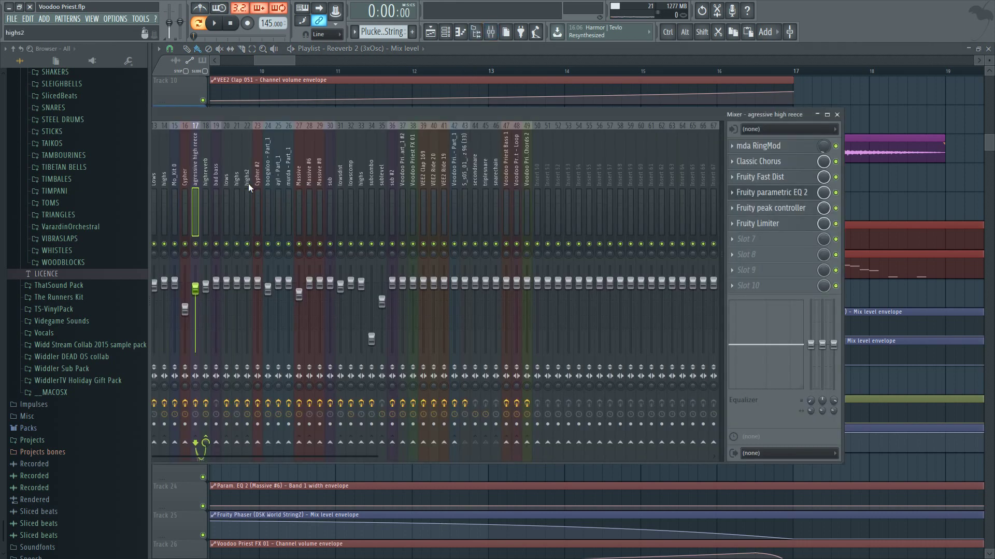
{"action": "left_click_drag", "start_coordinate": [182, 115], "coordinate": [436, 97]}
{"action": "left_click", "coordinate": [352, 138]}
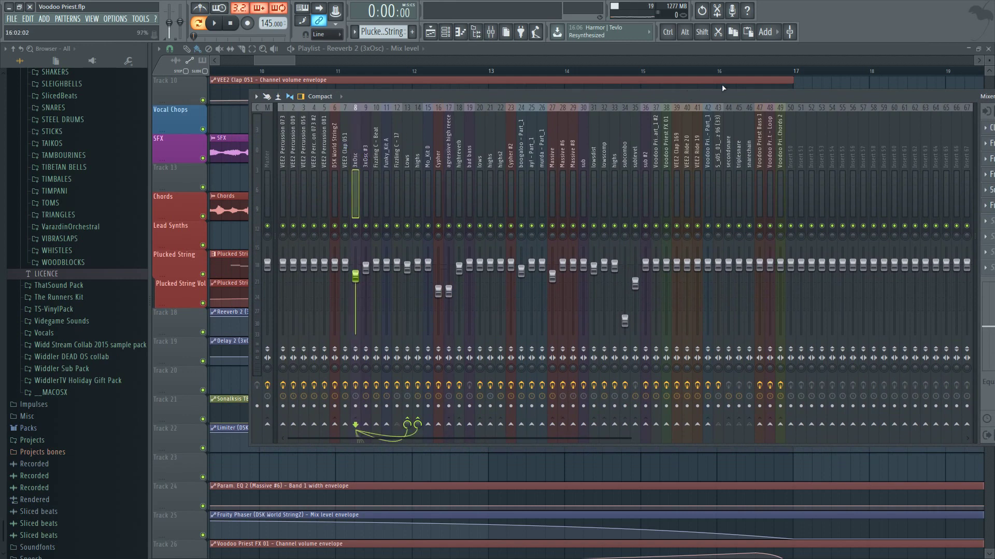
{"action": "left_click_drag", "start_coordinate": [726, 98], "coordinate": [518, 83]}
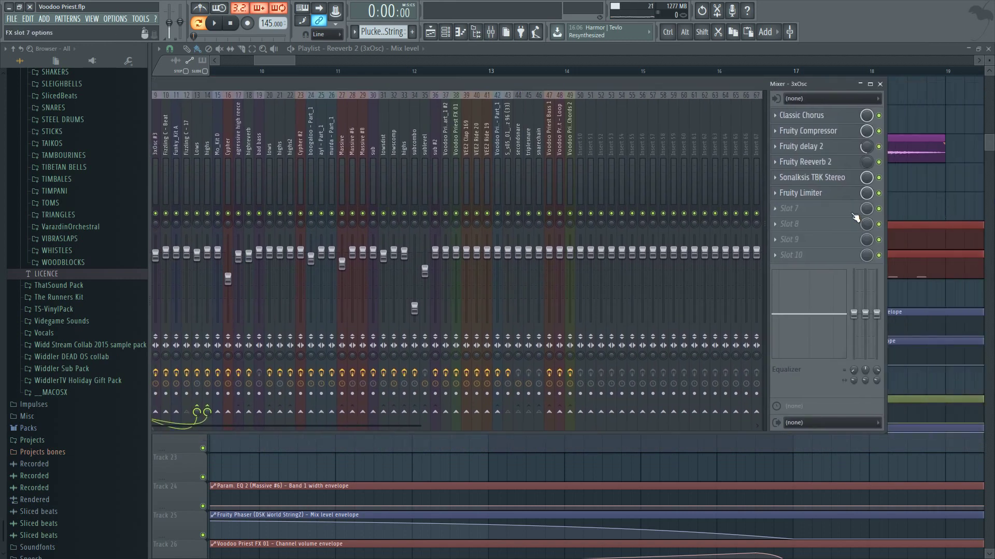
{"action": "left_click_drag", "start_coordinate": [436, 85], "coordinate": [595, 84]}
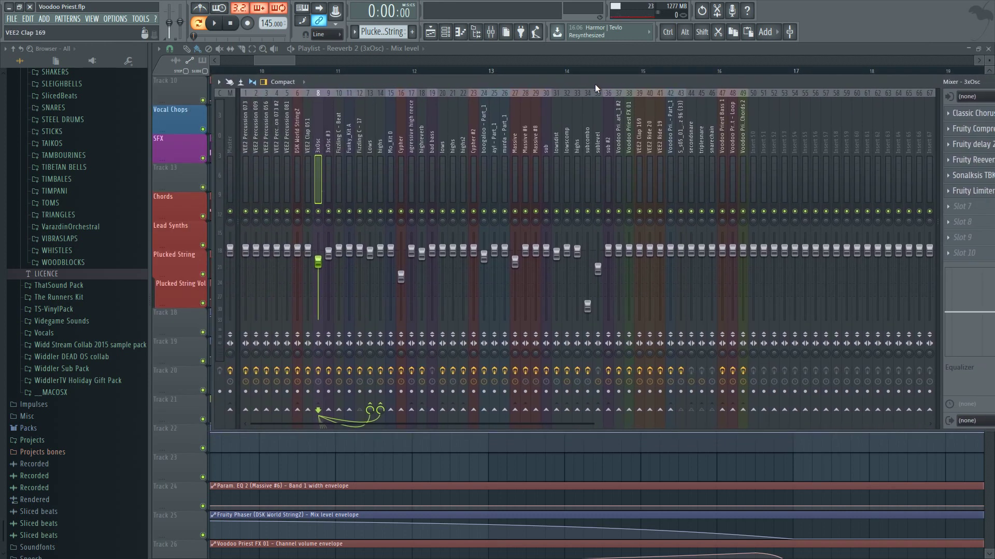
- Rename the 3xOsc mixer insert as Bass and close the mixer
{"action": "double_click", "coordinate": [320, 156]}
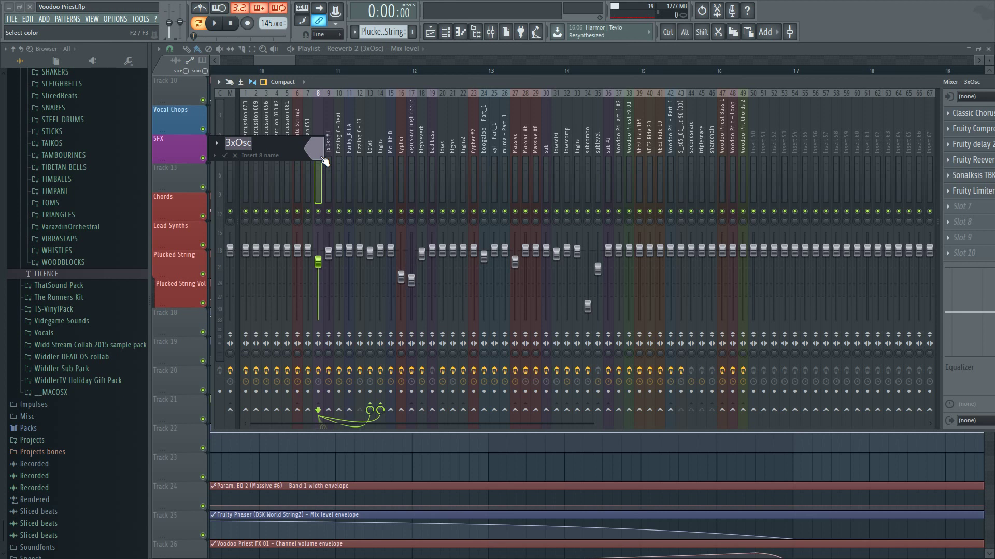
{"action": "key", "text": "shift"}
{"action": "type", "text": "Bass"}
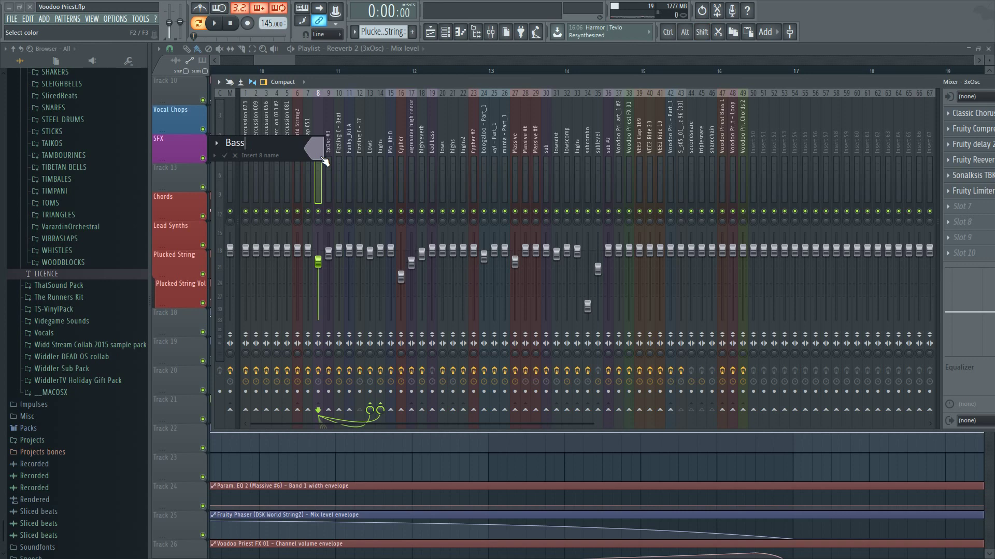
{"action": "key", "text": "Return"}
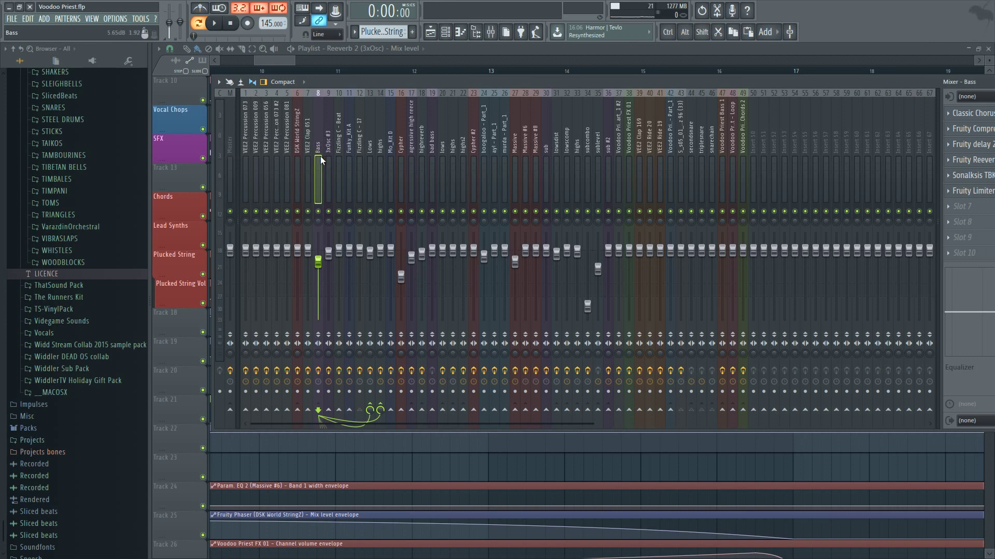
{"action": "left_click", "coordinate": [461, 51]}
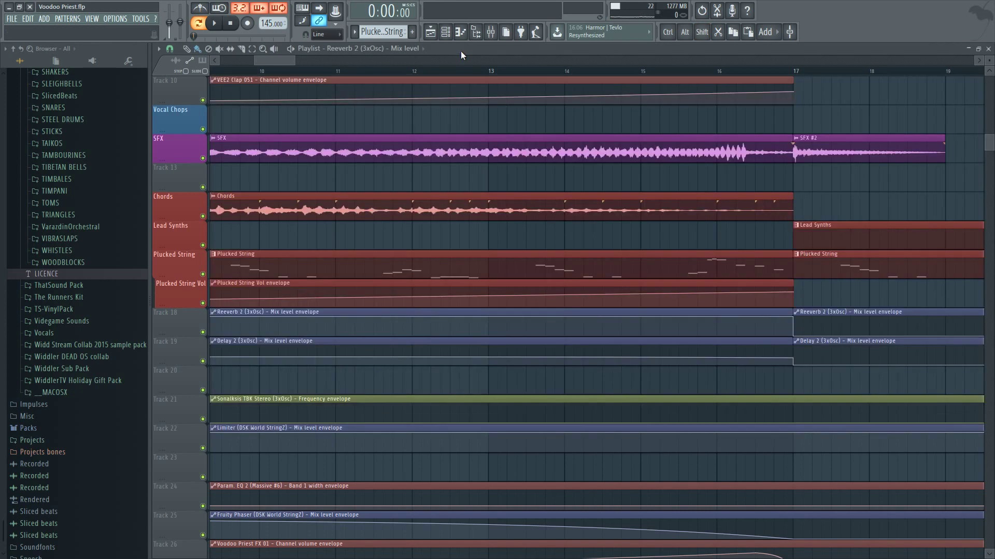
- Move Track 18 with the Reeverb 2 mix level envelopes up to directly below the Bass 2 Notch track
{"action": "scroll", "coordinate": [409, 157], "scroll_direction": "down", "scroll_amount": 3}
{"action": "scroll", "coordinate": [343, 245], "scroll_direction": "up", "scroll_amount": 3}
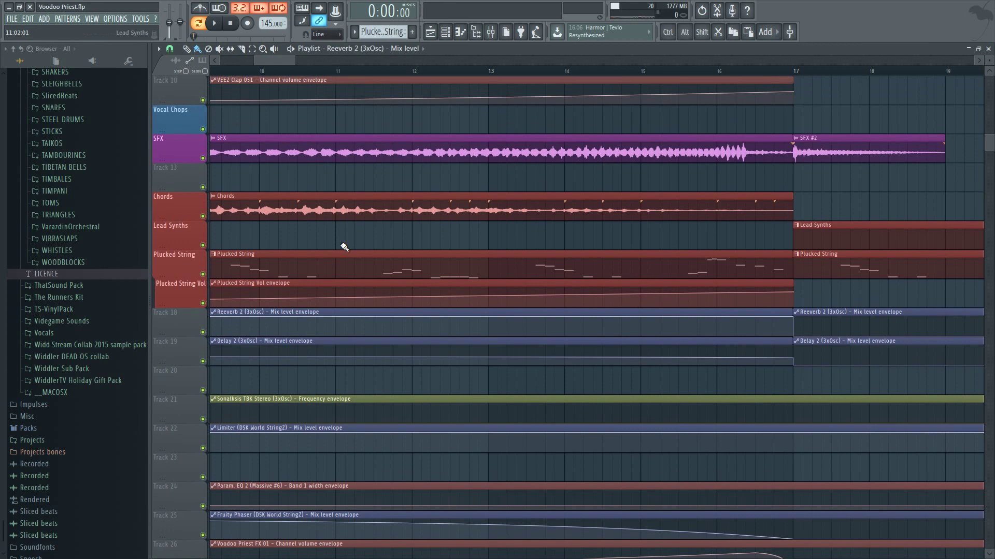
{"action": "scroll", "coordinate": [325, 268], "scroll_direction": "down", "scroll_amount": 2}
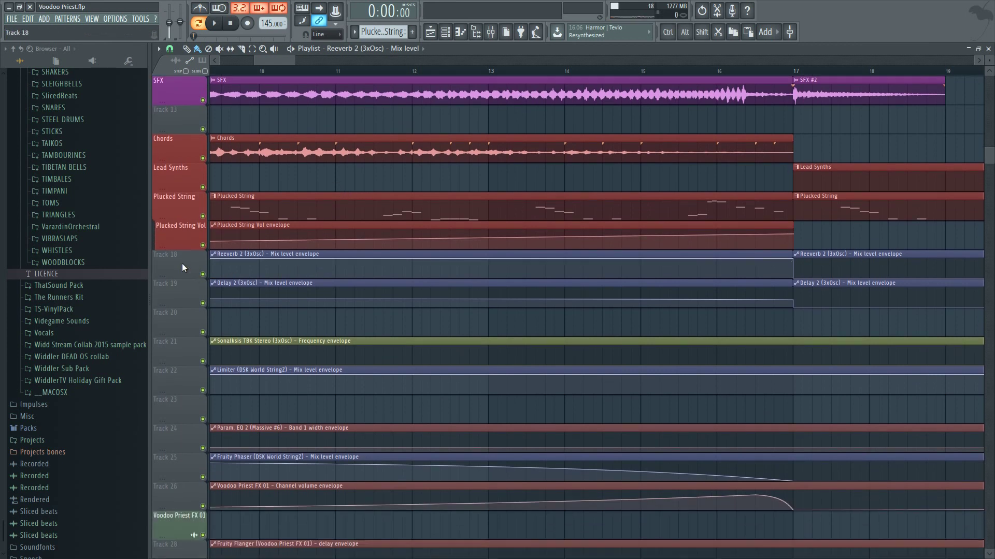
{"action": "scroll", "coordinate": [180, 259], "scroll_direction": "up", "scroll_amount": 9}
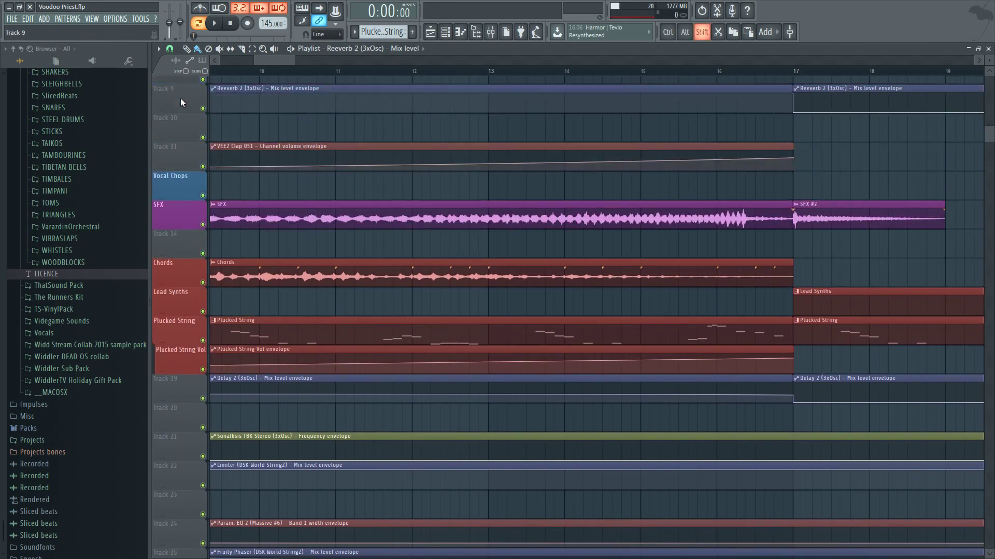
{"action": "scroll", "coordinate": [181, 147], "scroll_direction": "up", "scroll_amount": 3}
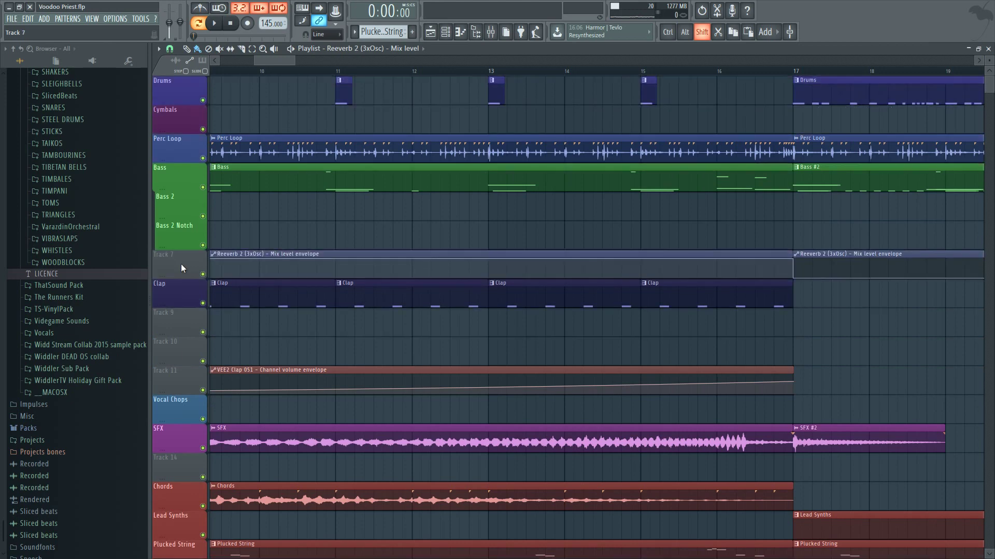
- Move the Delay 2 envelope track below the reverb envelope track and group both under Bass in its green colour
{"action": "scroll", "coordinate": [182, 263], "scroll_direction": "down", "scroll_amount": 7}
{"action": "scroll", "coordinate": [191, 267], "scroll_direction": "down", "scroll_amount": 6}
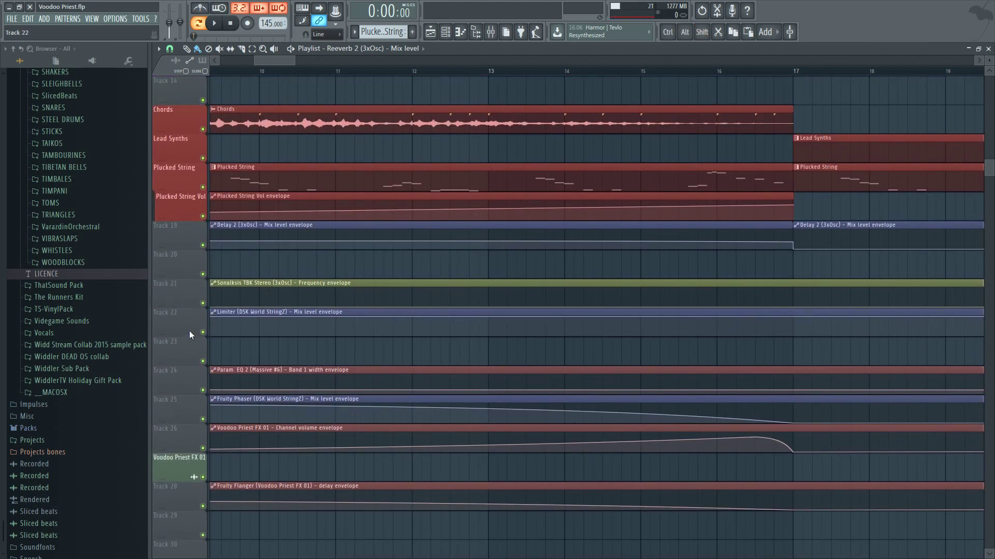
{"action": "scroll", "coordinate": [190, 330], "scroll_direction": "down", "scroll_amount": 2}
{"action": "scroll", "coordinate": [191, 324], "scroll_direction": "up", "scroll_amount": 2}
{"action": "left_click_drag", "start_coordinate": [179, 237], "coordinate": [169, 106]}
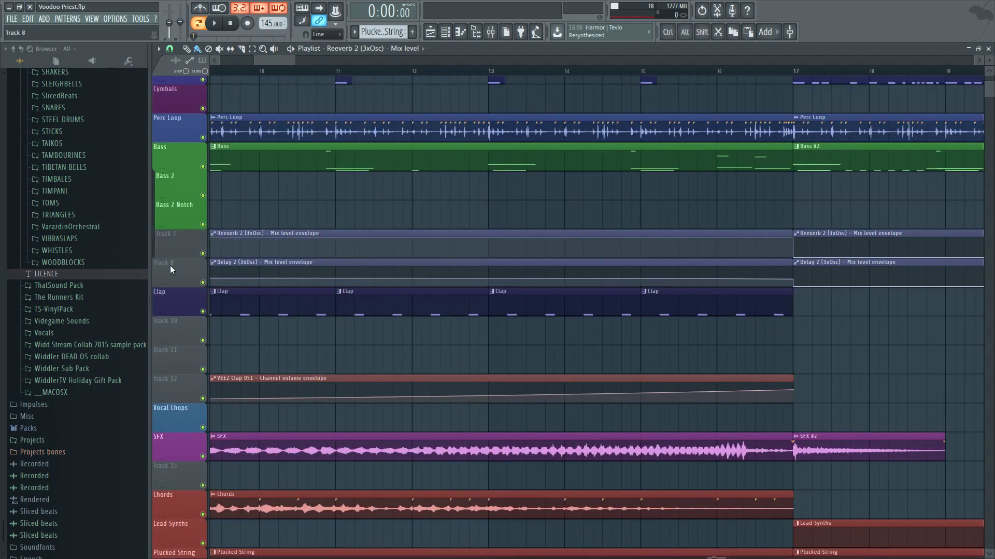
{"action": "left_click_drag", "start_coordinate": [166, 285], "coordinate": [167, 165]}
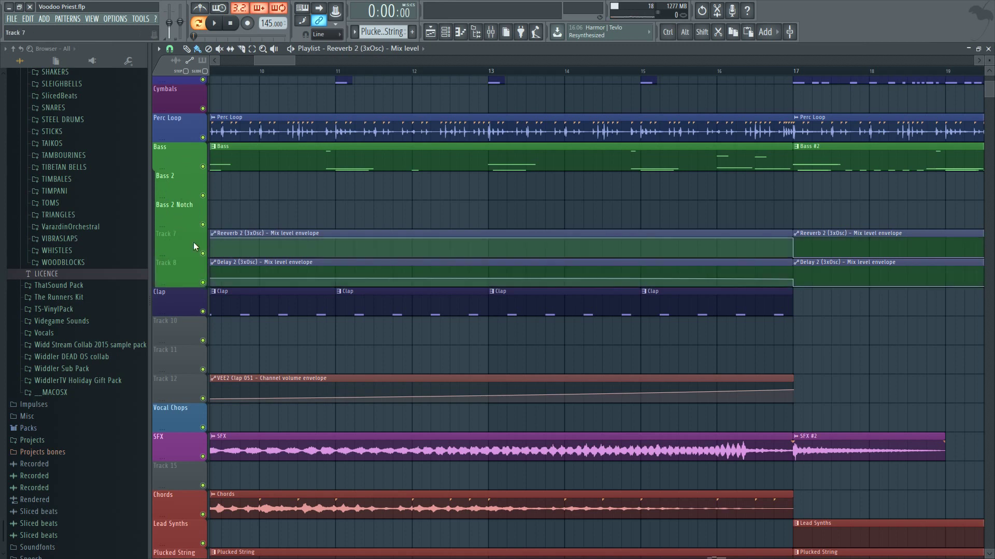
- Rename the reverb envelope track, Track 7, as Bass Verb Mix
{"action": "middle_click", "coordinate": [171, 240]}
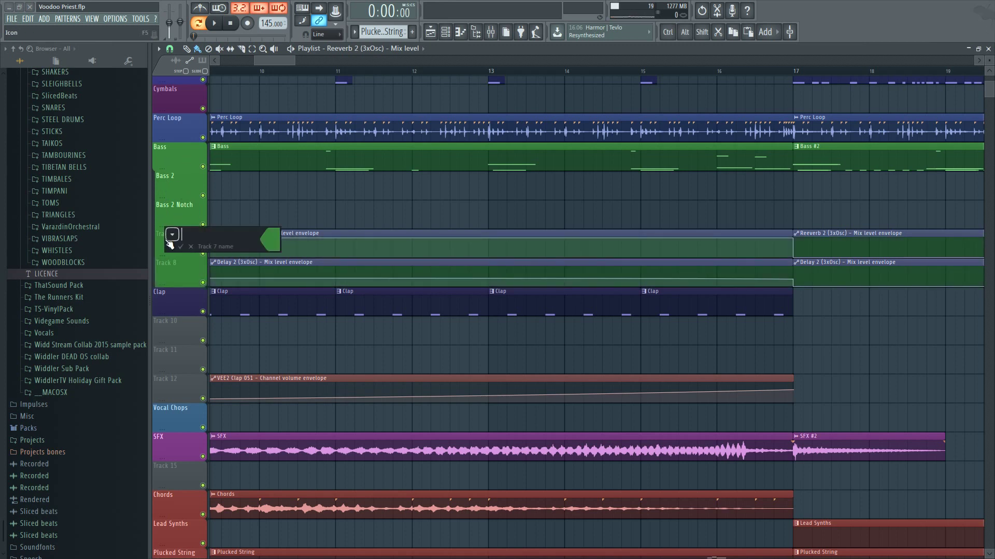
{"action": "key", "text": "shift"}
{"action": "type", "text": "Bass Verb Mix"}
{"action": "key", "text": "Return"}
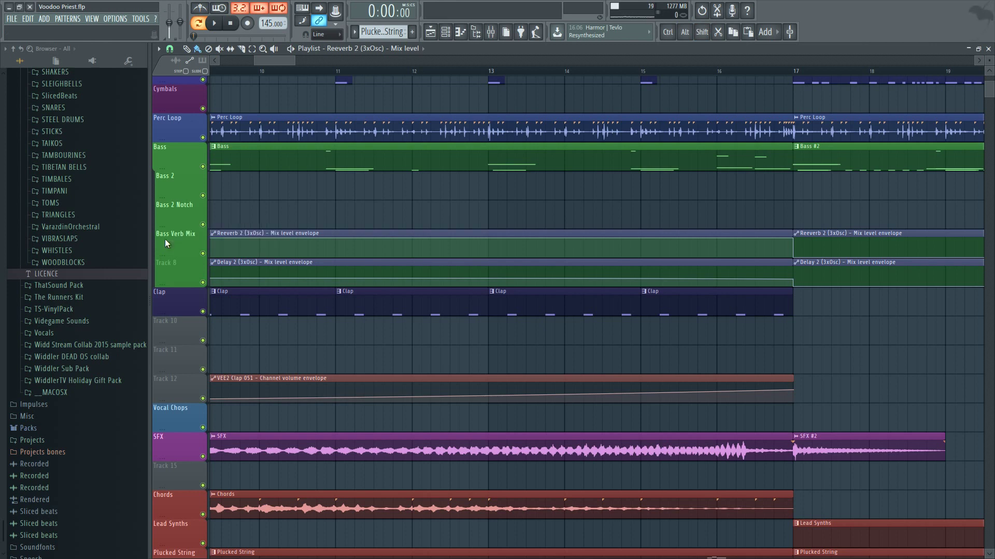
- Rename Track 8 as Bass Delay Mix and apply the names and colours of both Bass mix tracks to their envelope clips
{"action": "middle_click", "coordinate": [176, 274]}
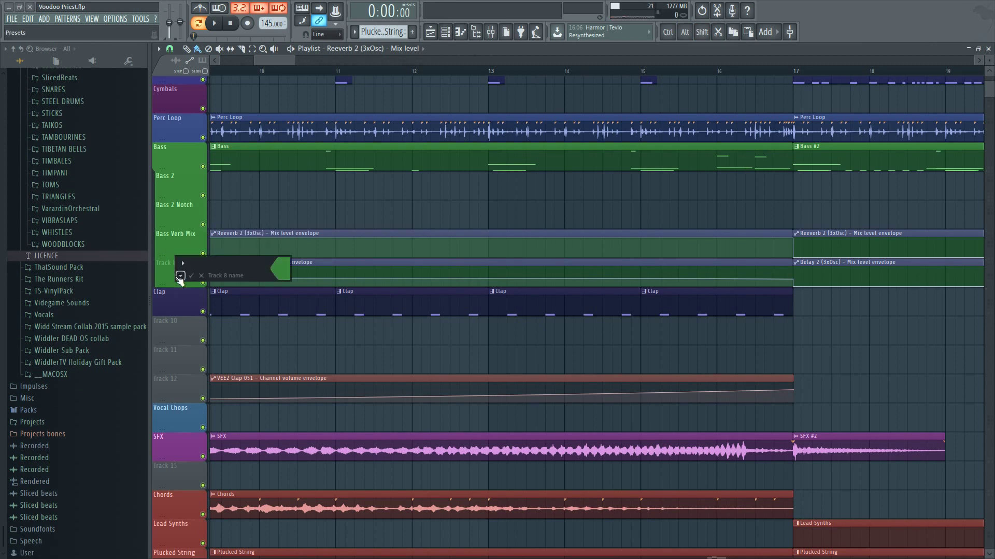
{"action": "type", "text": "Bass Delay Mix"}
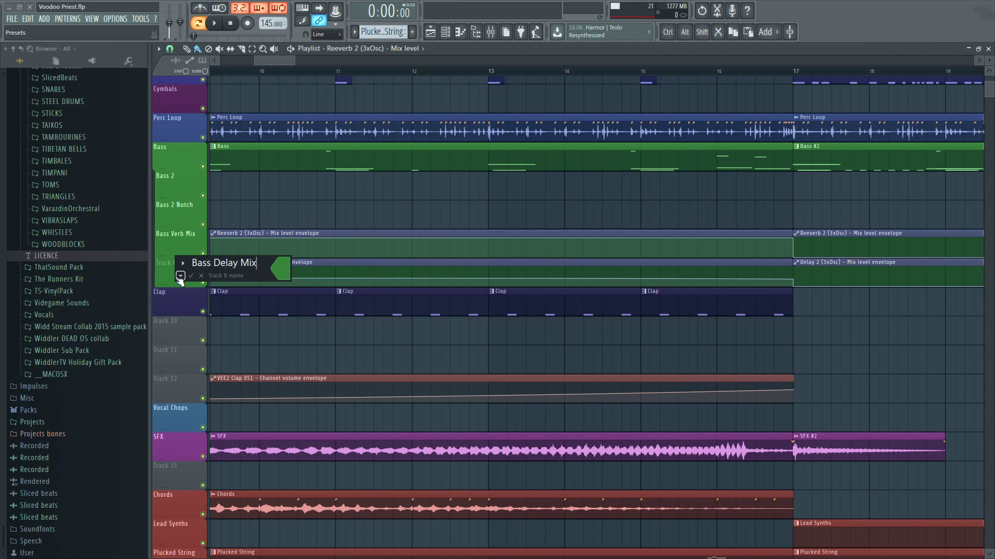
{"action": "key", "text": "Return"}
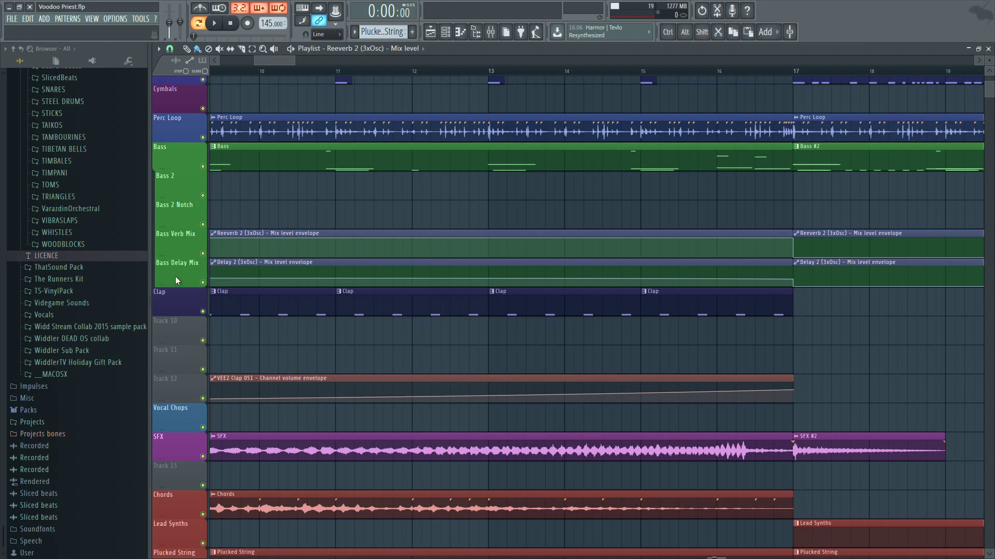
{"action": "right_click", "coordinate": [177, 238]}
{"action": "left_click", "coordinate": [203, 271]}
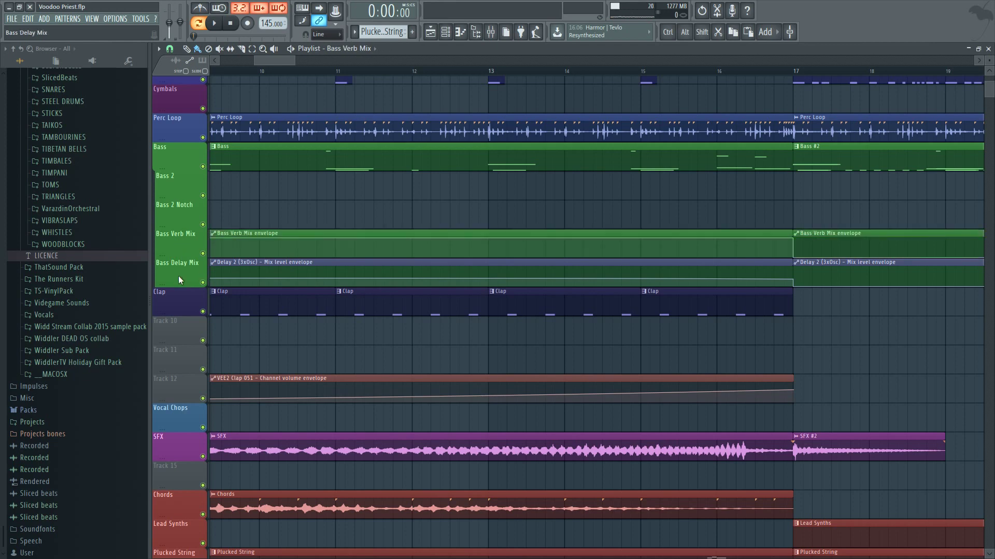
- Look through the whole playlist for automation envelopes that are not grouped with their instrument
{"action": "scroll", "coordinate": [216, 302], "scroll_direction": "down", "scroll_amount": 5}
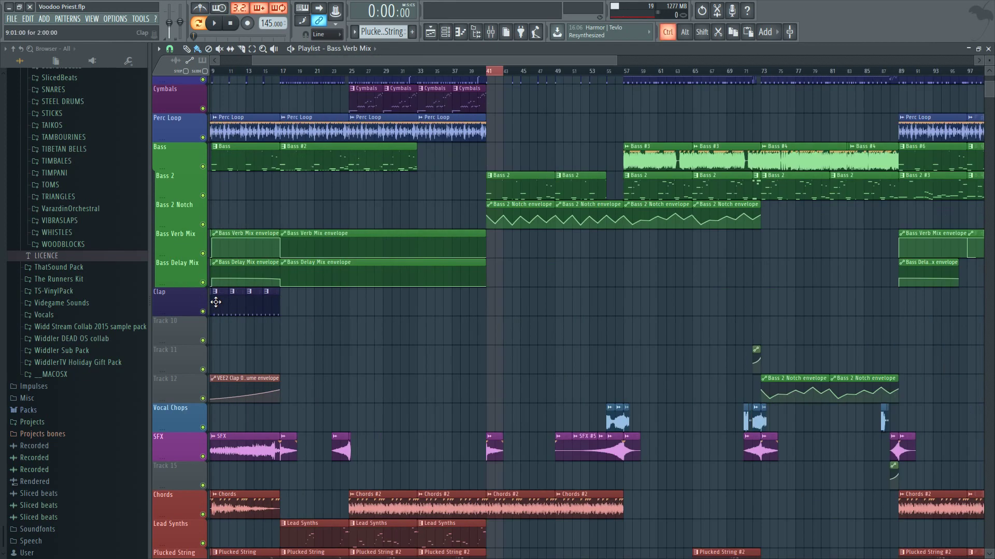
{"action": "scroll", "coordinate": [216, 302], "scroll_direction": "down", "scroll_amount": 2}
{"action": "scroll", "coordinate": [646, 287], "scroll_direction": "up", "scroll_amount": 3}
{"action": "scroll", "coordinate": [538, 283], "scroll_direction": "down", "scroll_amount": 3}
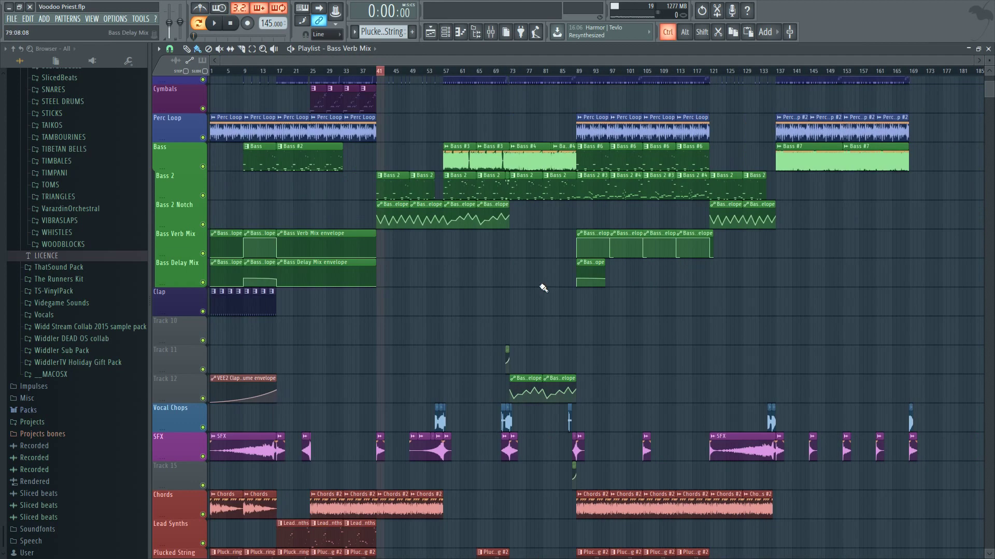
{"action": "scroll", "coordinate": [424, 294], "scroll_direction": "down", "scroll_amount": 6}
{"action": "scroll", "coordinate": [278, 298], "scroll_direction": "up", "scroll_amount": 2}
{"action": "scroll", "coordinate": [197, 289], "scroll_direction": "up", "scroll_amount": 2}
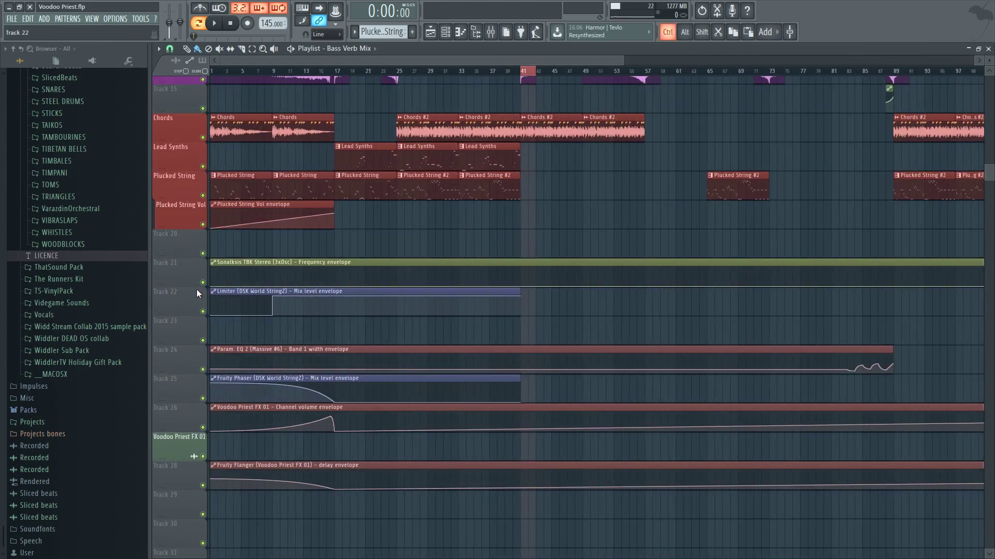
{"action": "scroll", "coordinate": [215, 307], "scroll_direction": "up", "scroll_amount": 2}
{"action": "scroll", "coordinate": [230, 306], "scroll_direction": "down", "scroll_amount": 2}
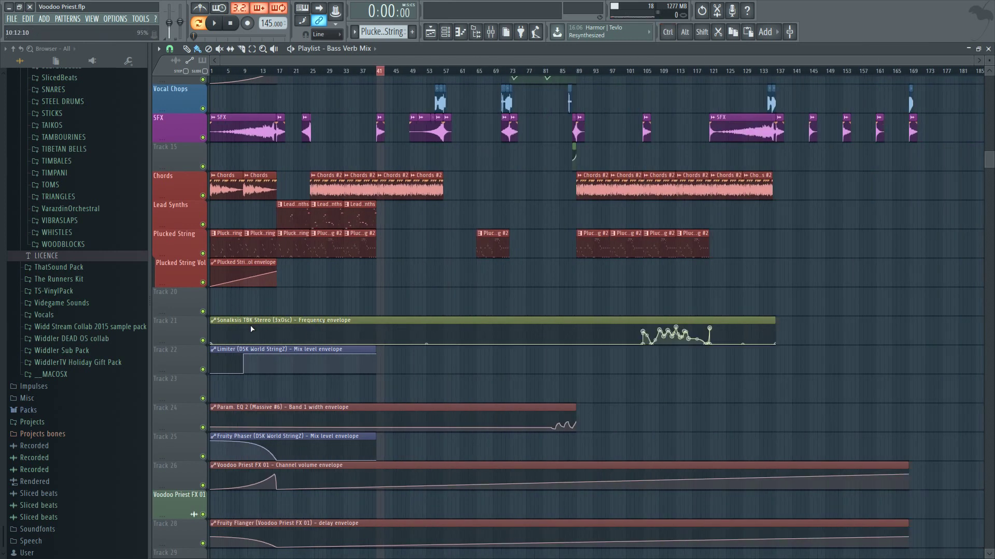
- Select the Sonalksis TBK Stereo frequency envelope on Track 21 and inspect that plugin on the Bass mixer insert
{"action": "left_click", "coordinate": [251, 321]}
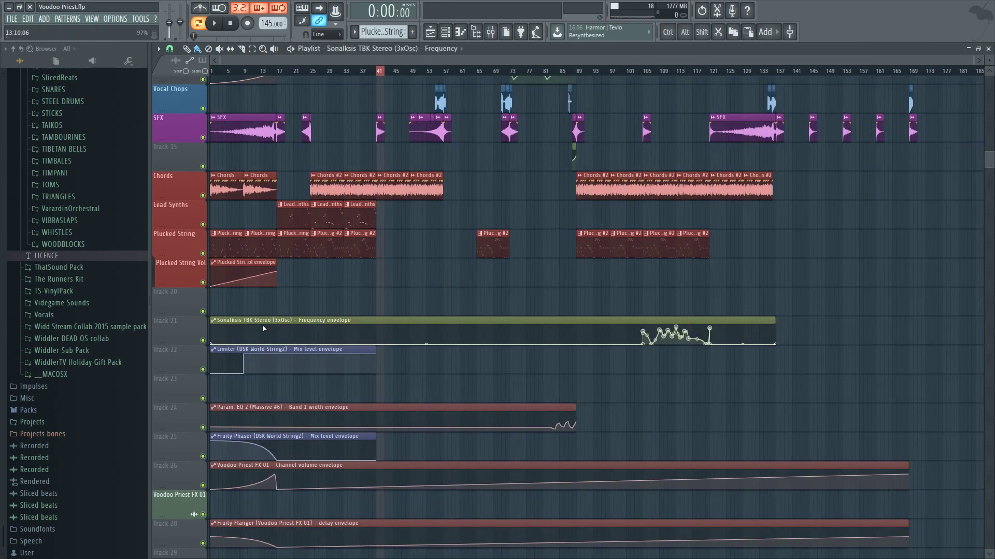
{"action": "left_click", "coordinate": [492, 32]}
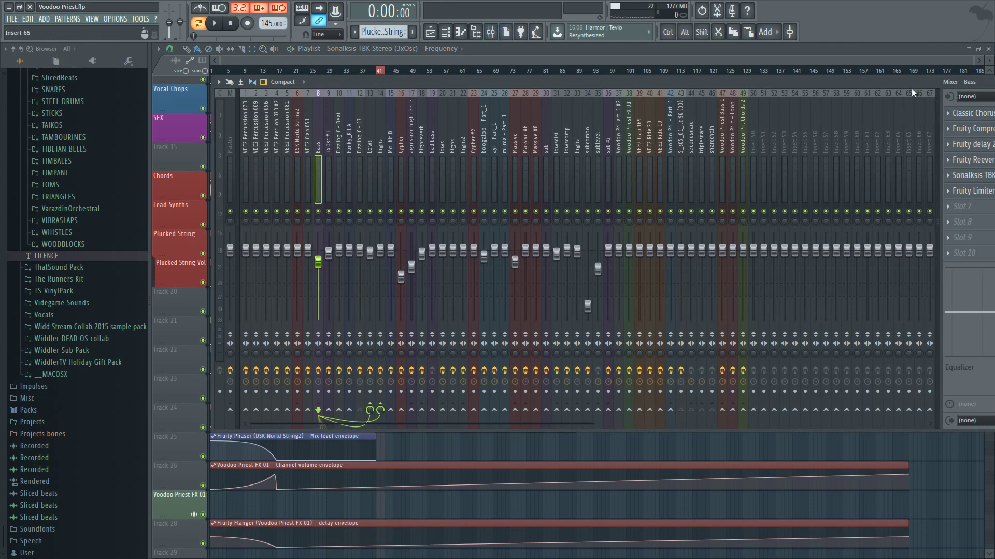
{"action": "left_click", "coordinate": [774, 96]}
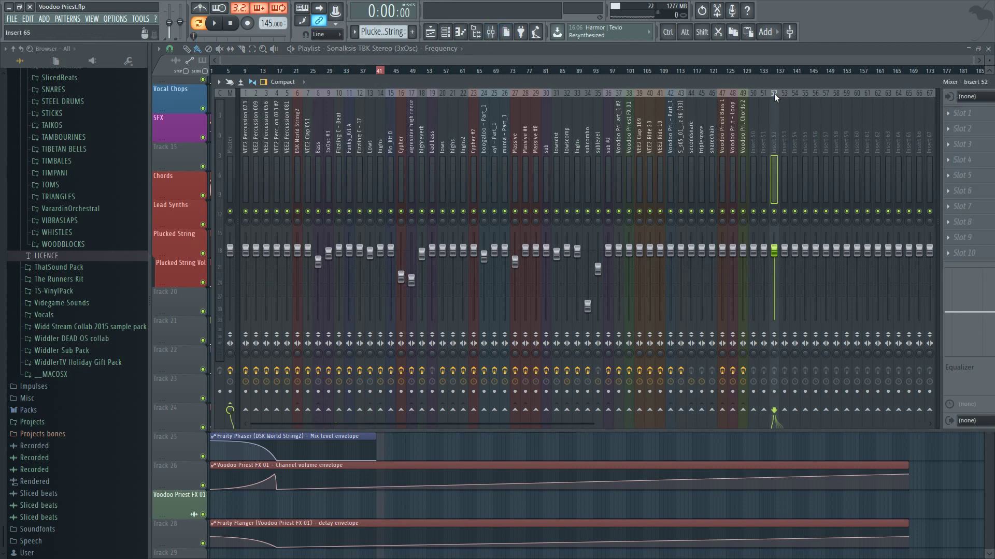
{"action": "left_click", "coordinate": [318, 166]}
{"action": "left_click_drag", "start_coordinate": [905, 79], "coordinate": [716, 86]}
{"action": "left_click", "coordinate": [808, 186]}
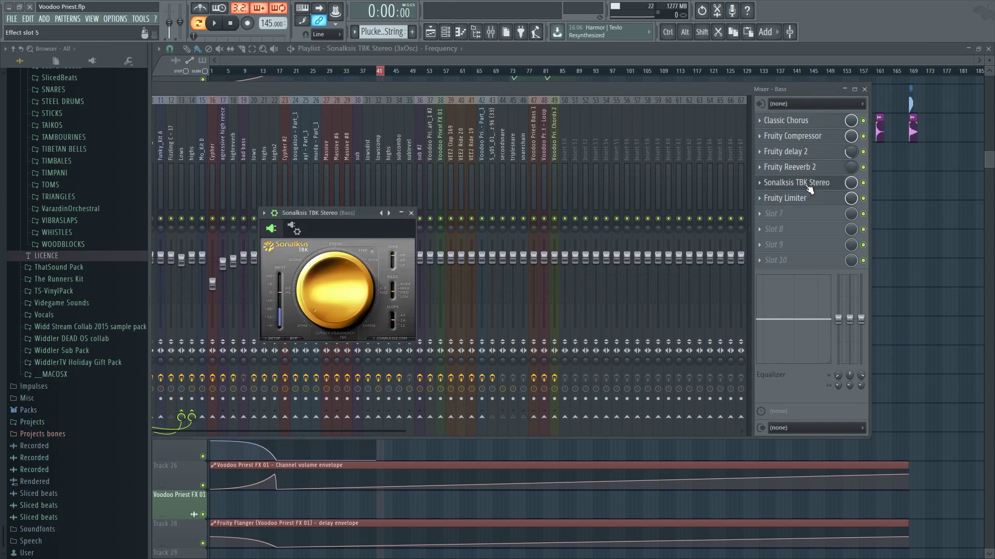
{"action": "left_click", "coordinate": [274, 213]}
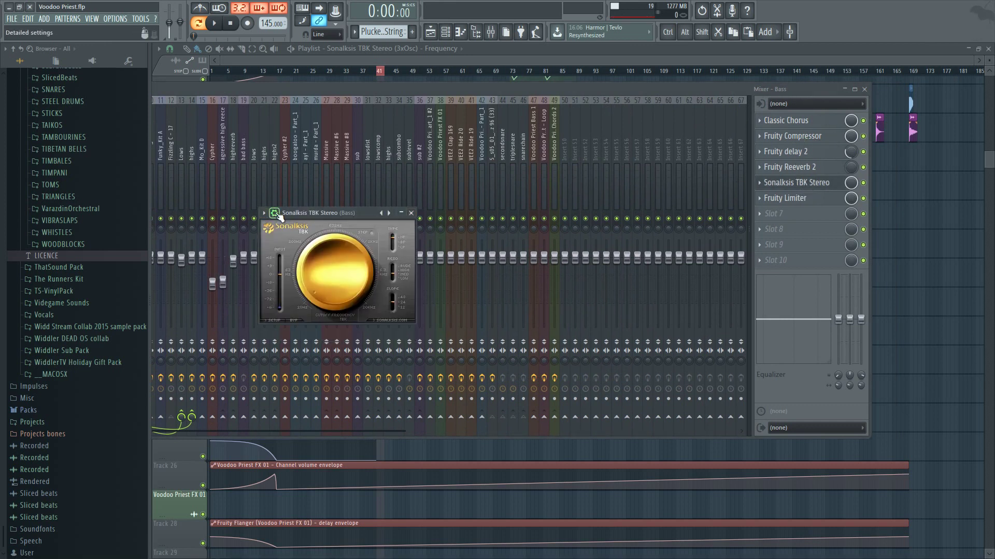
{"action": "left_click", "coordinate": [412, 213]}
{"action": "left_click", "coordinate": [478, 57]}
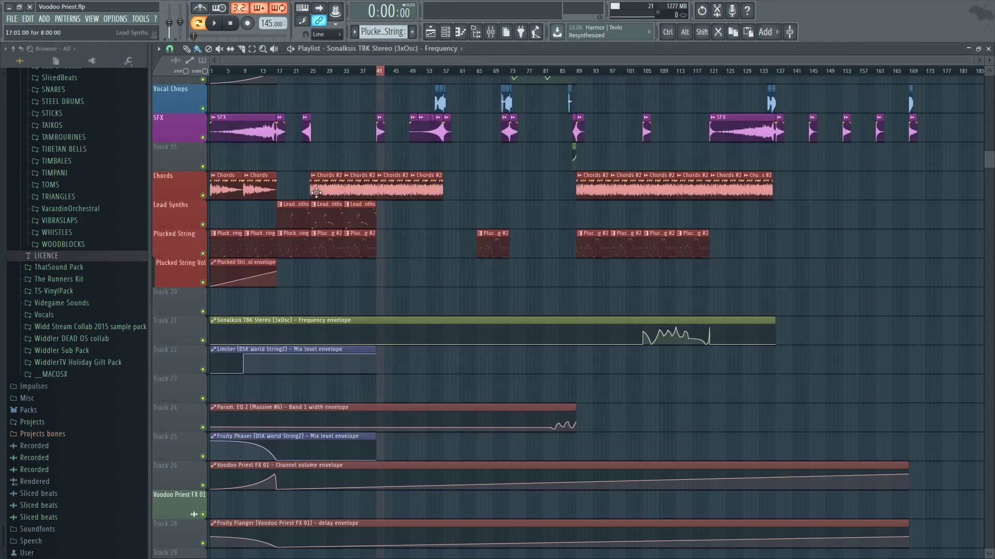
- Rename Track 21 as Bass HP and move it into the green Bass group directly below Bass Delay Mix
{"action": "double_click", "coordinate": [167, 333]}
{"action": "type", "text": "Bass H"}
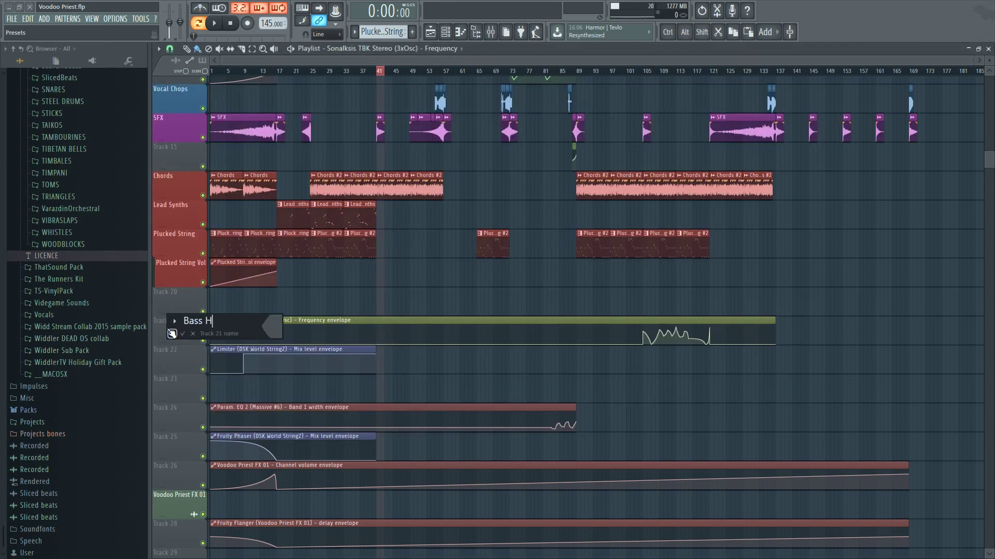
{"action": "type", "text": "P"}
{"action": "key", "text": "Return"}
{"action": "left_click_drag", "start_coordinate": [167, 328], "coordinate": [167, 243]}
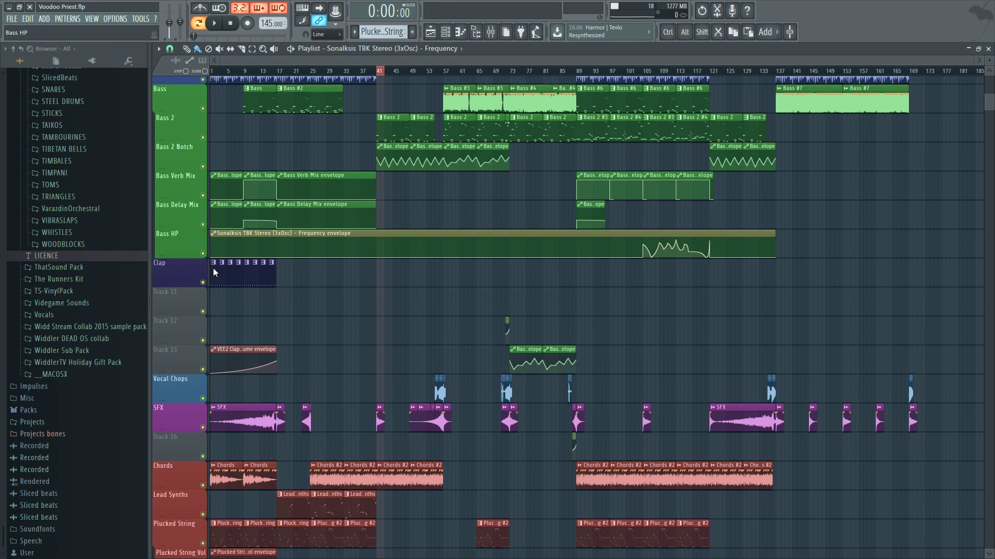
- Apply the Bass HP name and green colour to the Sonalksis frequency envelope clip on the Bass HP track
{"action": "key", "text": "Return"}
{"action": "left_click", "coordinate": [817, 220]}
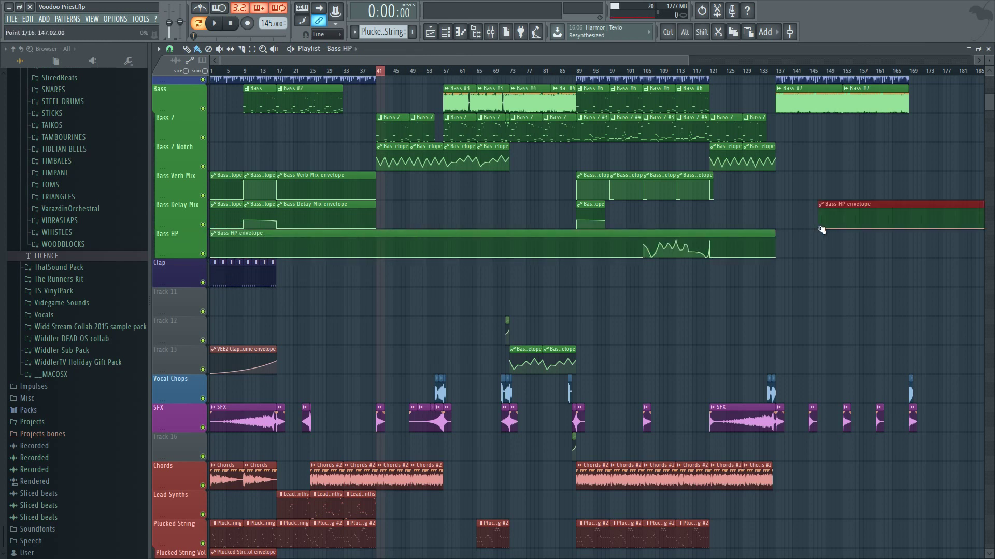
{"action": "key", "text": "ctrl+z"}
- Slice the Bass HP envelope just before bar 105, where its frequency movement starts
{"action": "scroll", "coordinate": [713, 213], "scroll_direction": "up", "scroll_amount": 5}
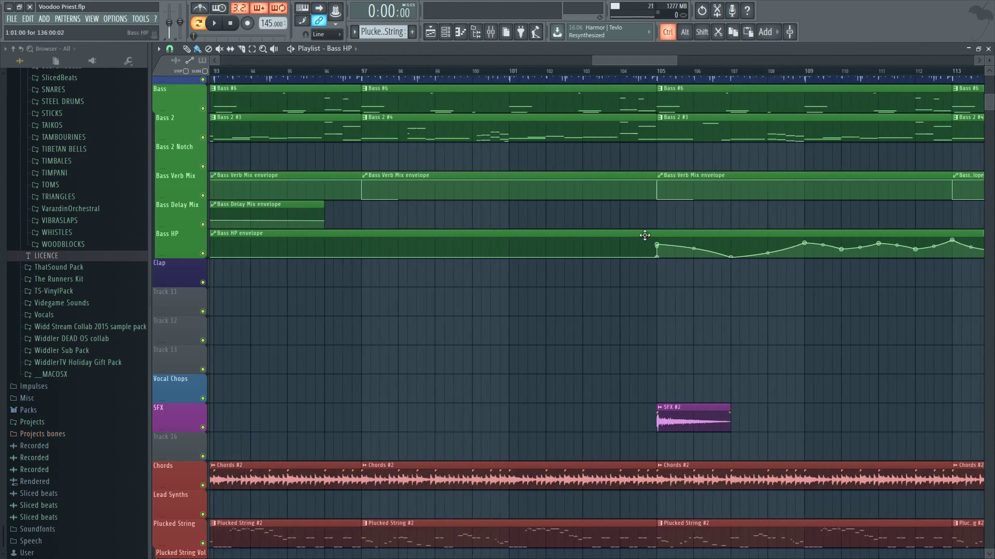
{"action": "left_click", "coordinate": [242, 48]}
{"action": "scroll", "coordinate": [633, 244], "scroll_direction": "up", "scroll_amount": 6}
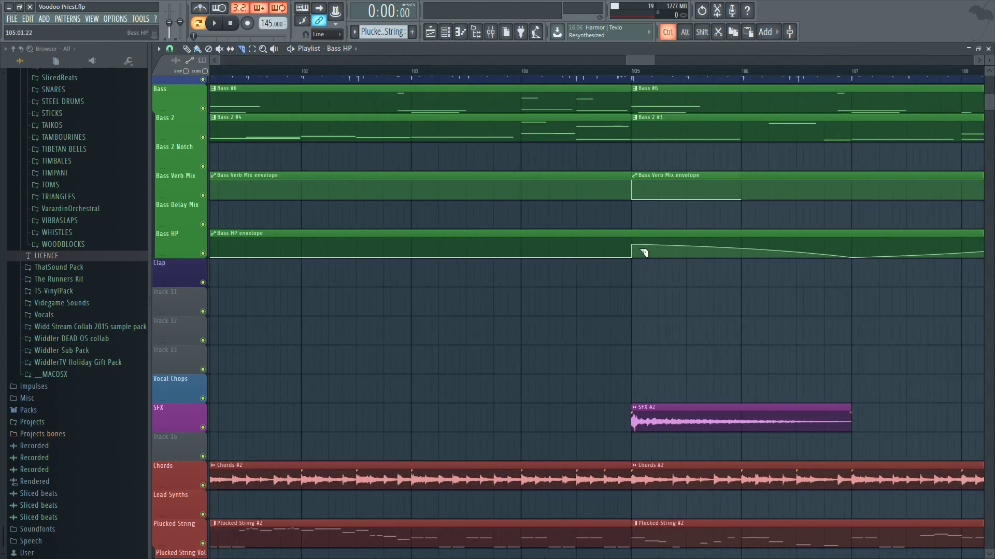
{"action": "left_click", "coordinate": [581, 243]}
- Slice the Verb Mix, Delay Mix and HP envelopes just after the start of bar 1 and delete the unneeded pieces that follow
{"action": "scroll", "coordinate": [513, 270], "scroll_direction": "down", "scroll_amount": 10}
{"action": "scroll", "coordinate": [240, 247], "scroll_direction": "up", "scroll_amount": 8}
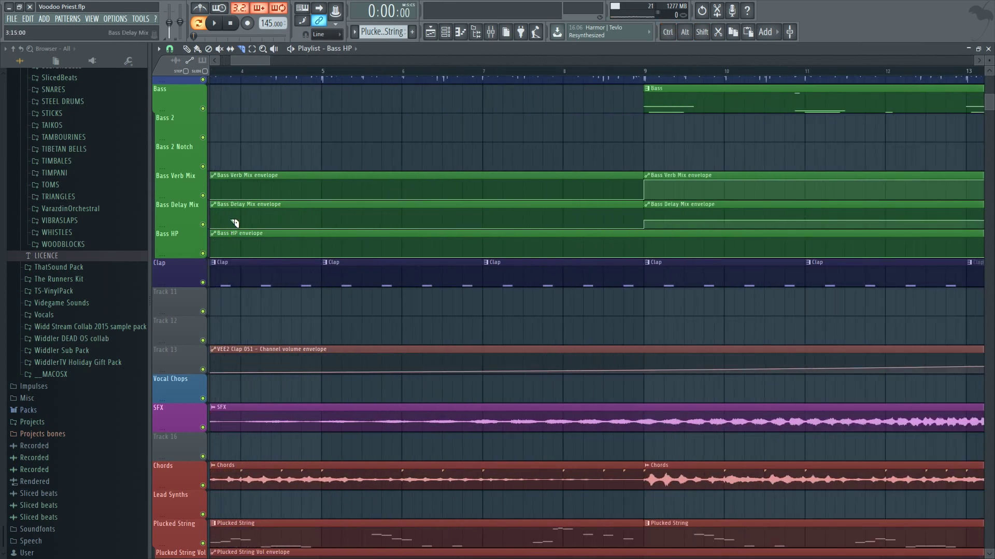
{"action": "scroll", "coordinate": [259, 244], "scroll_direction": "left", "scroll_amount": 3}
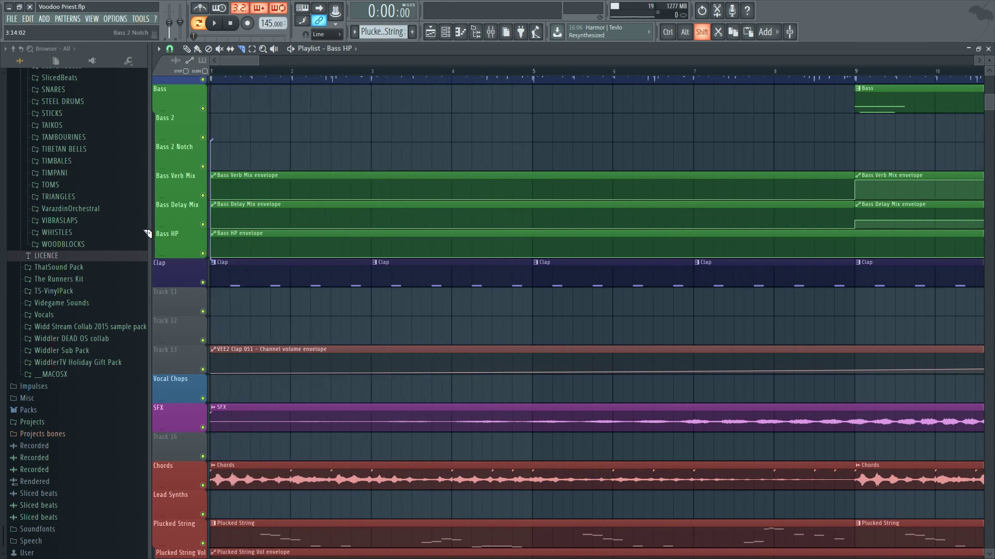
{"action": "left_click_drag", "start_coordinate": [151, 233], "coordinate": [221, 240]}
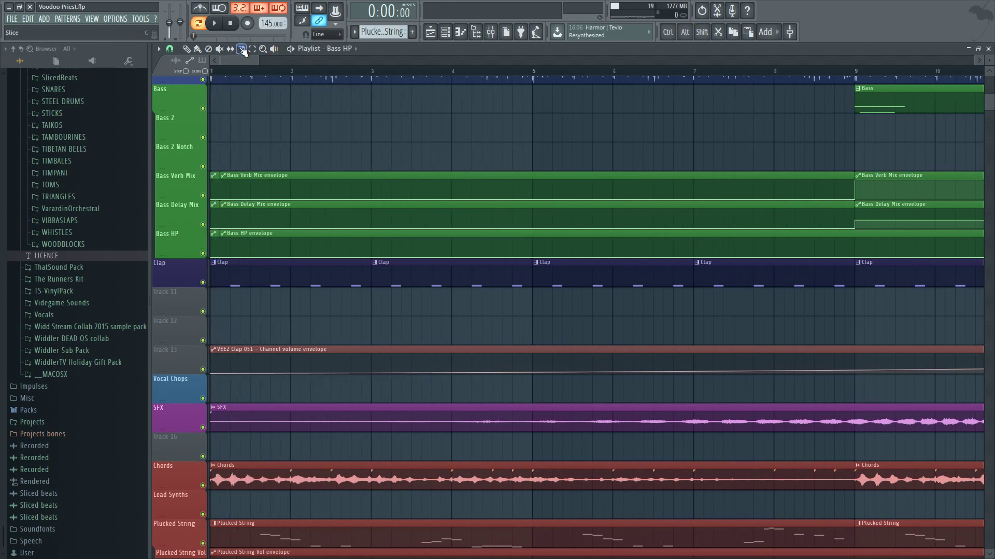
{"action": "left_click_drag", "start_coordinate": [410, 168], "coordinate": [407, 253]}
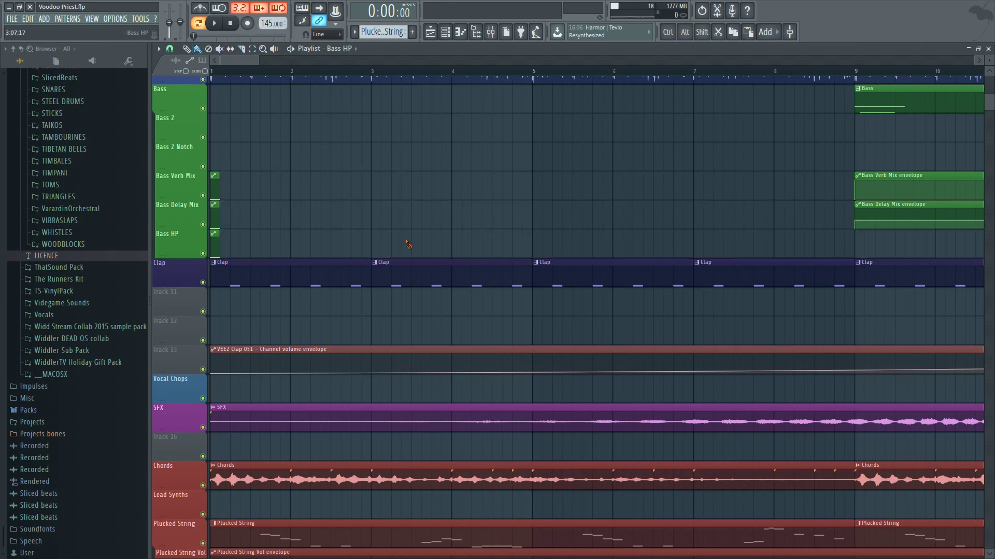
- Delete the Bass Verb Mix envelope clips at bars 97 and 105, and shorten the clips at bars 89 and 113
{"action": "scroll", "coordinate": [466, 206], "scroll_direction": "down", "scroll_amount": 8}
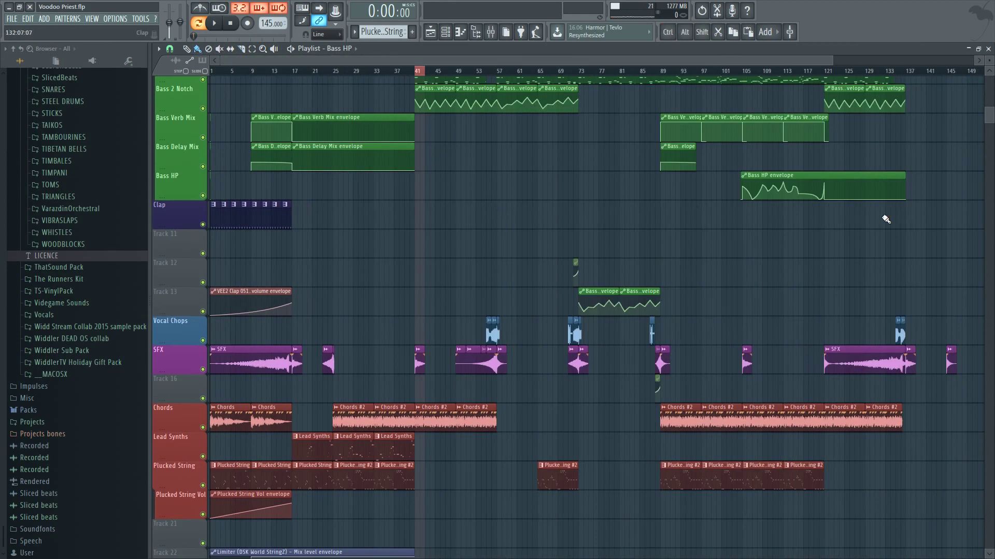
{"action": "scroll", "coordinate": [860, 216], "scroll_direction": "up", "scroll_amount": 4}
{"action": "scroll", "coordinate": [611, 212], "scroll_direction": "up", "scroll_amount": 3}
{"action": "scroll", "coordinate": [539, 227], "scroll_direction": "down", "scroll_amount": 5}
{"action": "scroll", "coordinate": [512, 251], "scroll_direction": "up", "scroll_amount": 5}
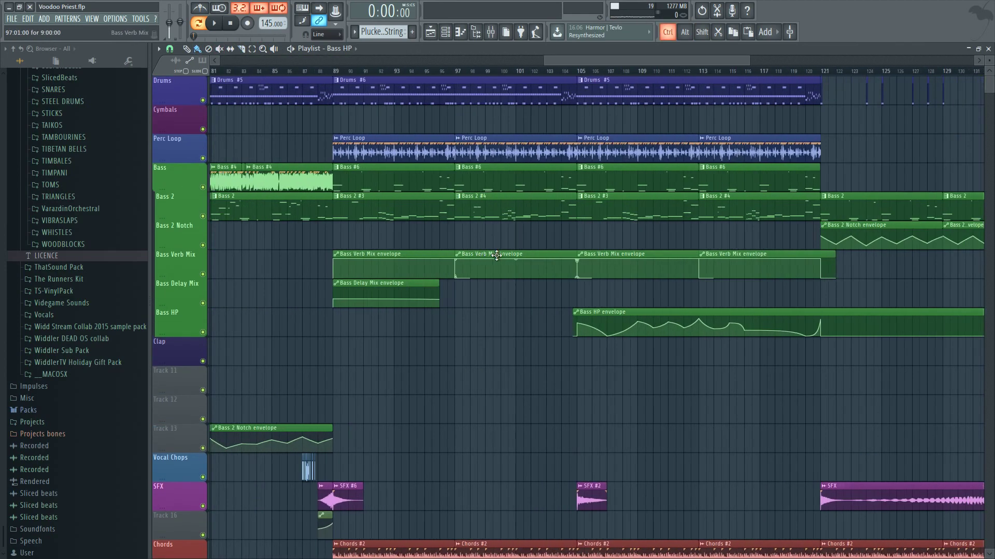
{"action": "scroll", "coordinate": [507, 250], "scroll_direction": "down", "scroll_amount": 3}
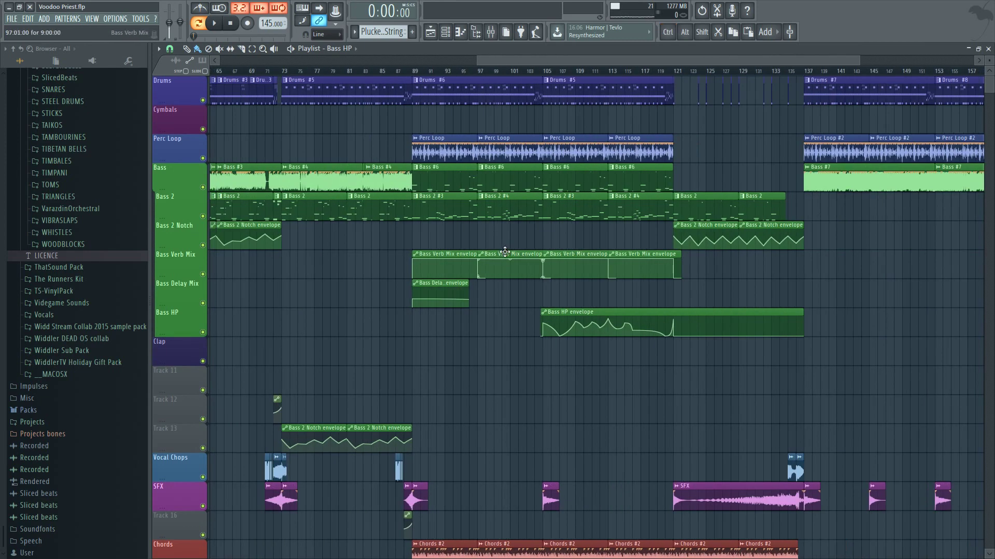
{"action": "scroll", "coordinate": [606, 263], "scroll_direction": "up", "scroll_amount": 2}
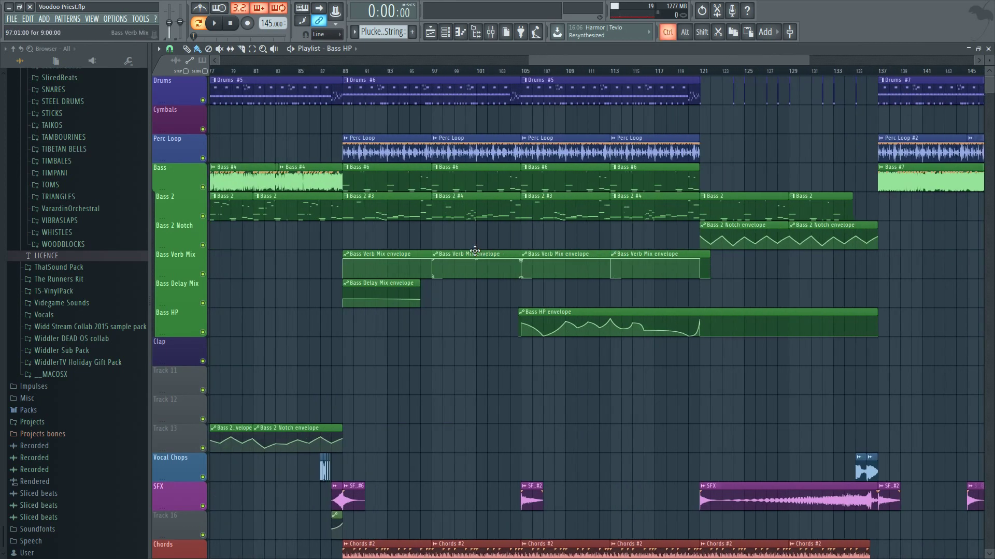
{"action": "left_click_drag", "start_coordinate": [457, 247], "coordinate": [649, 289]}
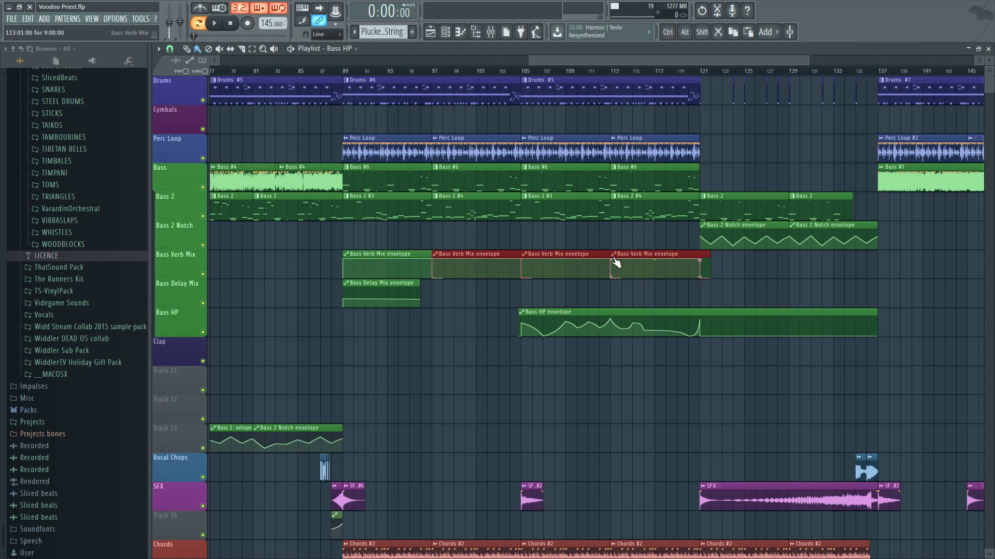
{"action": "right_click", "coordinate": [499, 259]}
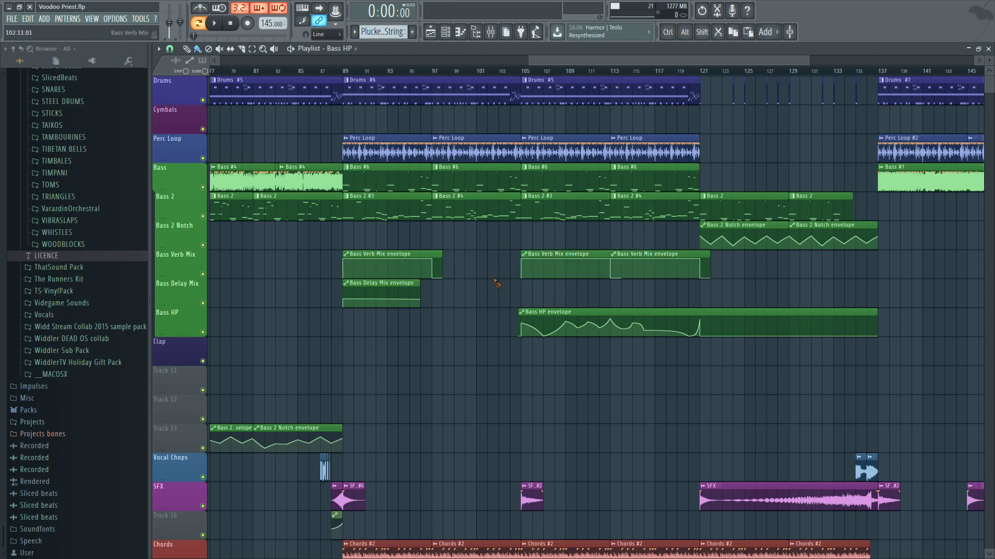
{"action": "right_click", "coordinate": [547, 264]}
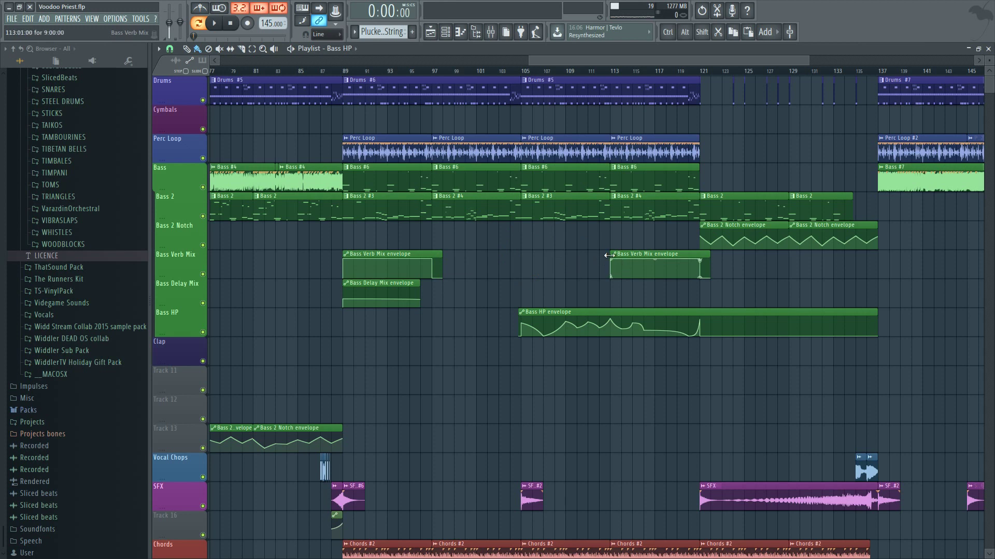
{"action": "left_click_drag", "start_coordinate": [610, 255], "coordinate": [677, 253]}
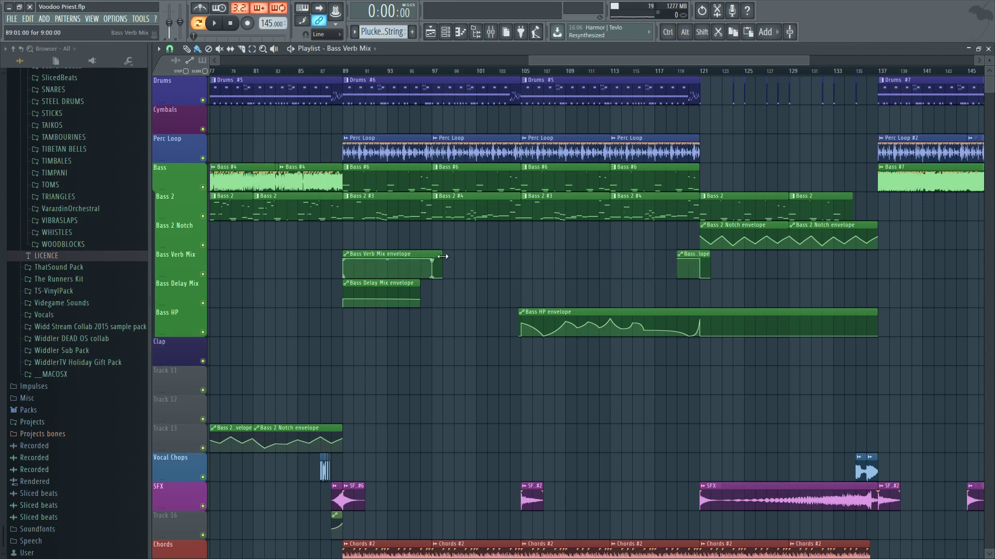
{"action": "left_click_drag", "start_coordinate": [431, 256], "coordinate": [417, 255]}
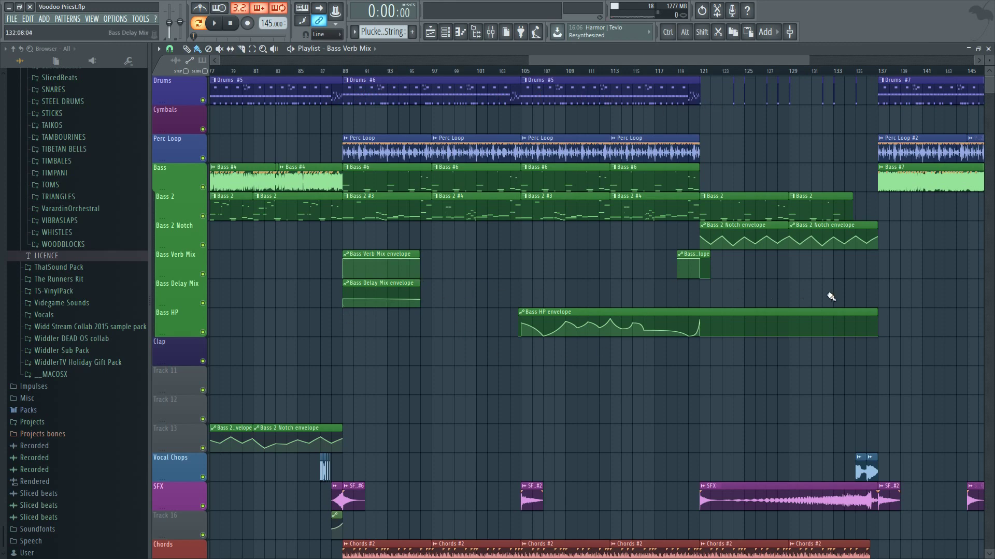
- Move the two Bass 2 Notch envelope clips from Track 13 up to the Bass 2 Notch track
{"action": "scroll", "coordinate": [726, 301], "scroll_direction": "down", "scroll_amount": 3}
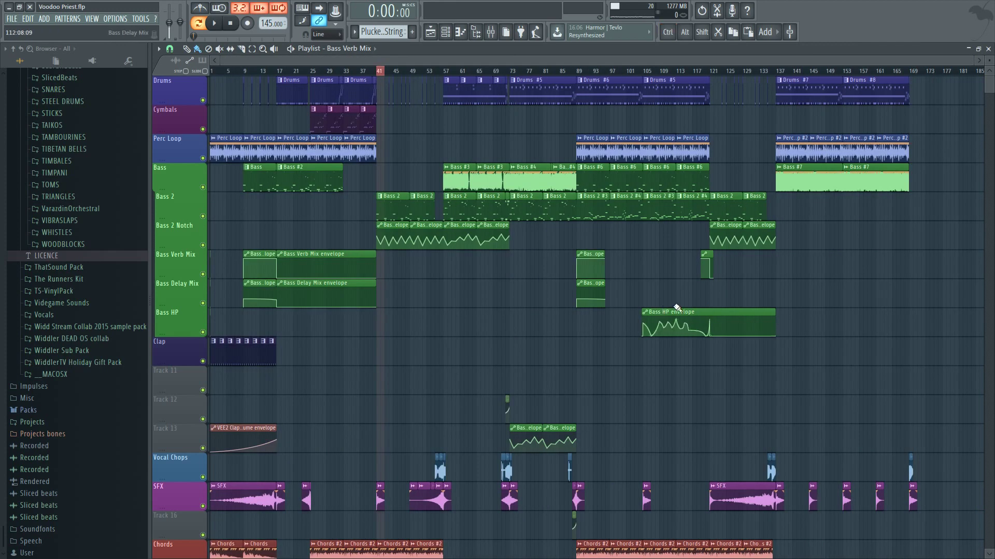
{"action": "scroll", "coordinate": [668, 303], "scroll_direction": "down", "scroll_amount": 3}
{"action": "scroll", "coordinate": [536, 284], "scroll_direction": "up", "scroll_amount": 3}
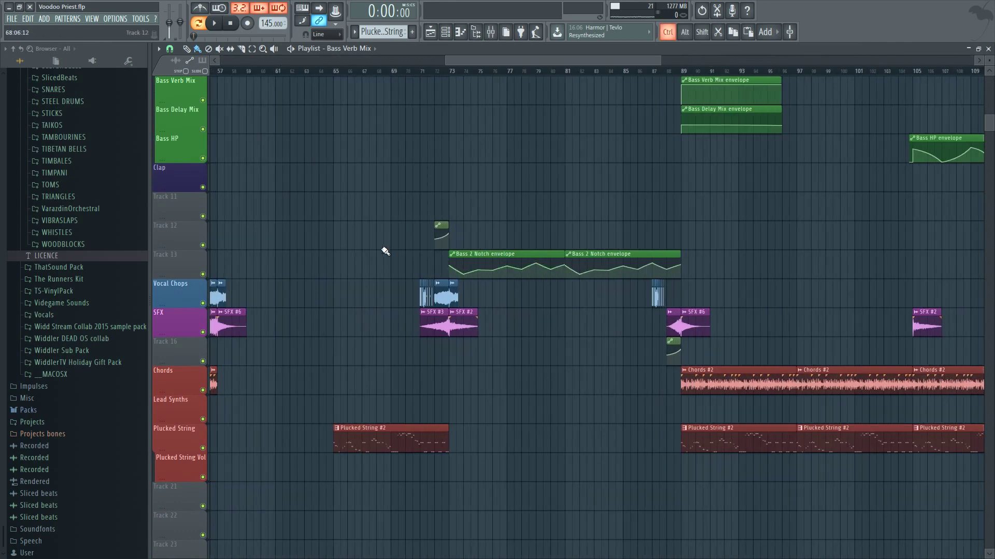
{"action": "left_click_drag", "start_coordinate": [396, 251], "coordinate": [741, 279]}
{"action": "scroll", "coordinate": [609, 336], "scroll_direction": "up", "scroll_amount": 3}
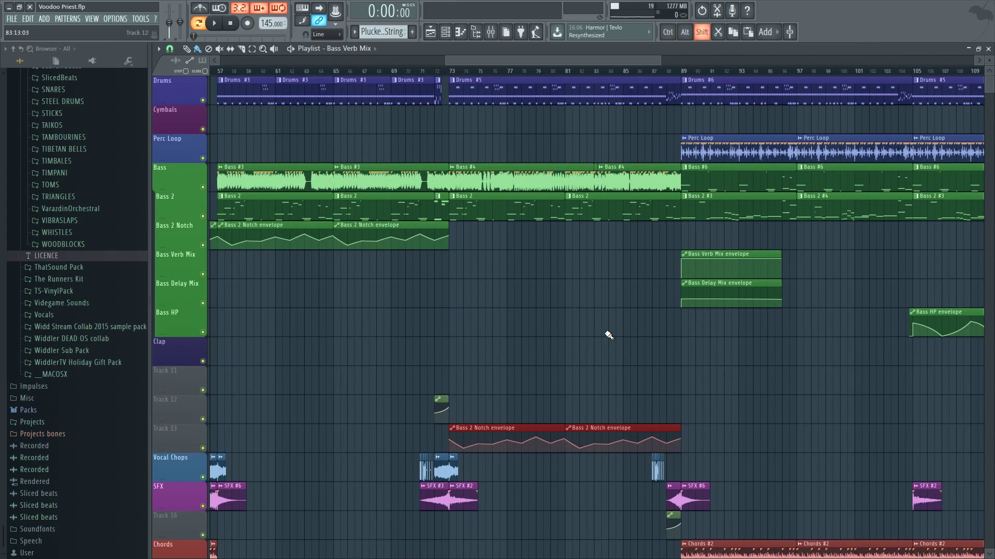
{"action": "key", "text": "shift+Up"}
{"action": "key", "text": "shift+Up"}
{"action": "key", "text": "shift+Up"}
{"action": "key", "text": "shift+Up"}
{"action": "key", "text": "shift+Up"}
{"action": "key", "text": "shift+Up"}
{"action": "key", "text": "shift+Up"}
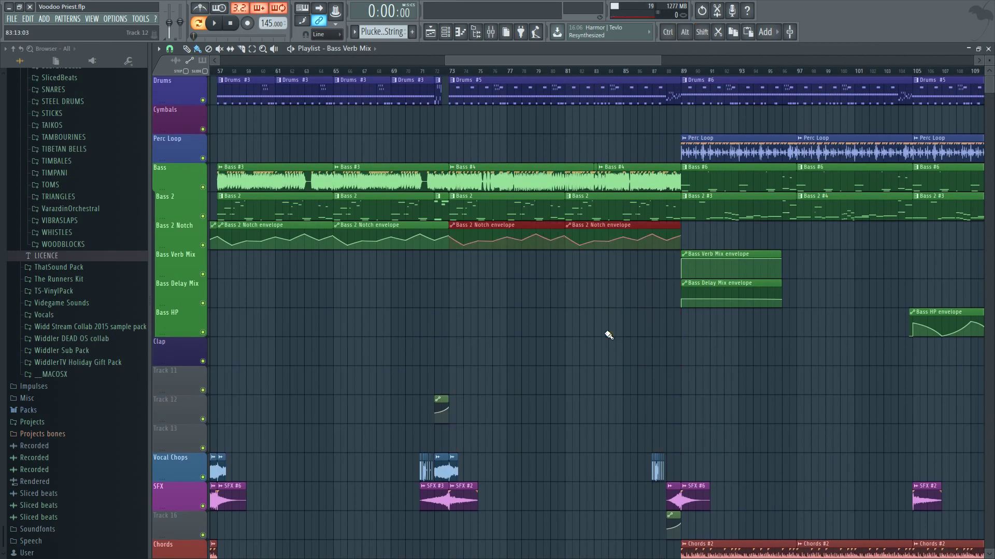
- Examine the 3xOsc #6 filter cutoff modulation envelope on Track 12 and look through the mixer inserts for its instrument
{"action": "scroll", "coordinate": [399, 389], "scroll_direction": "up", "scroll_amount": 4}
{"action": "scroll", "coordinate": [511, 386], "scroll_direction": "up", "scroll_amount": 6}
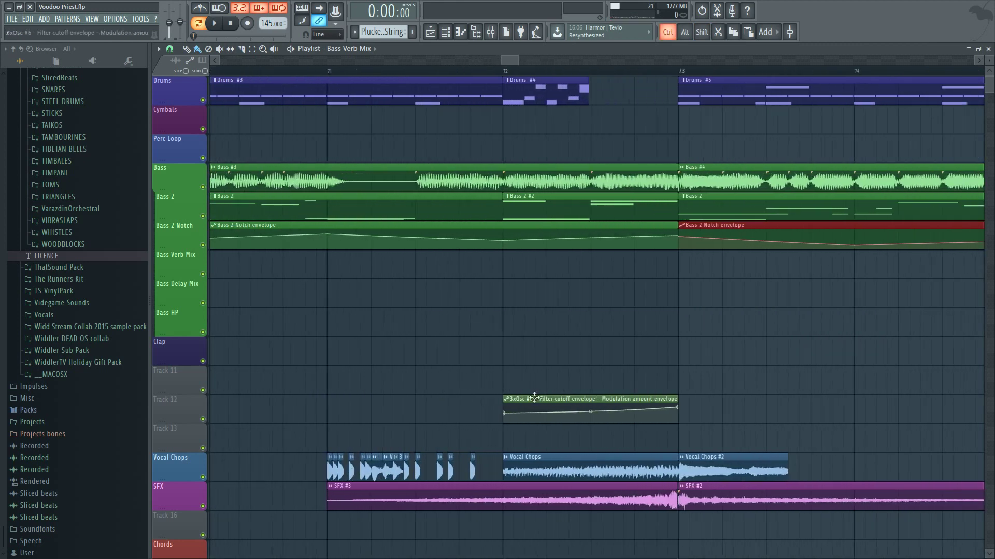
{"action": "scroll", "coordinate": [491, 399], "scroll_direction": "down", "scroll_amount": 4}
{"action": "scroll", "coordinate": [502, 399], "scroll_direction": "down", "scroll_amount": 3}
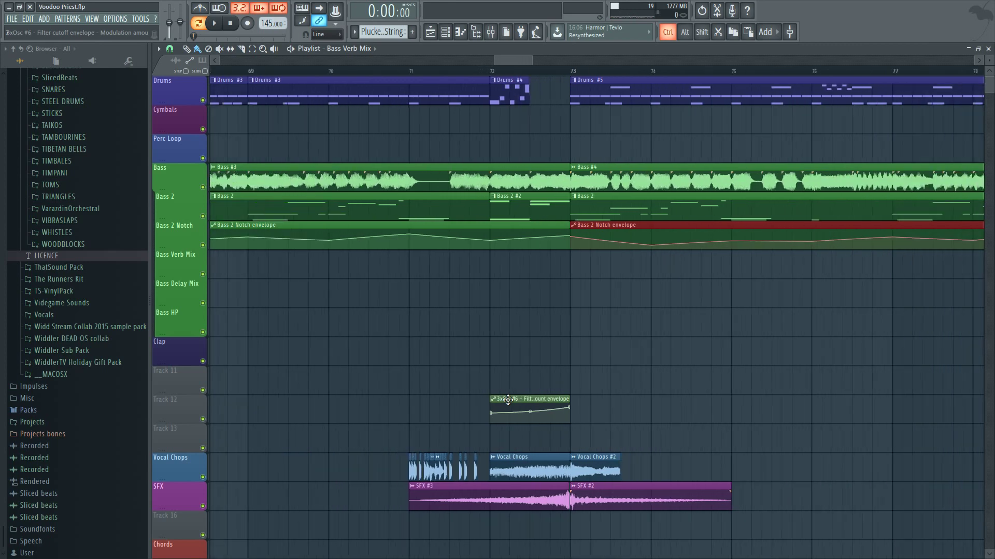
{"action": "scroll", "coordinate": [507, 400], "scroll_direction": "up", "scroll_amount": 6}
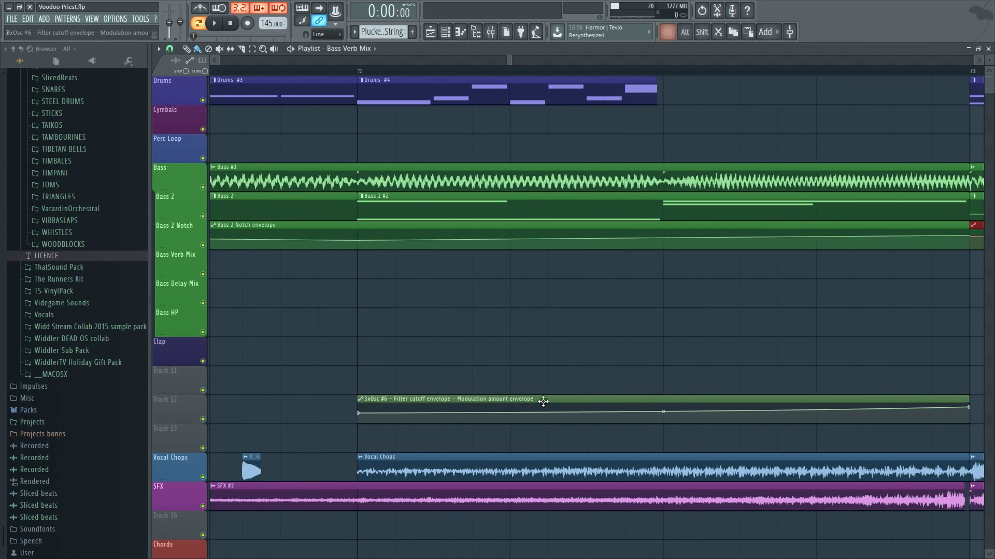
{"action": "scroll", "coordinate": [544, 402], "scroll_direction": "down", "scroll_amount": 3}
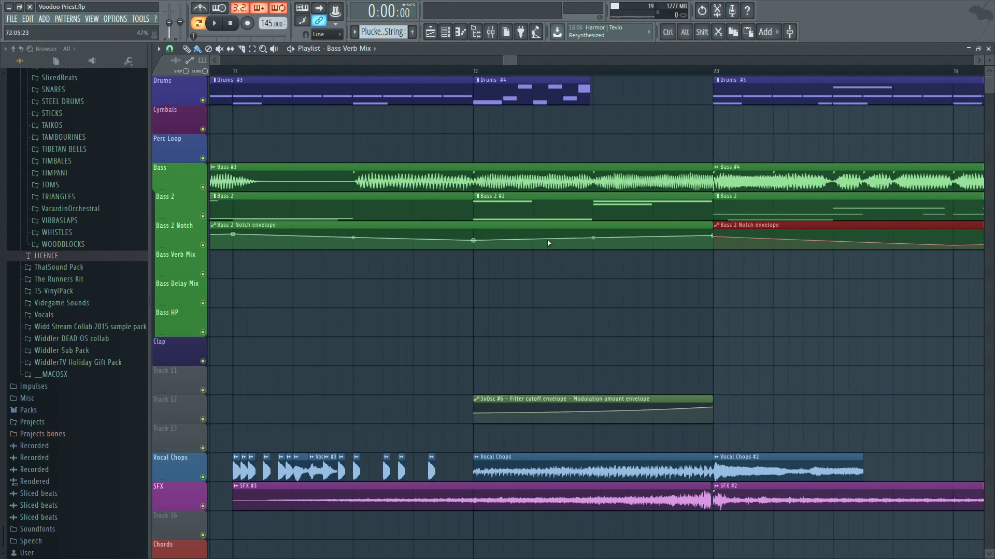
{"action": "left_click", "coordinate": [490, 32]}
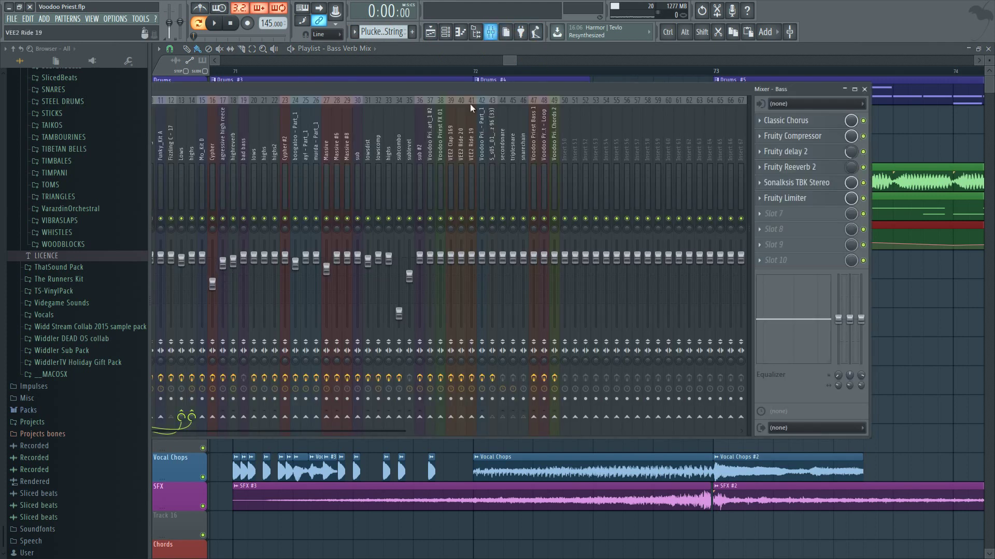
{"action": "left_click_drag", "start_coordinate": [182, 94], "coordinate": [463, 85]}
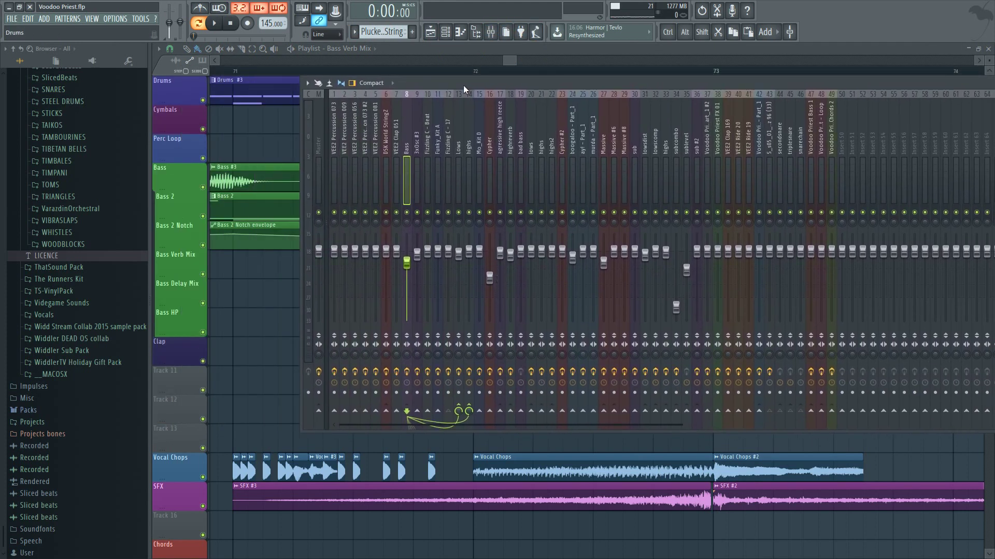
{"action": "left_click", "coordinate": [599, 52]}
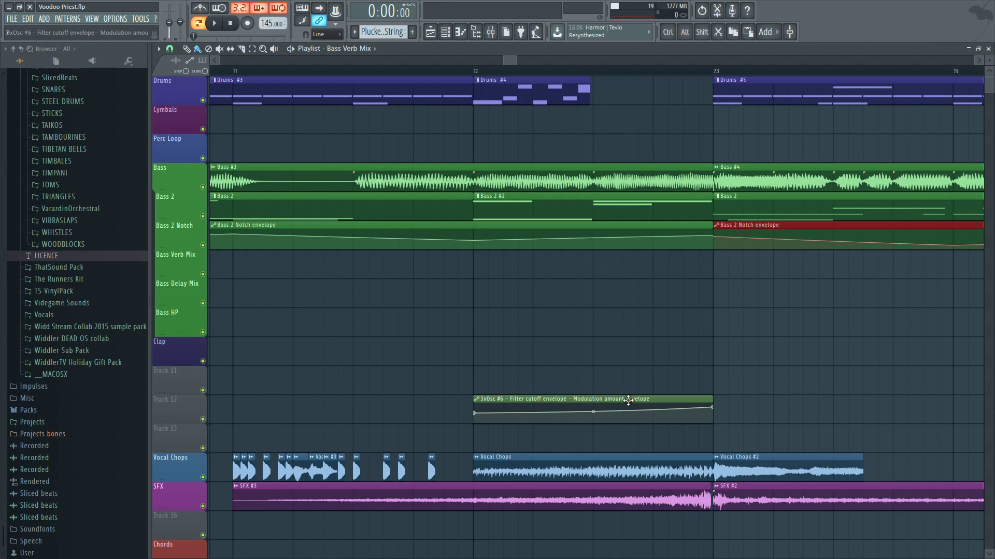
- Open the Growl Bass 2 channel used in the Bass 2 #2 pattern and inspect its sample and envelope settings
{"action": "double_click", "coordinate": [528, 207]}
{"action": "left_click", "coordinate": [231, 168]}
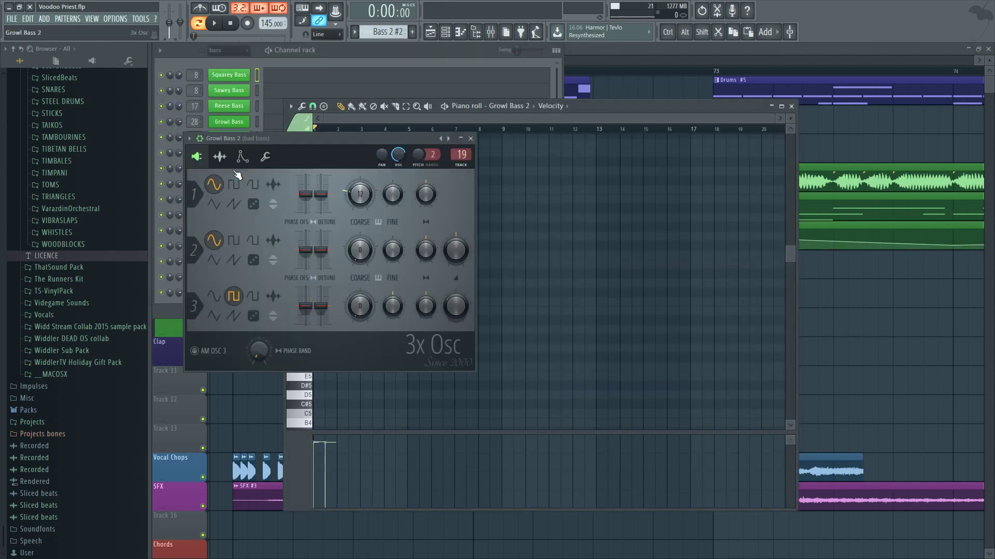
{"action": "left_click", "coordinate": [219, 157]}
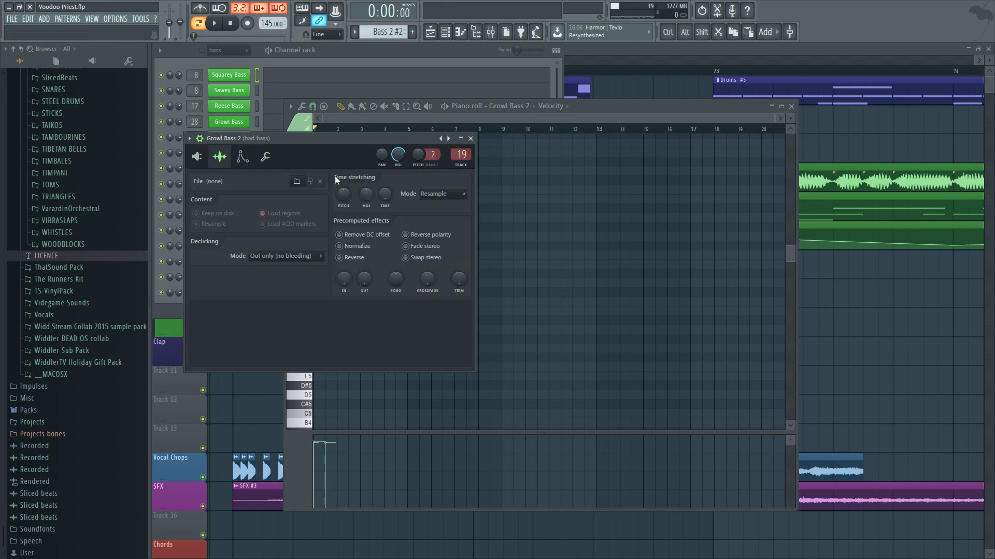
{"action": "left_click", "coordinate": [242, 157]}
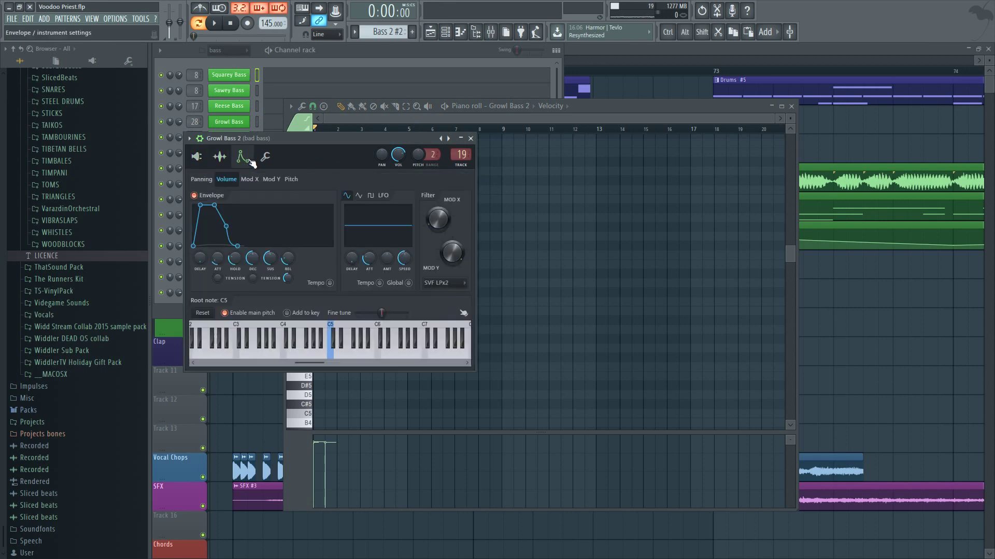
{"action": "left_click", "coordinate": [609, 53]}
- Select bar 72 in the playlist timeline and play that range in song mode
{"action": "left_click_drag", "start_coordinate": [474, 70], "coordinate": [712, 64]}
{"action": "left_click", "coordinate": [481, 74]}
{"action": "left_click_drag", "start_coordinate": [475, 74], "coordinate": [714, 71]}
{"action": "key", "text": "space"}
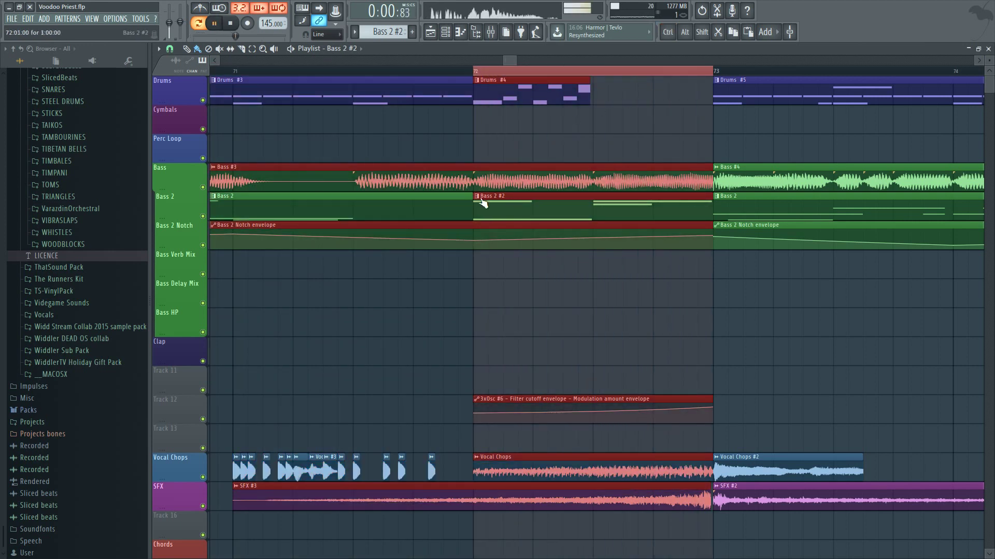
{"action": "left_click", "coordinate": [205, 24]}
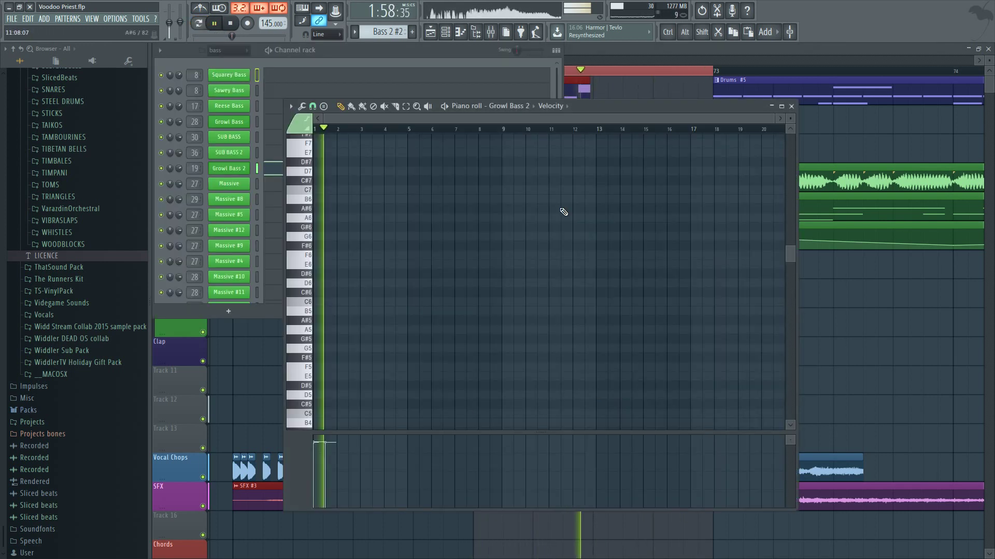
- Reopen Growl Bass 2 during playback and check its Mod X envelope and modulation amount
{"action": "left_click", "coordinate": [212, 172]}
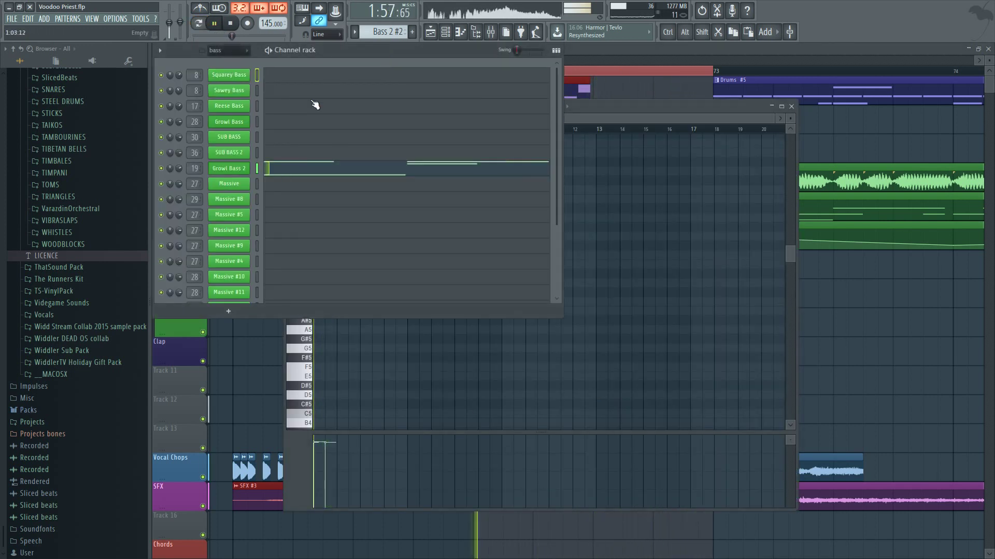
{"action": "left_click", "coordinate": [213, 172]}
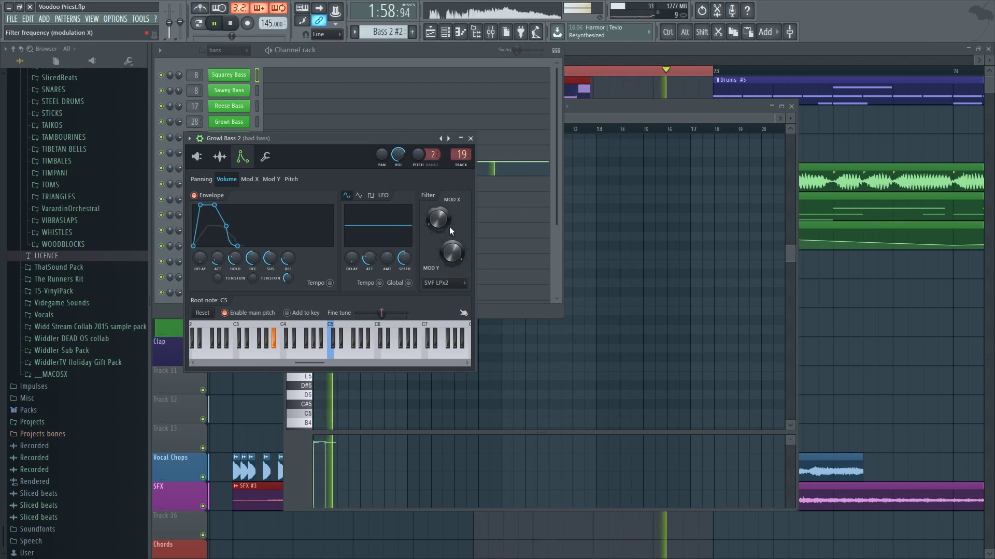
{"action": "left_click", "coordinate": [249, 179]}
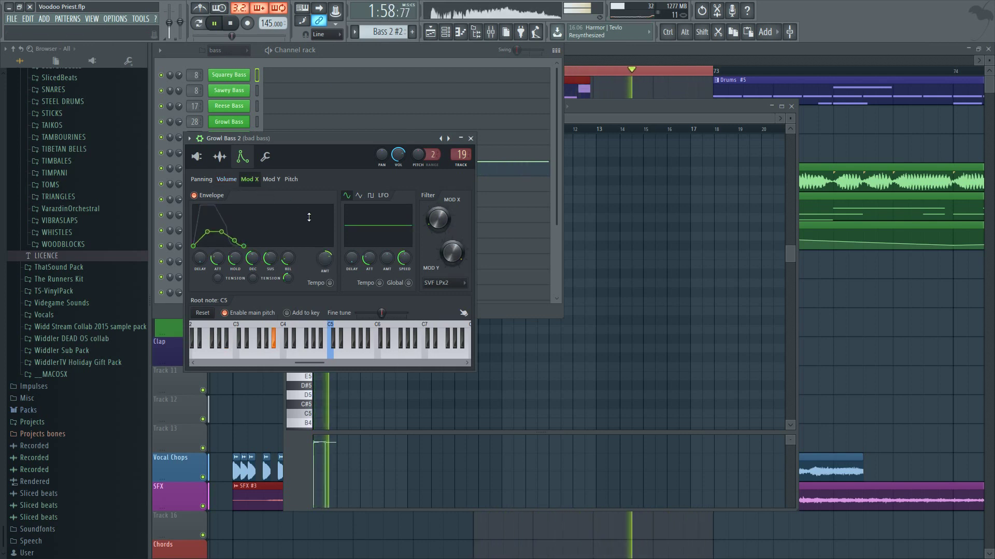
- Stop playback, check which controller the Growl Bass 2 Mod X modulation amount is linked to, and close the channel window
{"action": "key", "text": "space"}
{"action": "right_click", "coordinate": [325, 257]}
{"action": "left_click", "coordinate": [383, 339]}
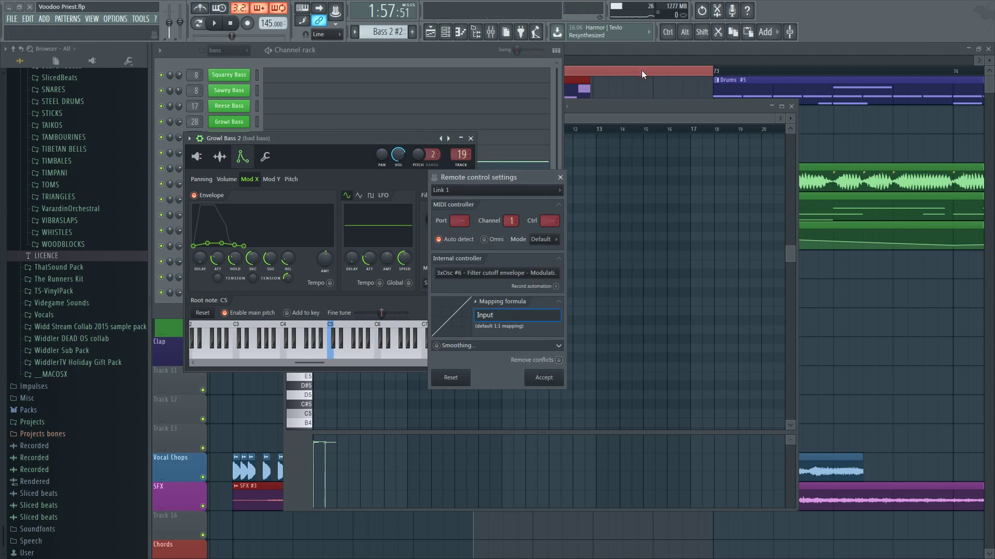
{"action": "left_click", "coordinate": [560, 177]}
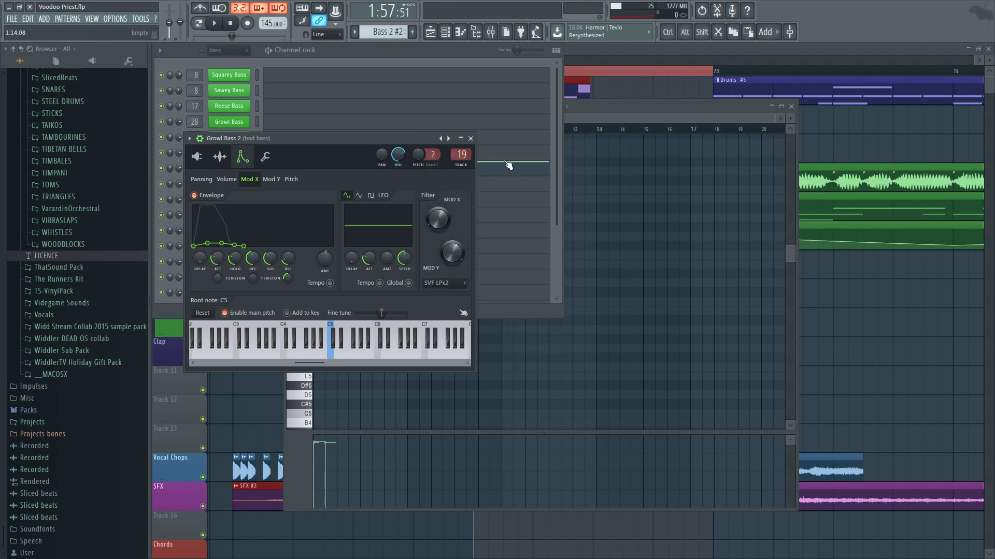
{"action": "left_click", "coordinate": [471, 138]}
{"action": "left_click", "coordinate": [638, 76]}
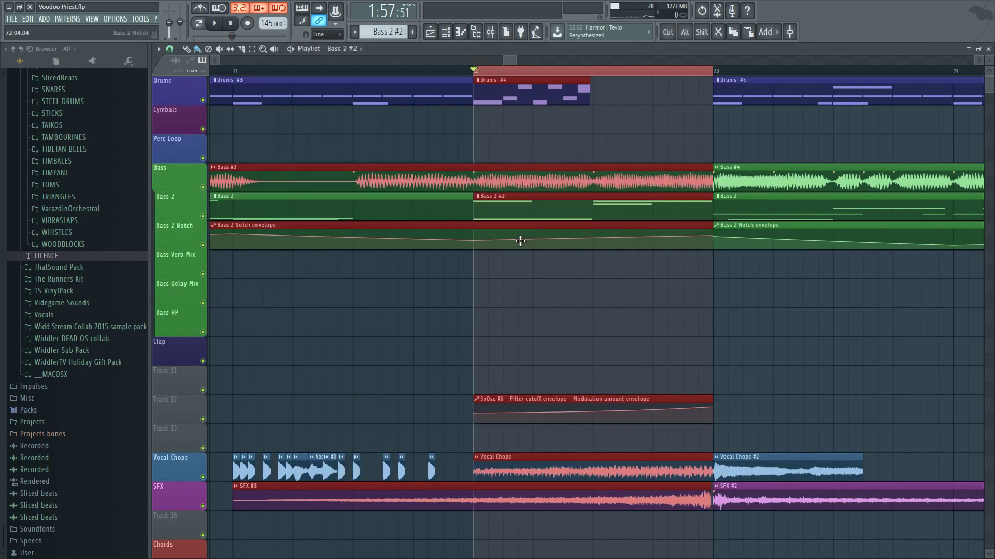
- Move the 3xOsc #6 filter cutoff envelope track directly below Bass 2 Notch and group it with the green Bass tracks
{"action": "left_click", "coordinate": [559, 299]}
{"action": "right_click", "coordinate": [559, 300]}
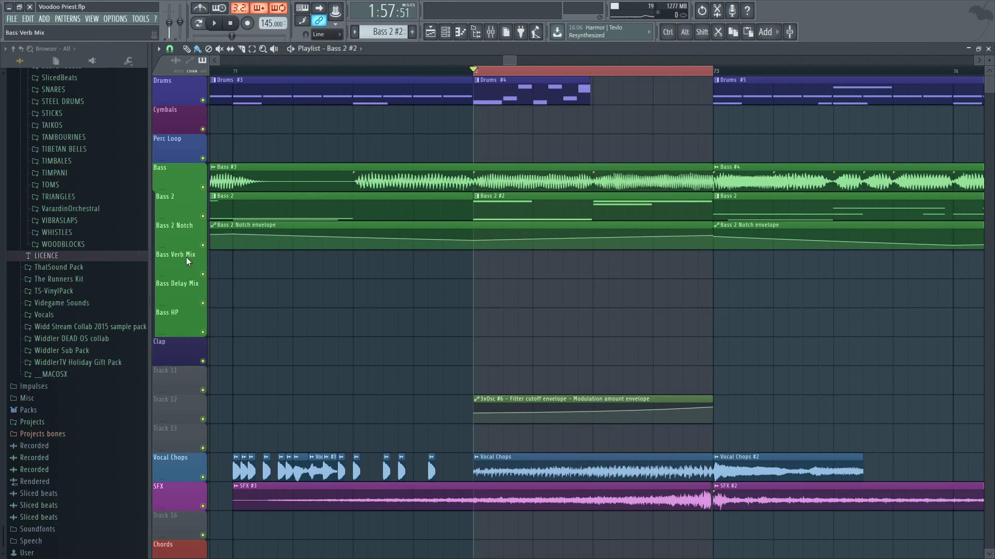
{"action": "left_click_drag", "start_coordinate": [577, 429], "coordinate": [580, 257]}
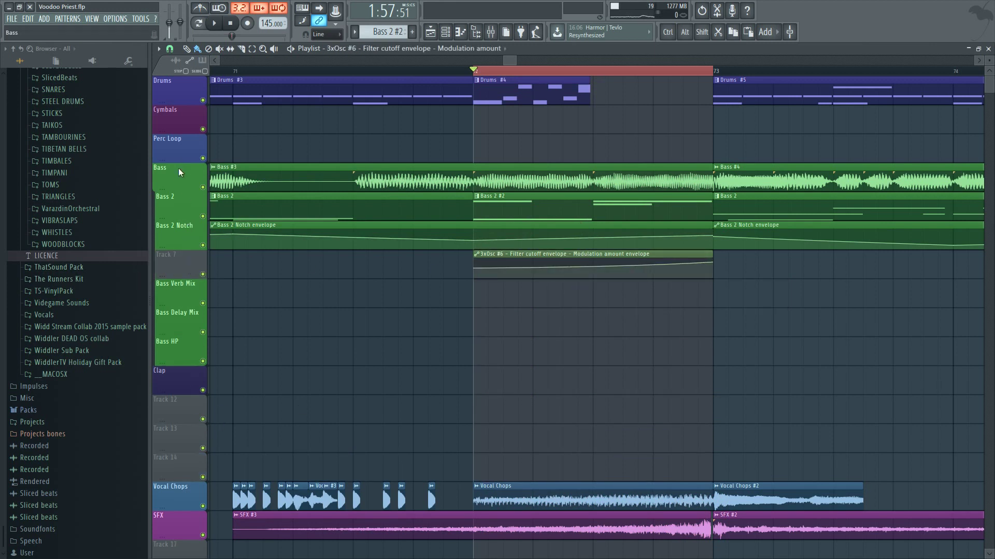
{"action": "left_click", "coordinate": [203, 275]}
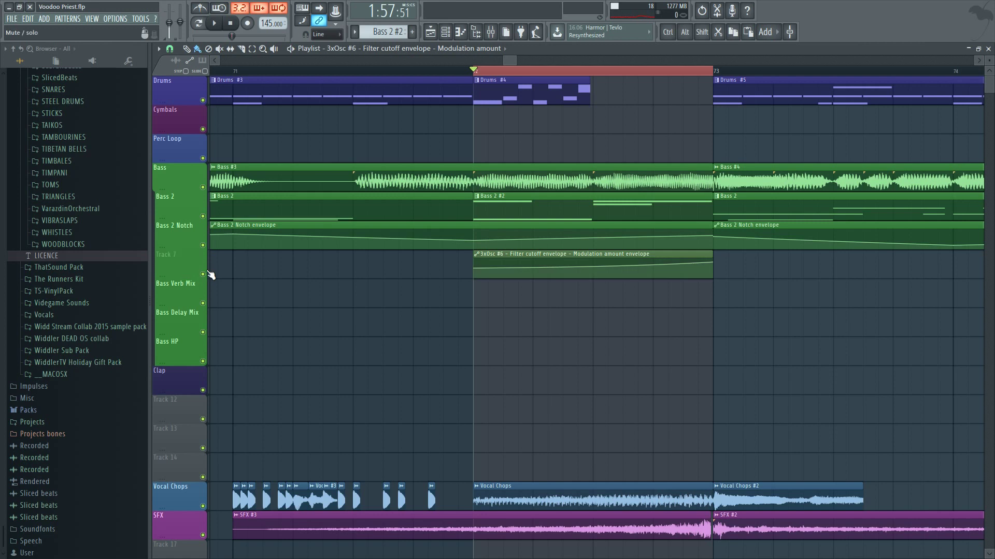
- Rename the filter cutoff envelope track and its automation clip as Growl Bass 2 LP
{"action": "middle_click", "coordinate": [179, 258]}
{"action": "key", "text": "shift"}
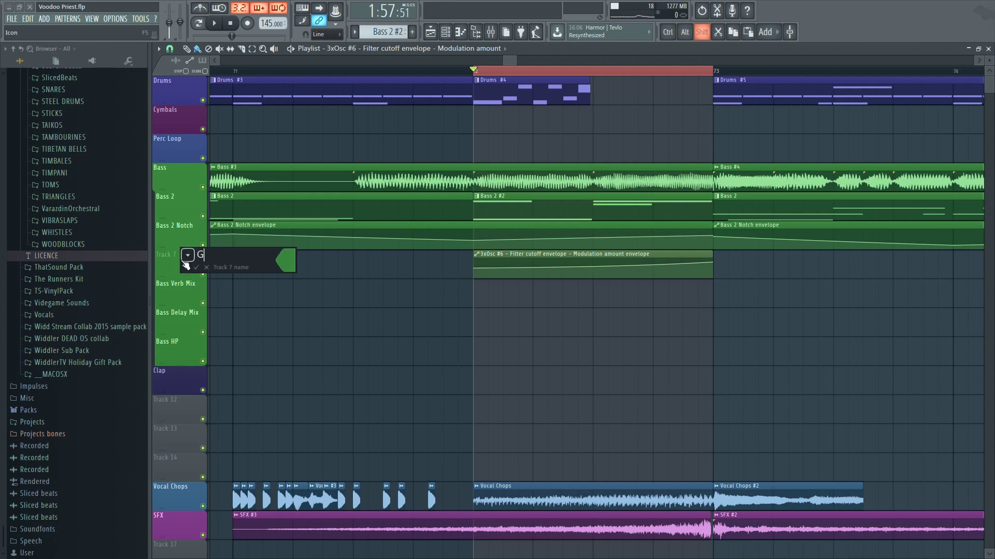
{"action": "type", "text": "Growl Bass 2"}
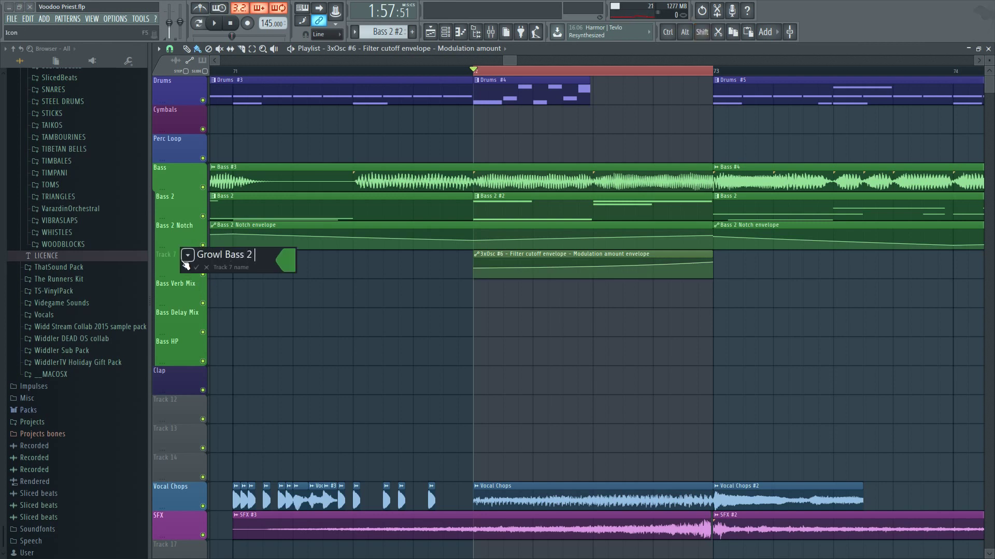
{"action": "key", "text": "shift"}
{"action": "type", "text": "LP"}
{"action": "key", "text": "Return"}
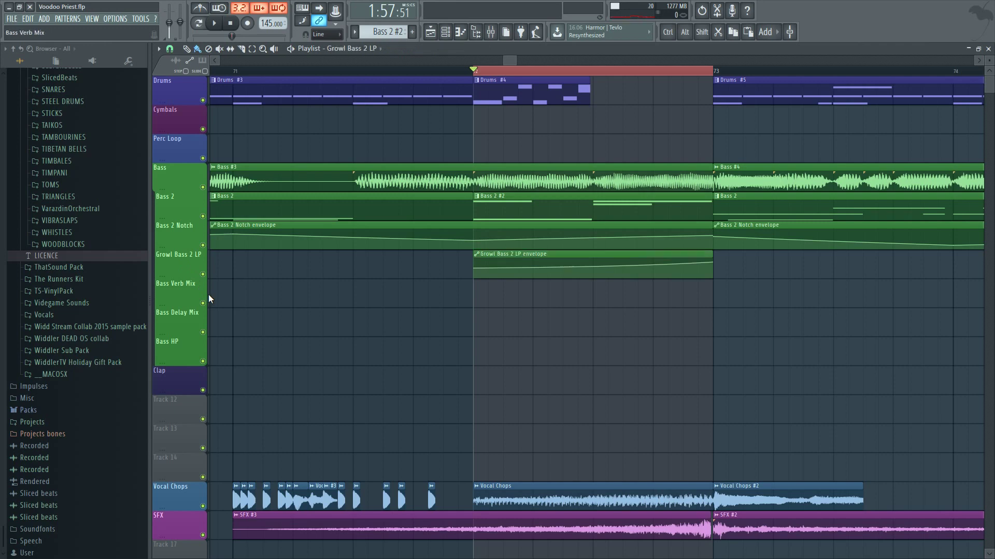
- Look through the remaining tracks for leftover automation and examine the Massive #6 EQ band 1 width envelope on Track 25
{"action": "scroll", "coordinate": [295, 298], "scroll_direction": "down", "scroll_amount": 10}
{"action": "scroll", "coordinate": [693, 263], "scroll_direction": "down", "scroll_amount": 4}
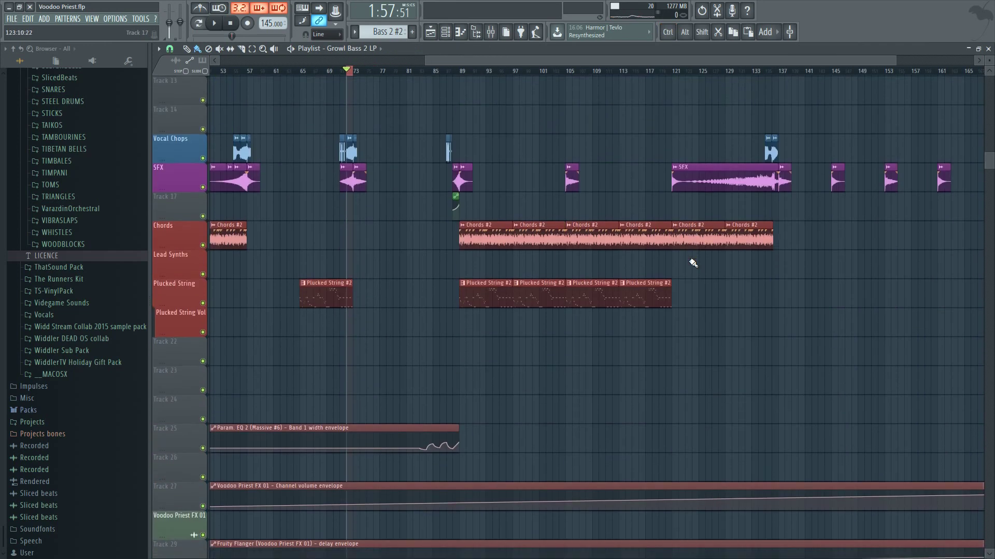
{"action": "scroll", "coordinate": [731, 266], "scroll_direction": "down", "scroll_amount": 3}
{"action": "scroll", "coordinate": [730, 268], "scroll_direction": "up", "scroll_amount": 7}
{"action": "scroll", "coordinate": [728, 268], "scroll_direction": "up", "scroll_amount": 1}
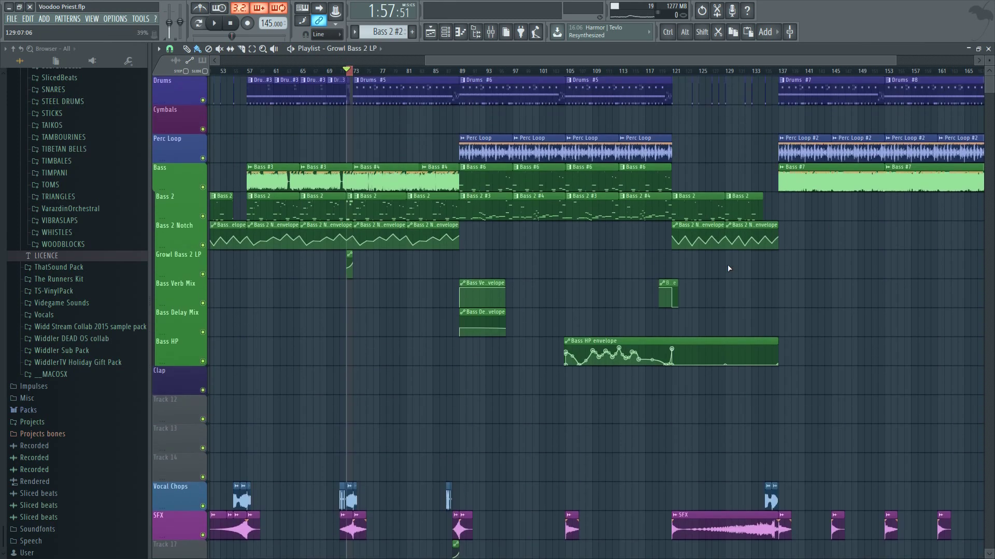
{"action": "scroll", "coordinate": [728, 268], "scroll_direction": "down", "scroll_amount": 6}
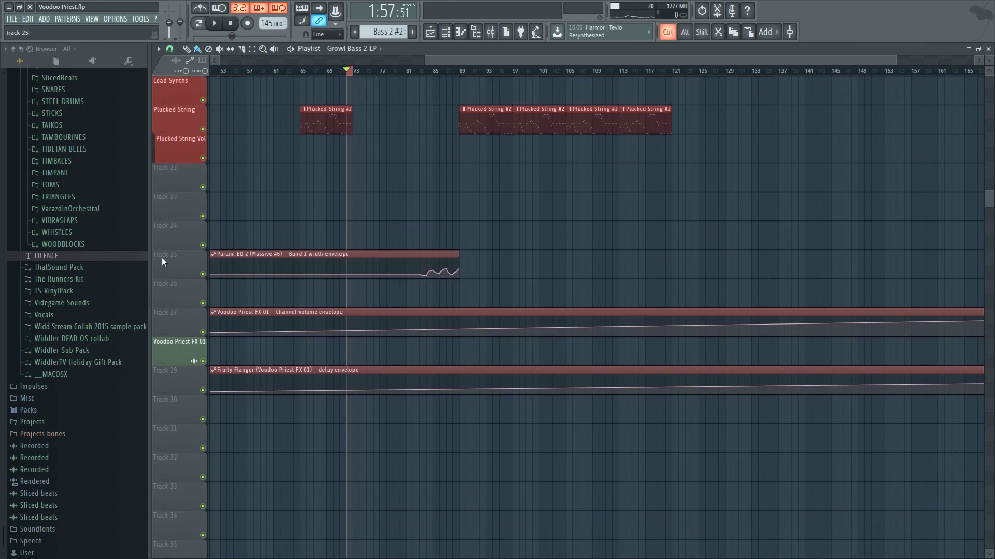
{"action": "scroll", "coordinate": [651, 264], "scroll_direction": "up", "scroll_amount": 4, "text": "ctrl"}
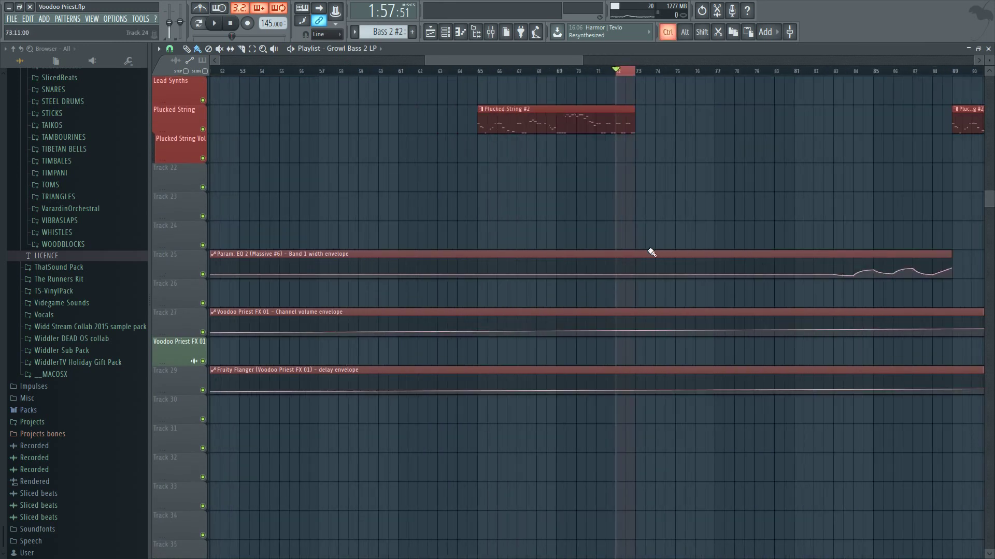
{"action": "scroll", "coordinate": [651, 252], "scroll_direction": "down", "scroll_amount": 4, "text": "ctrl"}
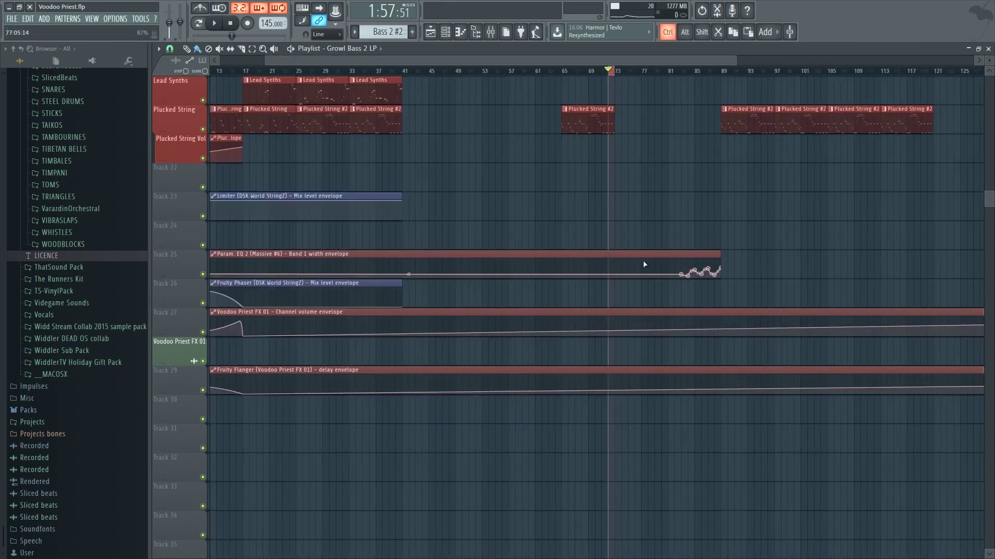
{"action": "scroll", "coordinate": [692, 253], "scroll_direction": "up", "scroll_amount": 4, "text": "ctrl"}
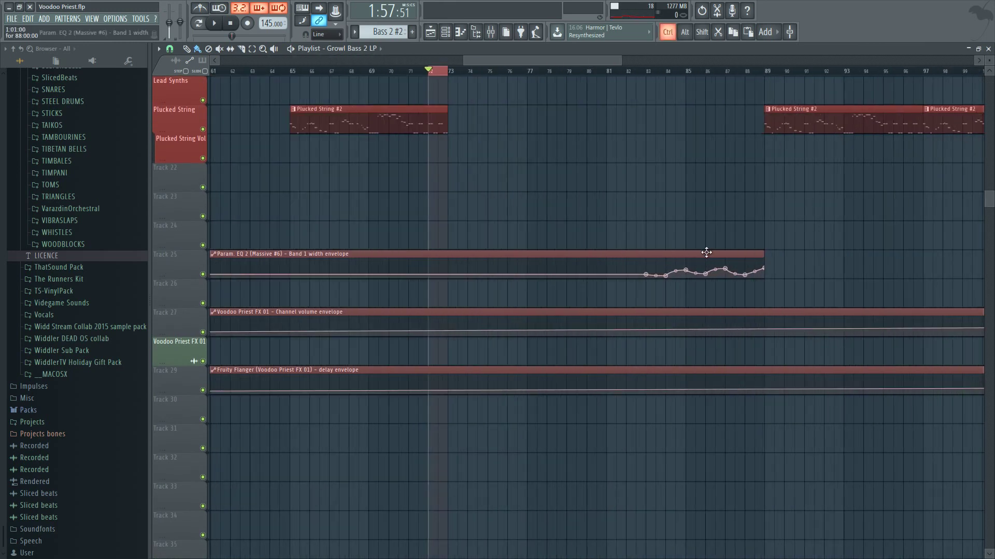
{"action": "scroll", "coordinate": [694, 254], "scroll_direction": "up", "scroll_amount": 2}
{"action": "scroll", "coordinate": [673, 257], "scroll_direction": "down", "scroll_amount": 2}
{"action": "scroll", "coordinate": [669, 258], "scroll_direction": "up", "scroll_amount": 3, "text": "ctrl"}
{"action": "scroll", "coordinate": [671, 254], "scroll_direction": "down", "scroll_amount": 4, "text": "ctrl"}
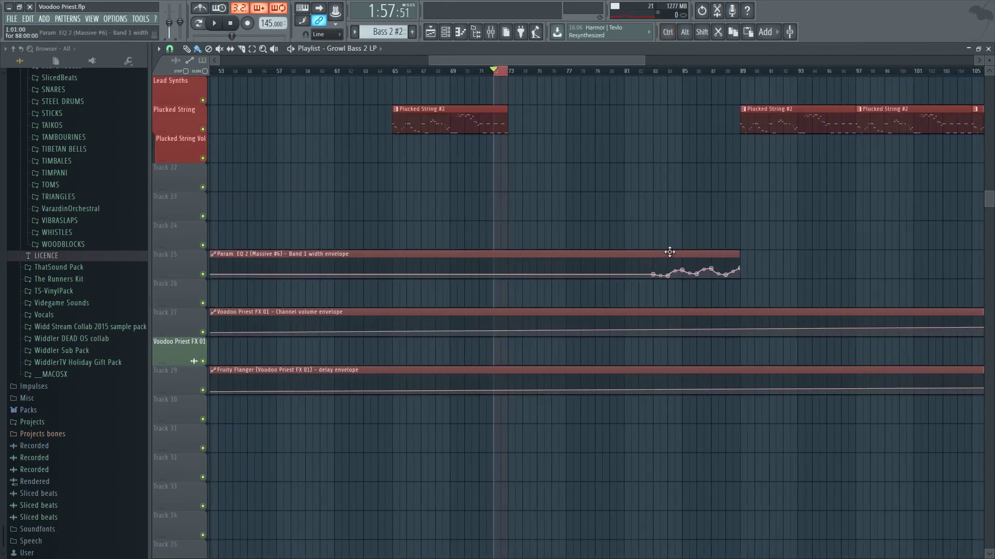
- Select the Massive #6 insert in the mixer and look over its effect chain
{"action": "left_click", "coordinate": [490, 31]}
{"action": "left_click", "coordinate": [613, 165]}
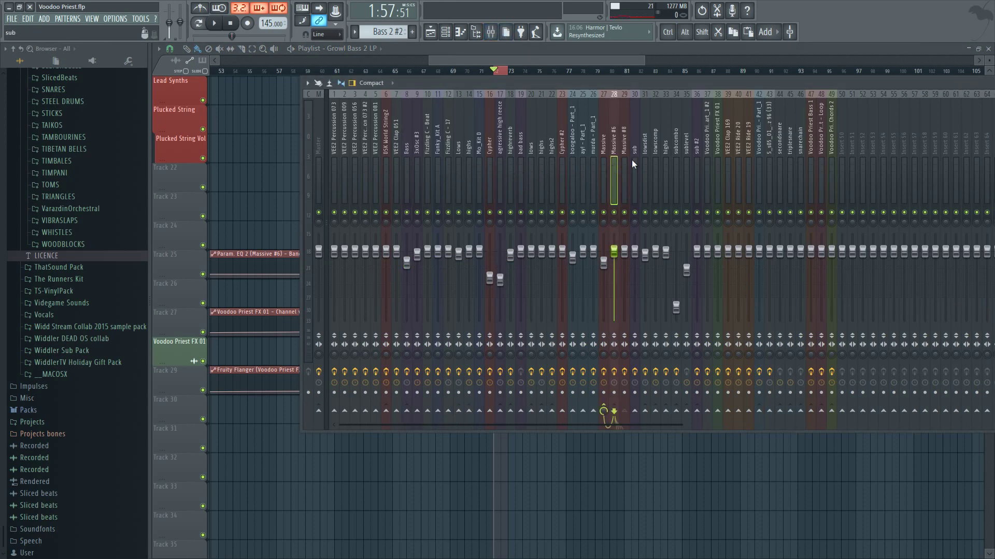
{"action": "left_click_drag", "start_coordinate": [984, 89], "coordinate": [677, 120]}
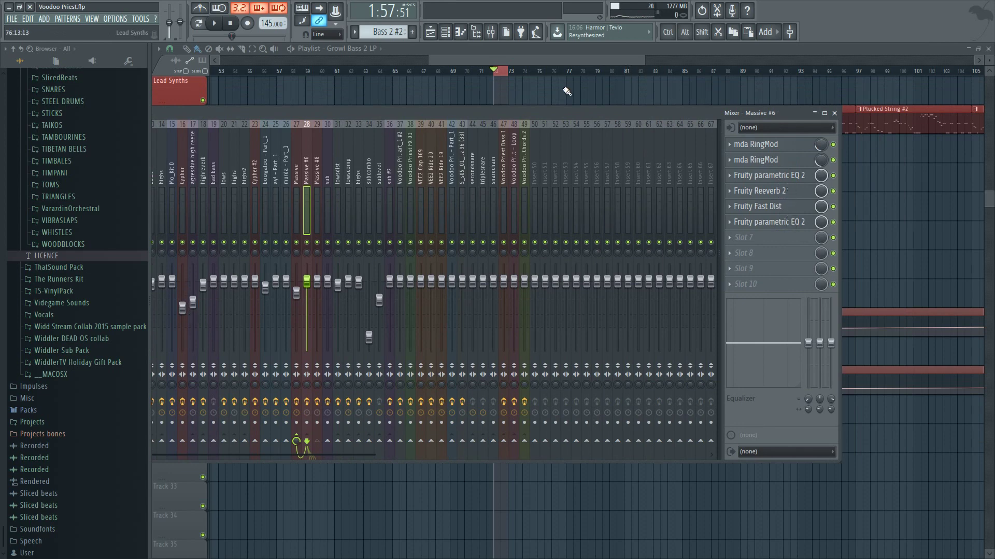
{"action": "left_click_drag", "start_coordinate": [567, 114], "coordinate": [531, 352]}
- Solo Track 25, select bars 84 to 88 in the timeline and play that range
{"action": "right_click", "coordinate": [203, 274]}
{"action": "key", "text": "F9"}
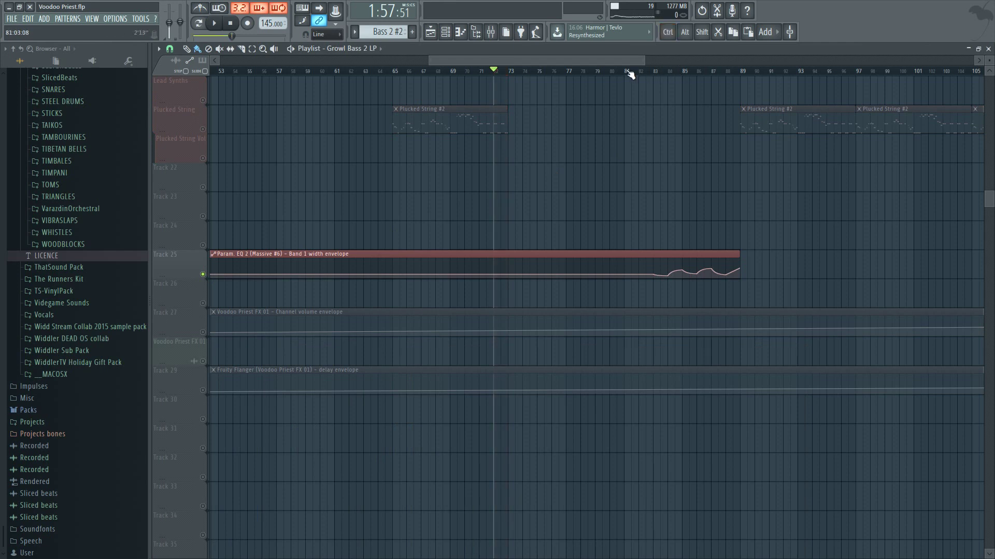
{"action": "left_click_drag", "start_coordinate": [629, 75], "coordinate": [741, 82]}
{"action": "scroll", "coordinate": [740, 80], "scroll_direction": "up", "scroll_amount": 3}
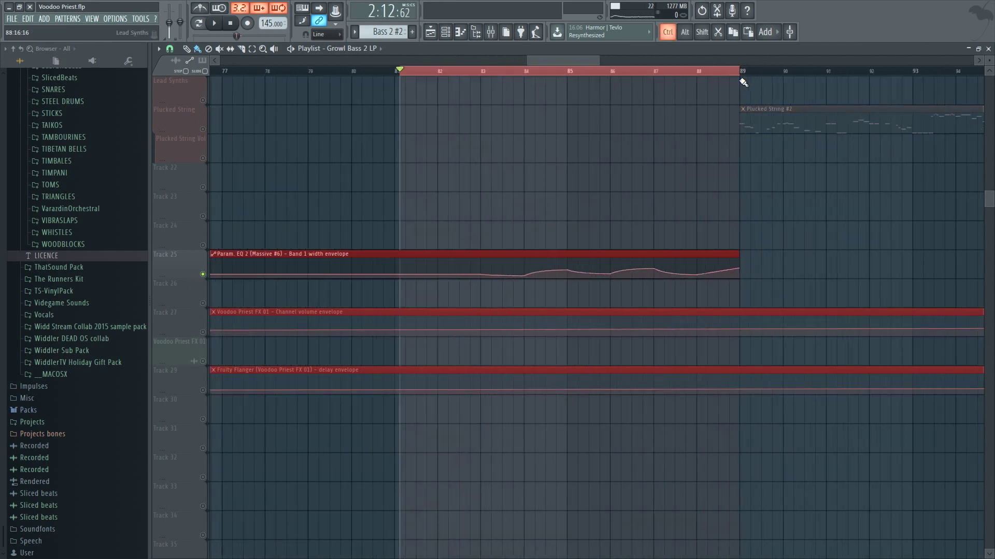
{"action": "left_click_drag", "start_coordinate": [435, 73], "coordinate": [522, 75]}
{"action": "key", "text": "space"}
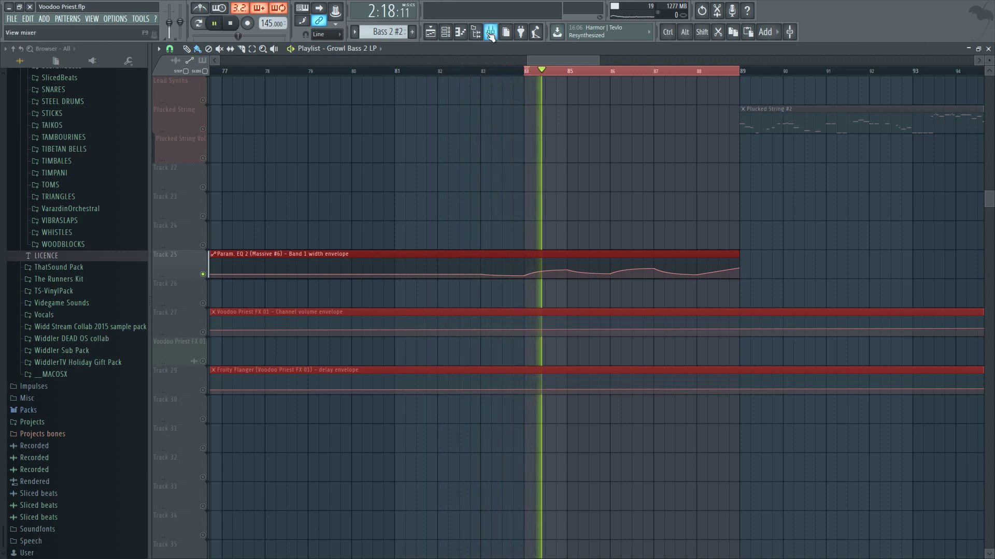
- Inspect the first Fruity parametric EQ 2 on the Massive #6 insert during playback to see how band 1 moves
{"action": "key", "text": "F9"}
{"action": "left_click", "coordinate": [739, 415]}
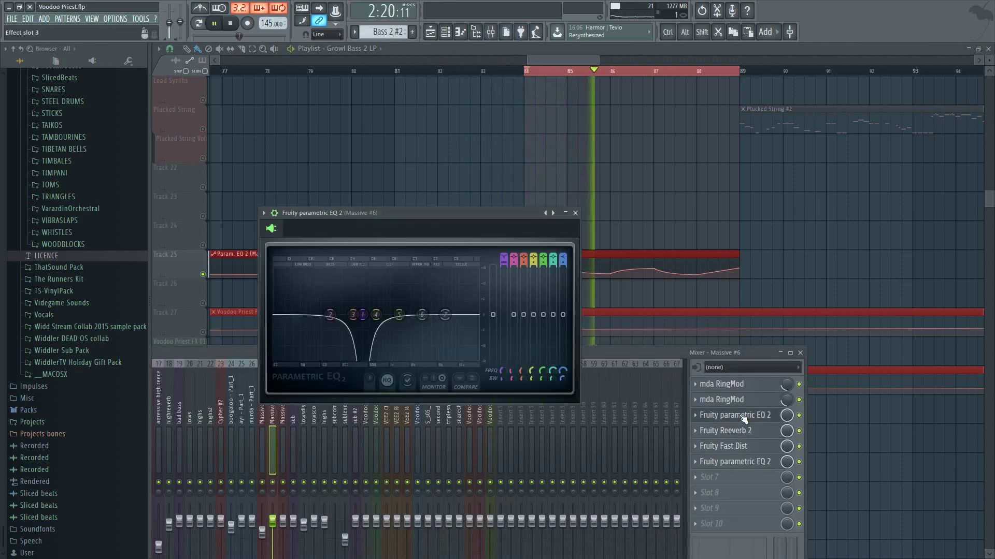
{"action": "left_click", "coordinate": [575, 213]}
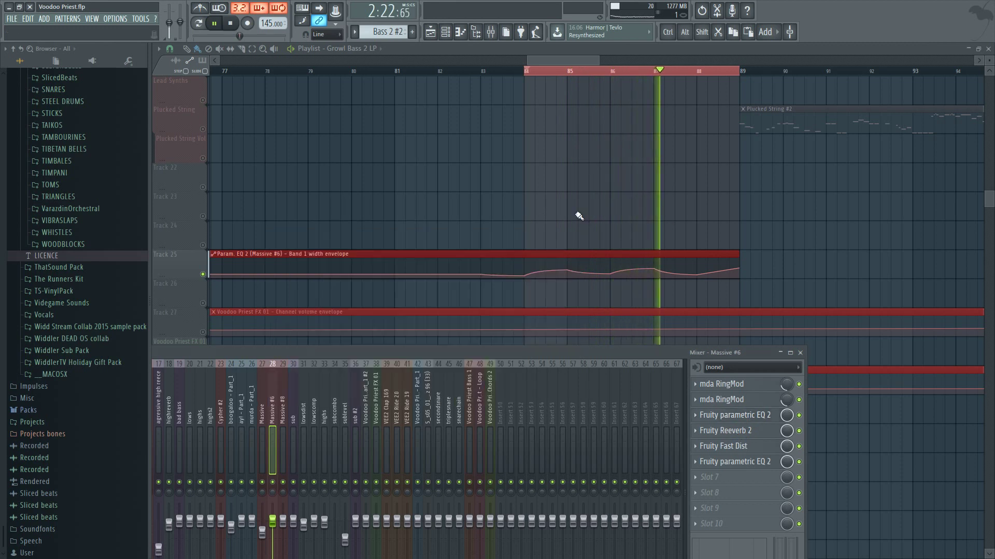
- Rename Track 25 as Growl Bass Notch Res
{"action": "double_click", "coordinate": [178, 257]}
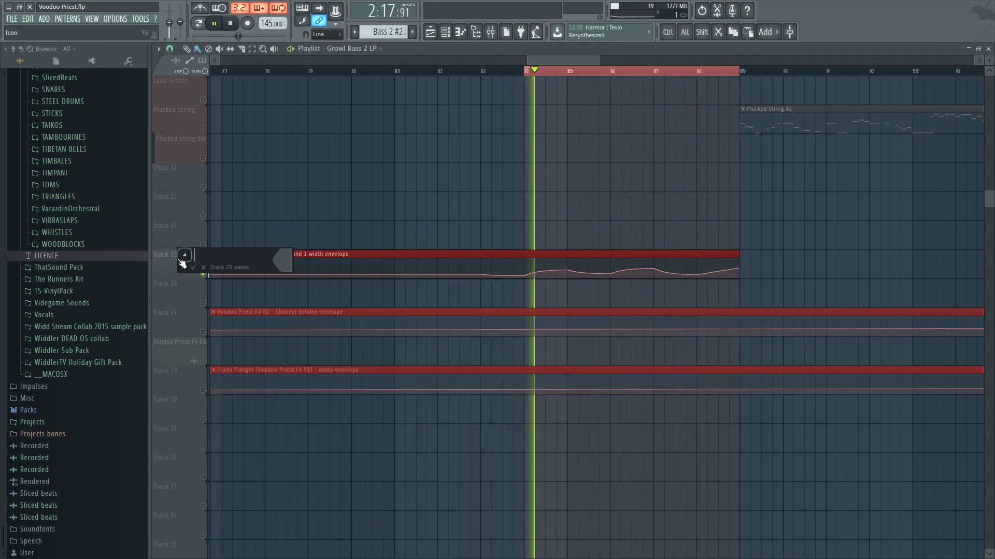
{"action": "type", "text": "Grp"}
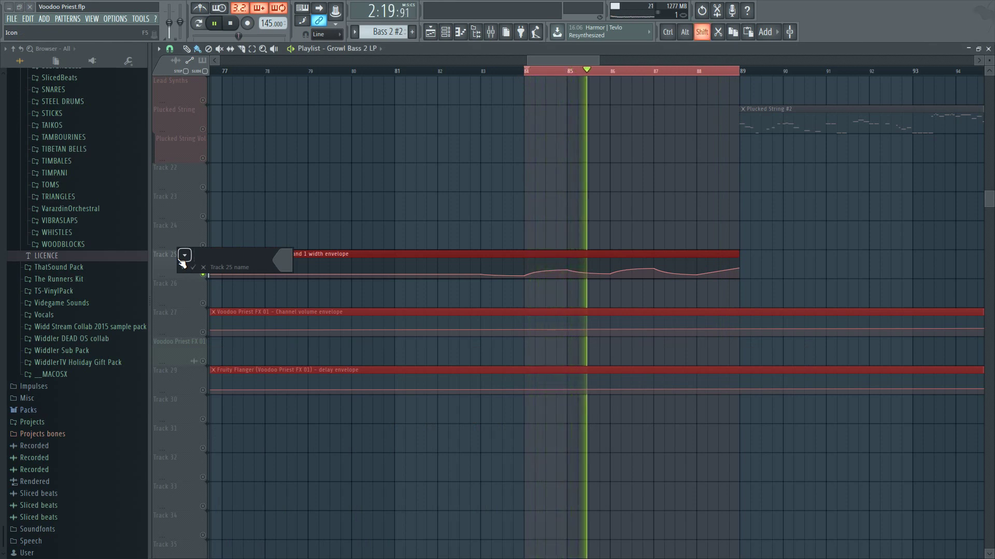
{"action": "key", "text": "BackSpace"}
{"action": "type", "text": "owl Bass "}
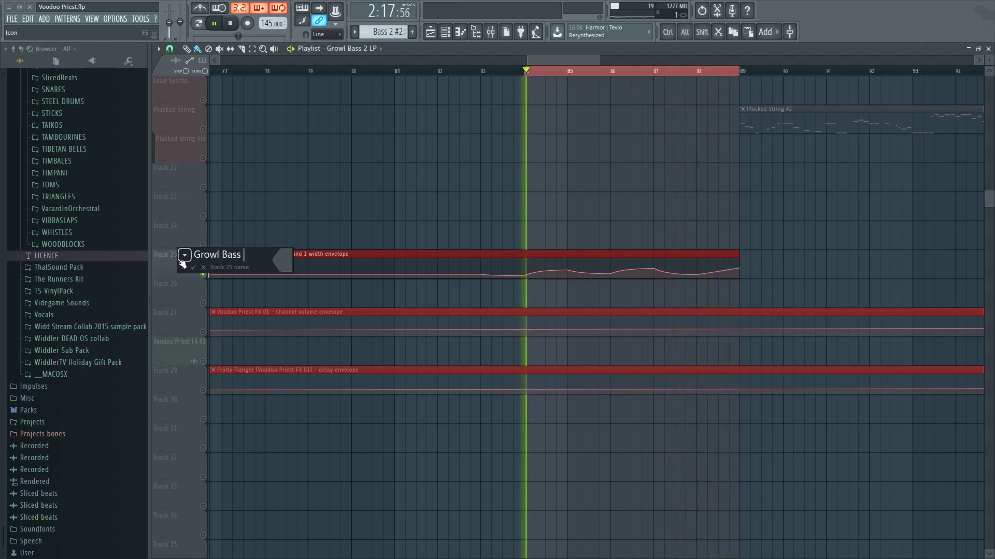
{"action": "type", "text": "Notch"}
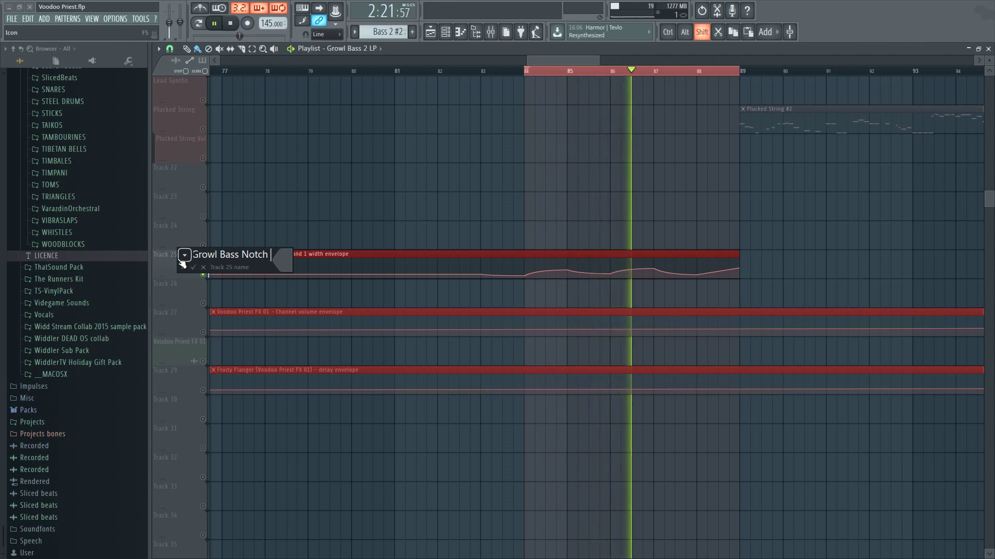
{"action": "type", "text": " Res"}
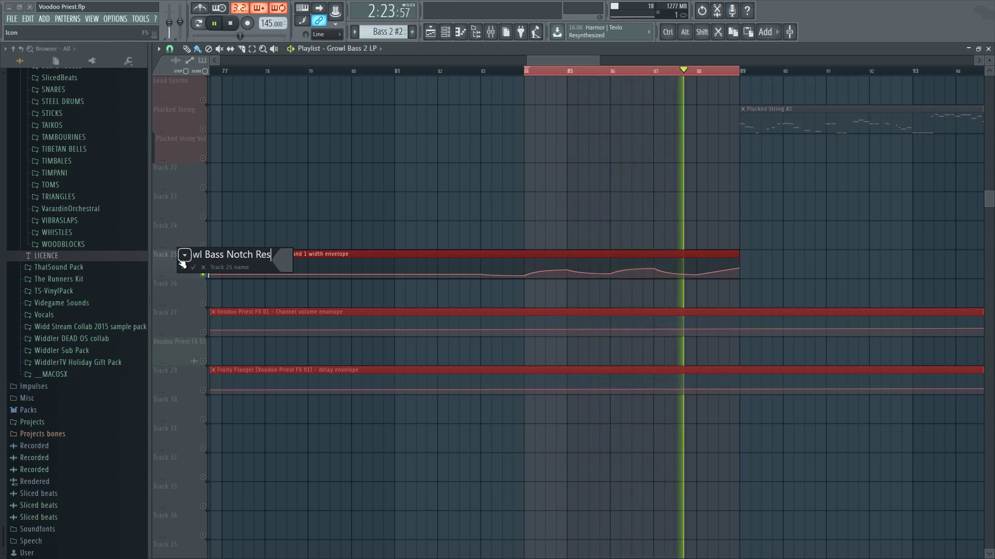
{"action": "key", "text": "Return"}
- Move the Growl Bass Notch Res track below Bass HP, group it with the Bass tracks and give it their green colour
{"action": "scroll", "coordinate": [177, 258], "scroll_direction": "up", "scroll_amount": 4}
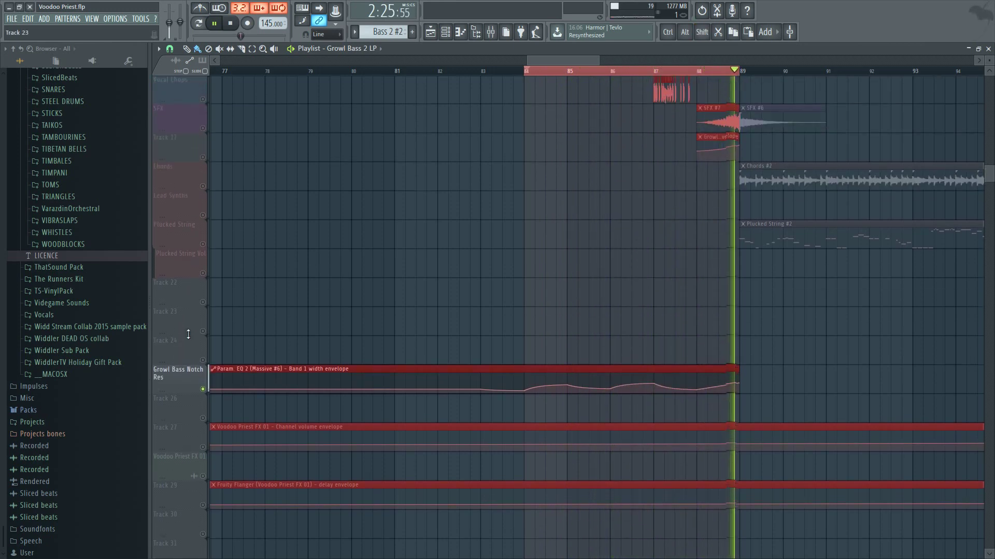
{"action": "mouse_move", "coordinate": [178, 382]}
{"action": "left_mouse_down"}
{"action": "mouse_move", "coordinate": [179, 89]}
{"action": "mouse_move", "coordinate": [179, 437]}
{"action": "mouse_move", "coordinate": [178, 380]}
{"action": "mouse_move", "coordinate": [179, 408]}
{"action": "mouse_move", "coordinate": [182, 394]}
{"action": "left_mouse_up"}
{"action": "key", "text": "shift+g"}
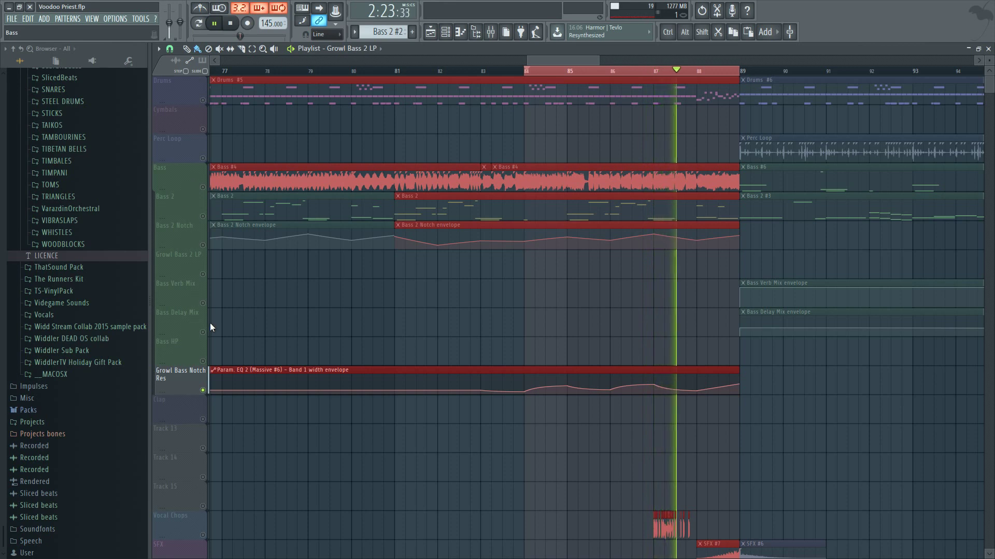
{"action": "left_click", "coordinate": [173, 378]}
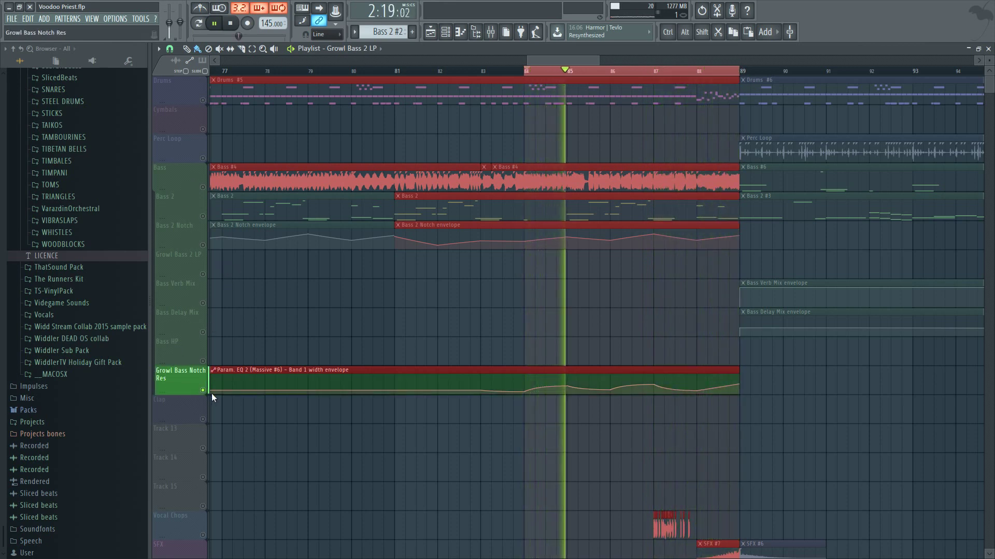
- Slice the Growl Bass Notch Res envelope at bar 83 and delete the flat section before the cut
{"action": "scroll", "coordinate": [334, 397], "scroll_direction": "down", "scroll_amount": 5}
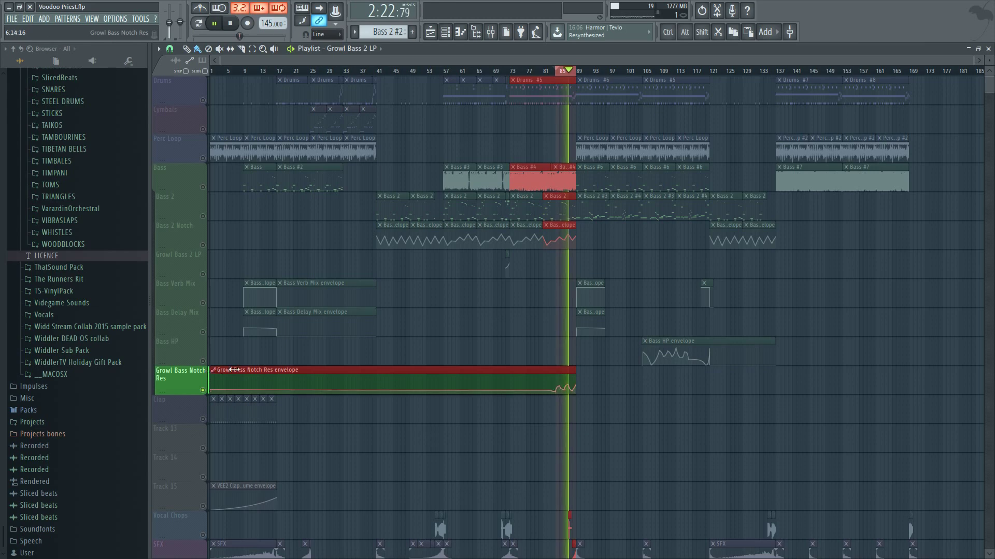
{"action": "scroll", "coordinate": [229, 373], "scroll_direction": "down", "scroll_amount": 10}
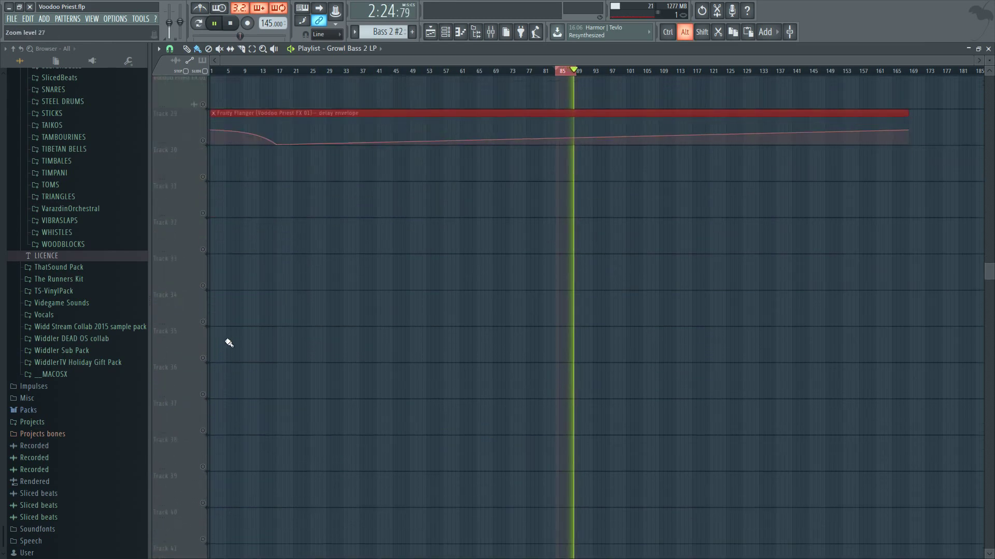
{"action": "scroll", "coordinate": [228, 342], "scroll_direction": "up", "scroll_amount": 10}
{"action": "scroll", "coordinate": [533, 227], "scroll_direction": "up", "scroll_amount": 4}
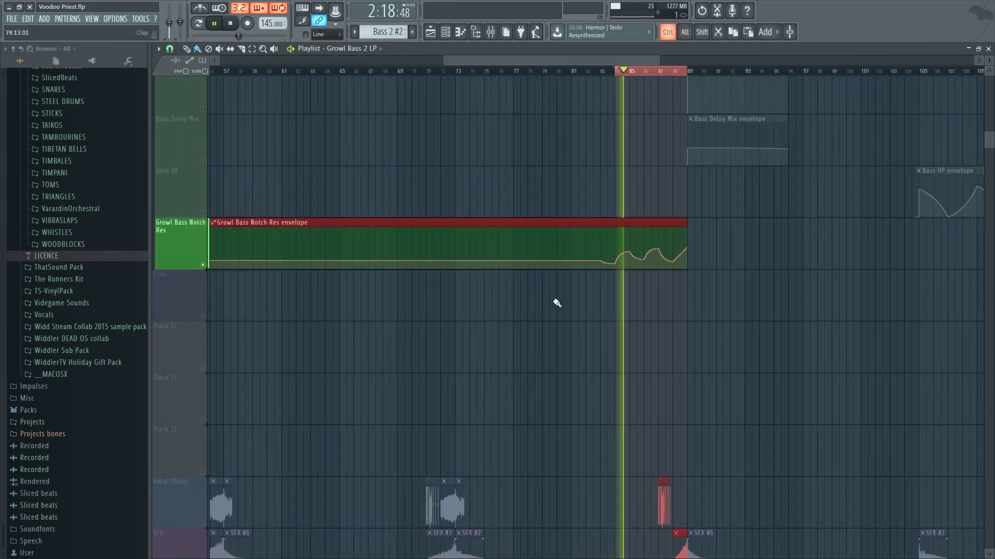
{"action": "scroll", "coordinate": [581, 300], "scroll_direction": "up", "scroll_amount": 6}
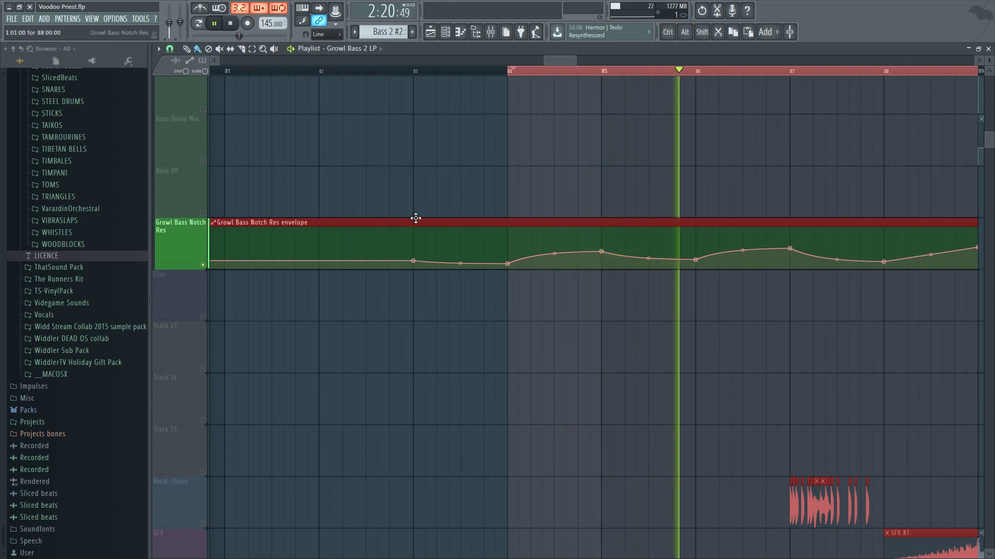
{"action": "key", "text": "c"}
{"action": "left_click_drag", "start_coordinate": [413, 225], "coordinate": [417, 289]}
{"action": "scroll", "coordinate": [417, 290], "scroll_direction": "down", "scroll_amount": 10}
{"action": "right_click", "coordinate": [454, 265]}
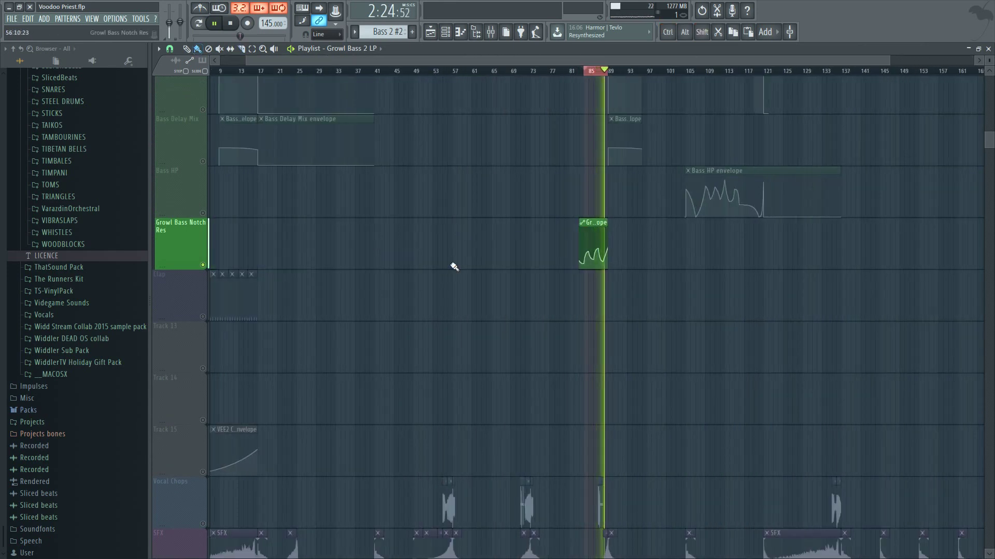
- Move the Limiter mix level automation track up directly below Plucked String Vol
{"action": "scroll", "coordinate": [482, 295], "scroll_direction": "down", "scroll_amount": 2}
{"action": "scroll", "coordinate": [492, 305], "scroll_direction": "down", "scroll_amount": 5}
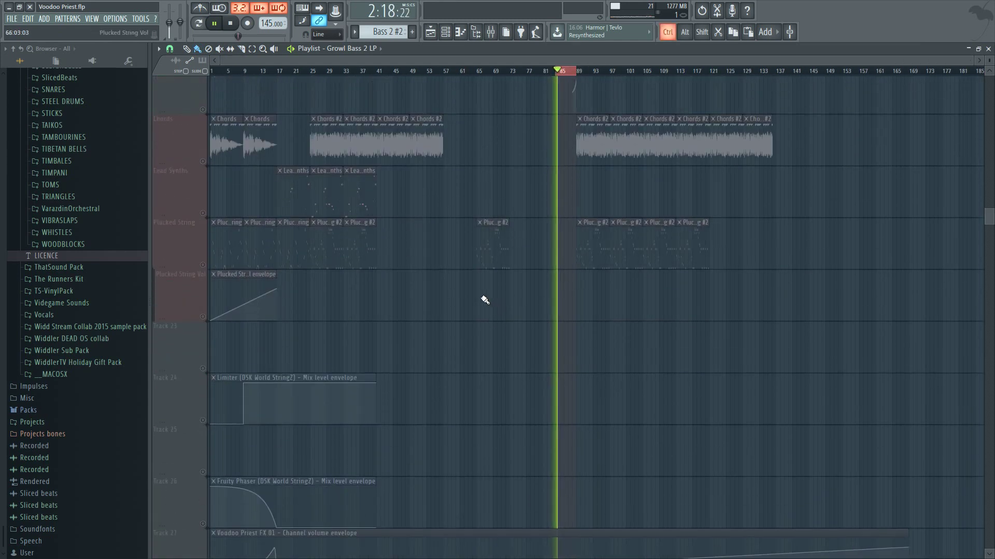
{"action": "scroll", "coordinate": [482, 301], "scroll_direction": "up", "scroll_amount": 3}
{"action": "scroll", "coordinate": [480, 302], "scroll_direction": "down", "scroll_amount": 3}
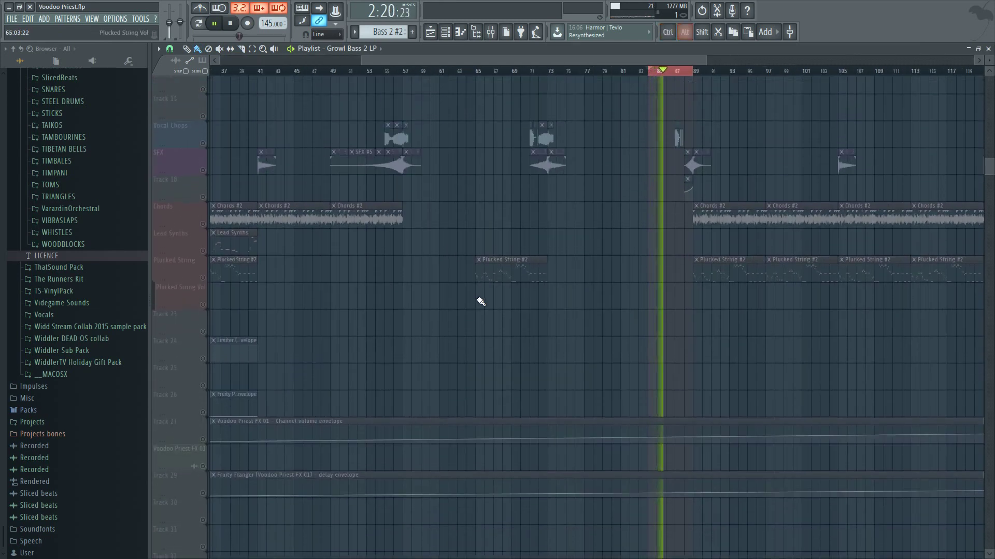
{"action": "scroll", "coordinate": [480, 301], "scroll_direction": "down", "scroll_amount": 3}
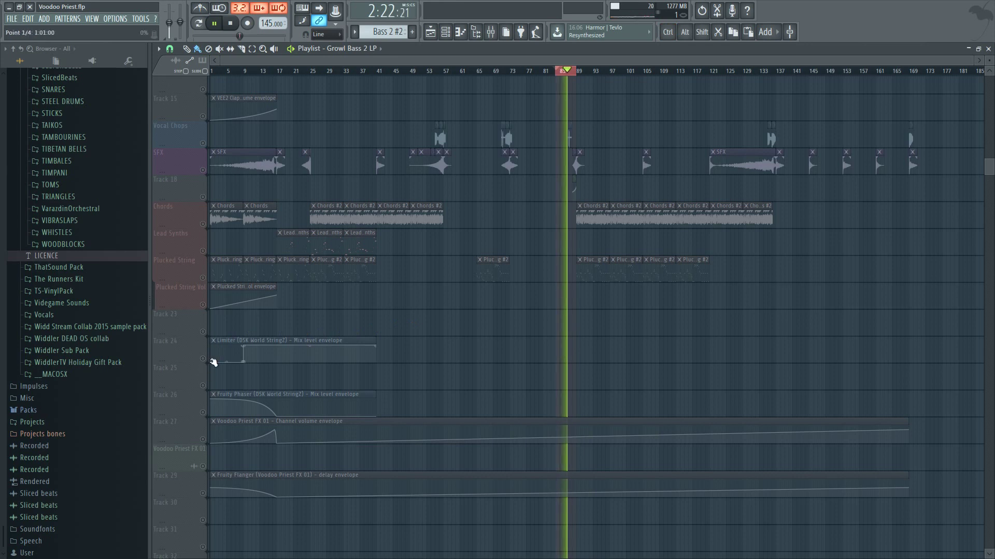
{"action": "scroll", "coordinate": [213, 361], "scroll_direction": "up", "scroll_amount": 4}
{"action": "left_click_drag", "start_coordinate": [213, 361], "coordinate": [173, 337]}
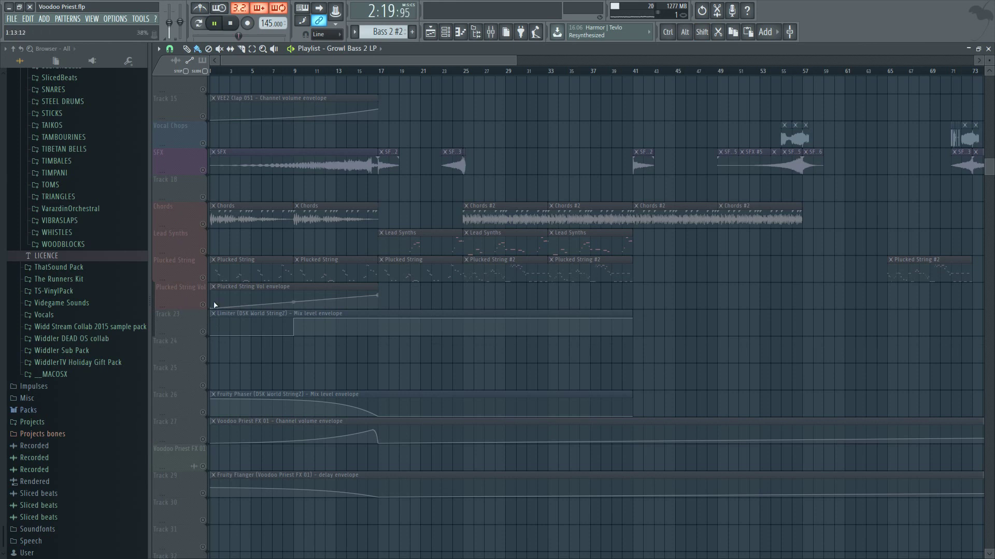
- Turn off the solo so all playlist tracks are active again, and stop playback
{"action": "right_click", "coordinate": [203, 170]}
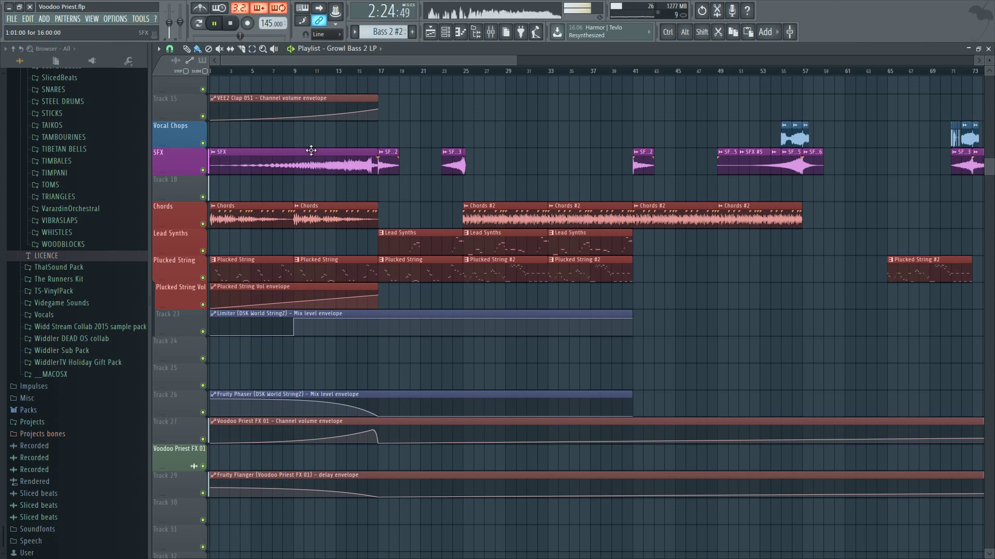
{"action": "key", "text": "space"}
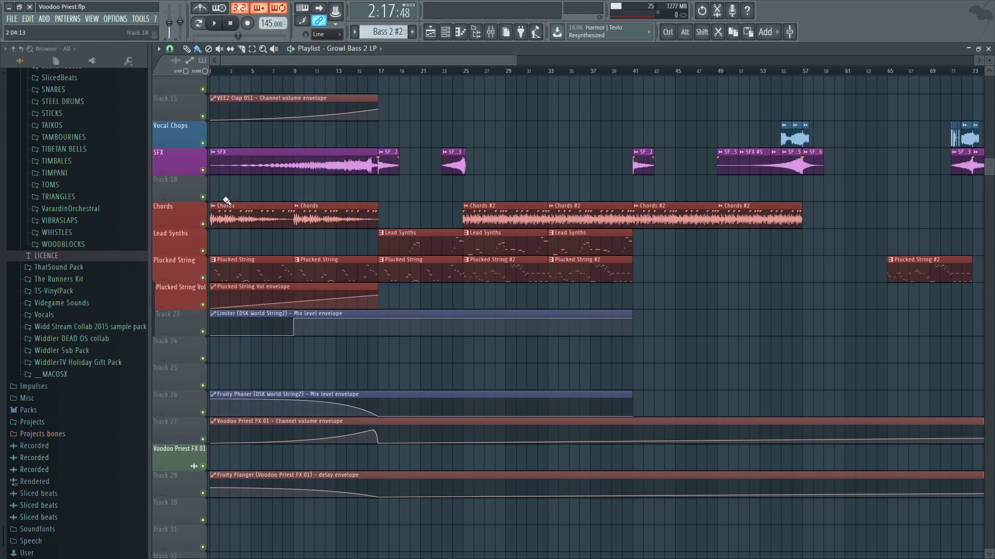
- Rename Track 23, which holds the Limiter mix level envelope, as Plucked String Limiter
{"action": "scroll", "coordinate": [207, 132], "scroll_direction": "down", "scroll_amount": 3}
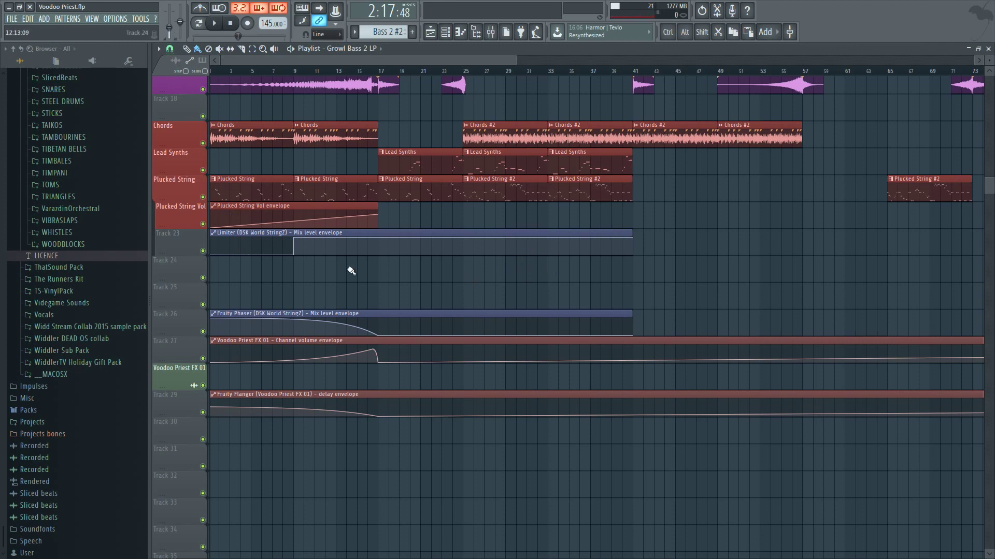
{"action": "double_click", "coordinate": [165, 239]}
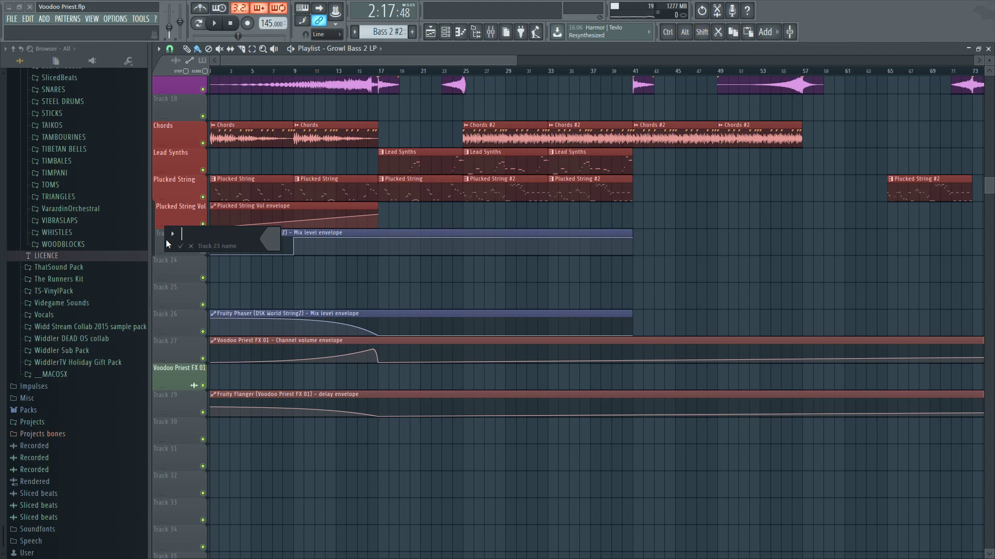
{"action": "type", "text": "Limitwe"}
{"action": "key", "text": "BackSpace"}
{"action": "key", "text": "BackSpace"}
{"action": "key", "text": "BackSpace"}
{"action": "type", "text": "Plucked String Limiter"}
{"action": "key", "text": "Return"}
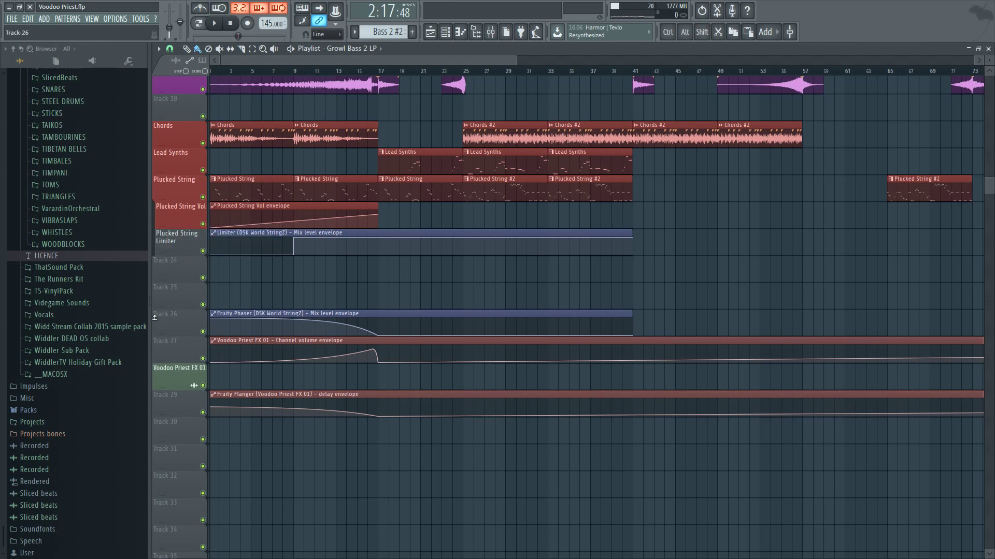
- Place the Fruity Phaser automation track below Plucked String Limiter as Plucked String Phaser Mix, in the group's red
{"action": "left_click_drag", "start_coordinate": [172, 324], "coordinate": [173, 268]}
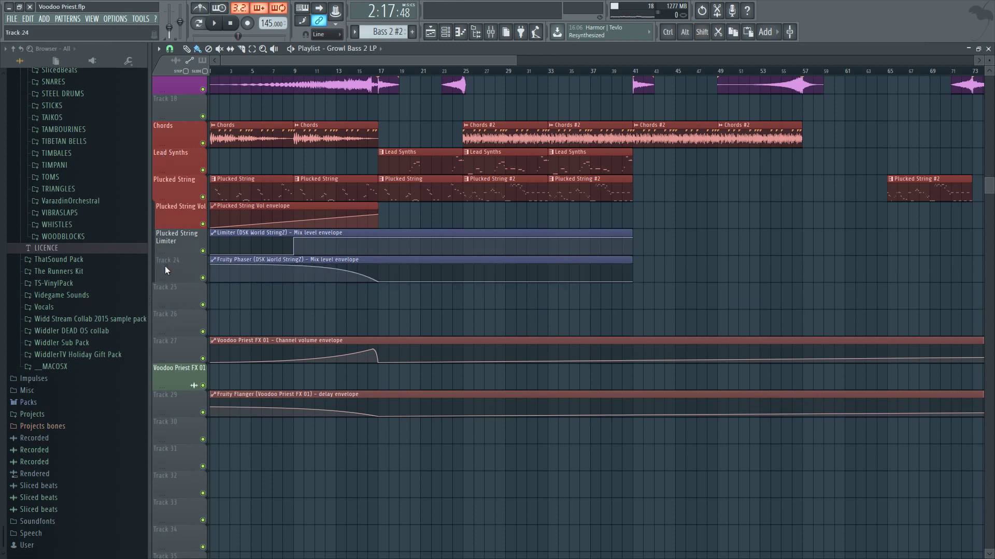
{"action": "key", "text": "F2"}
{"action": "type", "text": "Plu"}
{"action": "type", "text": "cked Stri"}
{"action": "type", "text": "ng Phase"}
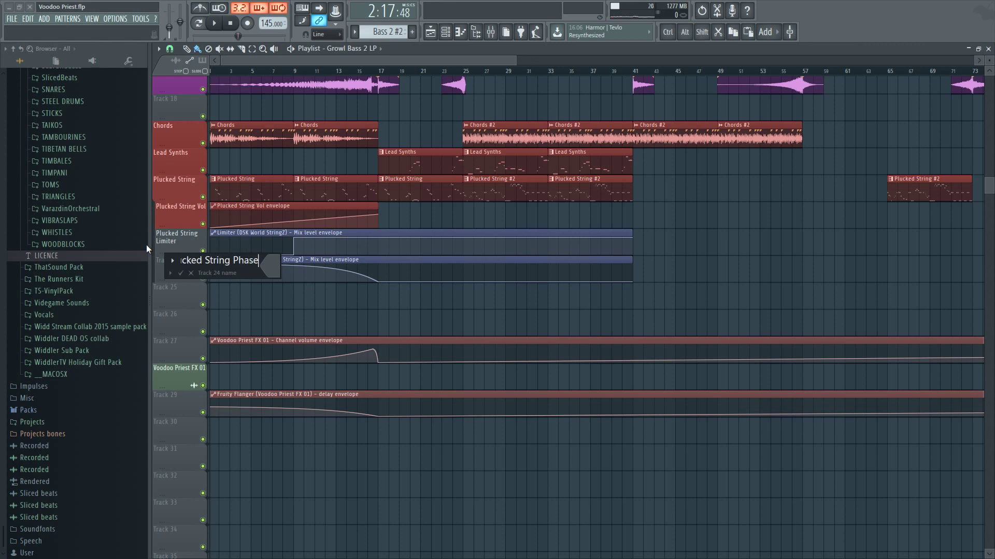
{"action": "type", "text": "r Mix"}
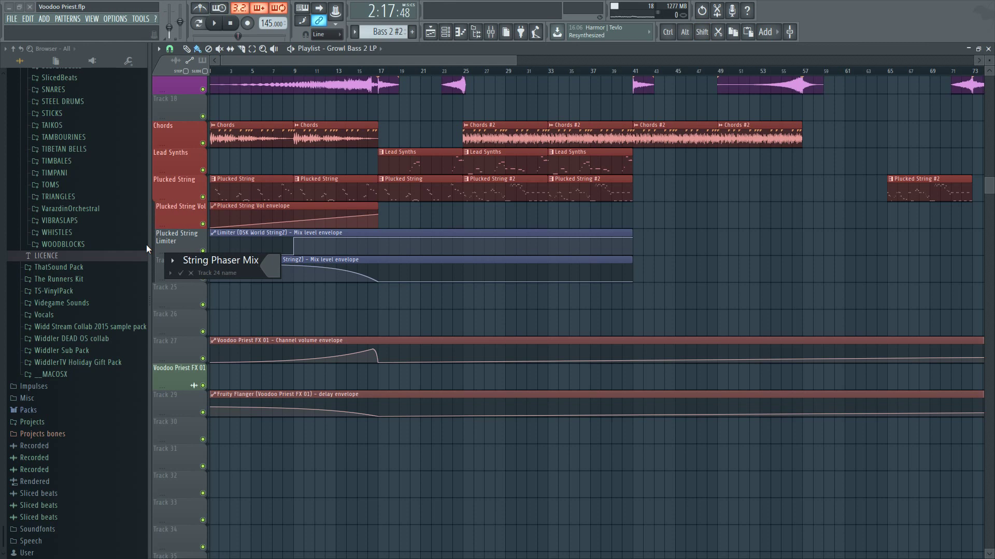
{"action": "key", "text": "Return"}
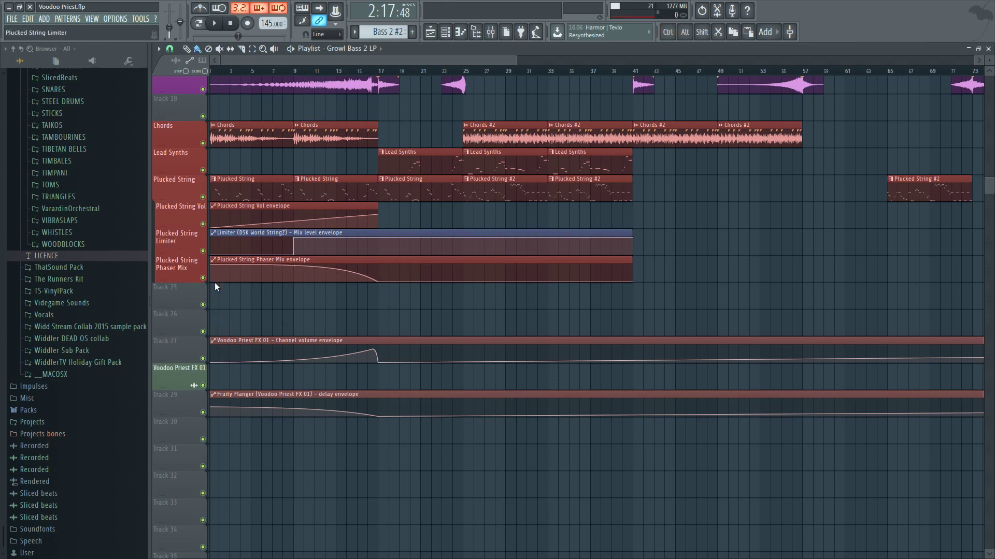
- Move the Voodoo Priest FX 01 channel volume track directly below SFX and shorten its envelope to end at bar 17
{"action": "scroll", "coordinate": [207, 272], "scroll_direction": "down", "scroll_amount": 4, "text": "ctrl"}
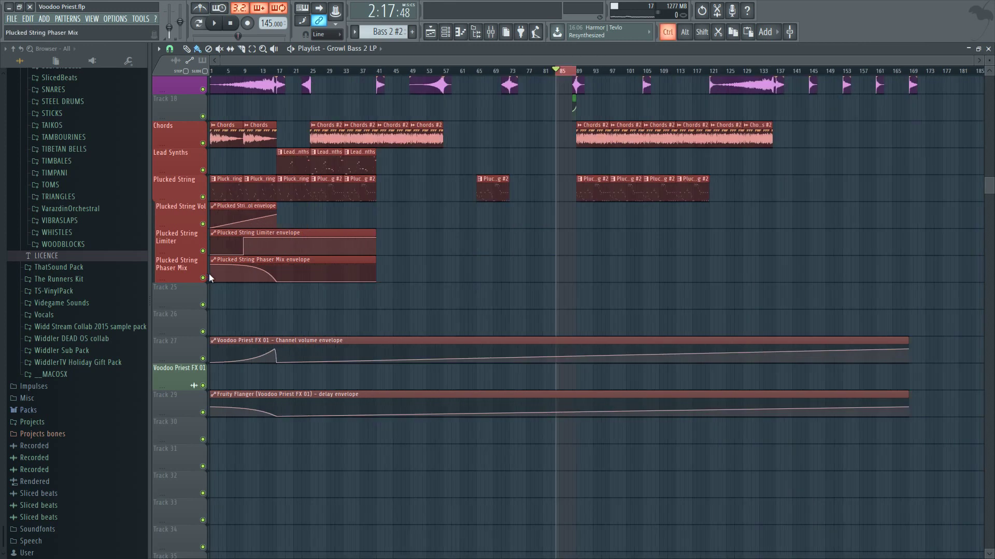
{"action": "scroll", "coordinate": [176, 342], "scroll_direction": "up", "scroll_amount": 2, "text": "ctrl"}
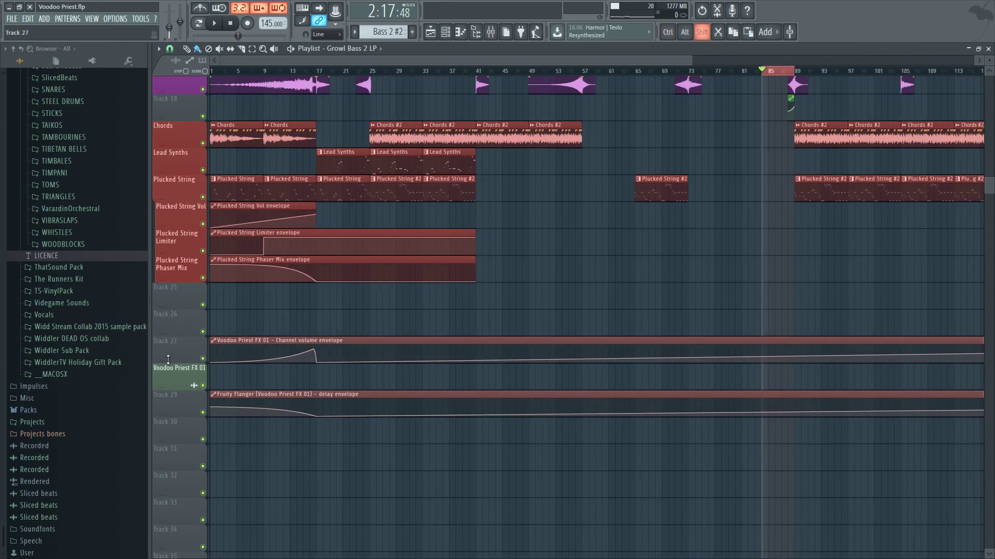
{"action": "left_click_drag", "start_coordinate": [170, 350], "coordinate": [170, 107]}
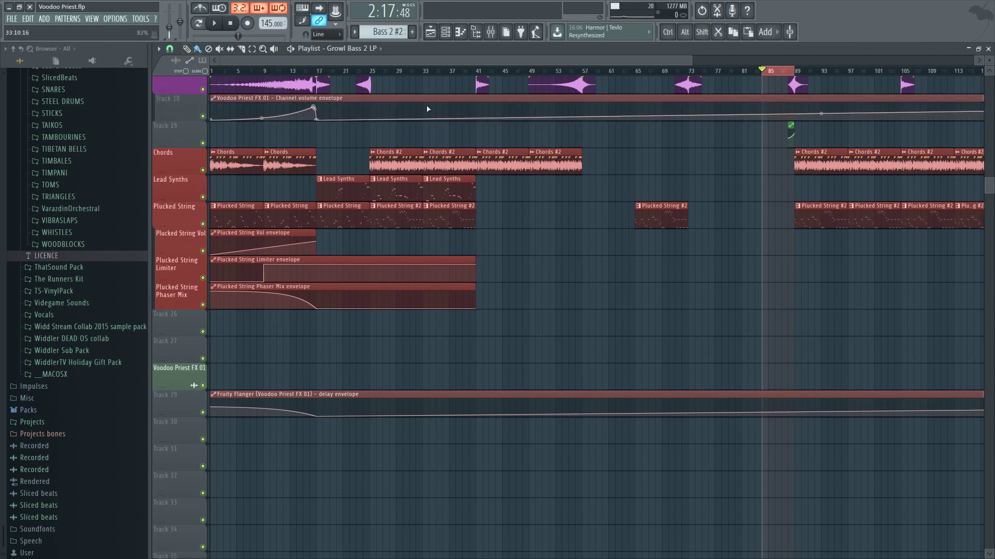
{"action": "scroll", "coordinate": [577, 101], "scroll_direction": "down", "scroll_amount": 2, "text": "ctrl"}
{"action": "left_click_drag", "start_coordinate": [909, 99], "coordinate": [280, 100]}
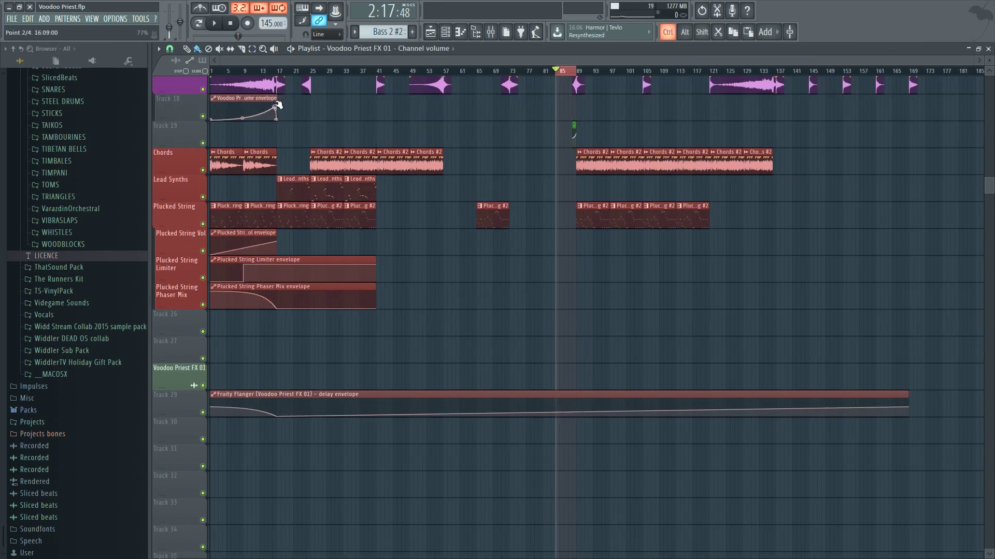
{"action": "scroll", "coordinate": [278, 107], "scroll_direction": "up", "scroll_amount": 4, "text": "ctrl"}
{"action": "scroll", "coordinate": [278, 107], "scroll_direction": "up", "scroll_amount": 2, "text": "ctrl"}
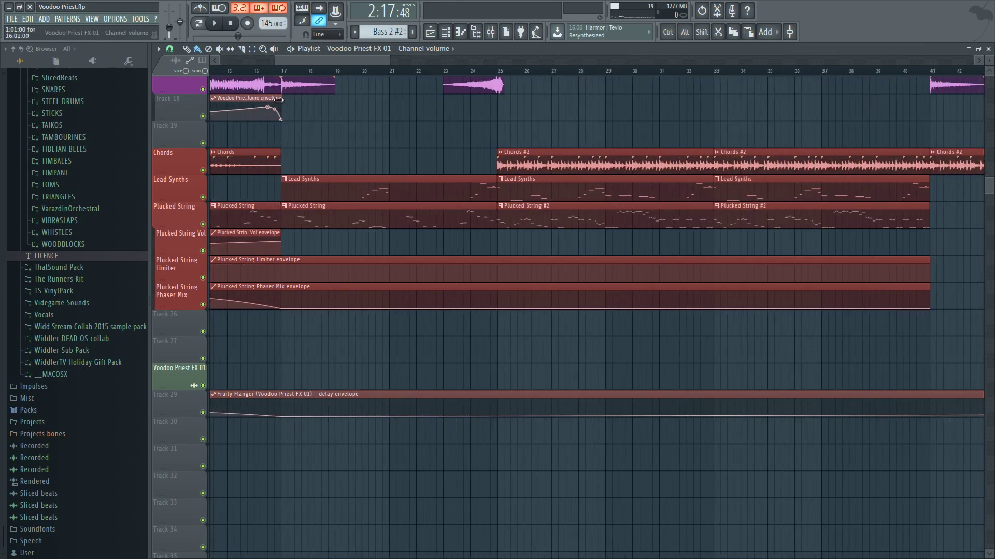
{"action": "scroll", "coordinate": [278, 101], "scroll_direction": "down", "scroll_amount": 6, "text": "ctrl"}
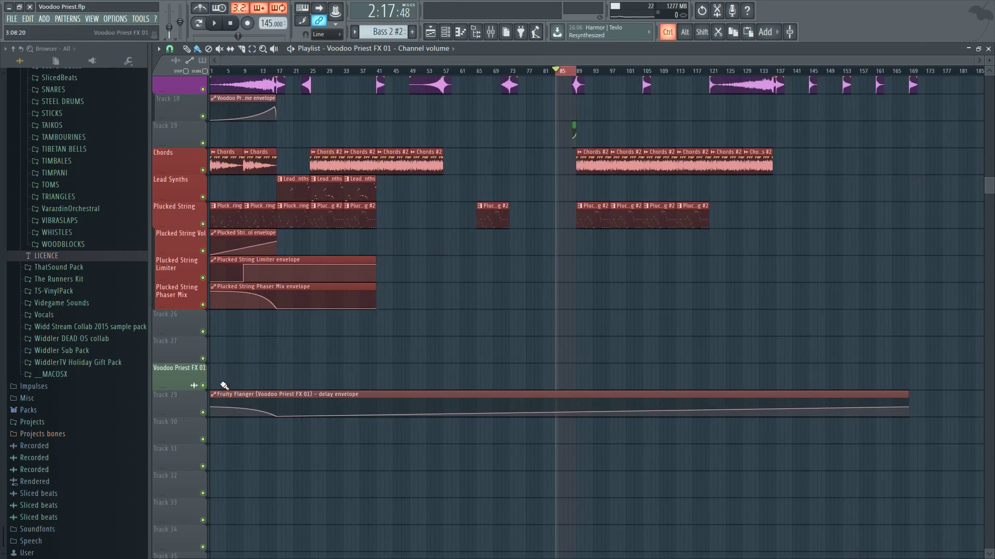
- Move the Fruity Flanger delay track below the FX volume automation, slice its envelope at bar 17 and delete the part after the cut
{"action": "left_click_drag", "start_coordinate": [172, 409], "coordinate": [172, 166]}
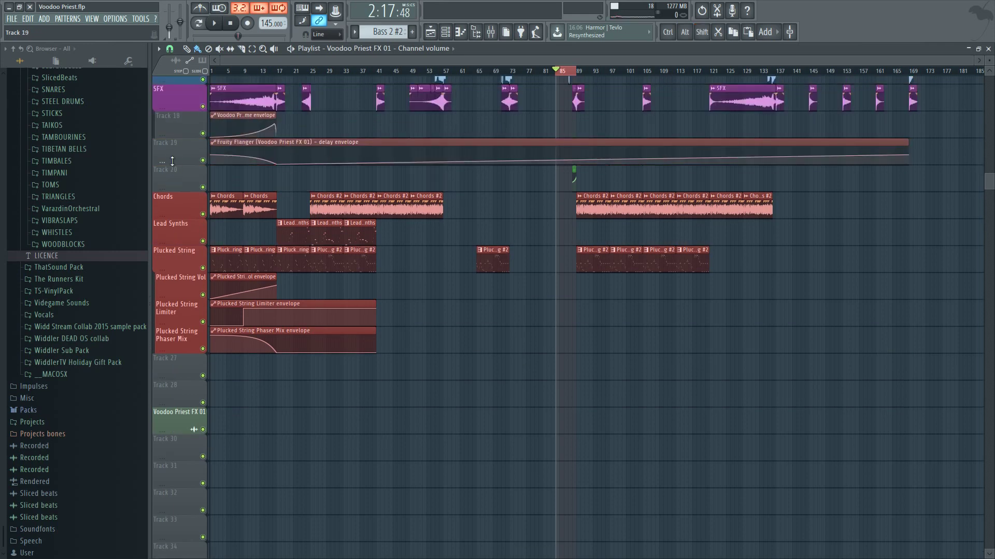
{"action": "scroll", "coordinate": [257, 148], "scroll_direction": "up", "scroll_amount": 7, "text": "ctrl"}
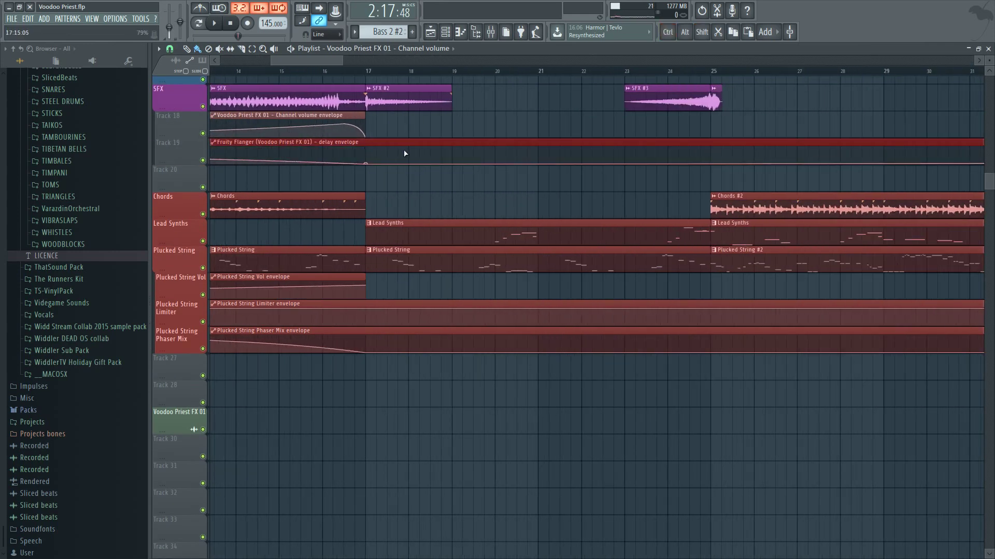
{"action": "left_click_drag", "start_coordinate": [366, 139], "coordinate": [372, 168]}
{"action": "scroll", "coordinate": [372, 168], "scroll_direction": "down", "scroll_amount": 5, "text": "ctrl"}
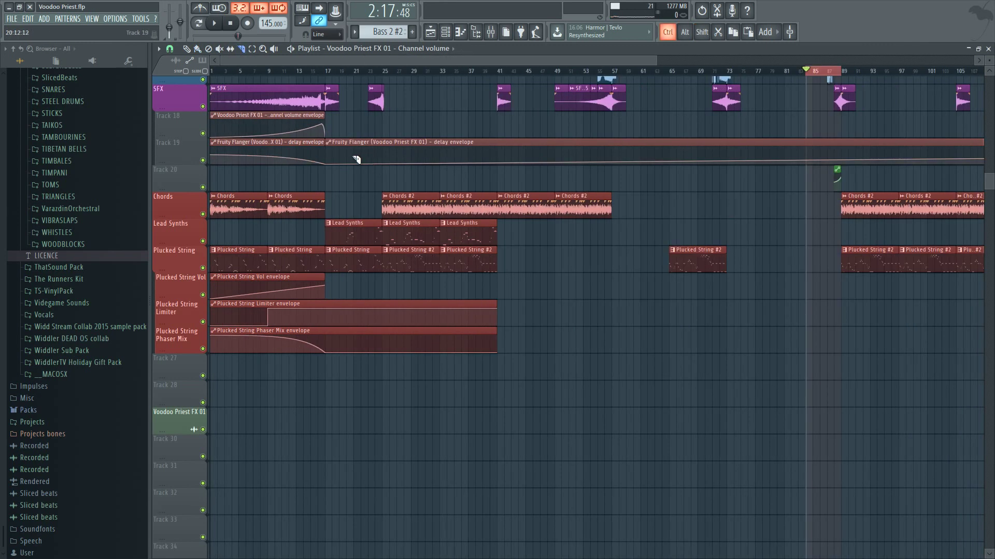
{"action": "left_click", "coordinate": [198, 49]}
{"action": "right_click", "coordinate": [384, 140]}
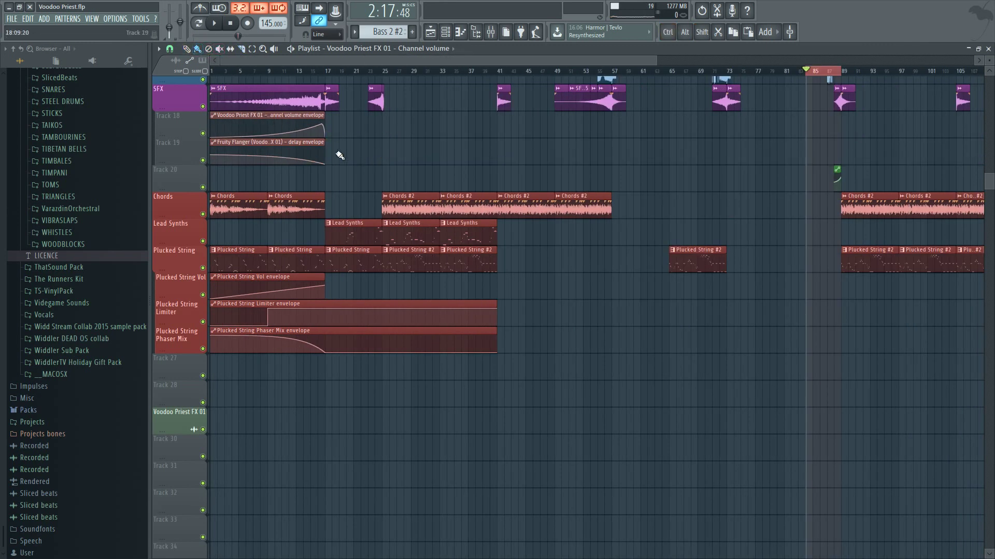
- Group the two automation tracks under SFX in its purple, and name the volume track SFX 1 Vol
{"action": "left_click", "coordinate": [208, 193]}
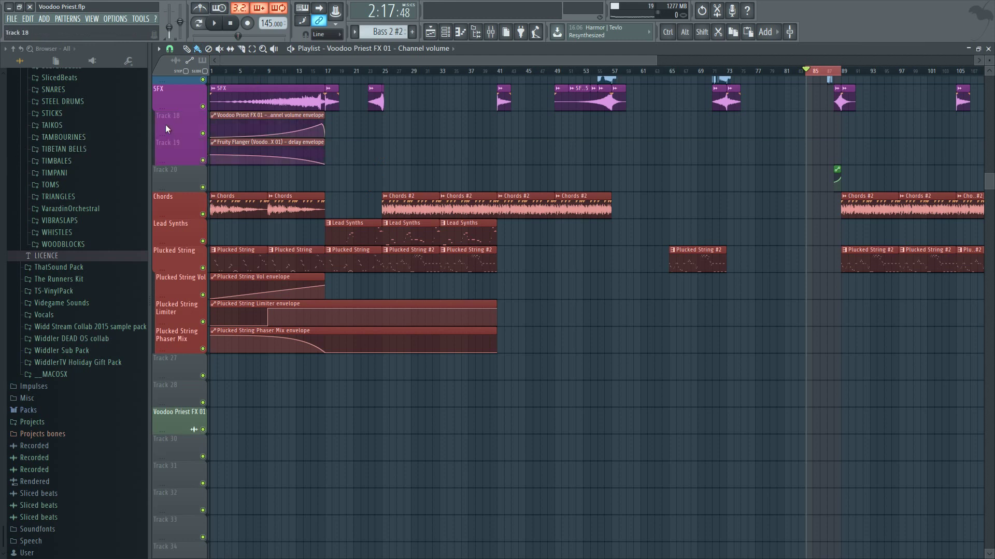
{"action": "middle_click", "coordinate": [181, 123]}
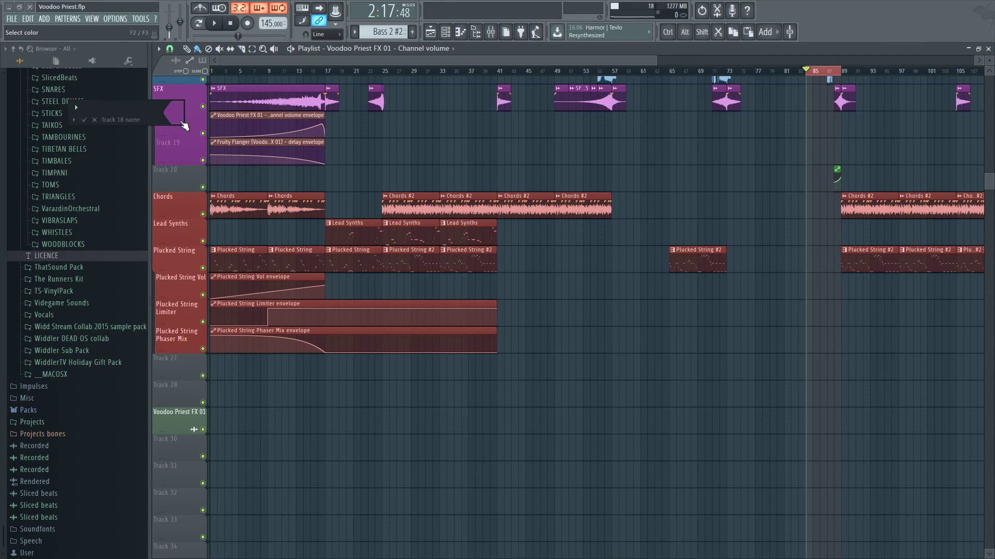
{"action": "type", "text": "SFX 1Vol"}
{"action": "key", "text": "Return"}
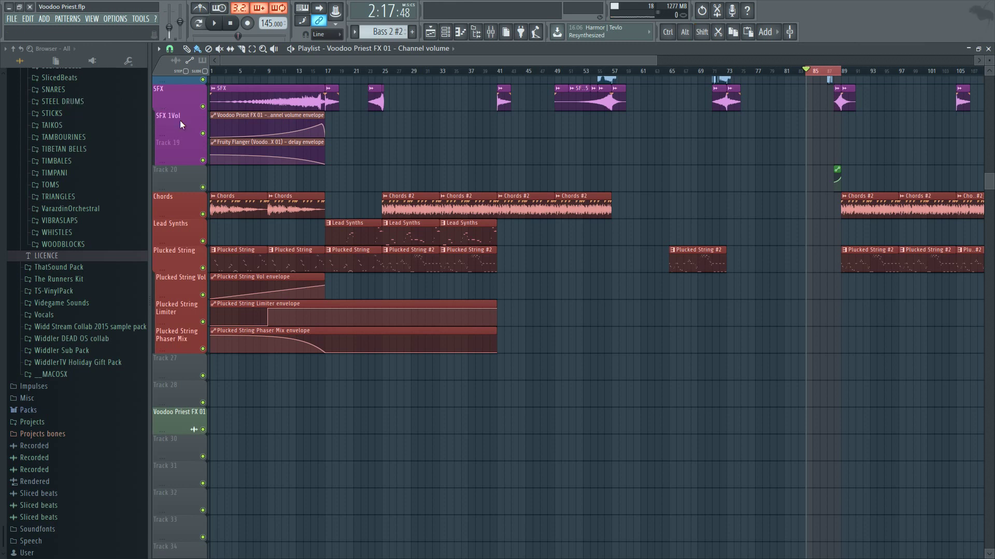
{"action": "double_click", "coordinate": [179, 120]}
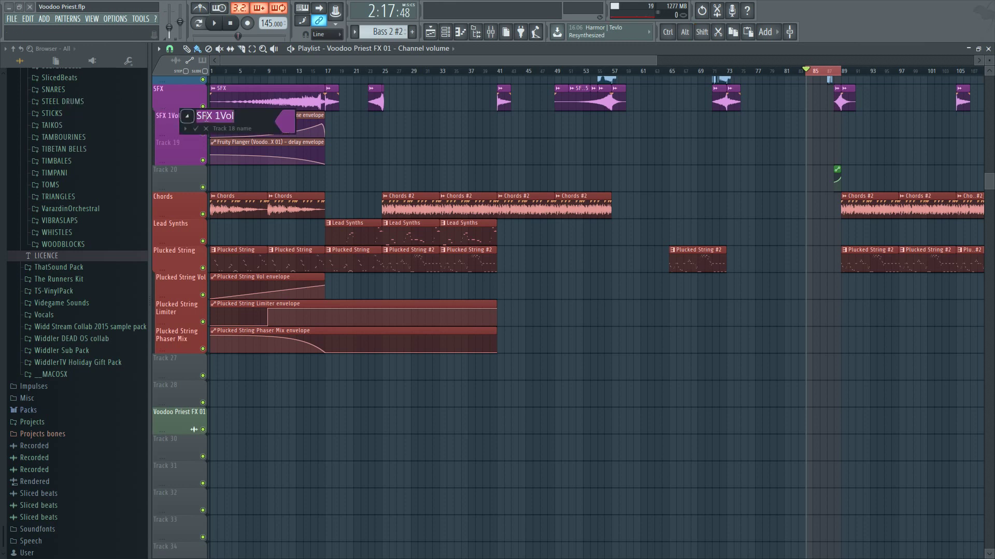
{"action": "left_click", "coordinate": [218, 115]}
{"action": "key", "text": "Return"}
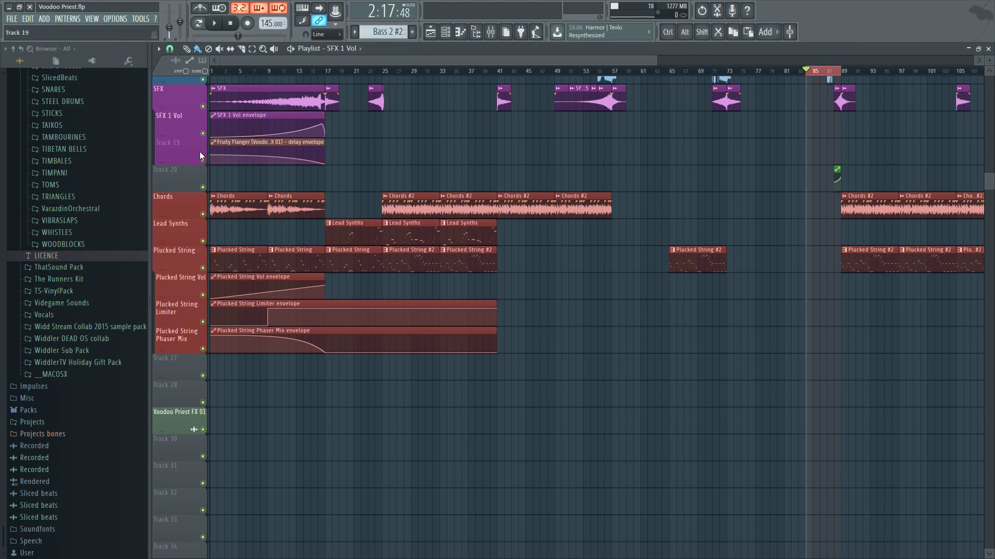
- Rename Track 19, which holds the flanger delay envelope, as SFX 1 Flanger
{"action": "double_click", "coordinate": [177, 152]}
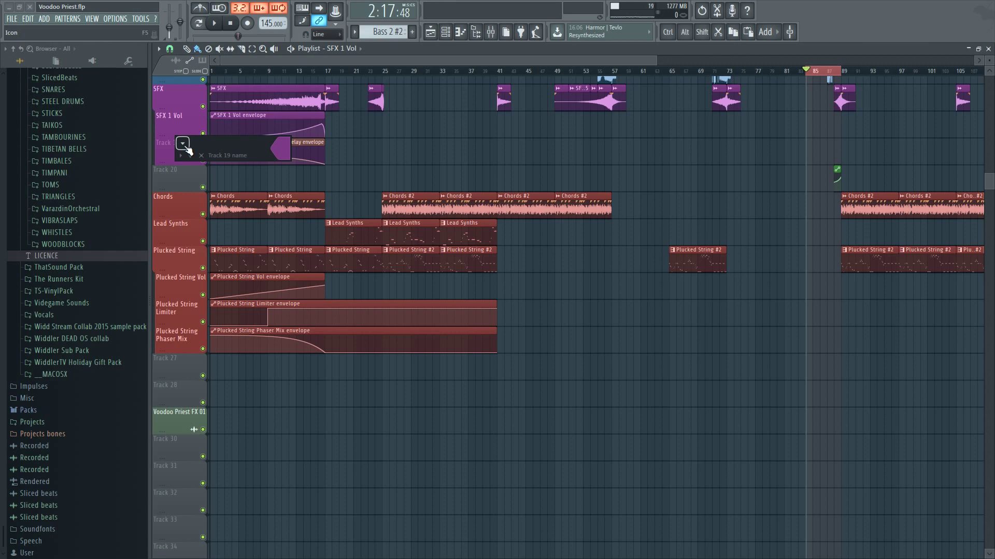
{"action": "key", "text": "shift"}
{"action": "key", "text": "shift"}
{"action": "type", "text": "SFX 1 Flanger"}
{"action": "key", "text": "Return"}
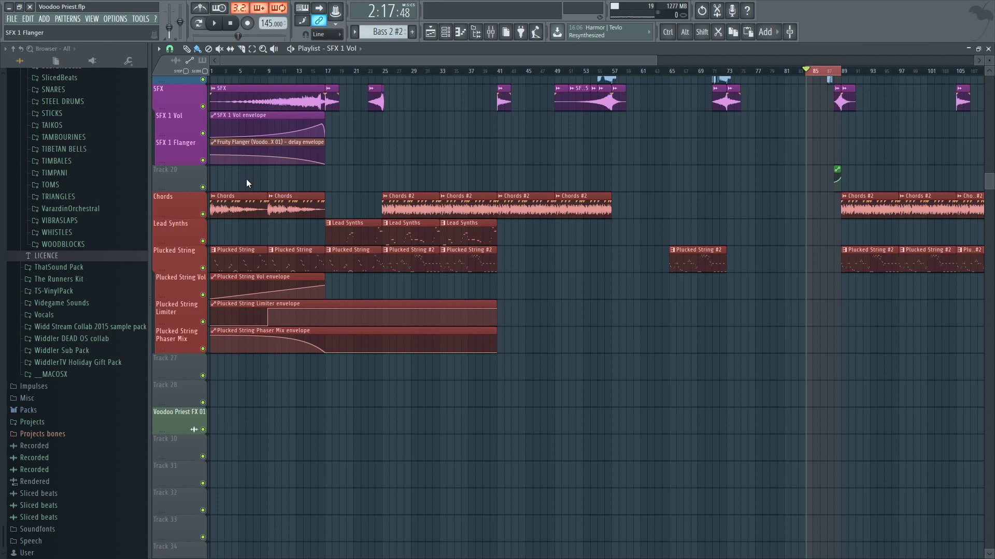
- Move the short automation clip at bar 88 from Track 20 up to the Growl Bass 2 LP track in the Bass group
{"action": "scroll", "coordinate": [570, 218], "scroll_direction": "up", "scroll_amount": 5}
{"action": "scroll", "coordinate": [849, 311], "scroll_direction": "up", "scroll_amount": 4, "text": "ctrl"}
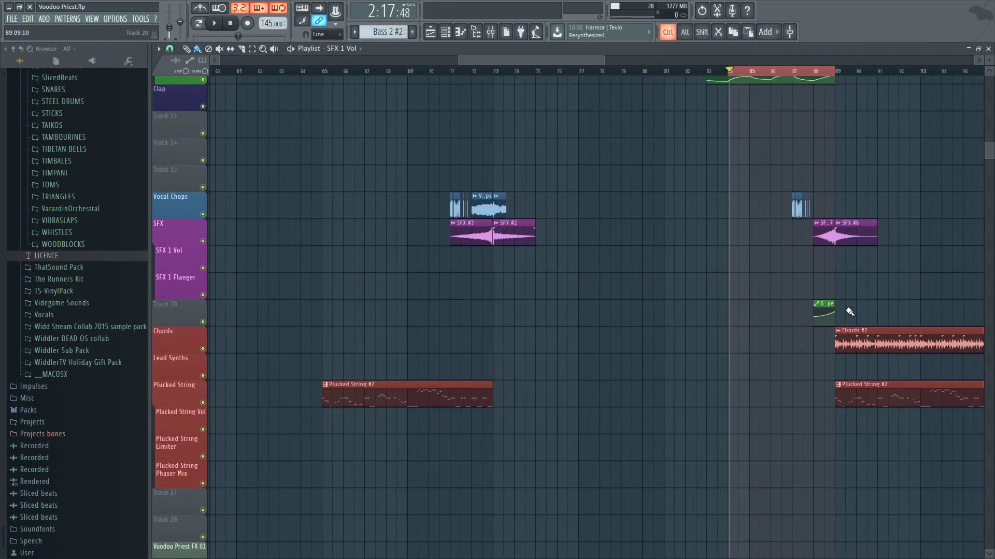
{"action": "scroll", "coordinate": [850, 311], "scroll_direction": "up", "scroll_amount": 6, "text": "ctrl"}
{"action": "left_click_drag", "start_coordinate": [839, 318], "coordinate": [588, 264], "text": "ctrl"}
{"action": "key", "text": "shift+Up"}
{"action": "key", "text": "shift+Up"}
{"action": "key", "text": "shift+Up"}
{"action": "key", "text": "shift+Up"}
{"action": "key", "text": "shift+Up"}
{"action": "key", "text": "shift+Up"}
{"action": "key", "text": "shift+Up"}
{"action": "key", "text": "shift+Up"}
{"action": "key", "text": "shift+Up"}
{"action": "key", "text": "shift+Up"}
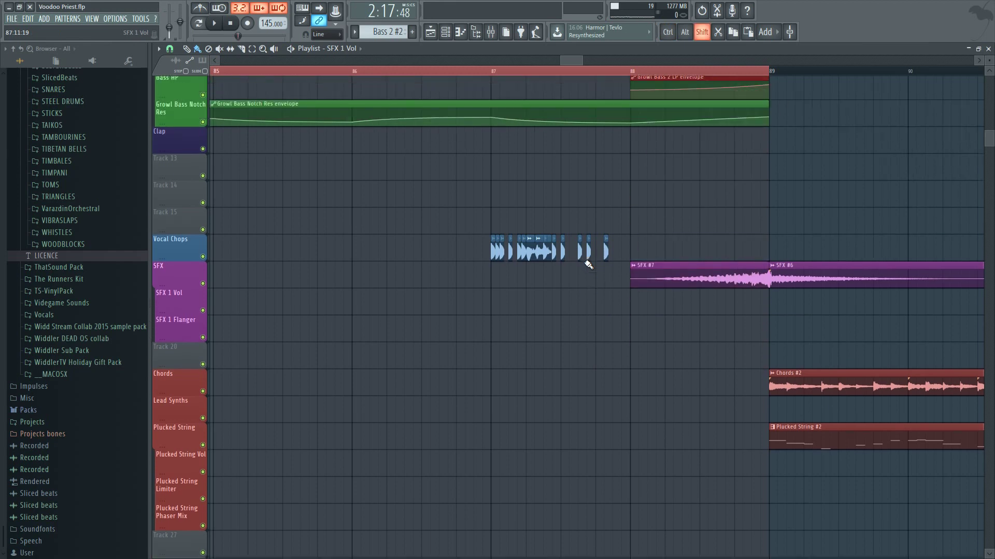
{"action": "key", "text": "shift+Up"}
{"action": "key", "text": "shift+Up"}
{"action": "key", "text": "shift+Up"}
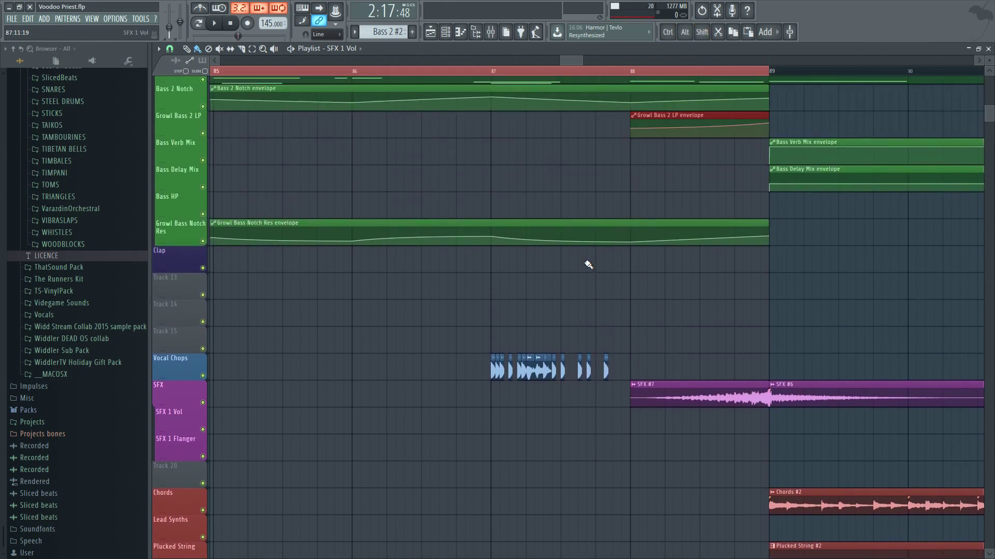
{"action": "scroll", "coordinate": [588, 264], "scroll_direction": "down", "scroll_amount": 10, "text": "ctrl"}
{"action": "scroll", "coordinate": [706, 270], "scroll_direction": "down", "scroll_amount": 5}
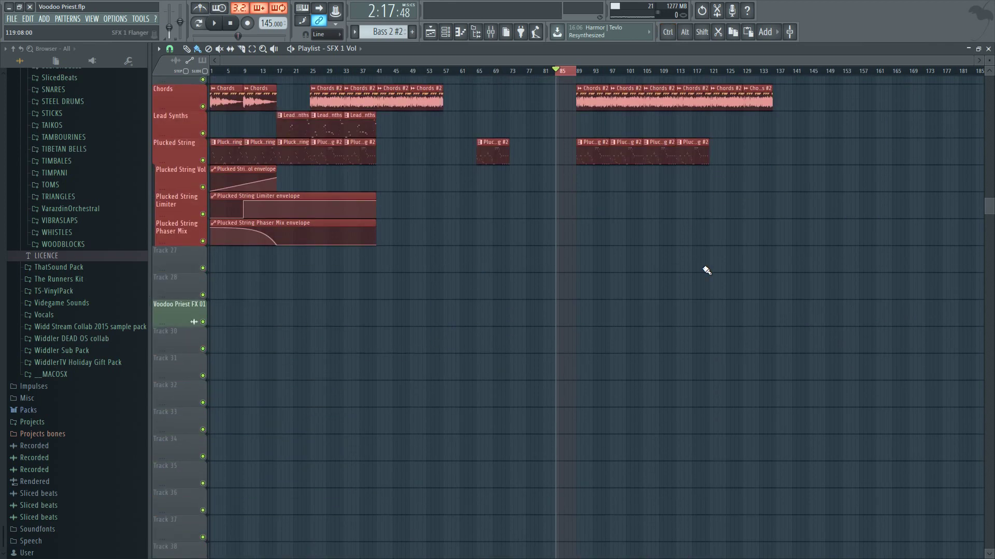
{"action": "scroll", "coordinate": [552, 295], "scroll_direction": "up", "scroll_amount": 7}
{"action": "scroll", "coordinate": [513, 303], "scroll_direction": "down", "scroll_amount": 4}
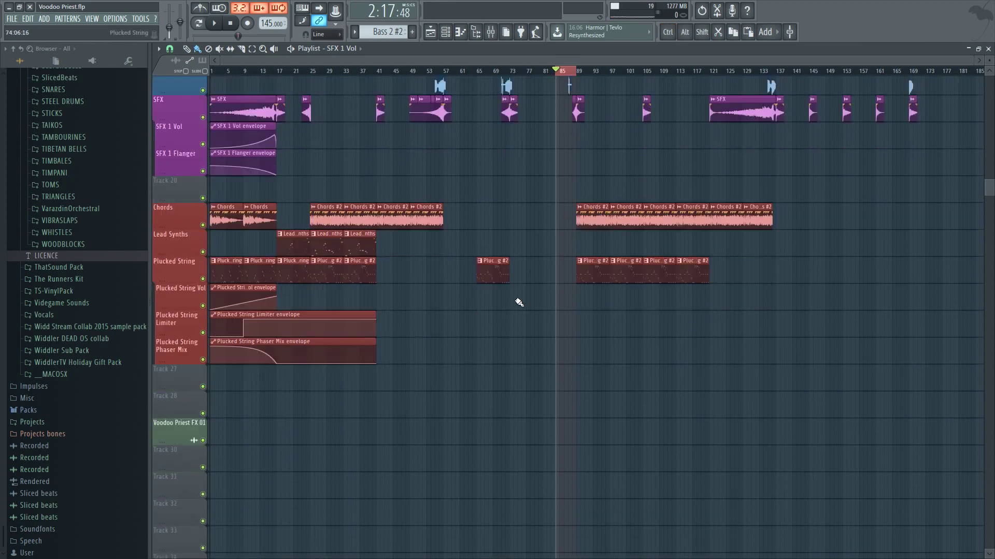
{"action": "scroll", "coordinate": [514, 303], "scroll_direction": "down", "scroll_amount": 1}
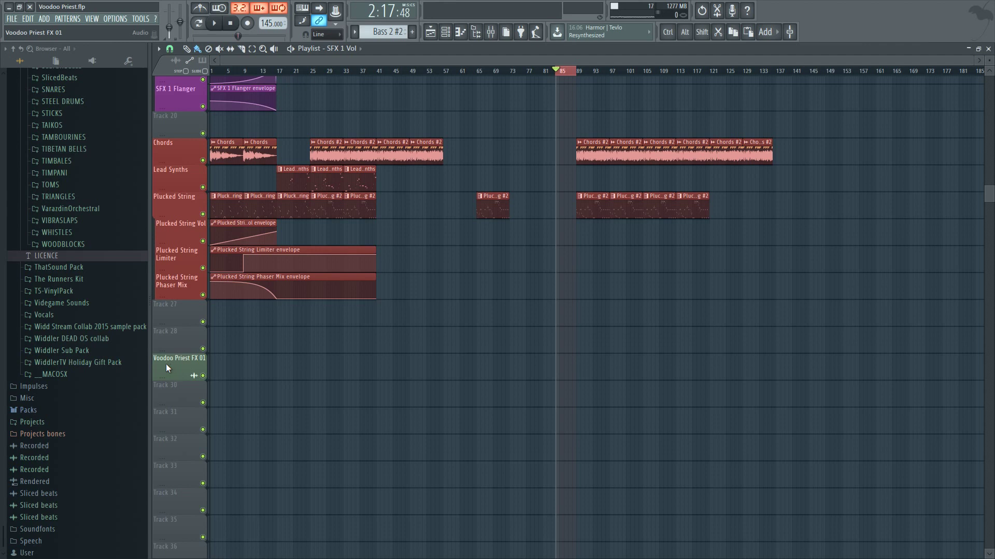
- Move the empty Voodoo Priest FX 01 track far down the playlist, below the unused tracks
{"action": "scroll", "coordinate": [166, 364], "scroll_direction": "down", "scroll_amount": 20, "text": "shift"}
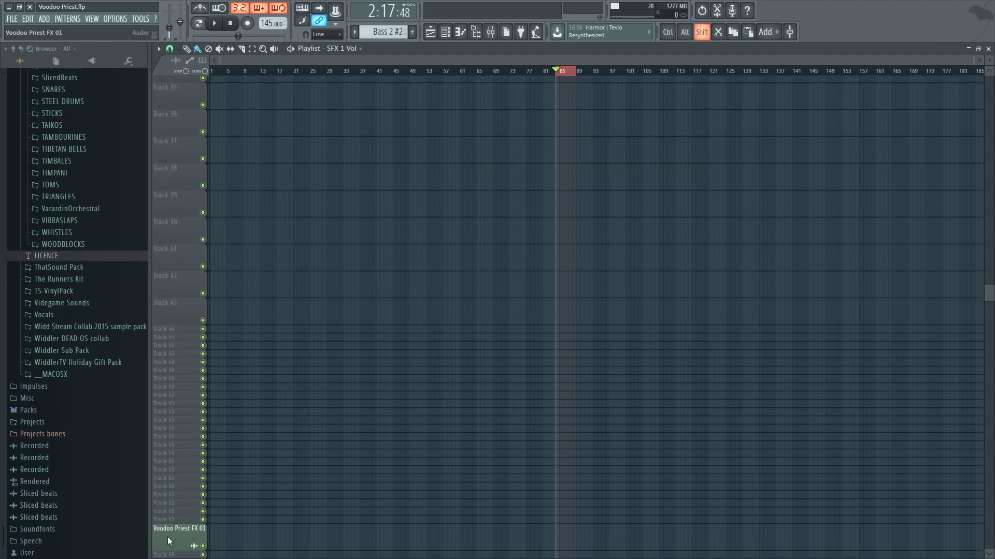
{"action": "scroll", "coordinate": [167, 537], "scroll_direction": "up", "scroll_amount": 20}
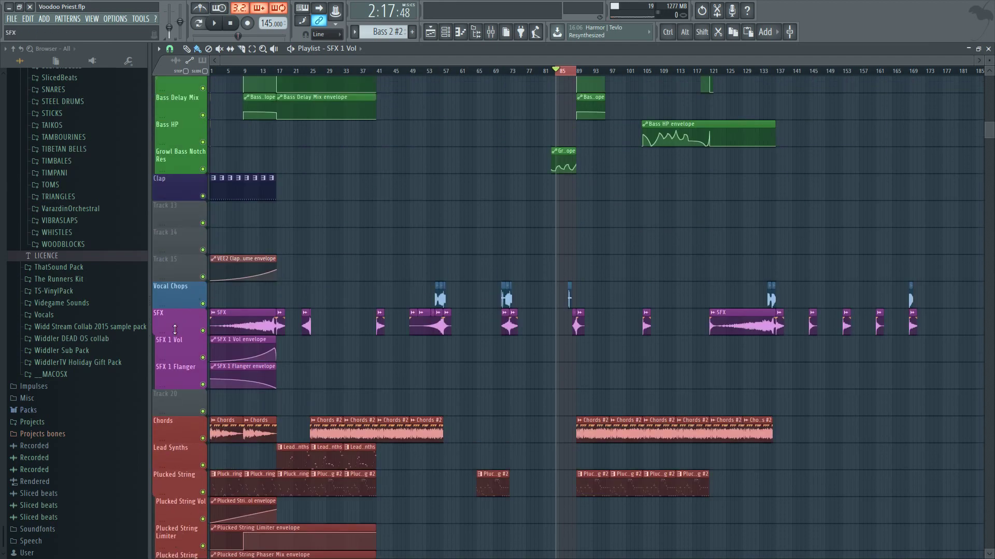
- Move the VEE2 Clap 051 volume envelope track from Track 15 to directly below Clap and group it under Clap
{"action": "scroll", "coordinate": [199, 266], "scroll_direction": "up", "scroll_amount": 5, "text": "ctrl"}
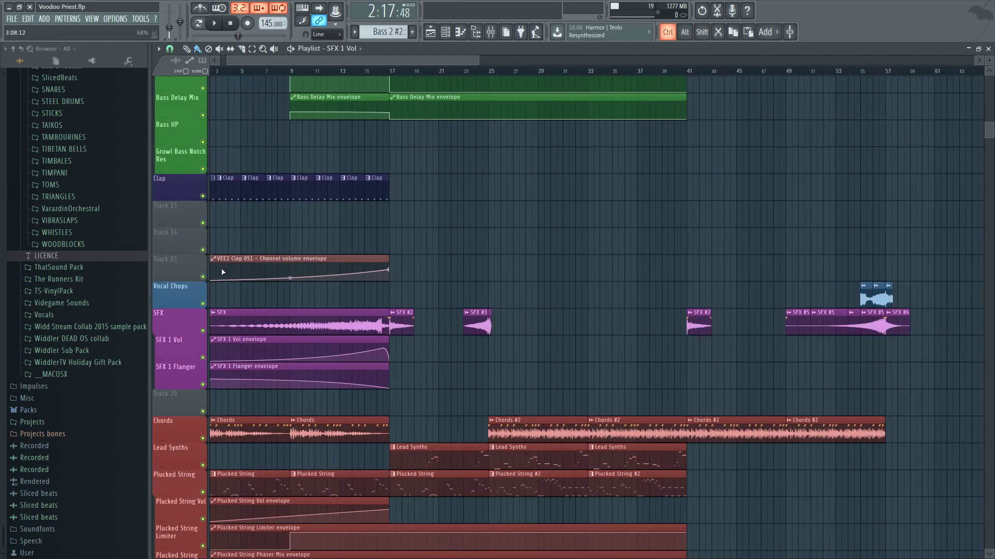
{"action": "scroll", "coordinate": [200, 268], "scroll_direction": "up", "scroll_amount": 3, "text": "ctrl"}
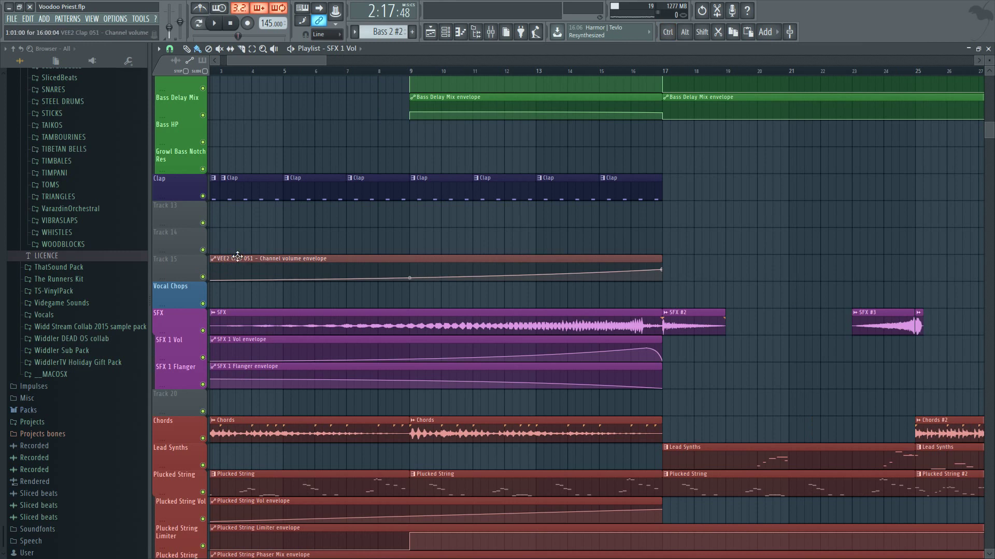
{"action": "left_click_drag", "start_coordinate": [181, 266], "coordinate": [178, 213]}
{"action": "scroll", "coordinate": [194, 208], "scroll_direction": "down", "scroll_amount": 8, "text": "ctrl"}
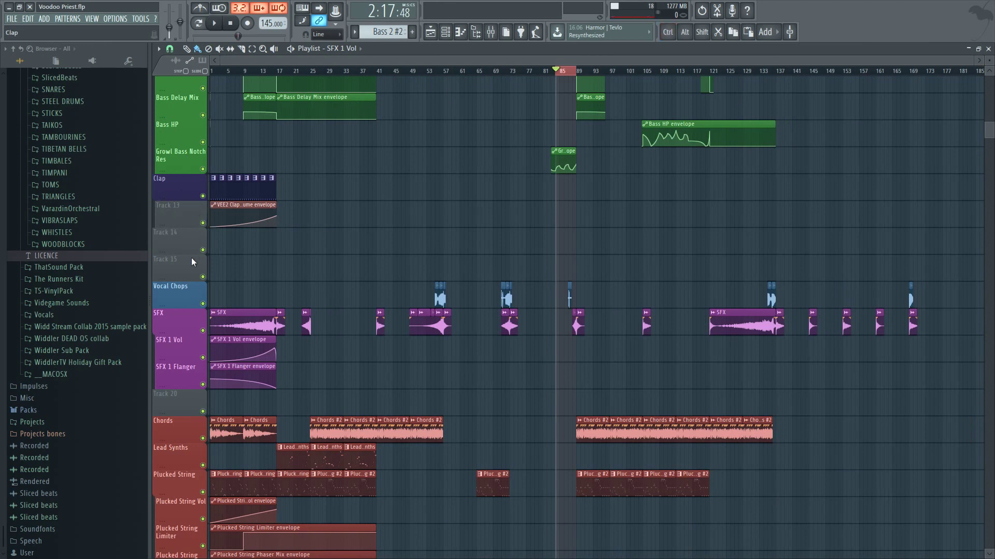
- Give the automation track under Clap the same dark blue and name it Clap Vol
{"action": "double_click", "coordinate": [172, 217]}
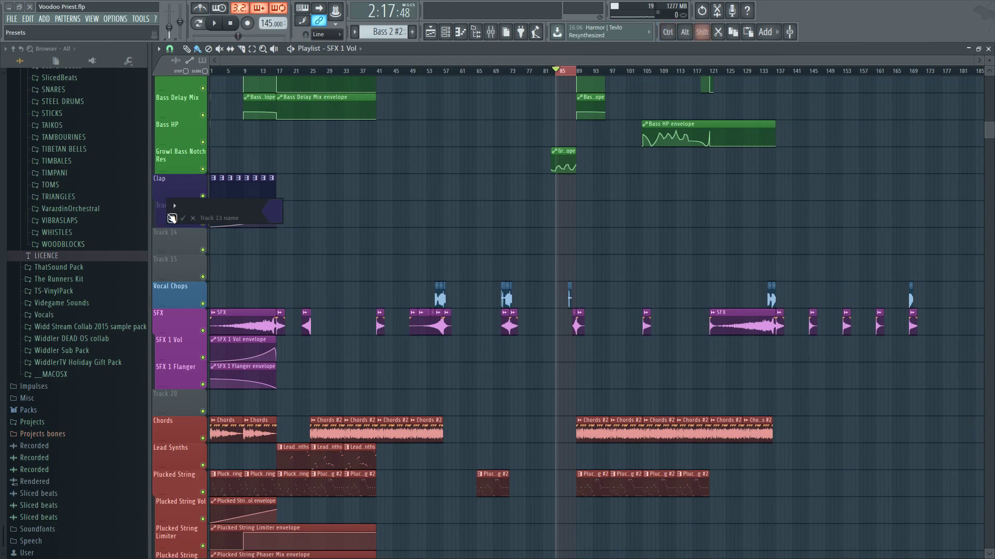
{"action": "type", "text": "Clap Vol"}
{"action": "key", "text": "Return"}
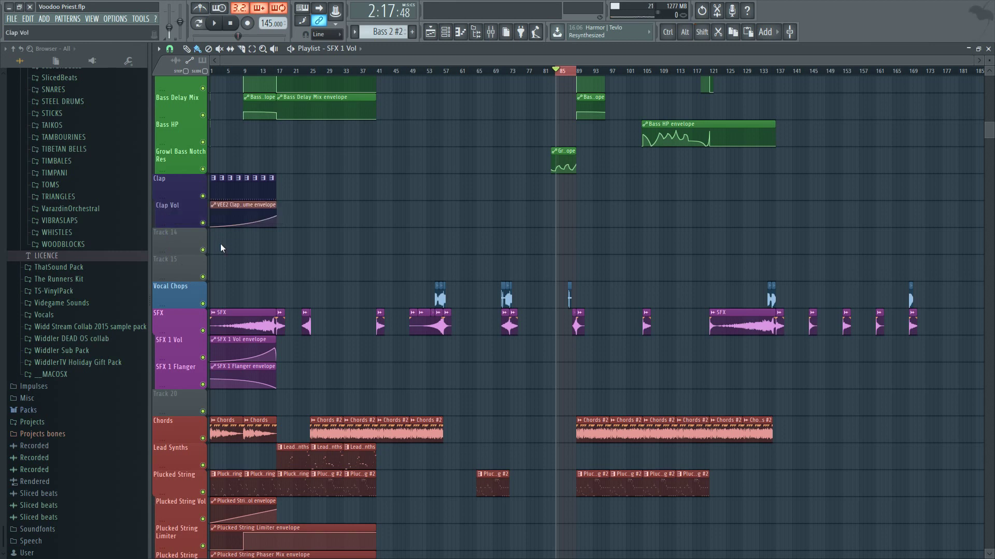
- Move the empty tracks between Clap Vol, Vocal Chops, SFX and Chords down below the instrument tracks, and save the project
{"action": "left_click_drag", "start_coordinate": [174, 238], "coordinate": [173, 539]}
{"action": "scroll", "coordinate": [174, 536], "scroll_direction": "up", "scroll_amount": 12}
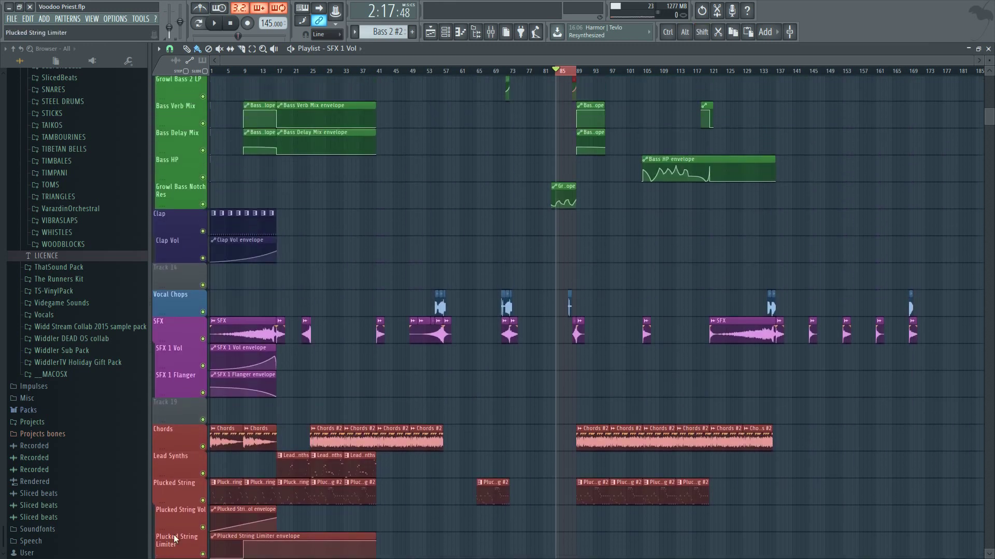
{"action": "scroll", "coordinate": [179, 528], "scroll_direction": "up", "scroll_amount": 1}
{"action": "scroll", "coordinate": [216, 454], "scroll_direction": "down", "scroll_amount": 1}
{"action": "left_click_drag", "start_coordinate": [176, 293], "coordinate": [176, 536]}
{"action": "left_click_drag", "start_coordinate": [185, 322], "coordinate": [186, 537]}
{"action": "scroll", "coordinate": [185, 536], "scroll_direction": "up", "scroll_amount": 10}
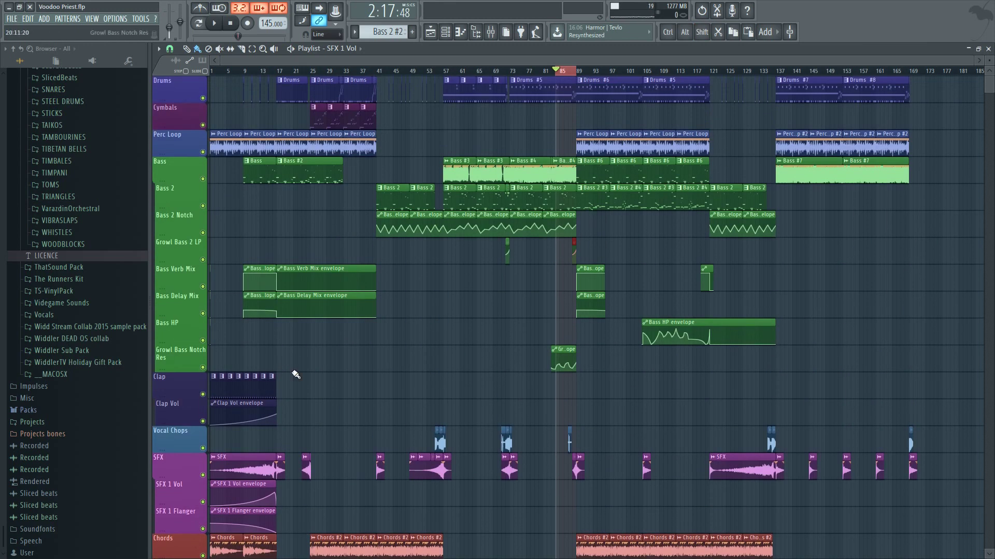
{"action": "key", "text": "ctrl+s"}
- Collapse the Bass, SFX and Plucked String track groups and clear the time selection near bar 85
{"action": "left_click", "coordinate": [154, 178]}
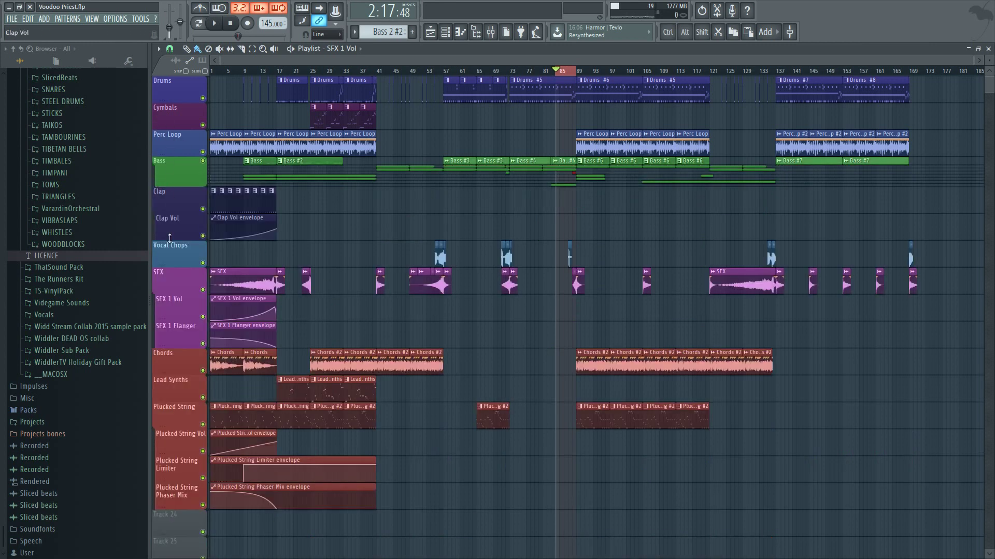
{"action": "left_click", "coordinate": [157, 306]}
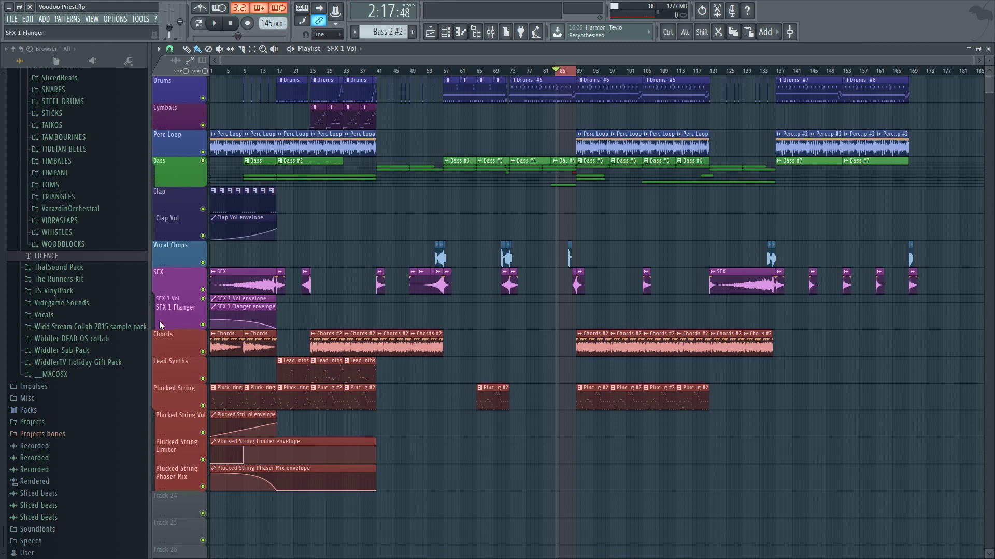
{"action": "left_click", "coordinate": [154, 286]}
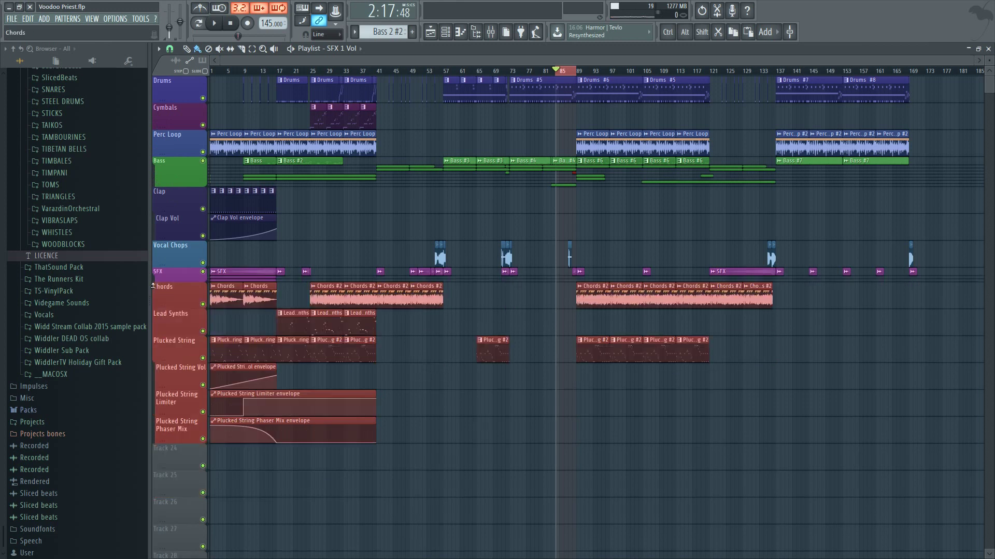
{"action": "left_click", "coordinate": [159, 359]}
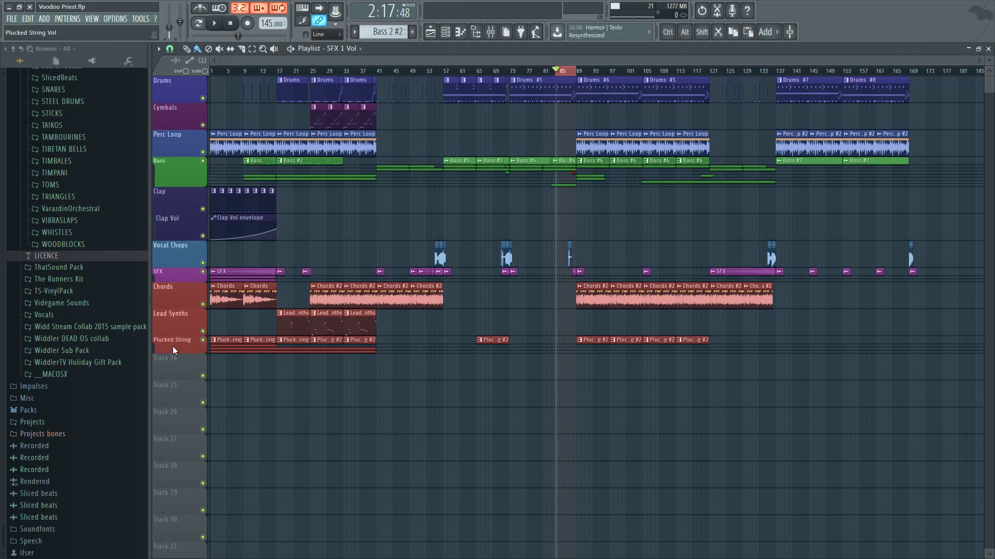
{"action": "key", "text": "ctrl+d"}
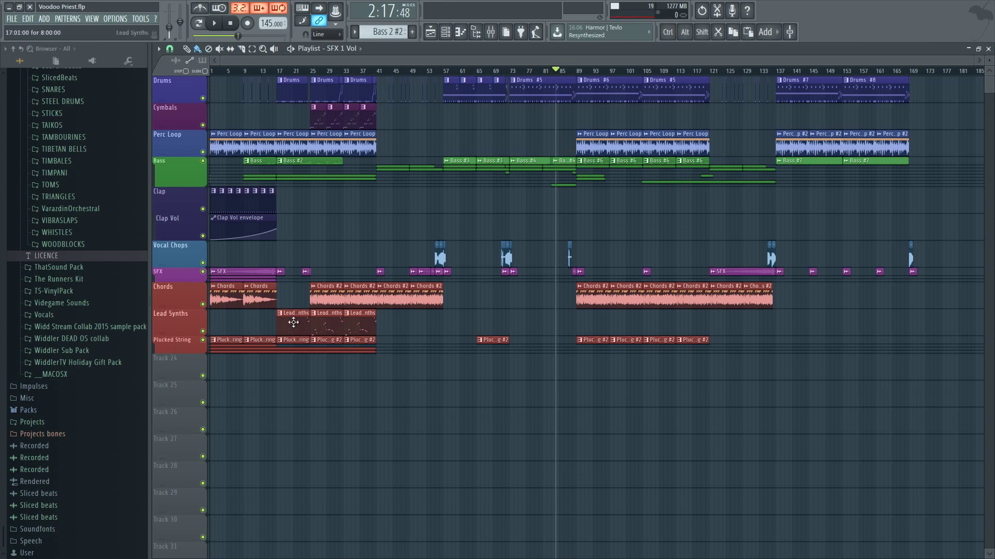
- Select the purple SFX channels in the Channel rack's Audio group and move them to the FX filter group
{"action": "key", "text": "F6"}
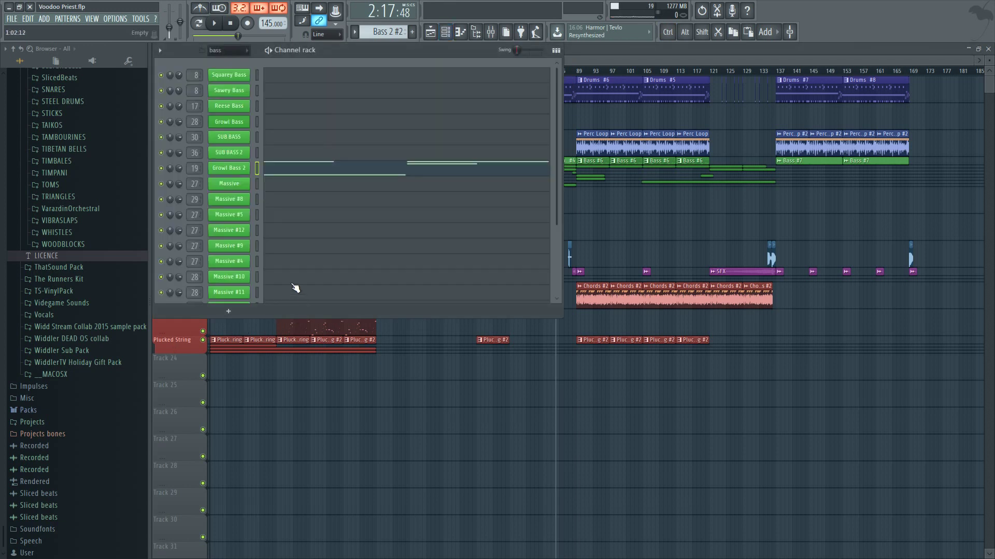
{"action": "scroll", "coordinate": [258, 79], "scroll_direction": "down", "scroll_amount": 1}
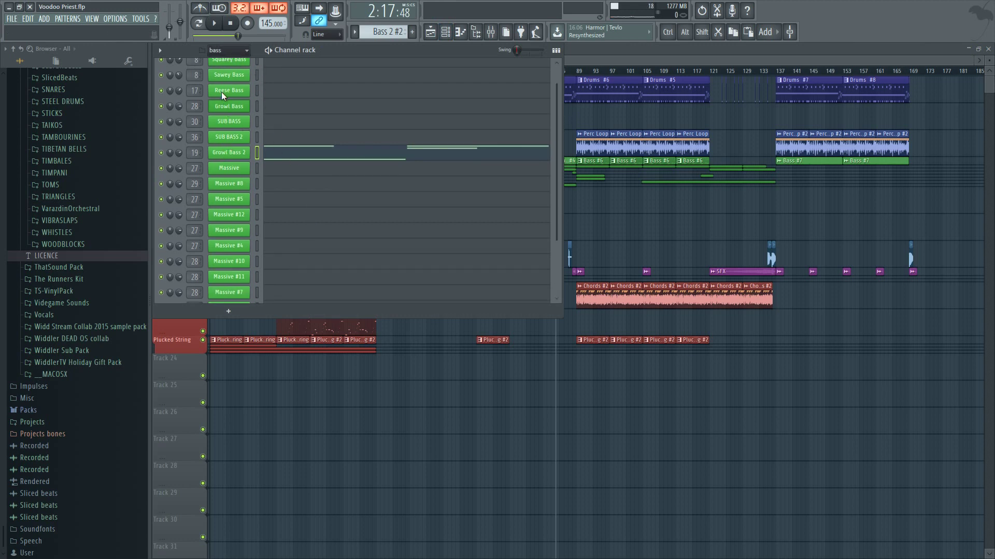
{"action": "key", "text": "Page_Down"}
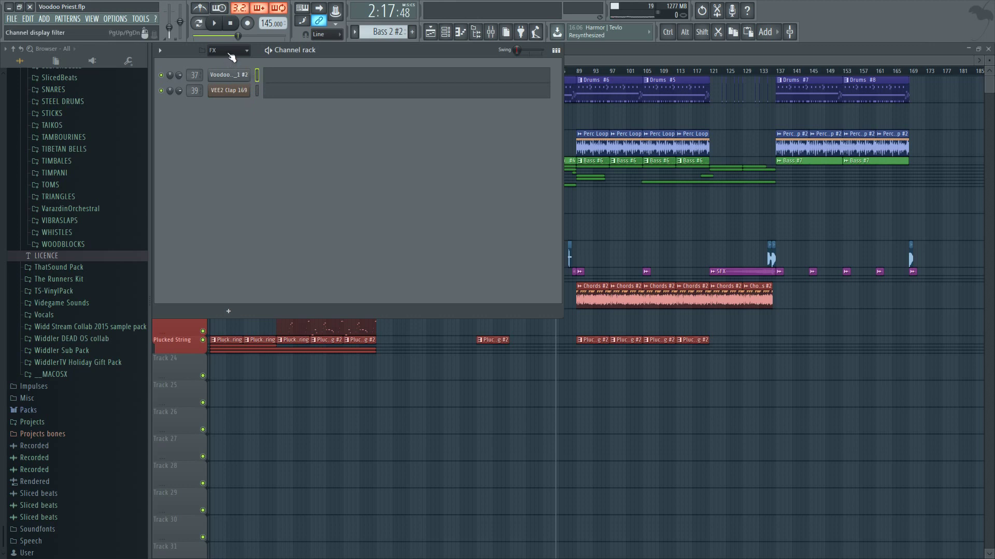
{"action": "left_click", "coordinate": [231, 80]}
{"action": "scroll", "coordinate": [250, 155], "scroll_direction": "down", "scroll_amount": 1}
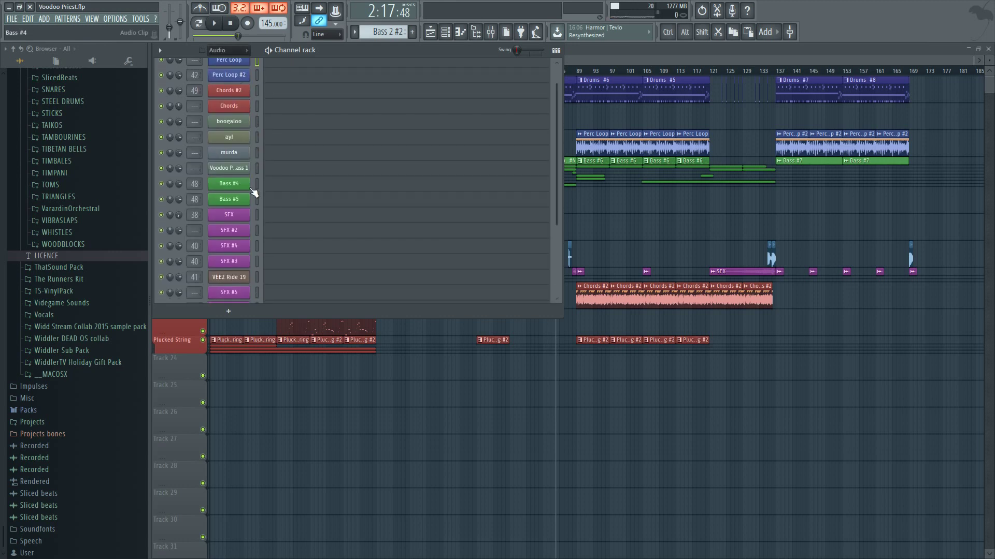
{"action": "mouse_move", "coordinate": [257, 219]}
{"action": "left_mouse_down"}
{"action": "mouse_move", "coordinate": [259, 296]}
{"action": "mouse_move", "coordinate": [265, 278]}
{"action": "mouse_move", "coordinate": [253, 295]}
{"action": "mouse_move", "coordinate": [256, 277]}
{"action": "left_mouse_up"}
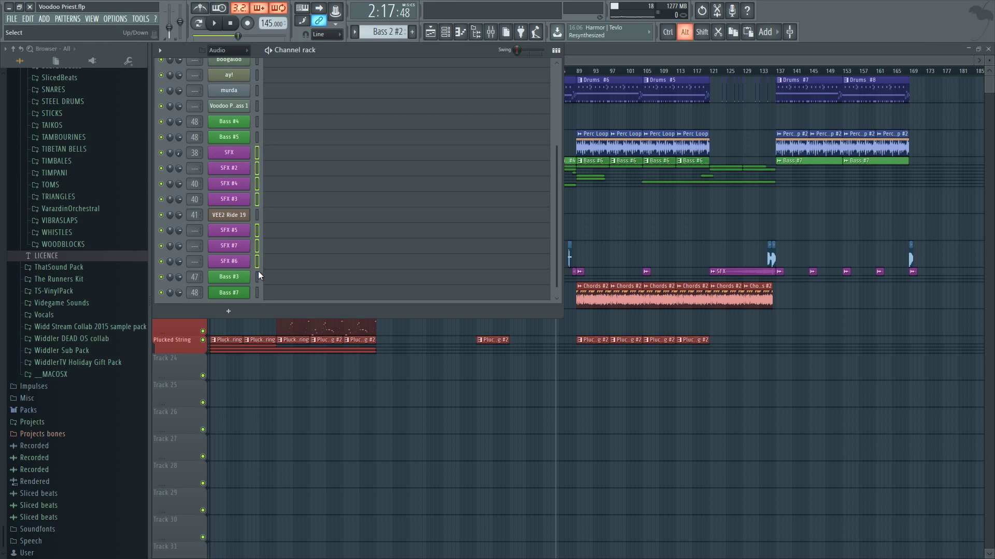
{"action": "key", "text": "alt+g"}
{"action": "type", "text": "FX"}
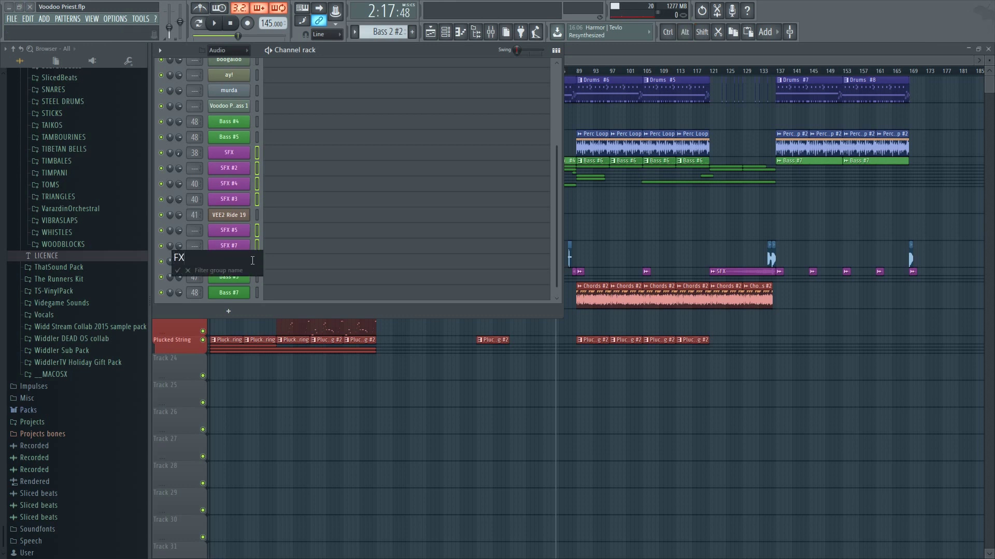
{"action": "key", "text": "Return"}
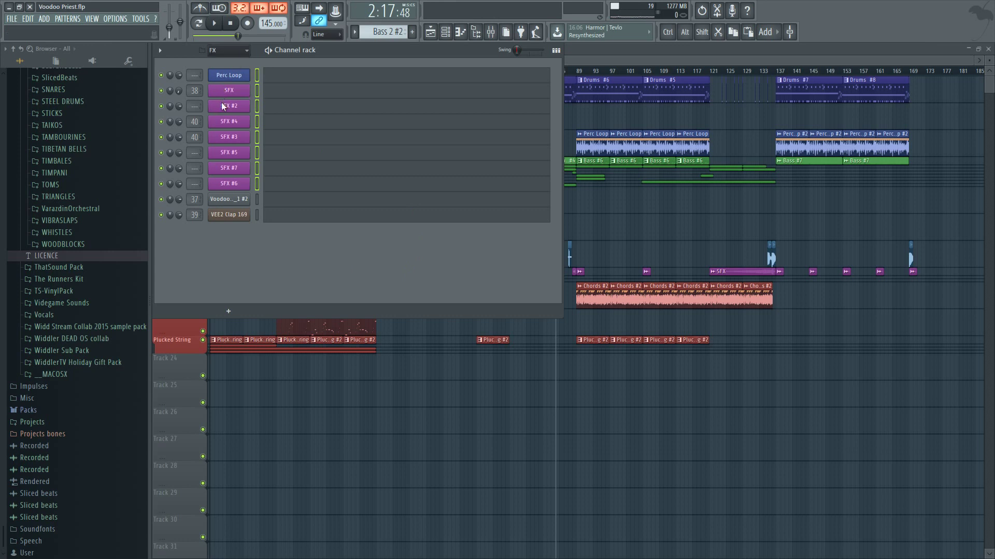
- Rename the DSK World StringZ channel in the Ins group as Plucked String and colour it red
{"action": "key", "text": "Page_Down"}
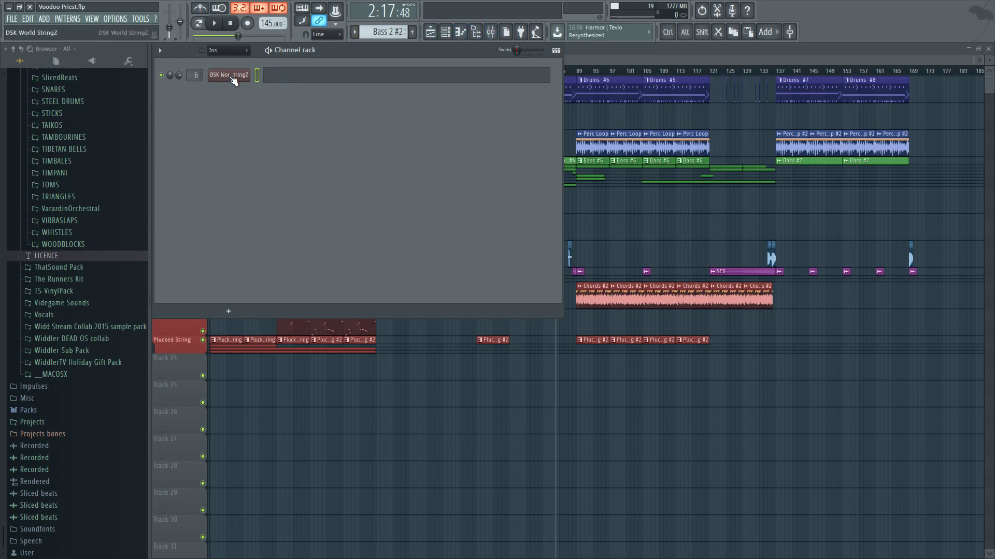
{"action": "left_click", "coordinate": [233, 80], "text": "shift"}
{"action": "type", "text": "Pluck"}
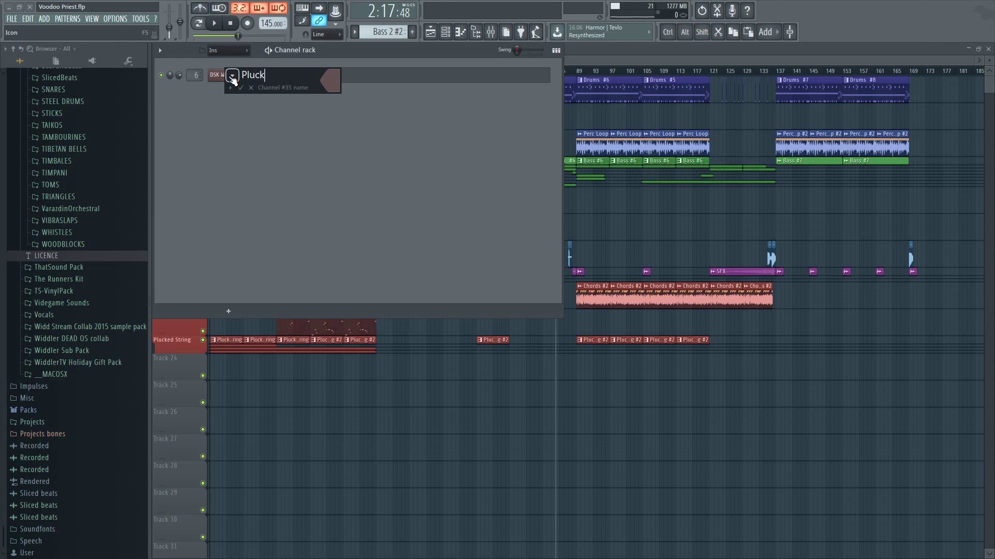
{"action": "type", "text": "ed Stig"}
{"action": "left_click", "coordinate": [331, 83]}
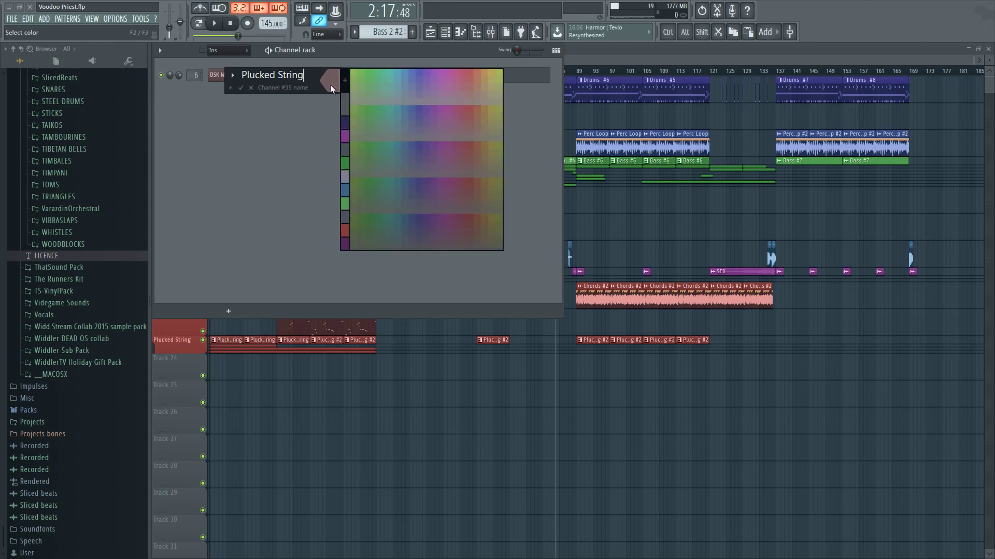
{"action": "left_click", "coordinate": [467, 109]}
{"action": "key", "text": "Return"}
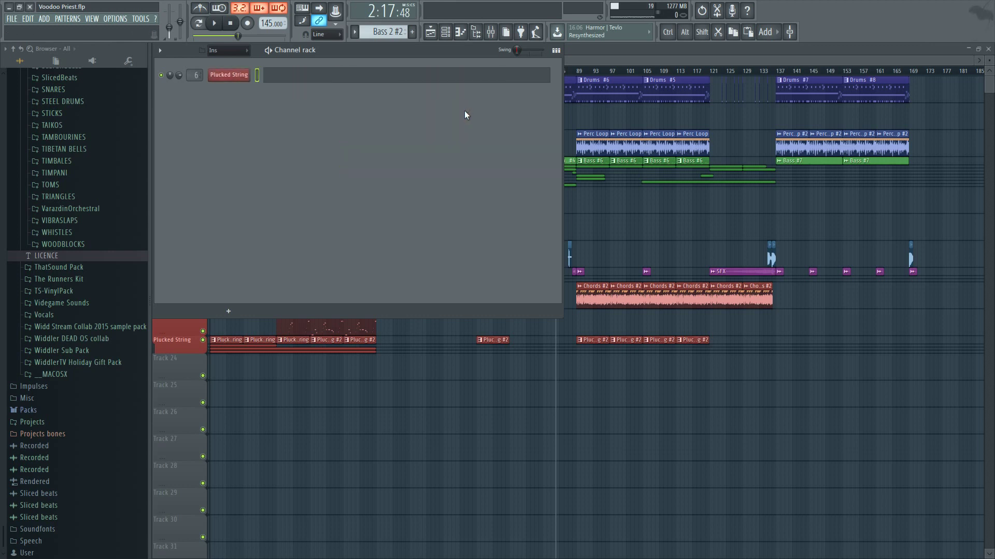
- Move the Chords and Chords #2 channels from the Audio group to the Ins filter group
{"action": "scroll", "coordinate": [221, 53], "scroll_direction": "up", "scroll_amount": 2}
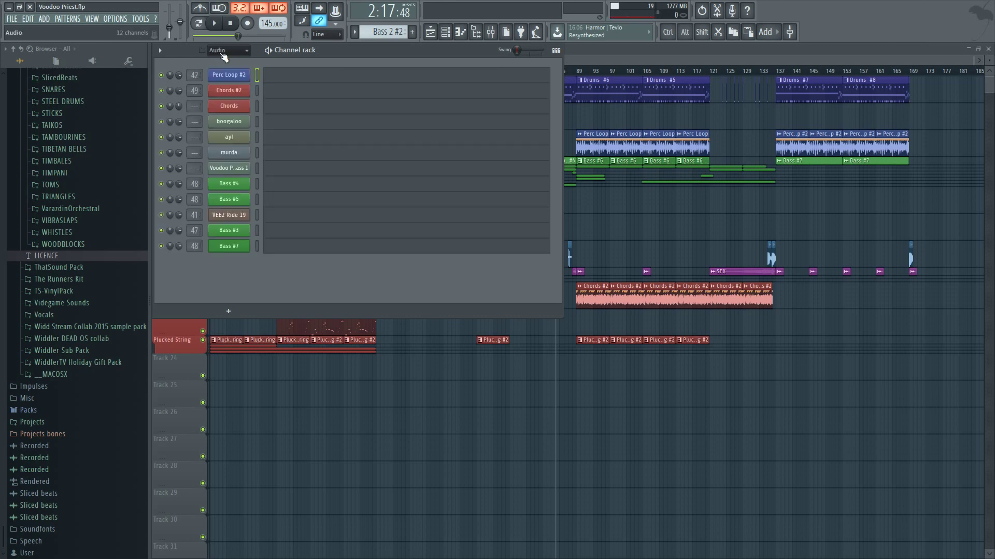
{"action": "left_click", "coordinate": [256, 90]}
{"action": "left_click", "coordinate": [257, 106], "text": "shift"}
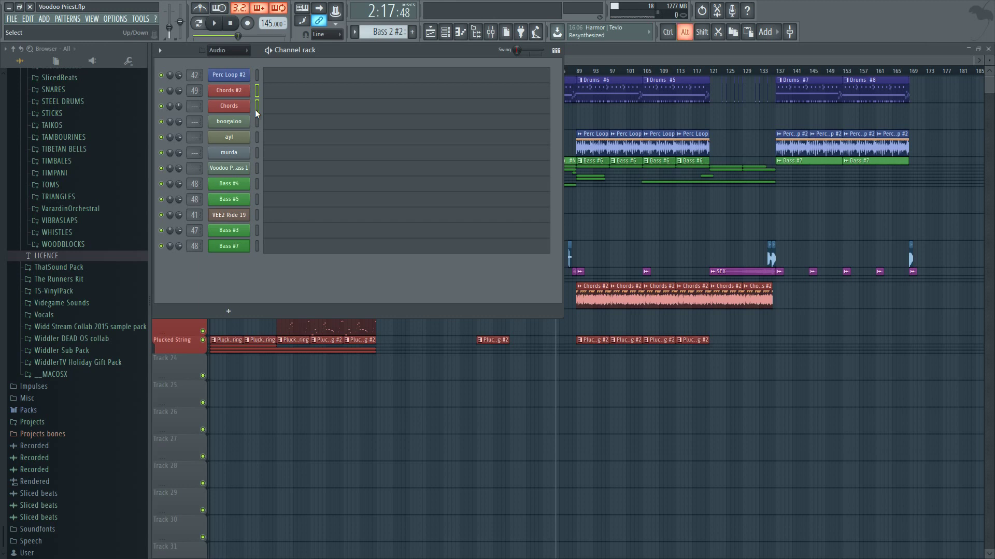
{"action": "key", "text": "alt+g"}
{"action": "type", "text": "Ins"}
{"action": "key", "text": "Return"}
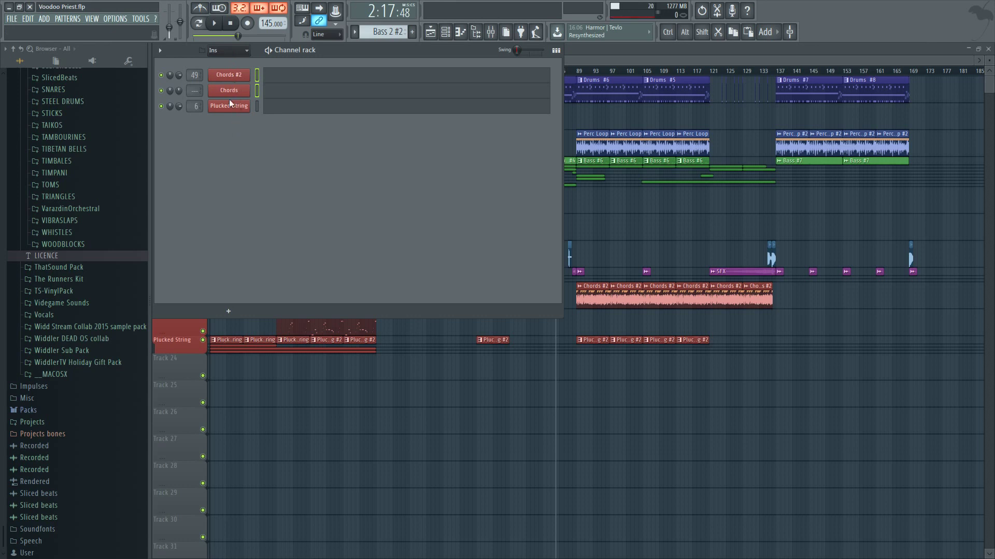
- Show all channels and assign Saw Lead and Saw Lead 2 to the Ins filter group
{"action": "left_click", "coordinate": [228, 51]}
{"action": "left_click", "coordinate": [231, 61]}
{"action": "scroll", "coordinate": [257, 207], "scroll_direction": "down", "scroll_amount": 1}
{"action": "scroll", "coordinate": [256, 207], "scroll_direction": "down", "scroll_amount": 8}
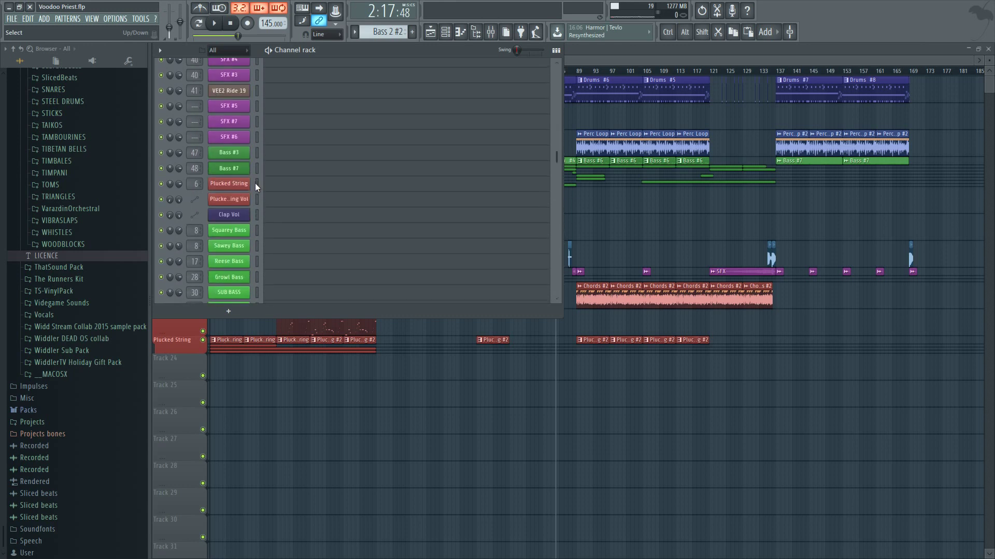
{"action": "scroll", "coordinate": [257, 200], "scroll_direction": "down", "scroll_amount": 5}
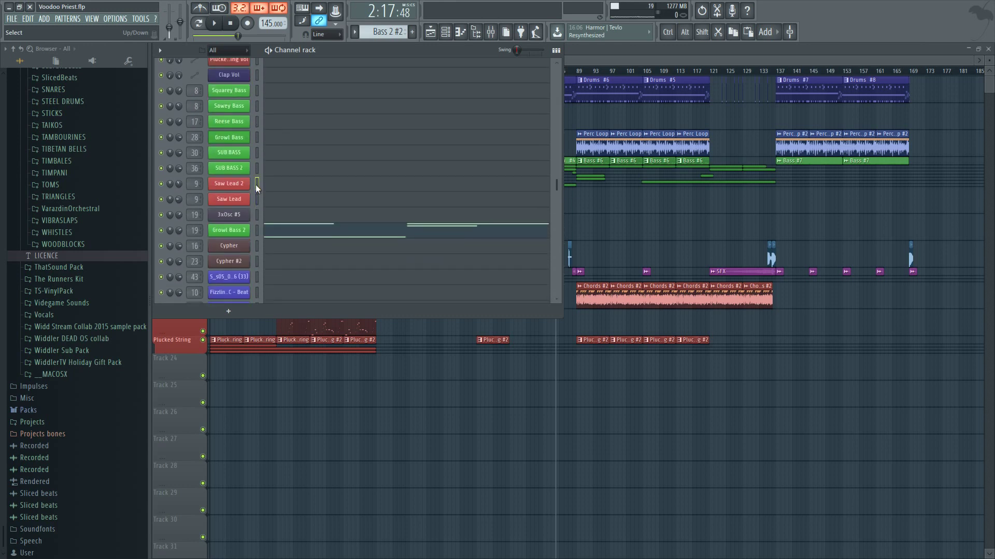
{"action": "left_click_drag", "start_coordinate": [257, 186], "coordinate": [257, 196]}
{"action": "key", "text": "alt+g"}
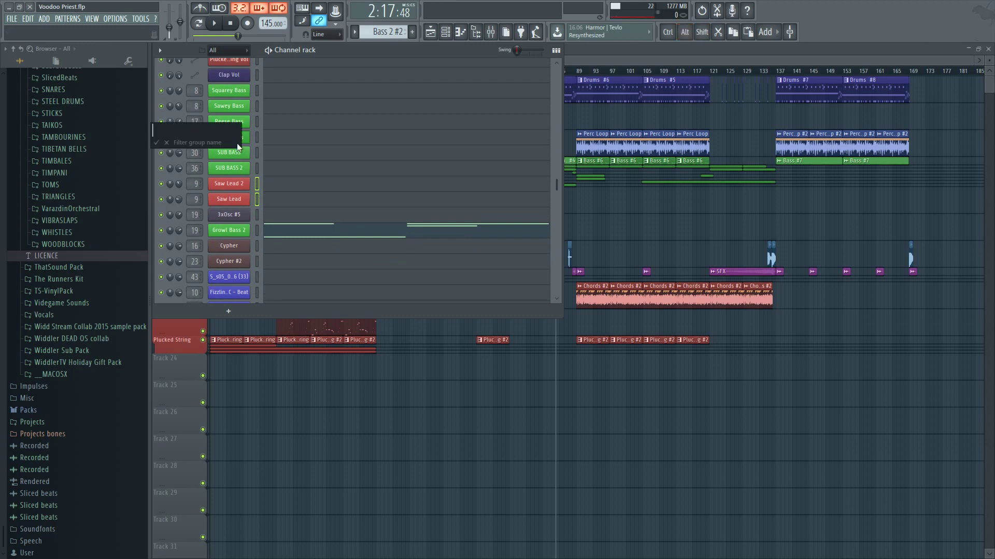
{"action": "type", "text": "Ins"}
{"action": "key", "text": "Return"}
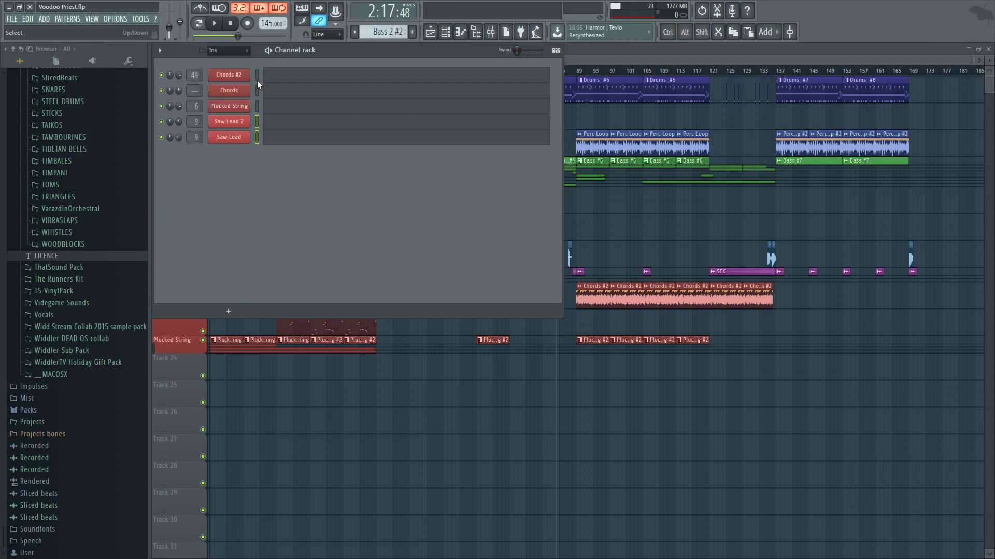
- Move the 3xOsc #5, Cypher and Cypher #2 channels from the synth group to the Ins filter group
{"action": "left_click", "coordinate": [238, 141]}
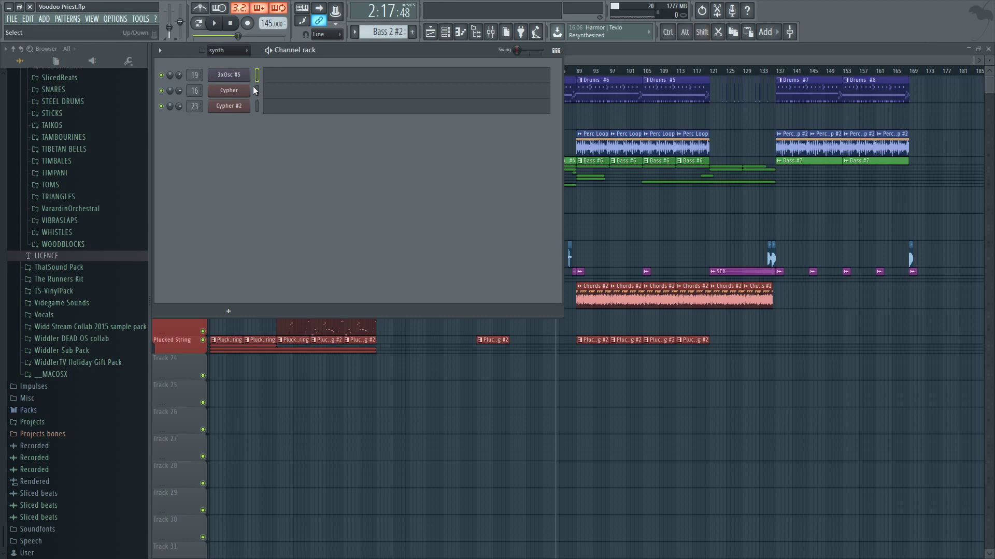
{"action": "key", "text": "shift"}
{"action": "left_click", "coordinate": [256, 90], "text": "shift"}
{"action": "left_click", "coordinate": [258, 107], "text": "shift"}
{"action": "key", "text": "alt"}
{"action": "key", "text": "alt+g"}
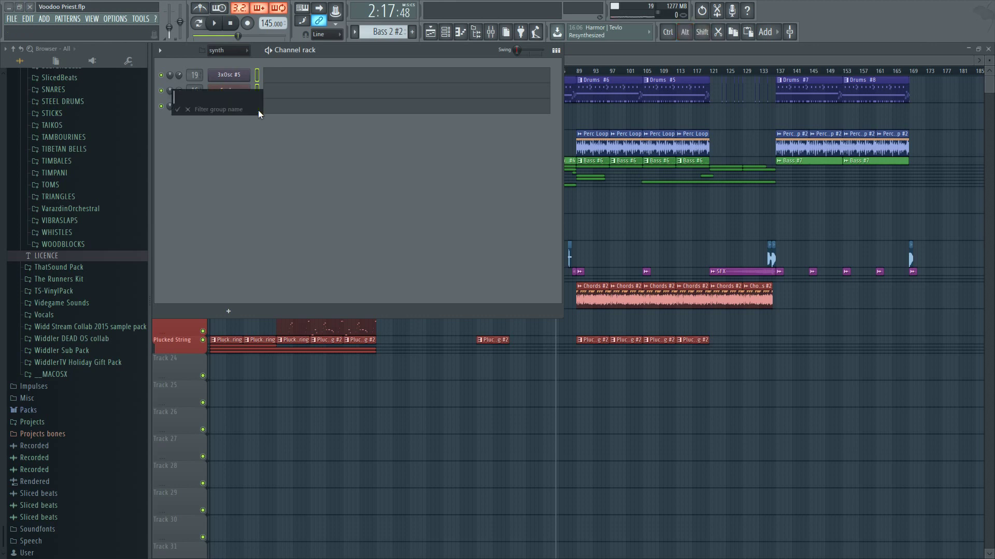
{"action": "key", "text": "shift"}
{"action": "type", "text": "Ins"}
{"action": "key", "text": "Return"}
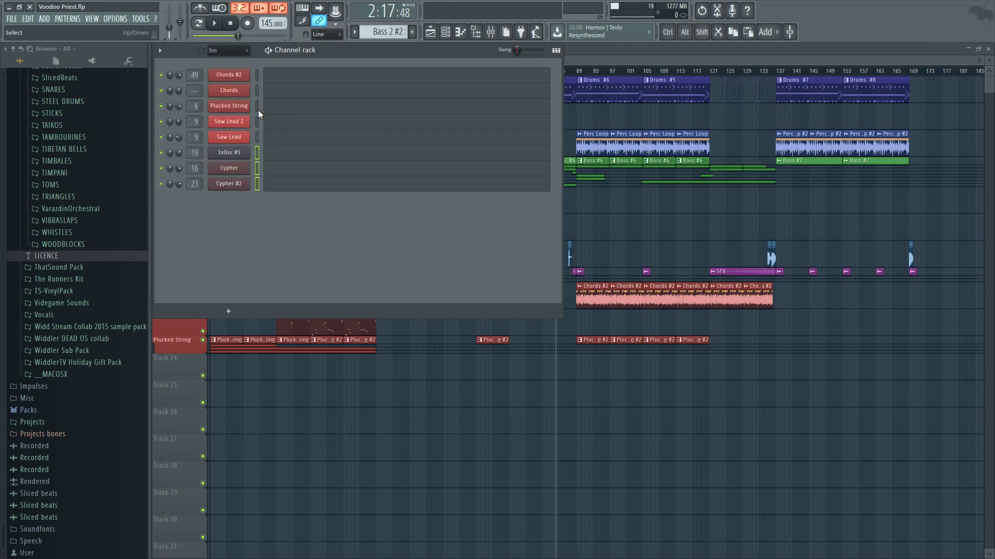
- Select all channels in the Ins filter group and colour them red
{"action": "double_click", "coordinate": [259, 122]}
{"action": "key", "text": "alt+g"}
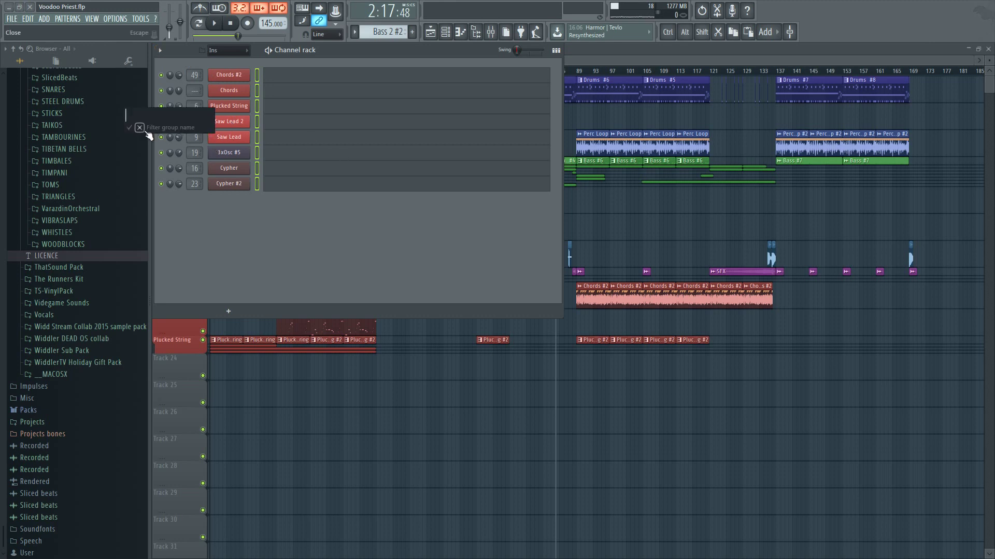
{"action": "left_click", "coordinate": [139, 128]}
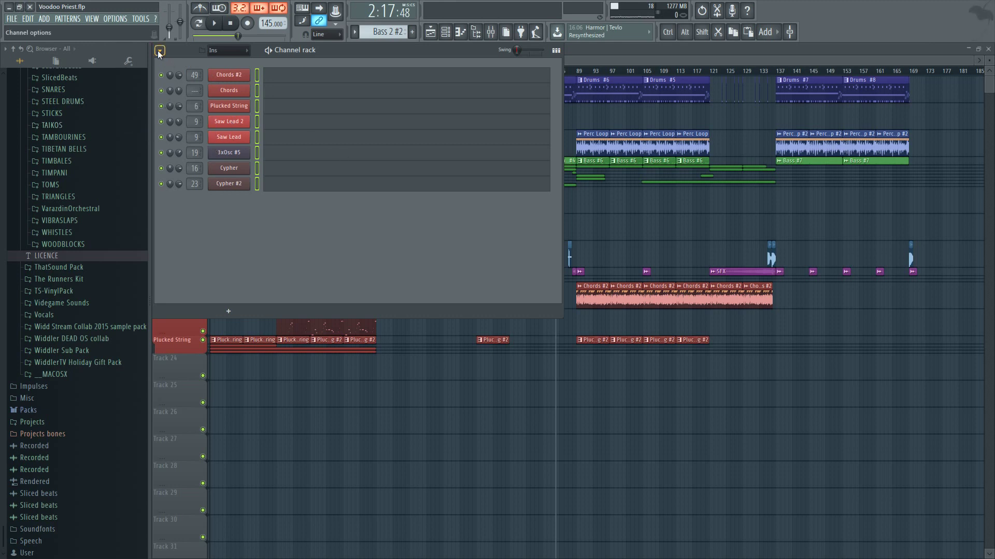
{"action": "left_click", "coordinate": [290, 138]}
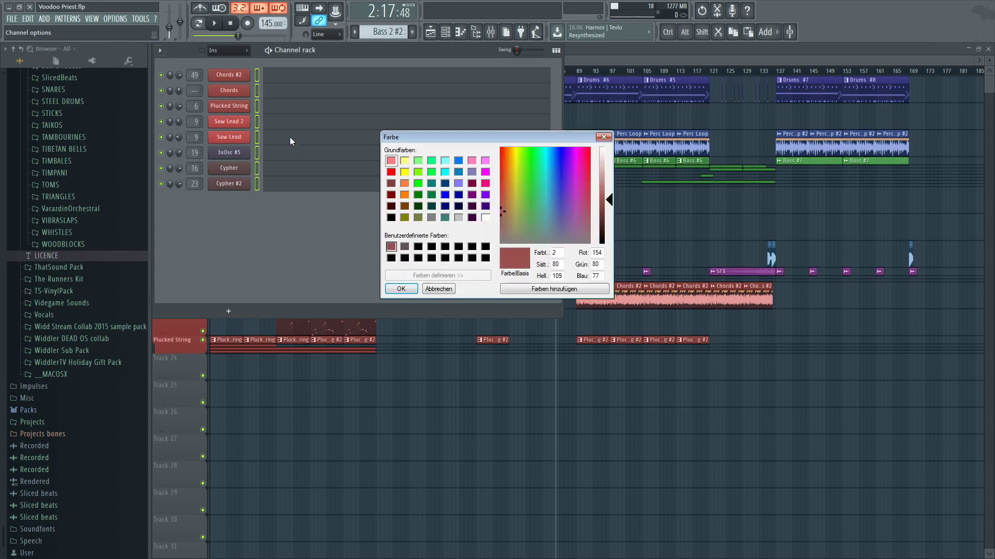
{"action": "left_click", "coordinate": [392, 172]}
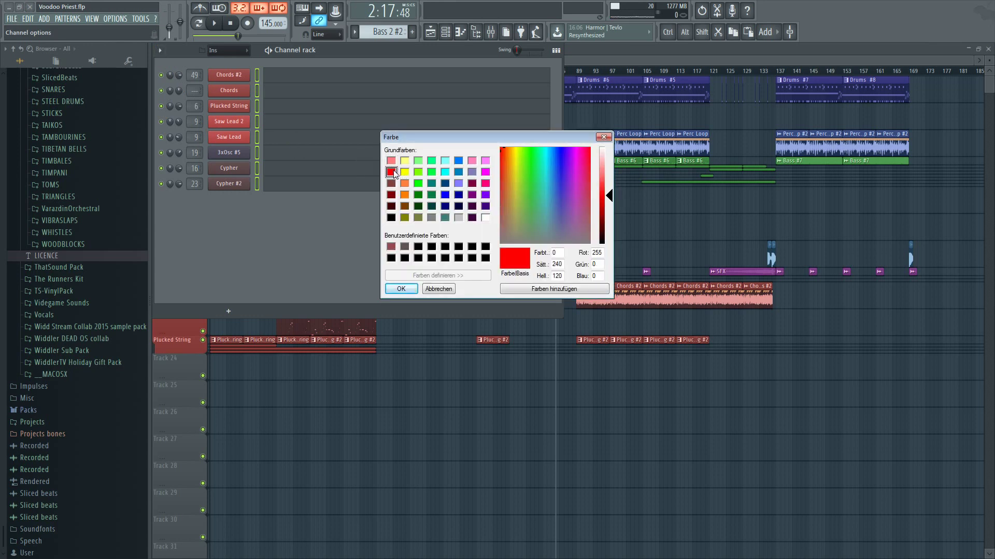
{"action": "left_click", "coordinate": [401, 289]}
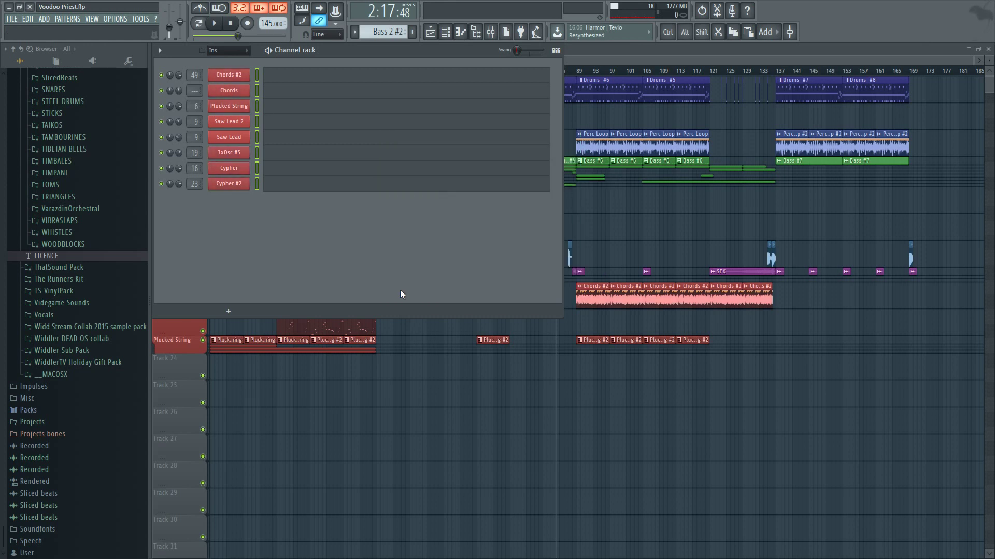
{"action": "left_click", "coordinate": [607, 57]}
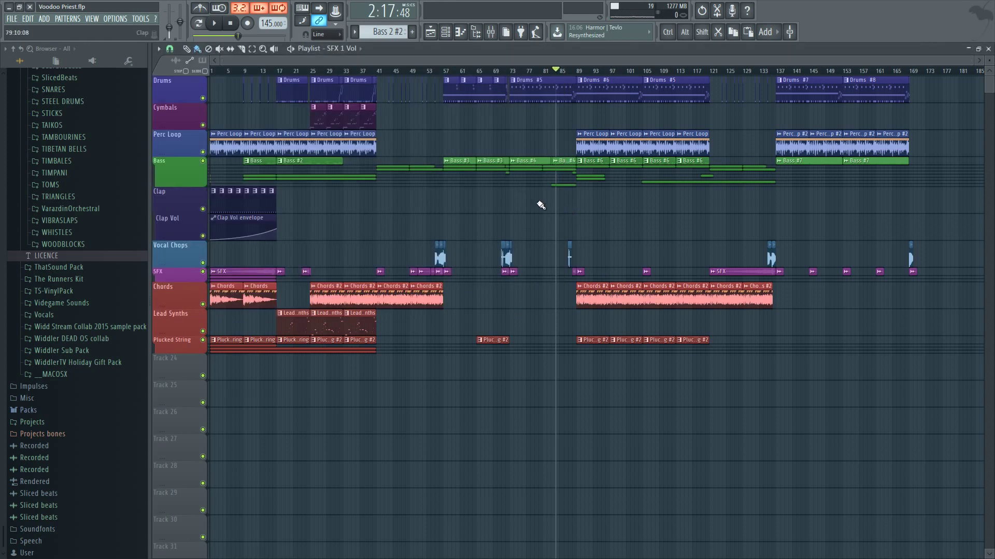
- Move the mixer window up over the playlist and select the Bass insert to look at its routing
{"action": "left_click", "coordinate": [490, 32]}
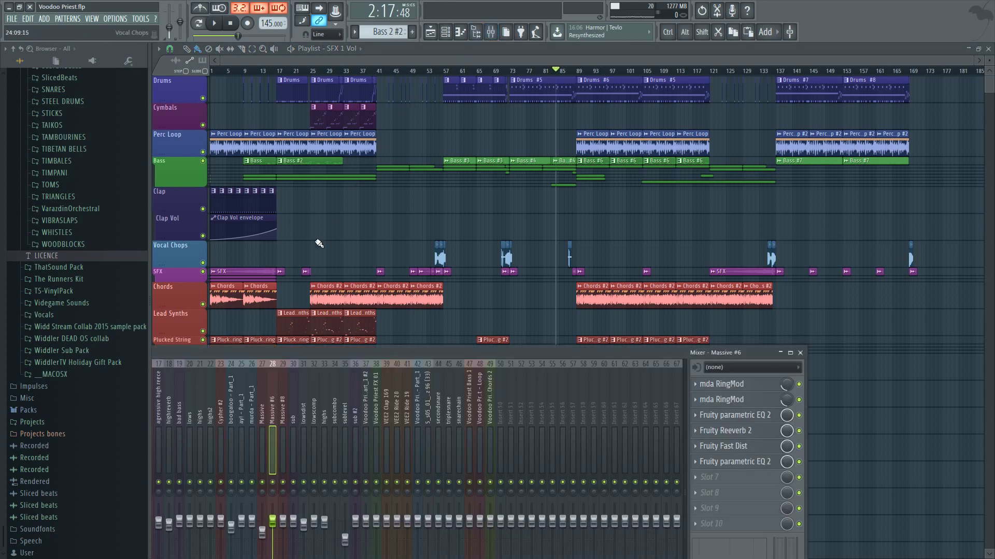
{"action": "left_click_drag", "start_coordinate": [188, 354], "coordinate": [500, 103]}
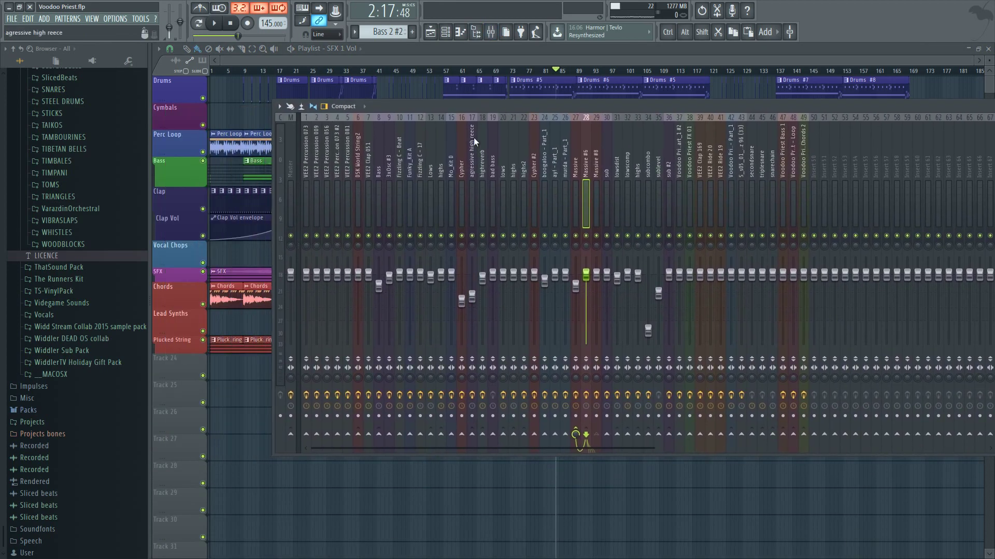
{"action": "left_click", "coordinate": [377, 206]}
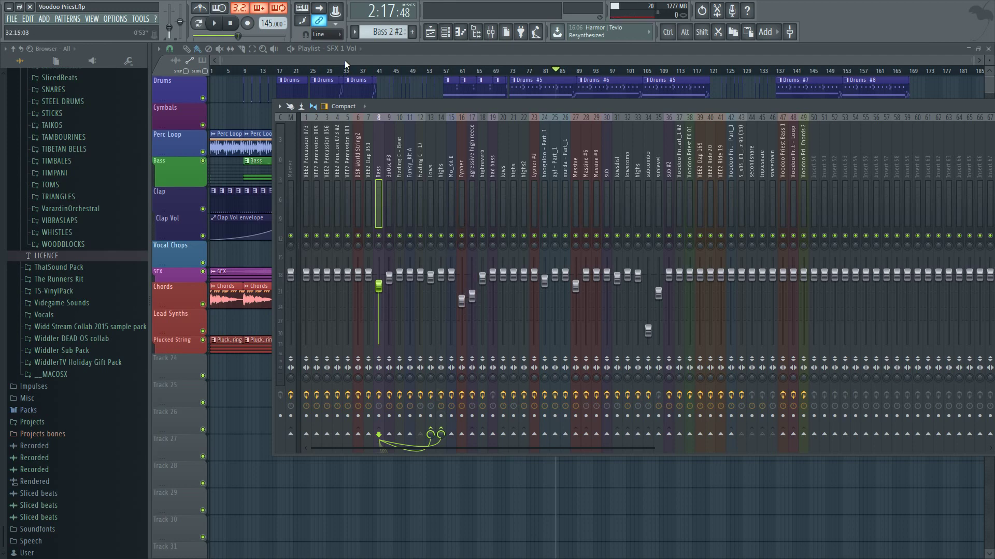
{"action": "key", "text": "F9"}
- Show all channels in the Channel rack and look through the whole list for channels still unsorted or uncoloured
{"action": "key", "text": "F6"}
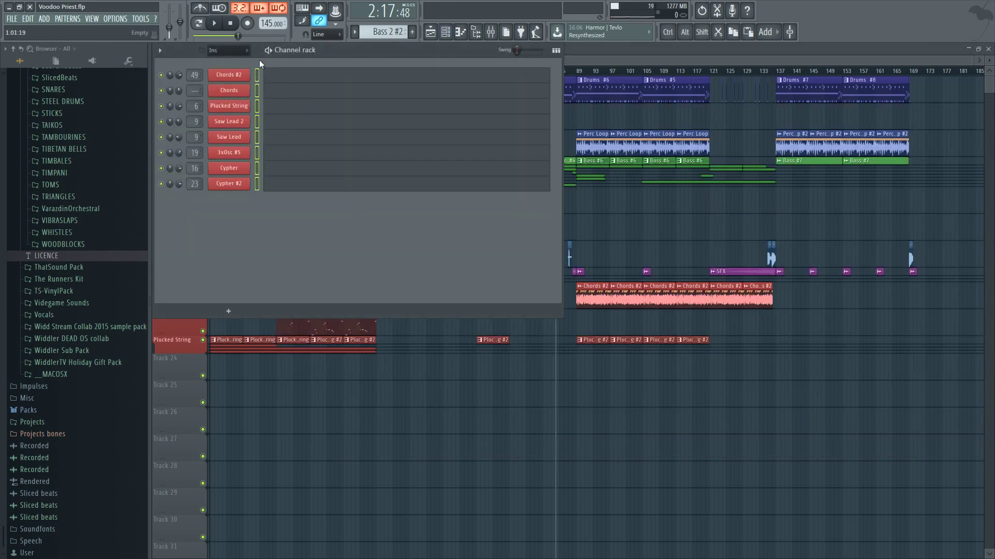
{"action": "left_click", "coordinate": [219, 53]}
{"action": "left_click", "coordinate": [219, 64]}
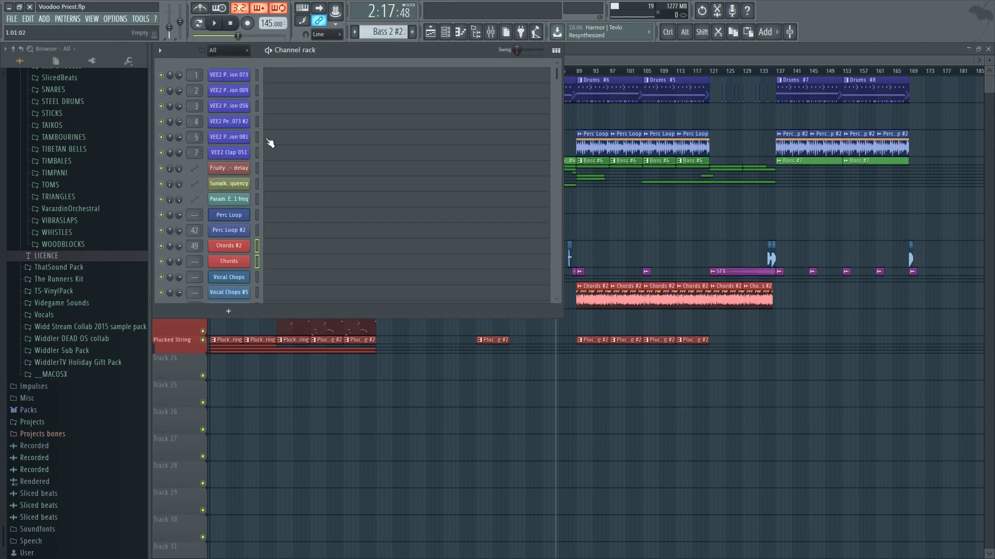
{"action": "scroll", "coordinate": [246, 164], "scroll_direction": "down", "scroll_amount": 4}
{"action": "scroll", "coordinate": [245, 163], "scroll_direction": "down", "scroll_amount": 15}
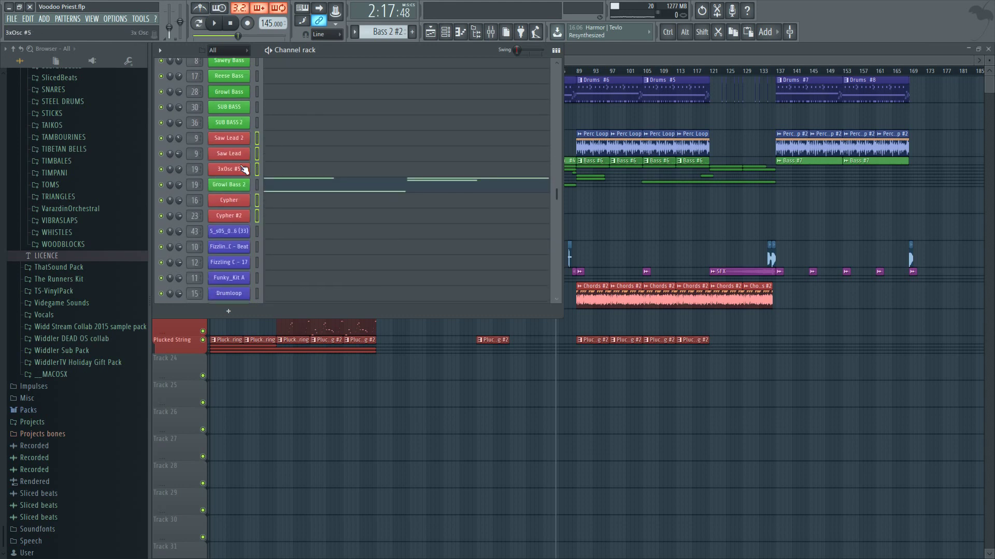
{"action": "scroll", "coordinate": [240, 168], "scroll_direction": "up", "scroll_amount": 15}
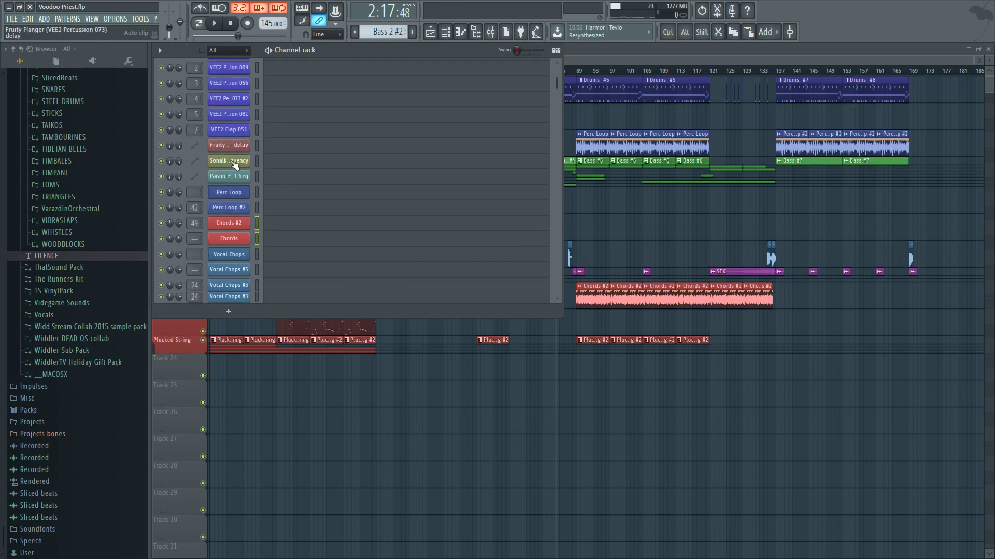
{"action": "scroll", "coordinate": [234, 168], "scroll_direction": "down", "scroll_amount": 15}
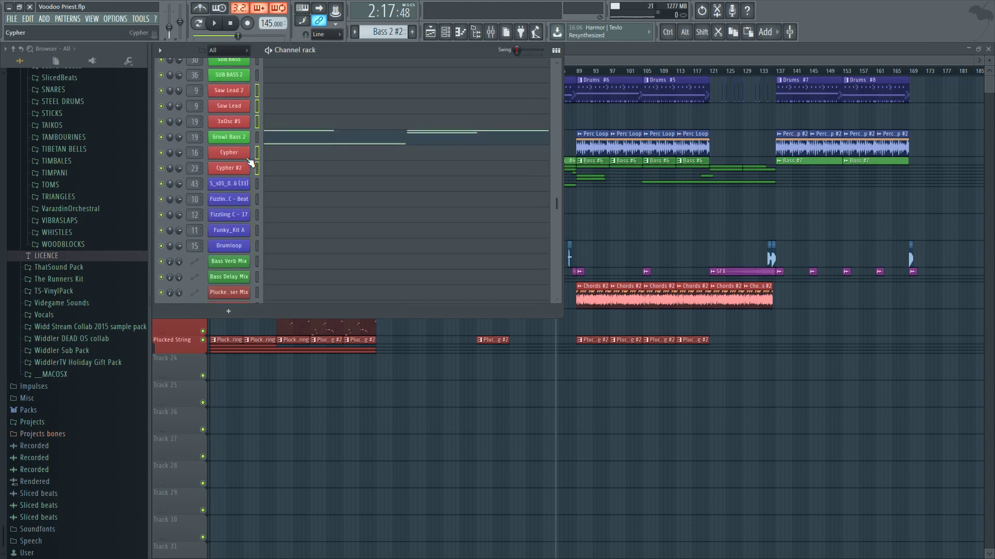
{"action": "scroll", "coordinate": [250, 162], "scroll_direction": "down", "scroll_amount": 10}
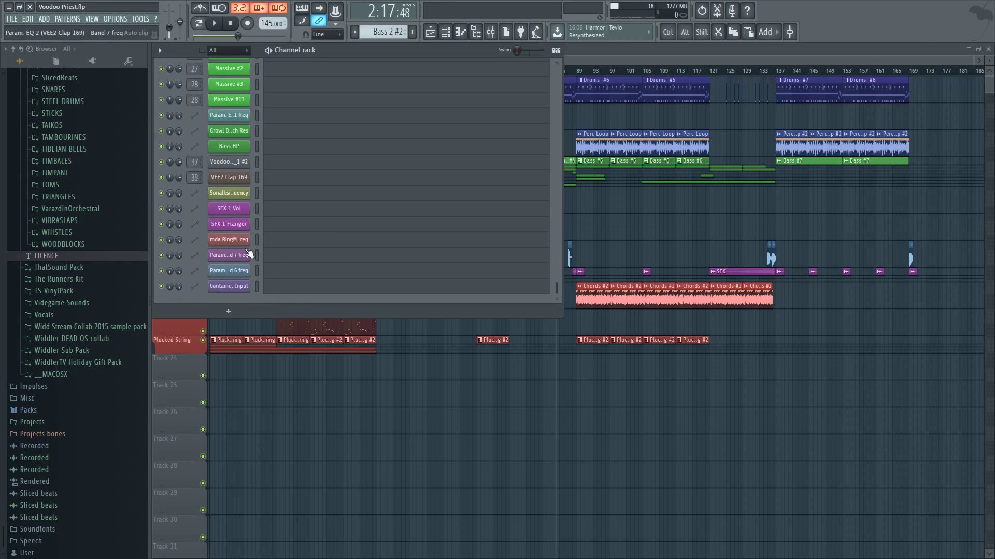
- Open the Voodoo Priest Dub Bass 1 cut - Part_1 #2 channel and audition its sample
{"action": "left_click", "coordinate": [250, 164]}
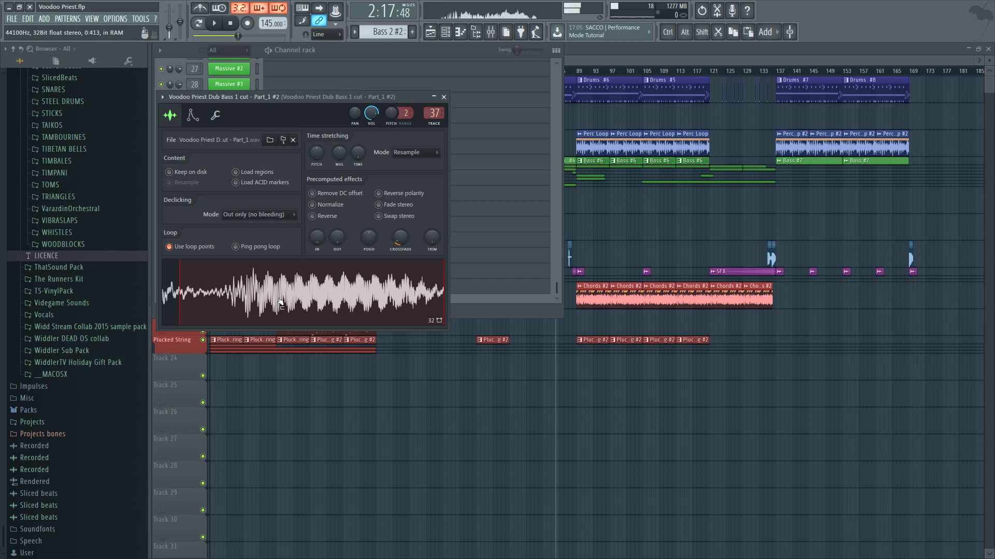
{"action": "left_click", "coordinate": [444, 96]}
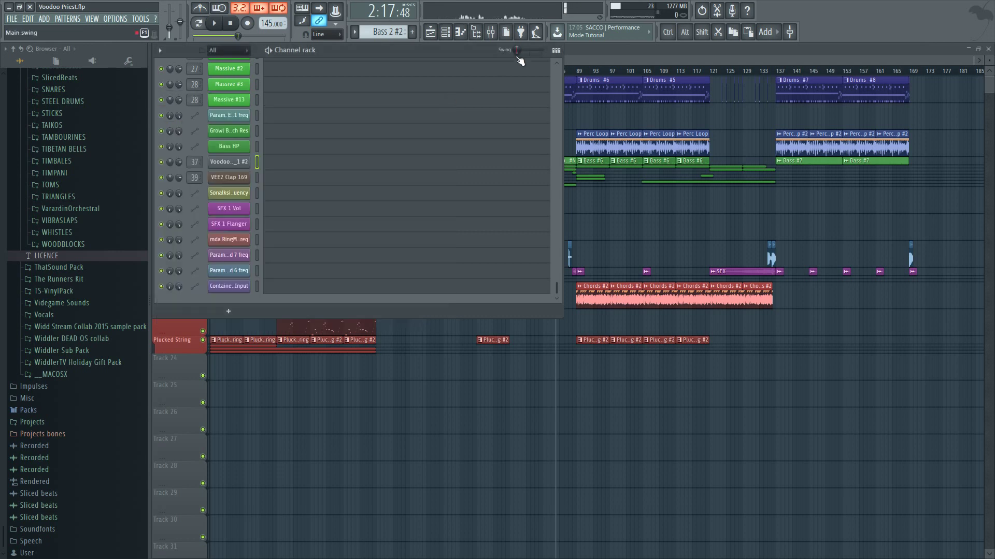
{"action": "left_click", "coordinate": [607, 57]}
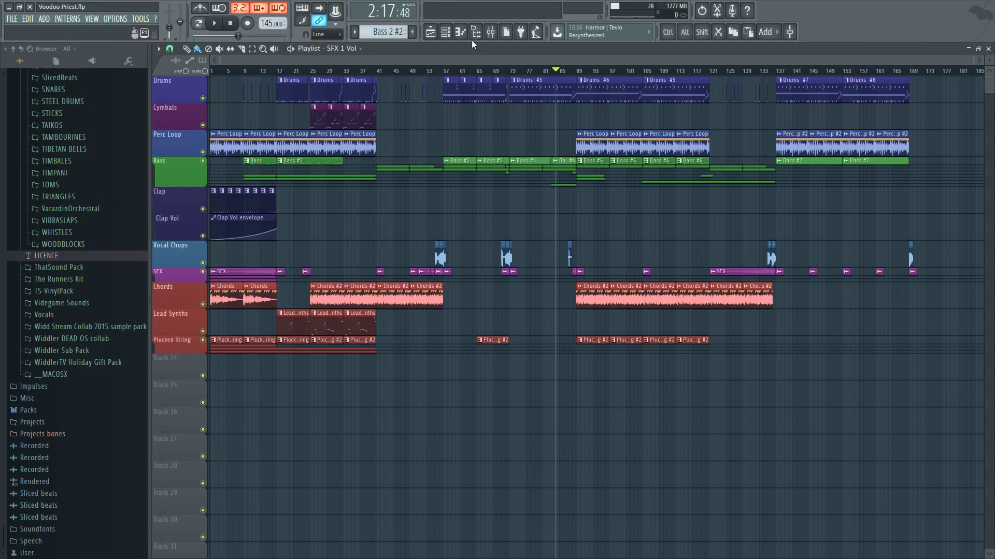
- Go through the mixer inserts from the VEE2 percussion tracks to the loop track, checking their routing
{"action": "left_click", "coordinate": [490, 31]}
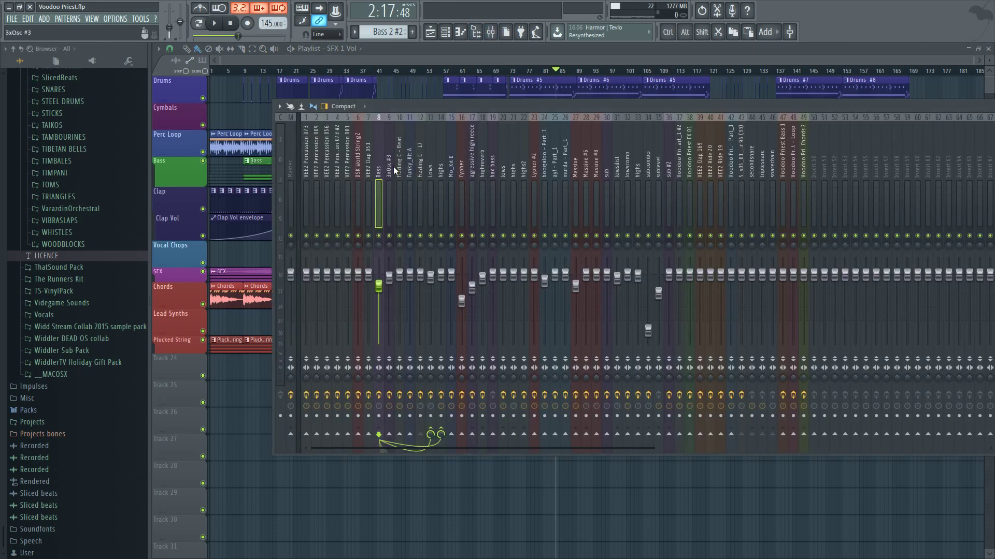
{"action": "left_click", "coordinate": [310, 191]}
{"action": "left_click", "coordinate": [326, 194]}
{"action": "left_click", "coordinate": [350, 194]}
{"action": "left_click", "coordinate": [369, 193]}
{"action": "left_click_drag", "start_coordinate": [391, 193], "coordinate": [789, 185]}
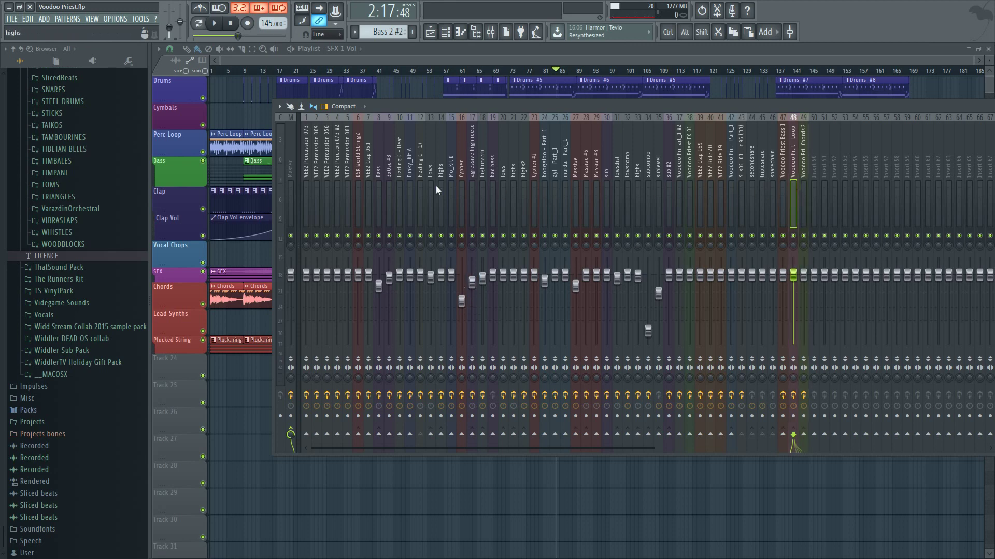
- Save the project and examine the Fruity parametric EQ 2 on the VEE2 Percussion 073 insert
{"action": "left_click", "coordinate": [308, 201]}
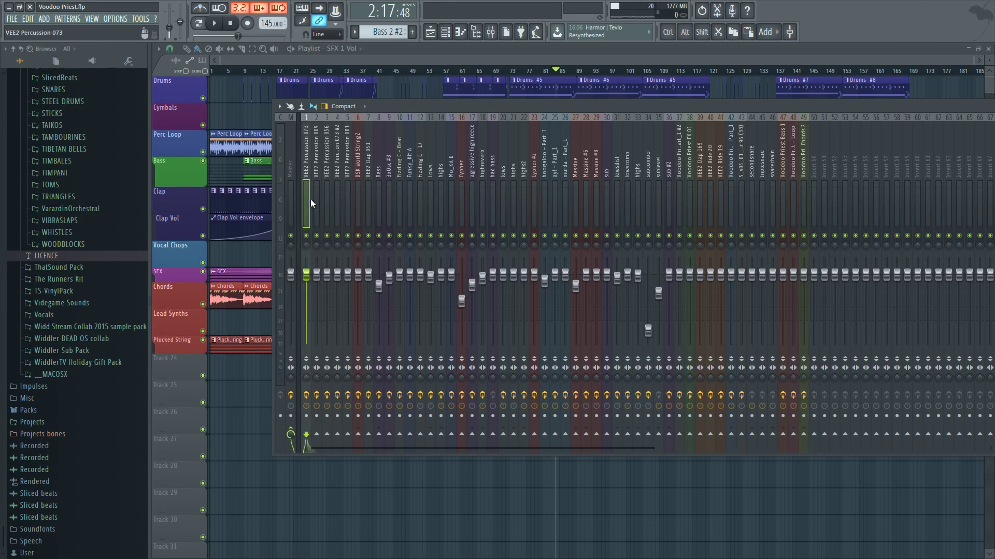
{"action": "key", "text": "ctrl+s"}
{"action": "left_click_drag", "start_coordinate": [610, 106], "coordinate": [477, 96]}
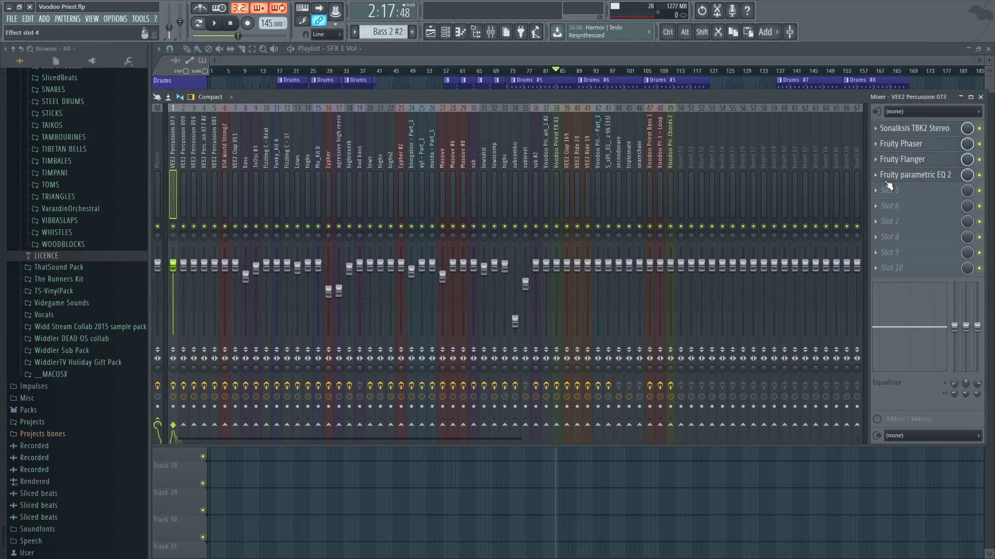
{"action": "left_click", "coordinate": [930, 179]}
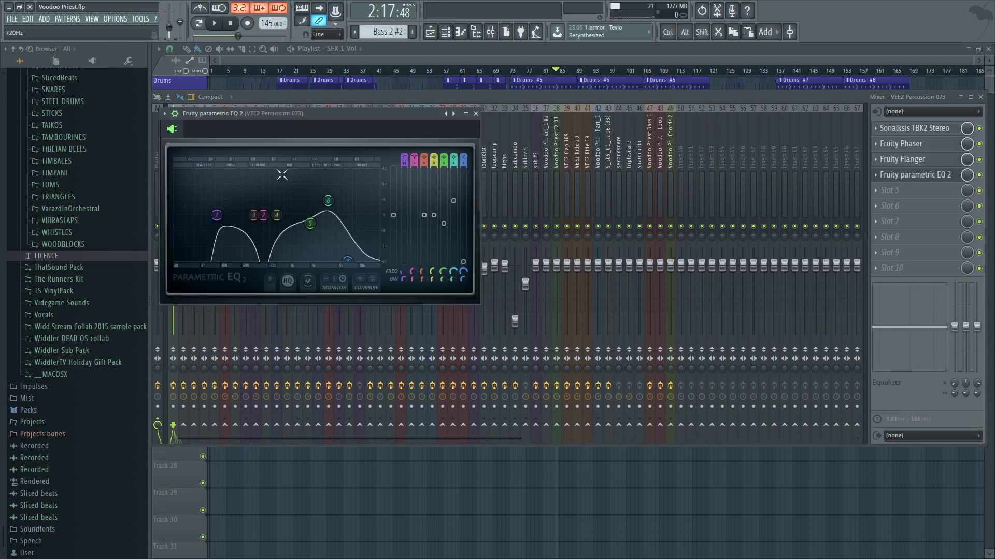
{"action": "left_click", "coordinate": [174, 113]}
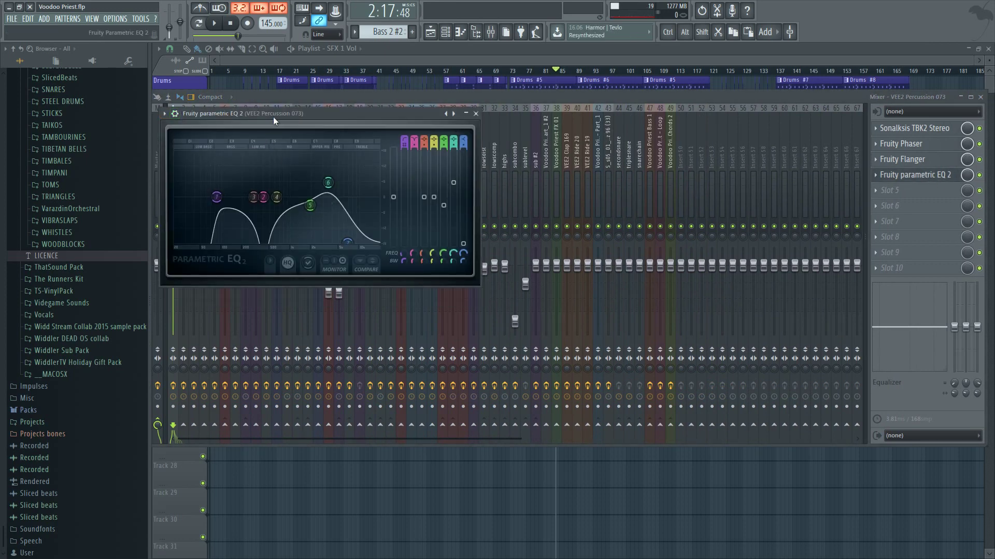
{"action": "left_click_drag", "start_coordinate": [273, 117], "coordinate": [502, 118]}
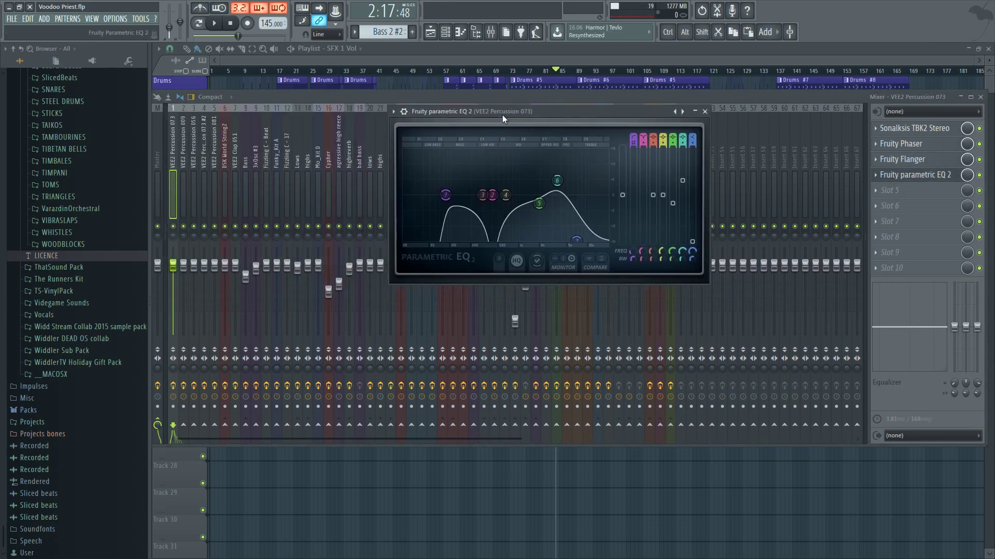
- Check the effect chains of the VEE2 percussion and clap inserts one by one
{"action": "left_click", "coordinate": [176, 150]}
{"action": "left_click", "coordinate": [182, 148]}
{"action": "left_click", "coordinate": [206, 149]}
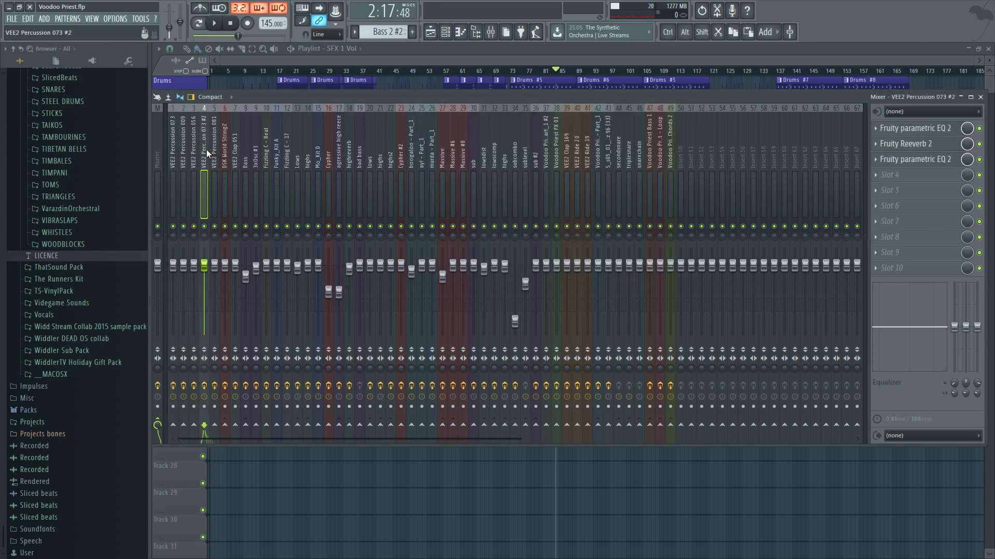
{"action": "left_click", "coordinate": [214, 151]}
{"action": "left_click", "coordinate": [235, 145]}
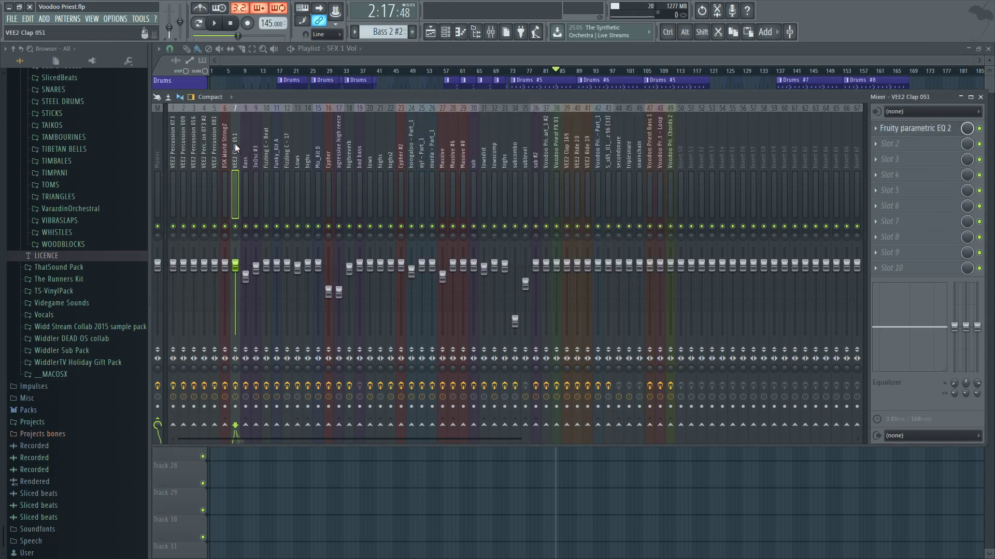
- Examine the Fruity parametric EQ 2 on the Fizzling C - Beat insert and close it
{"action": "left_click", "coordinate": [264, 148]}
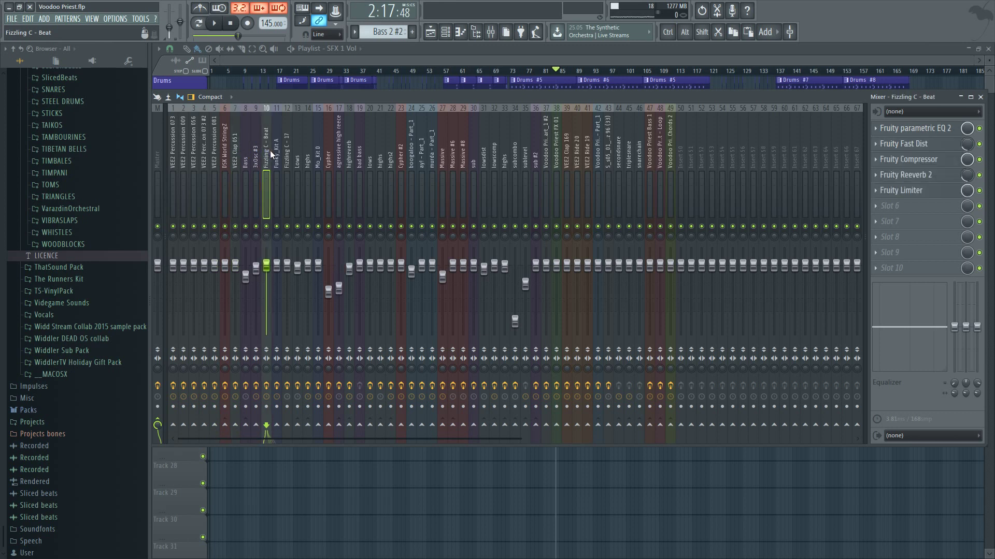
{"action": "left_click", "coordinate": [924, 127]}
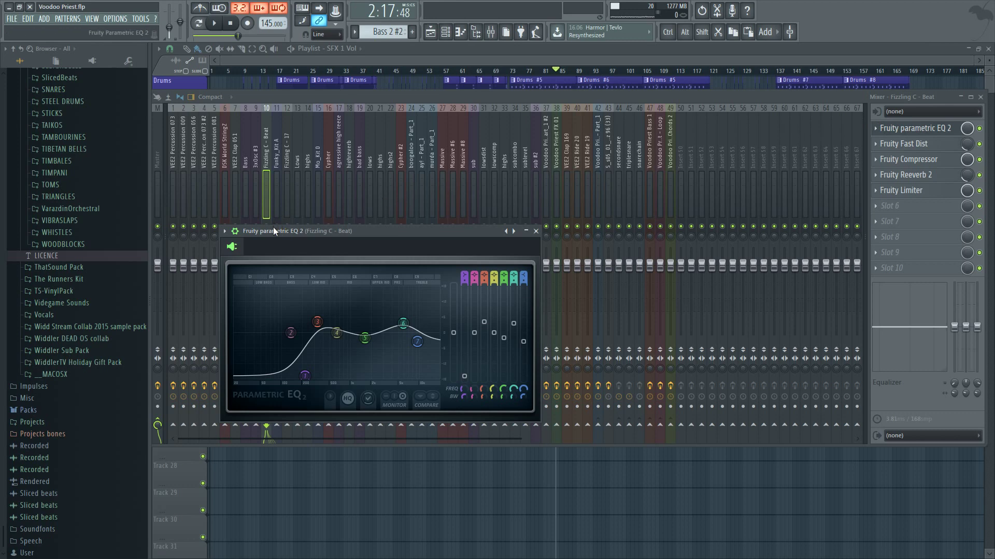
{"action": "left_click", "coordinate": [238, 232]}
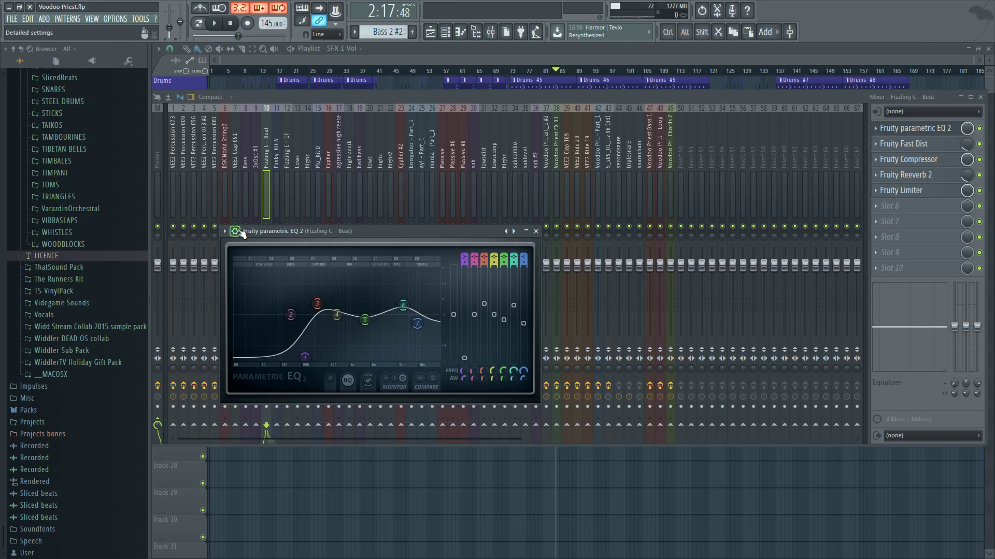
{"action": "left_click", "coordinate": [535, 231]}
- Play the Drums pattern and check the signal reaching the snarechain insert in the mixer
{"action": "left_click", "coordinate": [322, 62]}
{"action": "double_click", "coordinate": [295, 80]}
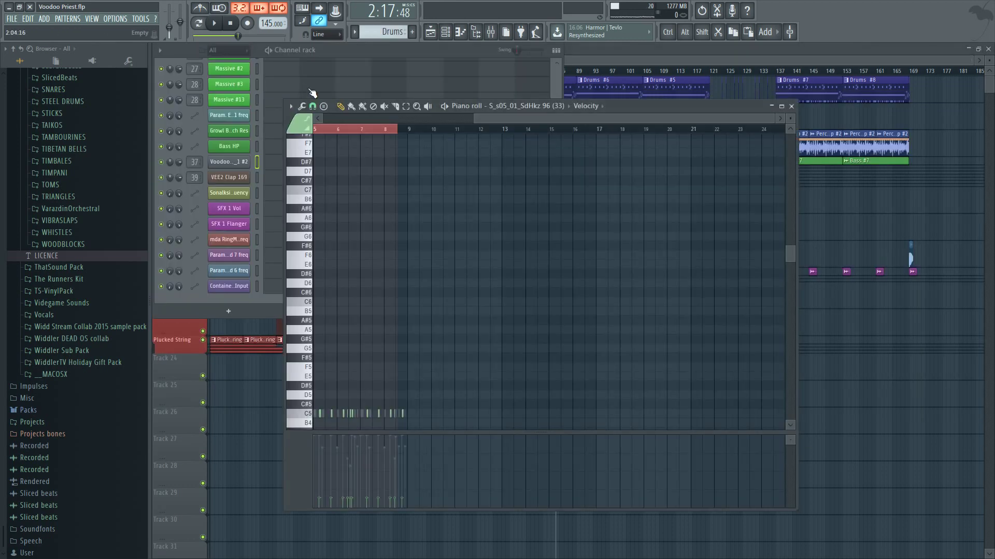
{"action": "left_click", "coordinate": [213, 23]}
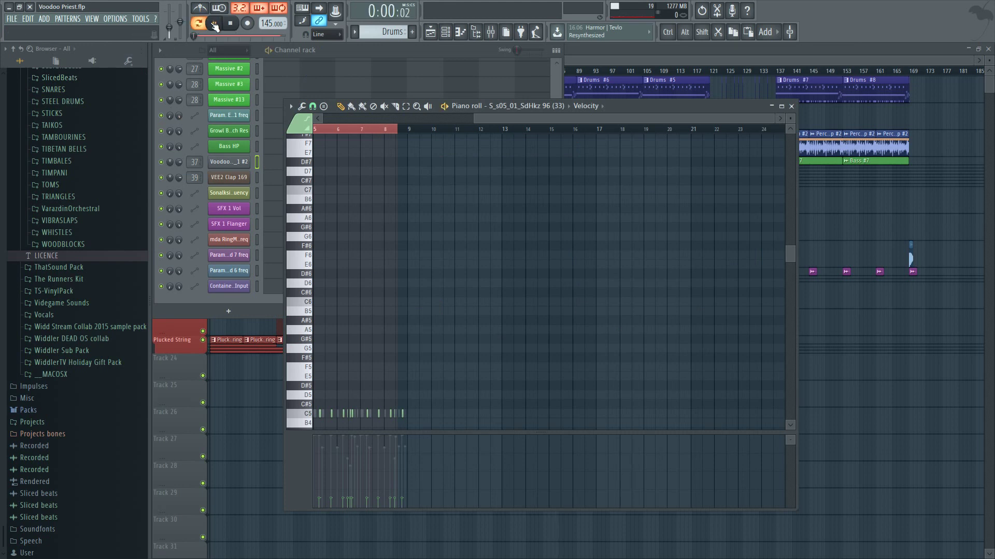
{"action": "left_click", "coordinate": [490, 31]}
{"action": "left_click", "coordinate": [641, 176]}
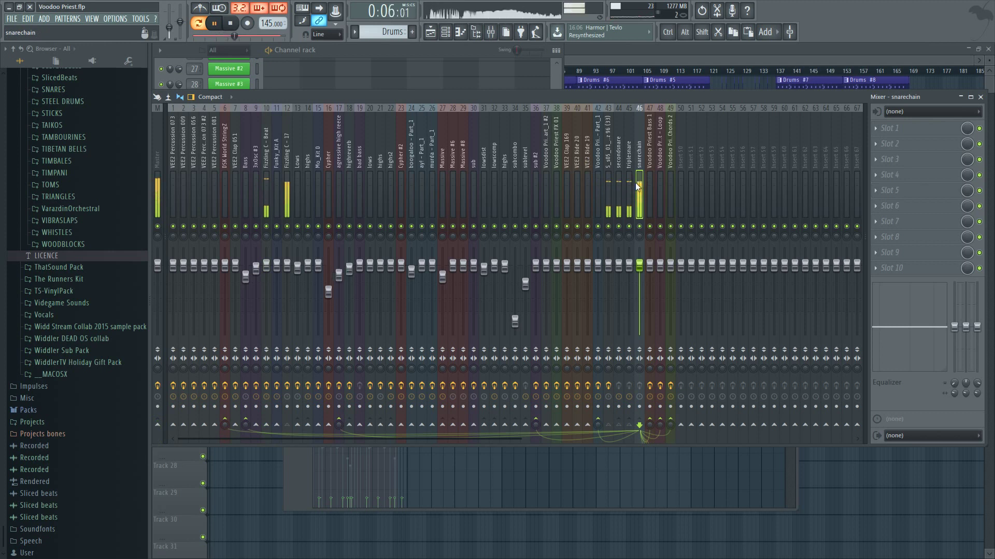
{"action": "key", "text": "space"}
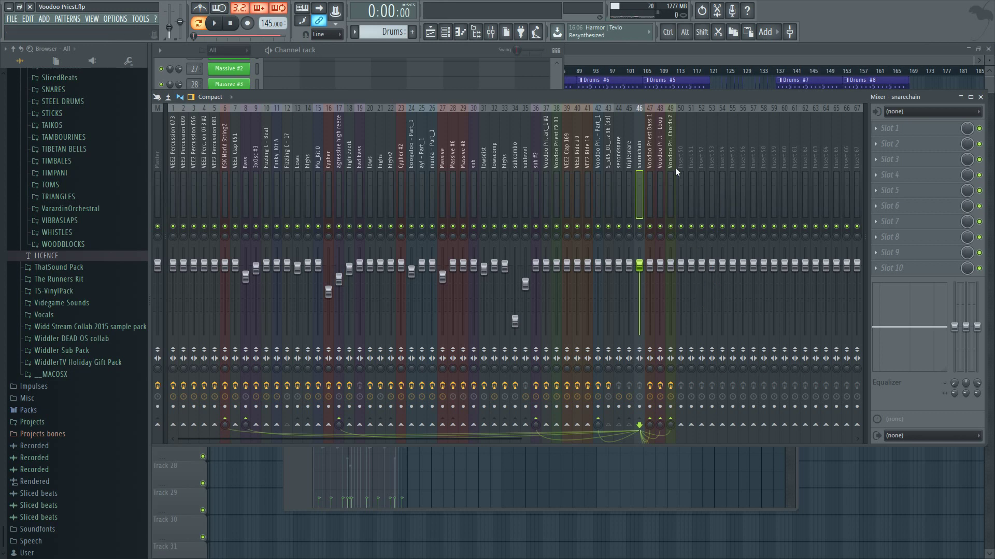
- Load the SC TRIGGER mixer track preset, with its Transients and Hard Noise Gate effects, onto the snarechain insert
{"action": "left_click", "coordinate": [782, 151]}
{"action": "left_click", "coordinate": [472, 210]}
{"action": "scroll", "coordinate": [472, 211], "scroll_direction": "down", "scroll_amount": 2}
{"action": "double_click", "coordinate": [473, 209]}
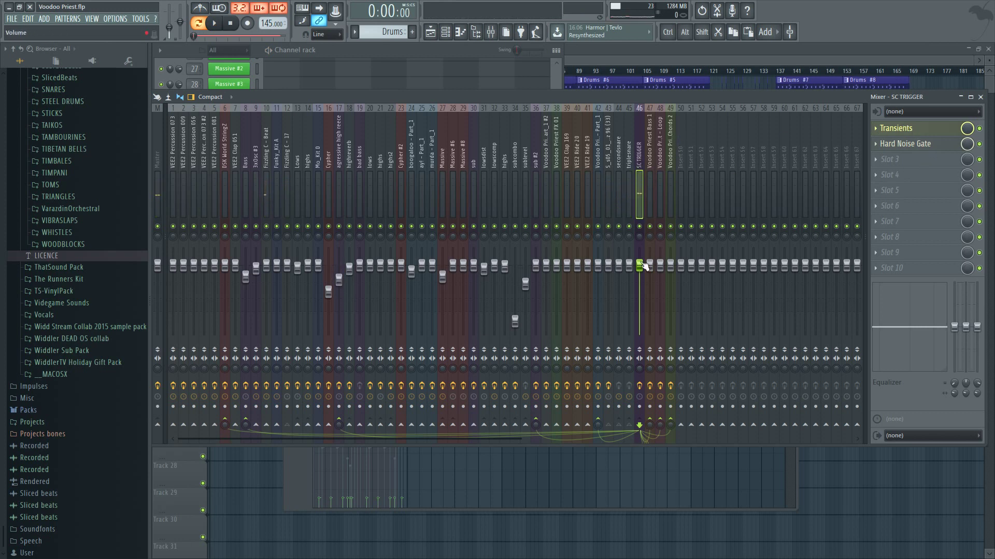
- Inspect the Transients and Hard Noise Gate effects on the SC TRIGGER insert one after the other
{"action": "left_click", "coordinate": [904, 129]}
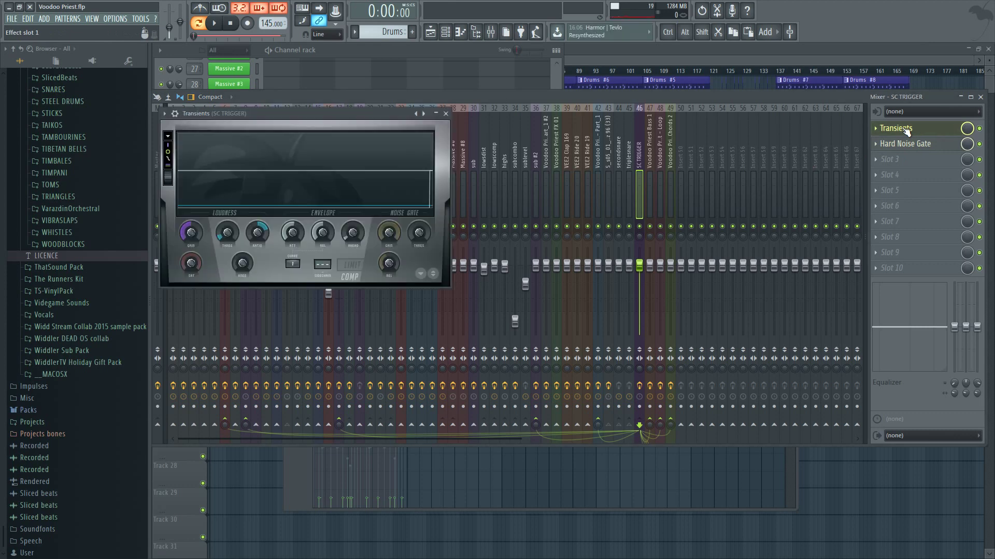
{"action": "left_click_drag", "start_coordinate": [299, 113], "coordinate": [301, 114]}
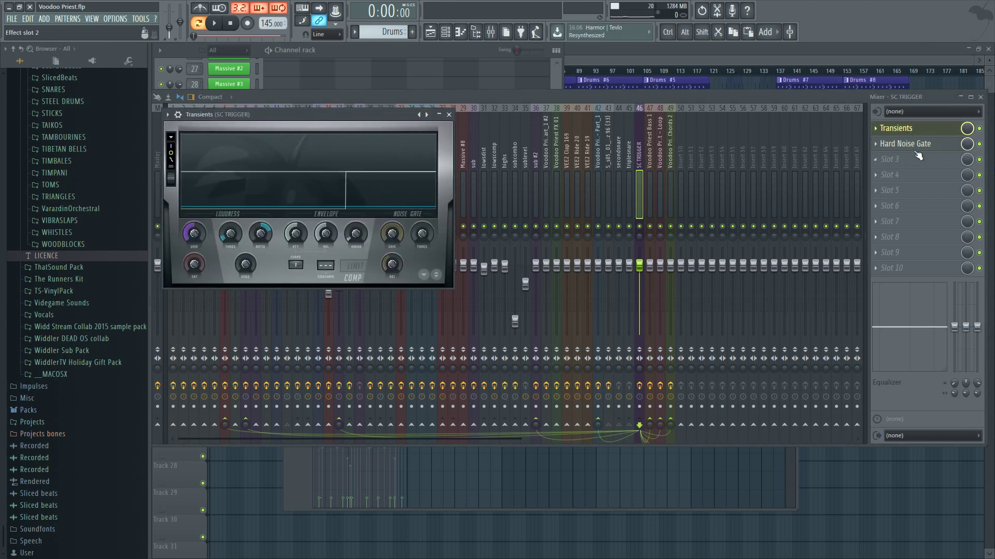
{"action": "left_click", "coordinate": [896, 147]}
{"action": "left_click", "coordinate": [913, 148]}
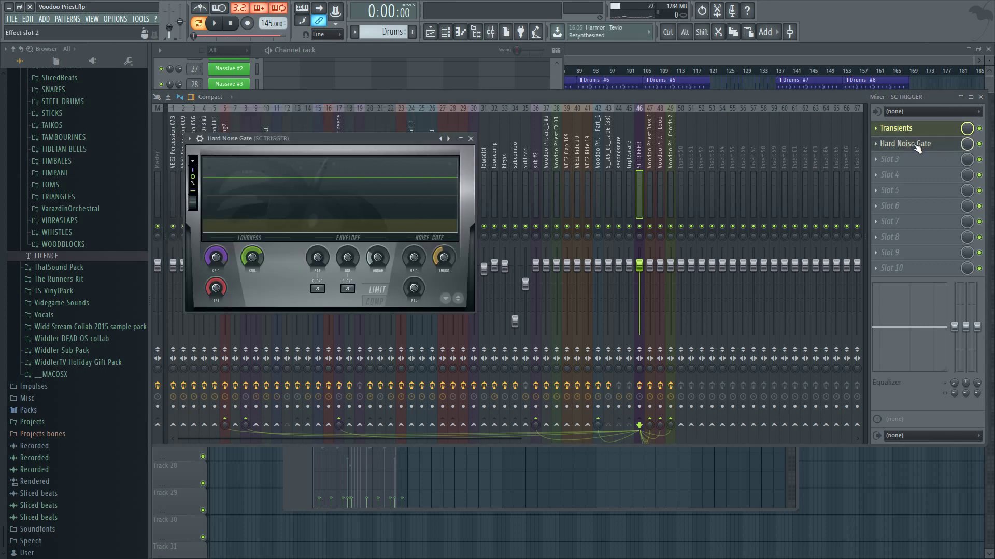
{"action": "left_click_drag", "start_coordinate": [290, 136], "coordinate": [616, 150]}
{"action": "key", "text": "Escape"}
{"action": "left_click", "coordinate": [898, 130]}
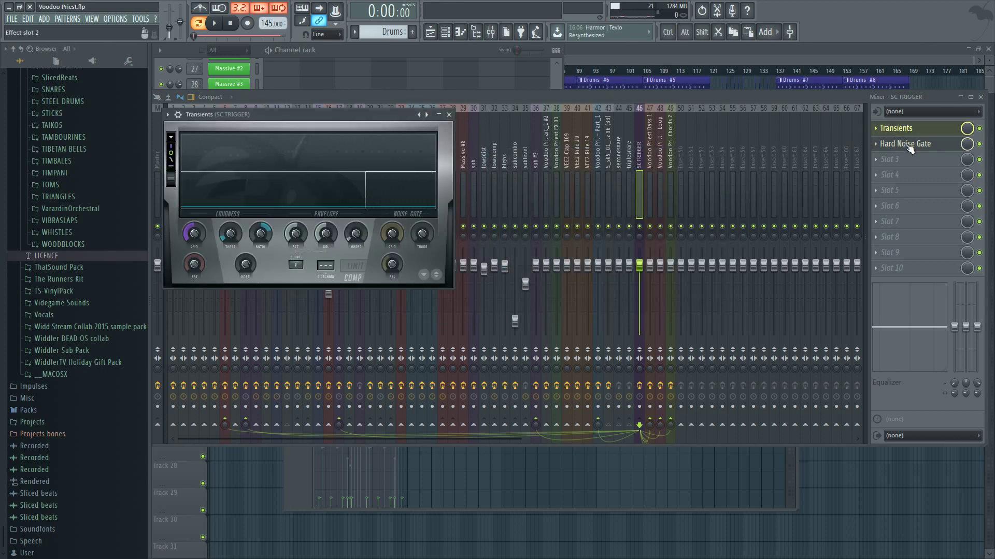
{"action": "key", "text": "Escape"}
{"action": "left_click", "coordinate": [905, 145]}
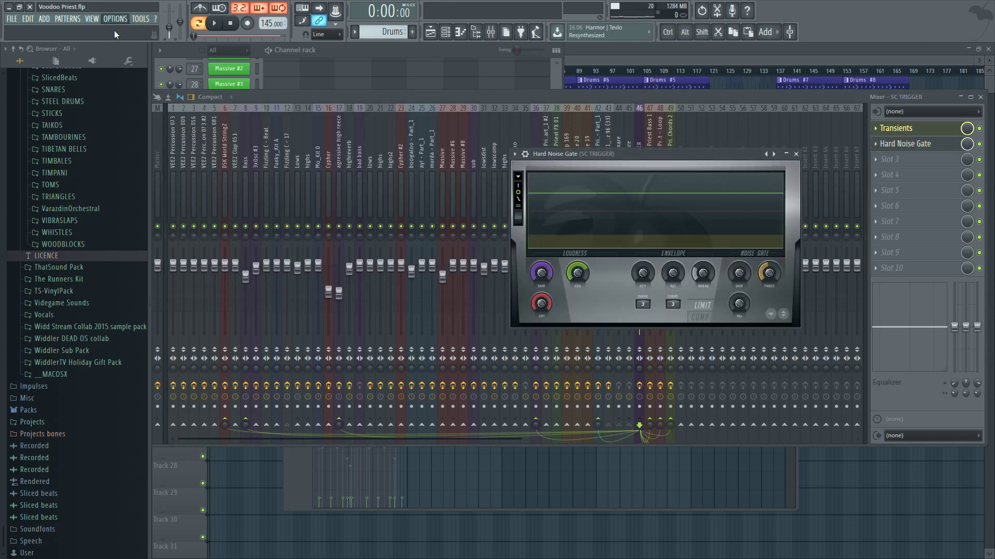
- Check the miscellaneous options in the general settings and close the settings
{"action": "key", "text": "F10"}
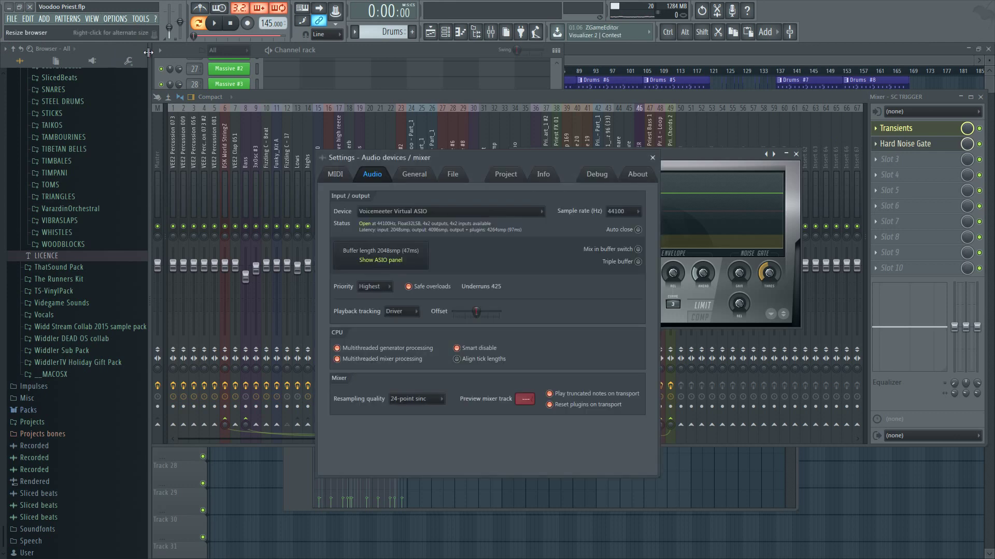
{"action": "left_click", "coordinate": [414, 175]}
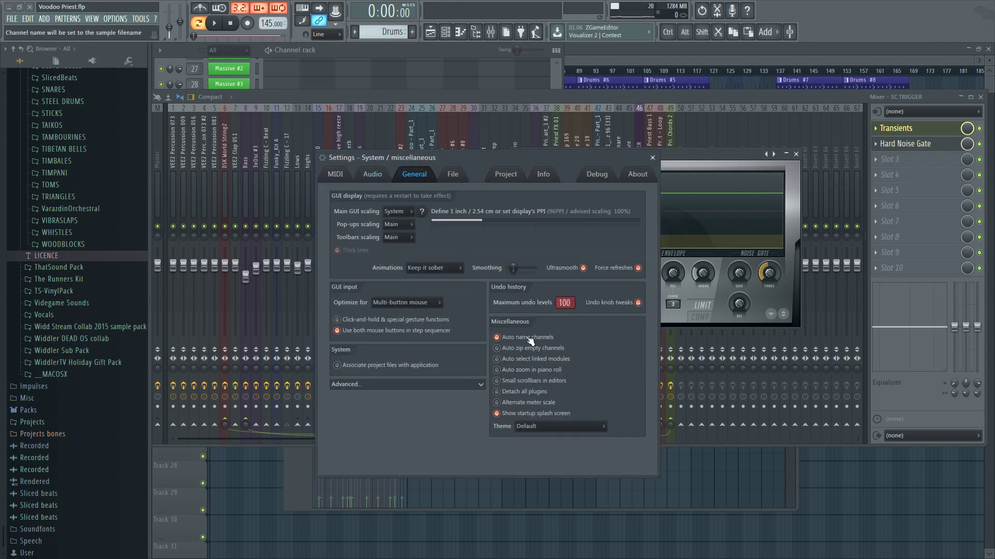
{"action": "left_click", "coordinate": [652, 158]}
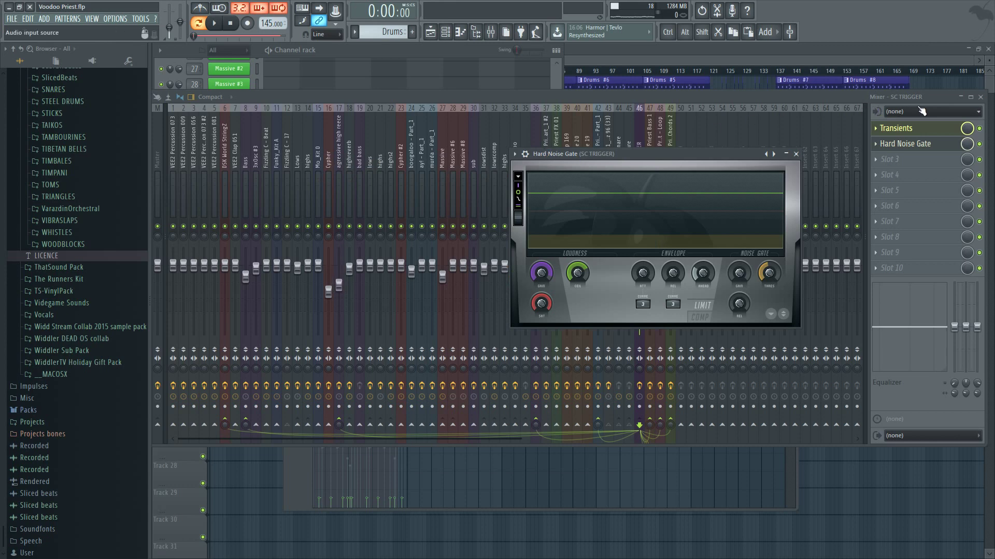
- Move the mixer lower and arrange the SC TRIGGER insert's Transients and Hard Noise Gate windows side by side above it
{"action": "left_click_drag", "start_coordinate": [756, 96], "coordinate": [803, 200]}
{"action": "left_click", "coordinate": [643, 149]}
{"action": "left_click_drag", "start_coordinate": [643, 152], "coordinate": [588, 111]}
{"action": "left_click", "coordinate": [354, 118]}
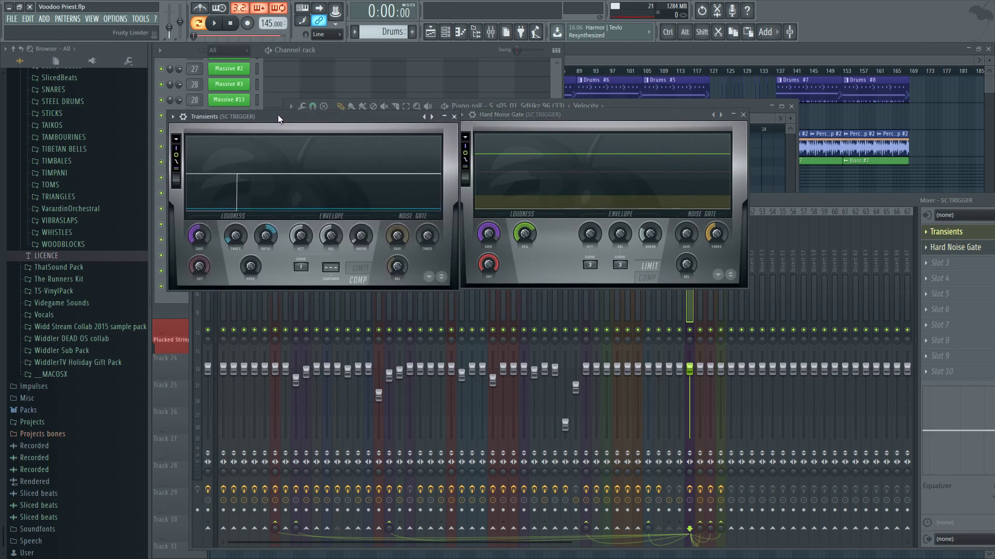
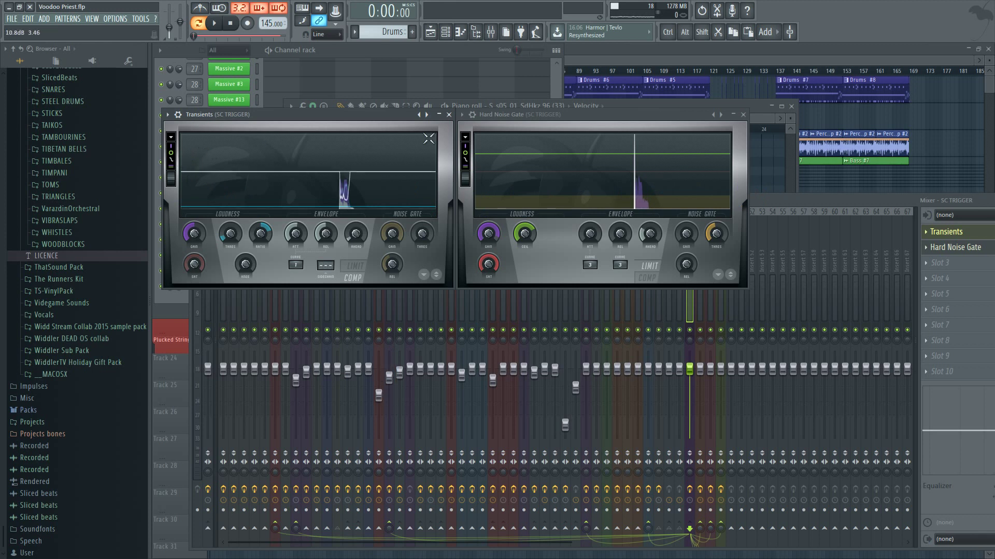
- Switch the Transients effect to its limiter settings and compare them with the Hard Noise Gate on the SC TRIGGER insert
{"action": "left_click", "coordinate": [588, 118]}
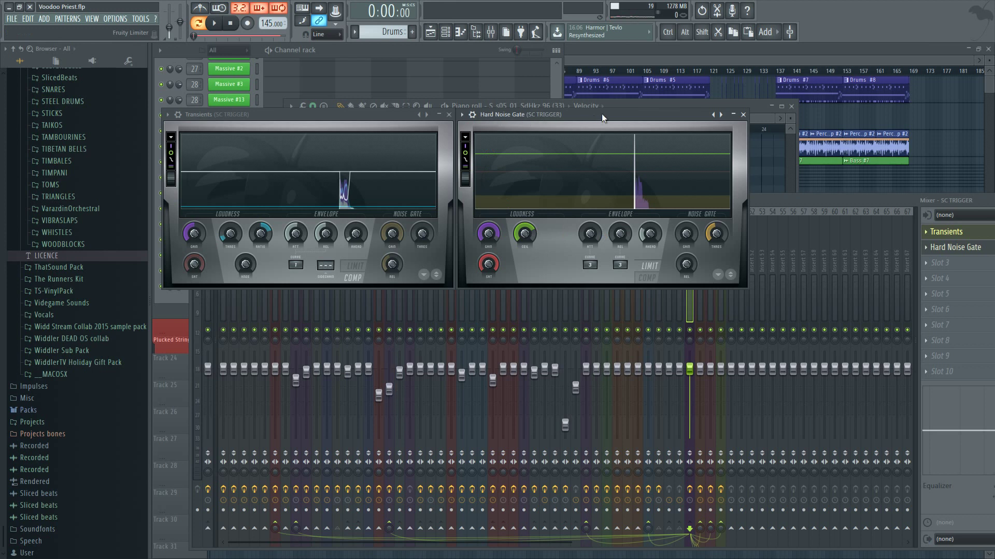
{"action": "left_click_drag", "start_coordinate": [599, 116], "coordinate": [603, 117]}
{"action": "left_click", "coordinate": [355, 266]}
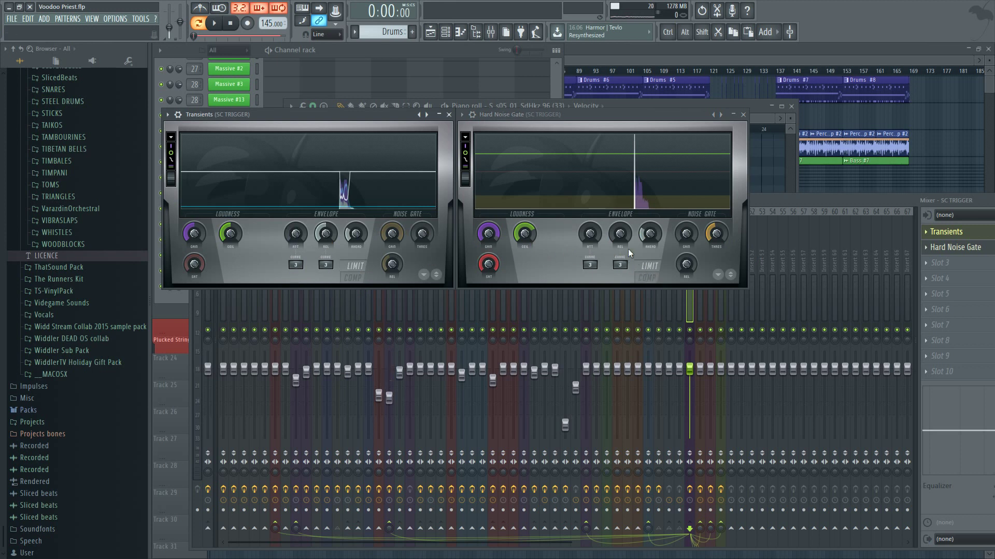
{"action": "left_click", "coordinate": [589, 236]}
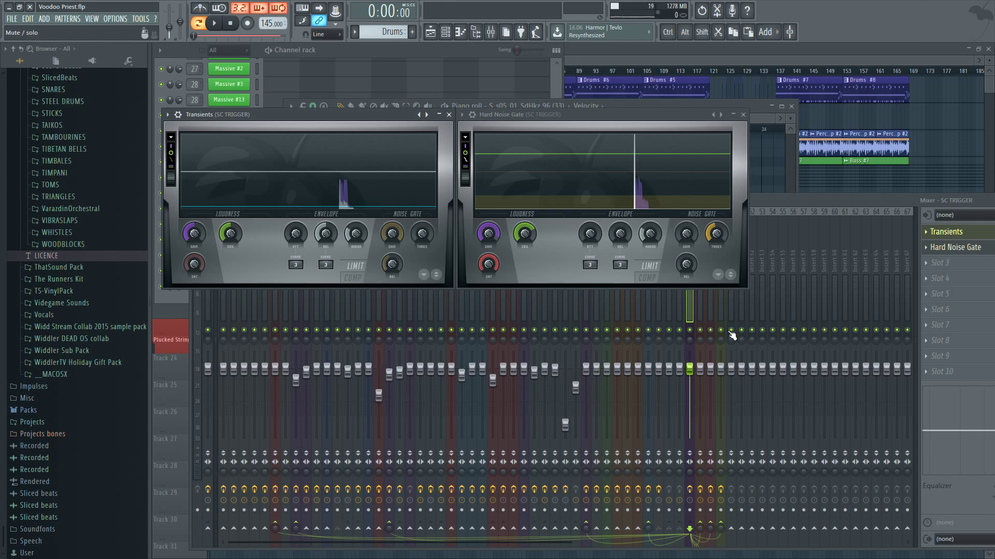
- Bring the mixer in front of the effect windows, move it higher and start playback of the Drums pattern
{"action": "left_click", "coordinate": [689, 306]}
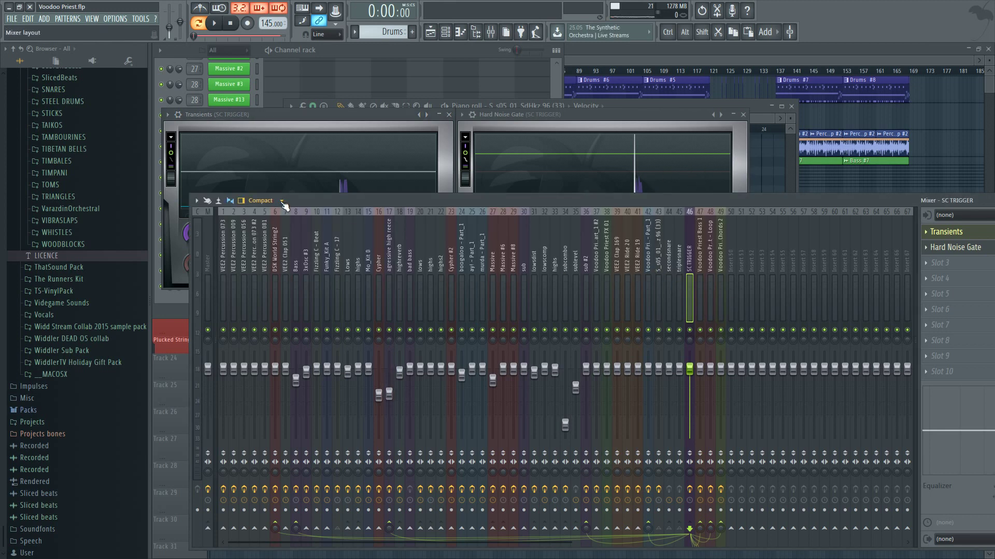
{"action": "left_click_drag", "start_coordinate": [343, 209], "coordinate": [373, 100]}
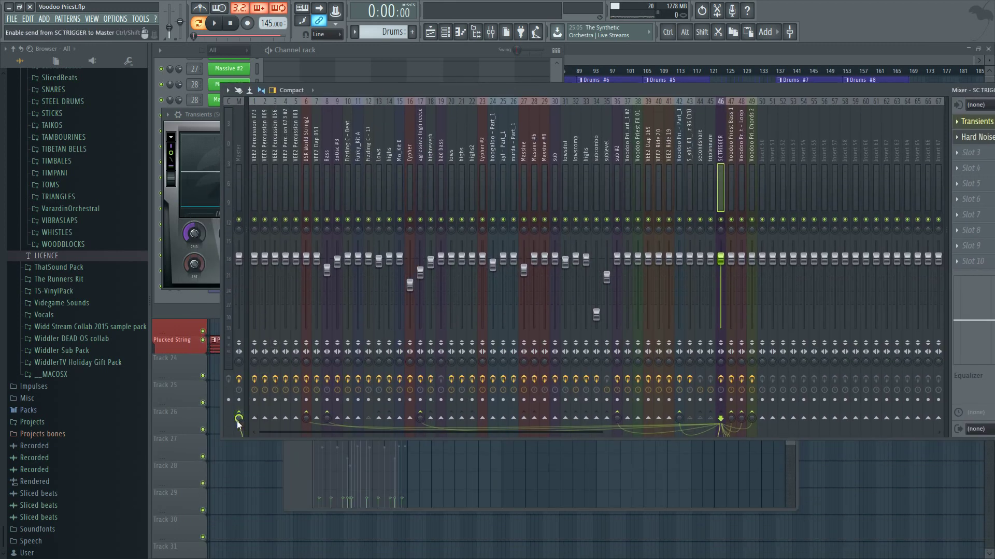
{"action": "left_click", "coordinate": [216, 25]}
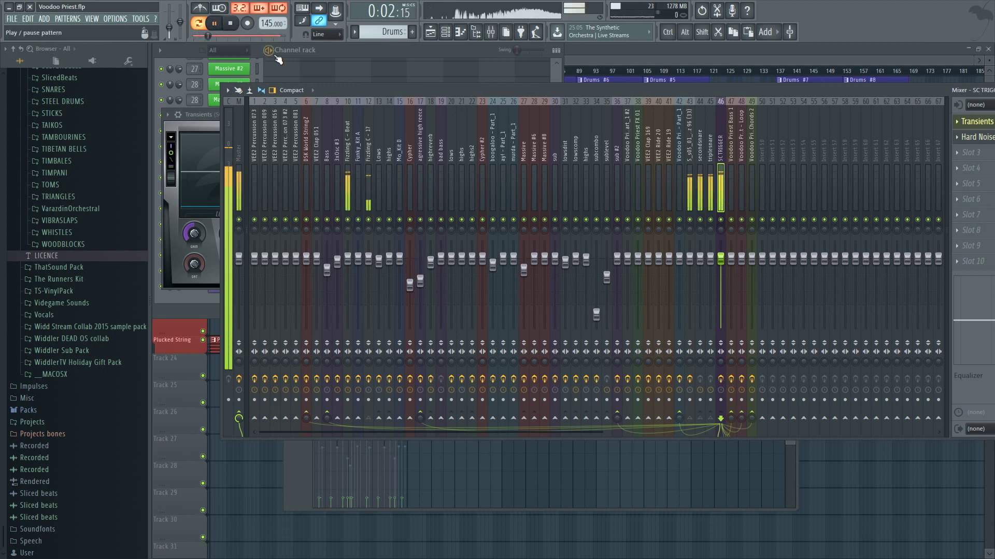
- Disable the Master sends of the two Fizzling C inserts, the S_s05_01, secondsnare and triplesnare inserts, and SC TRIGGER
{"action": "left_click", "coordinate": [370, 194]}
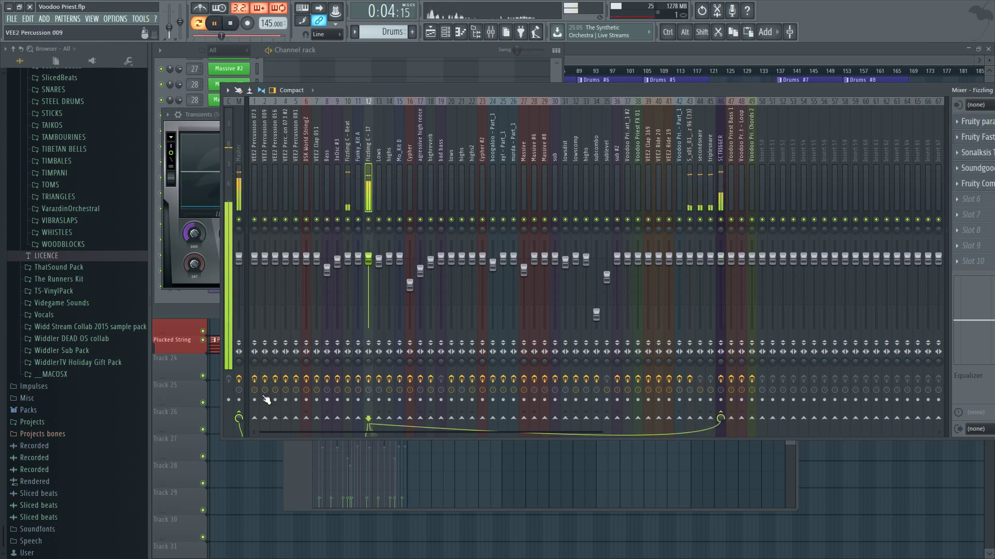
{"action": "left_click", "coordinate": [348, 189]}
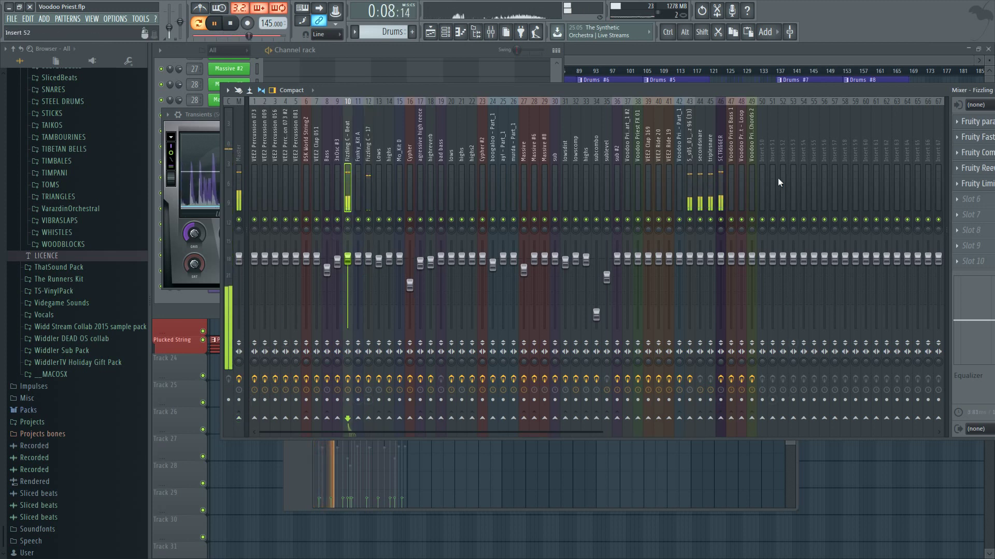
{"action": "left_click", "coordinate": [709, 181]}
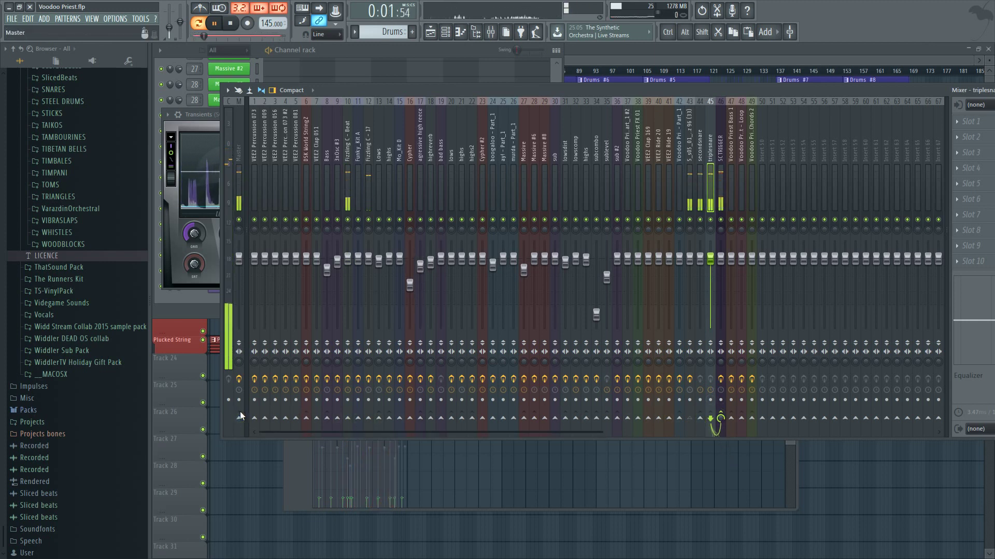
{"action": "left_click", "coordinate": [721, 192]}
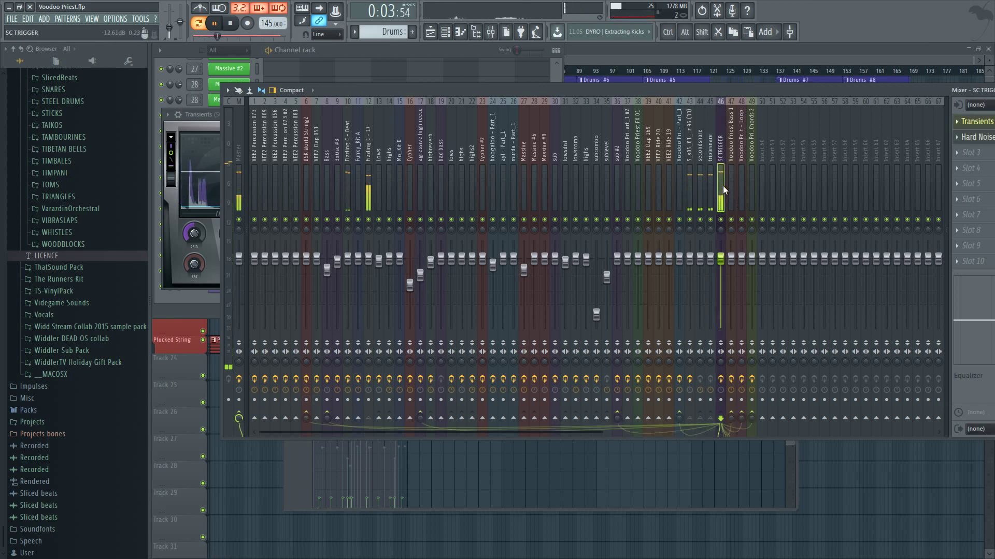
{"action": "left_click", "coordinate": [691, 189]}
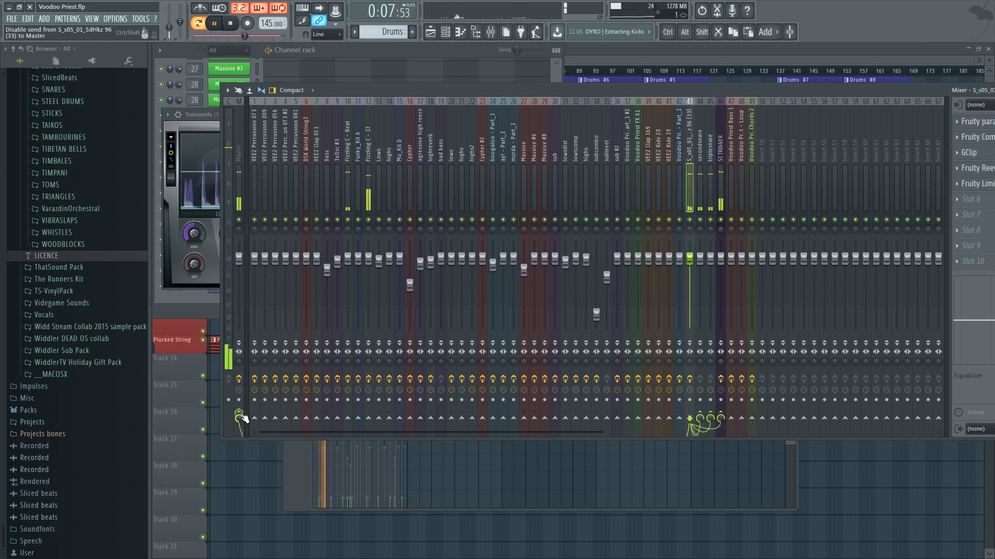
{"action": "left_click", "coordinate": [704, 179]}
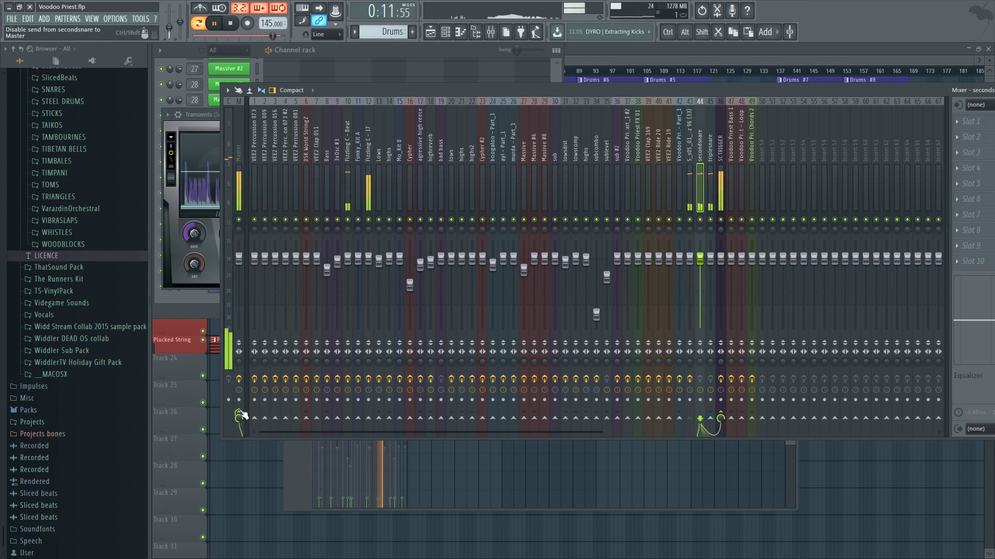
{"action": "left_click", "coordinate": [720, 179]}
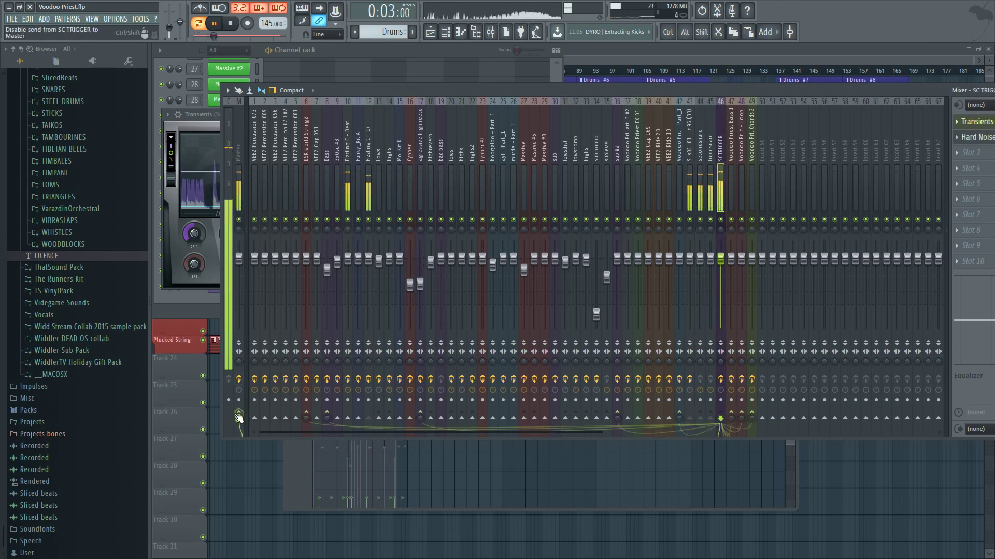
- Route the Fizzling C - Beat insert to Insert 50 and check the S_s05_01 insert's sends to secondsnare, triplesnare and SC TRIGGER
{"action": "left_click", "coordinate": [348, 191]}
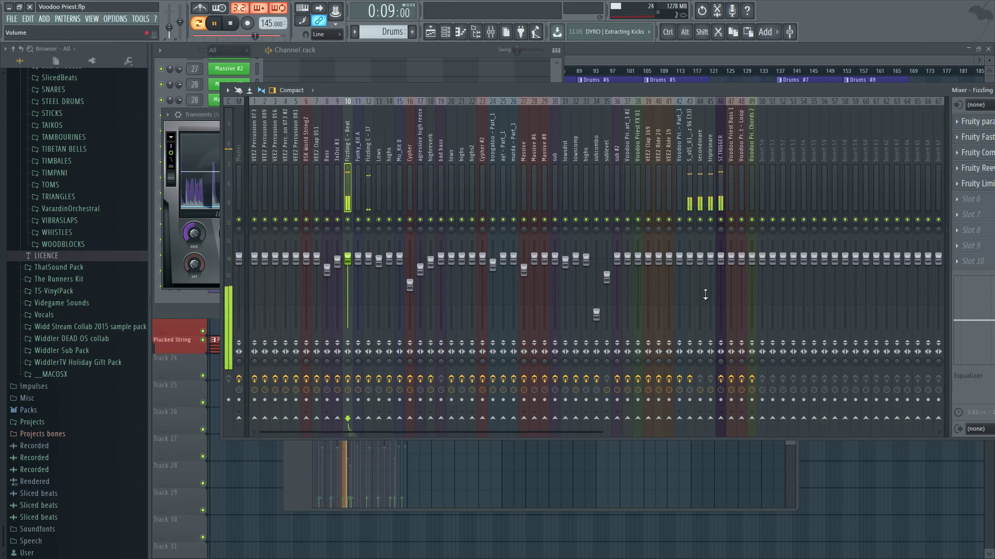
{"action": "left_click", "coordinate": [762, 418]}
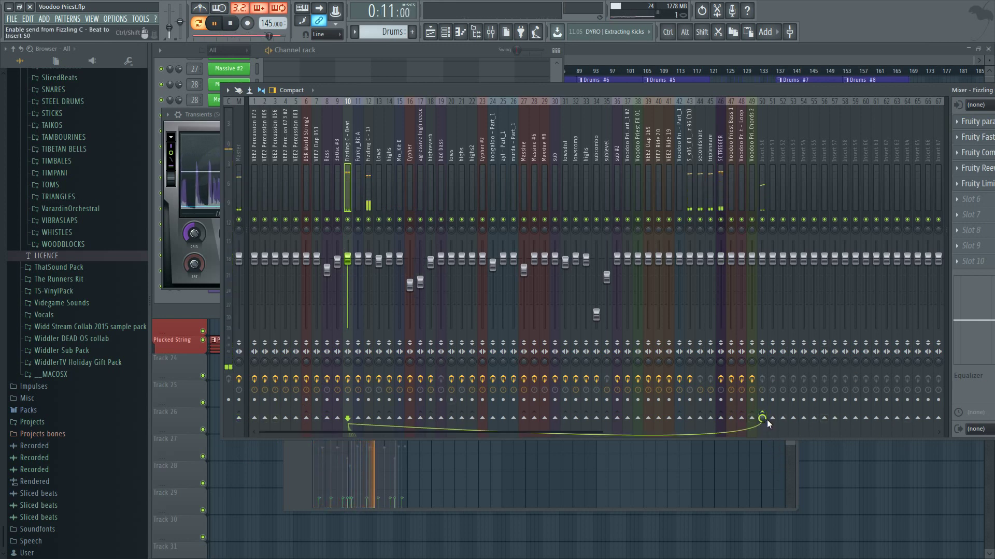
{"action": "left_click", "coordinate": [703, 181]}
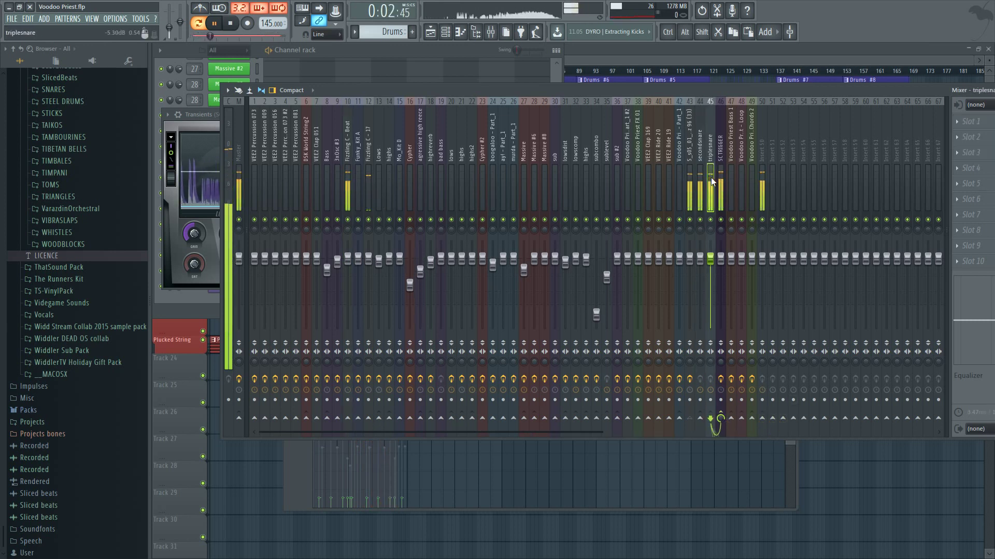
{"action": "left_click", "coordinate": [688, 177]}
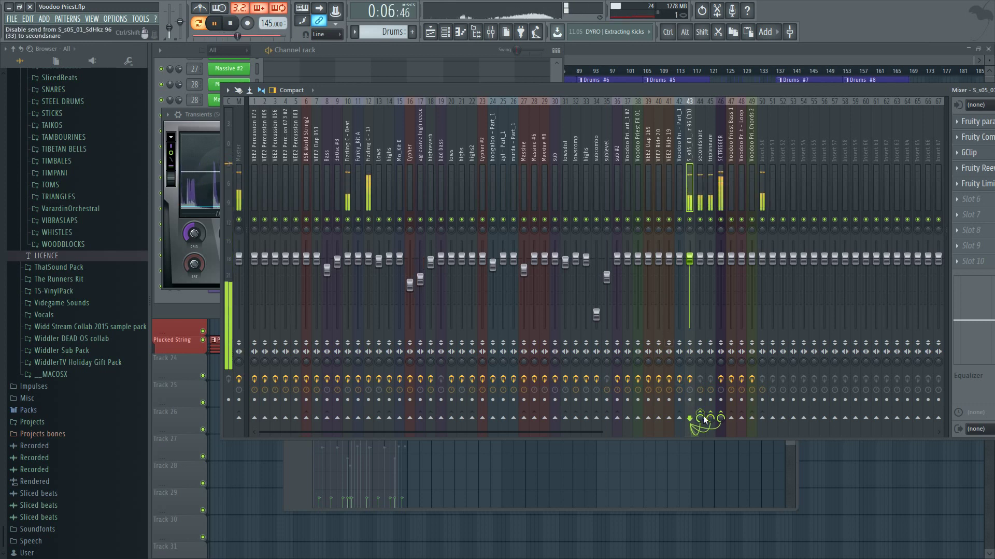
{"action": "left_click", "coordinate": [710, 418]}
{"action": "left_click", "coordinate": [720, 419]}
{"action": "left_click", "coordinate": [709, 418]}
- Select the secondsnare and triplesnare inserts together and enable their send to Insert 50
{"action": "left_click", "coordinate": [701, 187]}
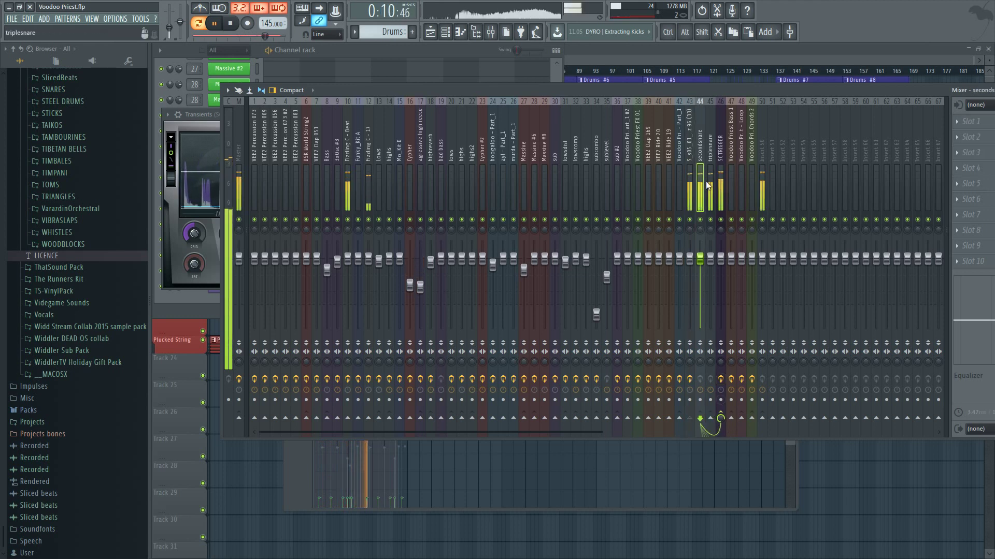
{"action": "left_click", "coordinate": [713, 181], "text": "ctrl+shift"}
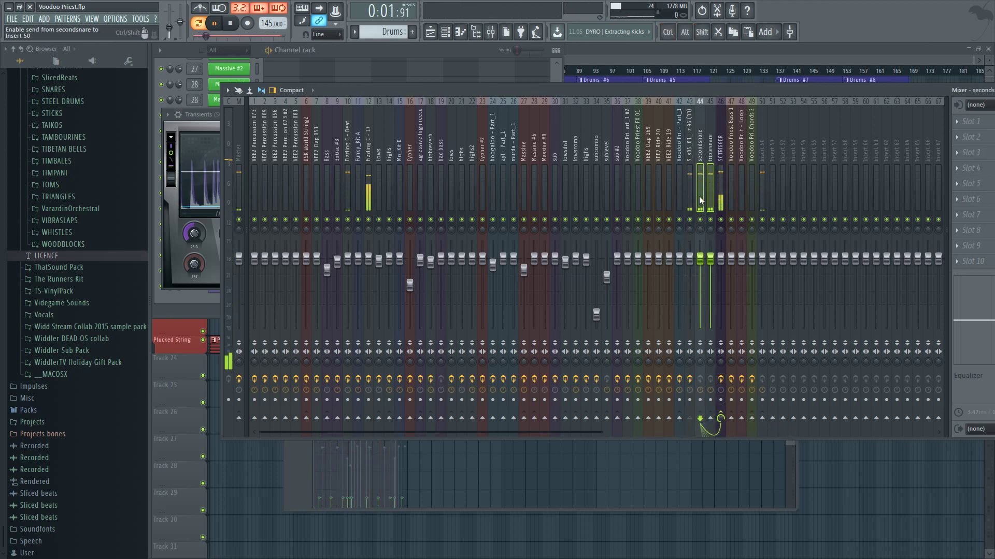
{"action": "left_click", "coordinate": [710, 190]}
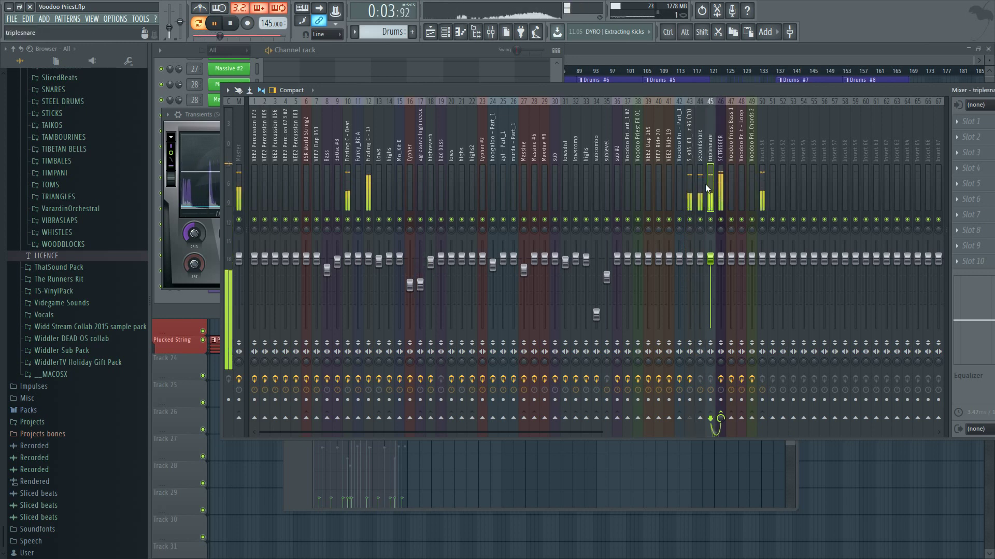
{"action": "left_click", "coordinate": [701, 187]}
{"action": "left_click", "coordinate": [709, 185], "text": "ctrl+shift"}
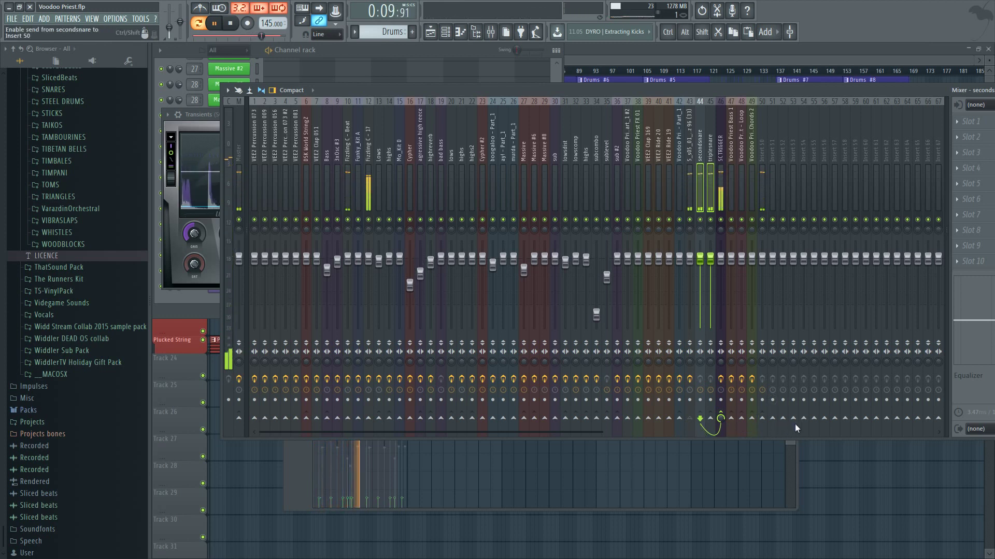
{"action": "left_click", "coordinate": [762, 418]}
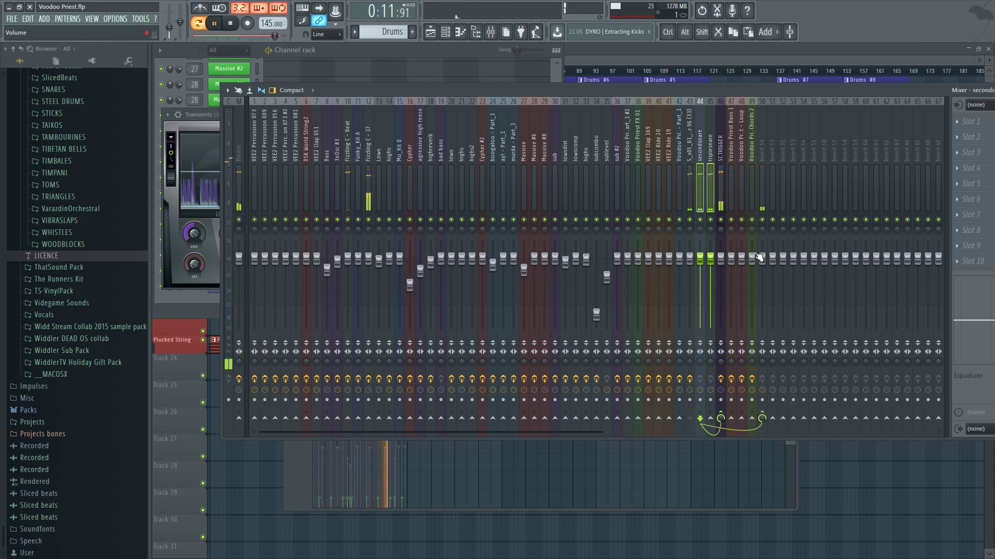
- Lower the volume faders of the secondsnare and triplesnare inserts together, and slightly lower the Fizzling C - Beat fader
{"action": "left_click_drag", "start_coordinate": [700, 259], "coordinate": [700, 302]}
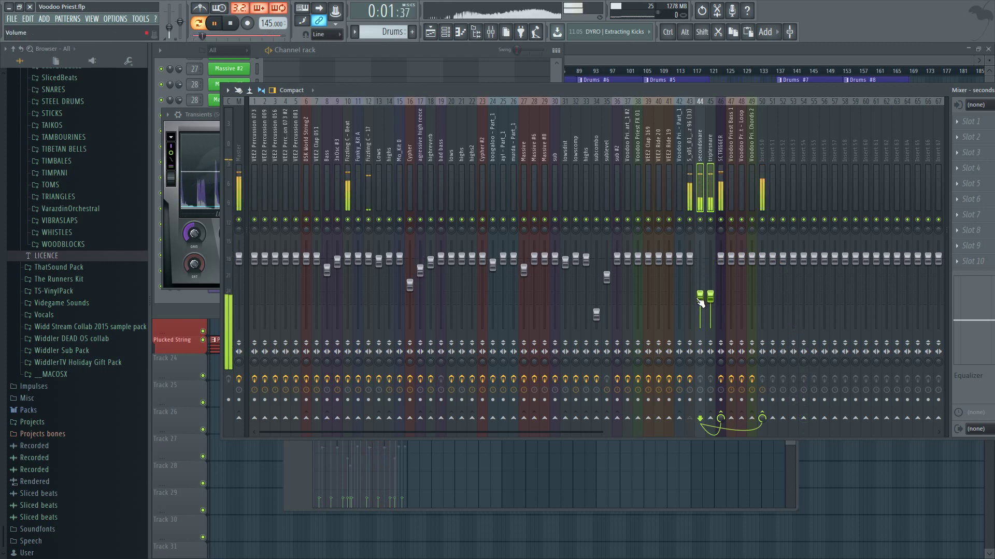
{"action": "left_click_drag", "start_coordinate": [354, 267], "coordinate": [348, 279]}
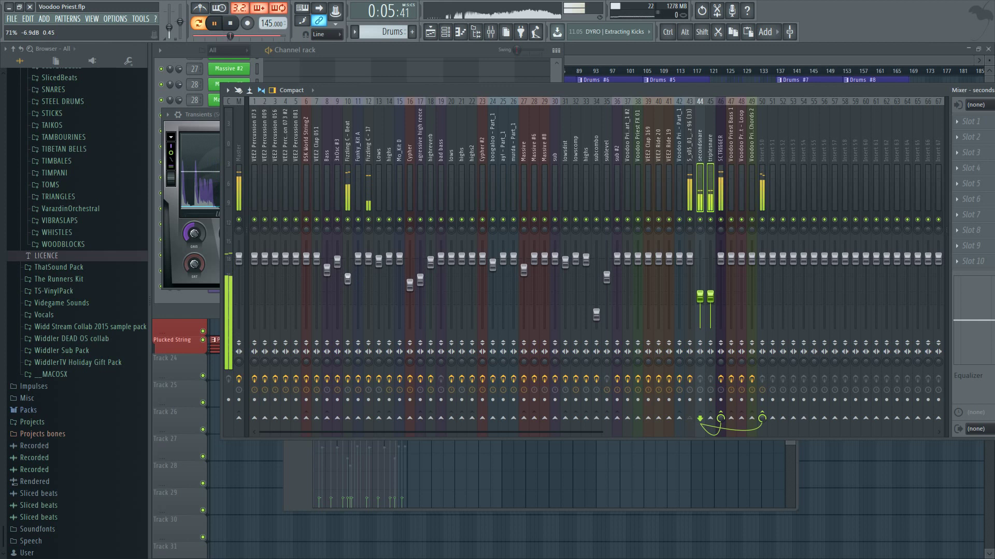
- Route the Fizzling C - 17 insert to Insert 50 alongside its existing SC TRIGGER send
{"action": "left_click", "coordinate": [369, 175]}
{"action": "key", "text": "ctrl+z"}
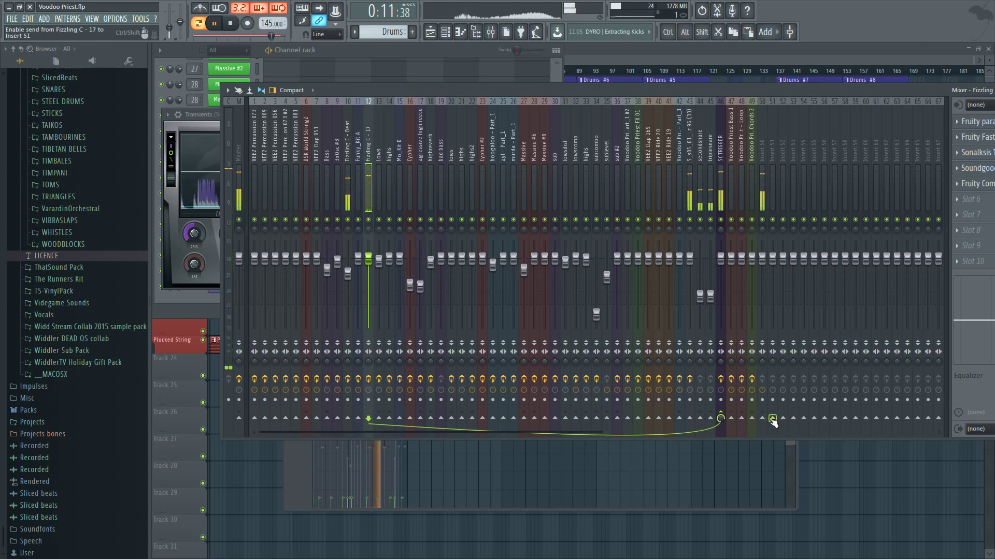
{"action": "left_click", "coordinate": [762, 418]}
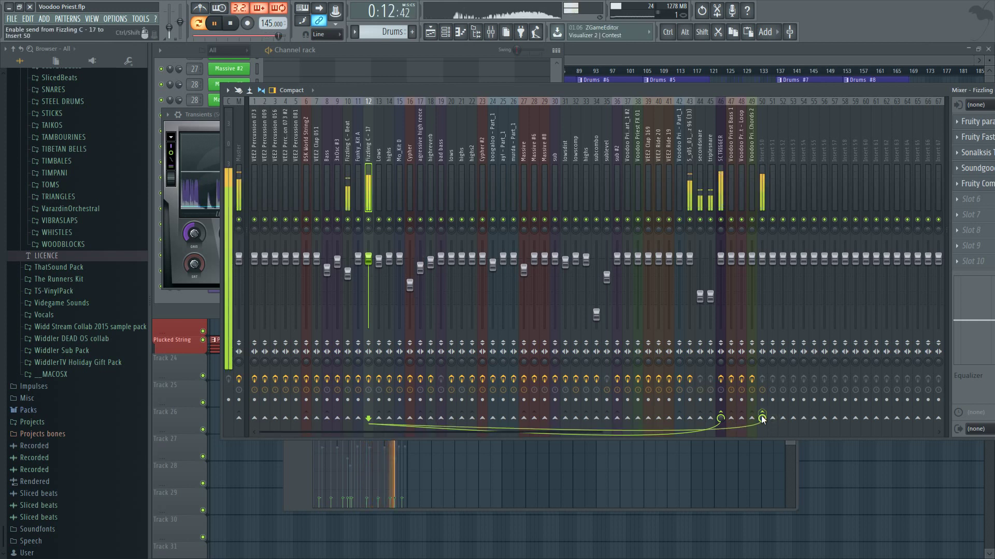
- Rename Insert 50 as Drums Bus
{"action": "left_click", "coordinate": [765, 183]}
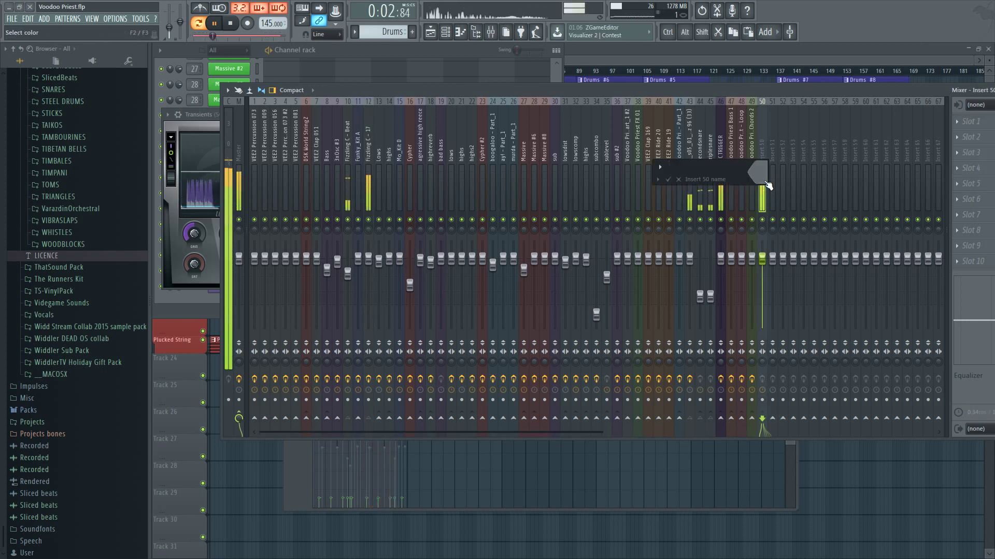
{"action": "key", "text": "BackSpace"}
{"action": "key", "text": "BackSpace"}
{"action": "type", "text": "Drums Bus"}
{"action": "key", "text": "Home"}
{"action": "key", "text": "Right"}
{"action": "key", "text": "BackSpace"}
- Give the Drums Bus insert a blue colour and apply the name and colour
{"action": "key", "text": "F2"}
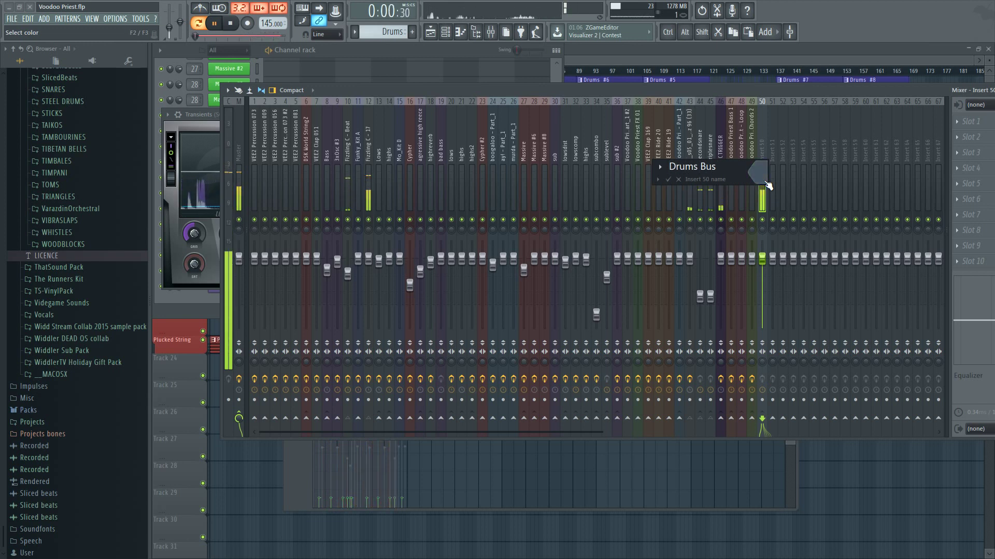
{"action": "right_click", "coordinate": [767, 185]}
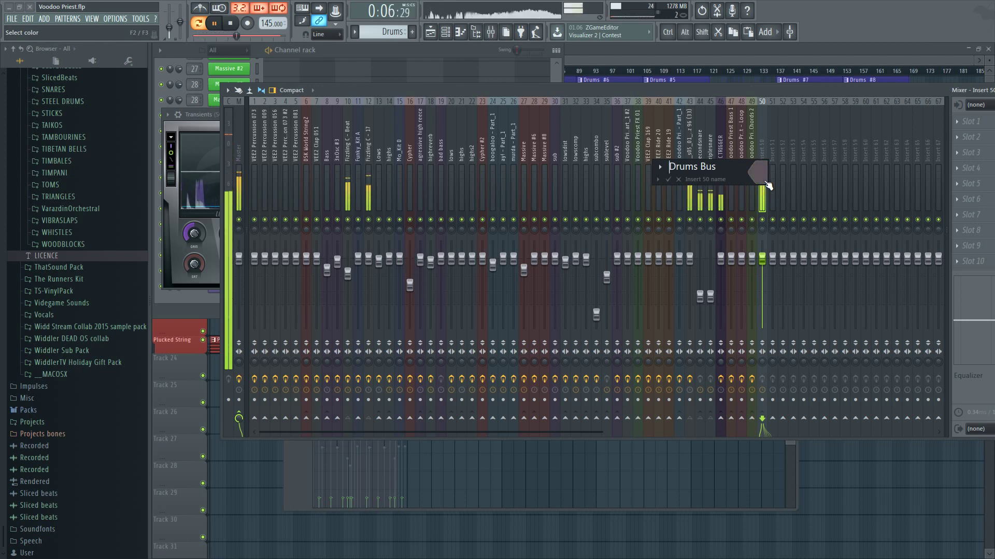
{"action": "left_click", "coordinate": [767, 185]}
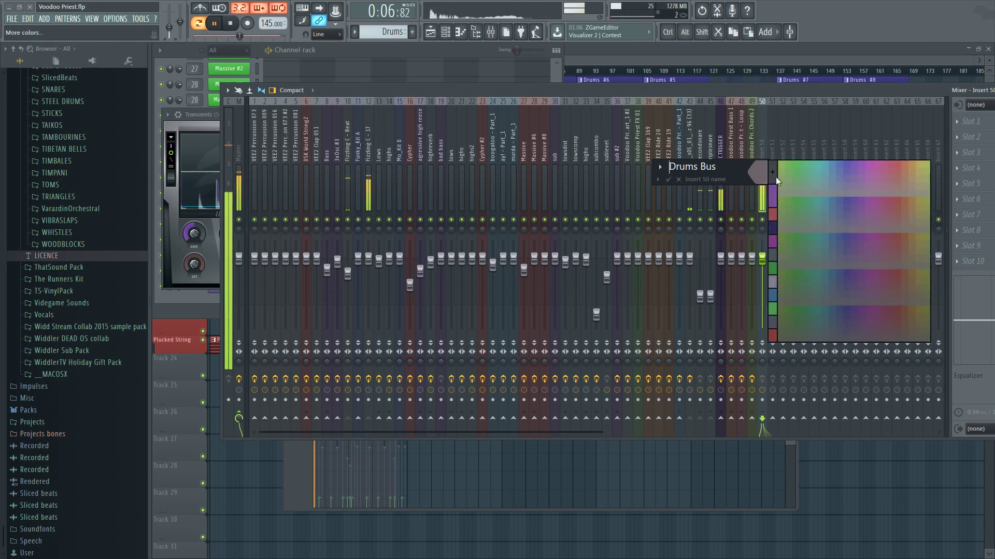
{"action": "left_click", "coordinate": [845, 201]}
{"action": "key", "text": "Return"}
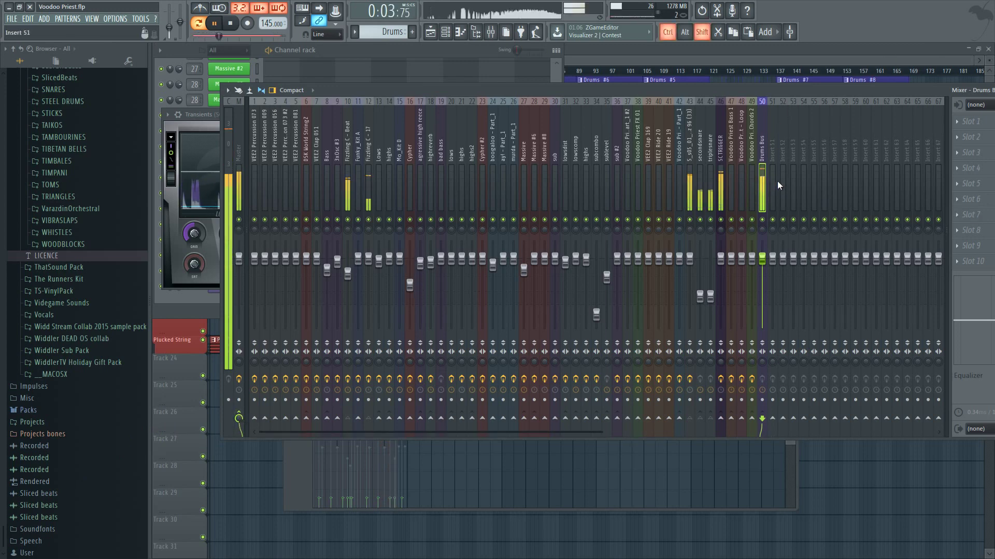
- Move the Drums Bus insert three places earlier in the mixer, directly after SC TRIGGER
{"action": "left_click_drag", "start_coordinate": [776, 181], "coordinate": [865, 189]}
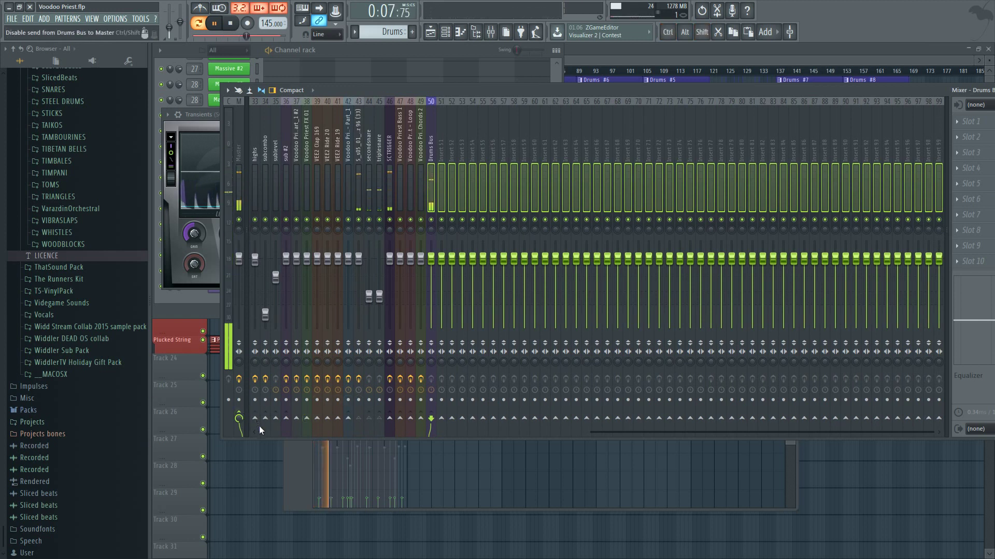
{"action": "left_click", "coordinate": [442, 176]}
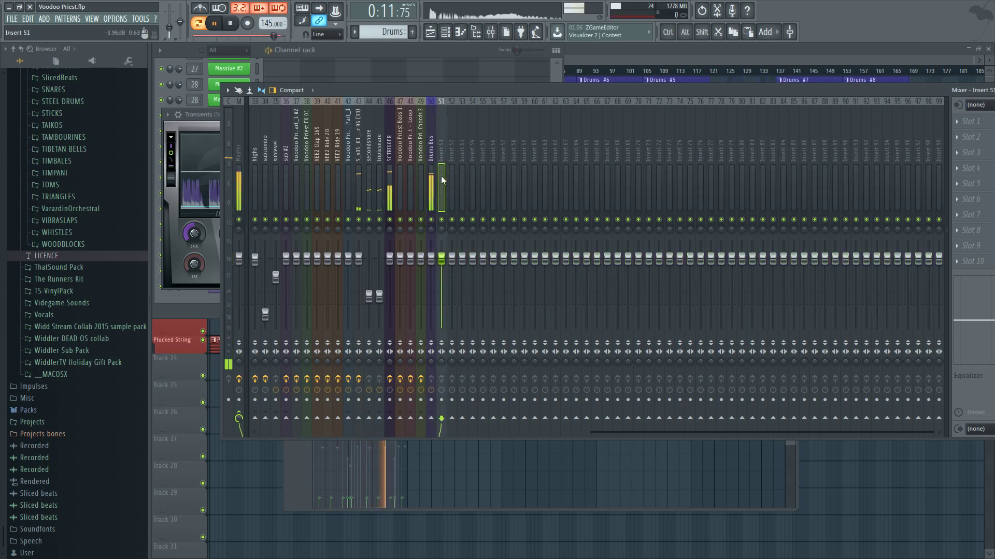
{"action": "left_click", "coordinate": [433, 176]}
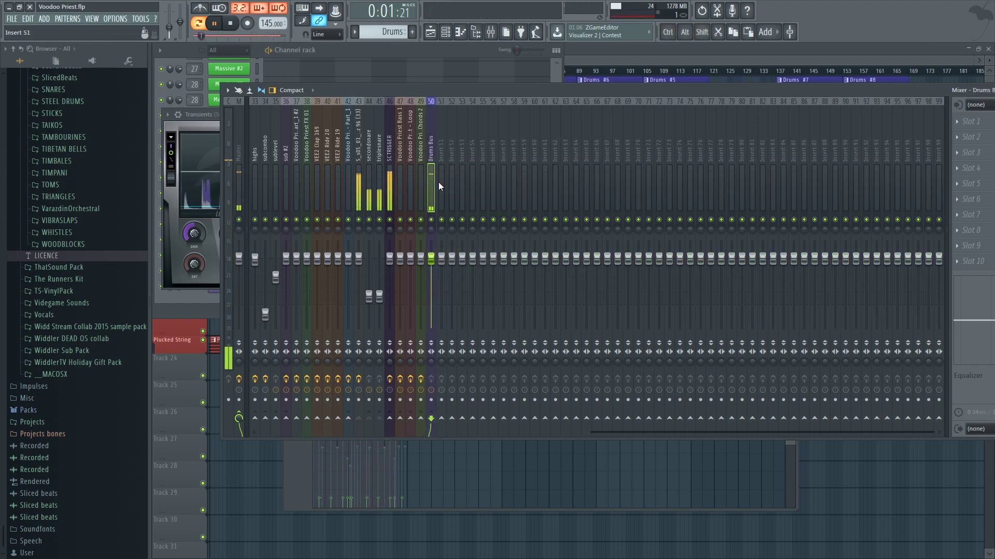
{"action": "key", "text": "alt+Left"}
{"action": "key", "text": "alt+Left"}
{"action": "key", "text": "alt+Left"}
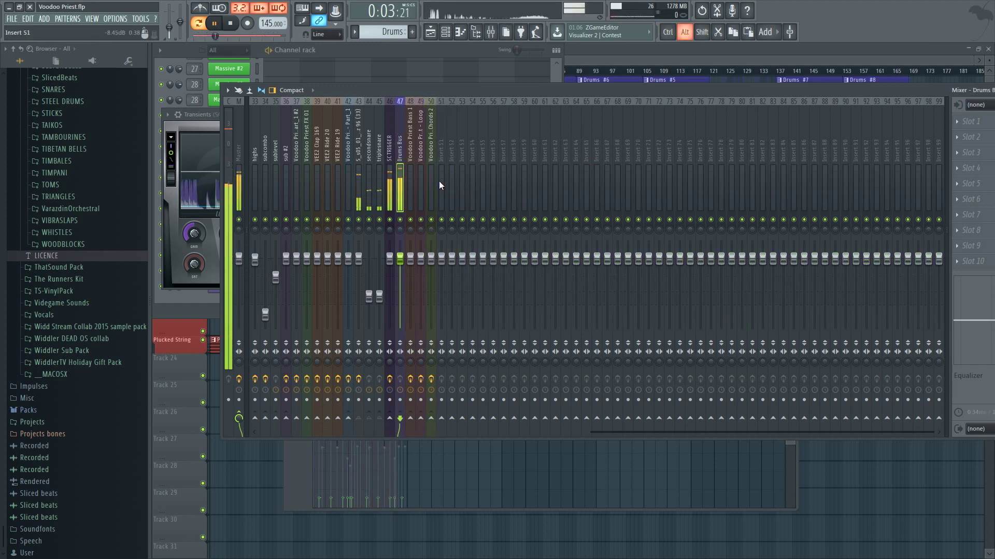
- Select the eight empty inserts after Voodoo Pri. Chords 2 and move them three places earlier, directly after Drums Bus
{"action": "left_click", "coordinate": [392, 176]}
{"action": "left_click", "coordinate": [400, 176], "text": "ctrl+shift"}
{"action": "left_click_drag", "start_coordinate": [441, 178], "coordinate": [521, 185]}
{"action": "left_click", "coordinate": [523, 185]}
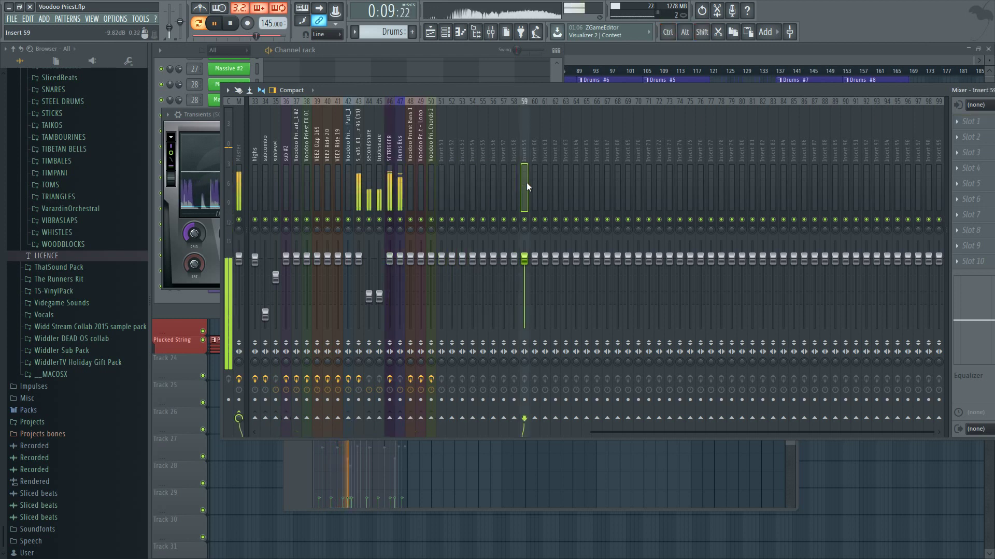
{"action": "left_click", "coordinate": [443, 178]}
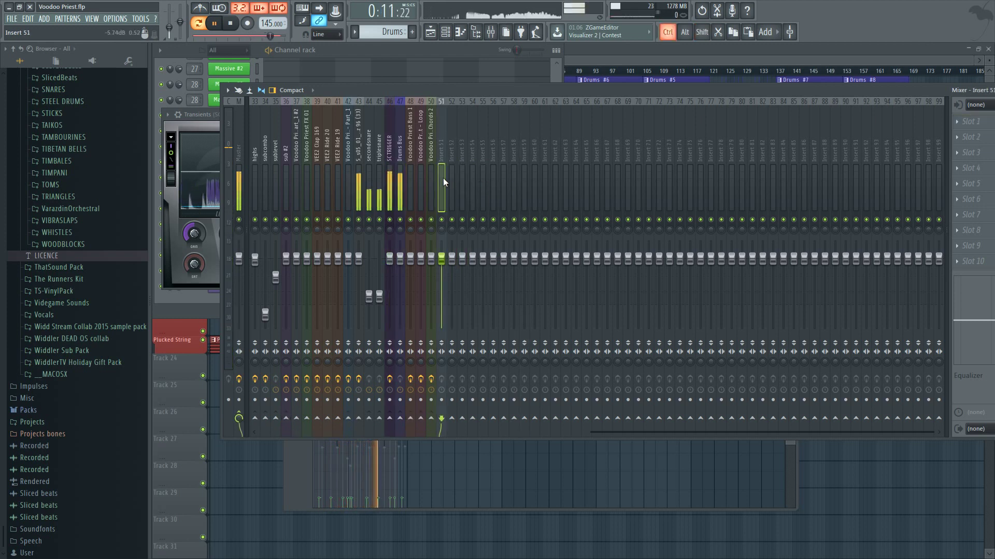
{"action": "left_click_drag", "start_coordinate": [445, 178], "coordinate": [532, 187]}
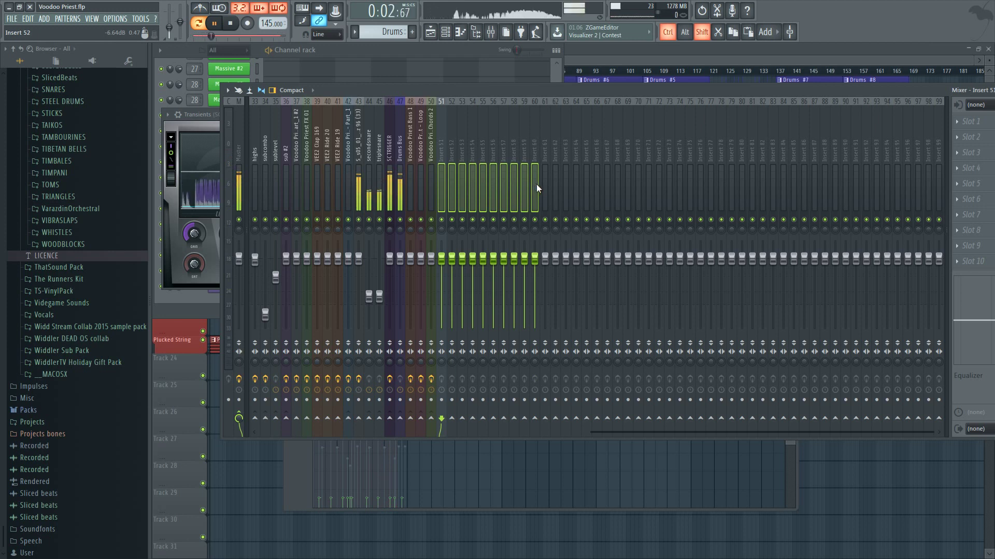
{"action": "left_click", "coordinate": [528, 182], "text": "ctrl+shift"}
{"action": "left_click", "coordinate": [536, 182], "text": "ctrl+shift"}
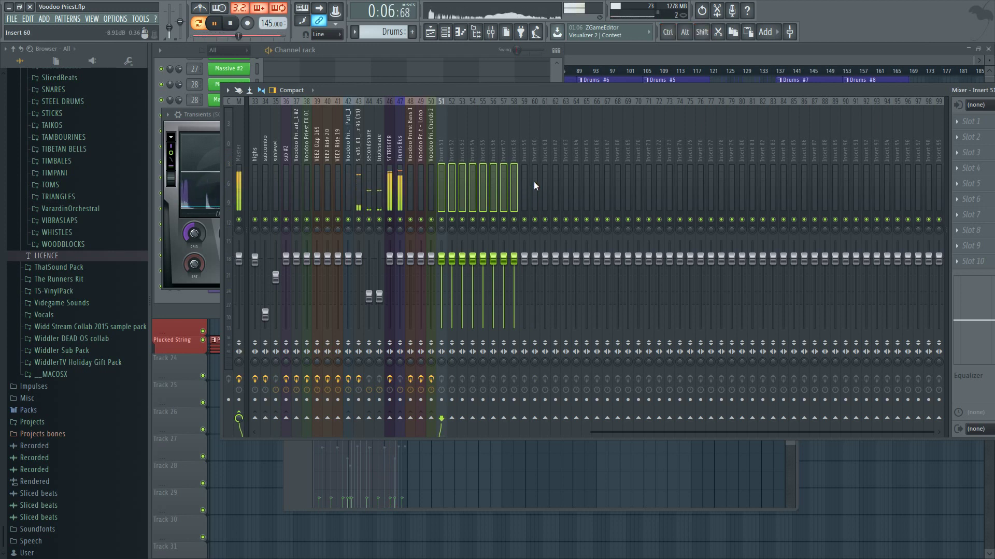
{"action": "key", "text": "alt+Left"}
{"action": "key", "text": "alt+Left"}
{"action": "key", "text": "alt+Left"}
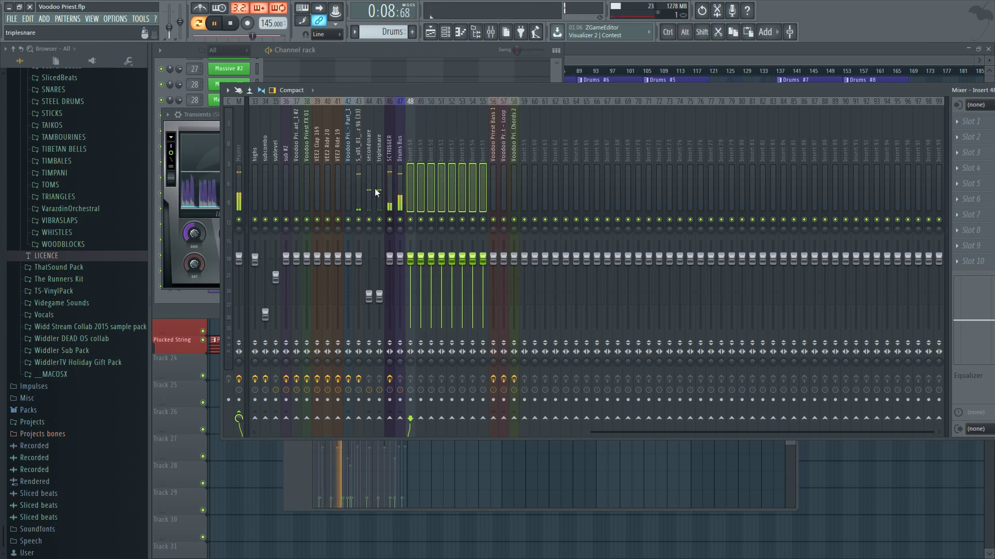
- Dock SC TRIGGER, Drums Bus and the eight empty inserts following them beside the Master track
{"action": "left_click", "coordinate": [391, 180]}
{"action": "left_click_drag", "start_coordinate": [399, 176], "coordinate": [477, 185]}
{"action": "key", "text": "ctrl+shift+Left"}
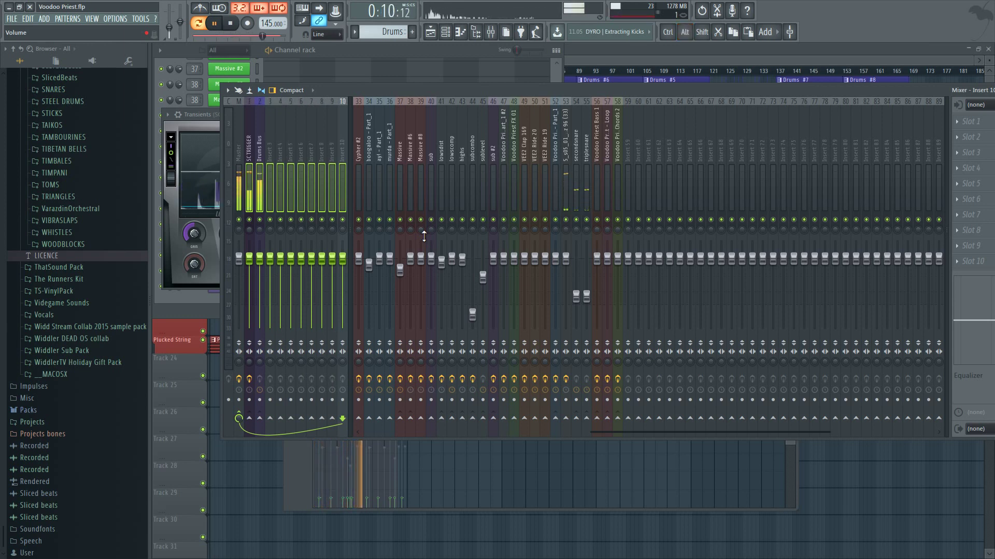
- Name the docked group's unnamed inserts BUSES and give all ten docked inserts a blue-violet colour
{"action": "key", "text": "F2"}
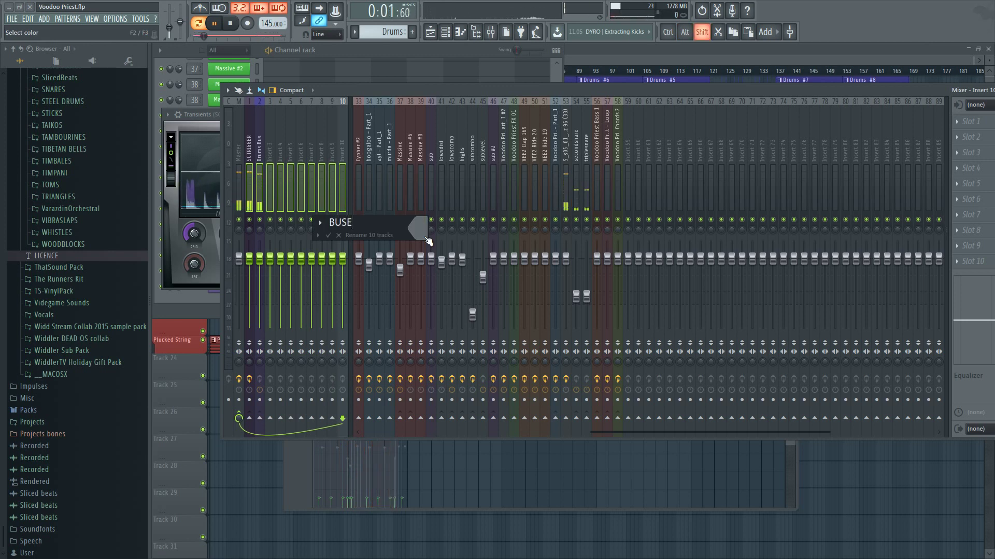
{"action": "key", "text": "Return"}
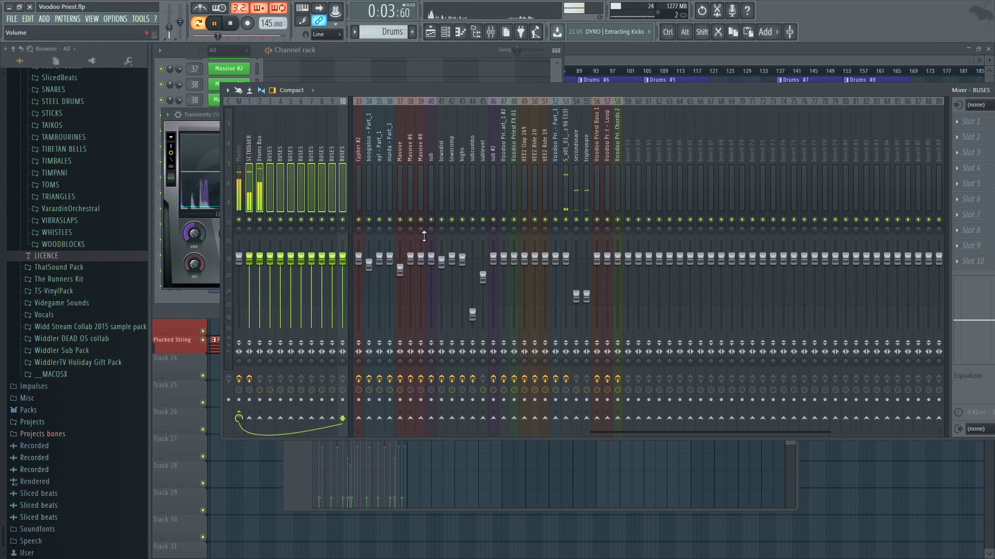
{"action": "key", "text": "F2"}
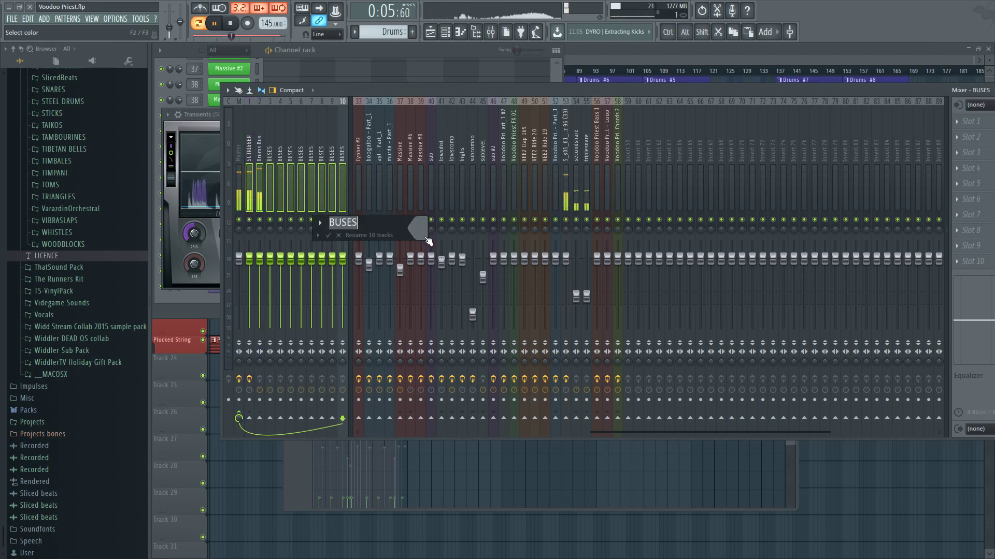
{"action": "left_click", "coordinate": [426, 239]}
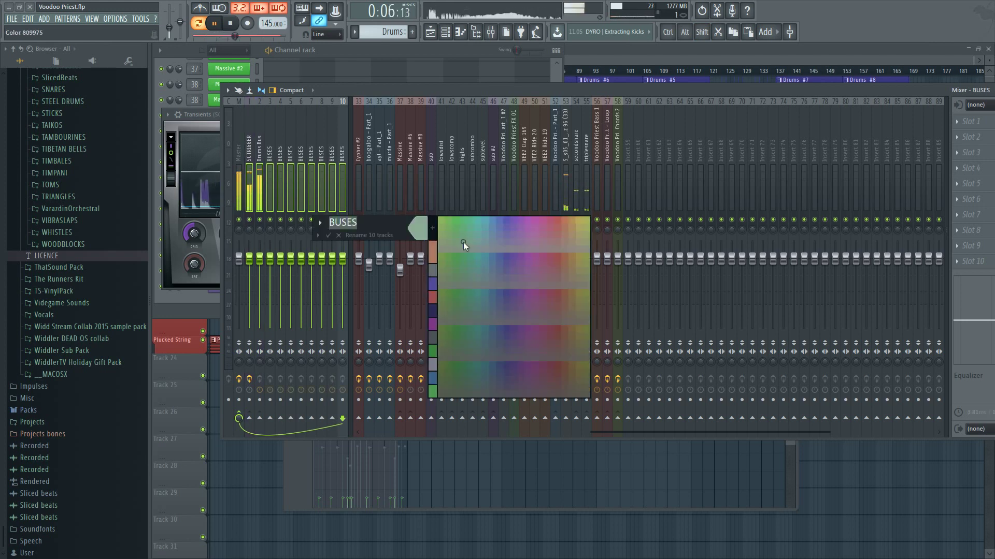
{"action": "left_click", "coordinate": [509, 256]}
{"action": "key", "text": "Return"}
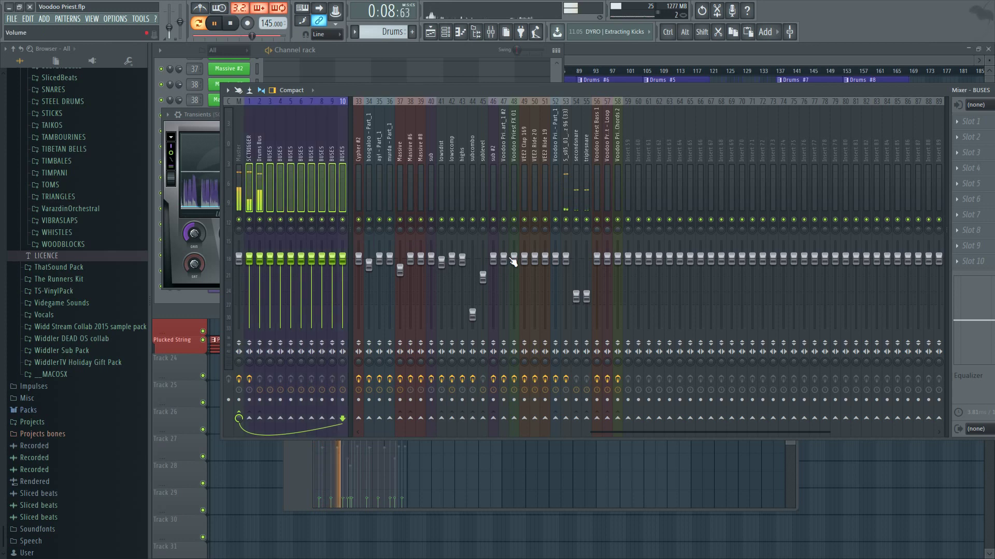
- Move the S_s05_01, secondsnare and triplesnare inserts together to directly after the Fizzling C - 17 insert
{"action": "left_click", "coordinate": [335, 136]}
{"action": "scroll", "coordinate": [363, 135], "scroll_direction": "up", "scroll_amount": 5}
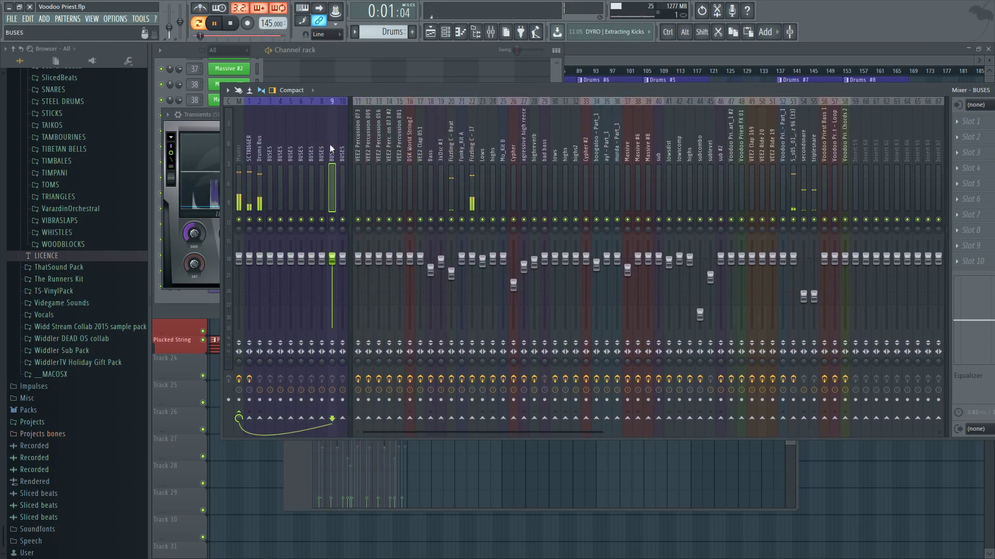
{"action": "left_click", "coordinate": [357, 137]}
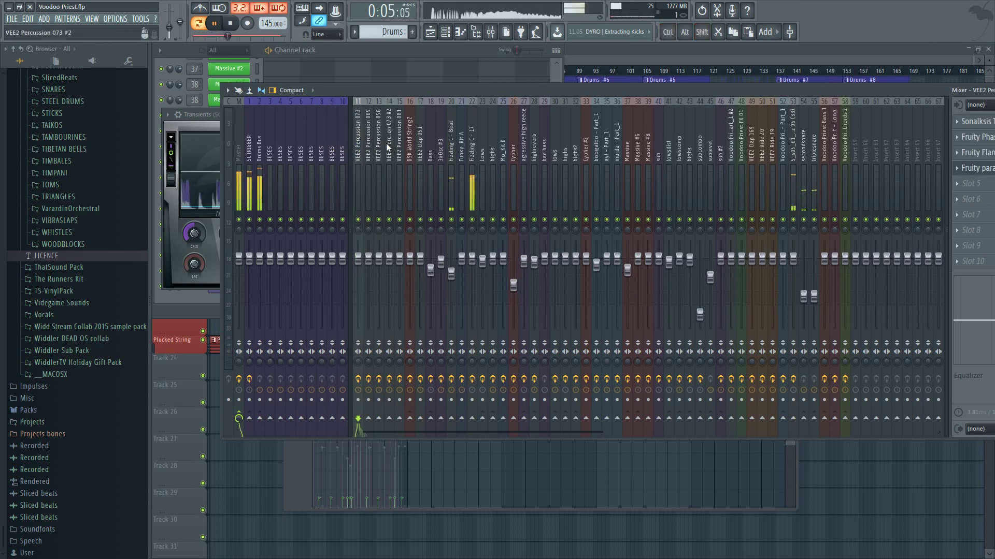
{"action": "left_click", "coordinate": [793, 181]}
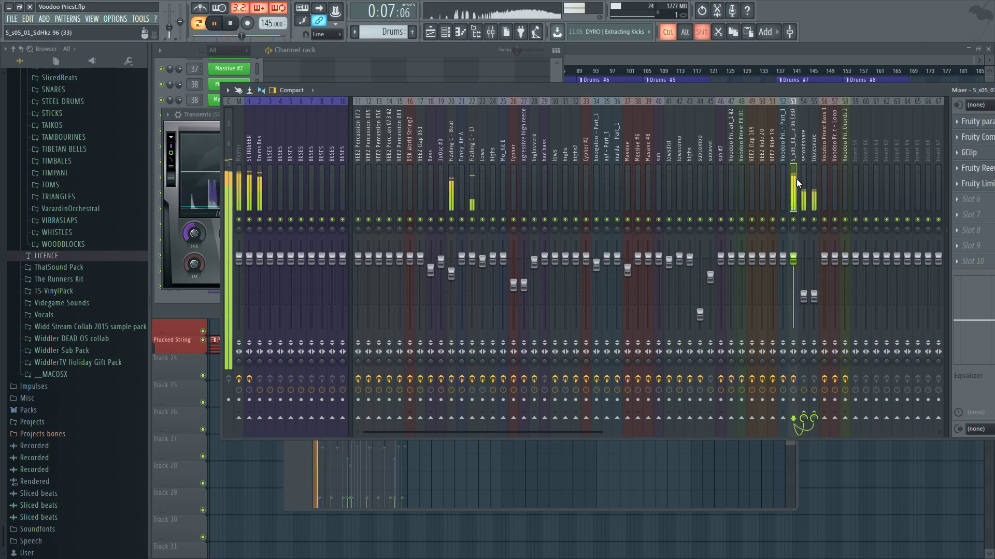
{"action": "left_click", "coordinate": [804, 182], "text": "ctrl+shift"}
{"action": "left_click", "coordinate": [816, 180], "text": "ctrl+shift"}
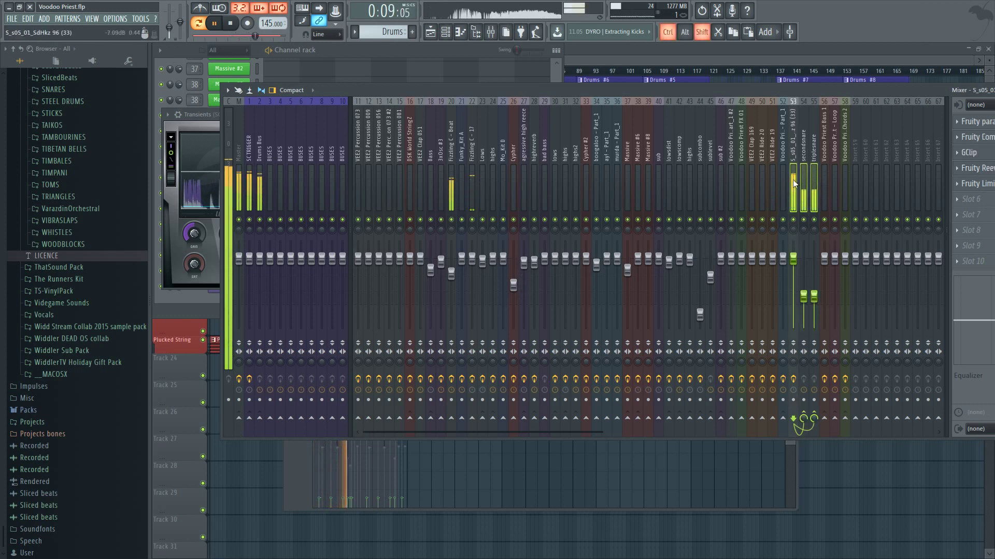
{"action": "key", "text": "alt+Left"}
{"action": "key", "text": "alt+Left"}
{"action": "key", "text": "alt+Left"}
{"action": "key", "text": "alt+Left"}
{"action": "key", "text": "alt+Left"}
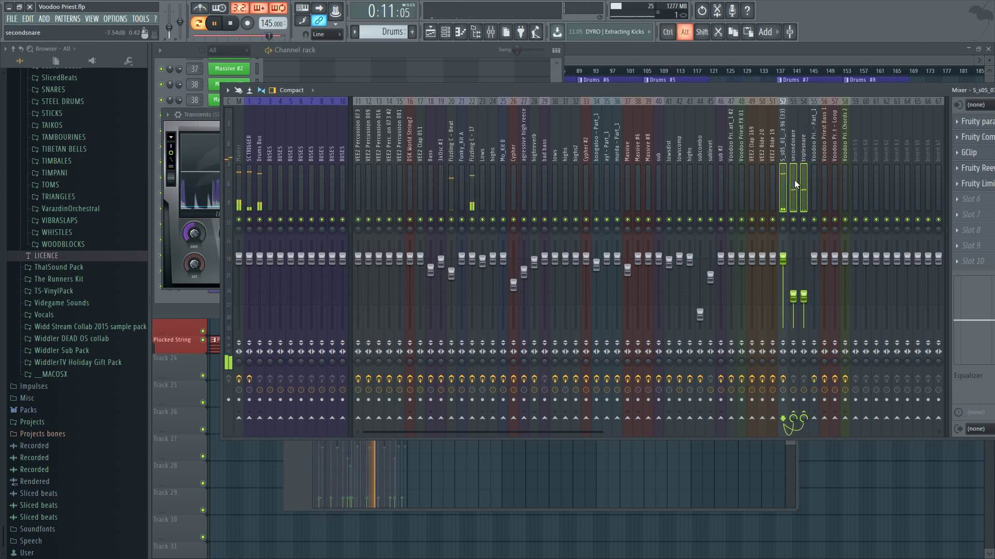
{"action": "key", "text": "alt+Left"}
{"action": "key", "text": "alt+Left"}
{"action": "key", "text": "alt+Left"}
{"action": "key", "text": "alt+Left"}
{"action": "key", "text": "alt+Left"}
{"action": "key", "text": "alt+Left"}
{"action": "key", "text": "alt+Left"}
{"action": "key", "text": "alt+Left"}
{"action": "key", "text": "alt+Left"}
{"action": "key", "text": "alt+Left"}
{"action": "key", "text": "alt+Left"}
{"action": "key", "text": "alt+Left"}
{"action": "key", "text": "alt+Left"}
{"action": "key", "text": "alt+Left"}
{"action": "key", "text": "alt+Left"}
{"action": "key", "text": "alt+Left"}
{"action": "key", "text": "alt+Left"}
{"action": "key", "text": "alt+Left"}
{"action": "key", "text": "alt+Left"}
{"action": "key", "text": "alt+Left"}
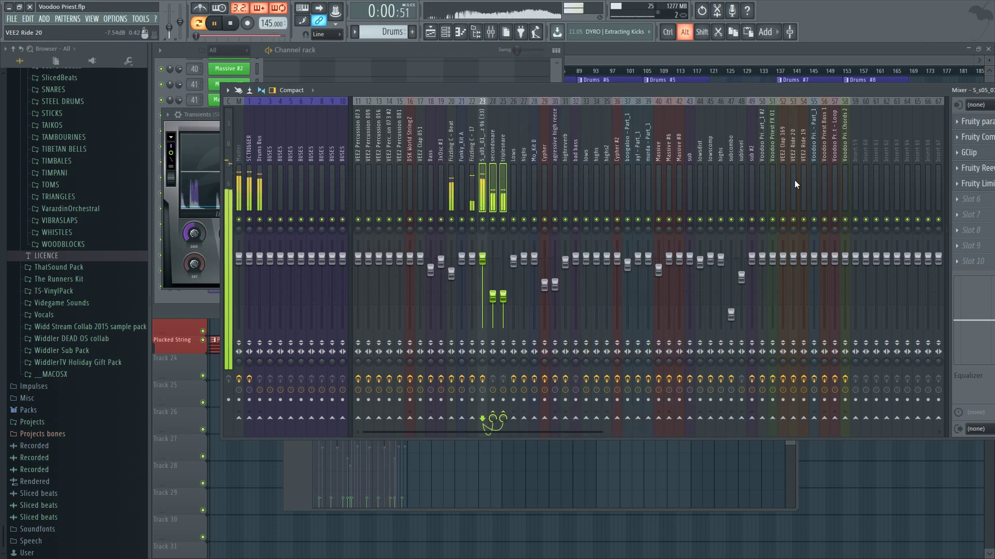
- Move the Fizzling C - Beat insert two places later, between Fizzling C - 17 and the snare inserts
{"action": "left_click", "coordinate": [453, 175]}
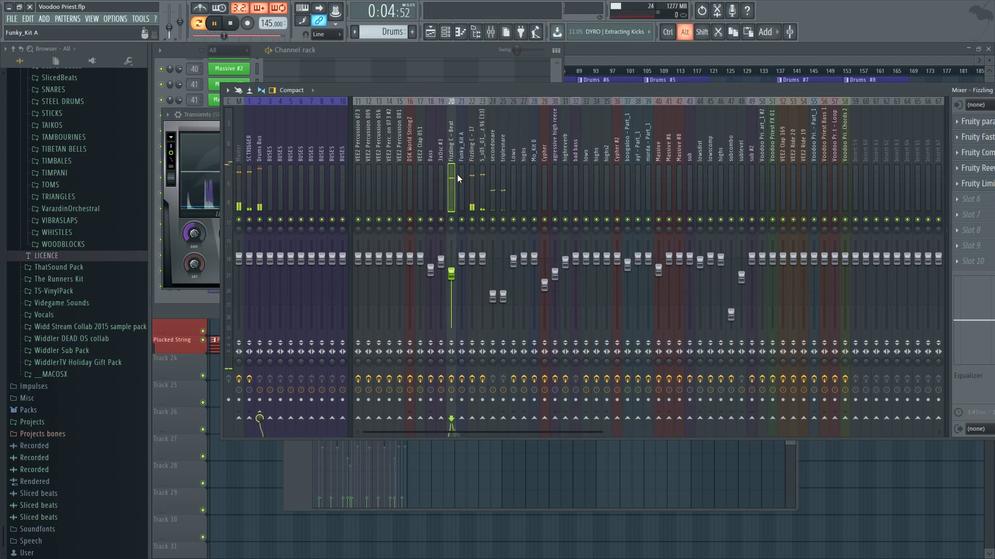
{"action": "key", "text": "alt+Right"}
{"action": "key", "text": "alt+Right"}
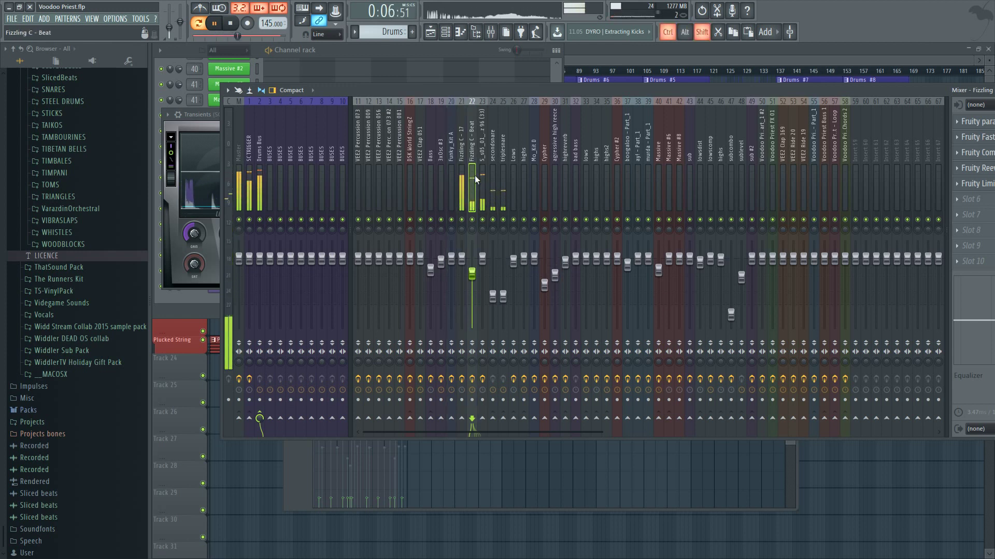
- Move the two Fizzling C inserts and the three snare inserts ahead of VEE2 Percussion 073, directly after the docked buses
{"action": "left_click_drag", "start_coordinate": [466, 173], "coordinate": [502, 175]}
{"action": "key", "text": "alt+Left"}
{"action": "key", "text": "alt+Left"}
{"action": "key", "text": "alt+Left"}
{"action": "key", "text": "alt+Left"}
{"action": "key", "text": "alt+Left"}
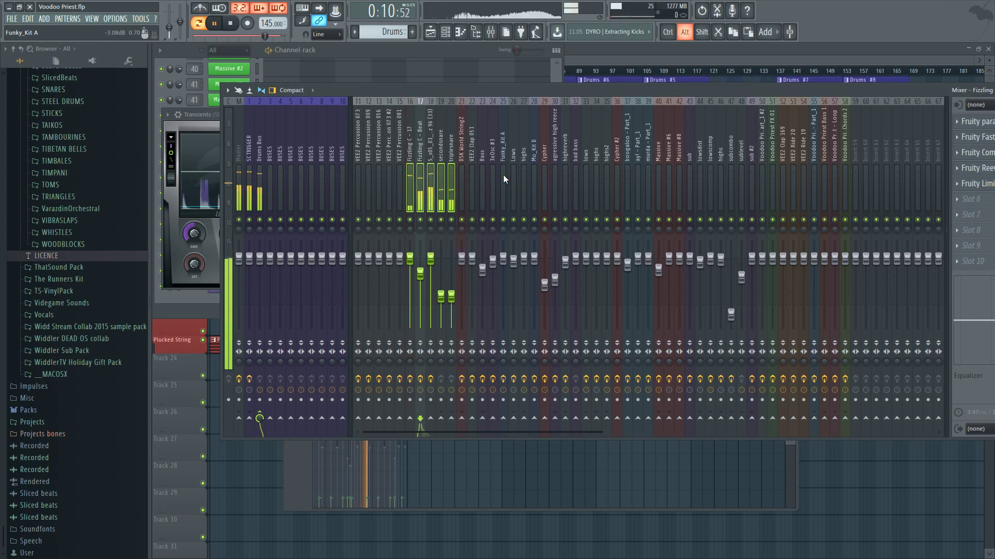
{"action": "key", "text": "alt+Left"}
{"action": "key", "text": "alt+Left"}
{"action": "key", "text": "alt+Left"}
{"action": "key", "text": "alt+Left"}
{"action": "key", "text": "alt+Left"}
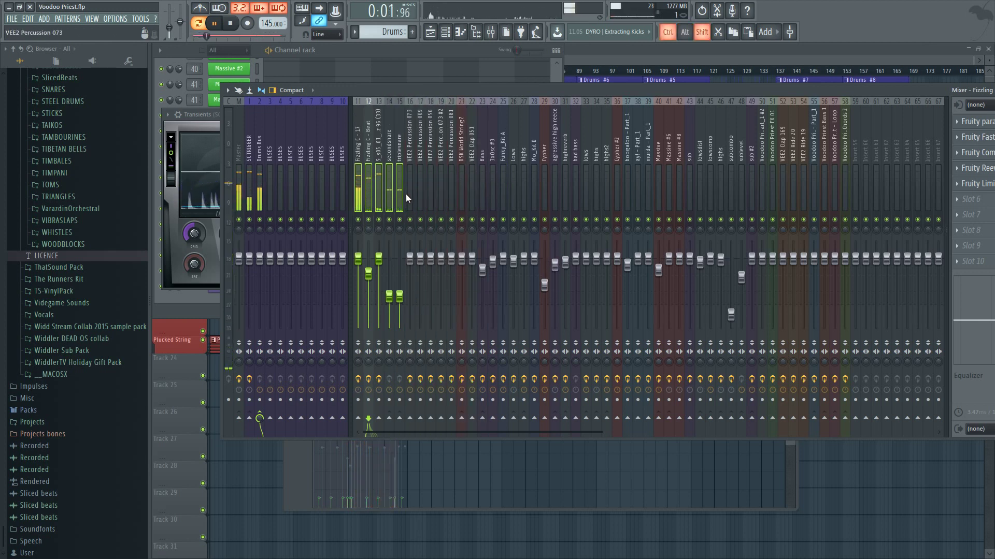
- Move the VEE2 Clap 051 insert one place earlier, directly after VEE2 Percussion 081
{"action": "left_click_drag", "start_coordinate": [406, 191], "coordinate": [452, 190]}
{"action": "left_click", "coordinate": [470, 189]}
{"action": "key", "text": "alt+Left"}
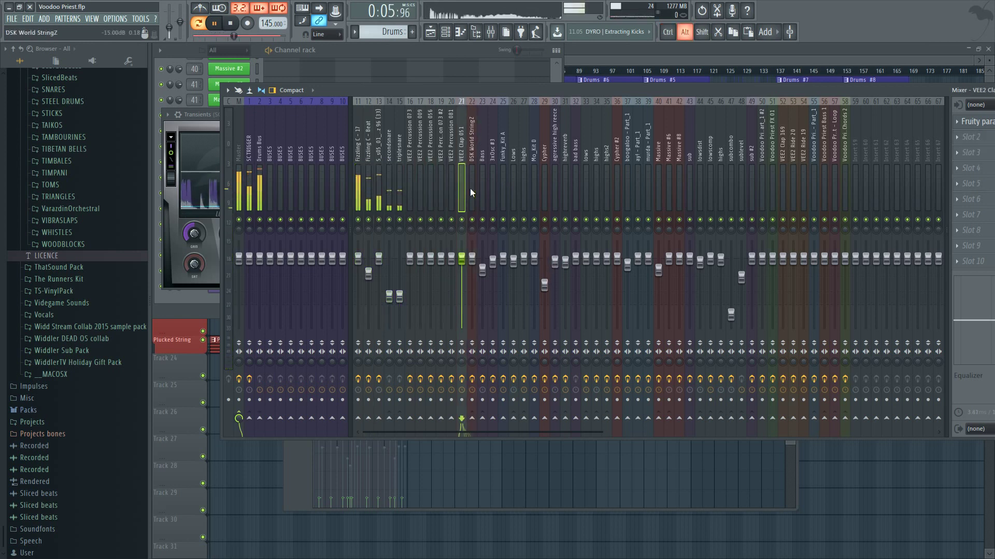
- Give the eleven drum inserts from Fizzling C - 17 to VEE2 Clap 051 the same blue-violet colour as the buses
{"action": "left_click_drag", "start_coordinate": [454, 176], "coordinate": [359, 183]}
{"action": "key", "text": "F2"}
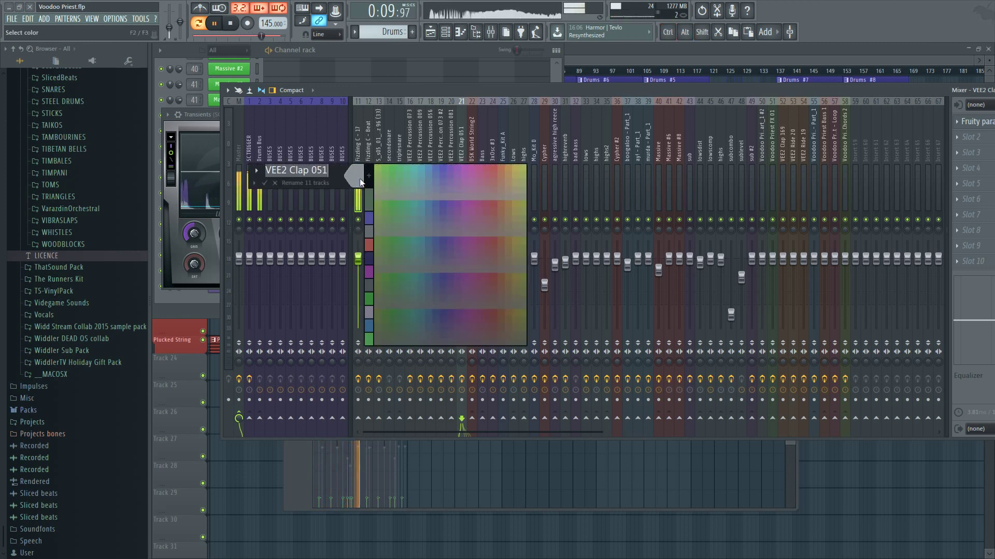
{"action": "left_click", "coordinate": [442, 169]}
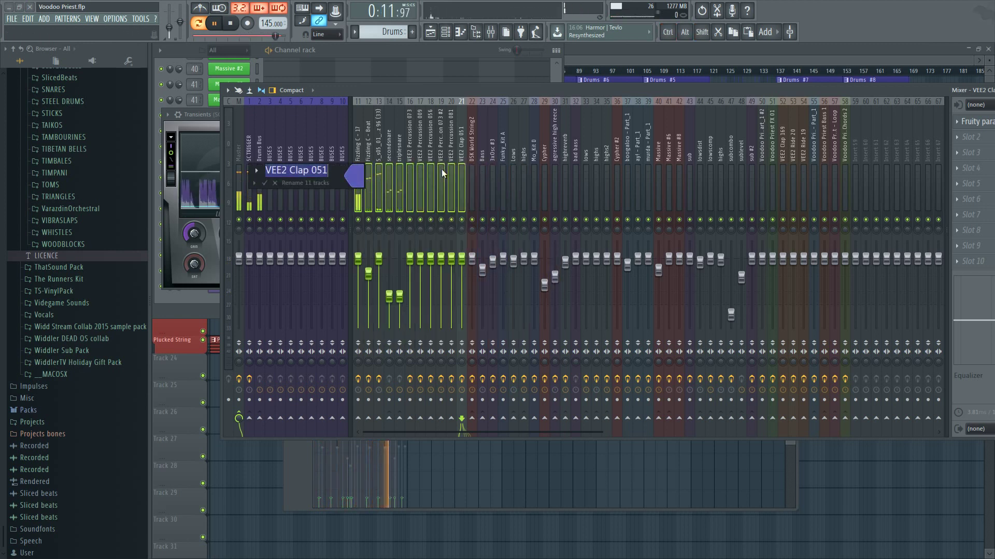
{"action": "left_click", "coordinate": [442, 169]}
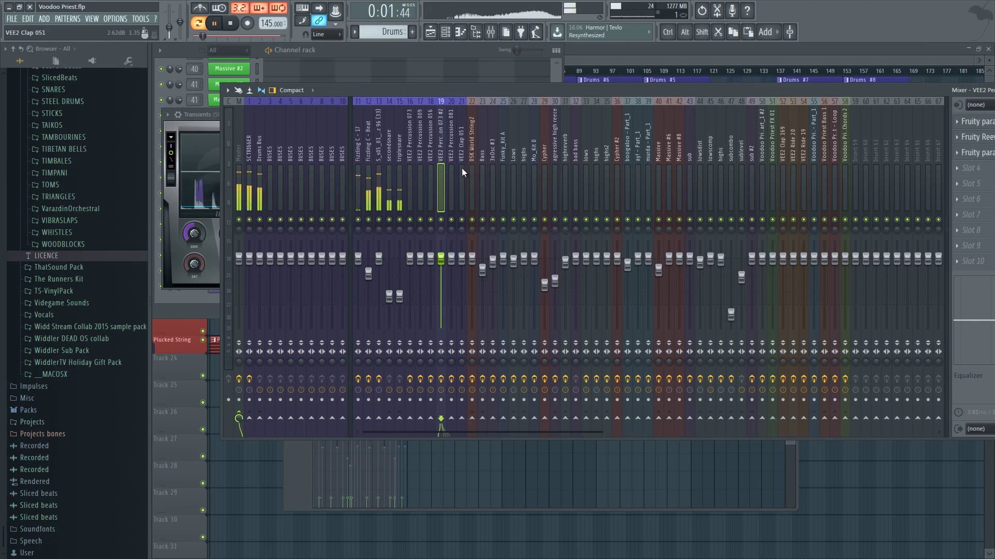
- Check the output routing of the Fizzling C - Beat and S_s05_01 snare inserts
{"action": "left_click", "coordinate": [369, 169]}
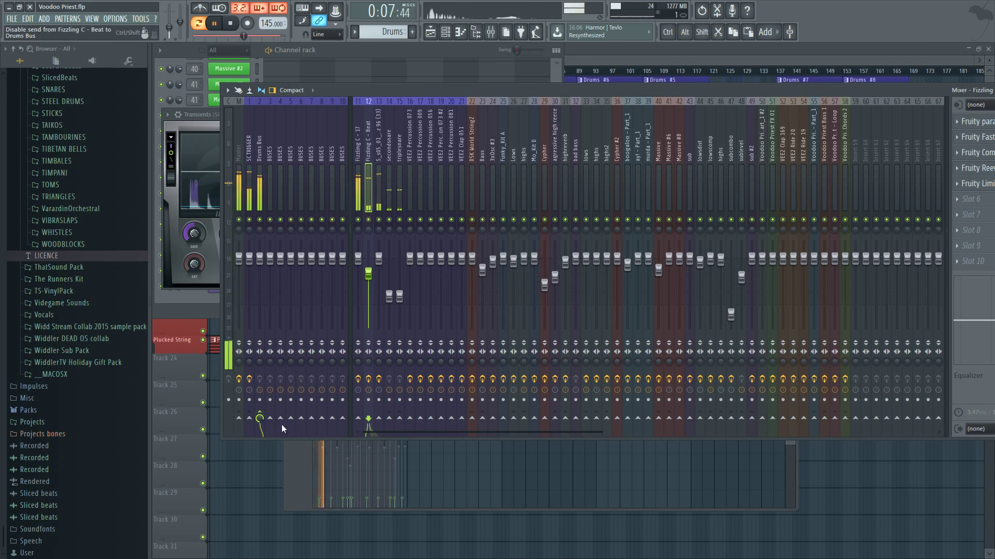
{"action": "left_click", "coordinate": [378, 192]}
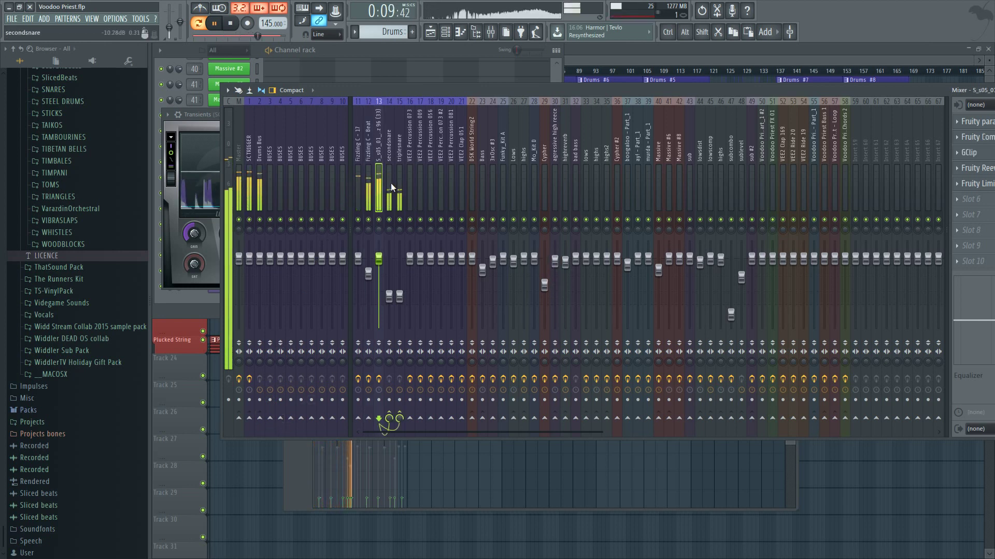
{"action": "scroll", "coordinate": [390, 182], "scroll_direction": "up", "scroll_amount": 1}
{"action": "scroll", "coordinate": [390, 182], "scroll_direction": "up", "scroll_amount": 1}
{"action": "scroll", "coordinate": [391, 182], "scroll_direction": "down", "scroll_amount": 6}
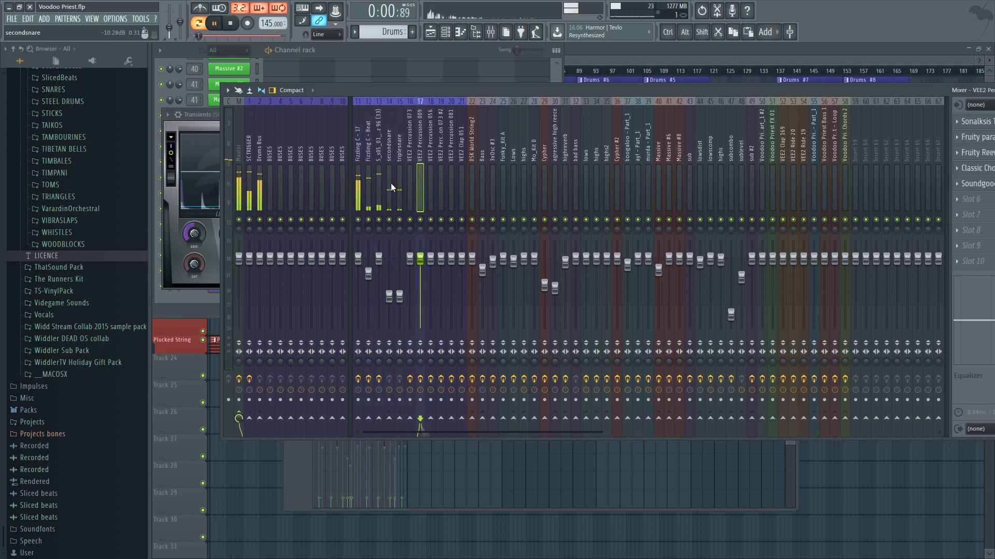
- Route the five VEE2 Percussion inserts only to the first BUSES insert after Drums Bus
{"action": "left_click", "coordinate": [407, 176]}
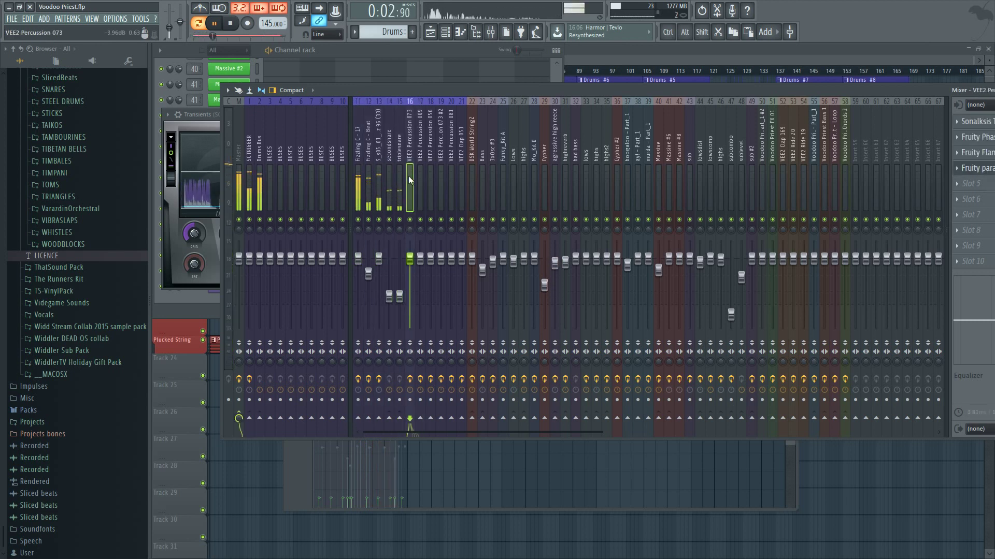
{"action": "left_click", "coordinate": [417, 176], "text": "ctrl+shift"}
{"action": "left_click_drag", "start_coordinate": [420, 175], "coordinate": [448, 176]}
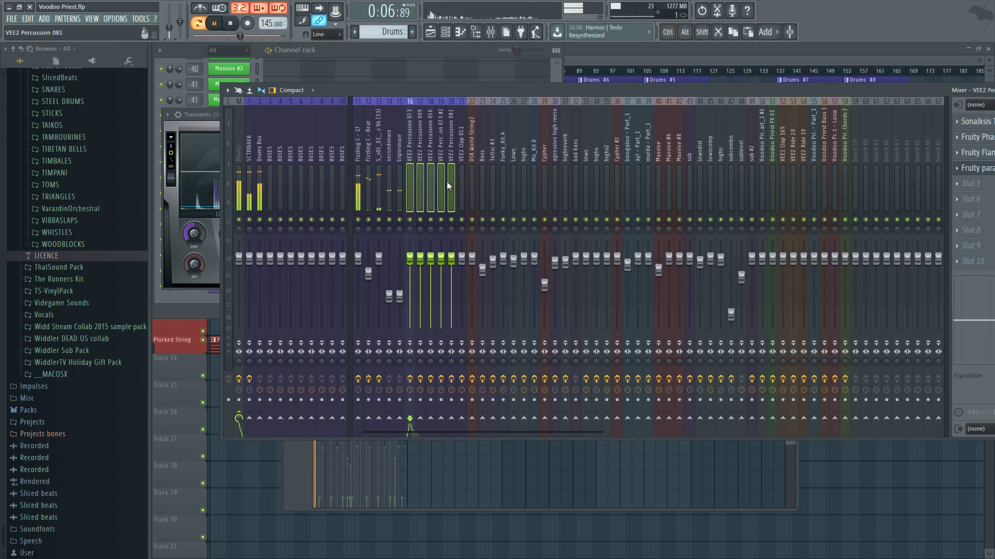
{"action": "left_click", "coordinate": [307, 432]}
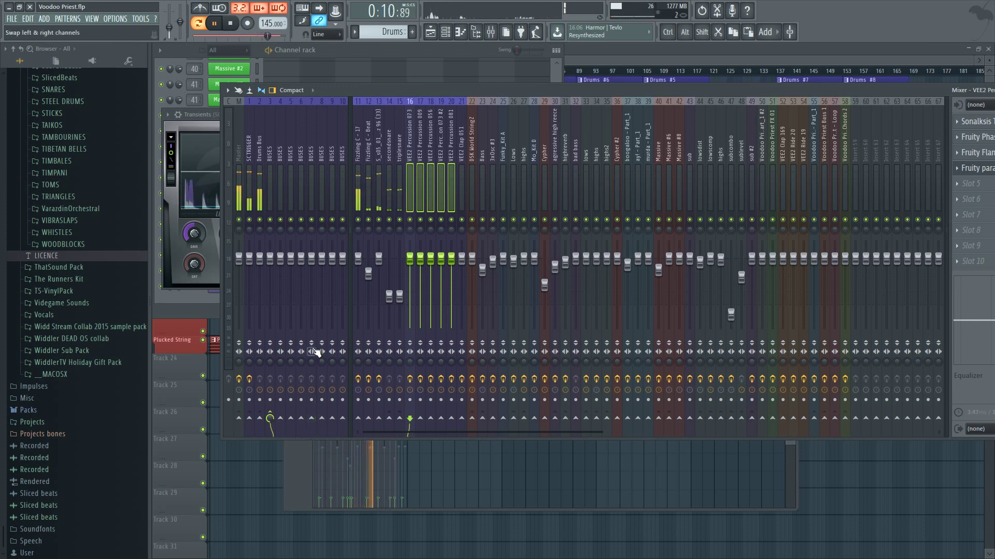
- Rename the BUSES insert after Drums Bus as Percussions and check a percussion insert's routing to it
{"action": "left_click", "coordinate": [270, 180]}
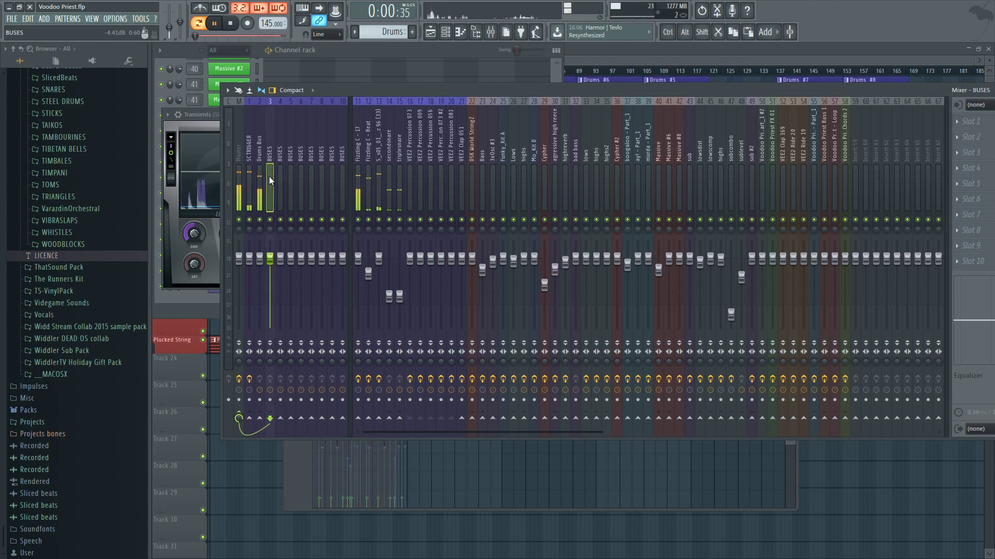
{"action": "key", "text": "F2"}
{"action": "type", "text": "Percussions"}
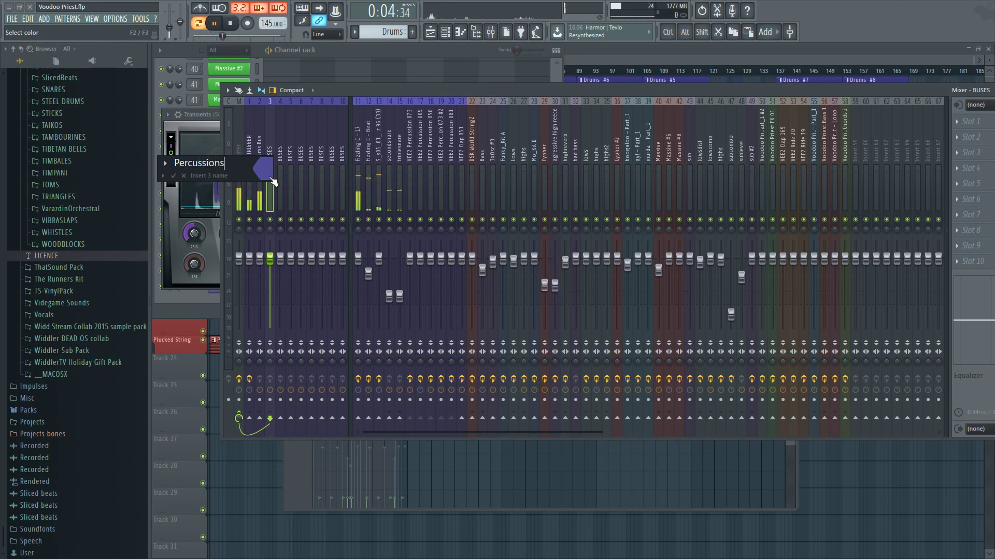
{"action": "key", "text": "Return"}
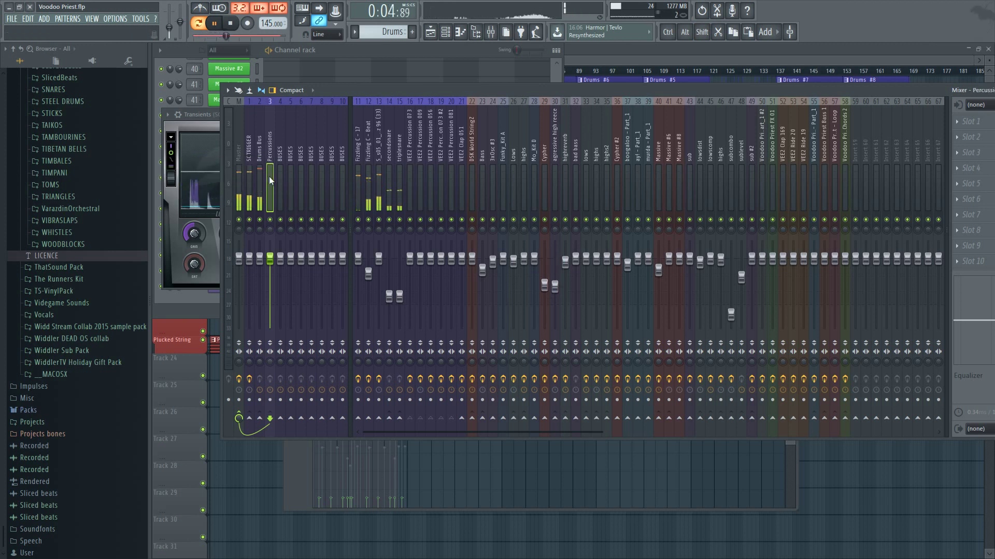
{"action": "left_click", "coordinate": [440, 185]}
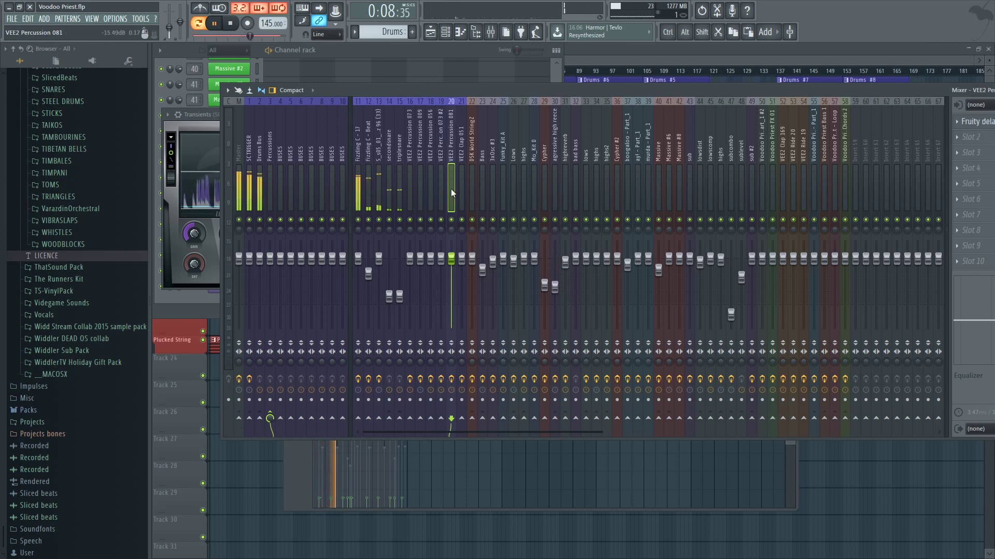
- Route the VEE2 Clap 051 insert only to the Percussions bus and check that bus's own output
{"action": "left_click", "coordinate": [458, 191]}
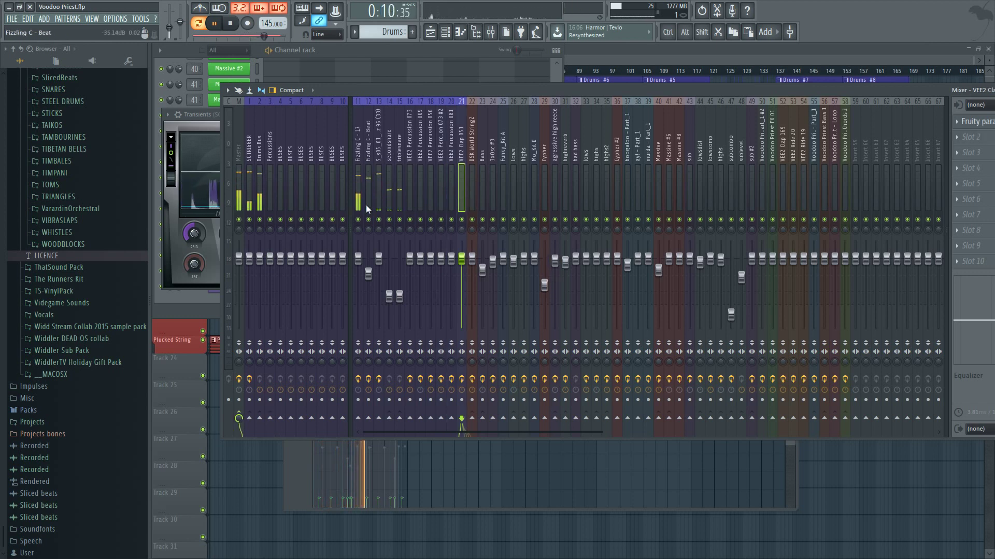
{"action": "left_click", "coordinate": [270, 419]}
{"action": "left_click", "coordinate": [273, 171]}
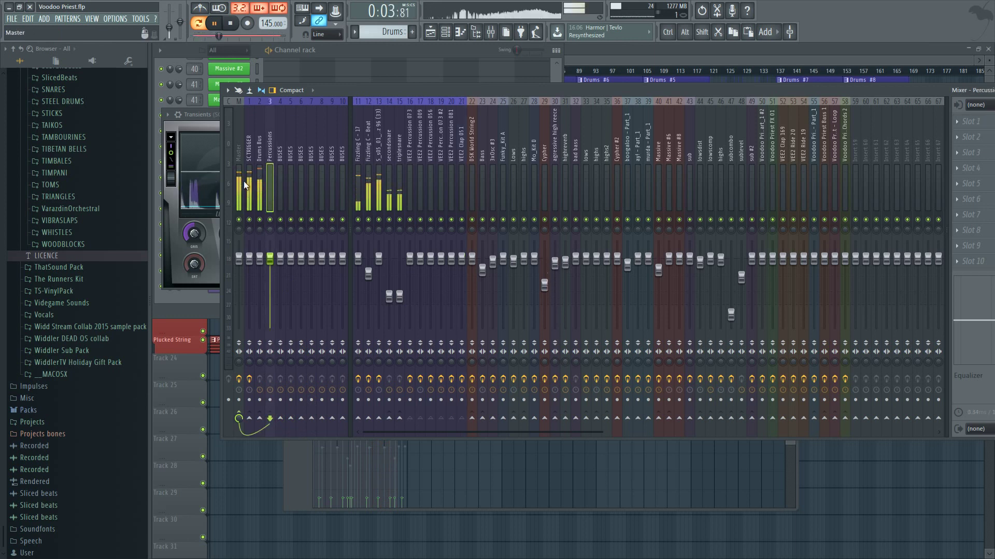
{"action": "left_click", "coordinate": [262, 180]}
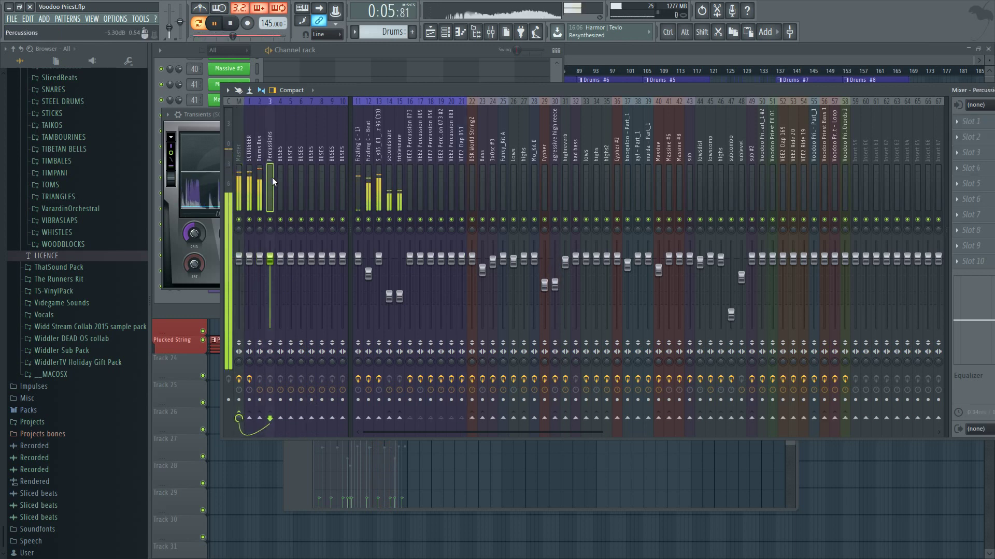
- Move the Lows and highs inserts fed by Bass so they sit directly after the Bass insert
{"action": "left_click", "coordinate": [485, 178]}
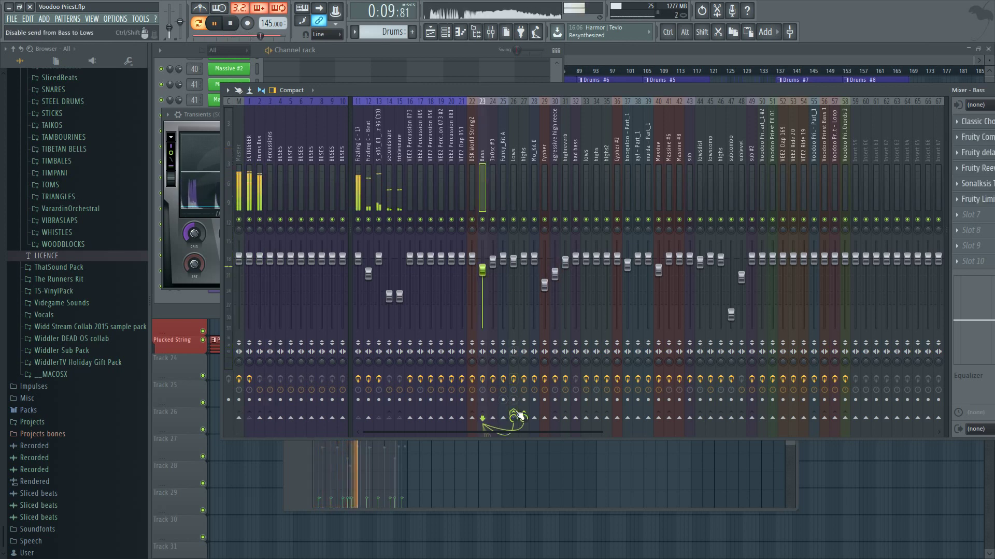
{"action": "left_click", "coordinate": [523, 419]}
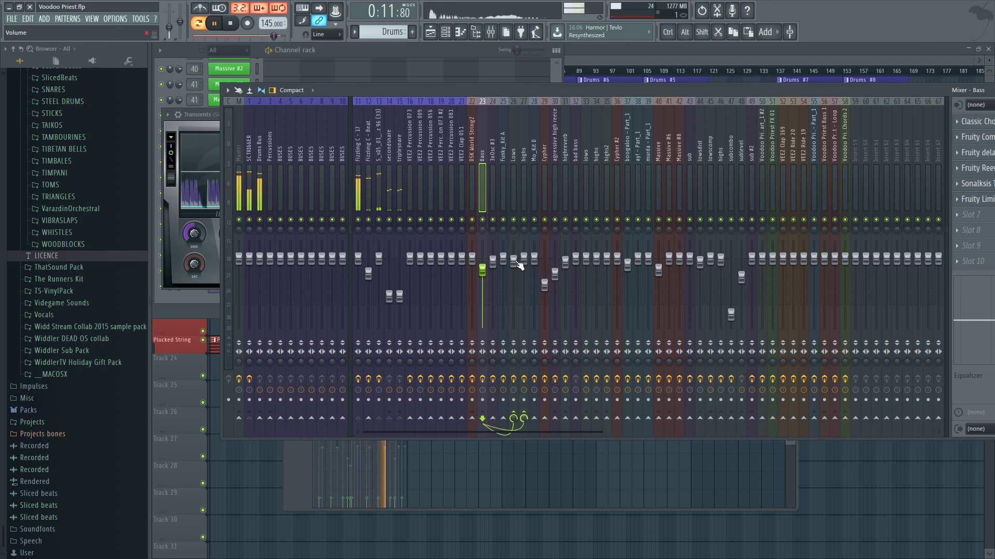
{"action": "left_click", "coordinate": [513, 186]}
{"action": "left_click", "coordinate": [523, 185], "text": "ctrl"}
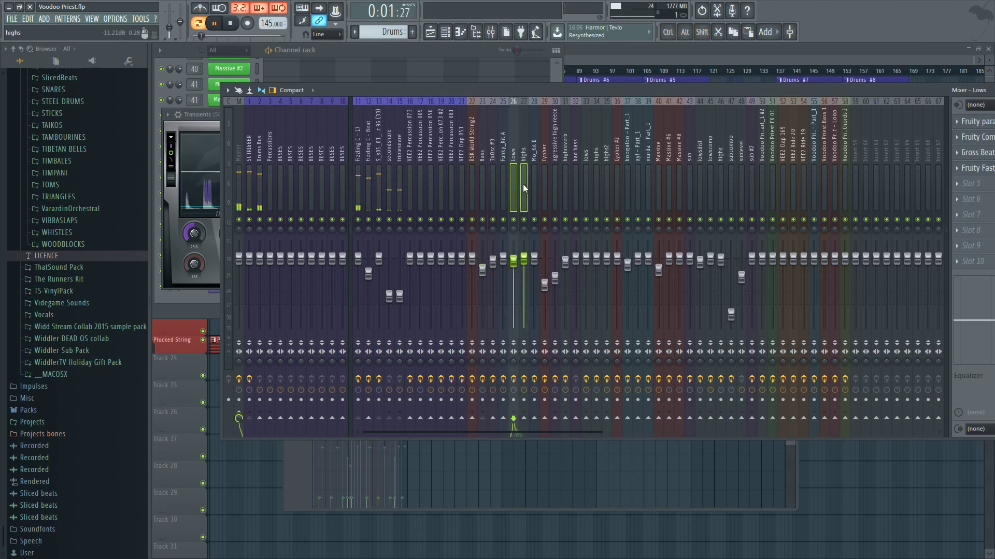
{"action": "key", "text": "alt+Left"}
{"action": "key", "text": "alt+Left"}
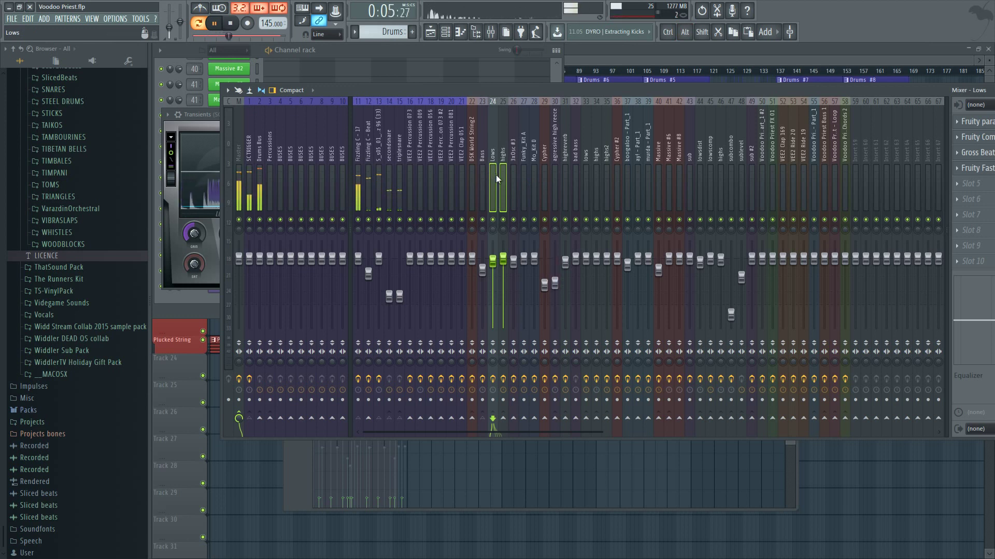
{"action": "left_click", "coordinate": [503, 175]}
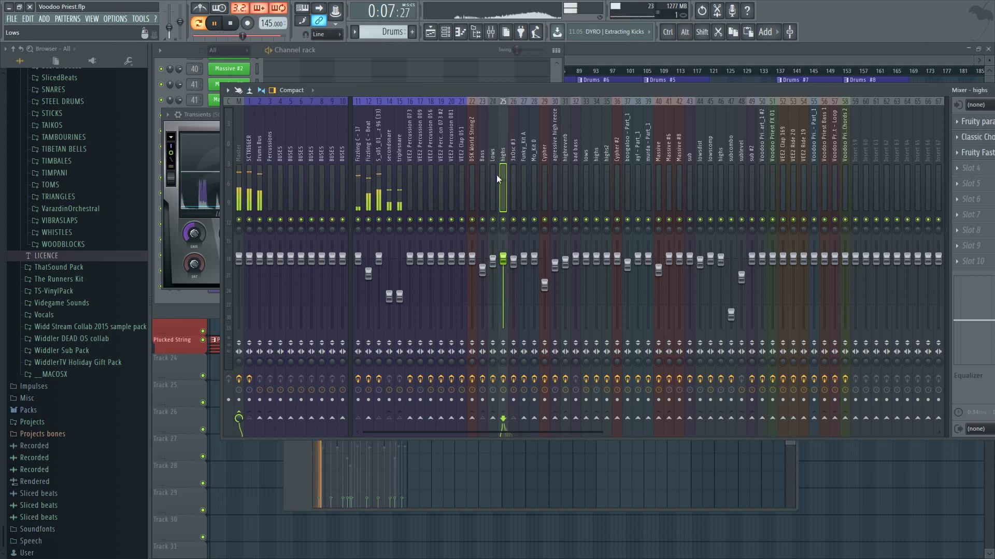
- Give the Bass, Lows and highs inserts the same green colour
{"action": "left_click", "coordinate": [483, 178], "text": "ctrl+shift"}
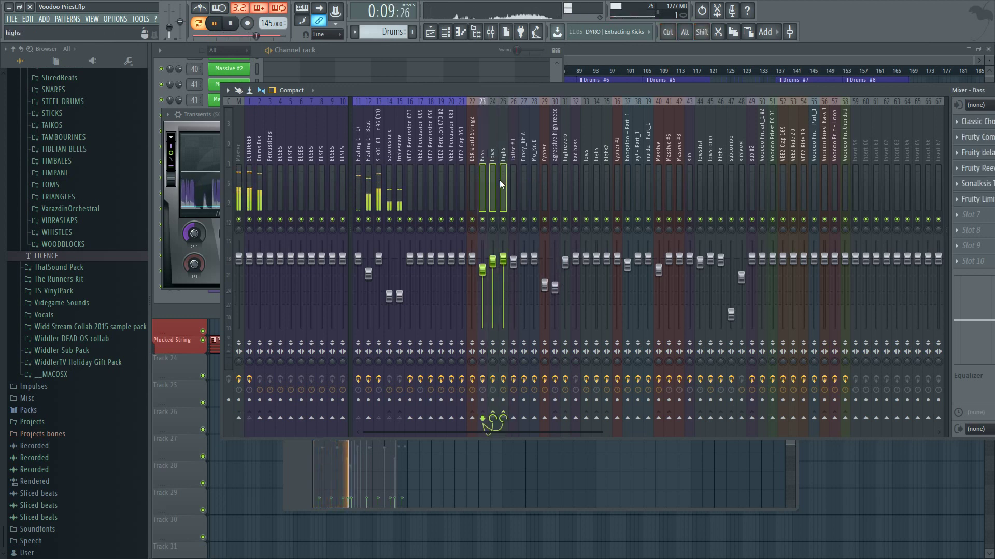
{"action": "key", "text": "F2"}
{"action": "left_click", "coordinate": [495, 172]}
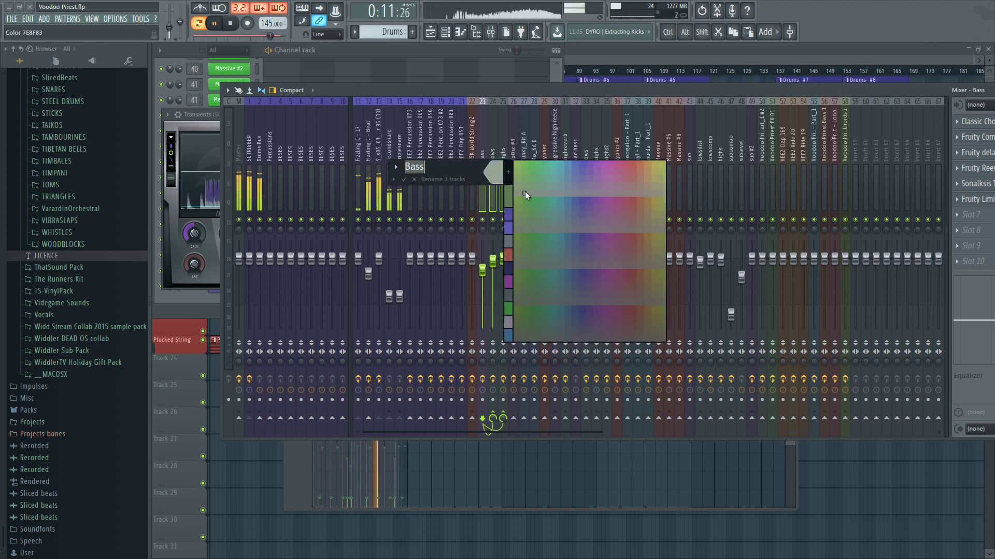
{"action": "left_click", "coordinate": [536, 198]}
{"action": "key", "text": "Return"}
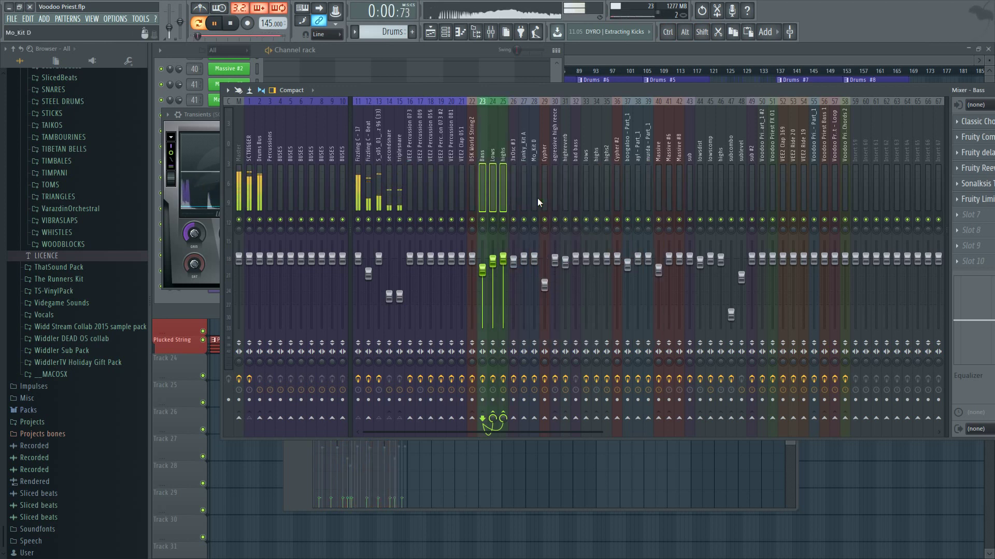
- Move the DSK World StringZ insert to the position just after the Cypher insert
{"action": "left_click", "coordinate": [472, 190]}
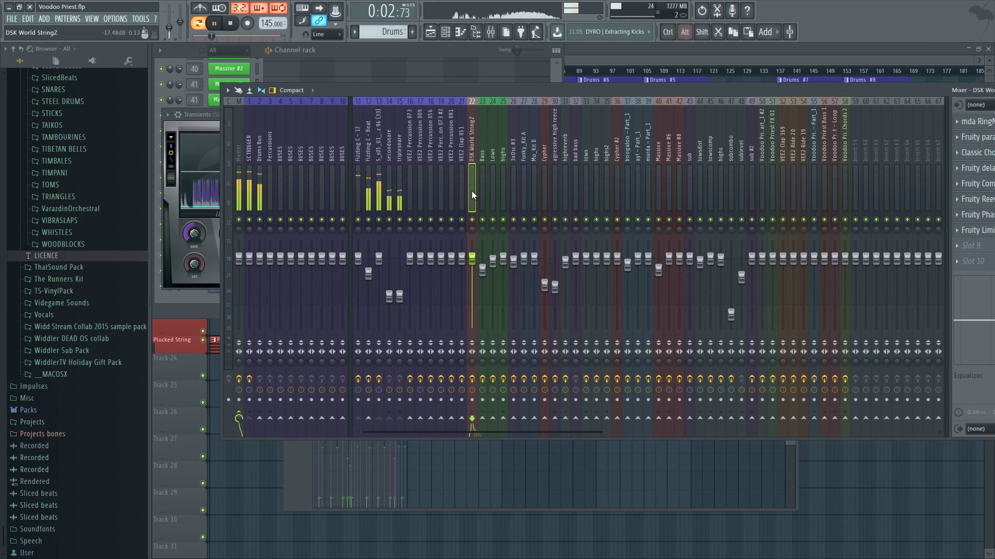
{"action": "key", "text": "alt+Right"}
{"action": "key", "text": "alt+Right"}
{"action": "key", "text": "alt+Right"}
{"action": "key", "text": "alt+Right"}
{"action": "key", "text": "alt+Right"}
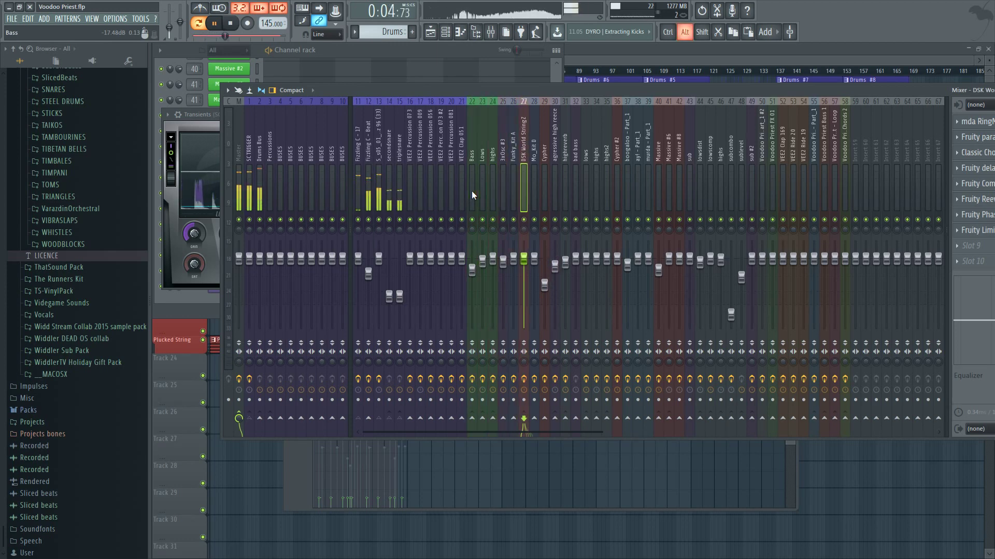
{"action": "key", "text": "alt+Right"}
{"action": "key", "text": "alt+Right"}
- Rename the Mo_Kit D insert as Drumloop
{"action": "left_click", "coordinate": [526, 180]}
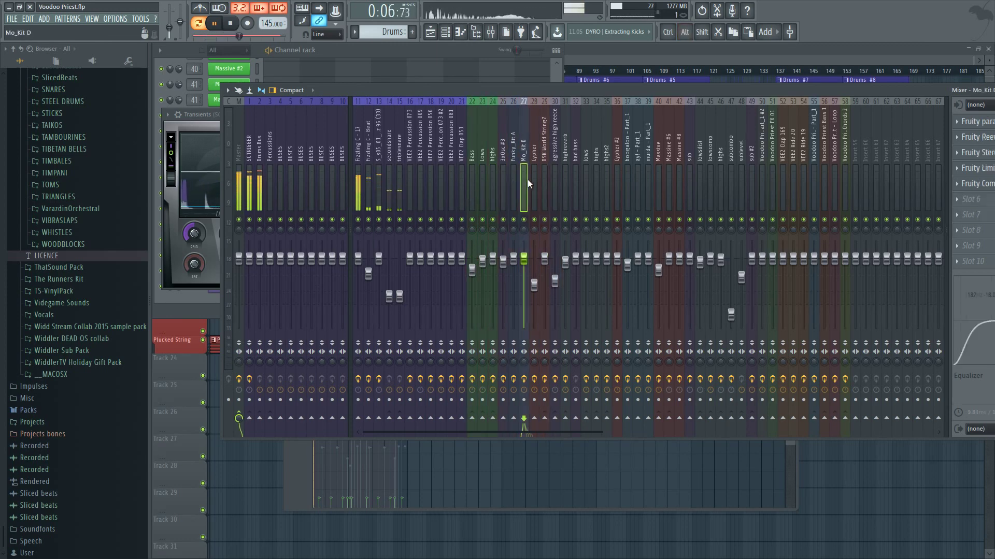
{"action": "left_click", "coordinate": [522, 180], "text": "shift"}
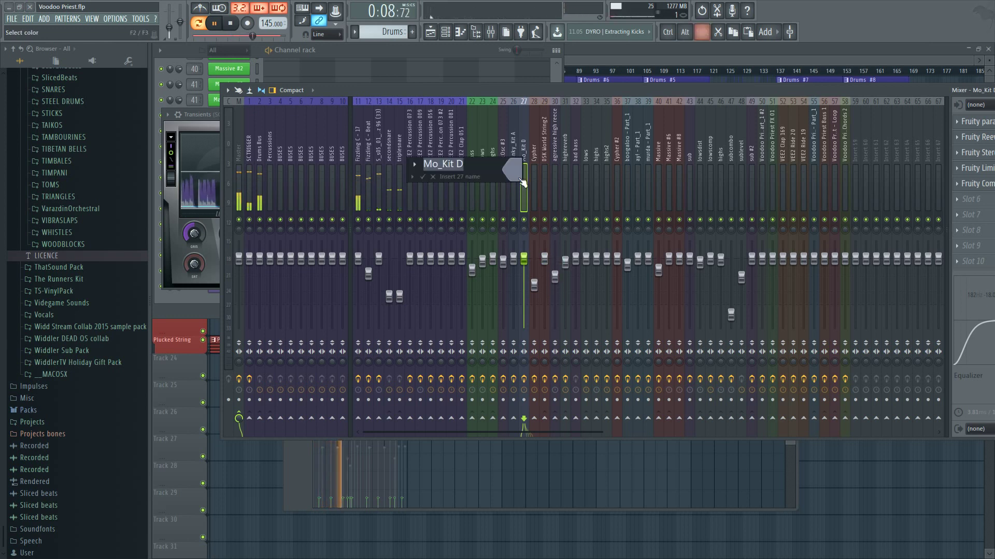
{"action": "type", "text": "Drumloop"}
{"action": "key", "text": "Return"}
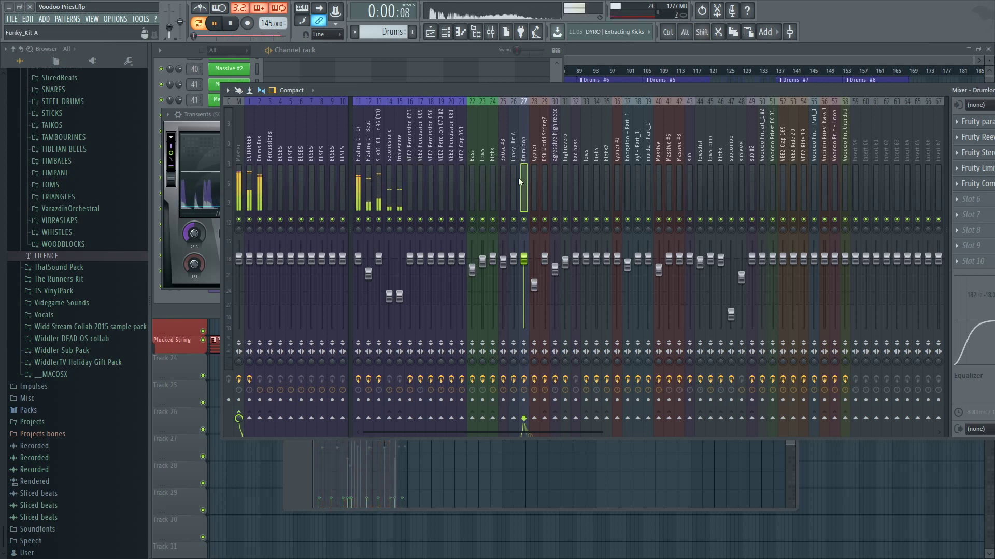
- Move the Drumloop insert to just after VEE2 Clap 051 and route it only to the Drums Bus
{"action": "key", "text": "alt+Left"}
{"action": "key", "text": "alt+Left"}
{"action": "key", "text": "alt+Left"}
{"action": "key", "text": "alt+Left"}
{"action": "key", "text": "alt+Left"}
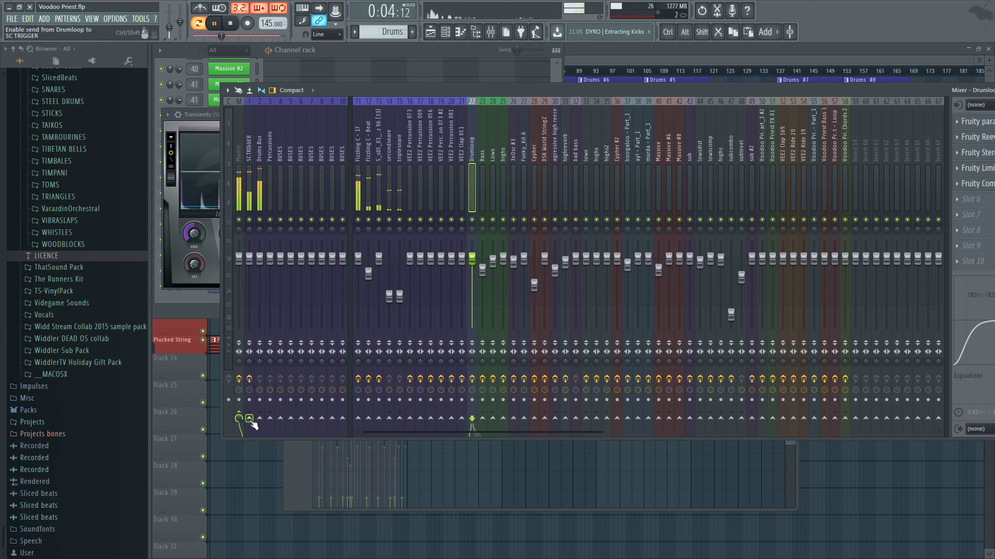
{"action": "left_click", "coordinate": [292, 434]}
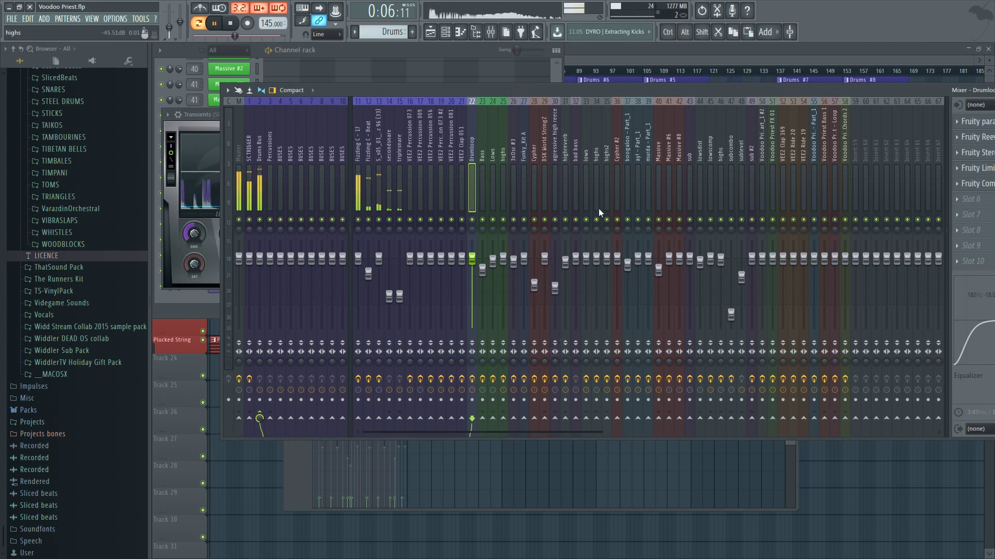
- Look through the channel rack to find which channels feed the 3xOsc #3 insert
{"action": "left_click", "coordinate": [483, 174]}
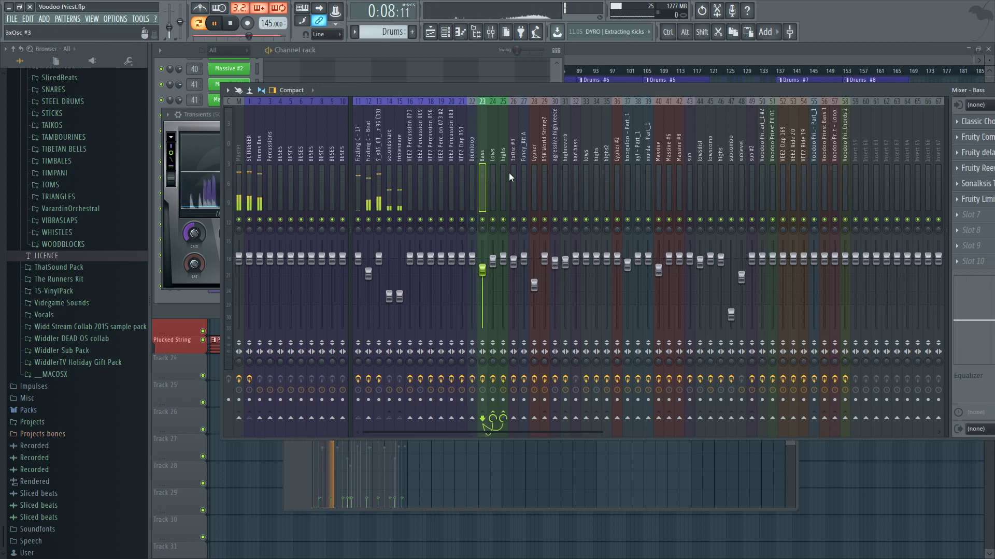
{"action": "left_click", "coordinate": [514, 168]}
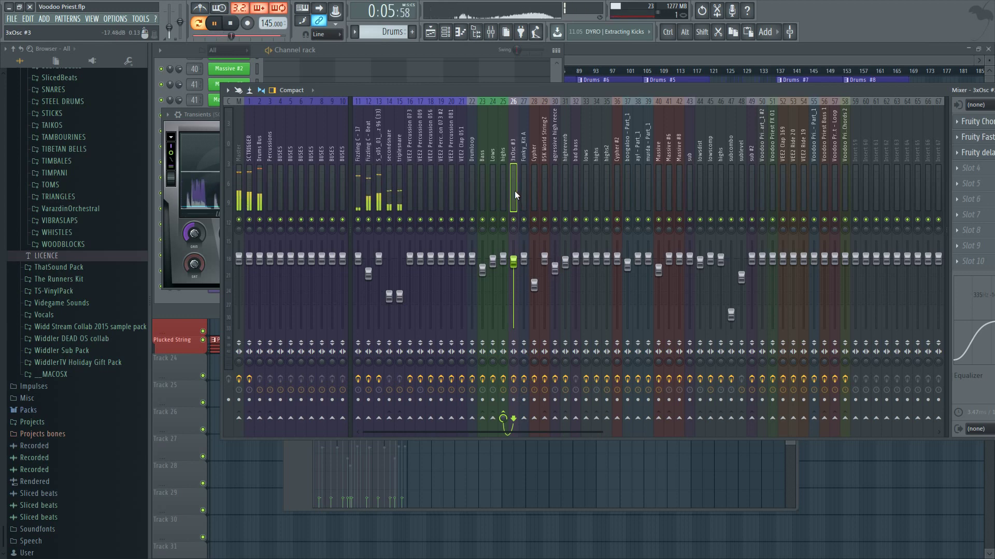
{"action": "left_click", "coordinate": [373, 64]}
{"action": "left_click_drag", "start_coordinate": [339, 47], "coordinate": [475, 157]}
{"action": "scroll", "coordinate": [363, 236], "scroll_direction": "up", "scroll_amount": 5}
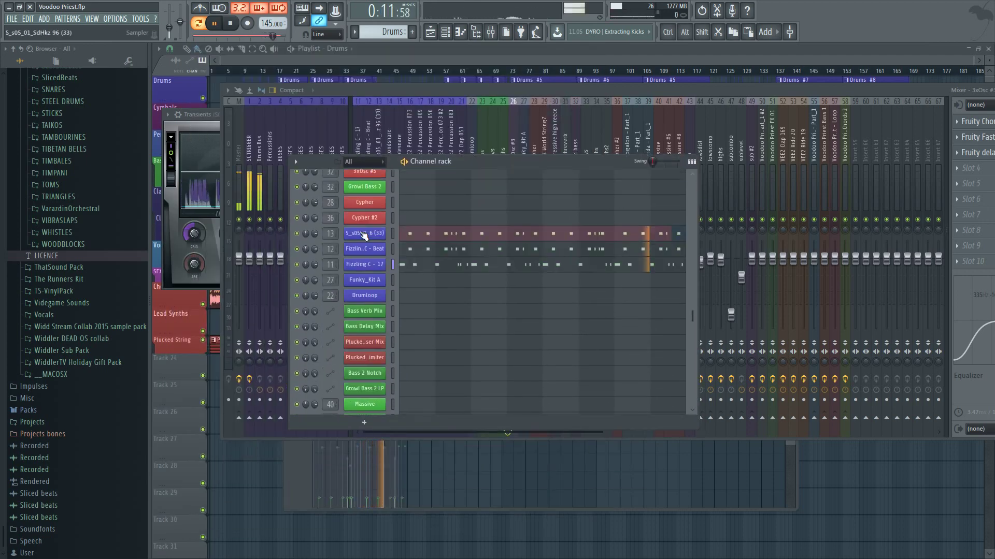
{"action": "scroll", "coordinate": [363, 236], "scroll_direction": "up", "scroll_amount": 4}
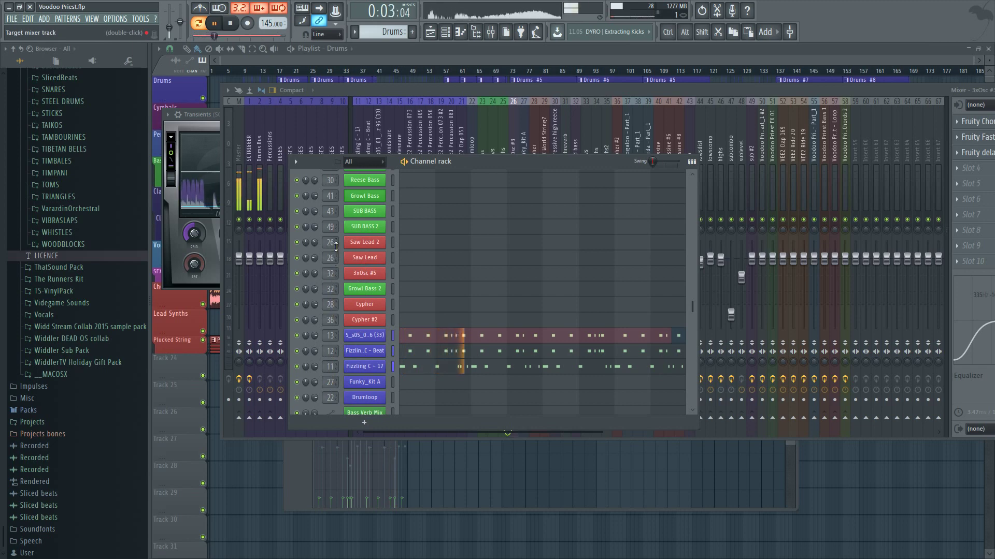
{"action": "left_click", "coordinate": [607, 86]}
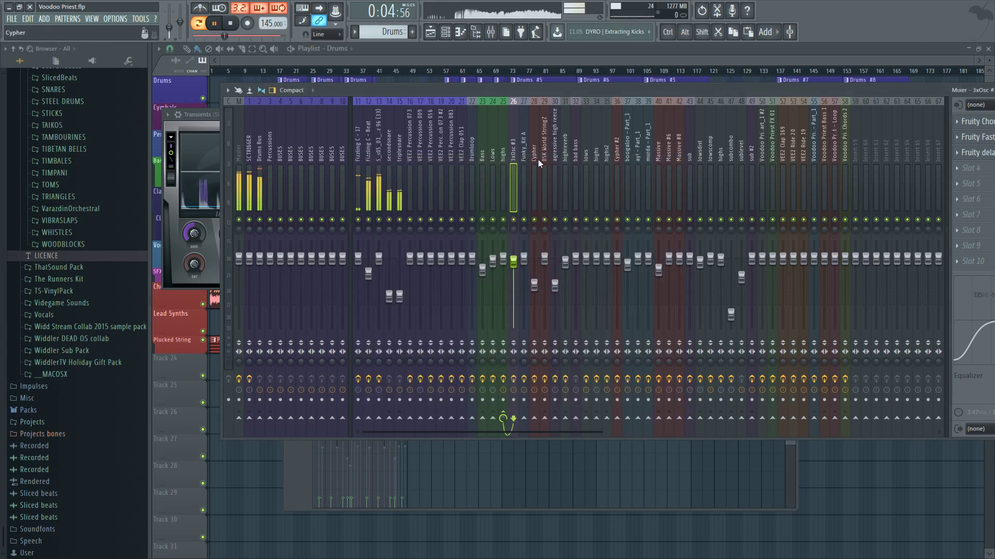
- Rename the 3xOsc #3 insert as Lead and colour it red
{"action": "double_click", "coordinate": [511, 194]}
{"action": "type", "text": "Lead"}
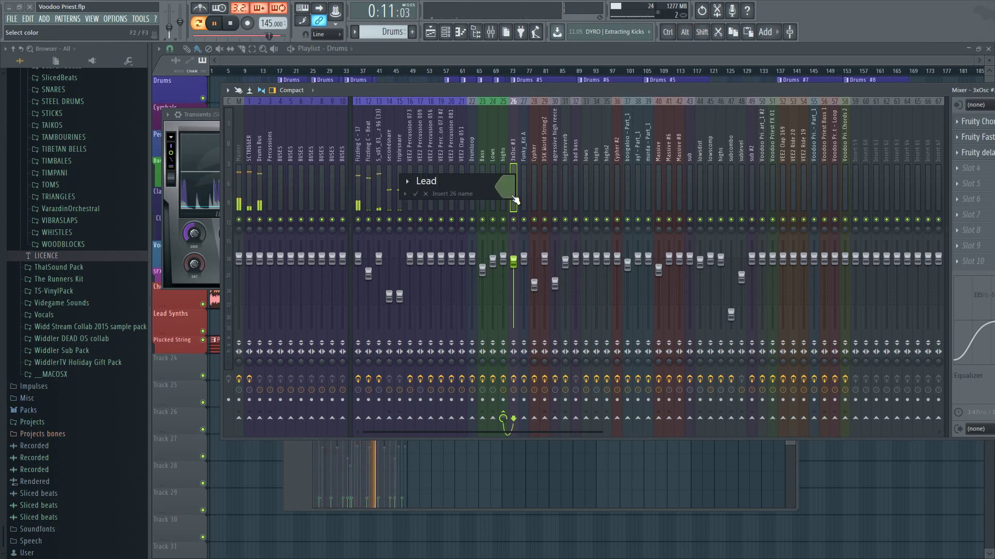
{"action": "left_click", "coordinate": [513, 197]}
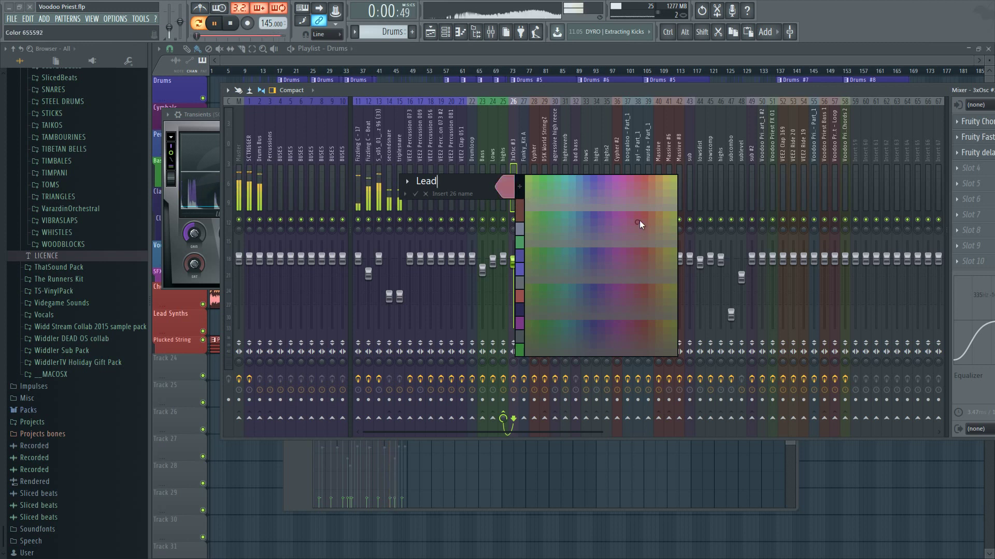
{"action": "left_click", "coordinate": [639, 216]}
{"action": "left_click", "coordinate": [514, 196]}
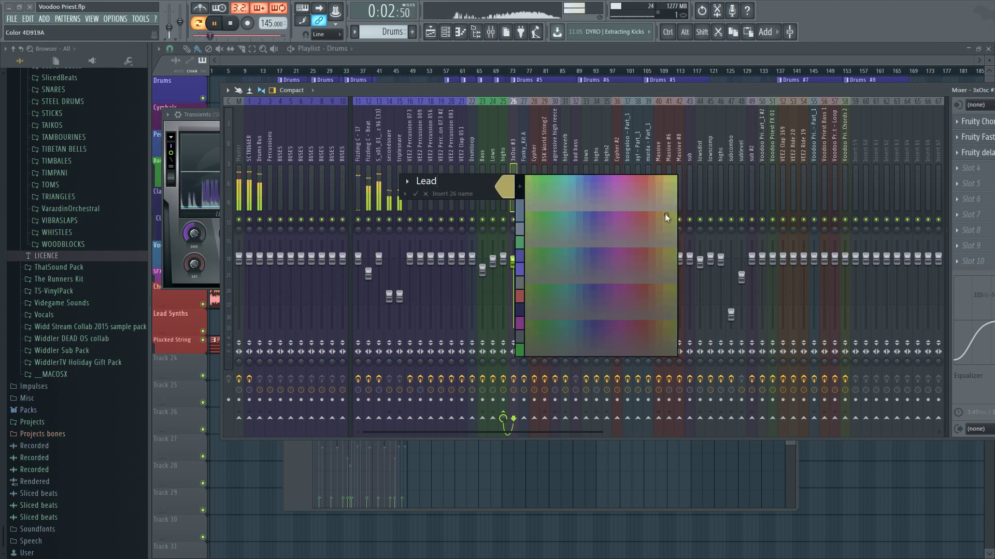
{"action": "left_click", "coordinate": [639, 216]}
{"action": "key", "text": "Return"}
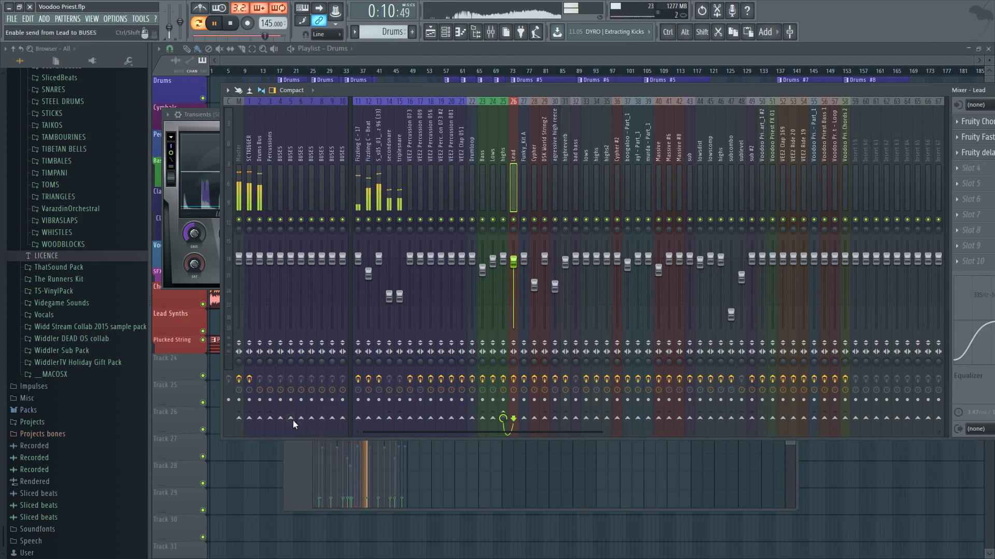
- Route the Lows and highs inserts only to the first BUSES insert after Percussions
{"action": "left_click", "coordinate": [505, 189]}
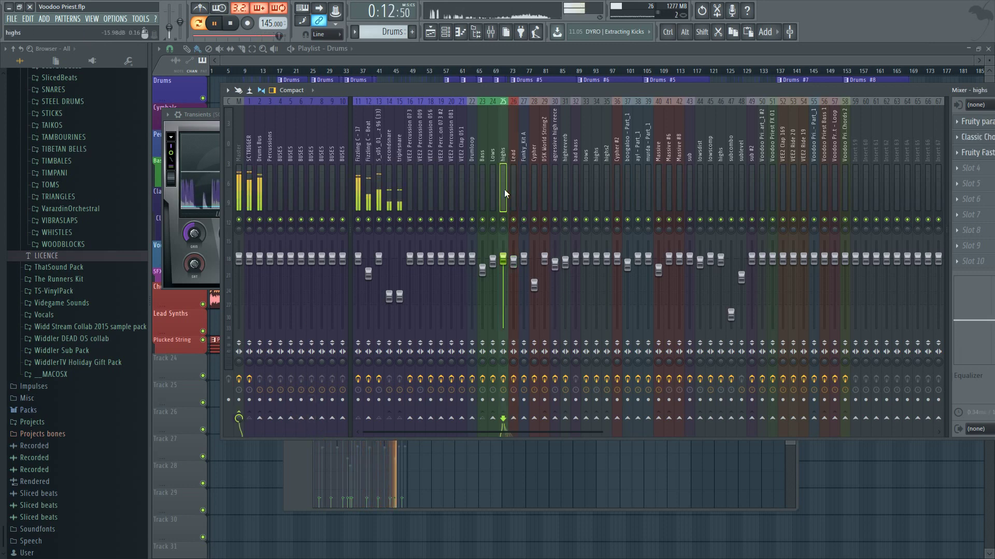
{"action": "left_click", "coordinate": [493, 186], "text": "ctrl+shift"}
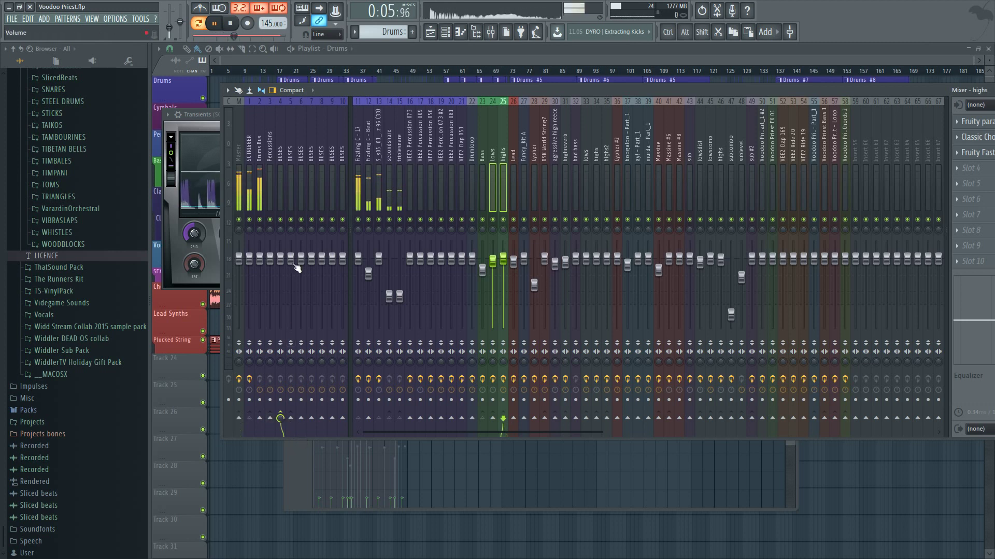
- Rename the first two BUSES inserts after Percussions as Bass Bus and Tonal Bus
{"action": "left_click", "coordinate": [281, 198]}
{"action": "key", "text": "F2"}
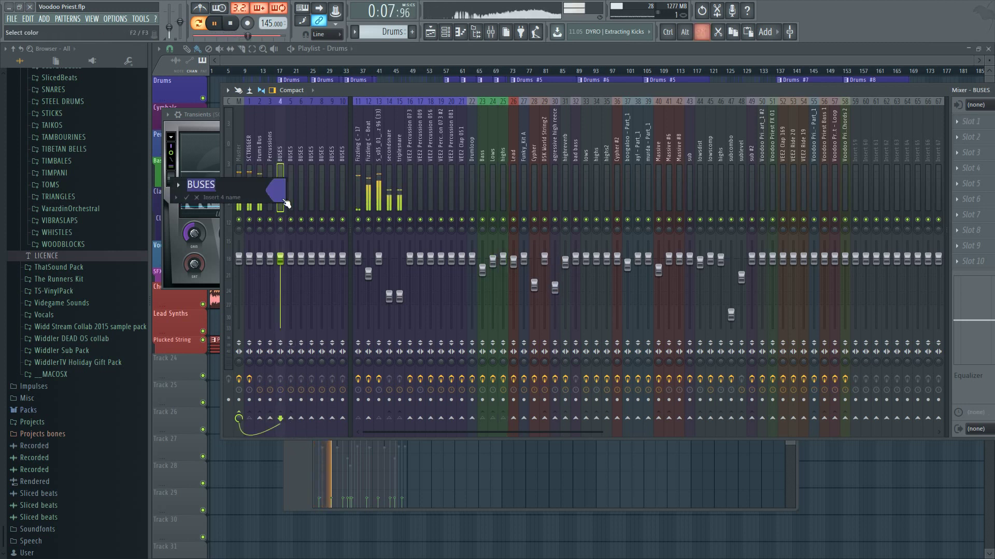
{"action": "type", "text": "Bass+#"}
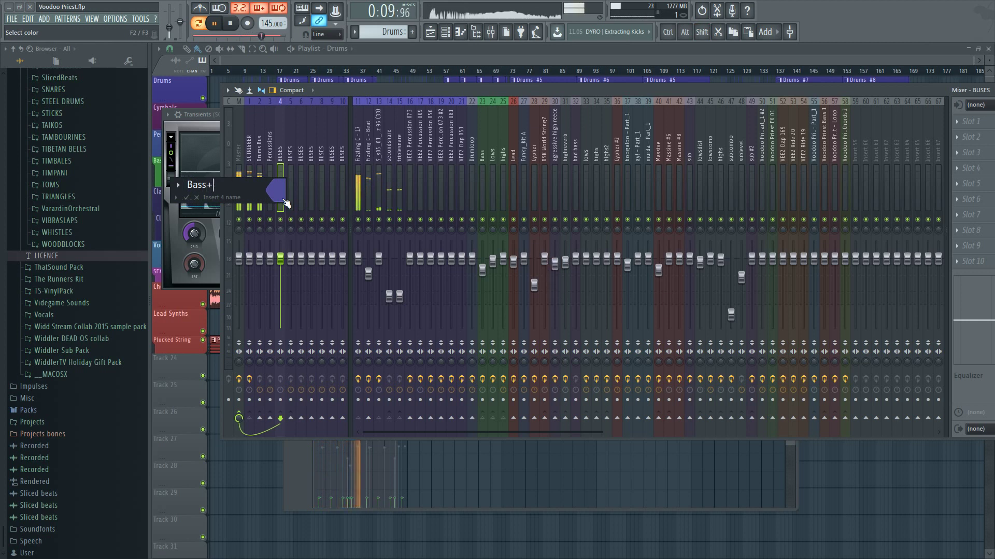
{"action": "key", "text": "Tab"}
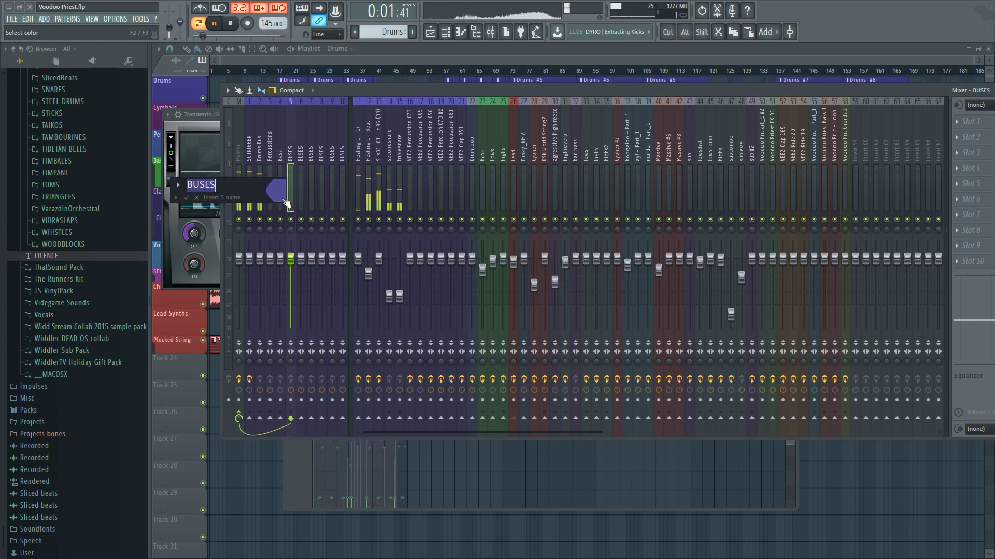
{"action": "key", "text": "shift"}
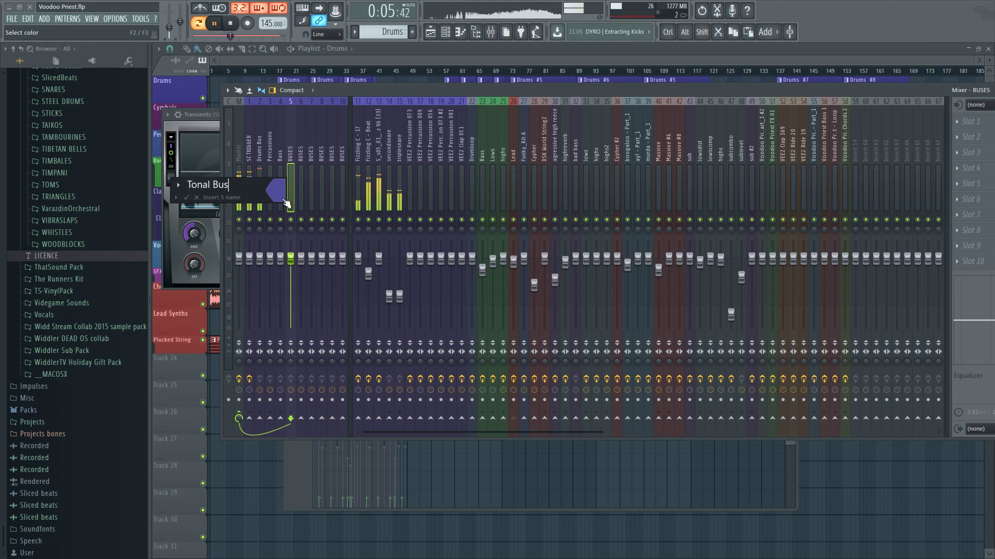
{"action": "key", "text": "shift+Tab"}
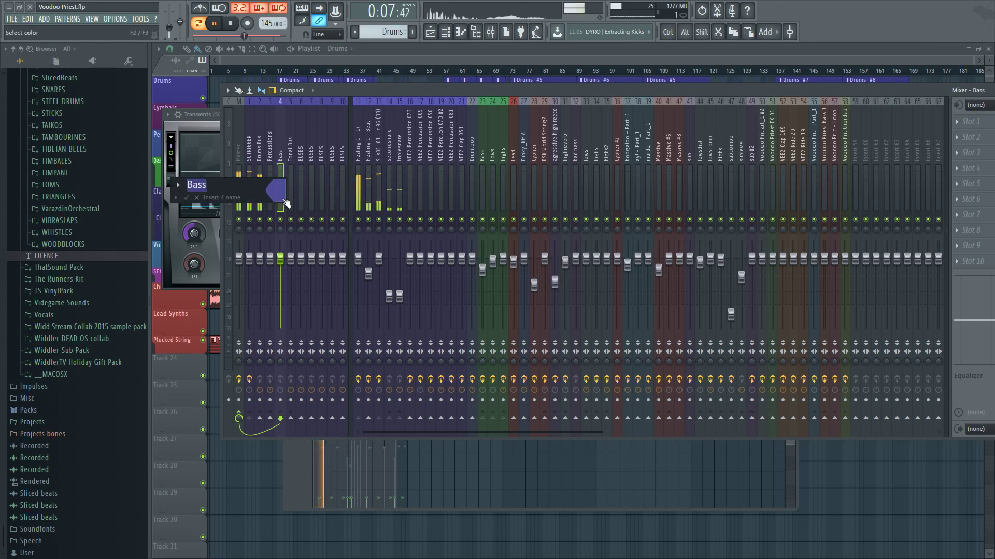
{"action": "key", "text": "Right"}
{"action": "type", "text": "Bus"}
{"action": "key", "text": "Return"}
{"action": "key", "text": "Left"}
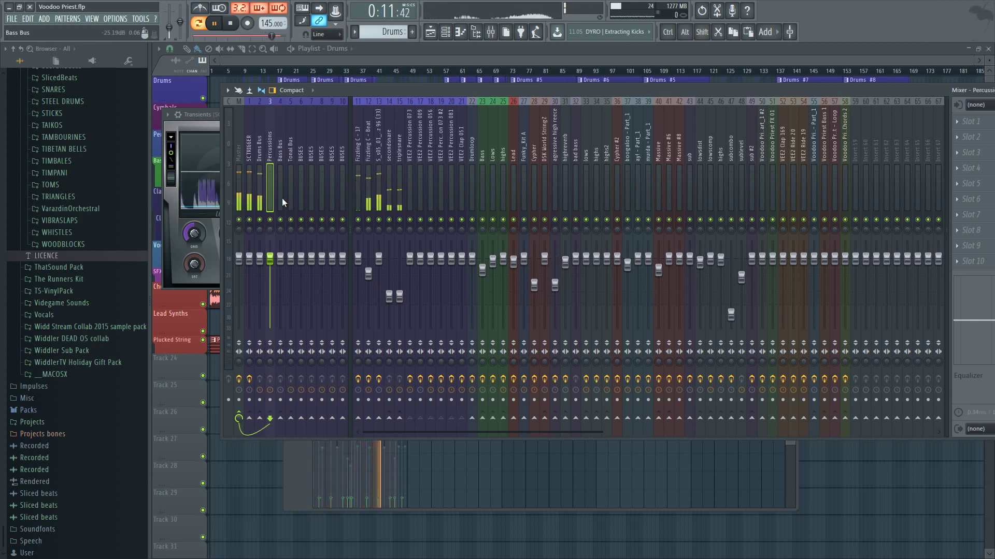
- Rename the Percussions insert as Percussions Bus
{"action": "key", "text": "F2"}
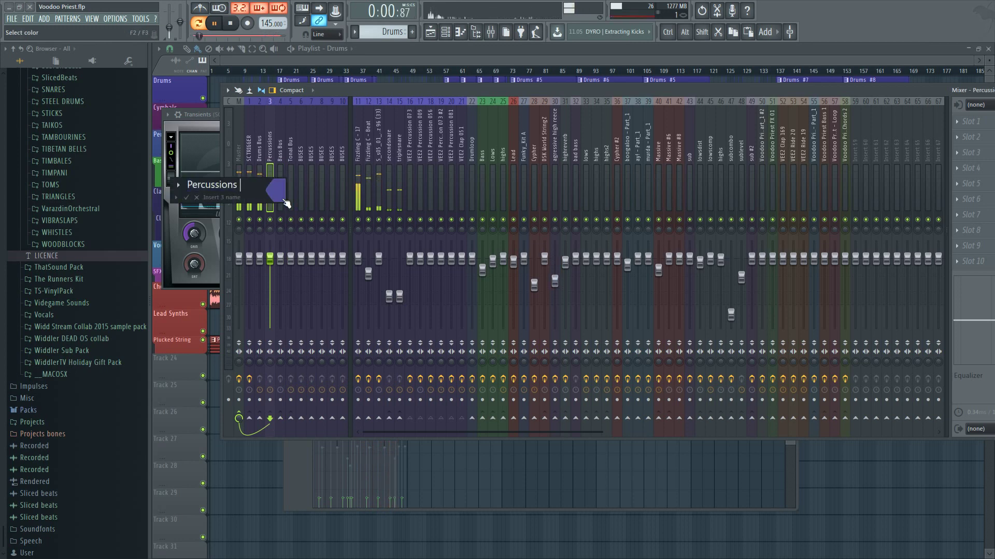
{"action": "type", "text": "Bus"}
{"action": "key", "text": "Return"}
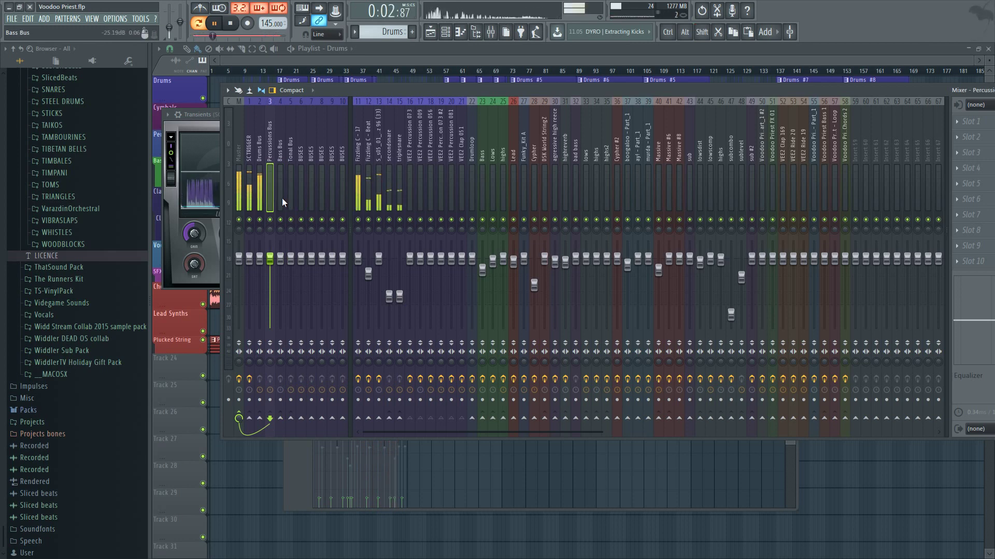
- Rename the Massive #6 insert as Growl Bass 2
{"action": "left_click", "coordinate": [483, 173]}
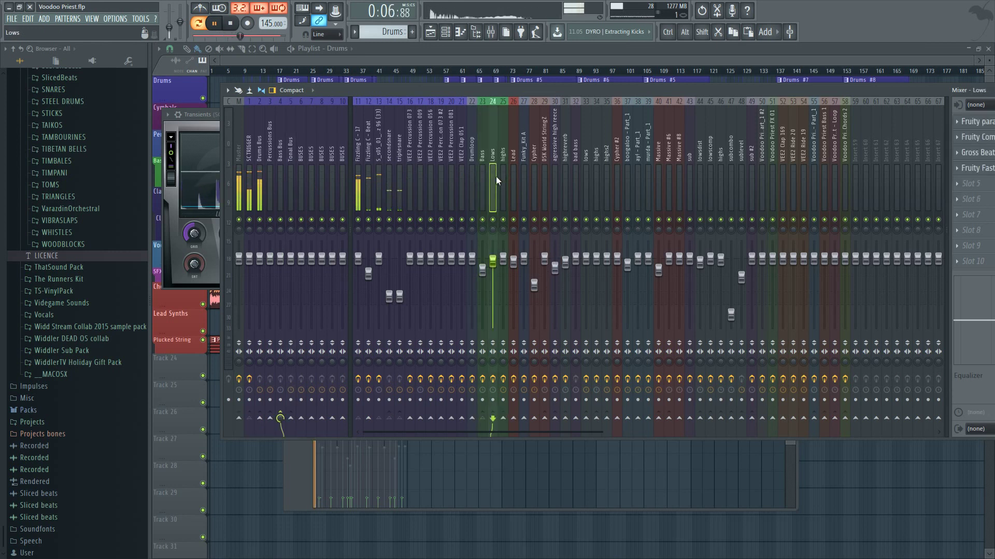
{"action": "left_click", "coordinate": [475, 177]}
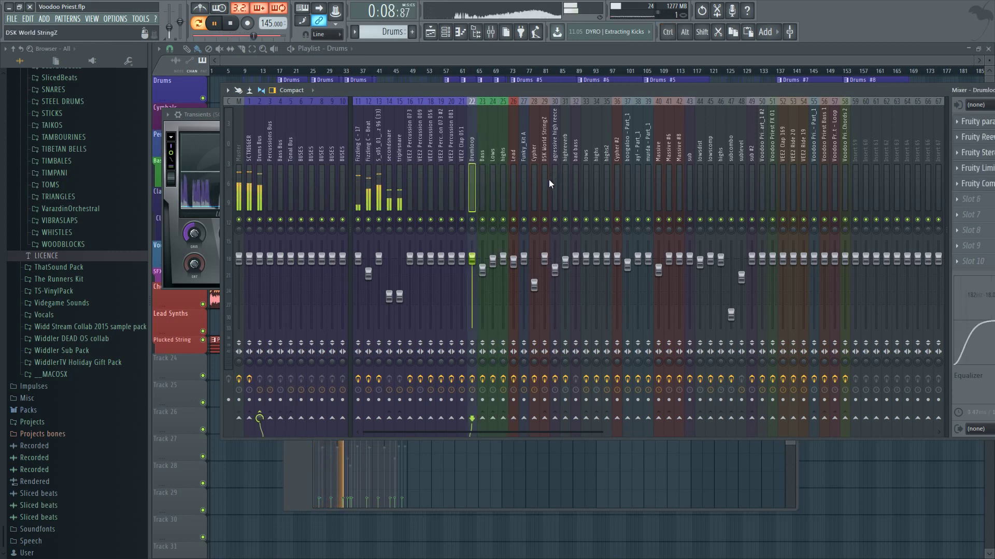
{"action": "left_click", "coordinate": [671, 183]}
{"action": "left_click", "coordinate": [672, 183], "text": "shift"}
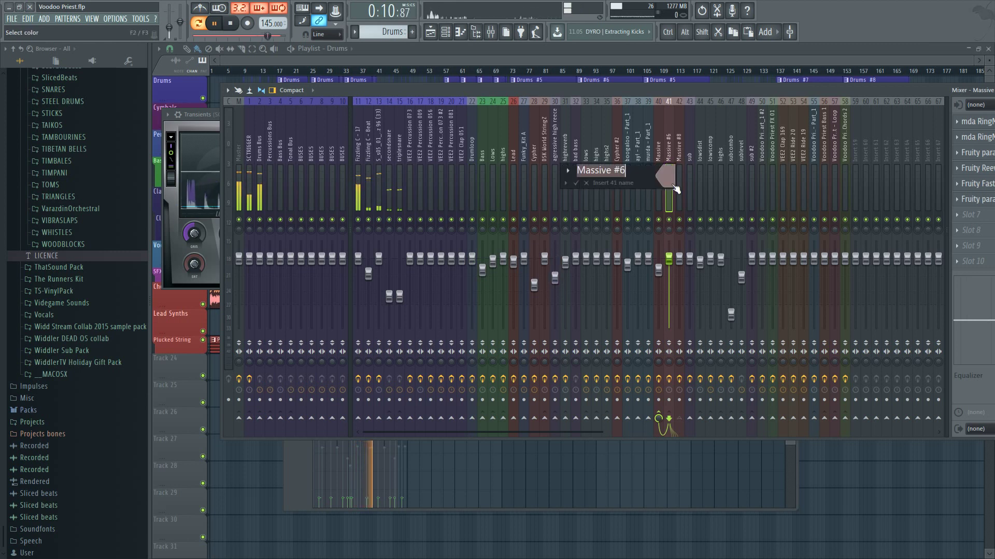
{"action": "type", "text": "Grow"}
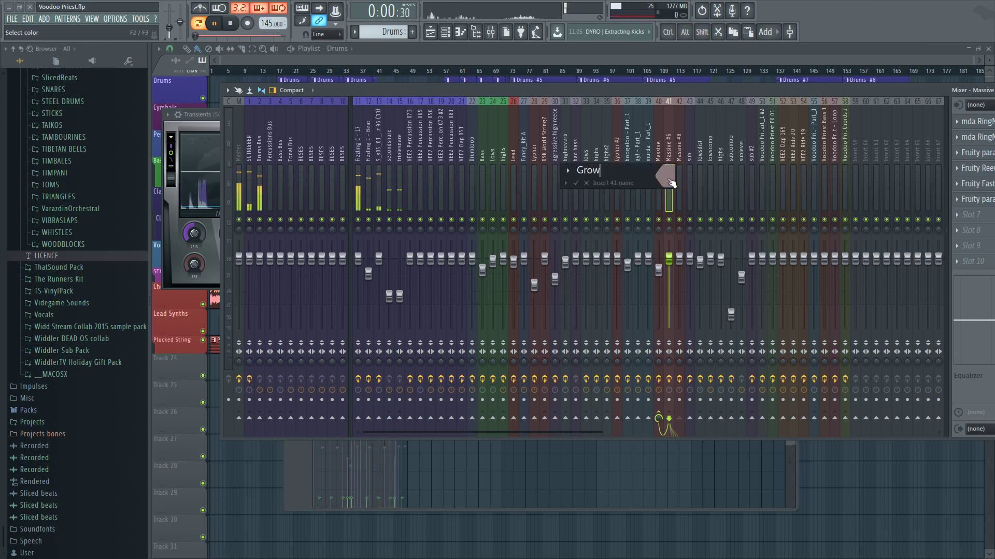
{"action": "type", "text": "l Bass 2"}
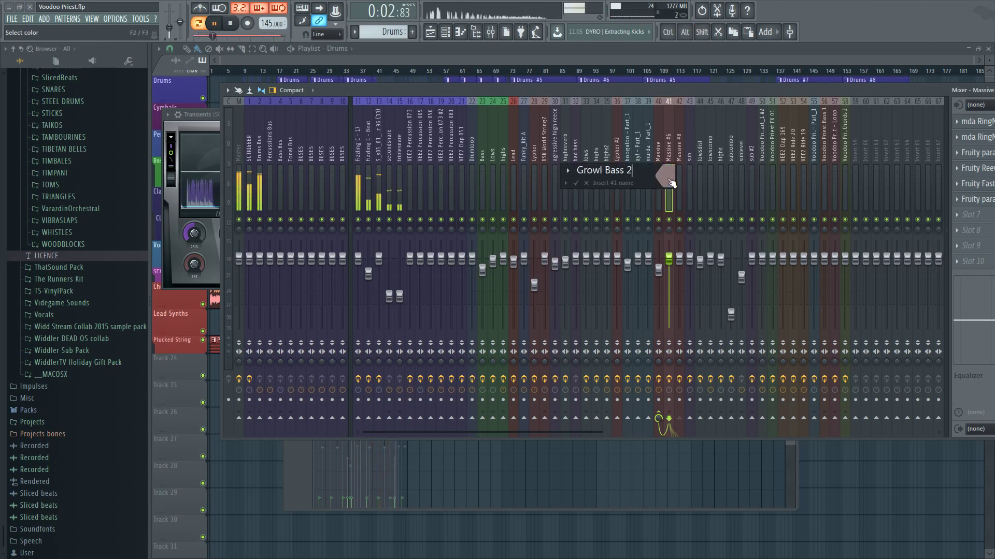
{"action": "key", "text": "Return"}
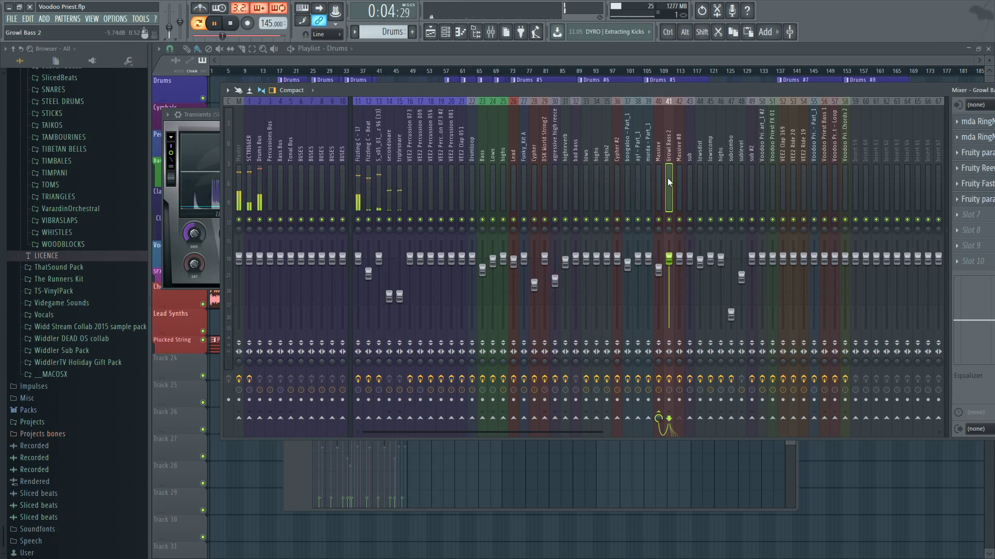
- Move the Growl Bass 2 insert next to the green bass group, directly after highs
{"action": "key", "text": "alt+Left"}
{"action": "key", "text": "alt+Left"}
{"action": "key", "text": "alt+Left"}
{"action": "key", "text": "alt+Left"}
{"action": "key", "text": "alt+Left"}
{"action": "key", "text": "alt+Left"}
{"action": "key", "text": "alt+Left"}
{"action": "key", "text": "alt+Left"}
{"action": "key", "text": "alt+Left"}
{"action": "key", "text": "alt+Left"}
{"action": "key", "text": "alt+Left"}
{"action": "key", "text": "alt+Left"}
{"action": "key", "text": "alt+Left"}
{"action": "key", "text": "alt+Left"}
{"action": "key", "text": "alt+Left"}
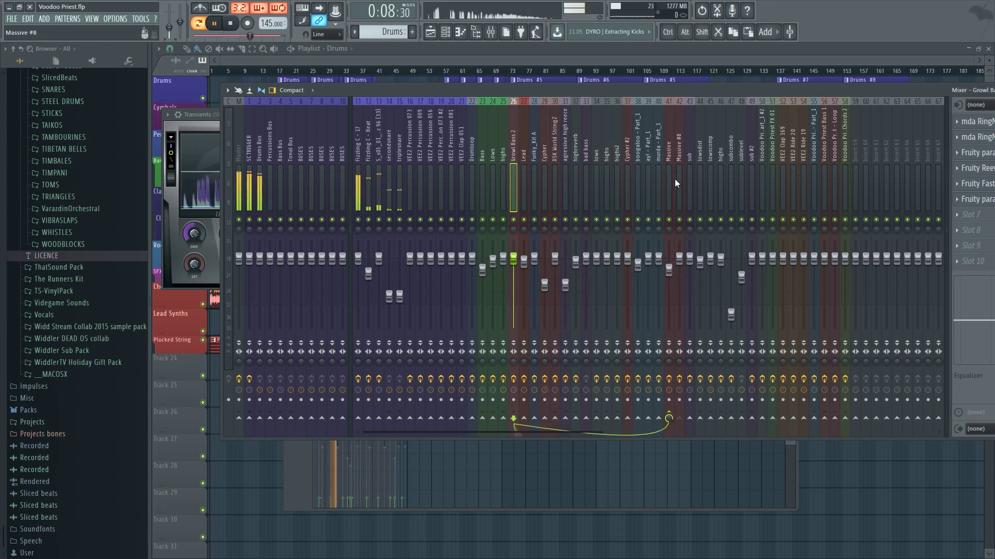
- Move the Massive insert directly after Growl Bass 2
{"action": "left_click", "coordinate": [674, 178]}
{"action": "left_click", "coordinate": [670, 181]}
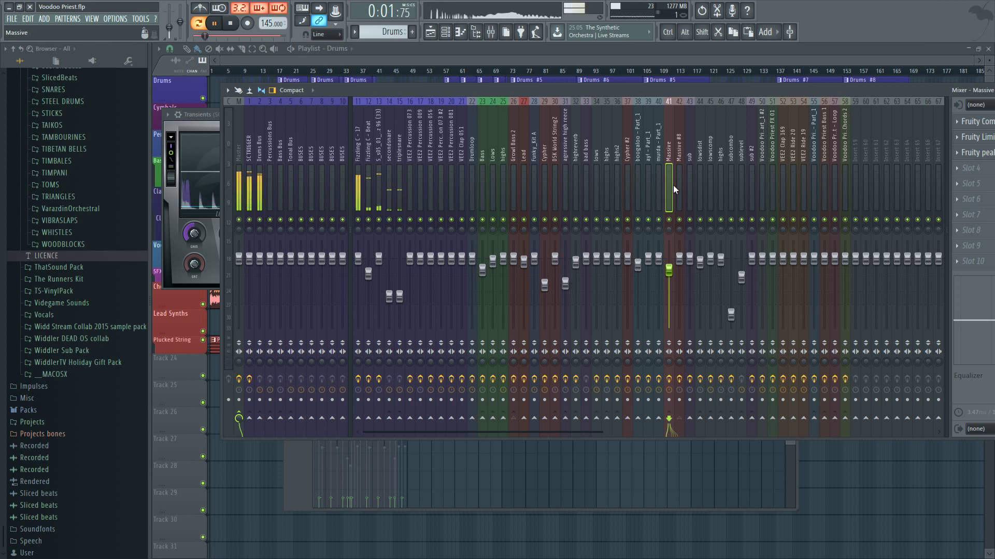
{"action": "key", "text": "alt+Left"}
{"action": "key", "text": "alt+Left"}
{"action": "key", "text": "alt+Left"}
{"action": "key", "text": "alt+Left"}
{"action": "key", "text": "alt+Left"}
{"action": "key", "text": "alt+Left"}
{"action": "key", "text": "alt+Left"}
{"action": "key", "text": "alt+Left"}
{"action": "key", "text": "alt+Left"}
{"action": "key", "text": "alt+Left"}
{"action": "key", "text": "alt+Left"}
{"action": "key", "text": "alt+Left"}
{"action": "key", "text": "alt+Left"}
{"action": "key", "text": "alt+Left"}
{"action": "key", "text": "alt+Left"}
{"action": "key", "text": "alt+Right"}
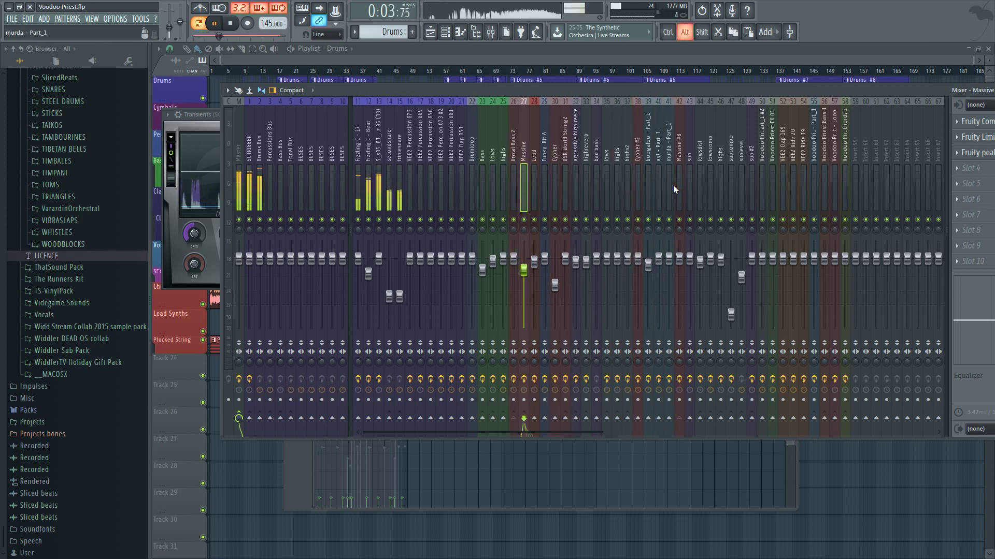
- Move the Massive #8 insert between highs and Growl Bass 2
{"action": "left_click", "coordinate": [680, 182]}
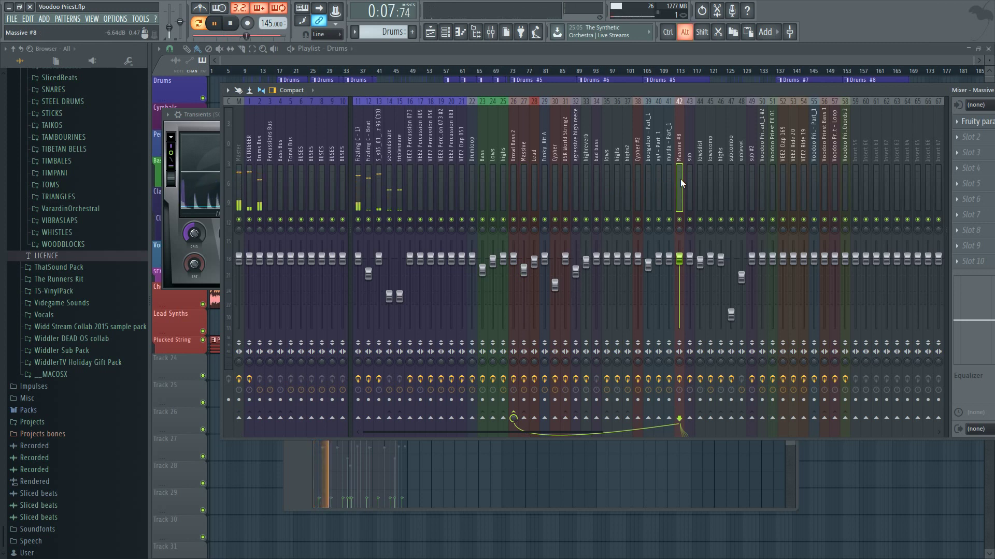
{"action": "key", "text": "alt+Left"}
{"action": "key", "text": "alt+Left"}
{"action": "key", "text": "alt+Left"}
{"action": "key", "text": "alt+Left"}
{"action": "key", "text": "alt+Left"}
{"action": "key", "text": "alt+Left"}
{"action": "key", "text": "alt+Left"}
{"action": "key", "text": "alt+Left"}
{"action": "key", "text": "alt+Left"}
{"action": "key", "text": "alt+Left"}
{"action": "key", "text": "alt+Left"}
{"action": "key", "text": "alt+Left"}
{"action": "key", "text": "alt+Left"}
{"action": "key", "text": "alt+Left"}
{"action": "key", "text": "alt+Left"}
{"action": "key", "text": "alt+Left"}
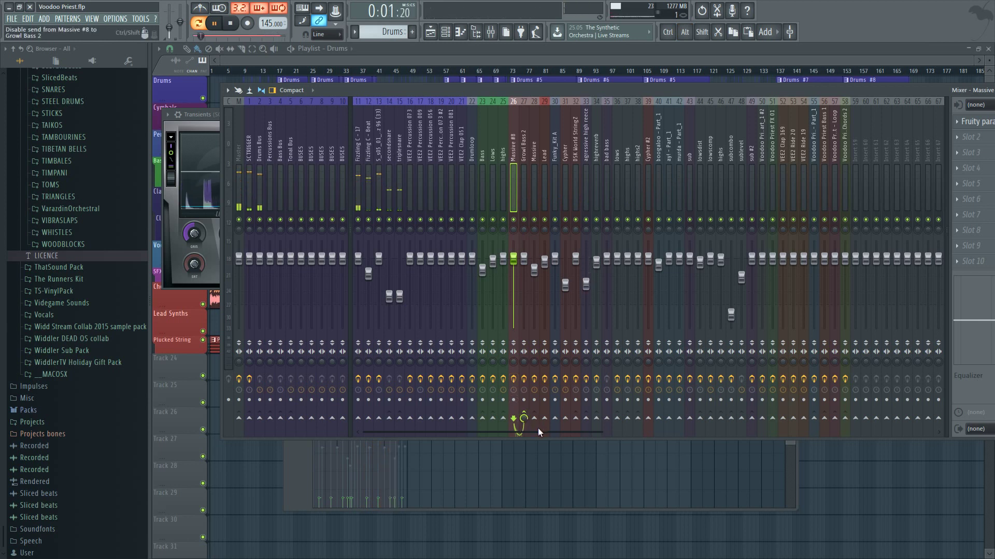
- Colour the Massive #8, Growl Bass 2 and Massive inserts green
{"action": "left_click", "coordinate": [520, 174]}
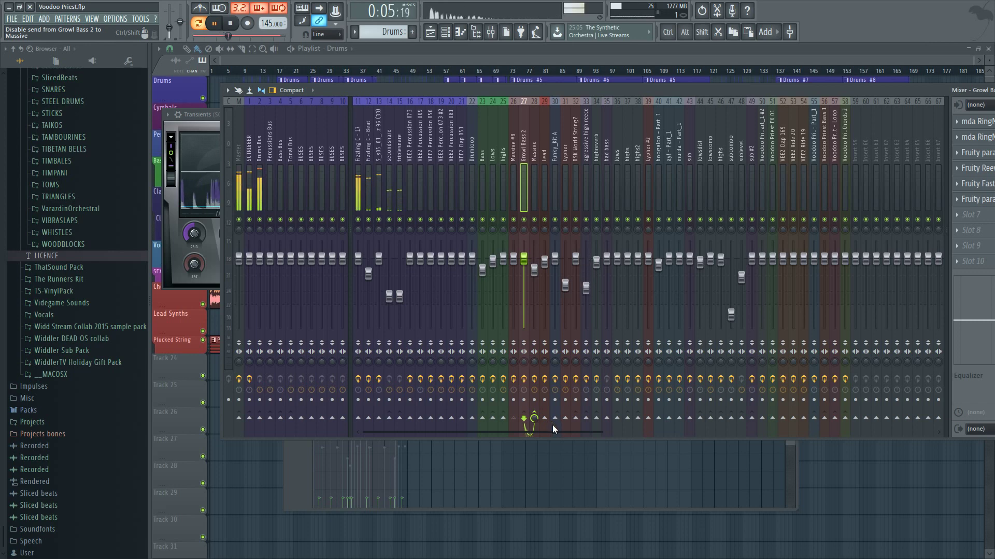
{"action": "left_click", "coordinate": [515, 174]}
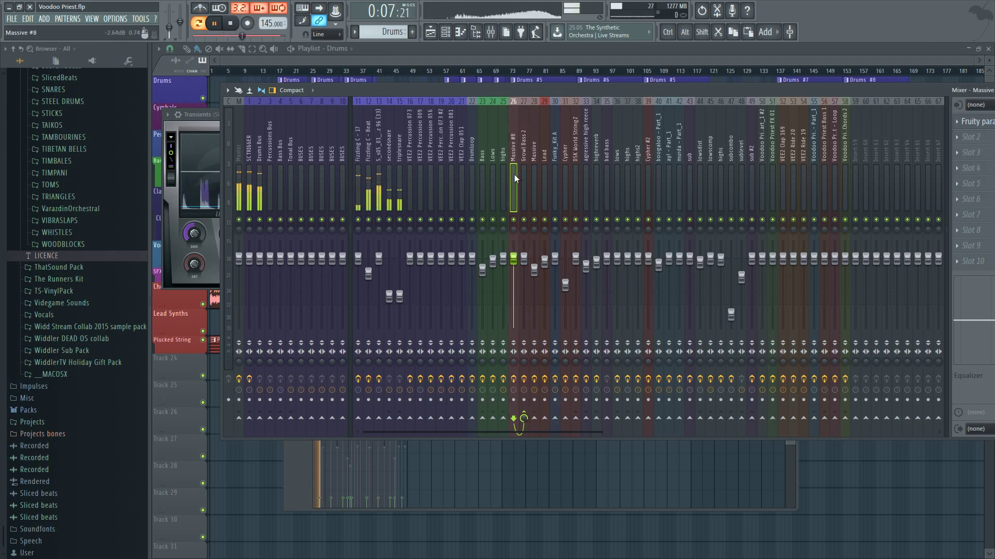
{"action": "left_click", "coordinate": [529, 178], "text": "ctrl+shift"}
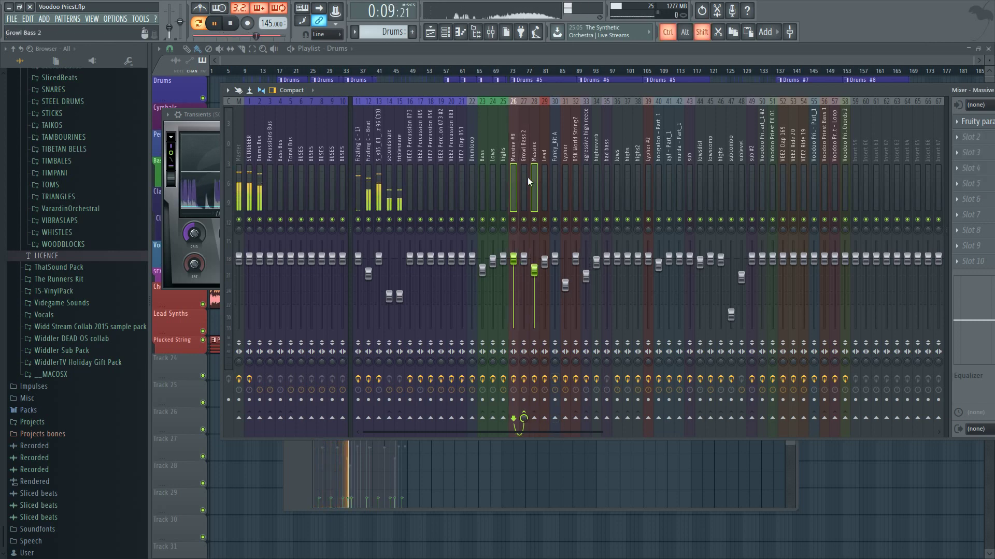
{"action": "left_click", "coordinate": [526, 177], "text": "ctrl+shift"}
{"action": "key", "text": "F2"}
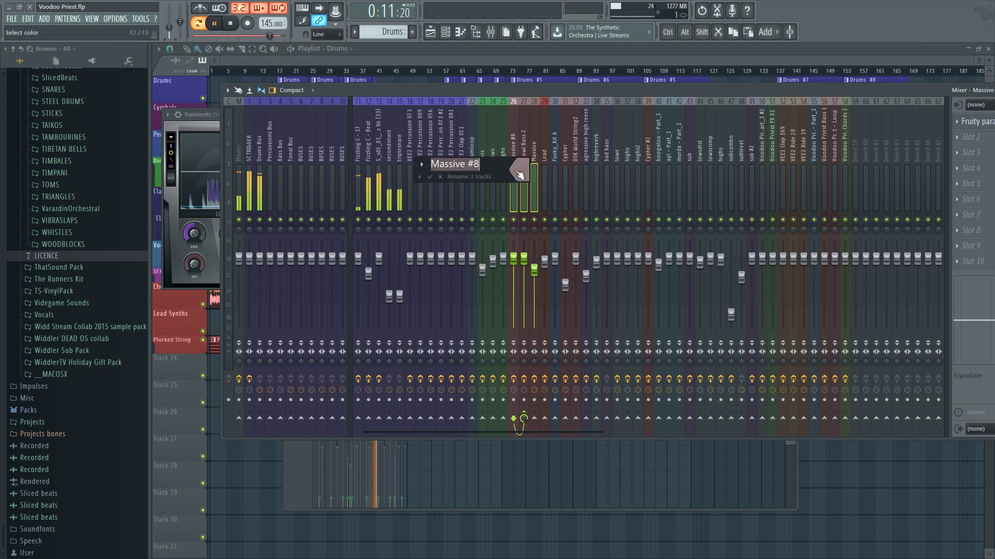
{"action": "left_click", "coordinate": [519, 170]}
{"action": "left_click", "coordinate": [561, 165]}
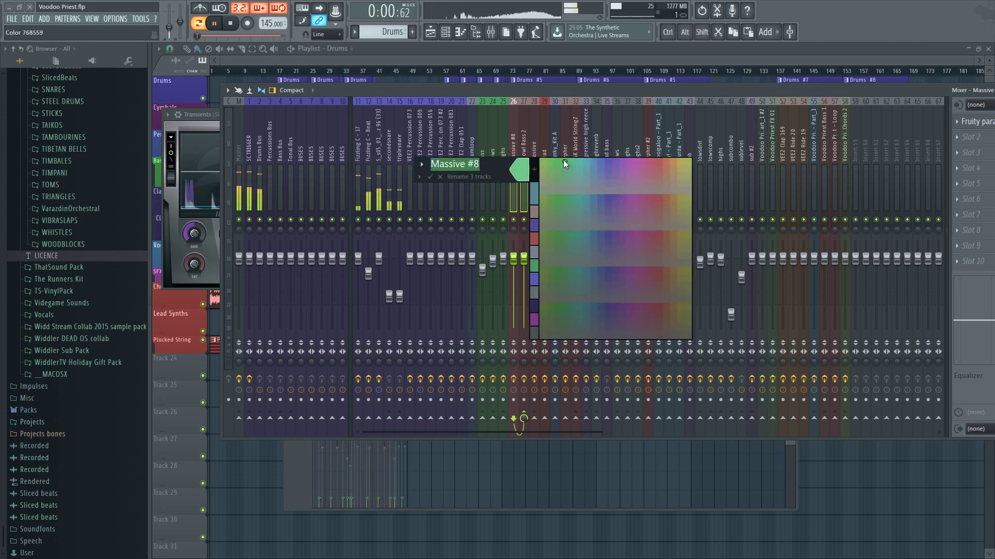
{"action": "key", "text": "Return"}
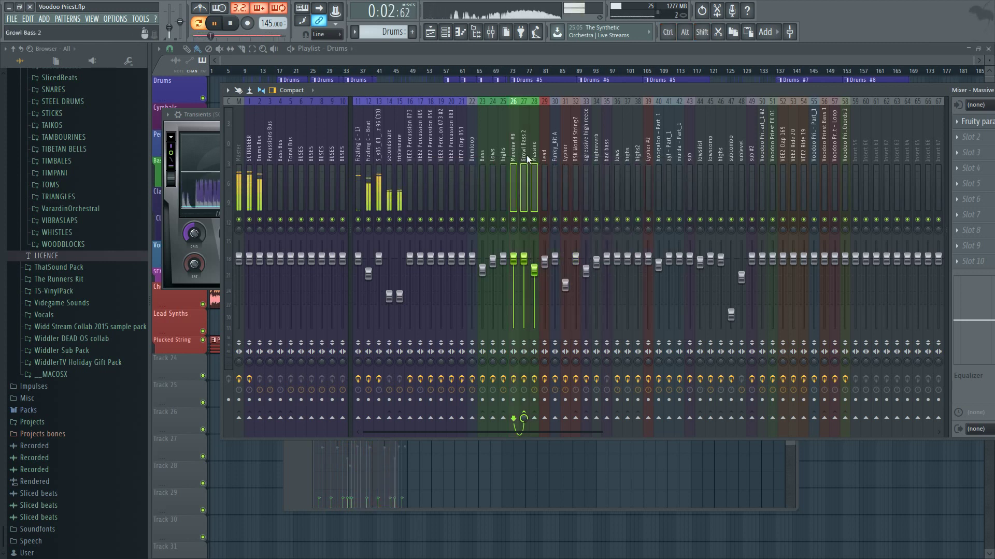
- Give all six bass inserts from Bass to Massive the same lighter green colour
{"action": "left_click_drag", "start_coordinate": [502, 139], "coordinate": [483, 141]}
{"action": "key", "text": "F2"}
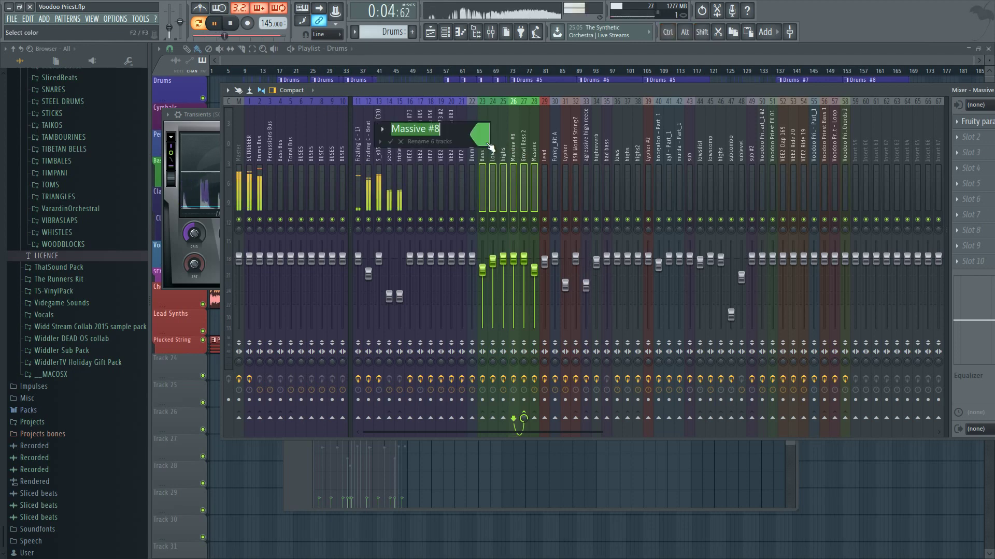
{"action": "left_click", "coordinate": [486, 141]}
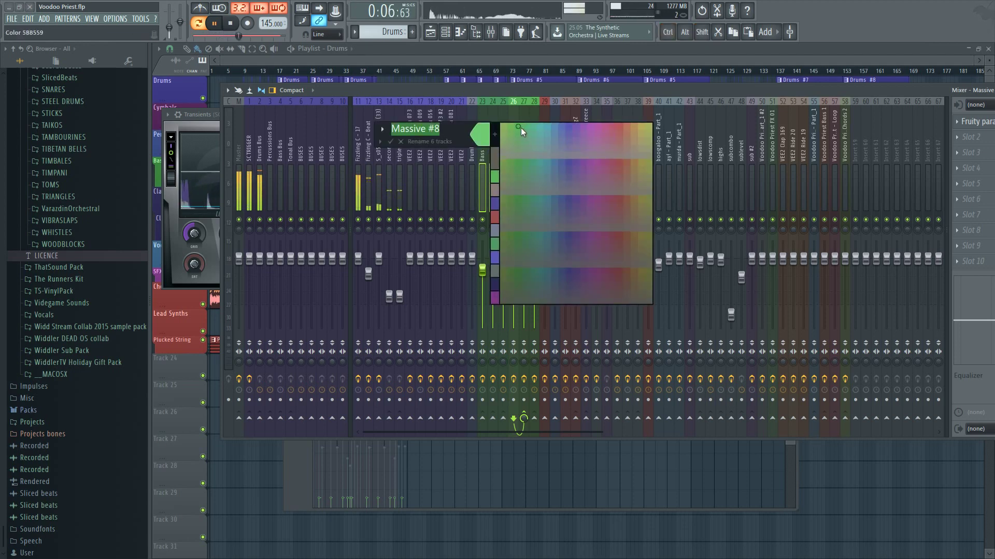
{"action": "left_click", "coordinate": [517, 128]}
{"action": "key", "text": "Return"}
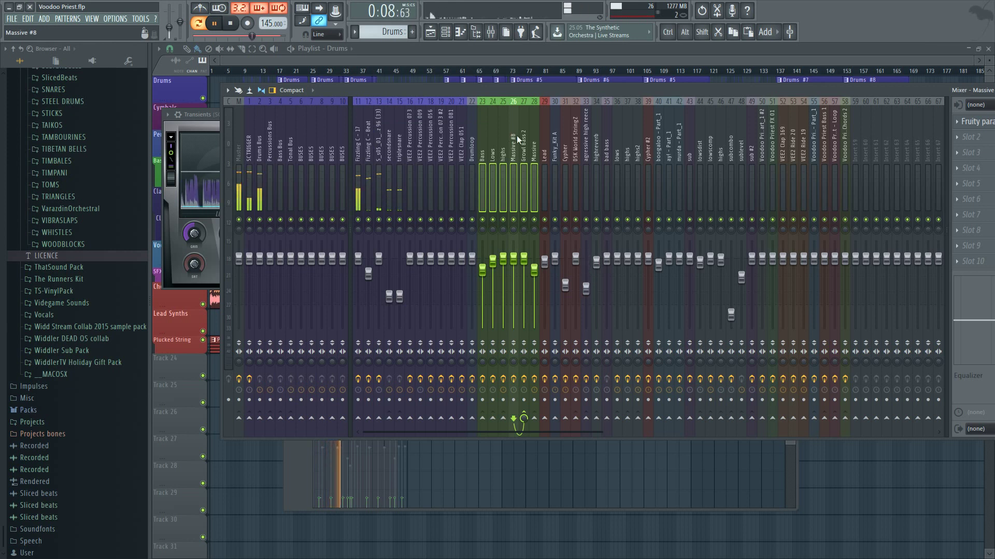
- Colour all twelve drum and percussion inserts from Fizzling C - 17 to Drumloop the same purple
{"action": "left_click", "coordinate": [523, 136]}
{"action": "left_click", "coordinate": [539, 133]}
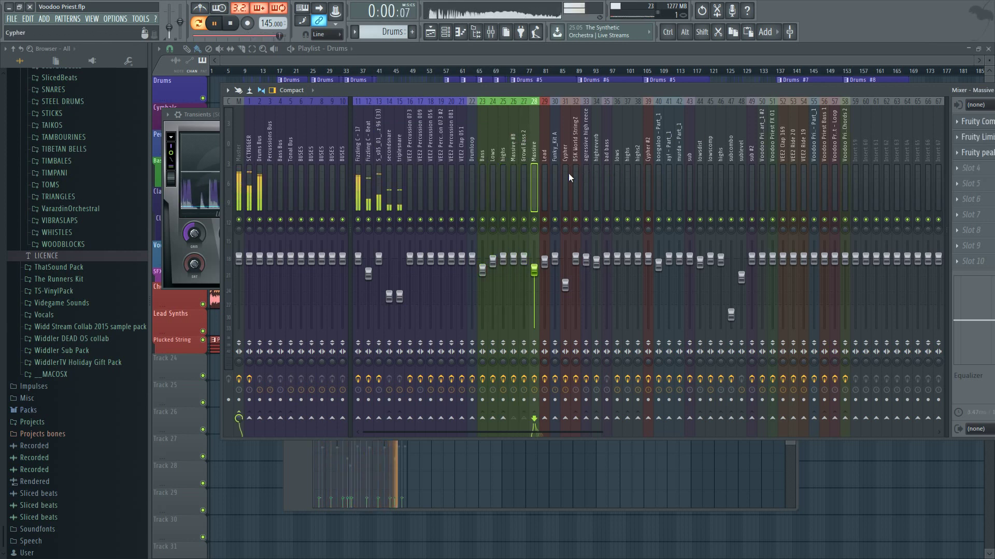
{"action": "left_click_drag", "start_coordinate": [468, 169], "coordinate": [353, 176]}
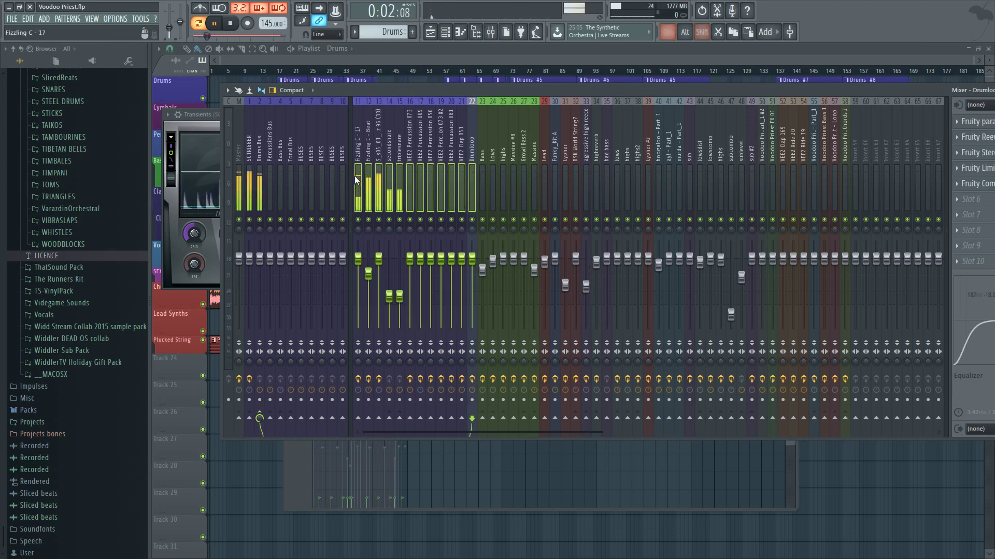
{"action": "key", "text": "F2"}
{"action": "left_click", "coordinate": [359, 175]}
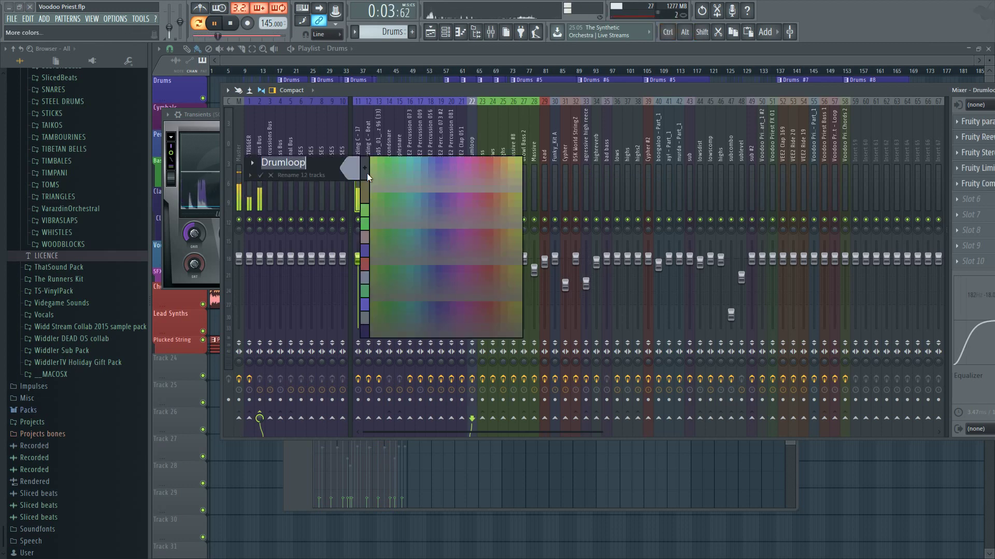
{"action": "left_click", "coordinate": [438, 195]}
{"action": "key", "text": "Return"}
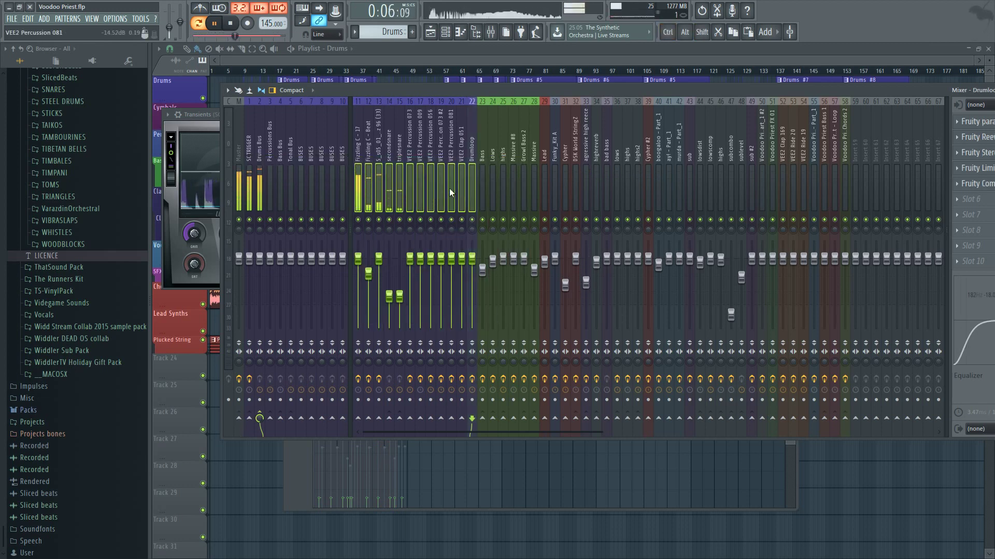
- Examine the routing of the bad bass, sub, lowsdist, lowscomp, highs, subcombo and sublevel inserts
{"action": "left_click", "coordinate": [605, 173]}
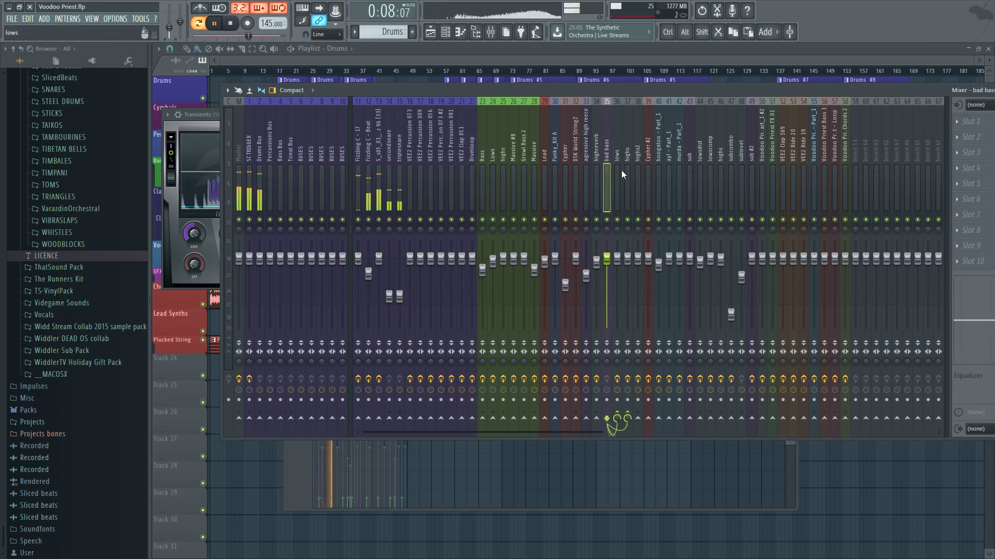
{"action": "left_click", "coordinate": [690, 178]}
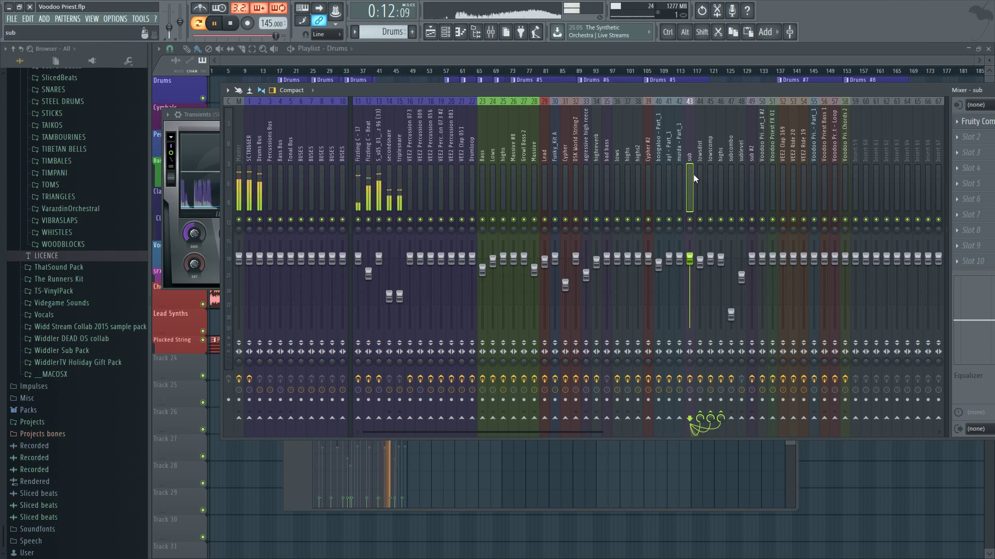
{"action": "left_click", "coordinate": [710, 418]}
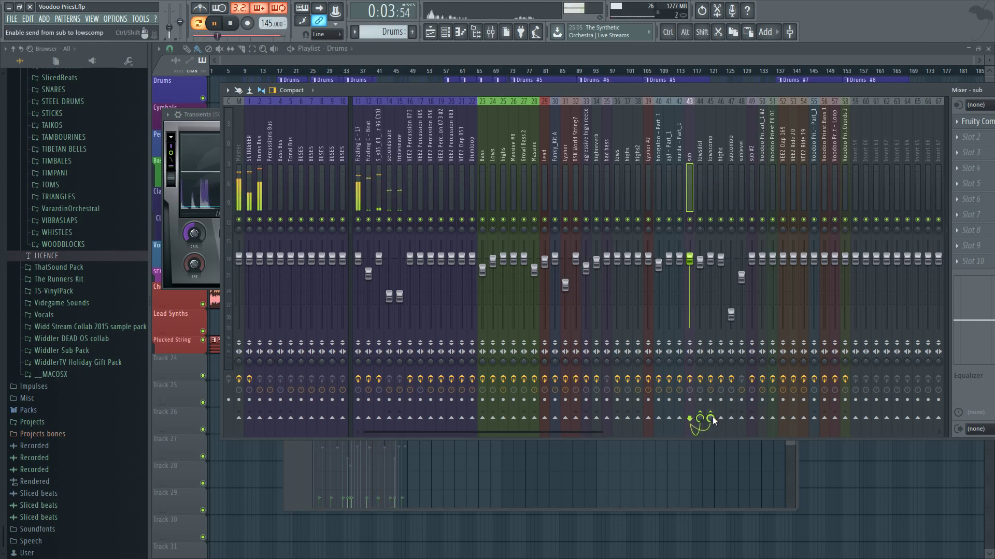
{"action": "left_click", "coordinate": [701, 176]}
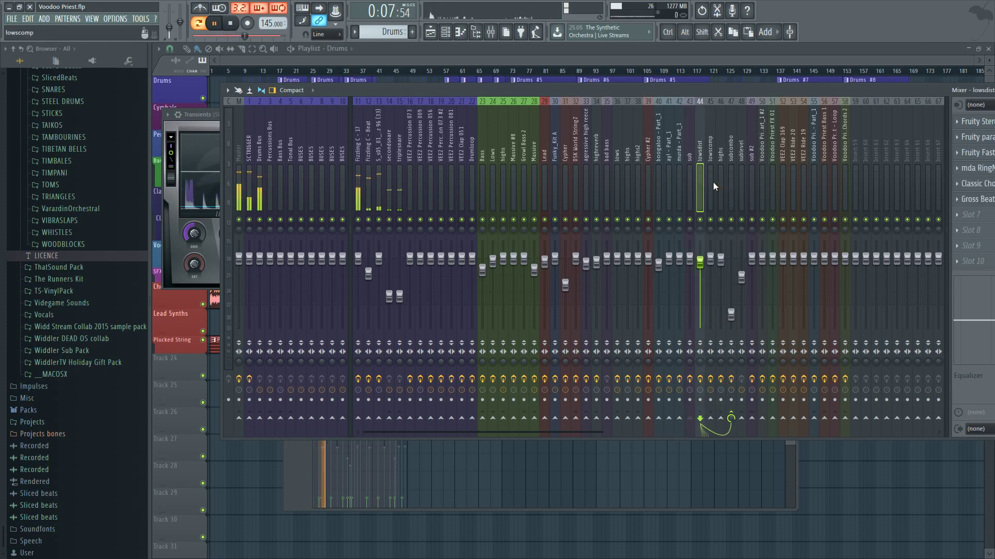
{"action": "left_click", "coordinate": [714, 182]}
{"action": "left_click", "coordinate": [718, 179]}
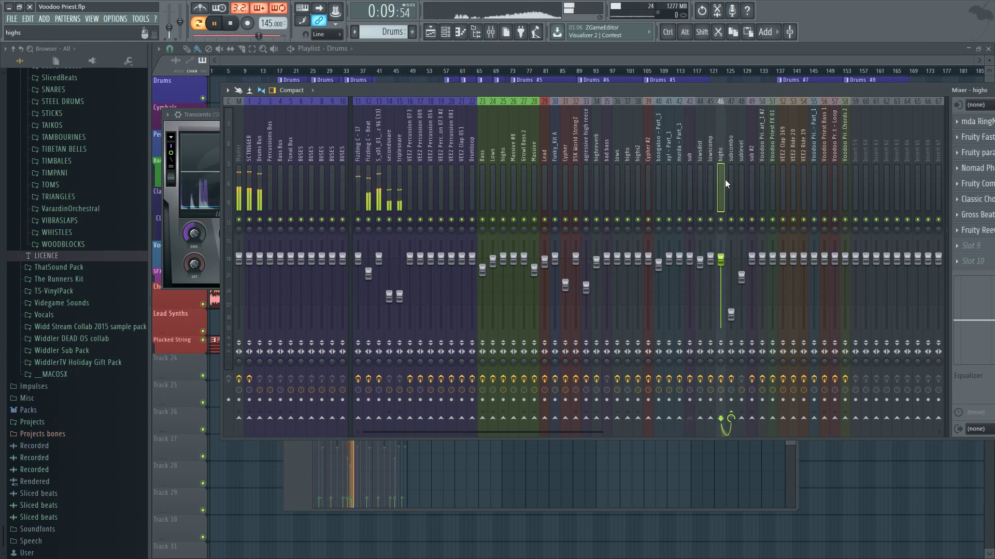
{"action": "left_click", "coordinate": [703, 180], "text": "shift"}
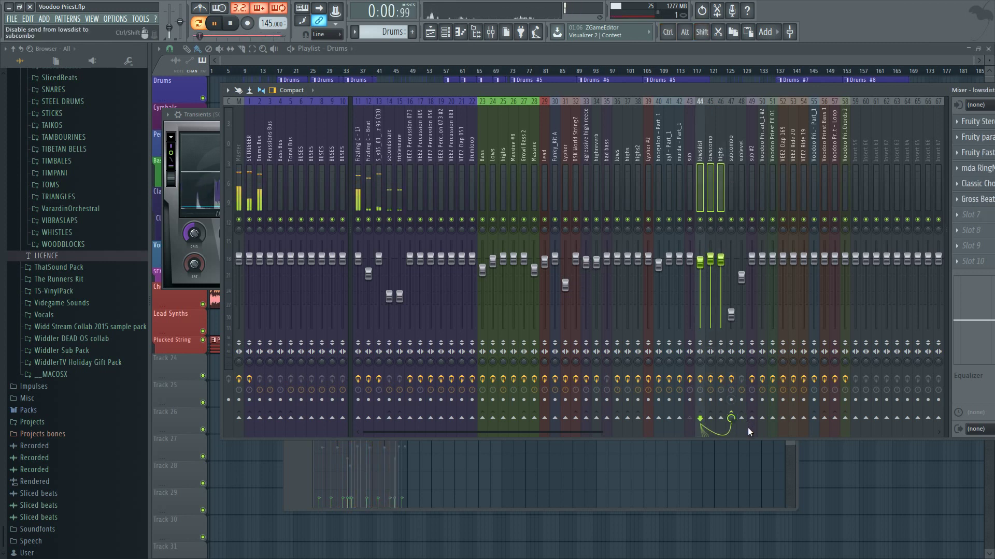
{"action": "left_click", "coordinate": [735, 167]}
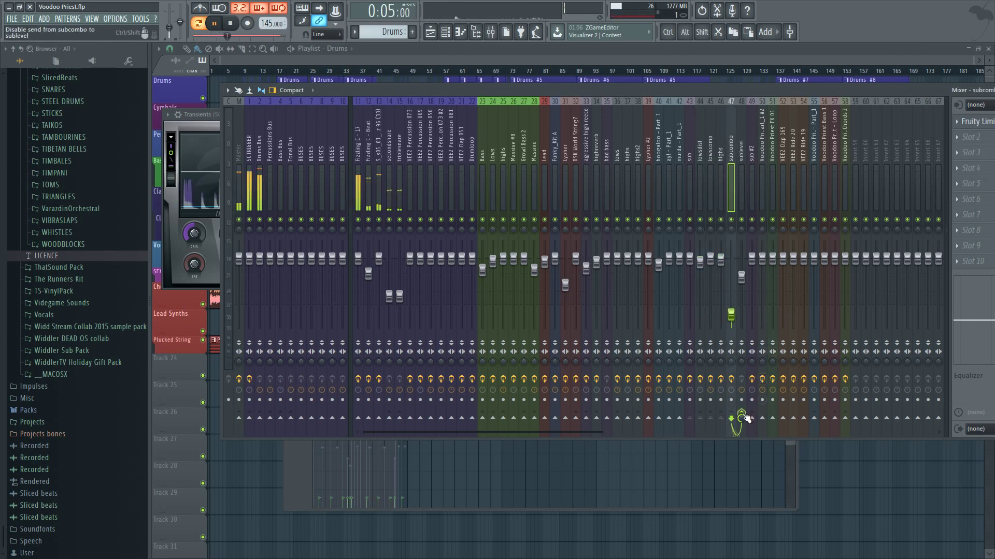
{"action": "left_click", "coordinate": [688, 174]}
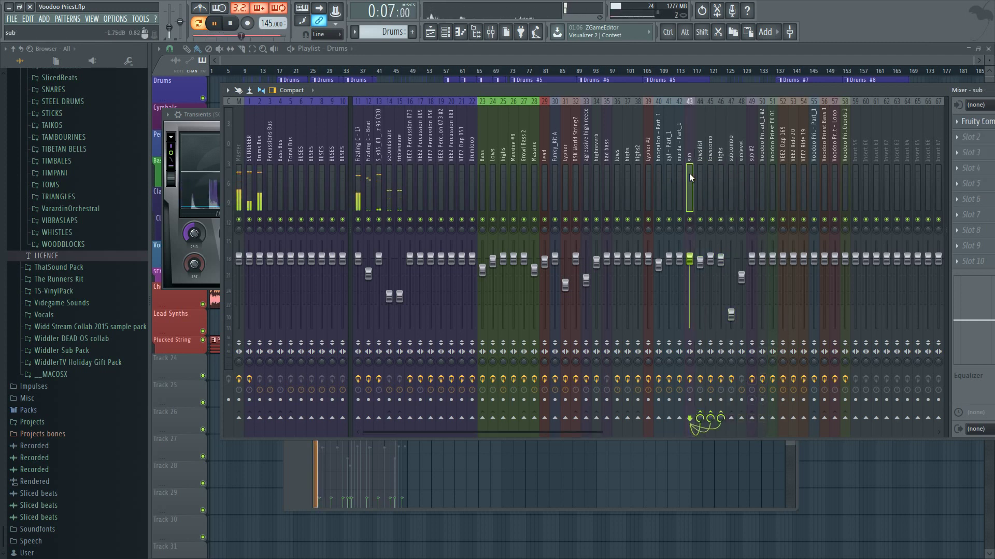
{"action": "left_click", "coordinate": [733, 169]}
{"action": "left_click", "coordinate": [737, 170]}
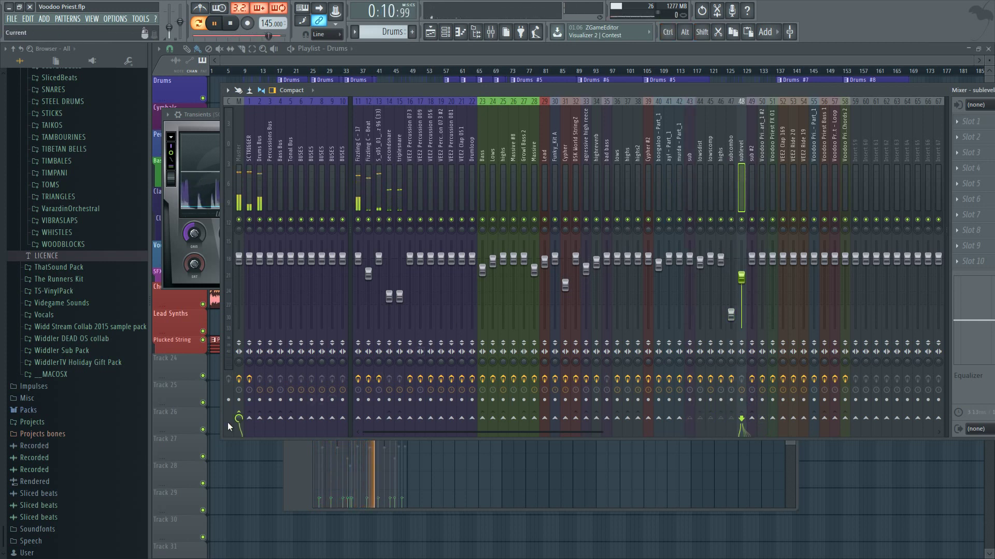
- Route the sublevel and sub #2 inserts only to the Bass Bus
{"action": "left_click", "coordinate": [280, 418], "text": "ctrl"}
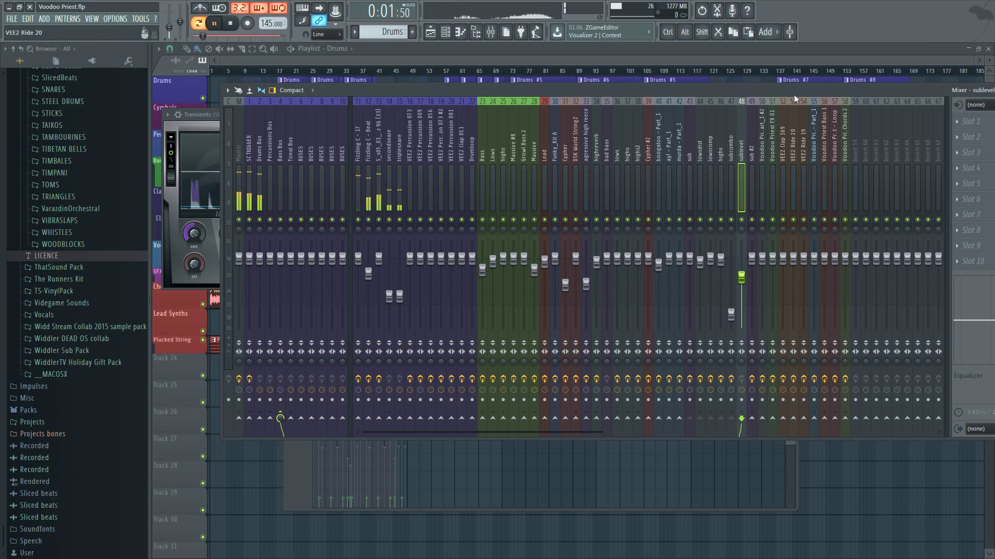
{"action": "left_click", "coordinate": [750, 179]}
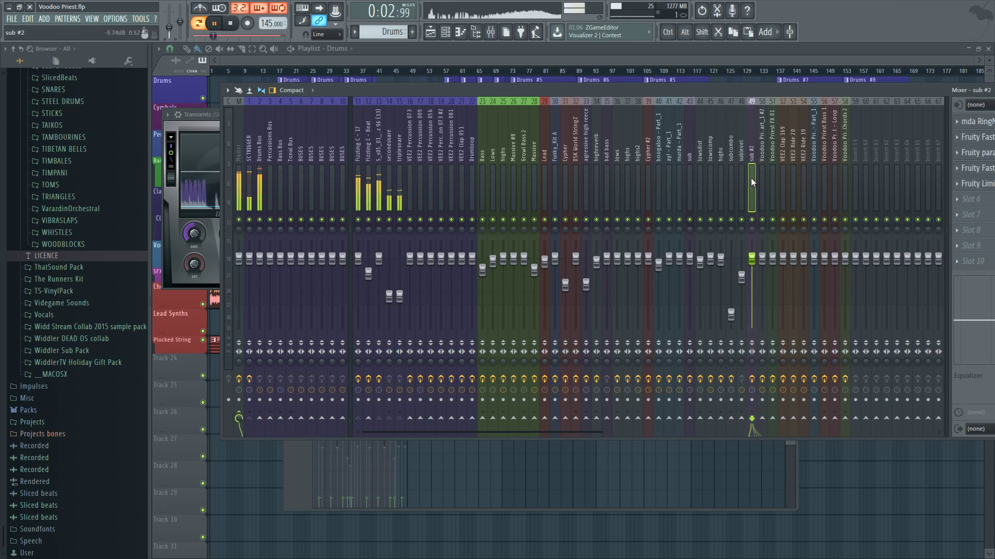
{"action": "left_click", "coordinate": [290, 434]}
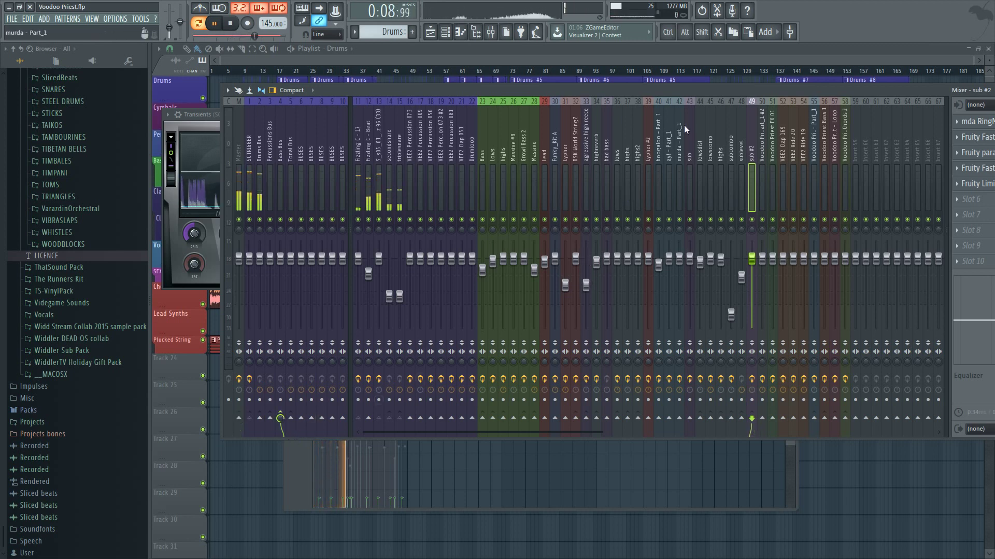
- Move the sub #2 insert directly in front of the sub insert
{"action": "left_click", "coordinate": [685, 178]}
{"action": "left_click", "coordinate": [752, 180]}
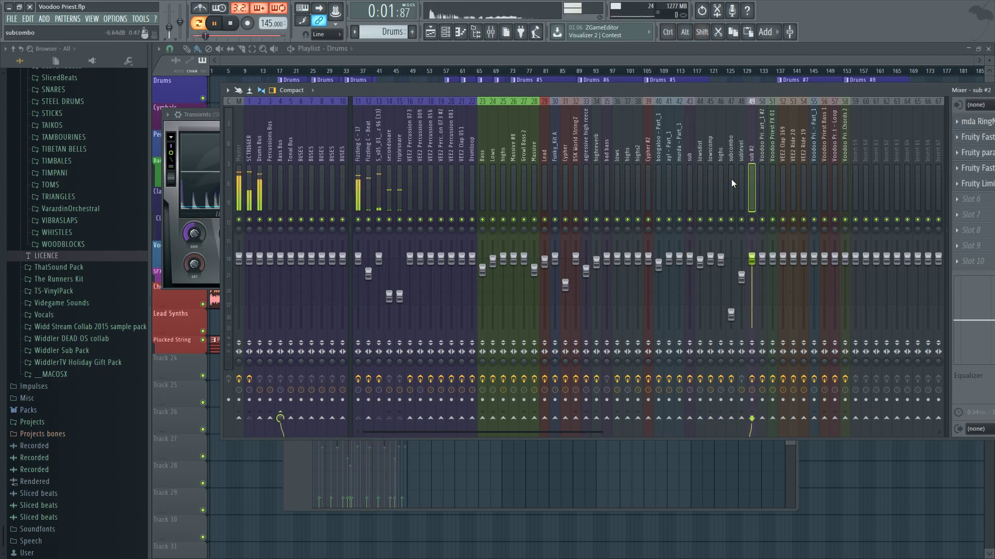
{"action": "key", "text": "alt+Left"}
{"action": "key", "text": "alt+Left"}
{"action": "key", "text": "alt+Left"}
{"action": "key", "text": "alt+Left"}
{"action": "key", "text": "alt+Left"}
{"action": "key", "text": "alt+Left"}
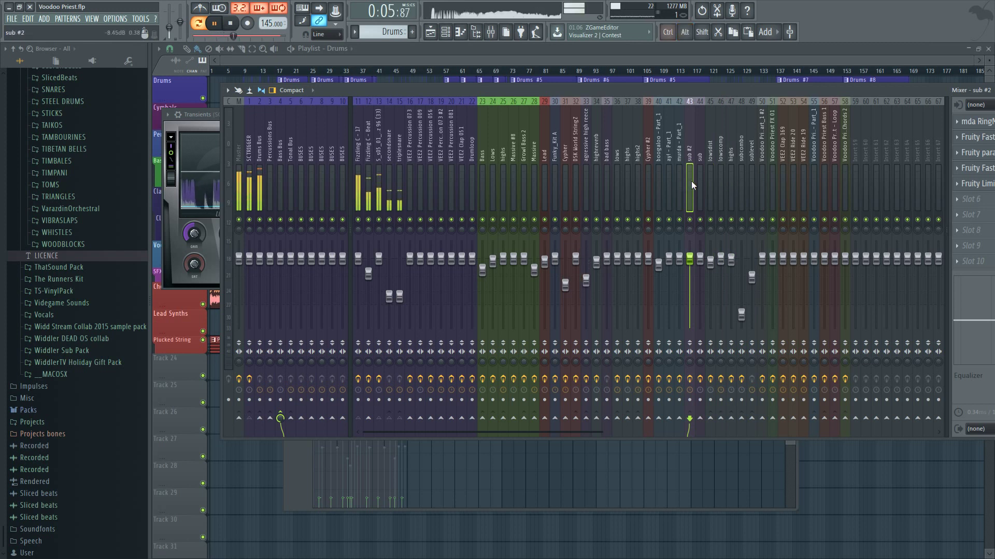
- Colour the seven inserts from sub #2 to sublevel green
{"action": "left_click_drag", "start_coordinate": [698, 182], "coordinate": [745, 188]}
{"action": "key", "text": "F2"}
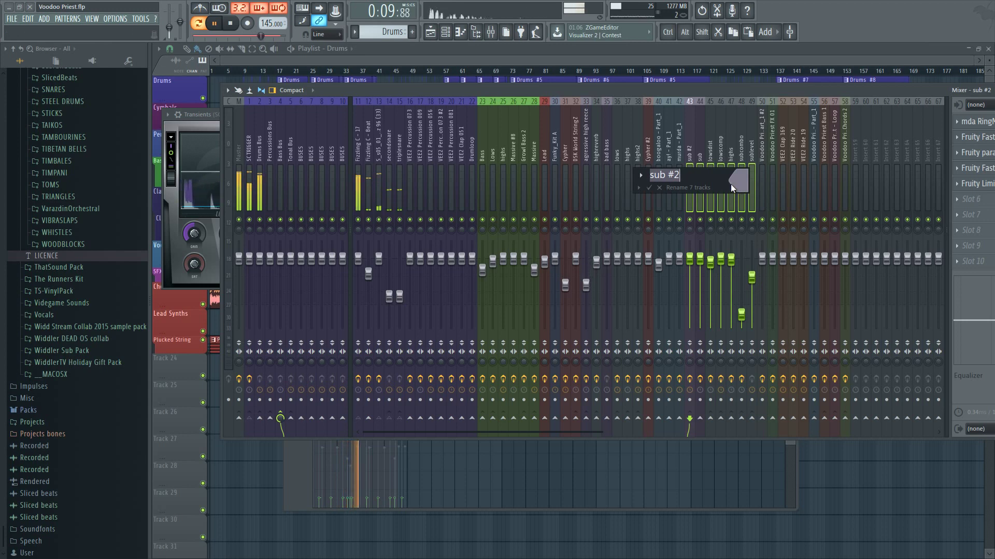
{"action": "left_click", "coordinate": [735, 182]}
{"action": "left_click", "coordinate": [778, 176]}
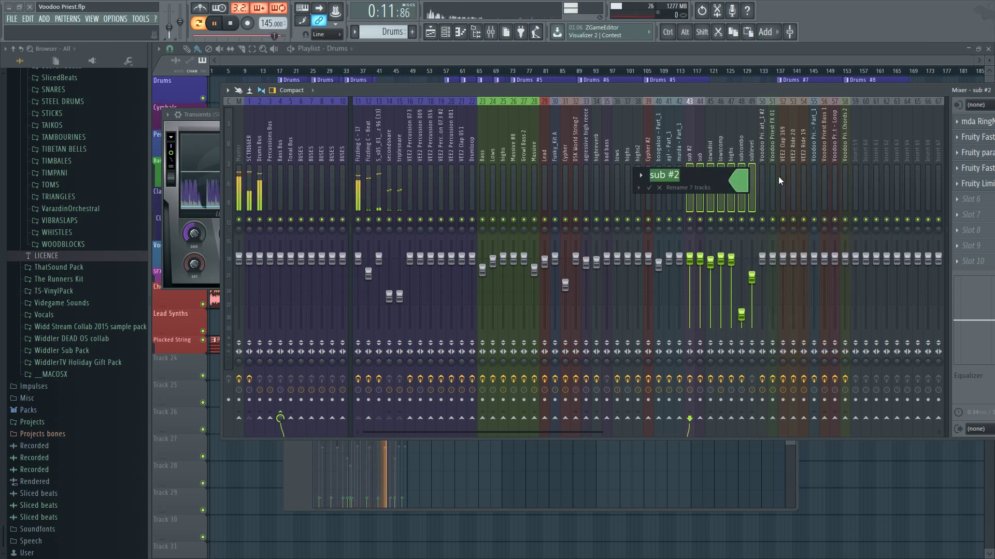
{"action": "key", "text": "Return"}
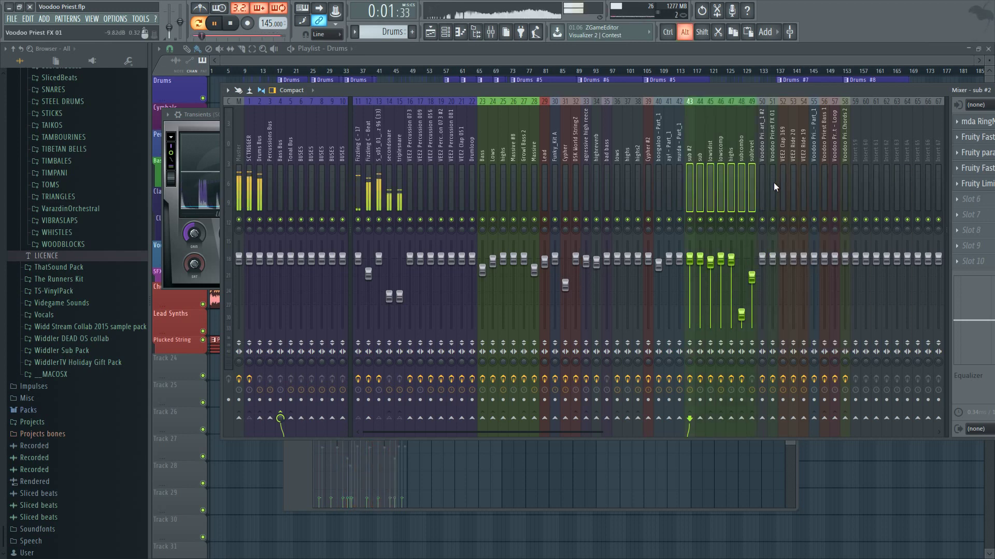
- Move the seven sub inserts as a group to directly after the Massive insert
{"action": "key", "text": "alt+Left"}
{"action": "key", "text": "alt+Left"}
{"action": "key", "text": "alt+Left"}
{"action": "key", "text": "alt+Left"}
{"action": "key", "text": "alt+Left"}
{"action": "key", "text": "alt+Left"}
{"action": "key", "text": "alt+Left"}
{"action": "key", "text": "alt+Left"}
{"action": "key", "text": "alt+Left"}
{"action": "key", "text": "alt+Left"}
{"action": "key", "text": "alt+Left"}
{"action": "key", "text": "alt+Left"}
{"action": "key", "text": "alt+Left"}
{"action": "key", "text": "alt+Left"}
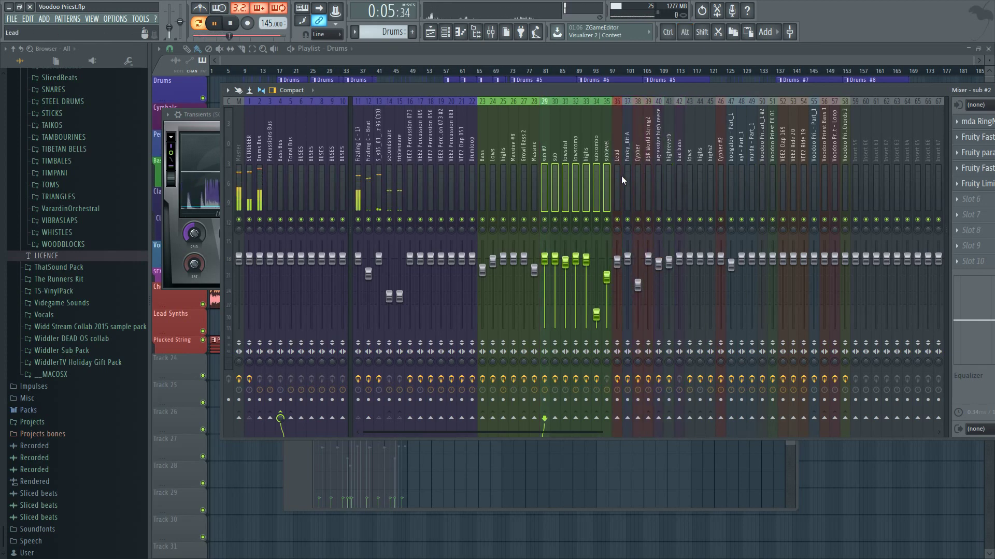
- Move the Funky_Kit A insert directly after Drumloop and route it only to the Drums Bus
{"action": "left_click", "coordinate": [604, 173]}
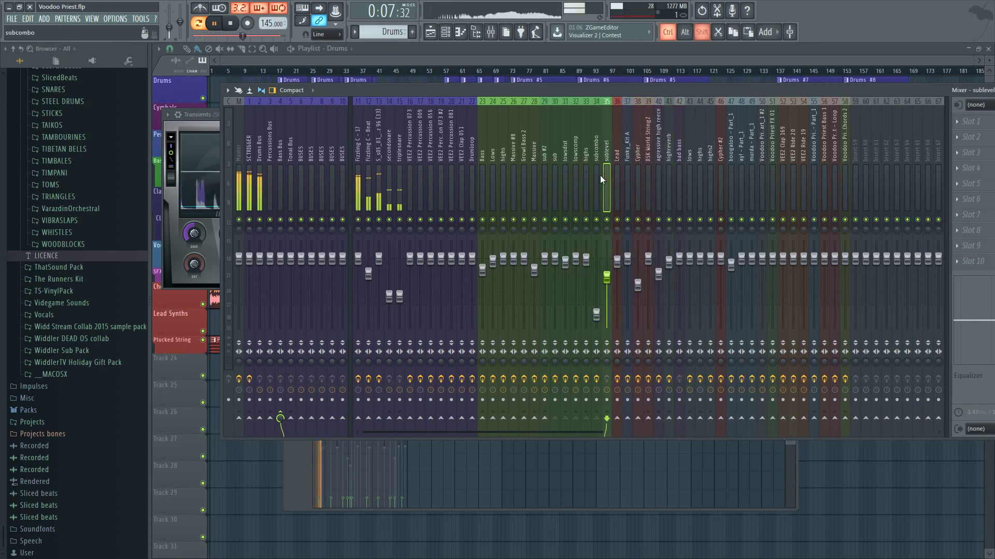
{"action": "left_click", "coordinate": [618, 181]}
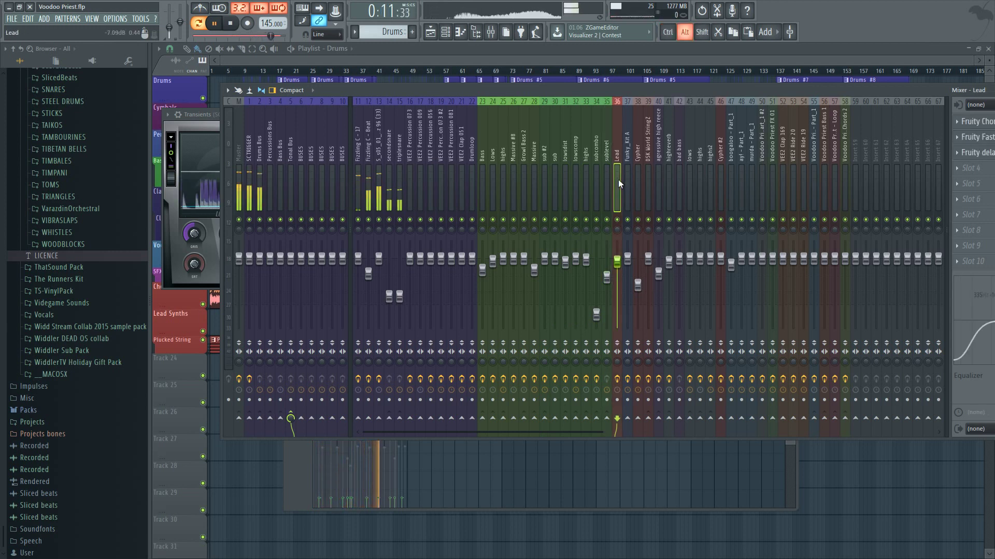
{"action": "key", "text": "alt+Right"}
{"action": "left_click", "coordinate": [617, 179]}
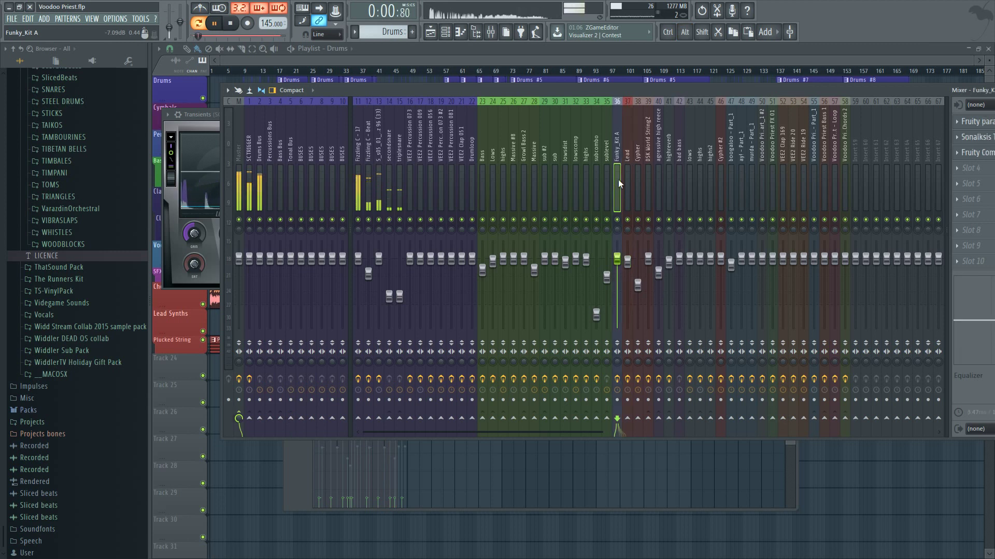
{"action": "key", "text": "alt+Left"}
{"action": "key", "text": "alt+Left"}
{"action": "key", "text": "alt+Left"}
{"action": "key", "text": "alt+Left"}
{"action": "key", "text": "alt+Left"}
{"action": "key", "text": "alt+Left"}
{"action": "key", "text": "alt+Left"}
{"action": "key", "text": "alt+Left"}
{"action": "key", "text": "alt+Left"}
{"action": "key", "text": "alt+Left"}
{"action": "key", "text": "alt+Left"}
{"action": "key", "text": "alt+Left"}
{"action": "key", "text": "alt+Left"}
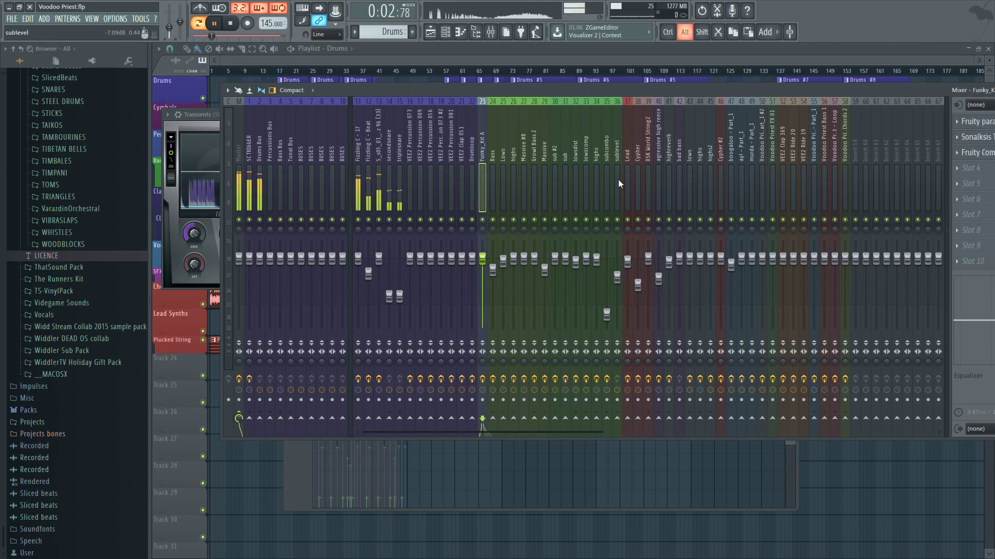
{"action": "left_click", "coordinate": [260, 418]}
{"action": "key", "text": "space"}
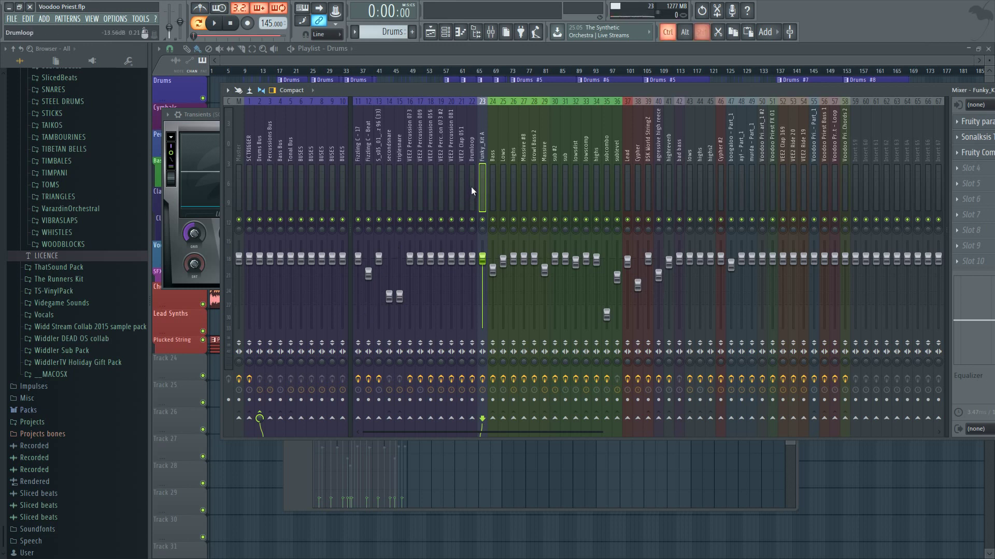
- Colour the thirteen drum and percussion inserts from Fizzling C - 17 to Funky_Kit A the same purple
{"action": "left_click_drag", "start_coordinate": [470, 187], "coordinate": [362, 192]}
{"action": "key", "text": "F2"}
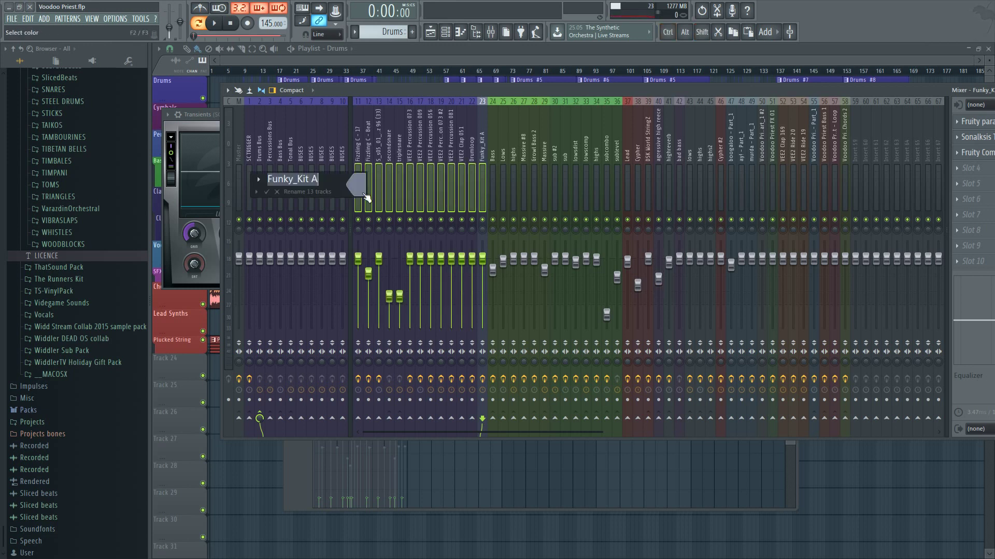
{"action": "left_click", "coordinate": [360, 191]}
{"action": "left_click", "coordinate": [445, 211]}
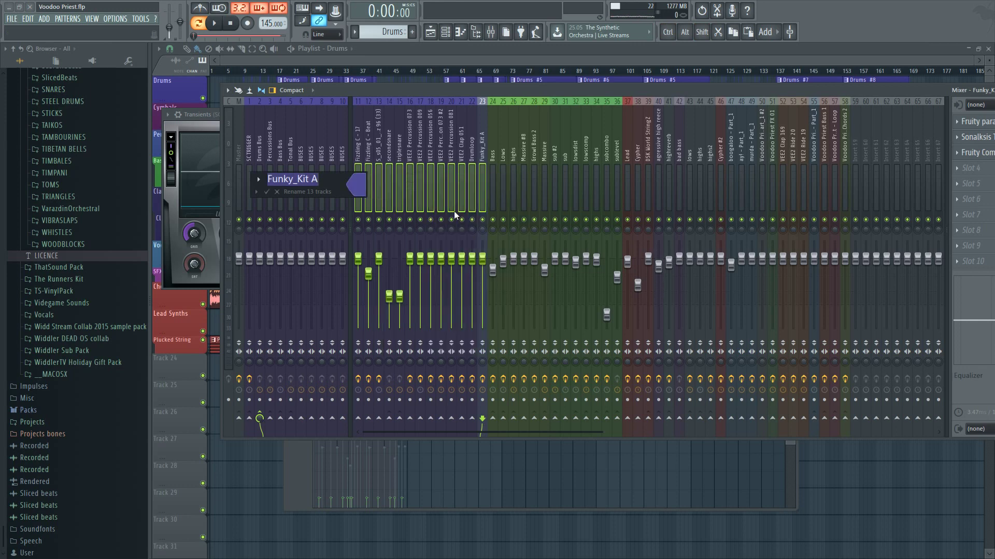
{"action": "key", "text": "Escape"}
- Examine the routing of the Drumloop, Funky_Kit A, VEE2 Clap 169, Bass, triplesnare and Cypher inserts
{"action": "left_click", "coordinate": [474, 172]}
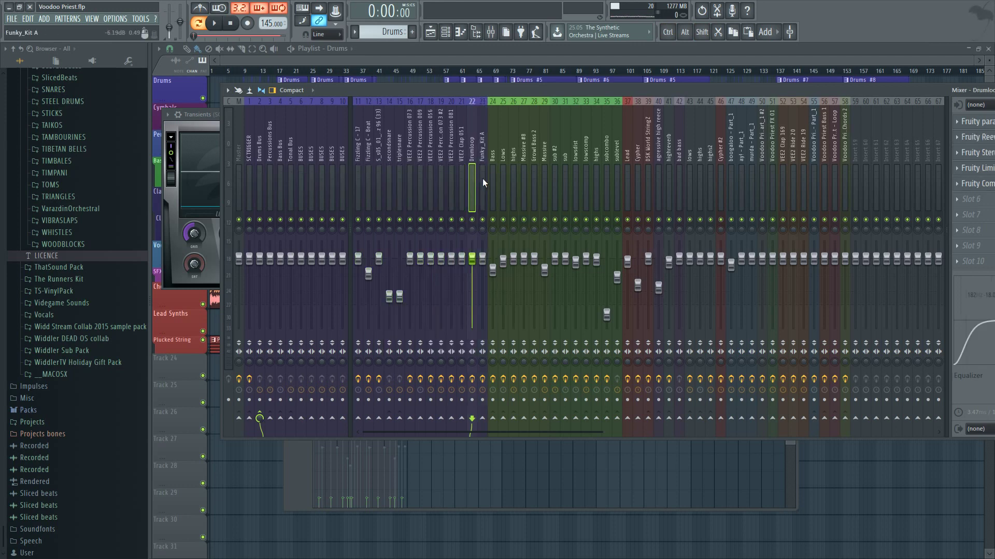
{"action": "left_click", "coordinate": [484, 178]}
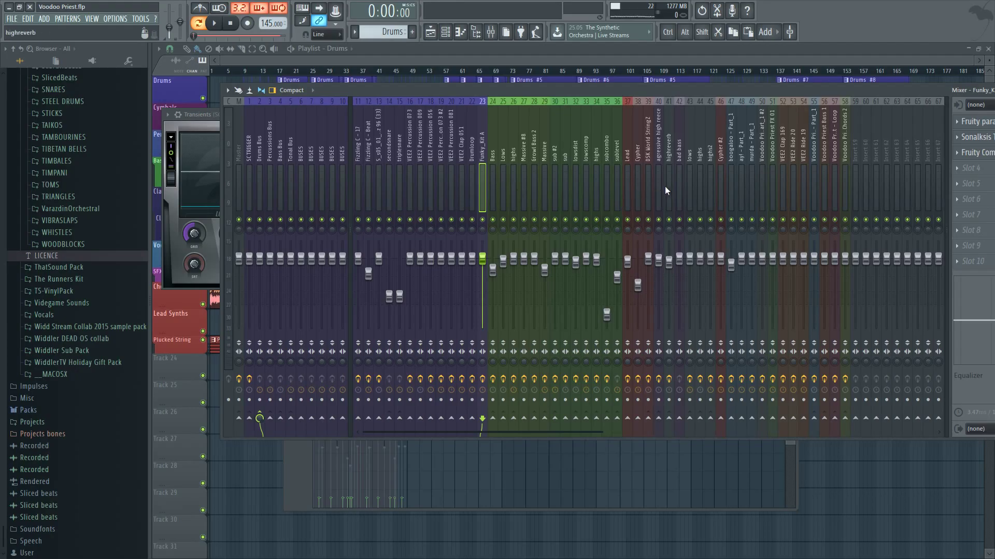
{"action": "left_click", "coordinate": [777, 175]}
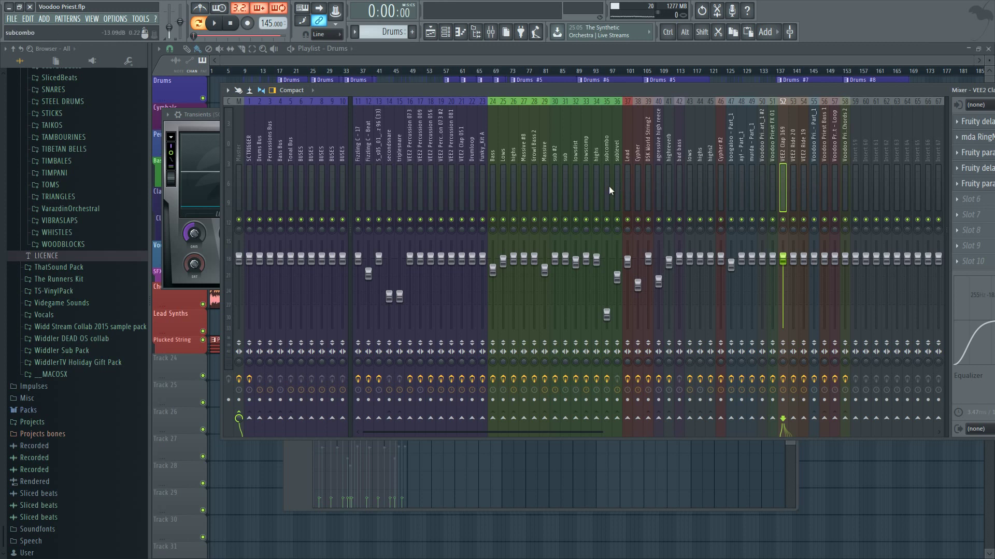
{"action": "left_click", "coordinate": [496, 179]}
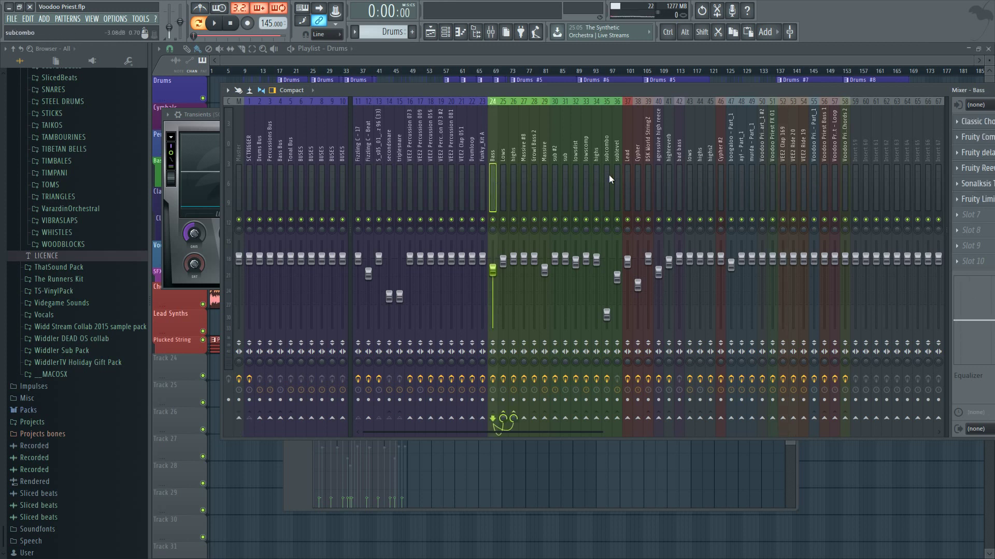
{"action": "left_click", "coordinate": [399, 168]}
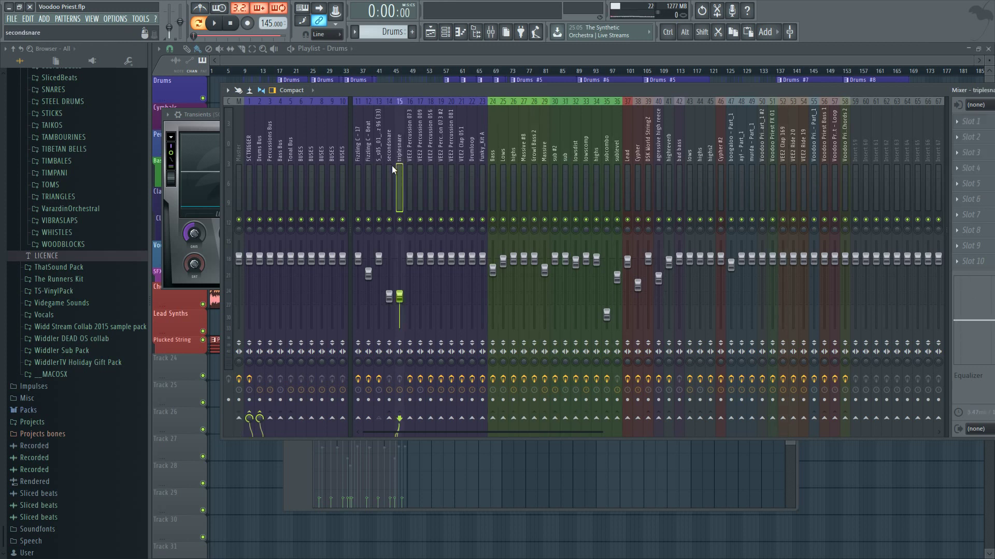
{"action": "left_click", "coordinate": [637, 180]}
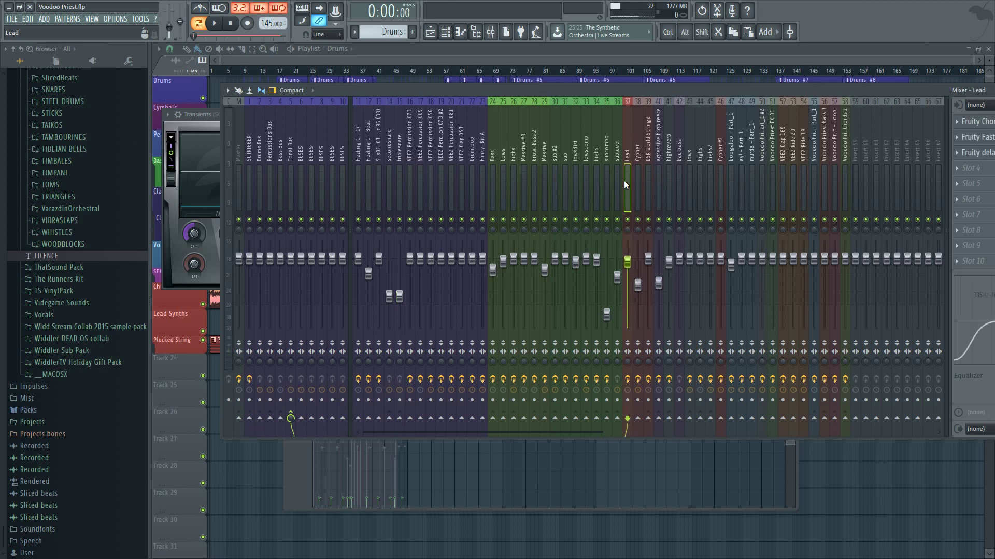
- Move the agressive high reece insert into the bass group, between subcombo and sublevel
{"action": "left_click", "coordinate": [652, 176]}
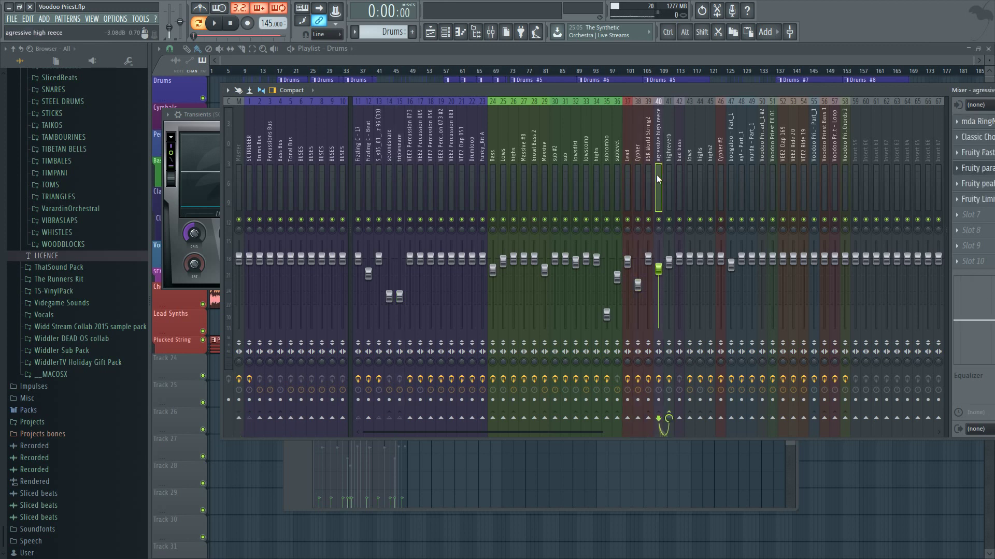
{"action": "key", "text": "alt+Left"}
{"action": "key", "text": "alt+Left"}
{"action": "key", "text": "alt+Left"}
{"action": "key", "text": "alt+Left"}
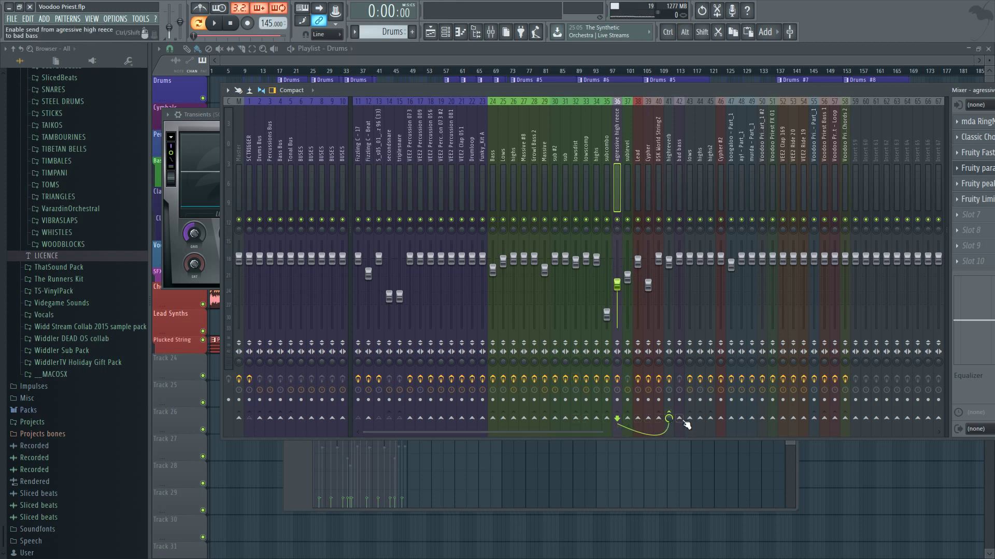
- Correct the agressive high reece insert's name to "agressive high reese"
{"action": "middle_click", "coordinate": [619, 152]}
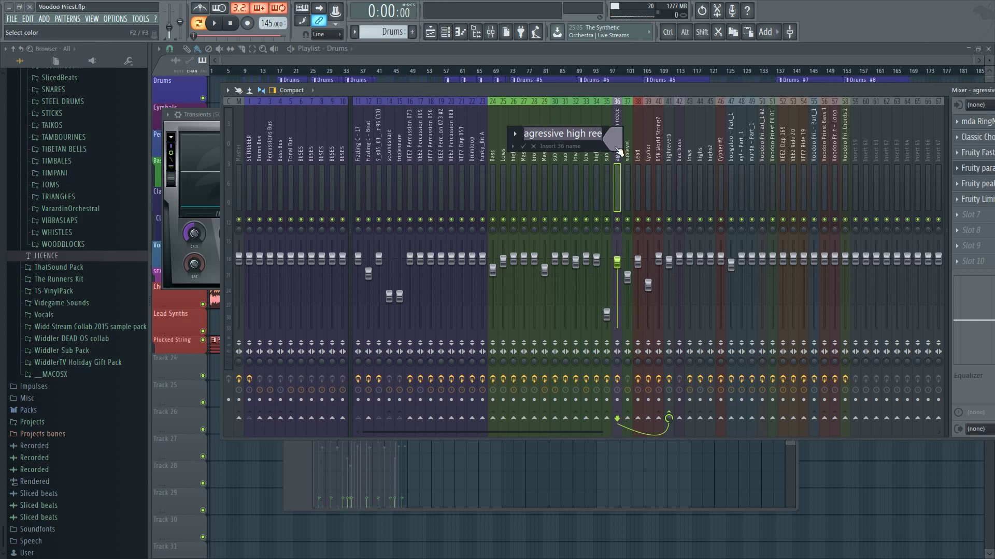
{"action": "left_click", "coordinate": [587, 134]}
{"action": "left_click_drag", "start_coordinate": [567, 134], "coordinate": [602, 134]}
{"action": "left_click", "coordinate": [596, 133]}
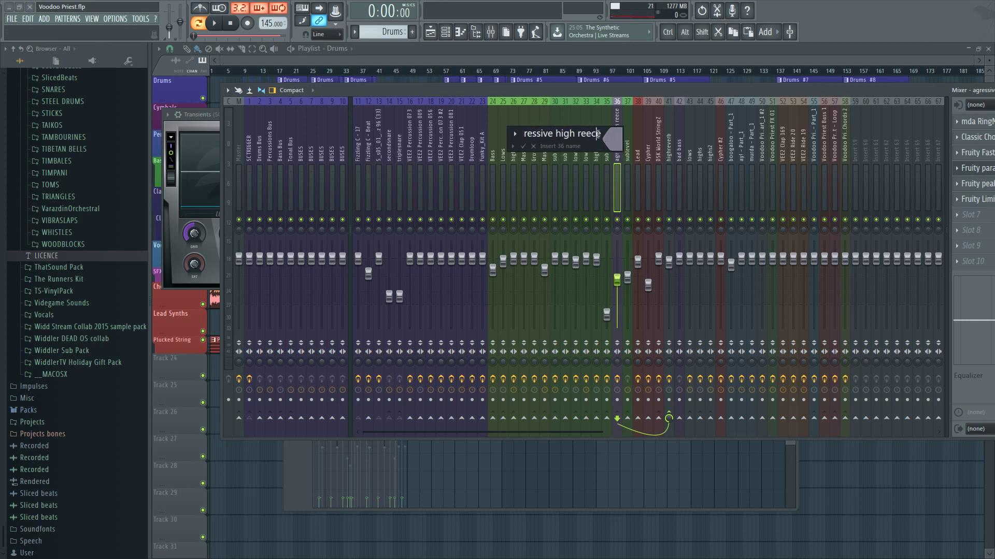
{"action": "key", "text": "BackSpace"}
{"action": "type", "text": "s"}
{"action": "key", "text": "Return"}
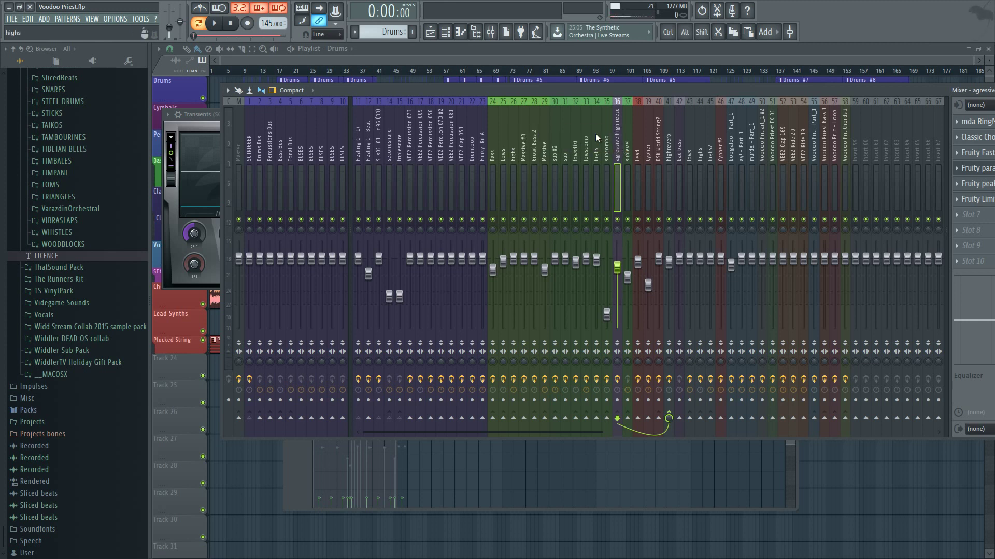
- Add a send from the bad bass insert to highs2
{"action": "left_click", "coordinate": [679, 182]}
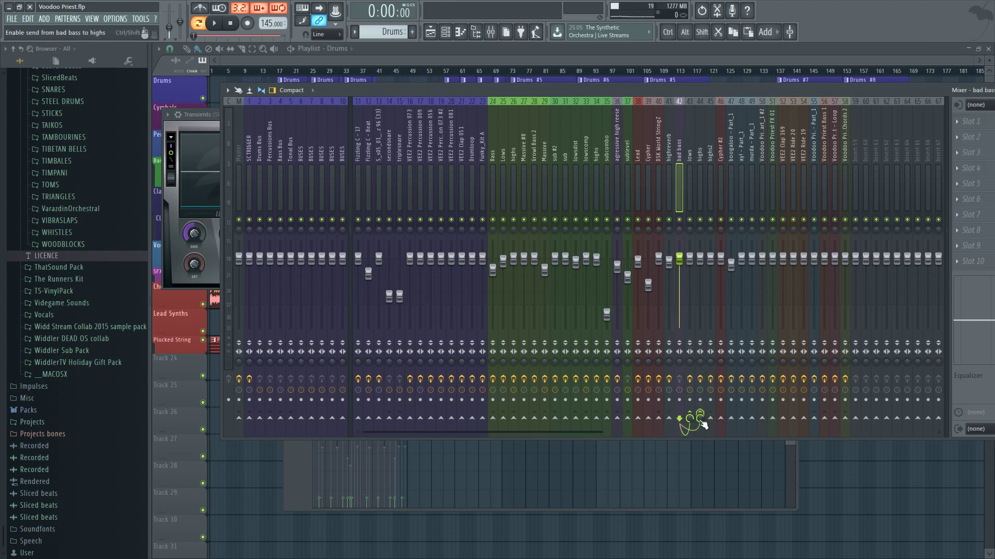
{"action": "left_click", "coordinate": [711, 179]}
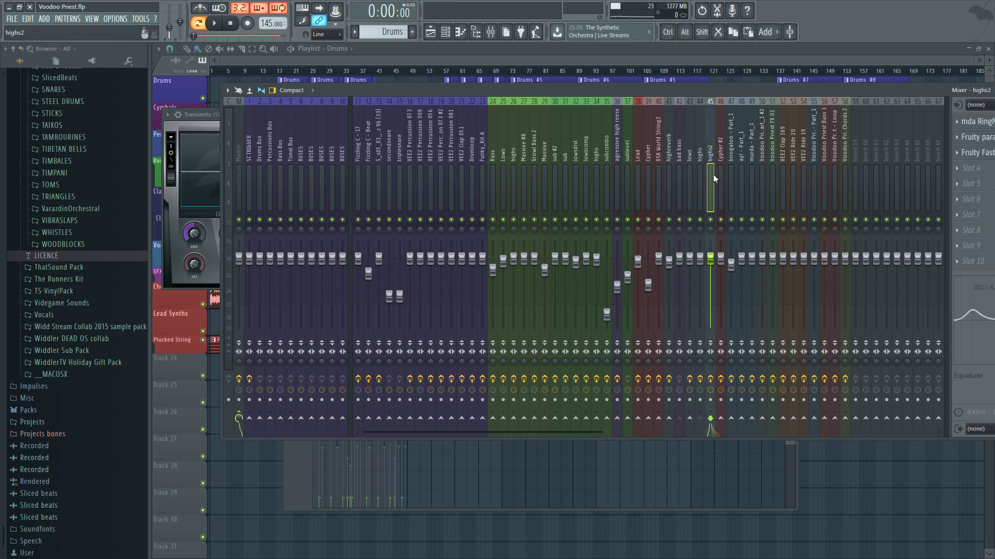
{"action": "left_click", "coordinate": [680, 174]}
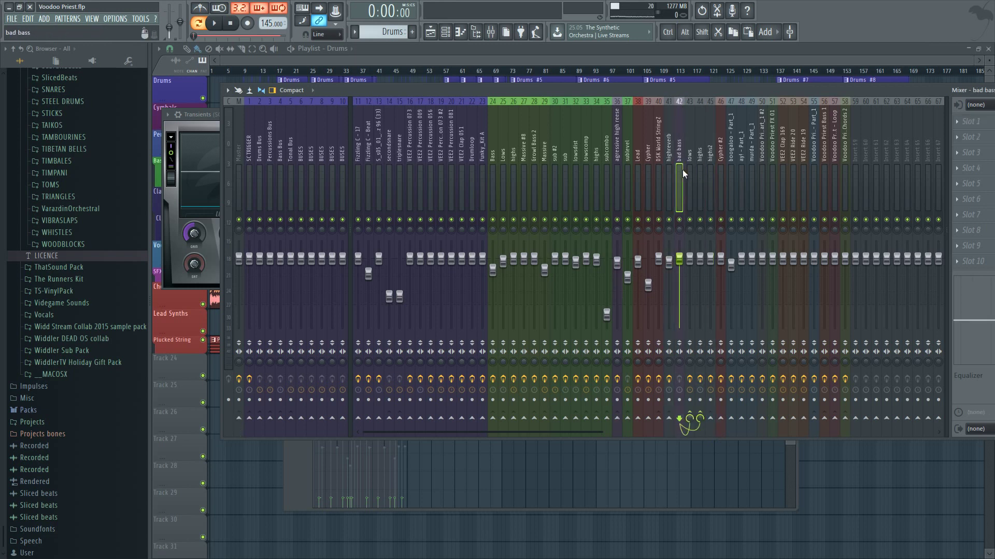
{"action": "left_click", "coordinate": [710, 419]}
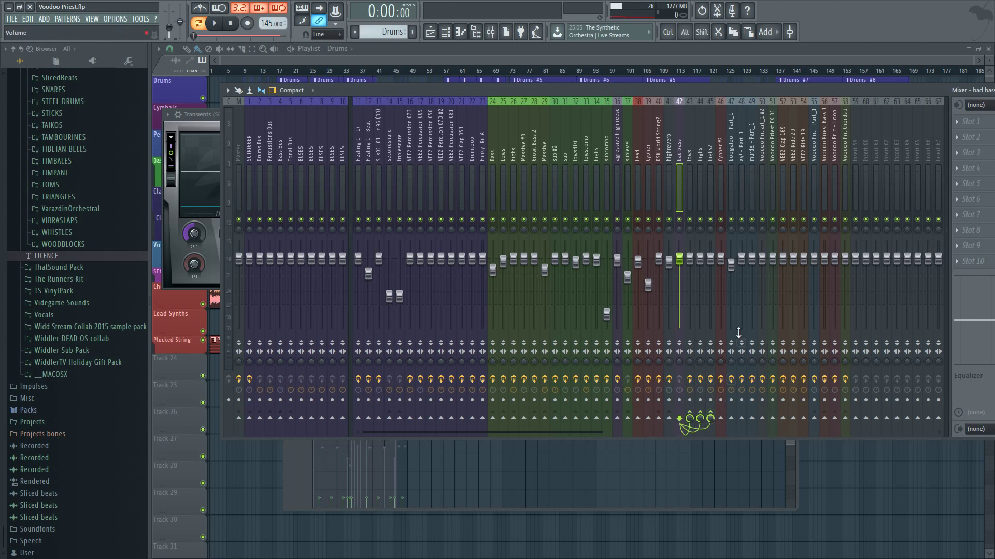
- Examine the routing of the bad bass, lows, highs and highs2 inserts
{"action": "left_click", "coordinate": [709, 192]}
{"action": "left_click", "coordinate": [693, 187]}
{"action": "left_click", "coordinate": [703, 188]}
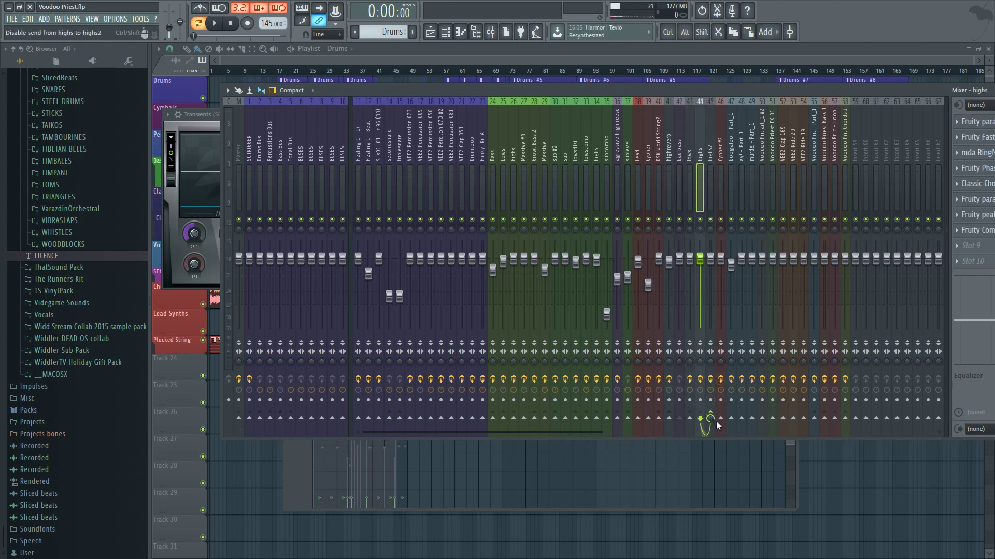
{"action": "left_click", "coordinate": [679, 164]}
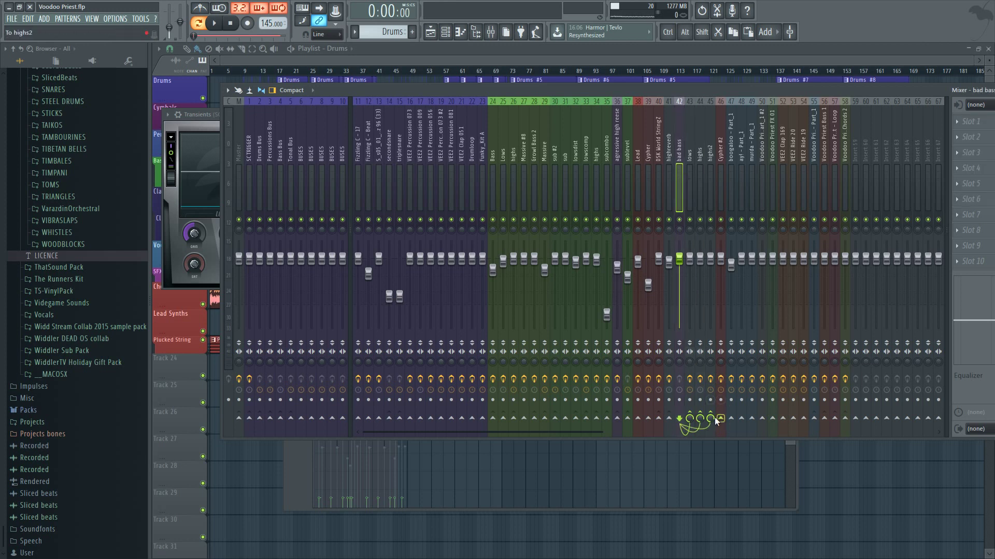
{"action": "left_click", "coordinate": [691, 179]}
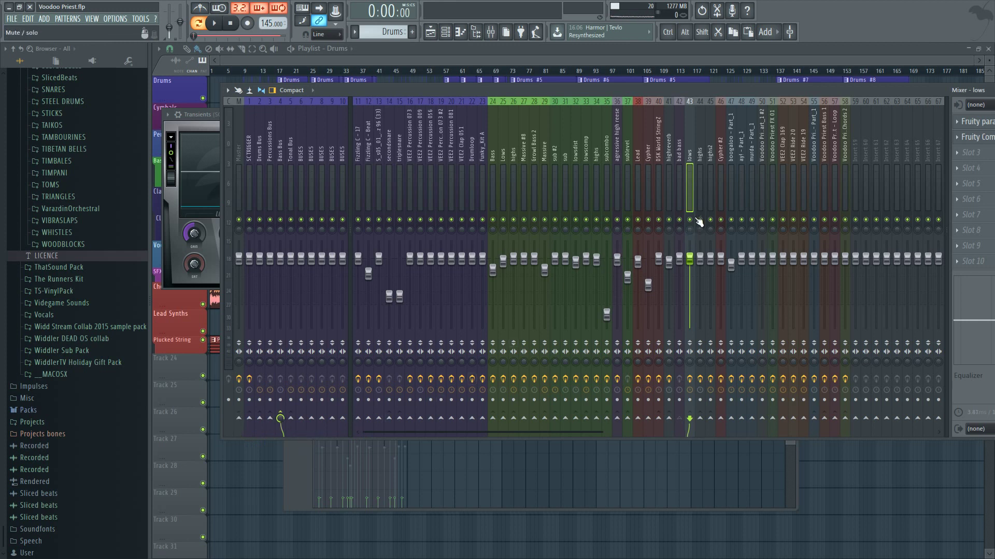
{"action": "left_click", "coordinate": [701, 177]}
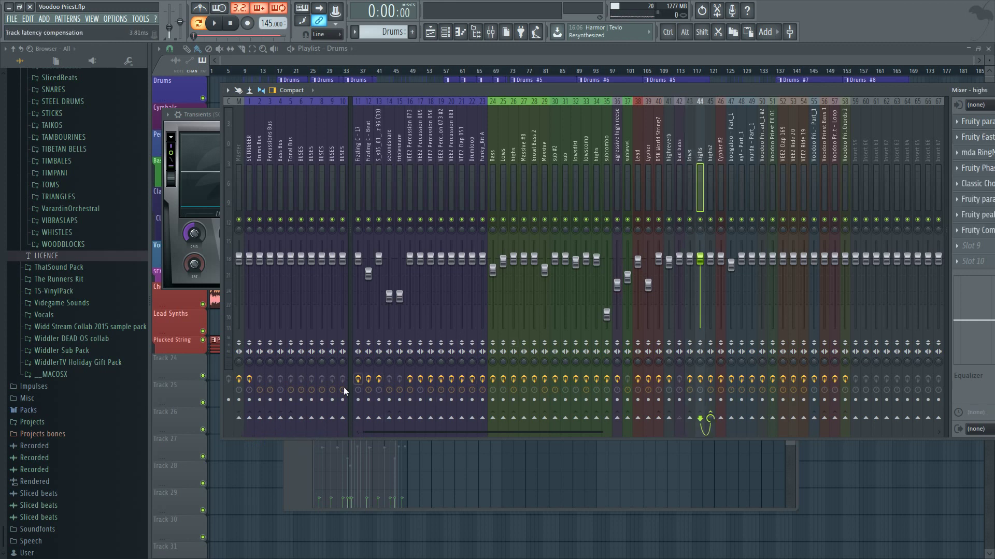
- Route the highs2 insert only to the Bass Bus
{"action": "left_click", "coordinate": [708, 165]}
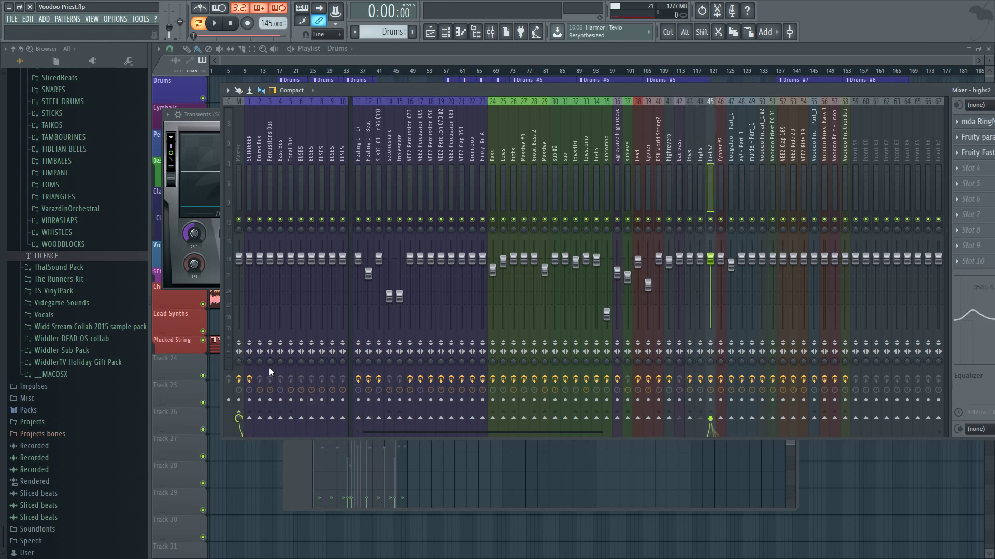
{"action": "left_click", "coordinate": [294, 433], "text": "ctrl"}
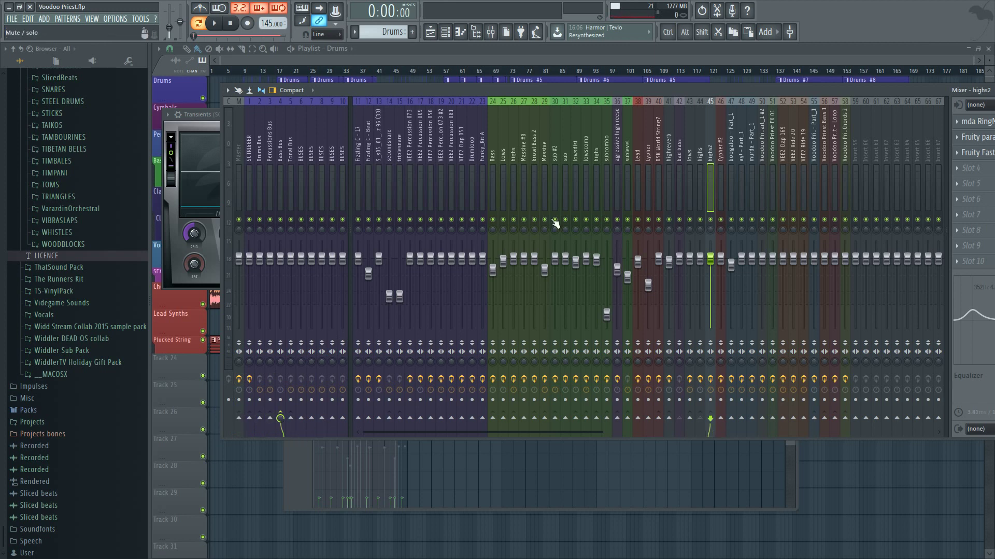
- Move the highreverb insert into the bass group, directly after agressive high reese
{"action": "left_click", "coordinate": [668, 170]}
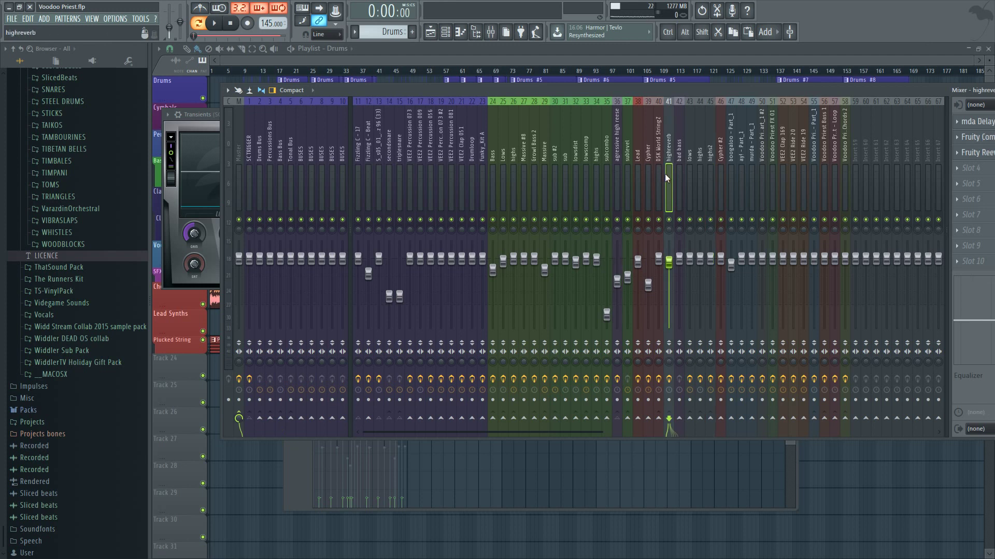
{"action": "left_click", "coordinate": [660, 171]}
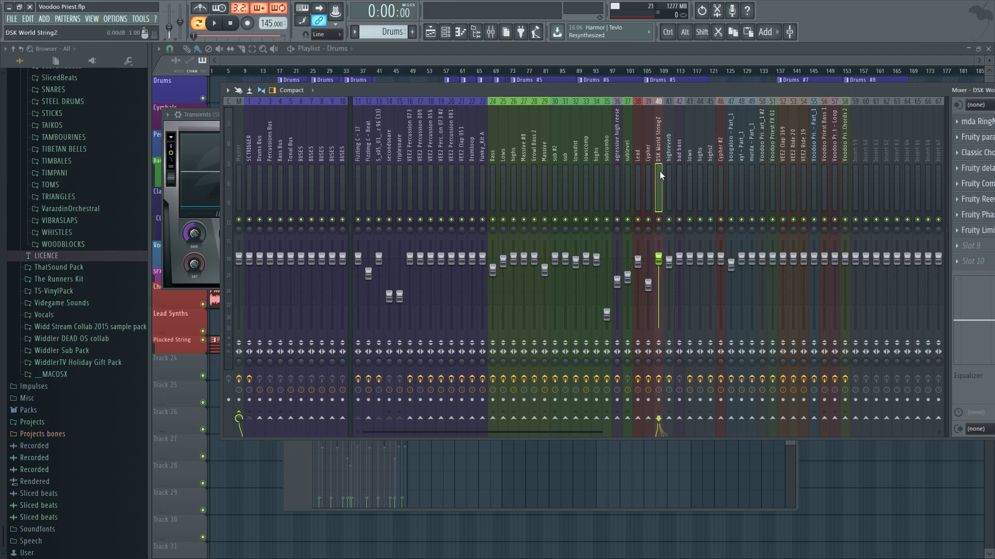
{"action": "left_click", "coordinate": [617, 172]}
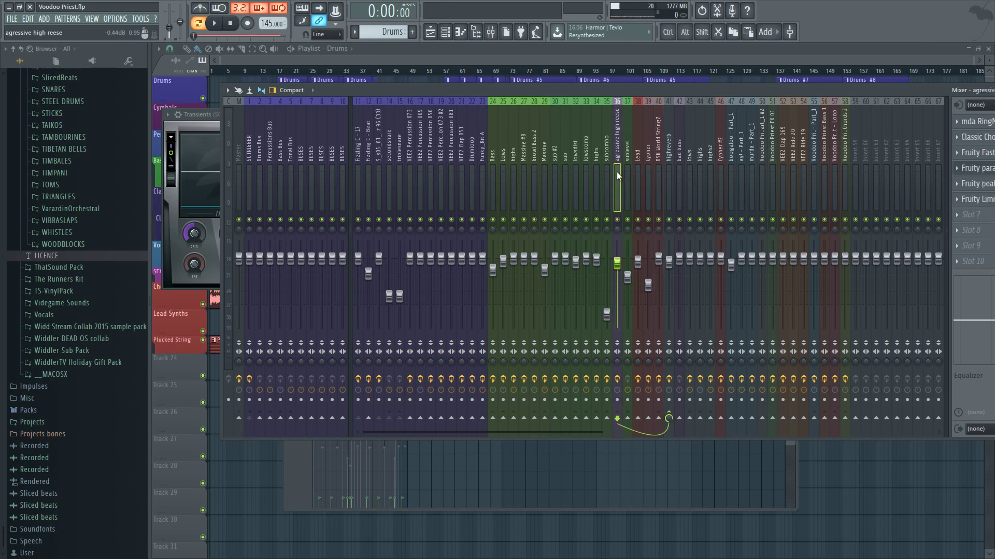
{"action": "left_click", "coordinate": [668, 174]}
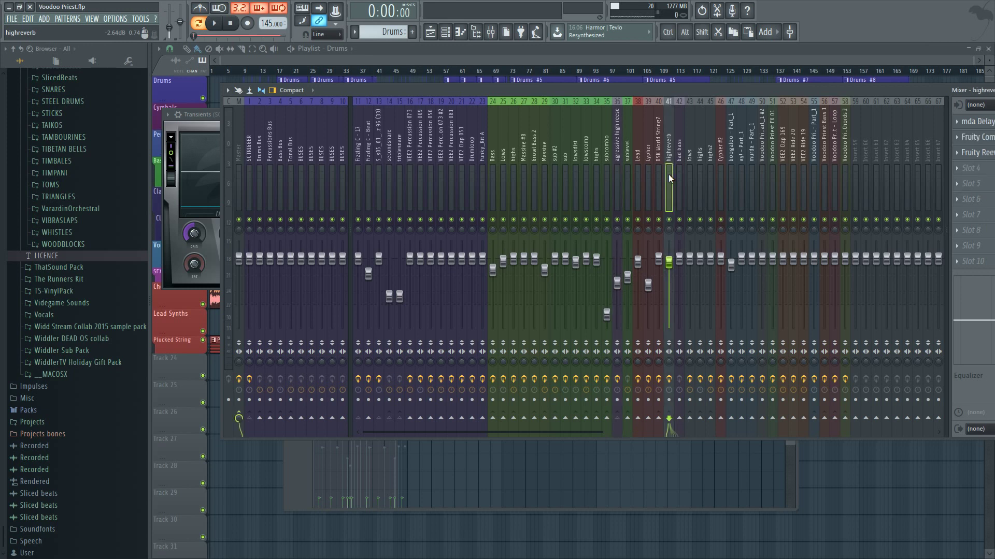
{"action": "key", "text": "alt+Left"}
{"action": "key", "text": "alt+Left"}
{"action": "key", "text": "alt+Left"}
{"action": "key", "text": "alt+Left"}
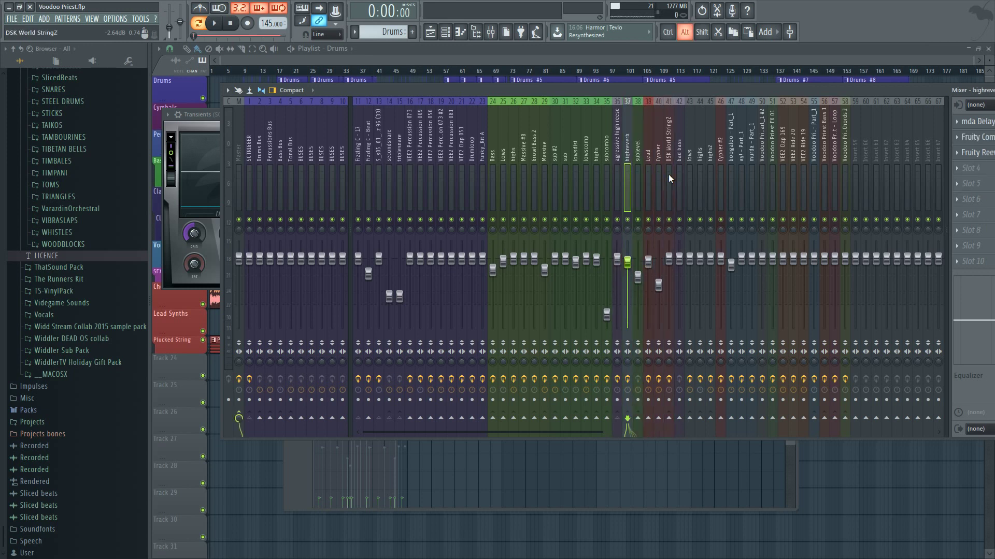
- Route the highreverb insert only to the Bass Bus and check the routing of agressive high reese
{"action": "left_click", "coordinate": [618, 186]}
{"action": "left_click", "coordinate": [625, 185]}
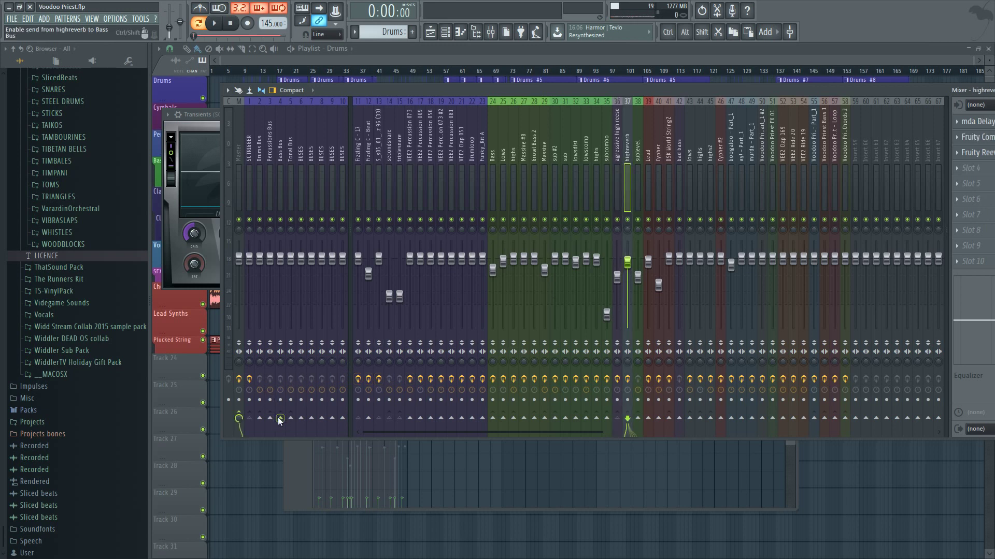
{"action": "left_click", "coordinate": [293, 433]}
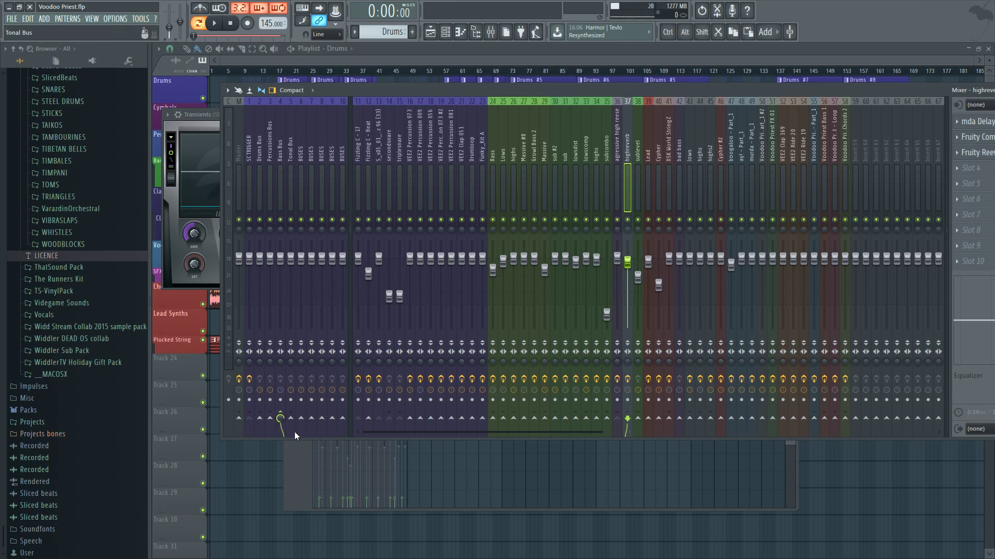
{"action": "left_click", "coordinate": [617, 176]}
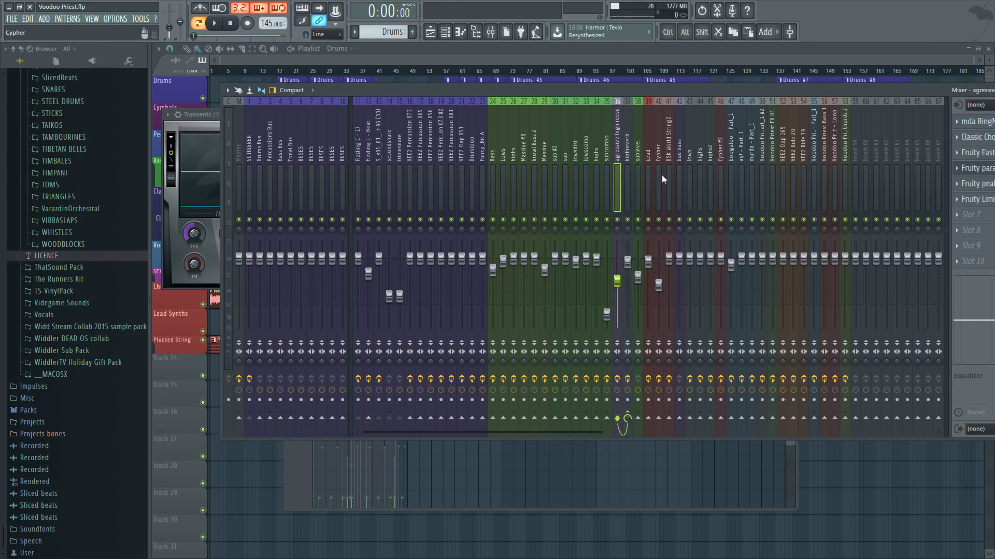
- Move the sublevel insert directly after subcombo
{"action": "left_click", "coordinate": [635, 182]}
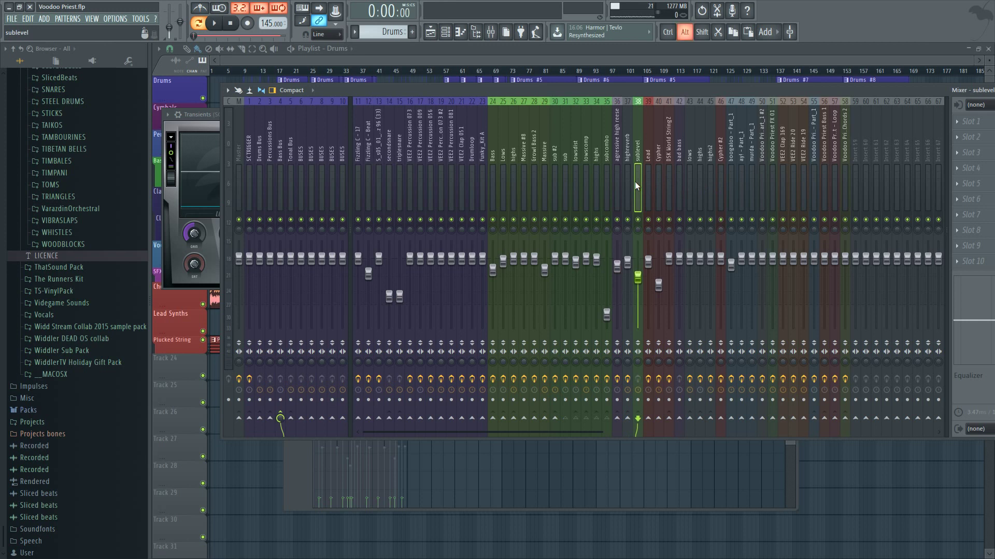
{"action": "key", "text": "alt+Left"}
{"action": "key", "text": "alt+Left"}
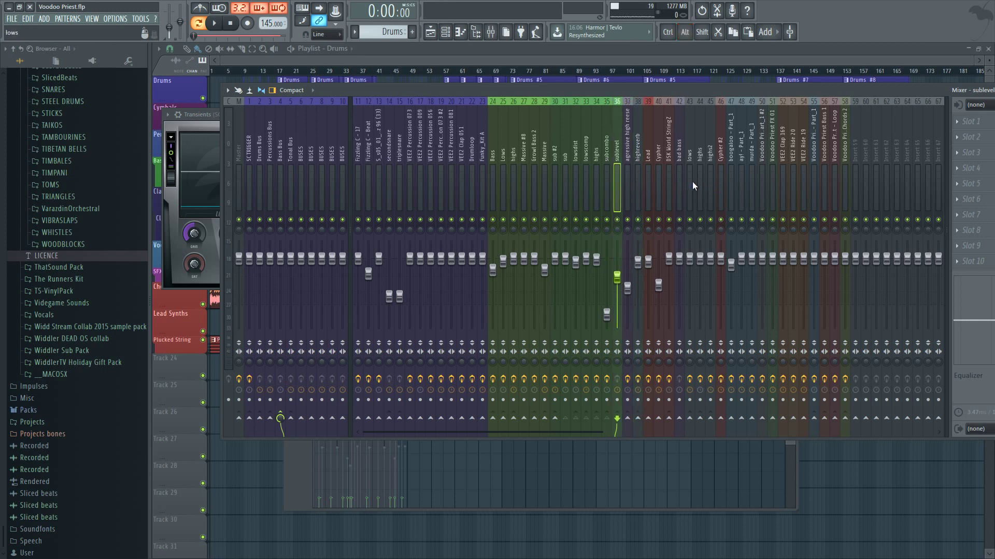
- Move the bad bass, lows, highs and highs2 inserts together to directly after agressive high reese
{"action": "left_click", "coordinate": [682, 181]}
{"action": "left_click_drag", "start_coordinate": [686, 180], "coordinate": [708, 181]}
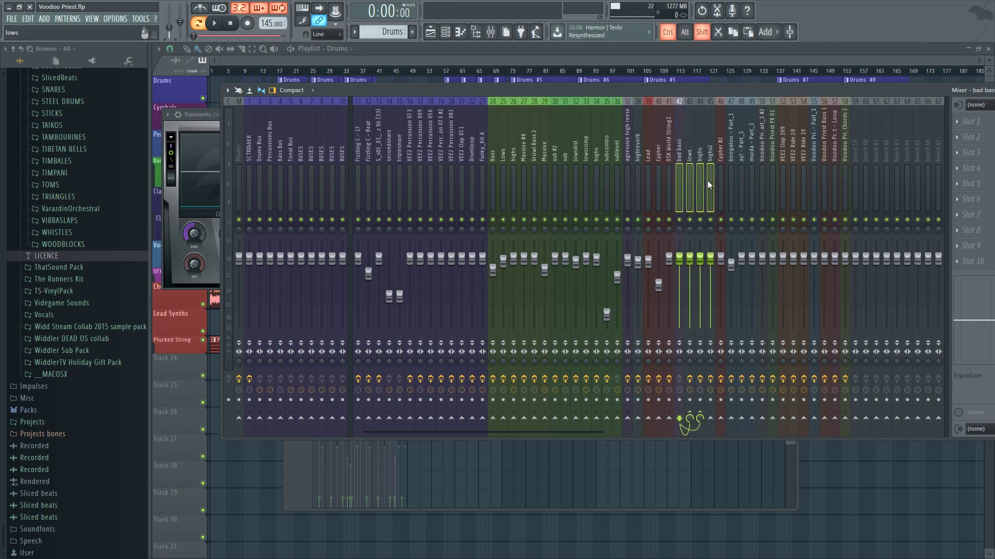
{"action": "key", "text": "alt+Left"}
{"action": "key", "text": "alt+Left"}
{"action": "key", "text": "alt+Left"}
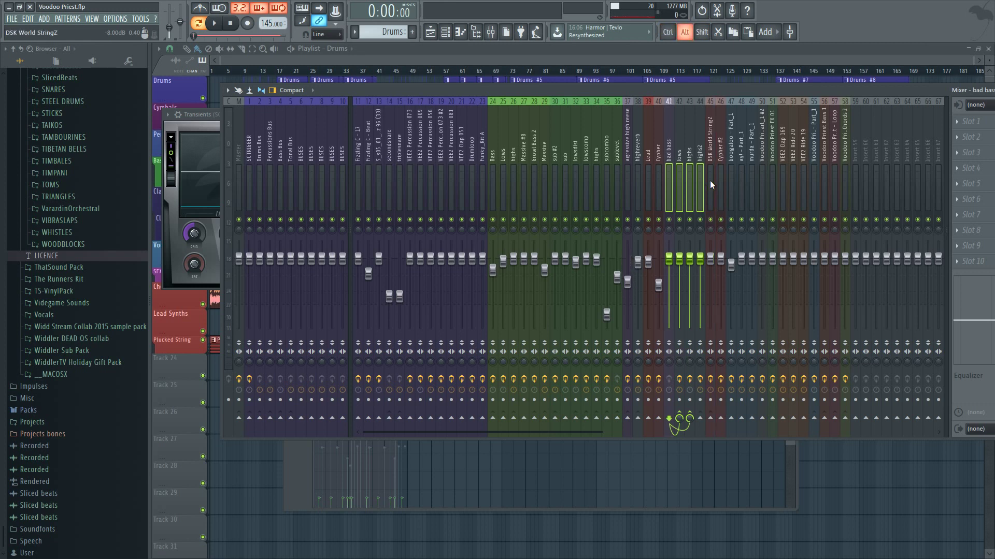
{"action": "key", "text": "alt+Left"}
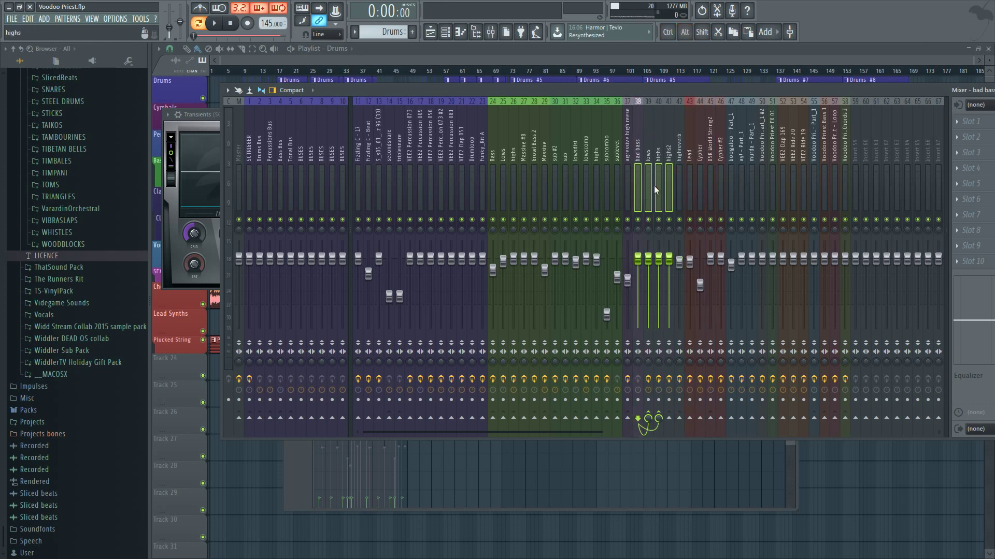
- Move the highreverb insert ahead of bad bass so it directly follows agressive high reese again
{"action": "left_click", "coordinate": [678, 178]}
{"action": "key", "text": "alt+Left"}
{"action": "key", "text": "alt+Left"}
{"action": "key", "text": "alt+Left"}
{"action": "key", "text": "alt+Left"}
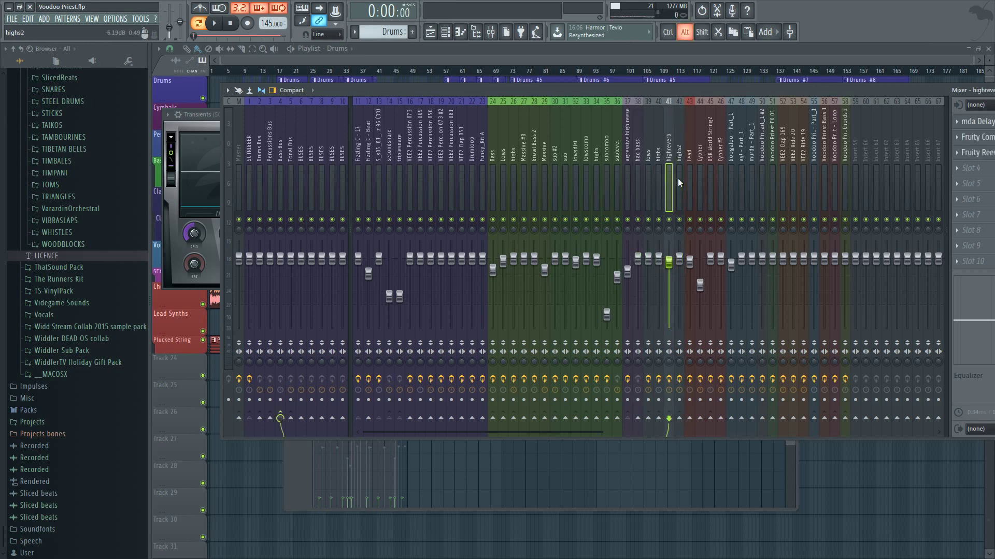
- Colour all bass inserts from Bass through highs2 the same green
{"action": "left_click", "coordinate": [677, 178]}
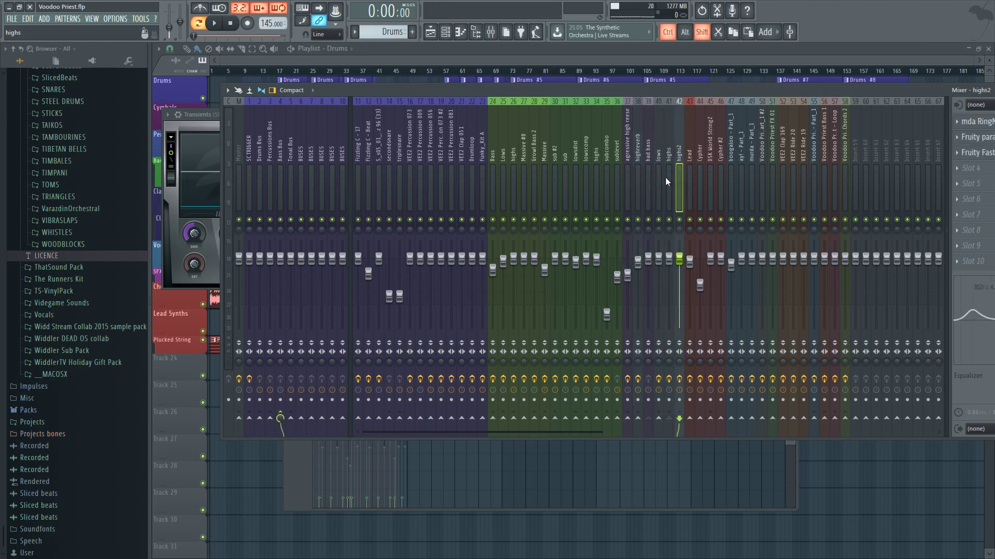
{"action": "left_click", "coordinate": [631, 172], "text": "ctrl+shift"}
{"action": "left_click", "coordinate": [493, 175], "text": "ctrl+shift"}
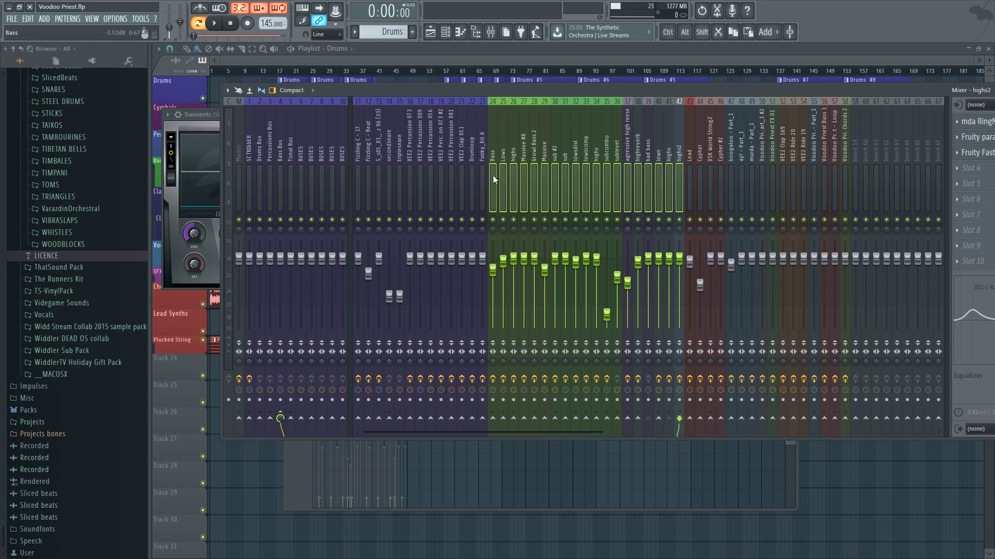
{"action": "key", "text": "F2"}
{"action": "left_click", "coordinate": [490, 171]}
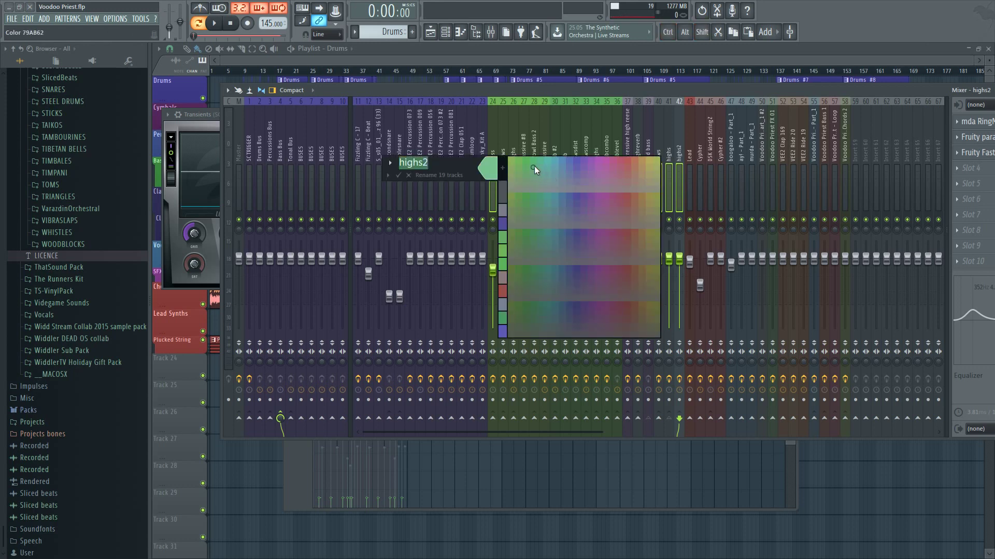
{"action": "left_click", "coordinate": [529, 163]}
{"action": "key", "text": "Escape"}
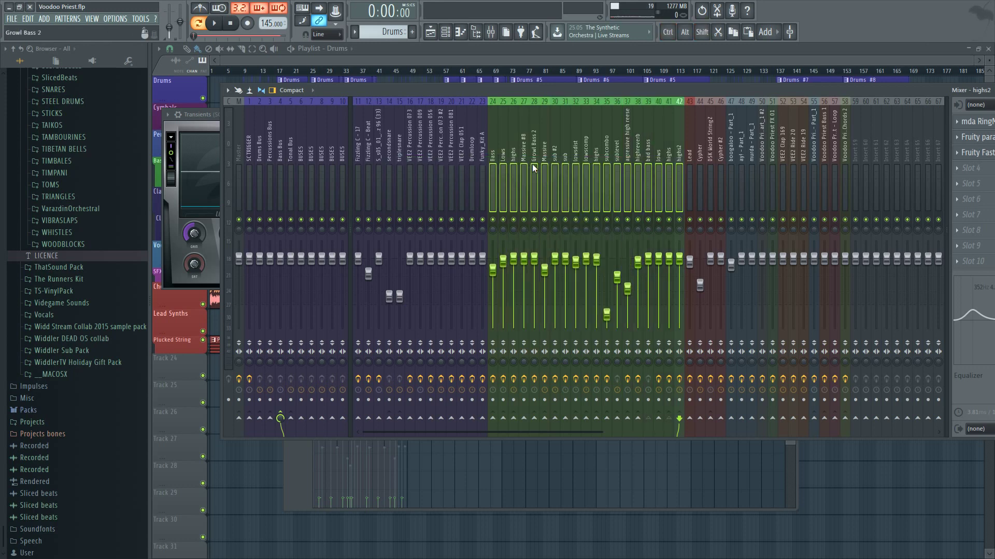
- Examine the routing of several bass inserts and the Lead insert
{"action": "left_click", "coordinate": [596, 176]}
{"action": "scroll", "coordinate": [646, 170], "scroll_direction": "right", "scroll_amount": 4}
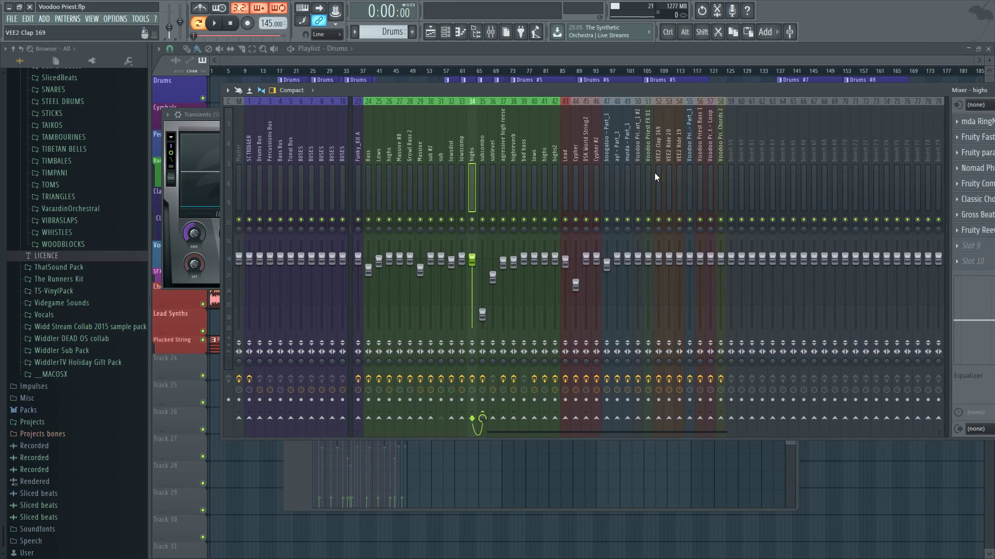
{"action": "left_click", "coordinate": [555, 162]}
{"action": "left_click", "coordinate": [545, 164]}
{"action": "left_click", "coordinate": [493, 167]}
{"action": "left_click", "coordinate": [470, 167]}
{"action": "left_click", "coordinate": [562, 171]}
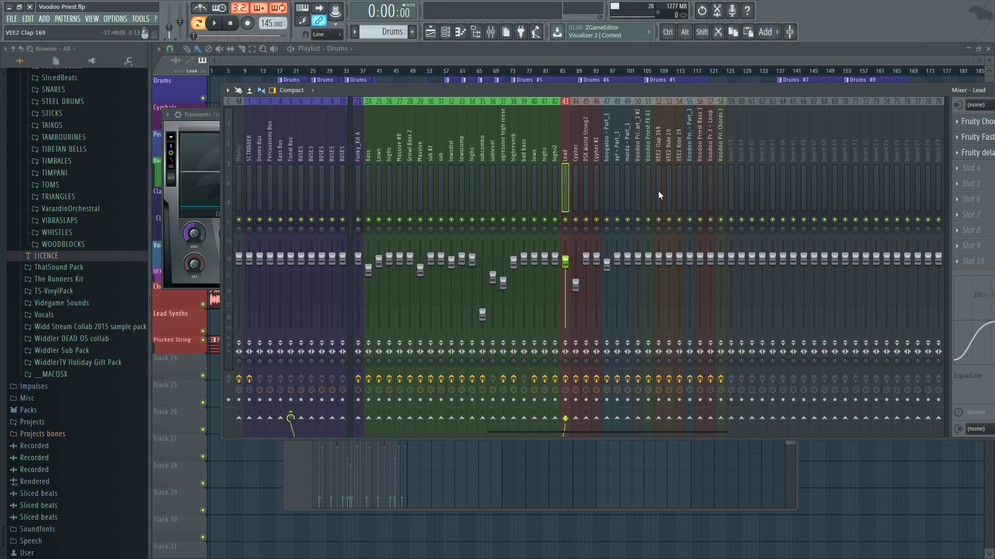
- Route the boogaloo, ay! and murda vocal inserts only to bus insert 6
{"action": "left_click", "coordinate": [606, 183]}
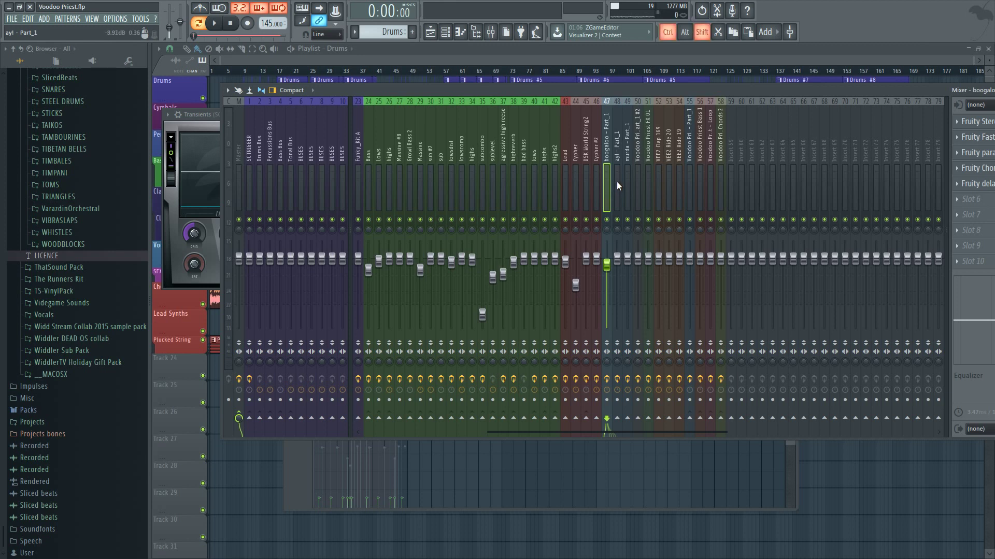
{"action": "left_click", "coordinate": [625, 181], "text": "ctrl+shift"}
{"action": "left_click", "coordinate": [635, 182]}
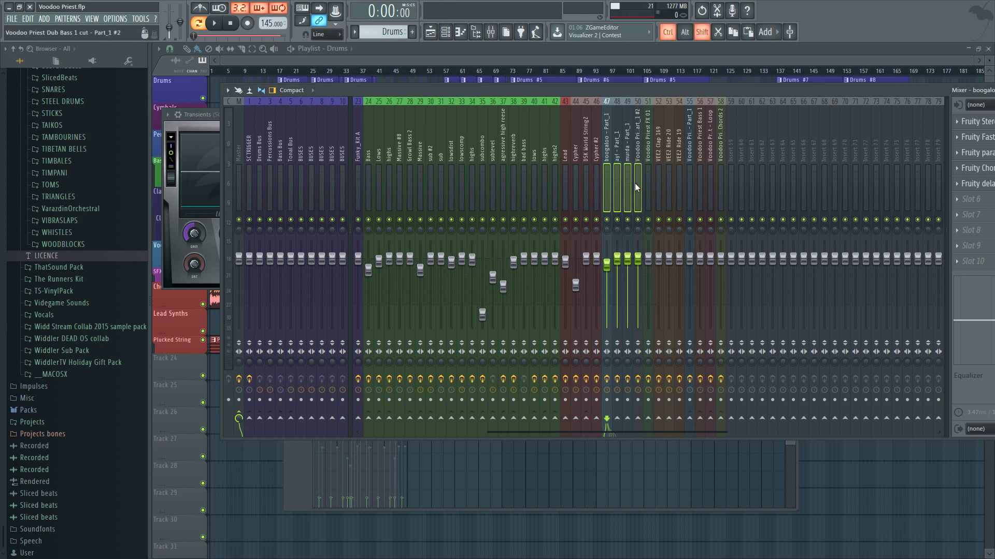
{"action": "left_click", "coordinate": [629, 179]}
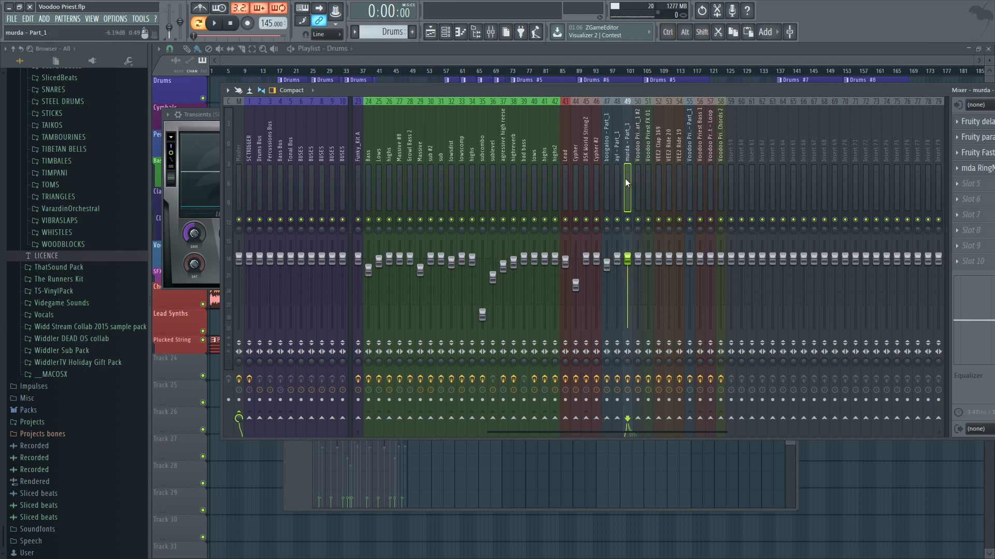
{"action": "left_click", "coordinate": [610, 185], "text": "ctrl+shift"}
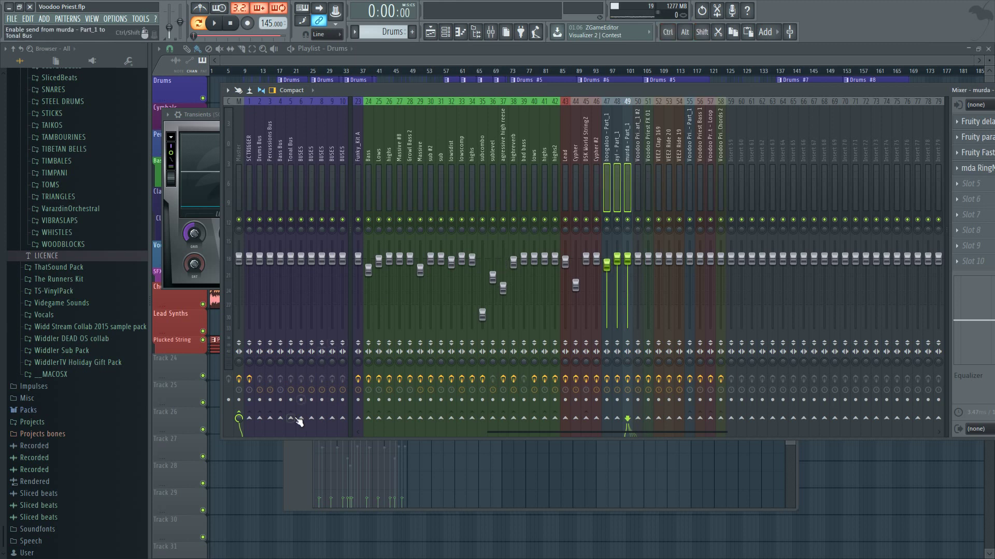
{"action": "left_click", "coordinate": [315, 433]}
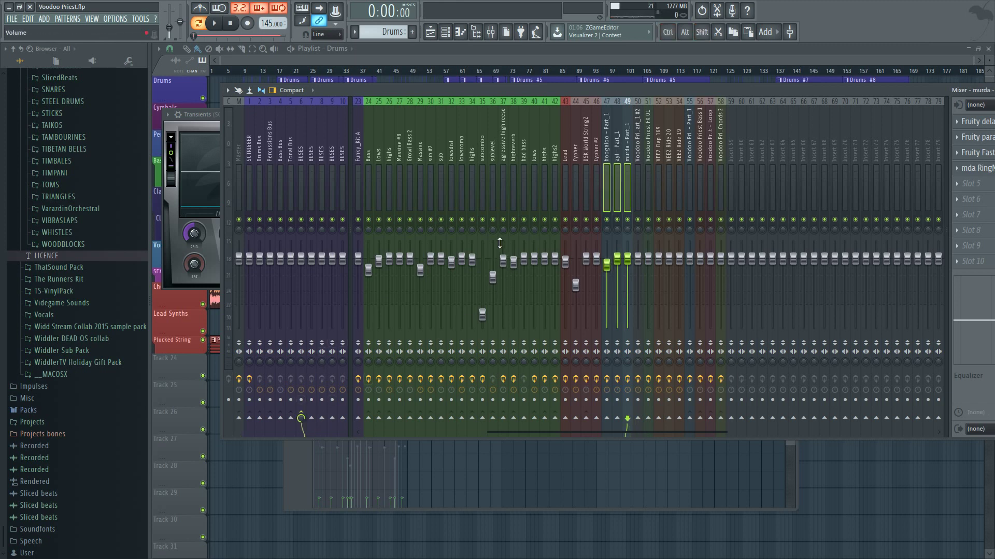
- Select the boogaloo, ay! and murda inserts and reposition the mixer and Transients windows to uncover the playlist track headers
{"action": "left_click", "coordinate": [611, 174]}
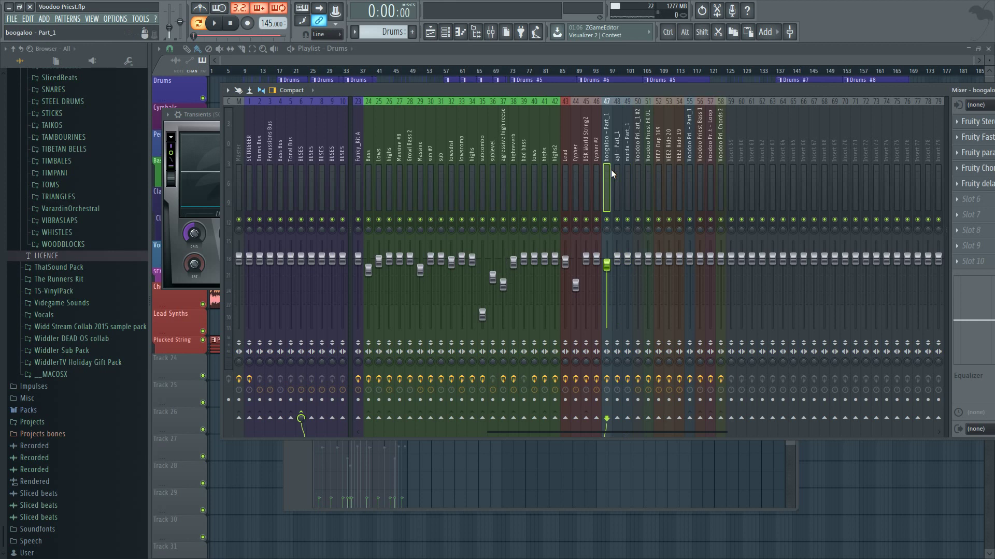
{"action": "left_click_drag", "start_coordinate": [611, 170], "coordinate": [626, 172]}
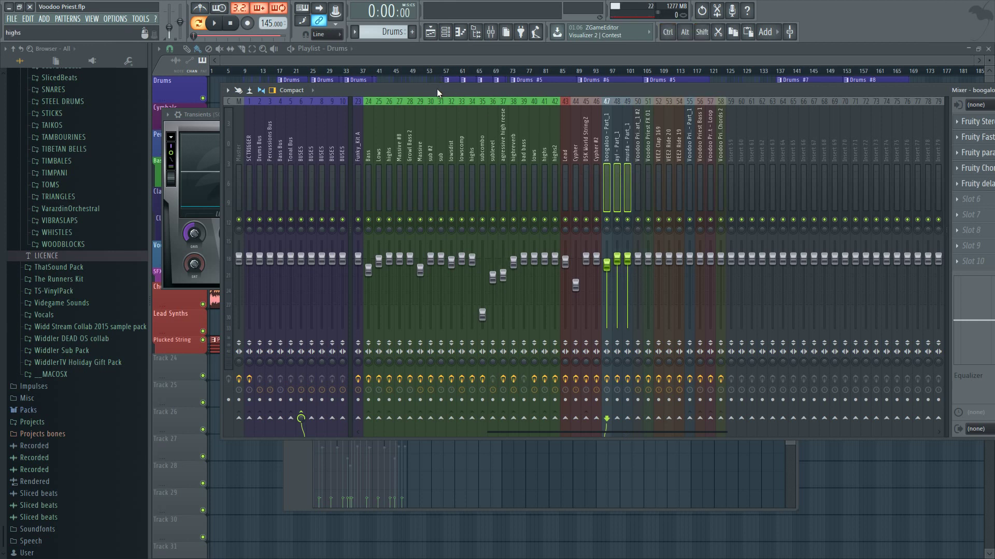
{"action": "left_click_drag", "start_coordinate": [436, 88], "coordinate": [433, 149]}
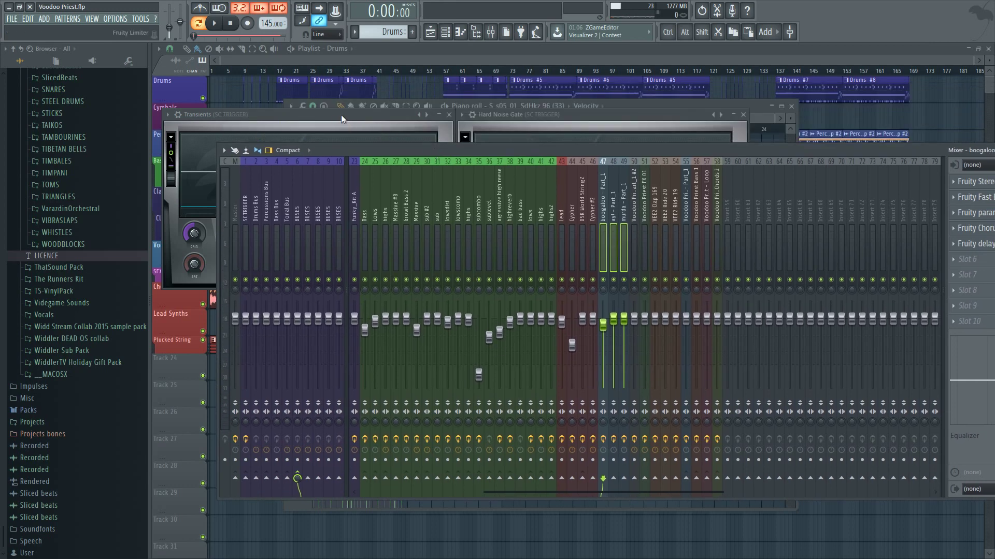
{"action": "left_click_drag", "start_coordinate": [341, 114], "coordinate": [565, 99]}
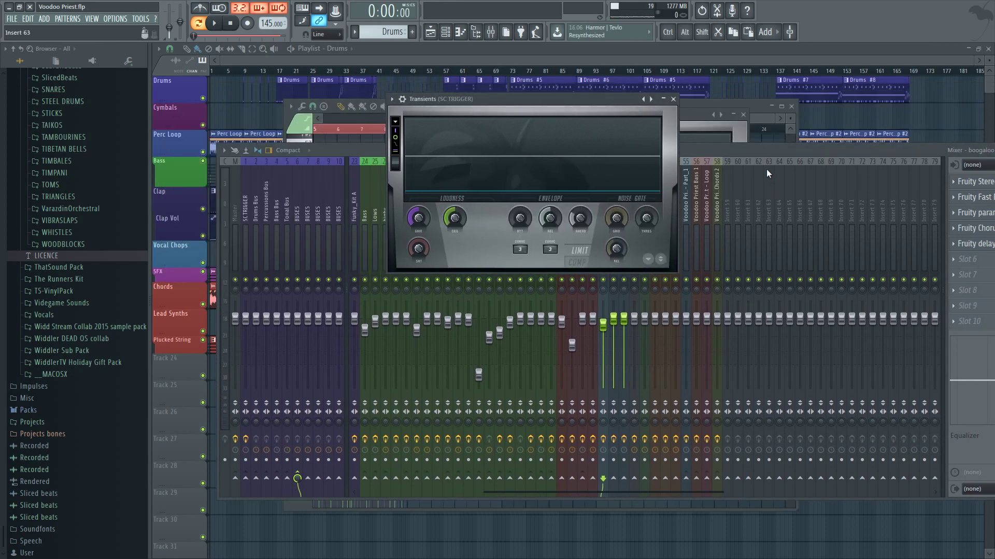
{"action": "left_click", "coordinate": [762, 149]}
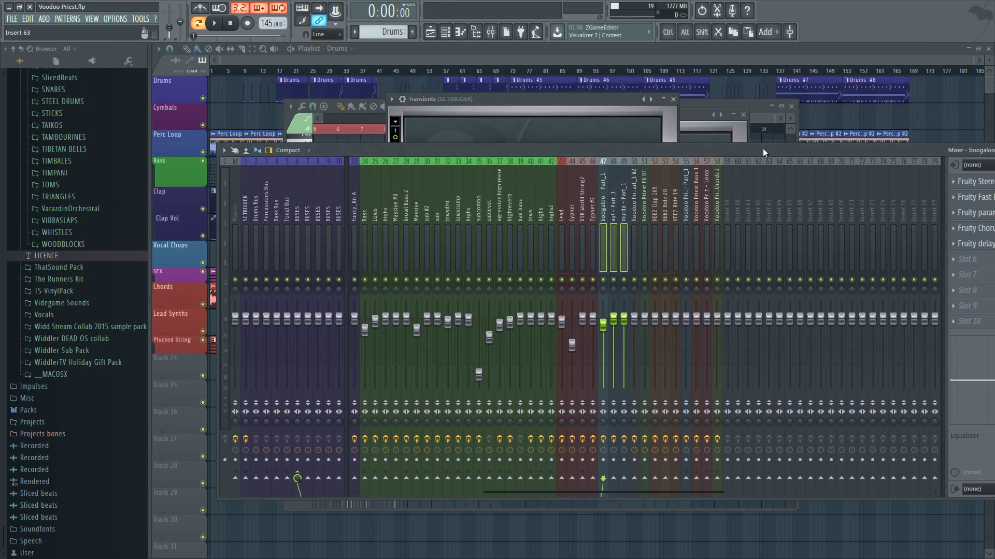
- Colour the selected boogaloo, ay! and murda inserts blue, like the Vocal Chops track
{"action": "key", "text": "F2"}
{"action": "left_click", "coordinate": [610, 233]}
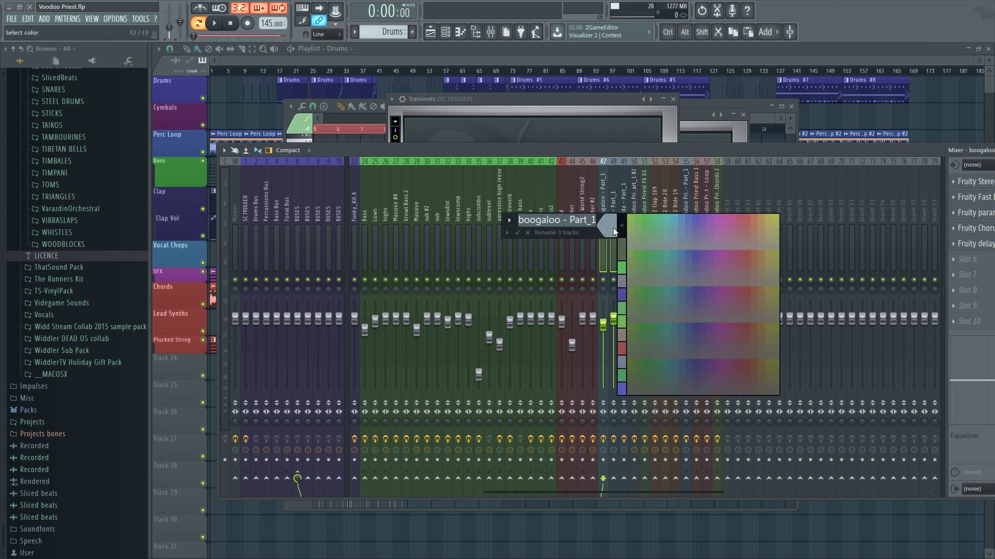
{"action": "left_click", "coordinate": [679, 253]}
{"action": "key", "text": "Return"}
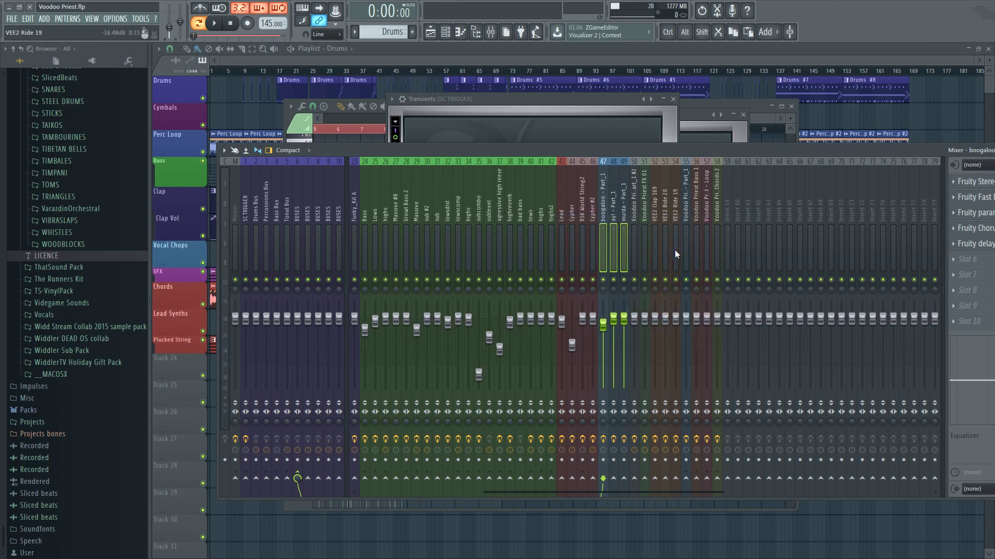
- Rename the boogaloo insert as Vocal Chops 1
{"action": "left_click", "coordinate": [608, 204]}
{"action": "left_click", "coordinate": [604, 204]}
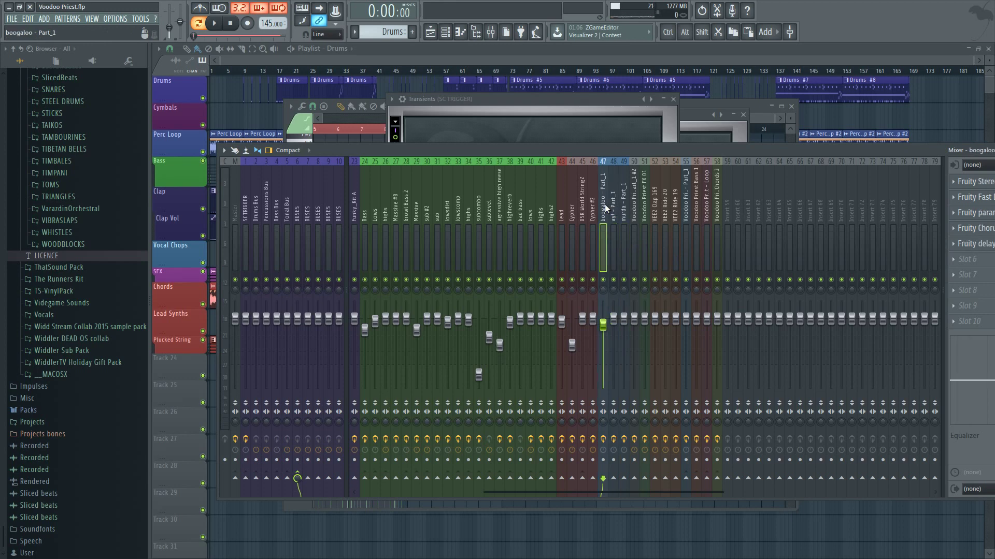
{"action": "left_click", "coordinate": [605, 204], "text": "shift"}
{"action": "type", "text": "Vo"}
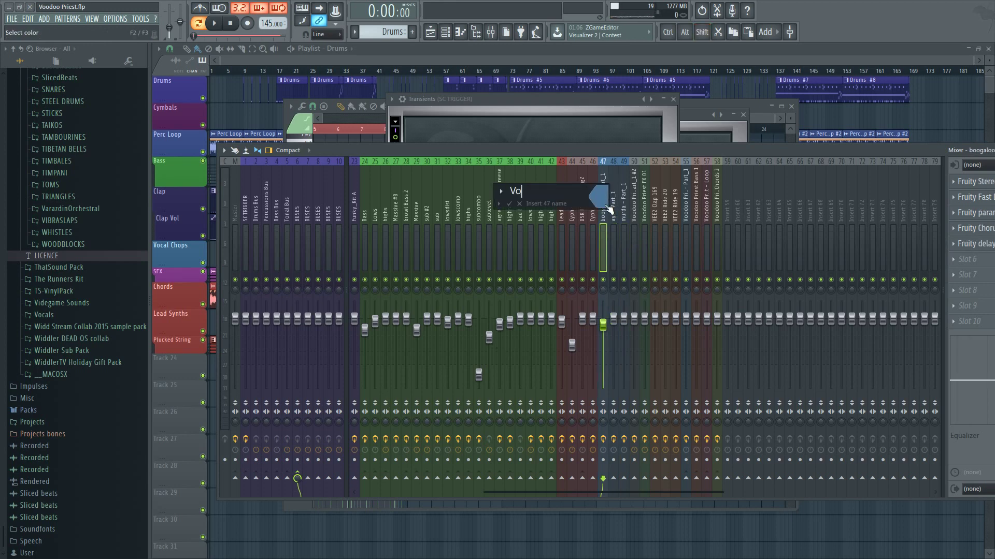
{"action": "type", "text": "cal Chp"}
{"action": "type", "text": "ps"}
{"action": "key", "text": "Return"}
- Rename the ay! insert as Vocal Chops 2
{"action": "key", "text": "Right"}
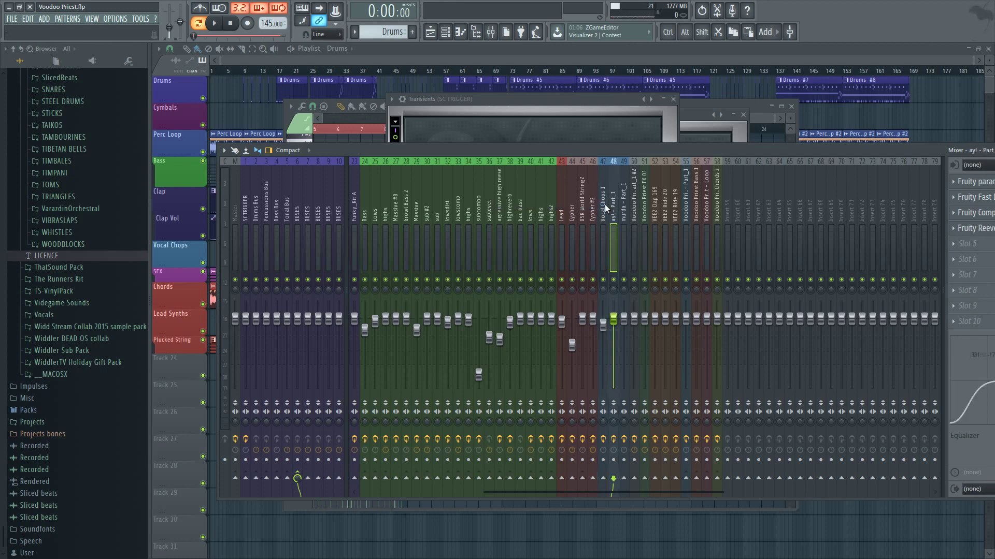
{"action": "key", "text": "F2"}
{"action": "type", "text": "Voc"}
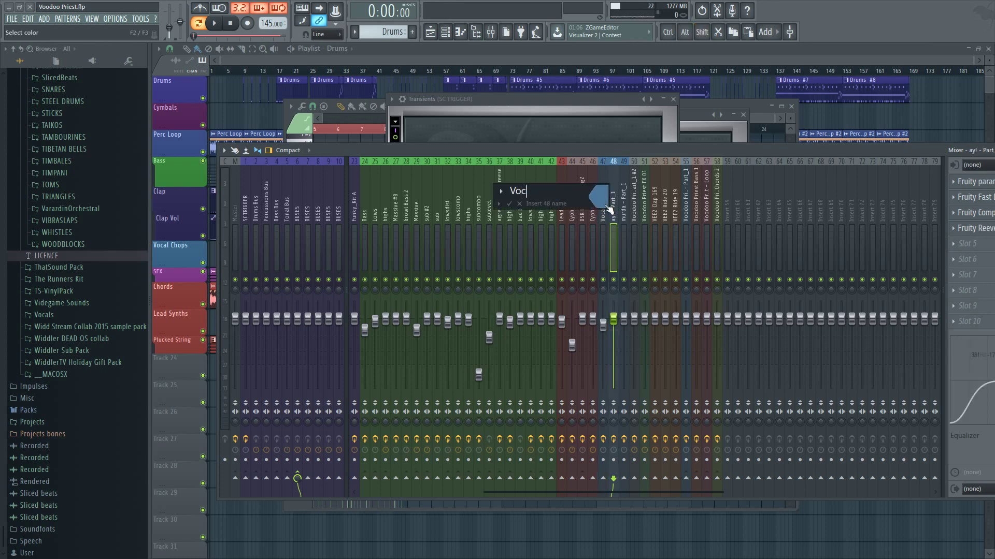
{"action": "type", "text": "al Chops 2"}
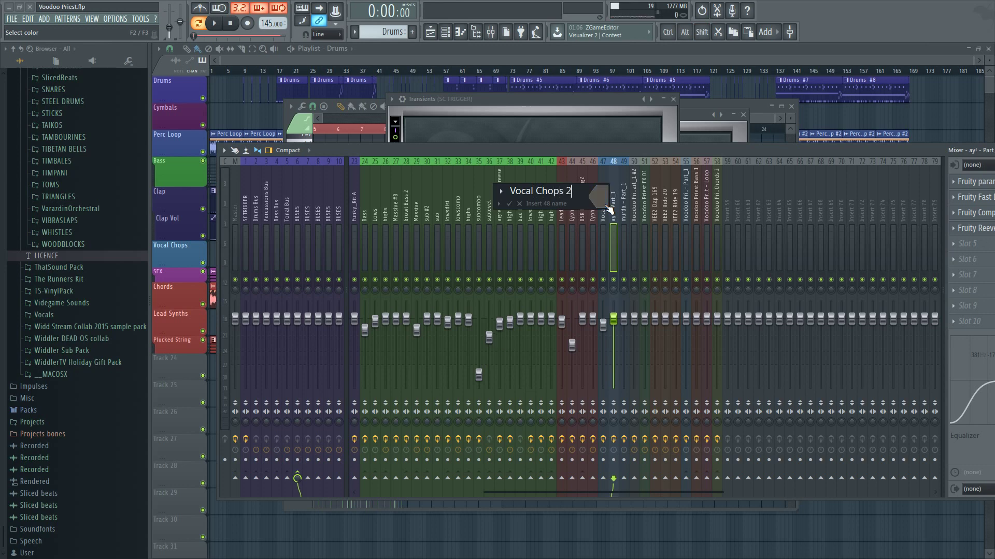
{"action": "key", "text": "Return"}
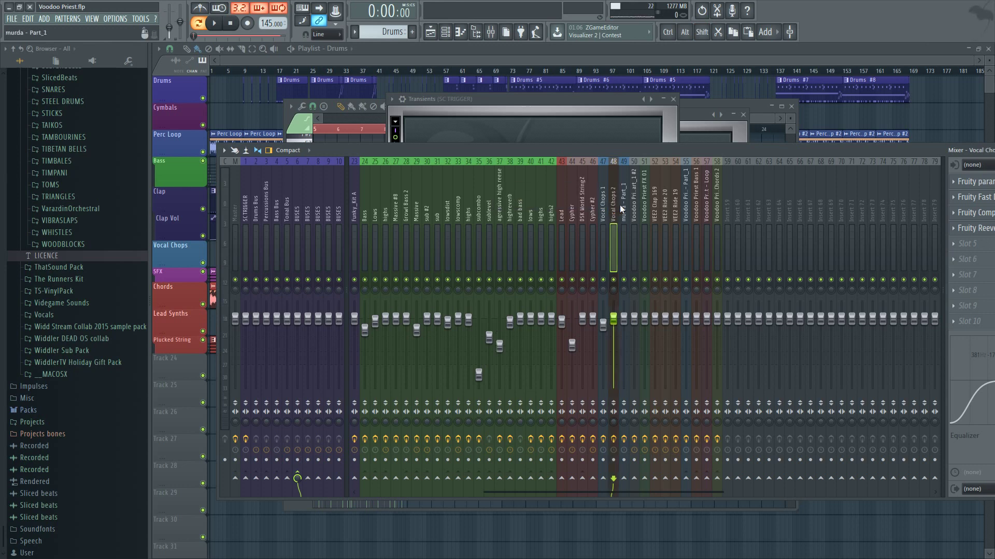
- Rename the murda insert as Vocal Chops 2
{"action": "double_click", "coordinate": [622, 204]}
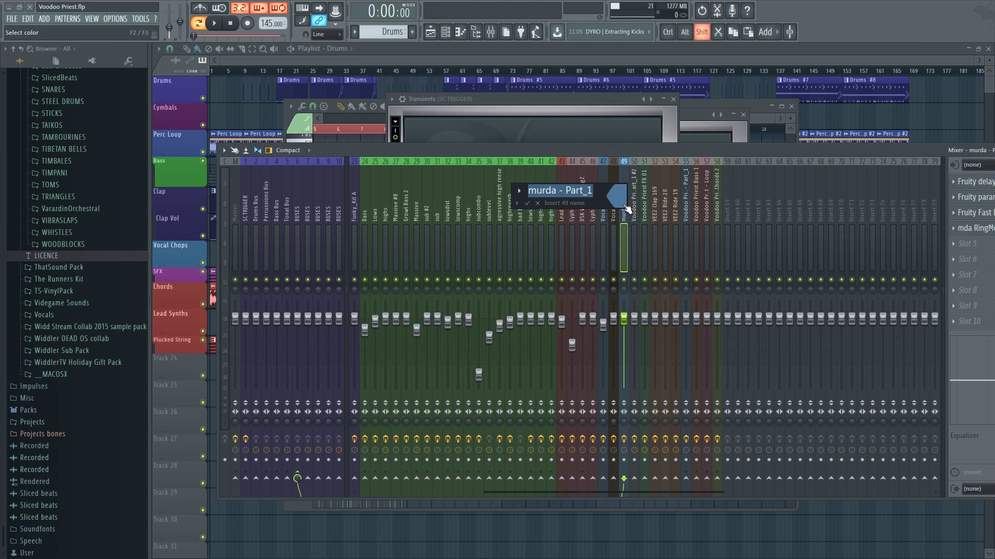
{"action": "type", "text": "Vocal C"}
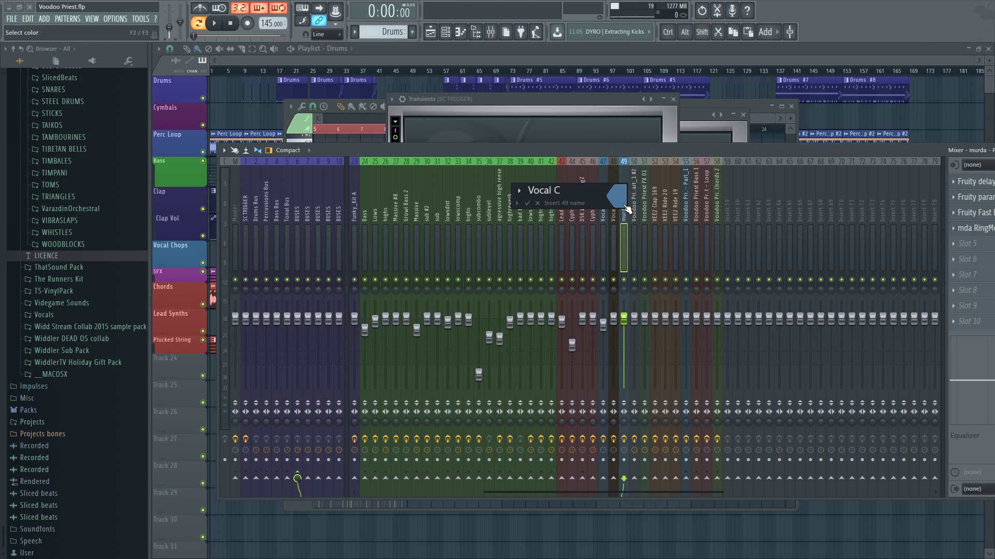
{"action": "type", "text": "hops 2"}
{"action": "key", "text": "Return"}
- Select the three Vocal Chops inserts together and recolour them, trying teal and settling on blue
{"action": "left_click_drag", "start_coordinate": [623, 203], "coordinate": [603, 204]}
{"action": "key", "text": "F2"}
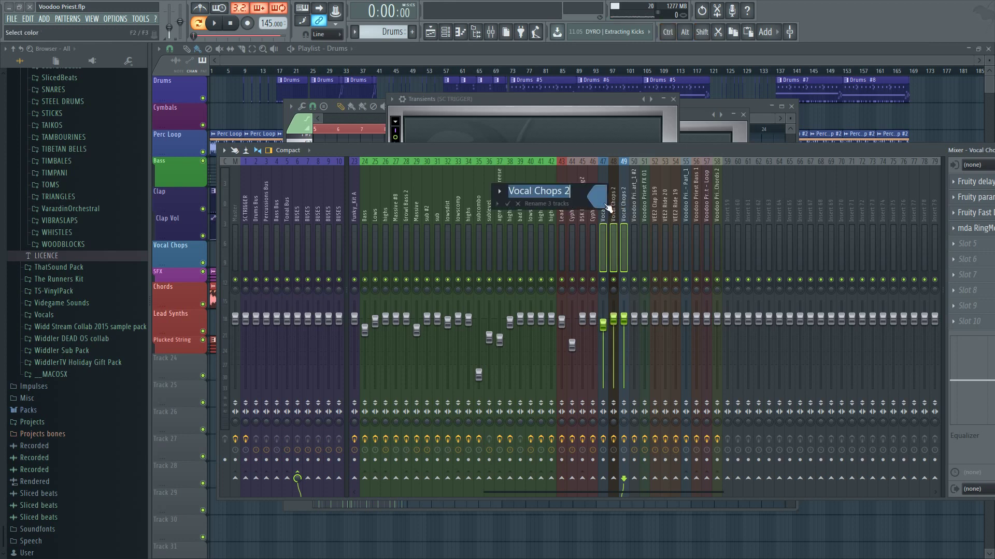
{"action": "left_click", "coordinate": [604, 204]}
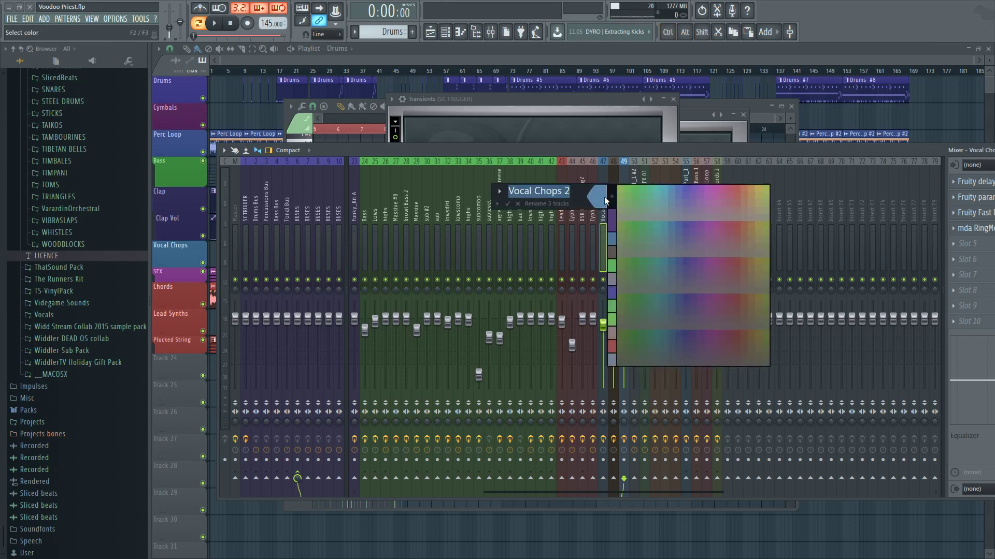
{"action": "left_click", "coordinate": [663, 224]}
{"action": "key", "text": "Return"}
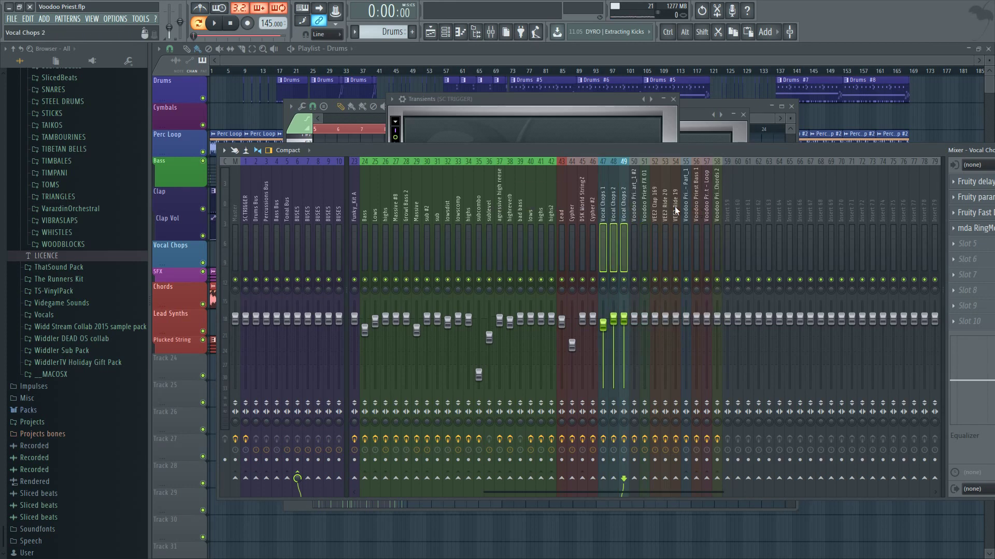
{"action": "key", "text": "F2"}
{"action": "left_click", "coordinate": [612, 199]}
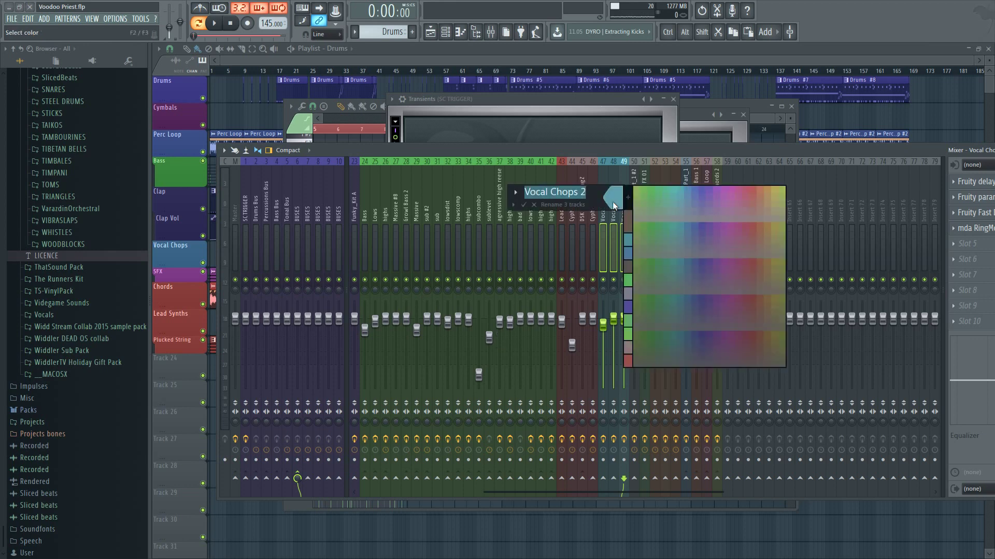
{"action": "left_click", "coordinate": [693, 223]}
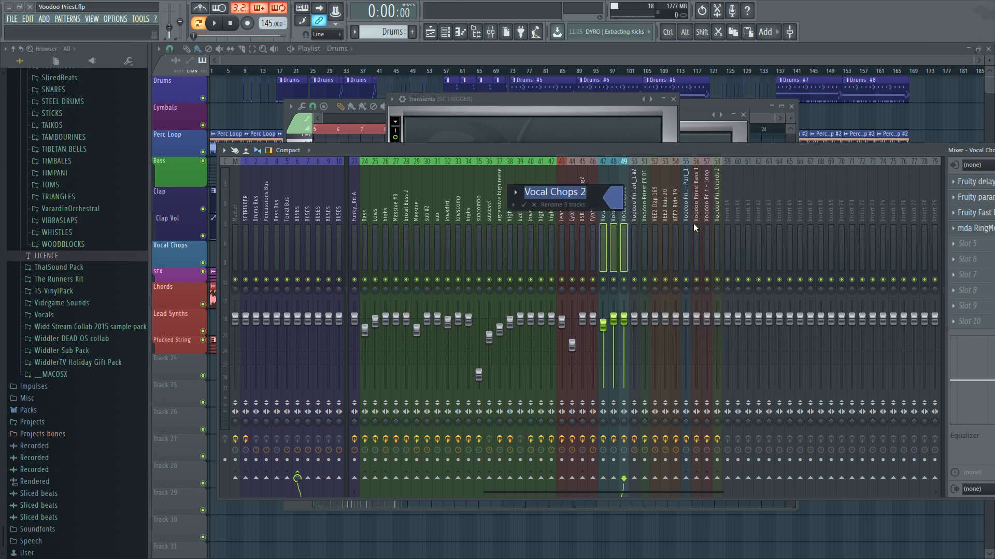
{"action": "key", "text": "Return"}
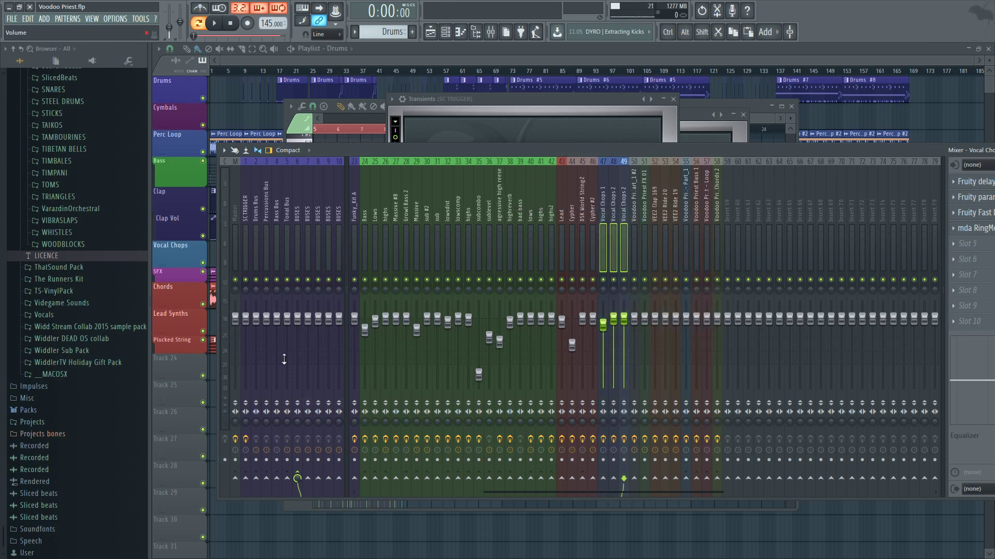
- Rename bus insert 6 as Vocal Chops Bus
{"action": "left_click", "coordinate": [296, 201]}
{"action": "key", "text": "F2"}
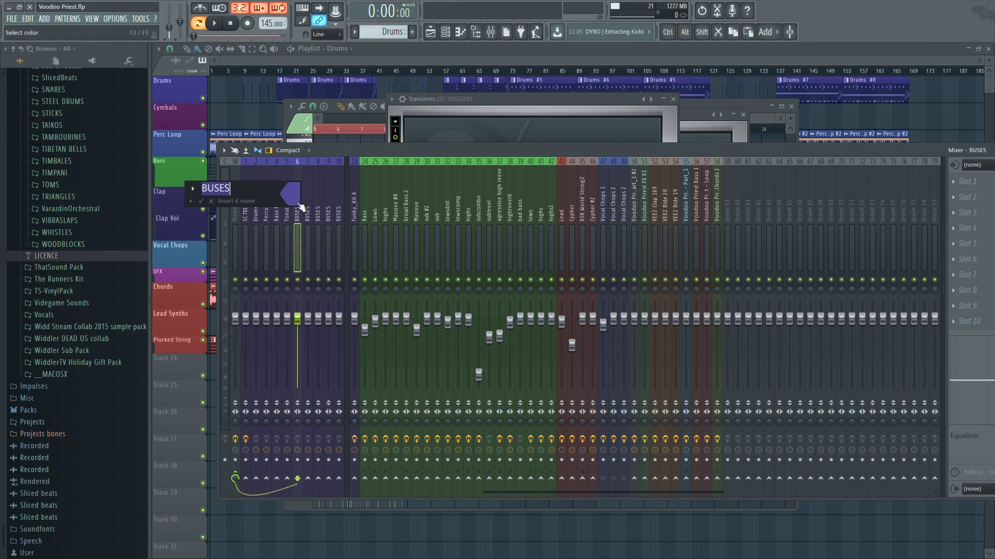
{"action": "type", "text": "Vocal Chops Bus"}
{"action": "key", "text": "Return"}
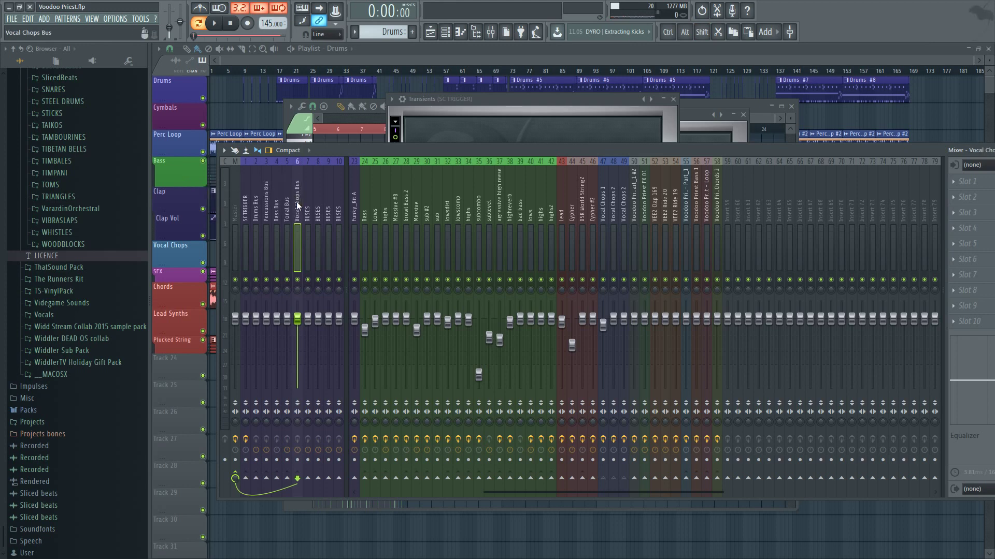
- Move the Voodoo Priest Dub Bass 1 cut insert to directly after highs2 in the bass group and route it only to the Bass Bus
{"action": "left_click", "coordinate": [633, 232]}
{"action": "left_click_drag", "start_coordinate": [841, 149], "coordinate": [723, 119]}
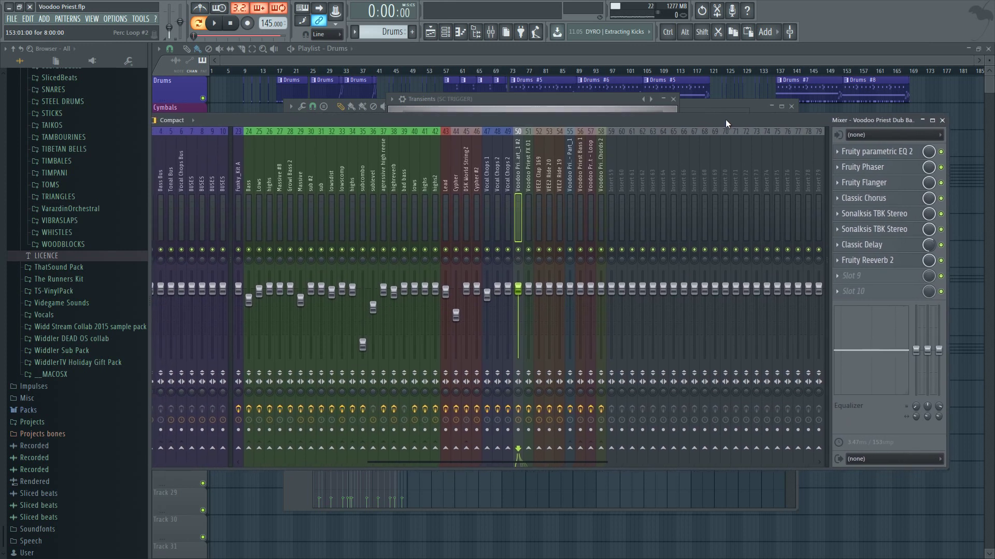
{"action": "key", "text": "alt"}
{"action": "key", "text": "alt+Left"}
{"action": "key", "text": "alt+Left"}
{"action": "key", "text": "alt+Left"}
{"action": "key", "text": "alt+Left"}
{"action": "key", "text": "alt+Left"}
{"action": "key", "text": "alt+Left"}
{"action": "key", "text": "alt+Left"}
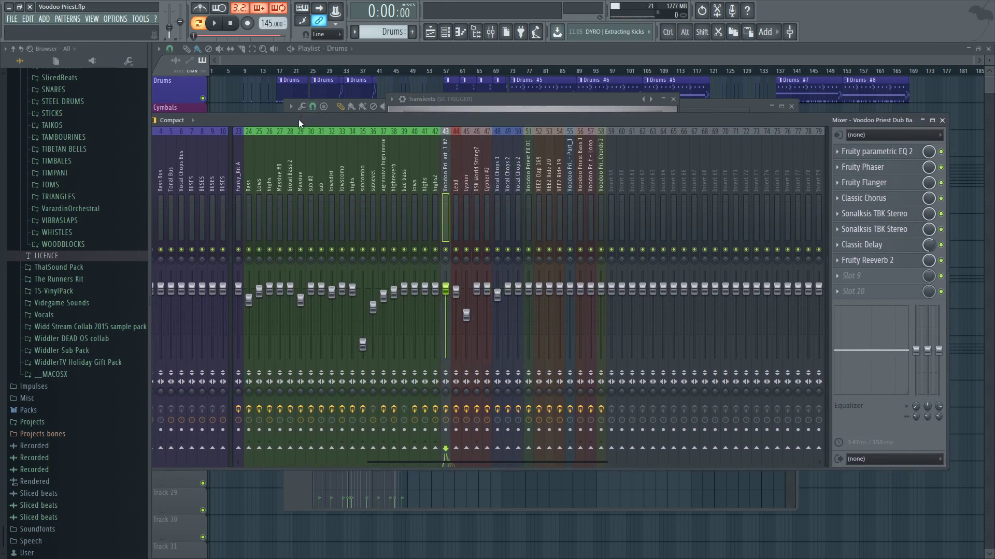
{"action": "left_click_drag", "start_coordinate": [303, 120], "coordinate": [494, 90]}
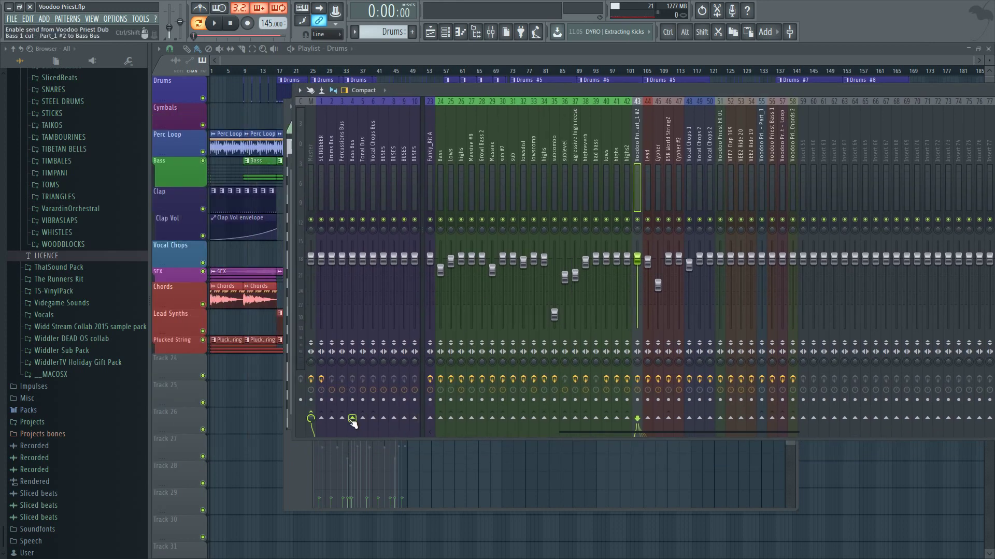
{"action": "left_click", "coordinate": [375, 435]}
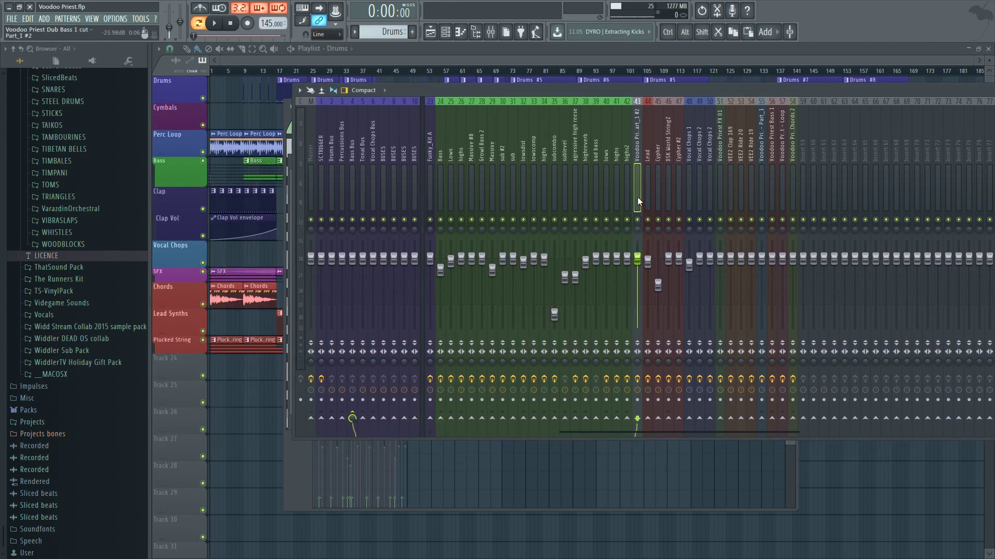
- Colour all the bass inserts from Bass through Voodoo Priest Dub Bass 1 cut the same green
{"action": "left_click_drag", "start_coordinate": [631, 188], "coordinate": [349, 177]}
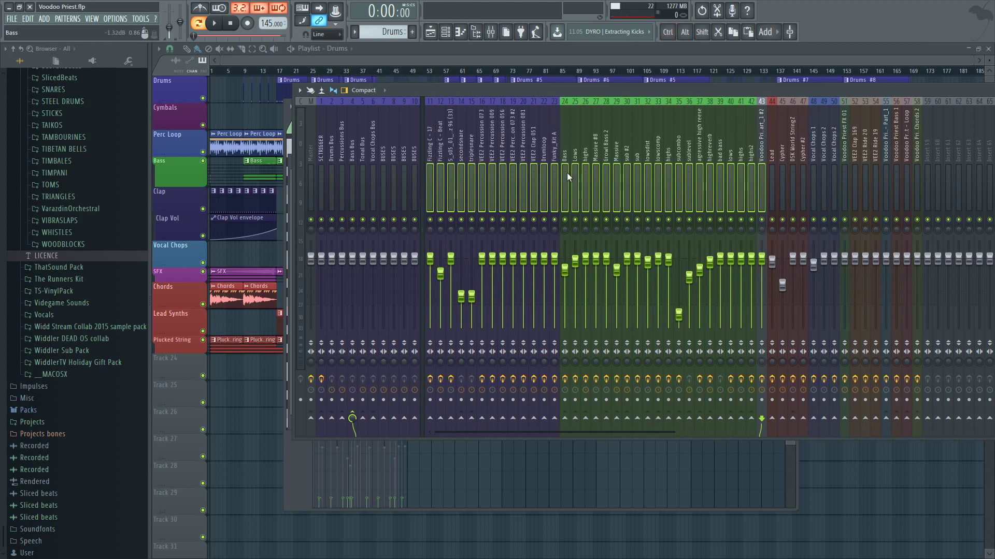
{"action": "left_click", "coordinate": [567, 173]}
{"action": "left_click_drag", "start_coordinate": [575, 178], "coordinate": [758, 176]}
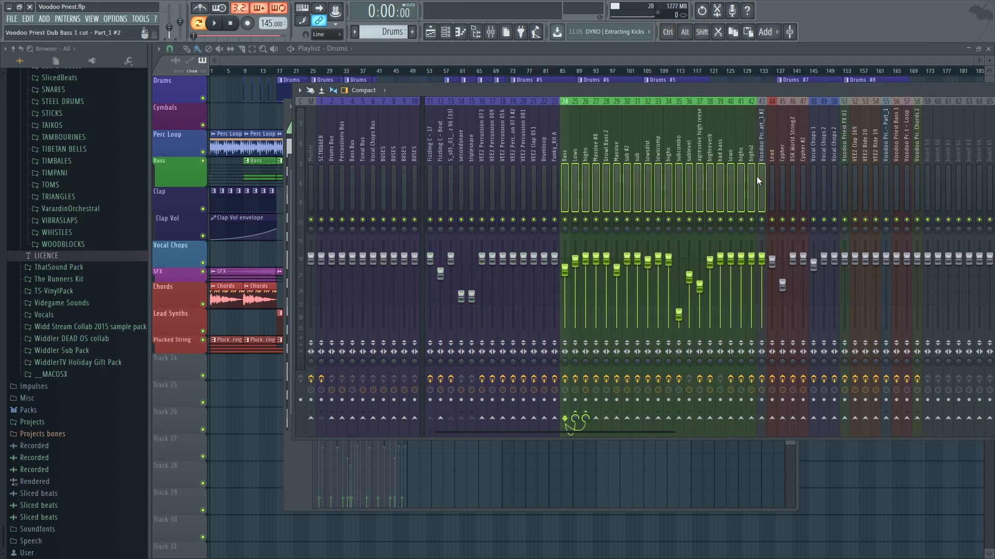
{"action": "key", "text": "F2"}
{"action": "left_click", "coordinate": [747, 172]}
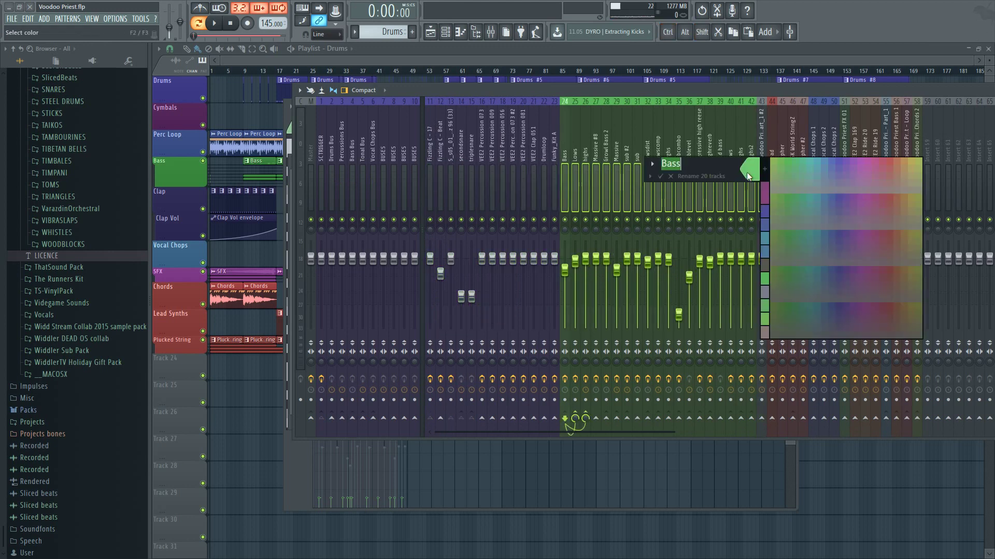
{"action": "left_click", "coordinate": [785, 196]}
{"action": "key", "text": "Escape"}
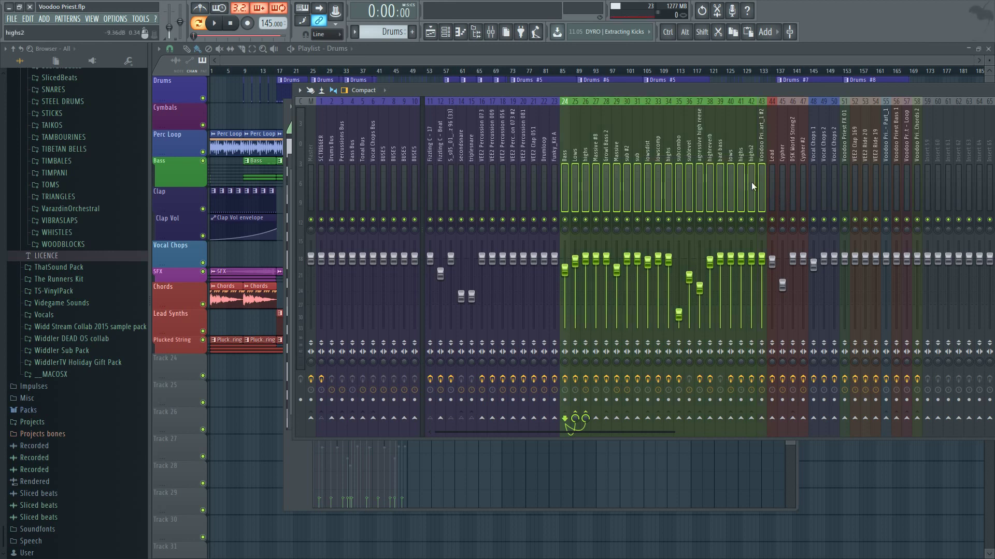
- Move the VEE2 Clap 169 insert into the drum and percussion group, directly after Funky_Kit A
{"action": "left_click", "coordinate": [804, 164]}
{"action": "scroll", "coordinate": [807, 162], "scroll_direction": "right", "scroll_amount": 5}
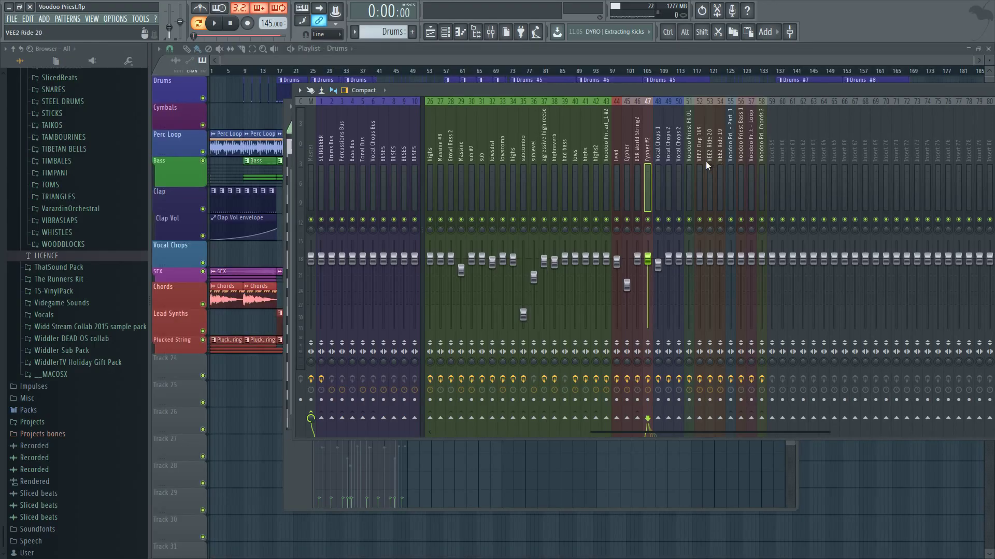
{"action": "left_click", "coordinate": [698, 164]}
{"action": "scroll", "coordinate": [695, 177], "scroll_direction": "right", "scroll_amount": 6}
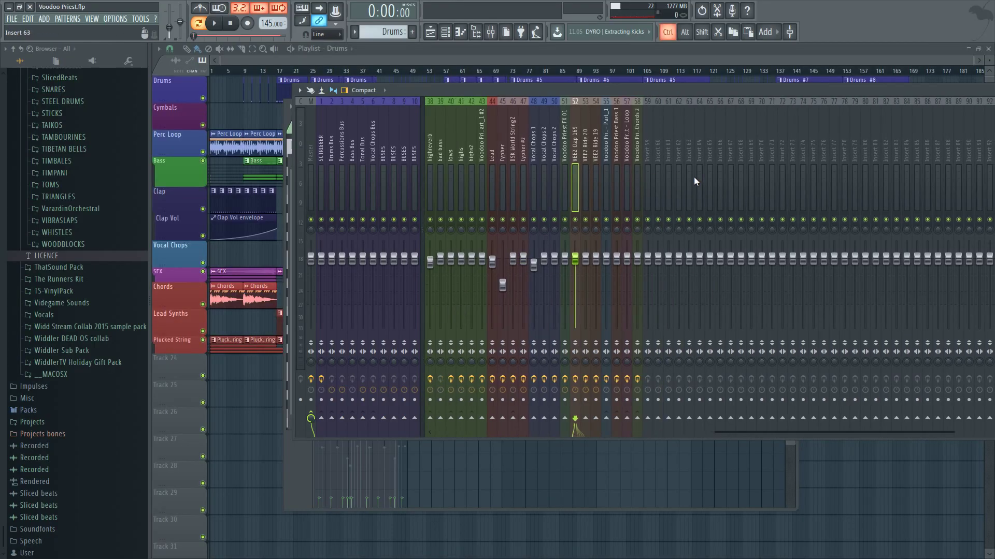
{"action": "scroll", "coordinate": [531, 171], "scroll_direction": "left", "scroll_amount": 10}
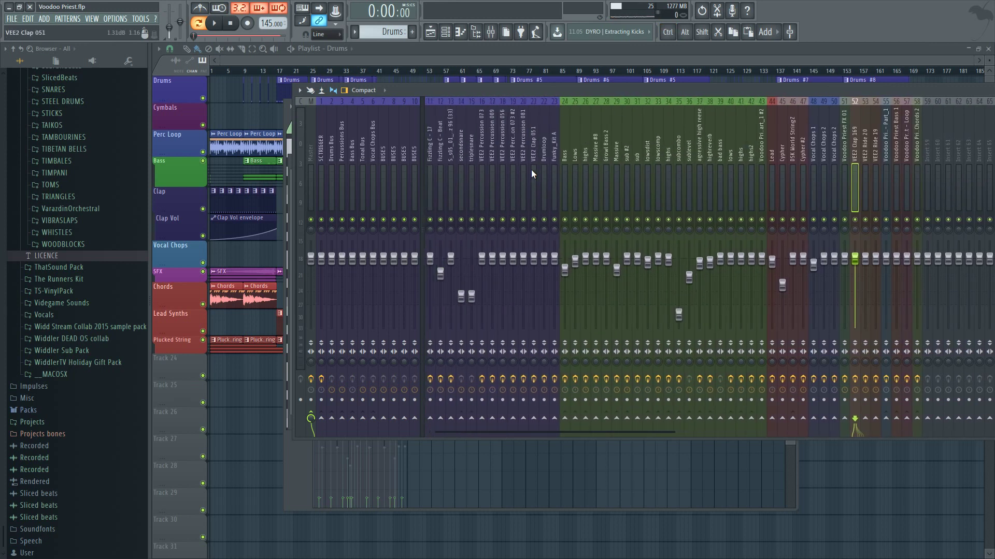
{"action": "key", "text": "alt+Left"}
{"action": "key", "text": "alt+Left"}
{"action": "key", "text": "alt+Left"}
{"action": "key", "text": "alt+Left"}
{"action": "key", "text": "alt+Left"}
{"action": "key", "text": "alt+Left"}
{"action": "key", "text": "alt+Left"}
{"action": "key", "text": "alt+Left"}
{"action": "key", "text": "alt+Left"}
{"action": "key", "text": "alt+Left"}
{"action": "key", "text": "alt+Left"}
{"action": "key", "text": "alt+Left"}
{"action": "key", "text": "alt+Left"}
{"action": "key", "text": "alt+Left"}
{"action": "key", "text": "alt+Left"}
{"action": "key", "text": "alt+Left"}
{"action": "key", "text": "alt+Left"}
{"action": "key", "text": "alt+Left"}
{"action": "key", "text": "alt+Left"}
{"action": "key", "text": "alt+Left"}
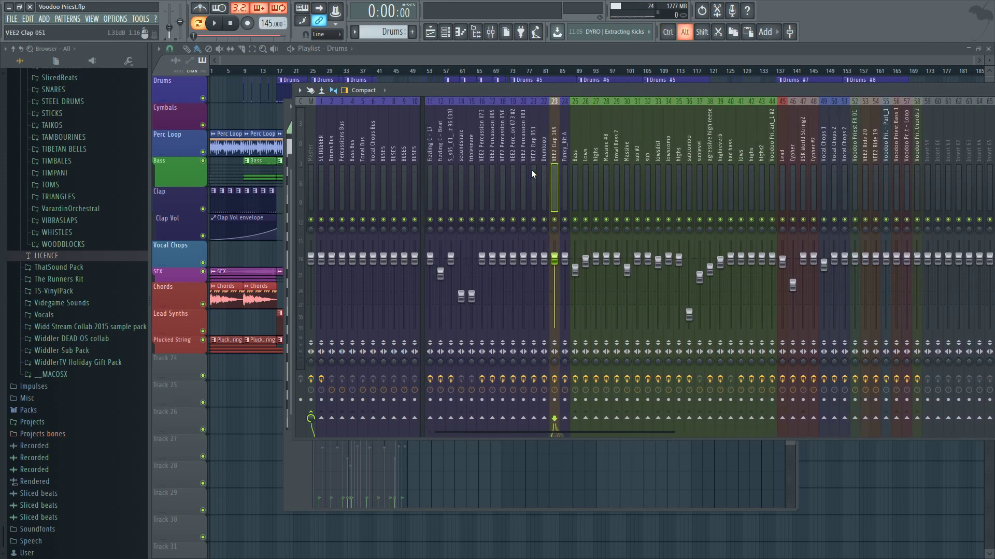
{"action": "key", "text": "alt+Right"}
- Colour all the drum and percussion inserts from 11 to 24 violet-blue and route VEE2 Clap 169 only to the Percussions Bus
{"action": "left_click", "coordinate": [554, 174], "text": "ctrl+shift"}
{"action": "left_click_drag", "start_coordinate": [554, 175], "coordinate": [424, 171]}
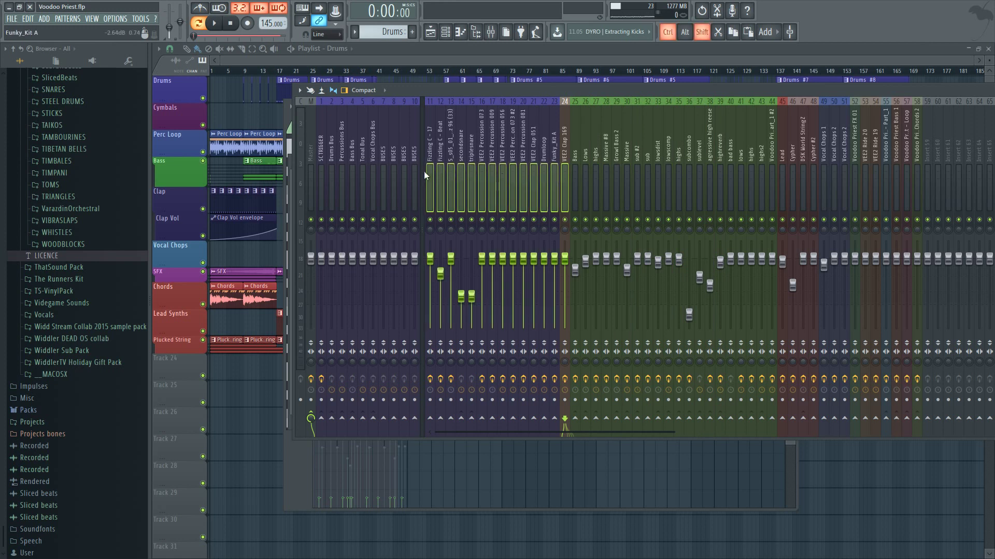
{"action": "key", "text": "F2"}
{"action": "left_click", "coordinate": [460, 166]}
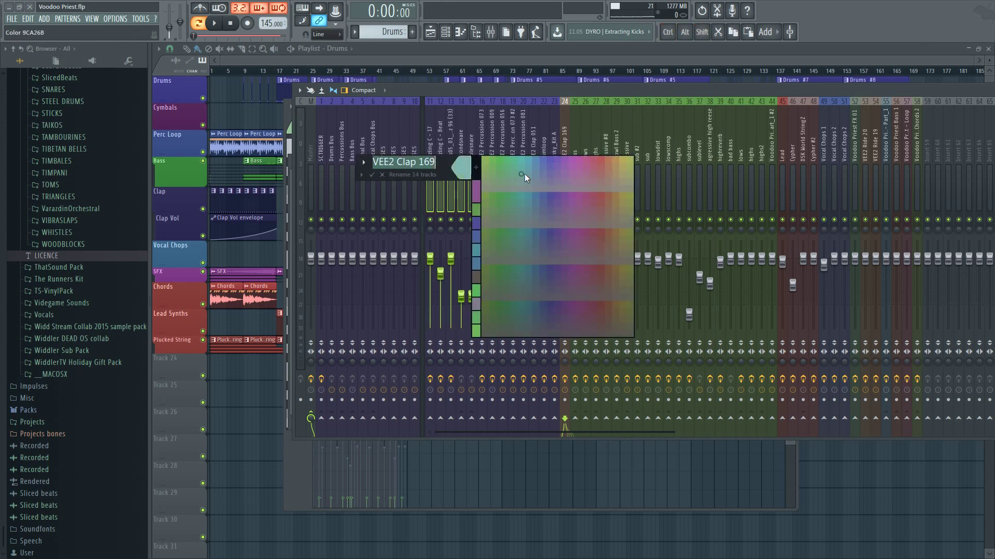
{"action": "left_click", "coordinate": [554, 194]}
{"action": "key", "text": "Return"}
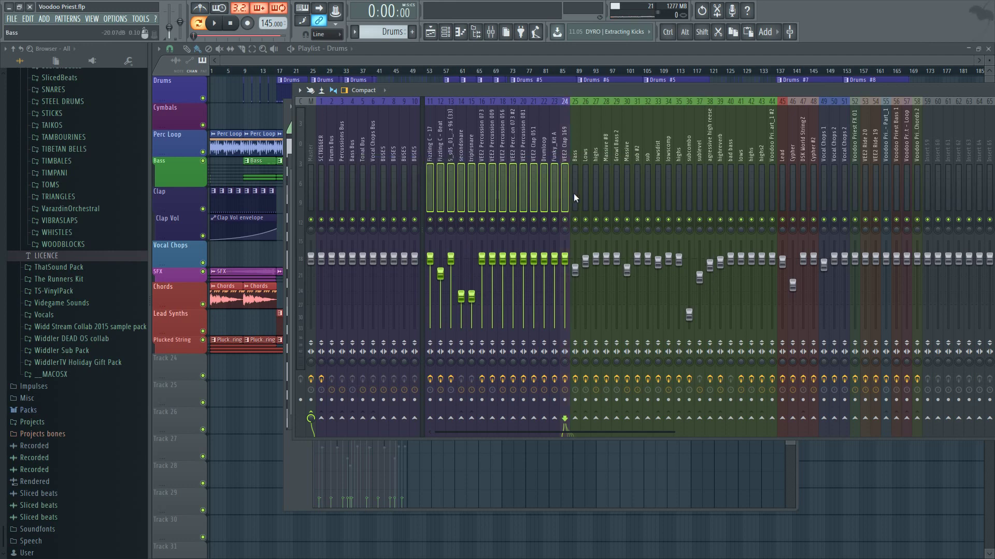
{"action": "left_click", "coordinate": [566, 194]}
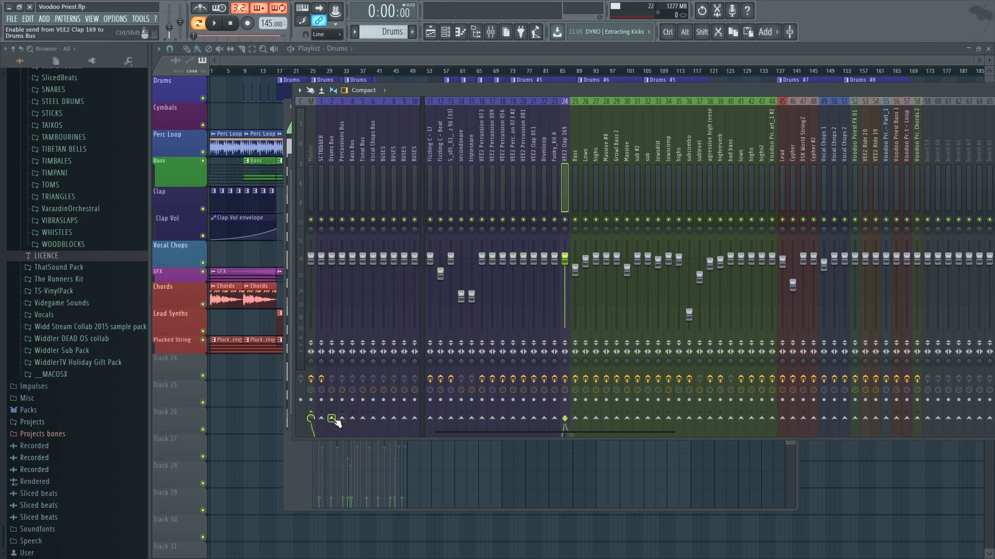
{"action": "left_click", "coordinate": [362, 429], "text": "ctrl"}
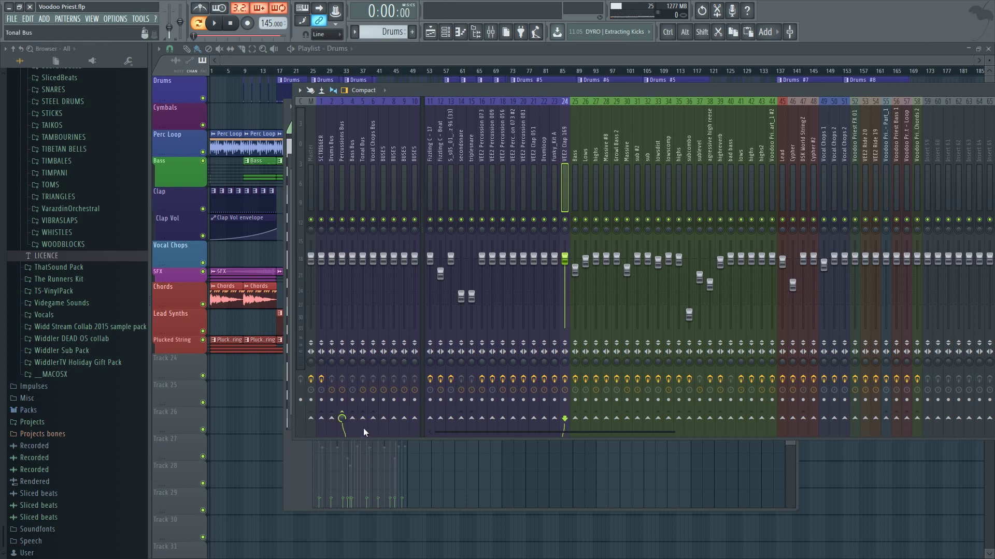
- Move the Voodoo Priest Percussion Loop 1 - Part_1 insert to directly after VEE2 Clap 169 and route it only to the Percussions Bus
{"action": "left_click", "coordinate": [856, 180]}
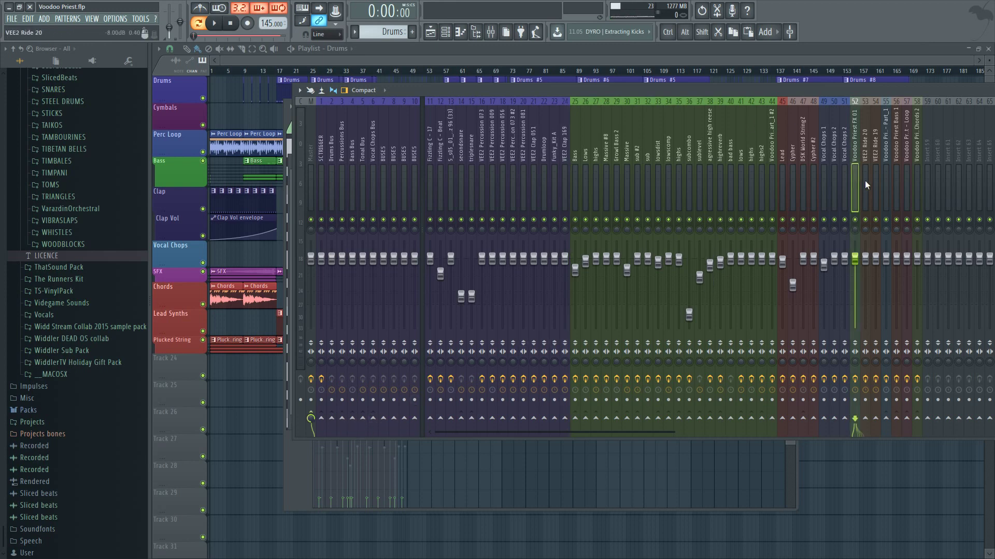
{"action": "scroll", "coordinate": [859, 188], "scroll_direction": "down", "scroll_amount": 4}
{"action": "left_click", "coordinate": [743, 185]}
{"action": "left_click", "coordinate": [751, 184]}
{"action": "left_click", "coordinate": [766, 184]}
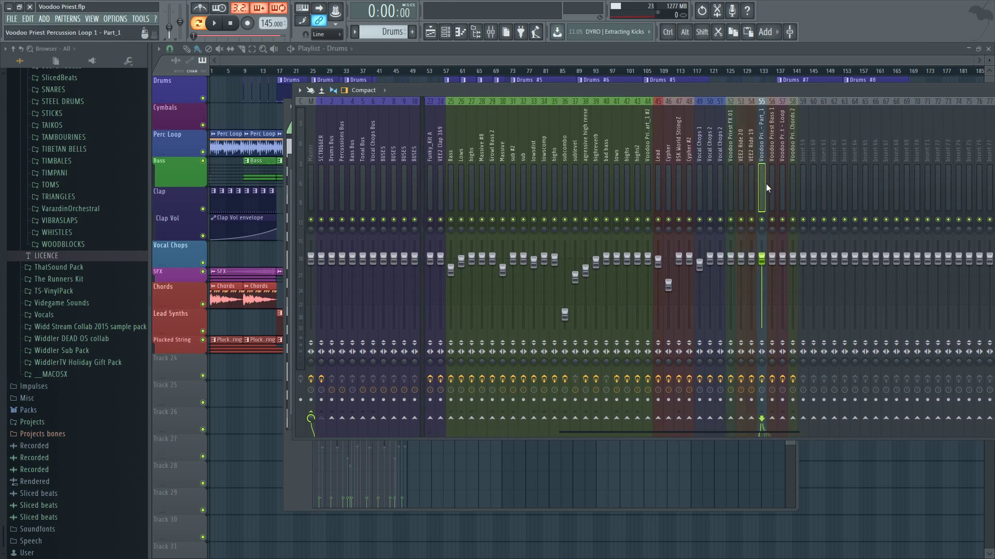
{"action": "left_click_drag", "start_coordinate": [880, 91], "coordinate": [825, 89]}
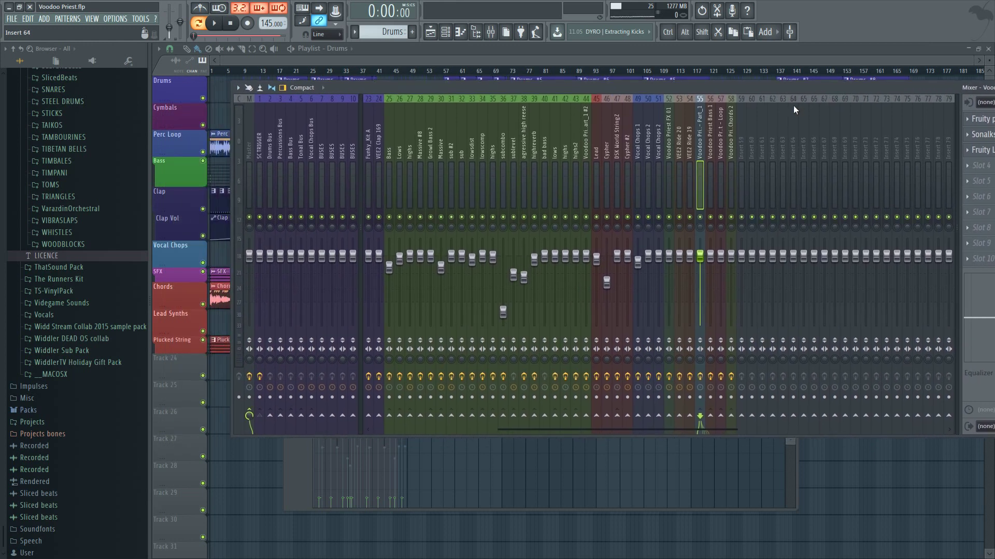
{"action": "key", "text": "alt+Left"}
{"action": "key", "text": "alt+Left"}
{"action": "key", "text": "alt+Left"}
{"action": "key", "text": "alt+Left"}
{"action": "key", "text": "alt+Left"}
{"action": "key", "text": "alt+Left"}
{"action": "key", "text": "alt+Left"}
{"action": "key", "text": "alt+Left"}
{"action": "key", "text": "alt+Left"}
{"action": "key", "text": "alt+Left"}
{"action": "key", "text": "alt+Left"}
{"action": "key", "text": "alt+Left"}
{"action": "key", "text": "alt+Left"}
{"action": "key", "text": "alt+Left"}
{"action": "key", "text": "alt+Left"}
{"action": "key", "text": "alt+Left"}
{"action": "key", "text": "alt+Left"}
{"action": "key", "text": "alt+Left"}
{"action": "key", "text": "alt+Left"}
{"action": "key", "text": "alt+Left"}
{"action": "key", "text": "alt+Left"}
{"action": "key", "text": "alt+Left"}
{"action": "key", "text": "alt+Left"}
{"action": "key", "text": "alt+Left"}
{"action": "key", "text": "alt+Left"}
{"action": "key", "text": "alt+Left"}
{"action": "key", "text": "alt+Left"}
{"action": "key", "text": "alt+Left"}
{"action": "key", "text": "alt+Left"}
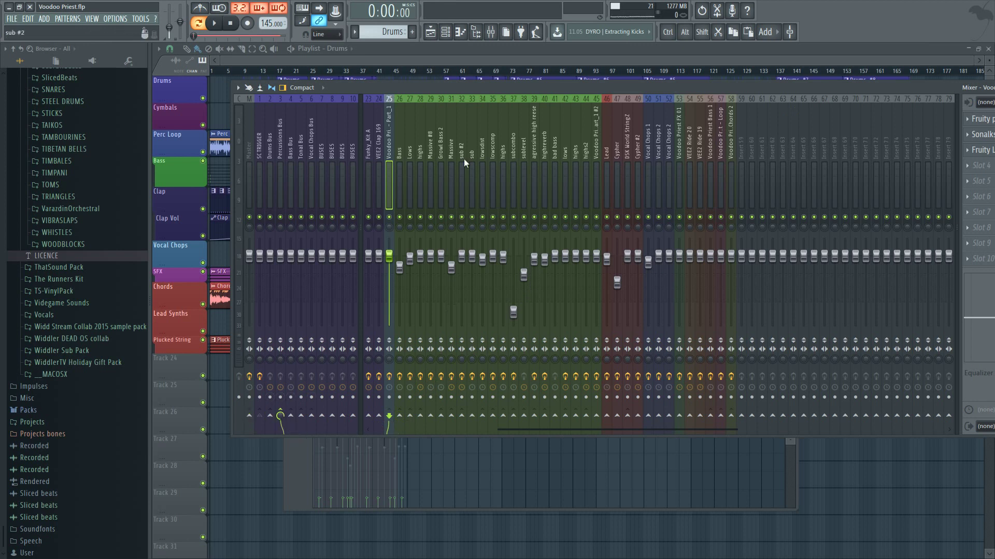
- Colour all the drum and percussion inserts from 11 to 25, including the added percussion loop, the same violet-blue
{"action": "left_click", "coordinate": [375, 169], "text": "ctrl+shift"}
{"action": "left_click_drag", "start_coordinate": [374, 169], "coordinate": [331, 167]}
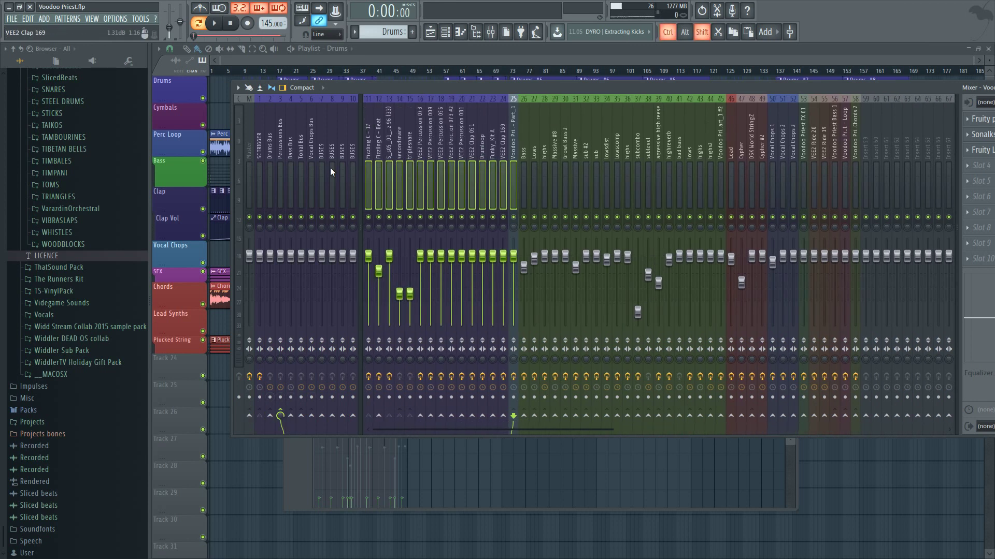
{"action": "key", "text": "F2"}
{"action": "left_click", "coordinate": [383, 162]}
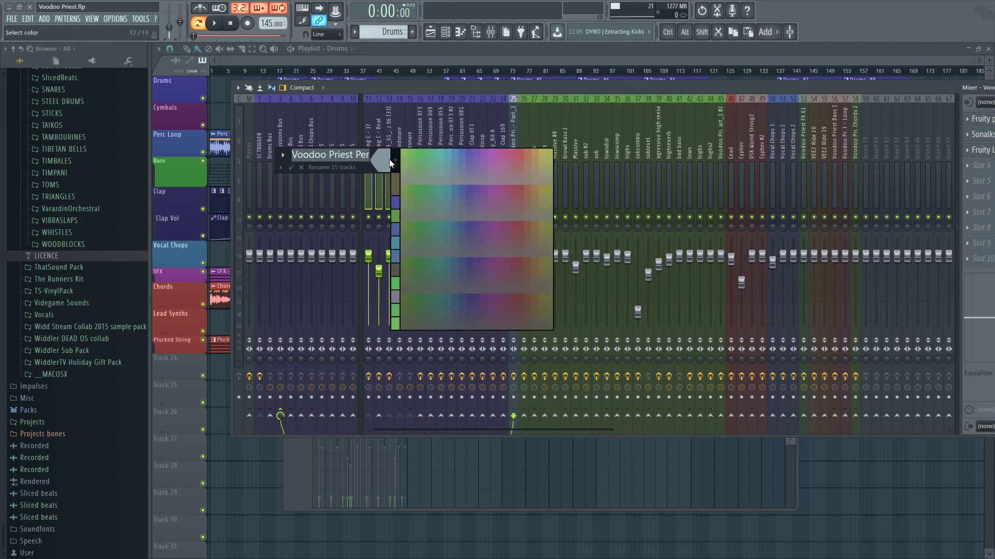
{"action": "left_click", "coordinate": [471, 189]}
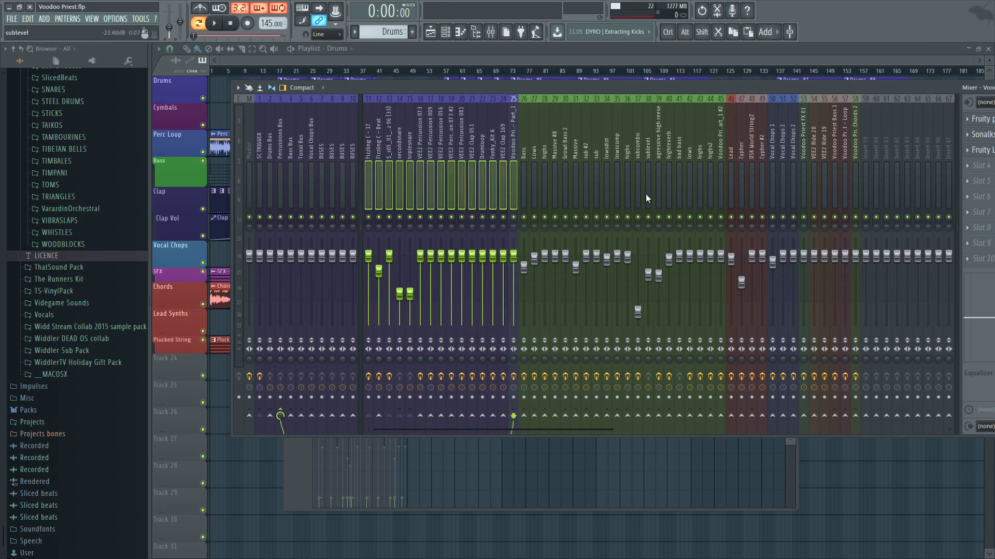
{"action": "key", "text": "F12"}
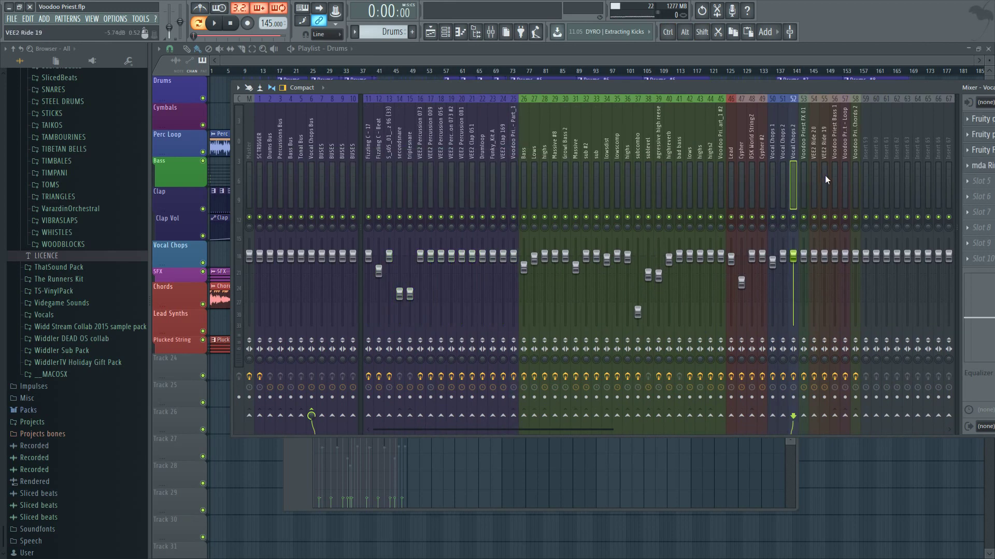
- Move the Voodoo Priest Bass 1 insert to the end of the bass group, directly before the Lead insert
{"action": "scroll", "coordinate": [835, 177], "scroll_direction": "down", "scroll_amount": 1}
{"action": "scroll", "coordinate": [844, 179], "scroll_direction": "up", "scroll_amount": 1}
{"action": "scroll", "coordinate": [719, 182], "scroll_direction": "down", "scroll_amount": 5}
{"action": "scroll", "coordinate": [723, 183], "scroll_direction": "up", "scroll_amount": 4}
{"action": "scroll", "coordinate": [724, 182], "scroll_direction": "right", "scroll_amount": 3}
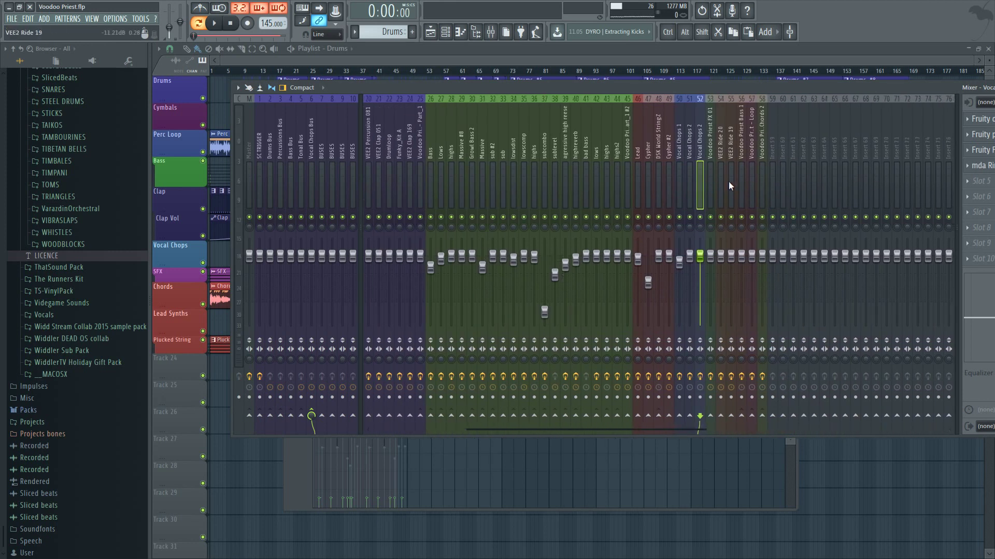
{"action": "left_click", "coordinate": [710, 179]}
{"action": "left_click", "coordinate": [720, 177]}
{"action": "left_click", "coordinate": [732, 177]}
{"action": "left_click", "coordinate": [739, 177]}
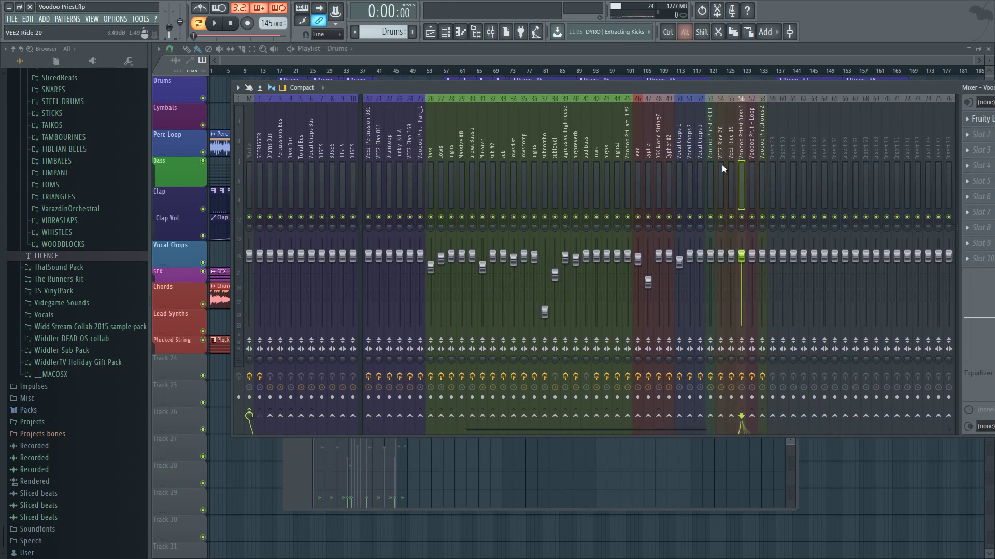
{"action": "key", "text": "alt+Left"}
{"action": "key", "text": "alt+Left"}
{"action": "key", "text": "alt+Left"}
{"action": "key", "text": "alt+Left"}
{"action": "key", "text": "alt+Left"}
{"action": "key", "text": "alt+Left"}
{"action": "key", "text": "alt+Left"}
{"action": "key", "text": "alt+Left"}
{"action": "key", "text": "alt+Left"}
{"action": "key", "text": "alt+Left"}
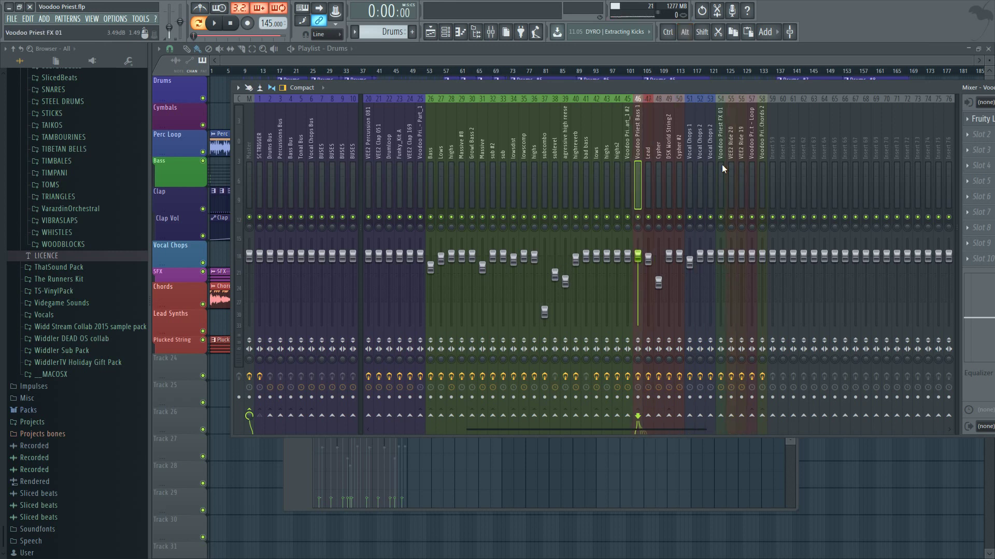
- Colour all the bass inserts from Bass through Voodoo Priest Bass 1 the same bright green
{"action": "left_click_drag", "start_coordinate": [628, 178], "coordinate": [426, 175]}
{"action": "key", "text": "F2"}
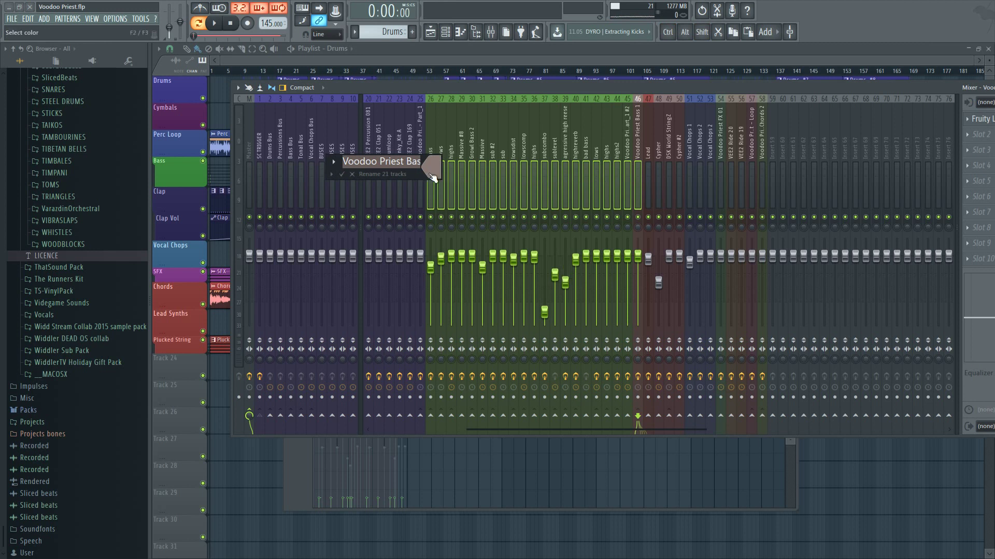
{"action": "left_click", "coordinate": [434, 167]}
{"action": "left_click", "coordinate": [472, 161]}
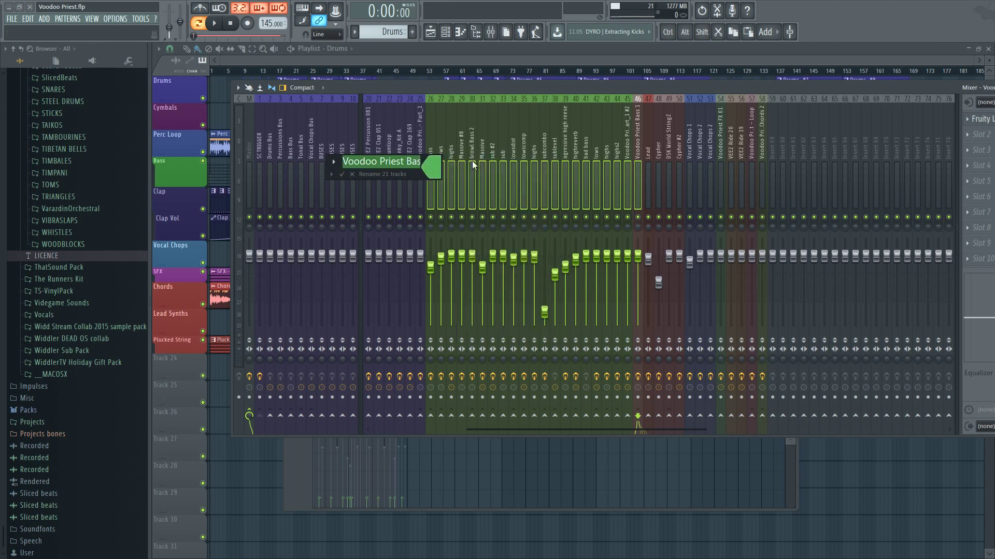
{"action": "key", "text": "Return"}
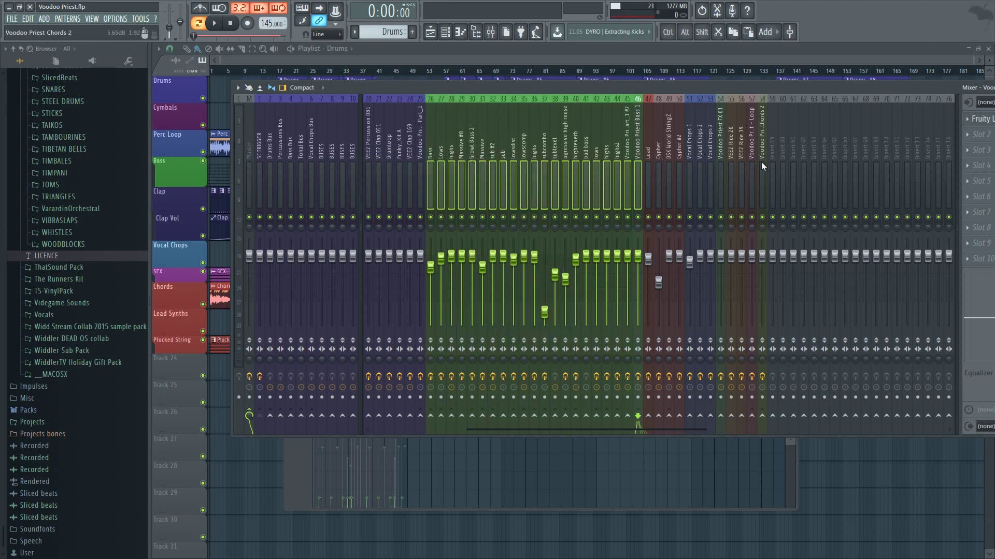
- Move the Voodoo Priest Chords 2 insert into the tonal group, directly after Cypher #2
{"action": "left_click", "coordinate": [760, 162]}
{"action": "scroll", "coordinate": [771, 161], "scroll_direction": "right", "scroll_amount": 2}
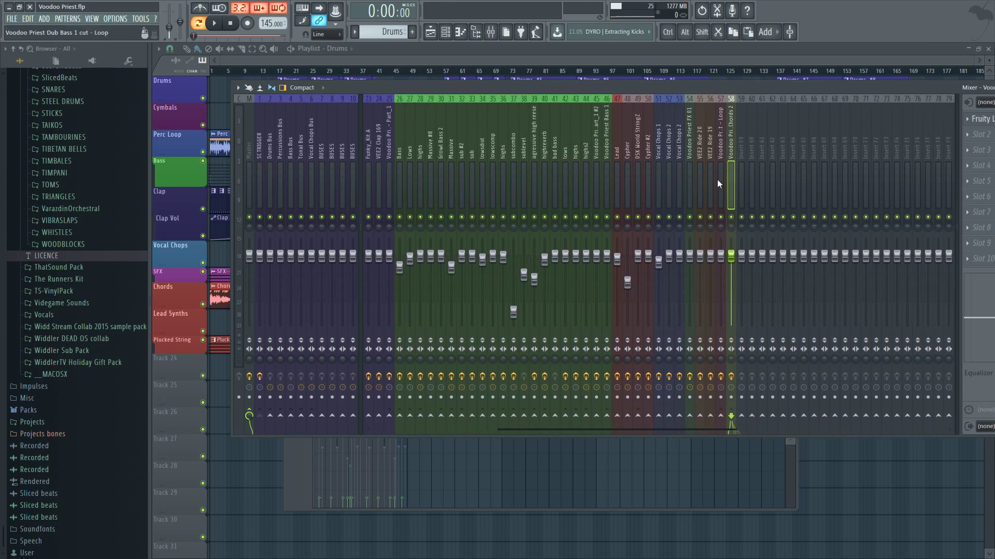
{"action": "key", "text": "alt+Left"}
{"action": "key", "text": "alt+Left"}
{"action": "key", "text": "alt+Left"}
{"action": "key", "text": "alt+Left"}
{"action": "key", "text": "alt+Left"}
{"action": "key", "text": "alt+Left"}
{"action": "key", "text": "alt+Left"}
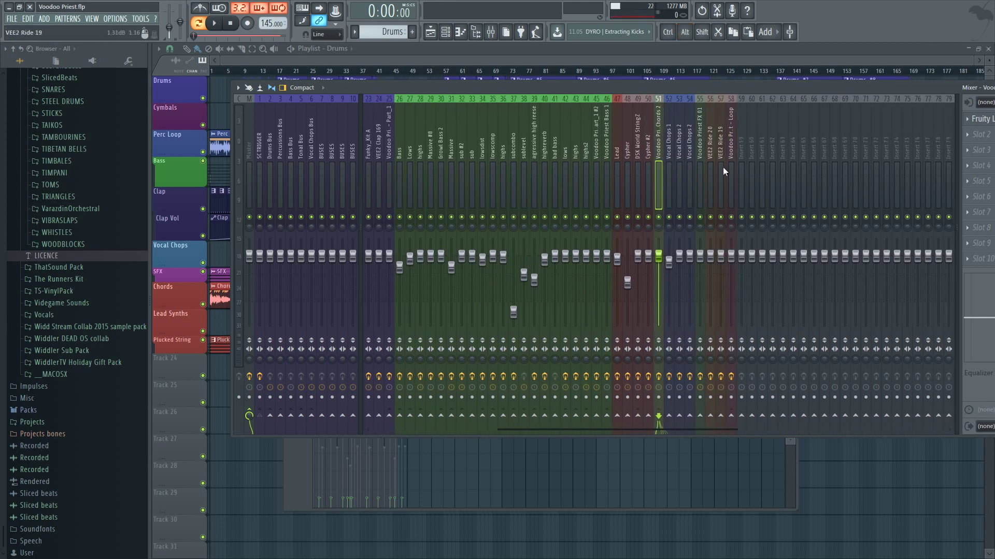
- Colour the tonal inserts from Lead through Voodoo Priest Chords 2 the same red
{"action": "left_click", "coordinate": [645, 172], "text": "ctrl+shift"}
{"action": "left_click", "coordinate": [625, 176], "text": "ctrl+shift"}
{"action": "left_click", "coordinate": [619, 178], "text": "ctrl+shift"}
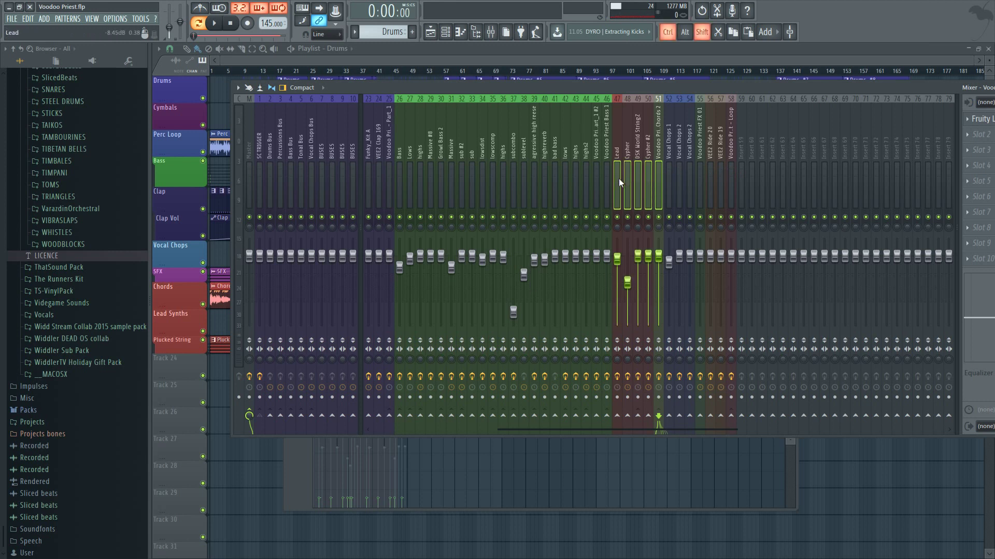
{"action": "key", "text": "F2"}
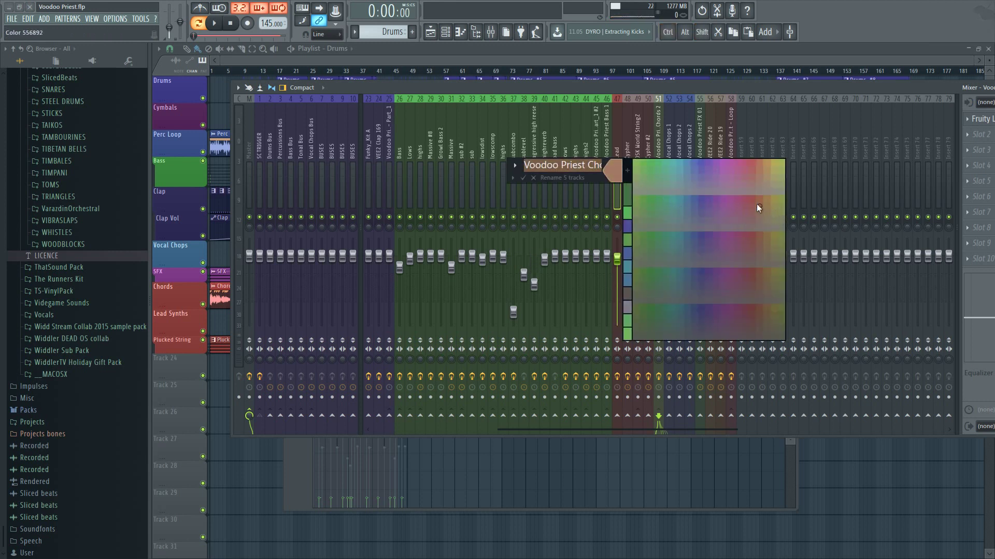
{"action": "left_click", "coordinate": [752, 199]}
{"action": "key", "text": "Return"}
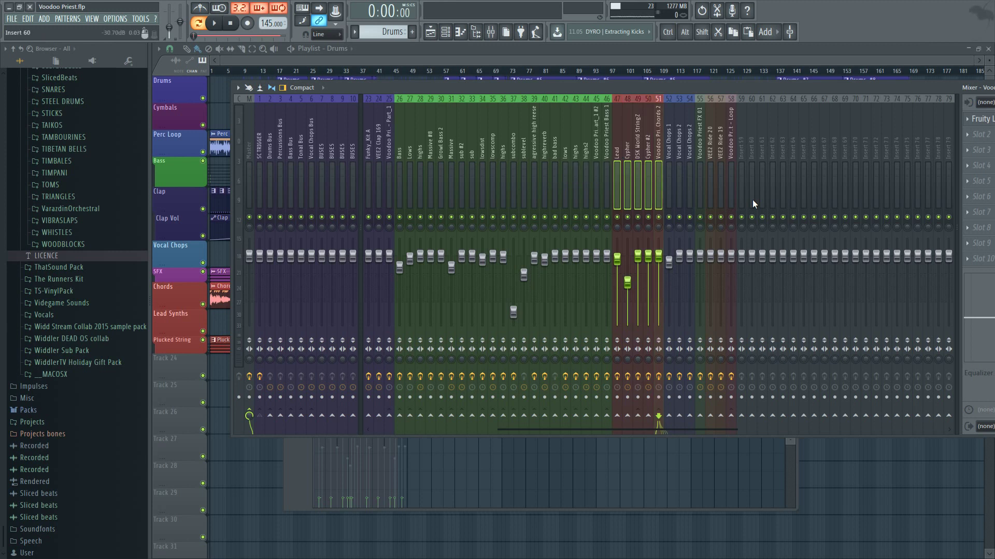
- Move the Voodoo Priest Dub Bass 1 cut - Loop insert to directly after Voodoo Priest Bass 1 in the bass group
{"action": "left_click", "coordinate": [667, 179]}
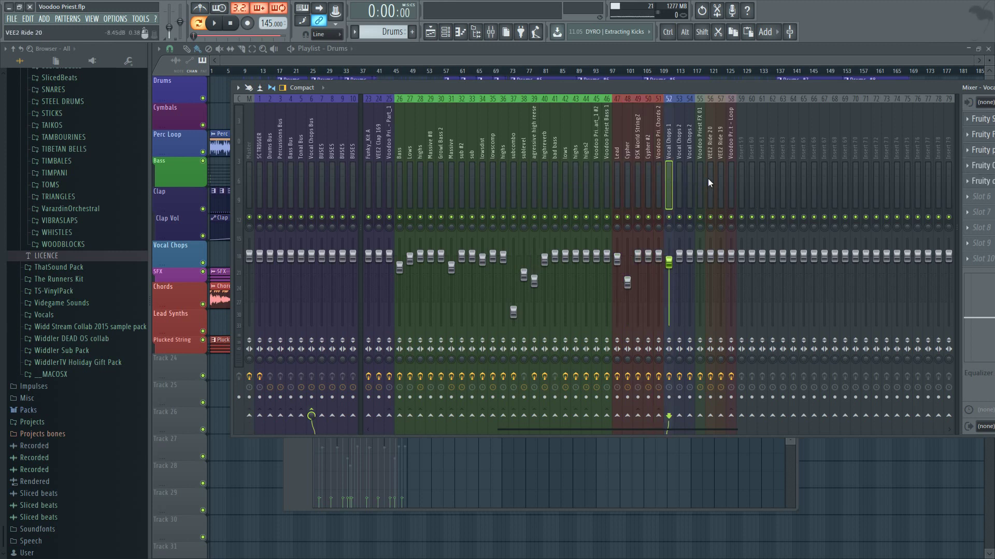
{"action": "left_click", "coordinate": [701, 176]}
{"action": "scroll", "coordinate": [758, 174], "scroll_direction": "up", "scroll_amount": 3}
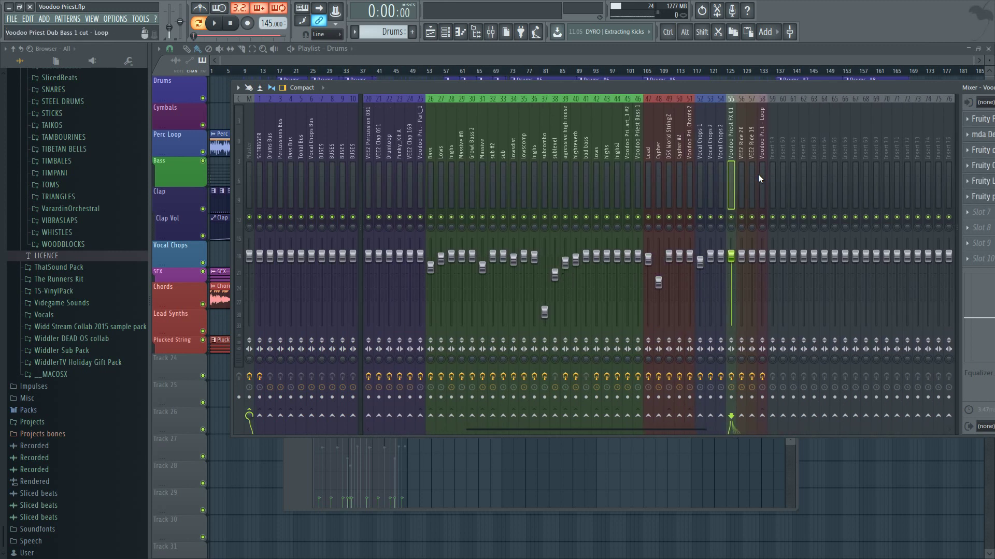
{"action": "left_click", "coordinate": [759, 175]}
{"action": "left_click_drag", "start_coordinate": [873, 89], "coordinate": [761, 94]}
{"action": "key", "text": "alt+Left"}
{"action": "key", "text": "alt+Left"}
{"action": "key", "text": "alt+Left"}
{"action": "key", "text": "alt+Left"}
{"action": "key", "text": "alt+Left"}
{"action": "key", "text": "alt+Left"}
{"action": "key", "text": "alt+Left"}
{"action": "key", "text": "alt+Left"}
{"action": "key", "text": "alt+Left"}
{"action": "key", "text": "alt+Left"}
{"action": "key", "text": "alt+Left"}
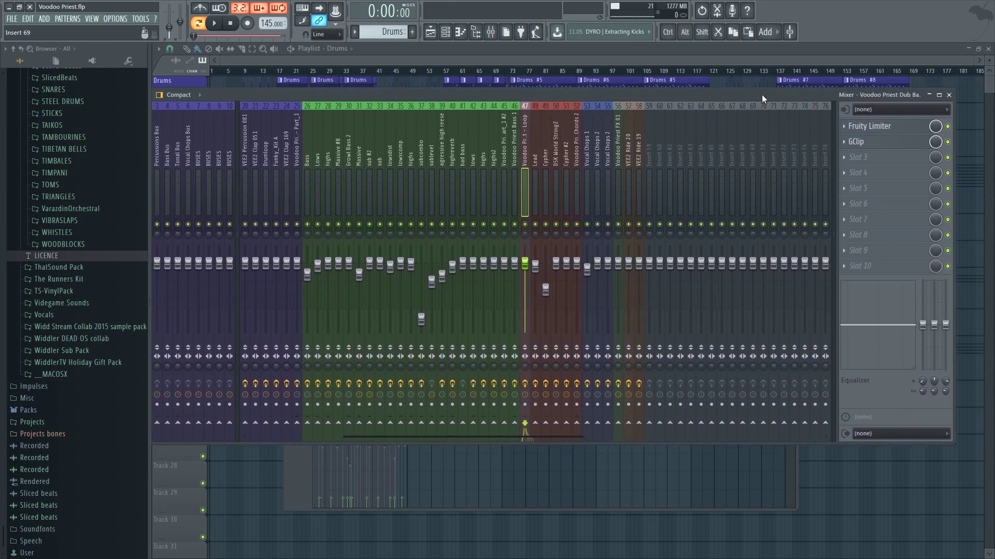
- Colour inserts 26 to 47, from Bass through Voodoo Priest Dub Bass 1 cut - Loop, the same green
{"action": "key", "text": "ctrl+shift"}
{"action": "left_click_drag", "start_coordinate": [303, 183], "coordinate": [516, 195]}
{"action": "key", "text": "F2"}
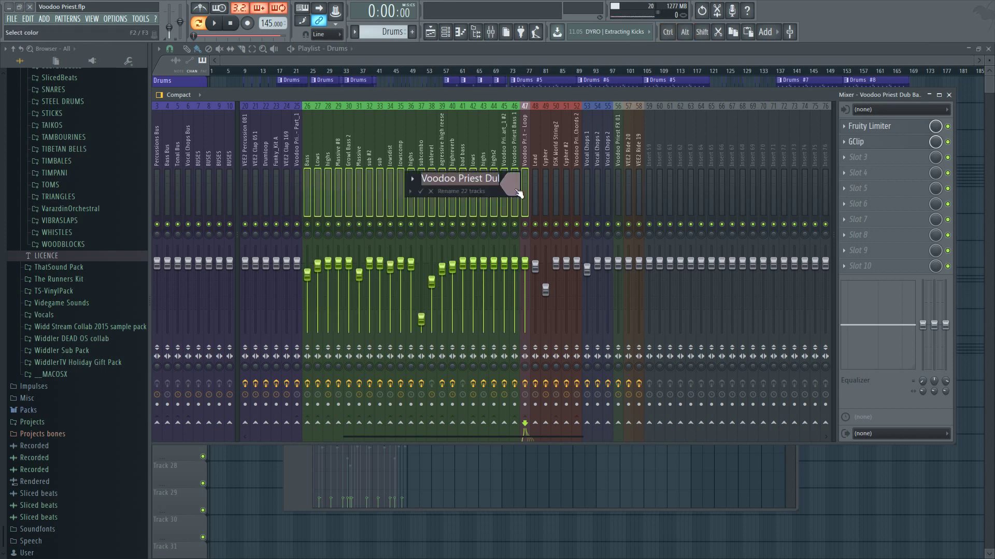
{"action": "left_click", "coordinate": [511, 184]}
{"action": "left_click", "coordinate": [548, 210]}
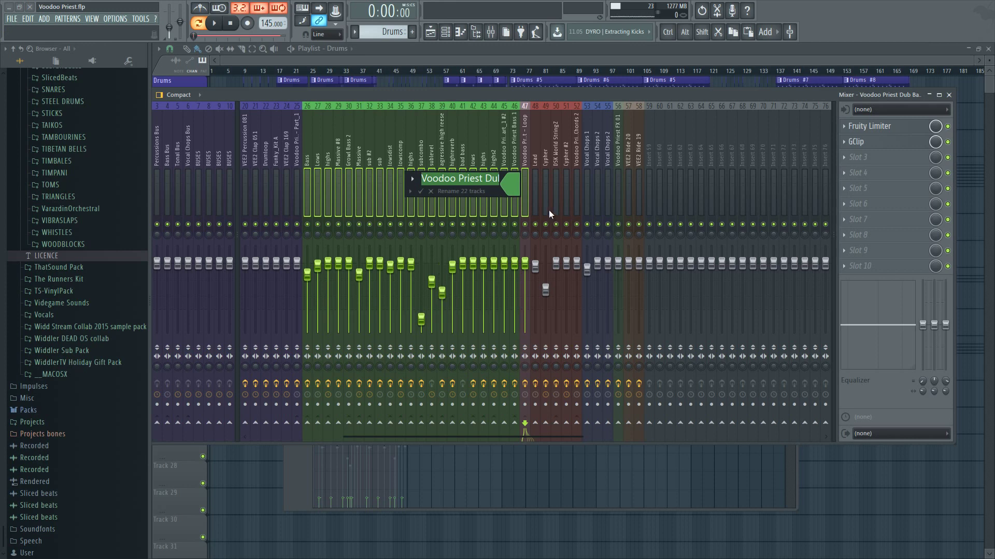
{"action": "key", "text": "Return"}
- Colour the Voodoo Priest FX 01, VEE2 Ride 20 and VEE2 Ride 19 inserts magenta
{"action": "left_click", "coordinate": [621, 179]}
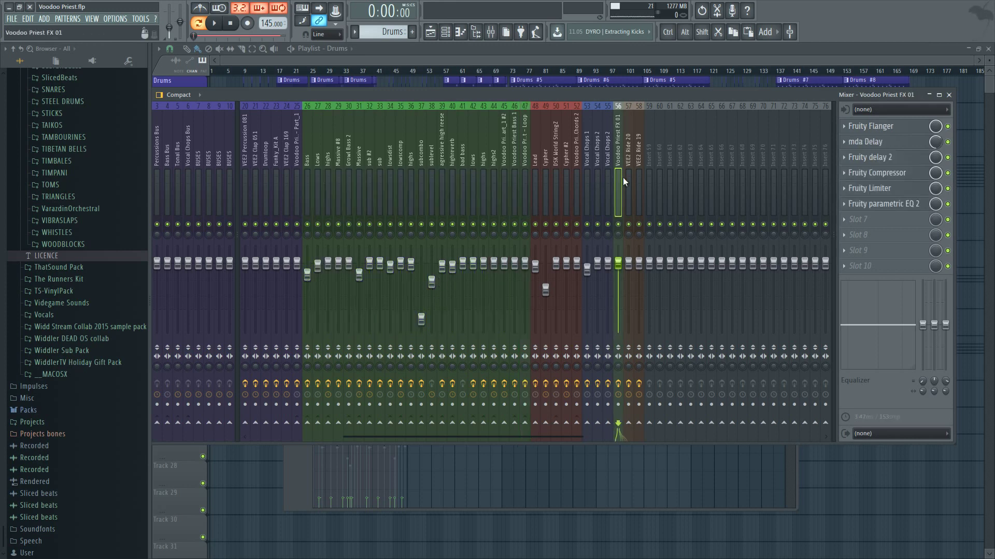
{"action": "left_click", "coordinate": [639, 182], "text": "shift"}
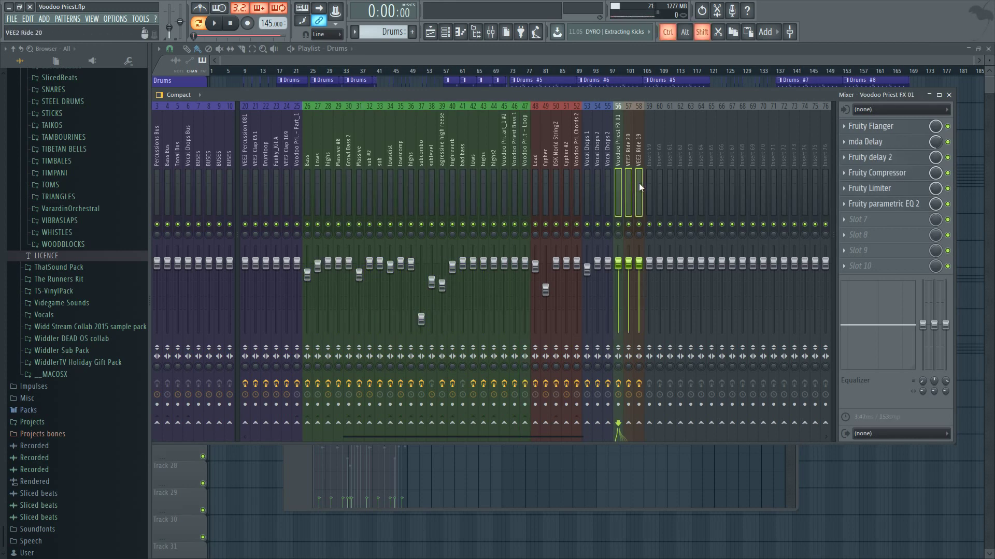
{"action": "key", "text": "F2"}
{"action": "left_click", "coordinate": [642, 186]}
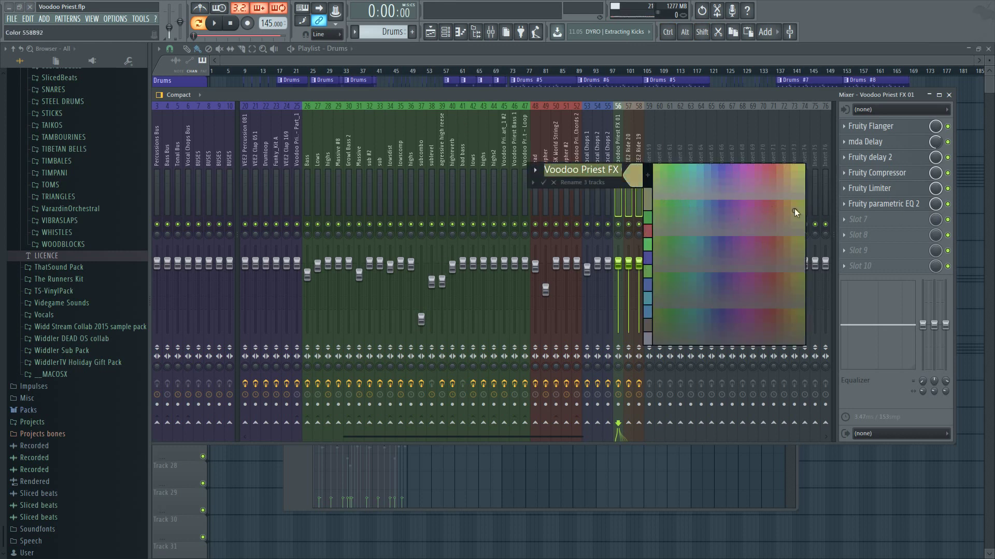
{"action": "left_click", "coordinate": [744, 168]}
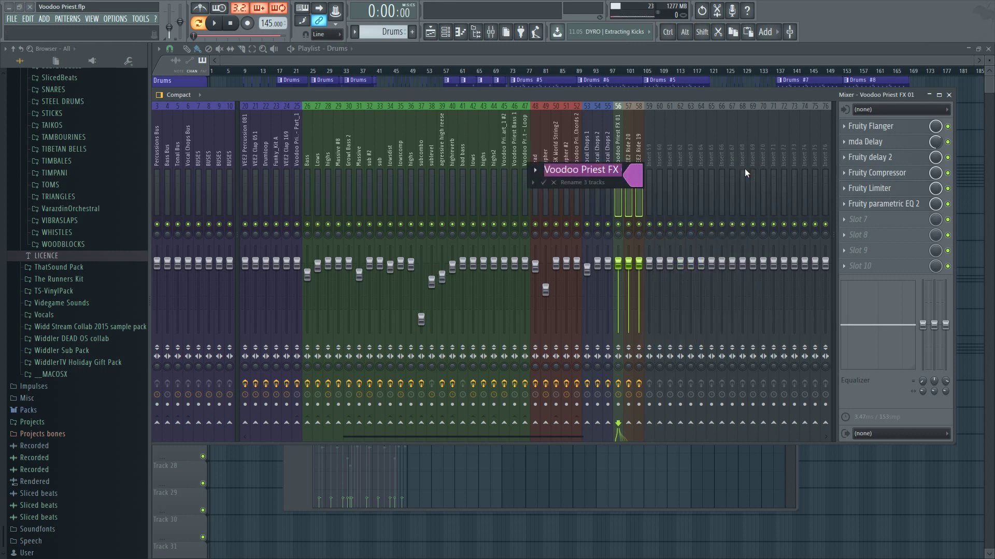
{"action": "key", "text": "Return"}
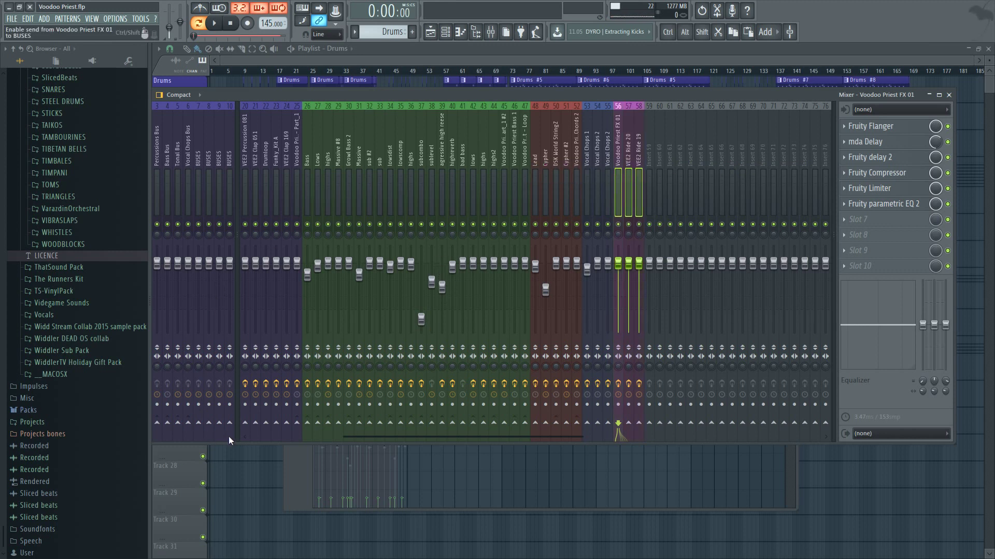
- Rename the spare BUSES insert 7 as SFX and route the Voodoo Priest FX 01 insert to it
{"action": "left_click", "coordinate": [198, 182]}
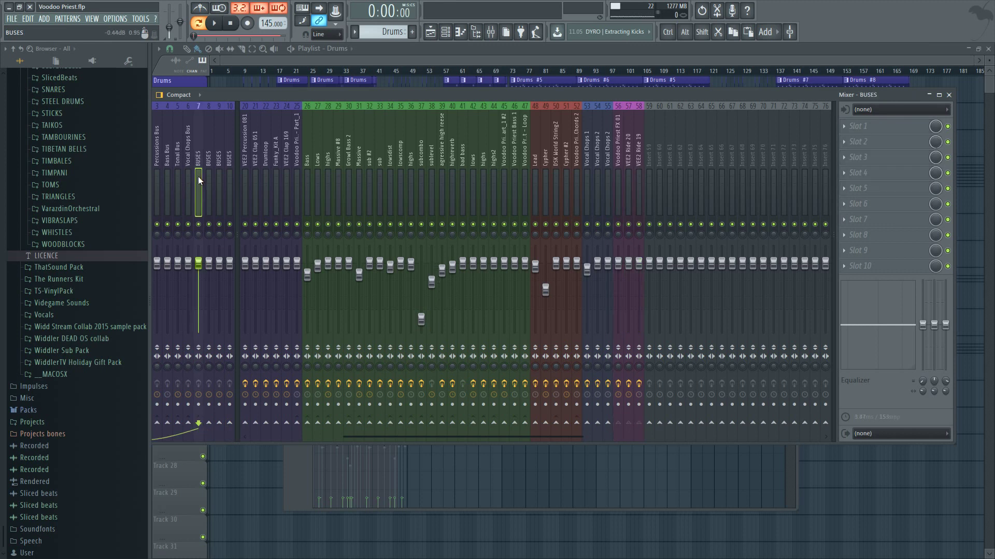
{"action": "key", "text": "F2"}
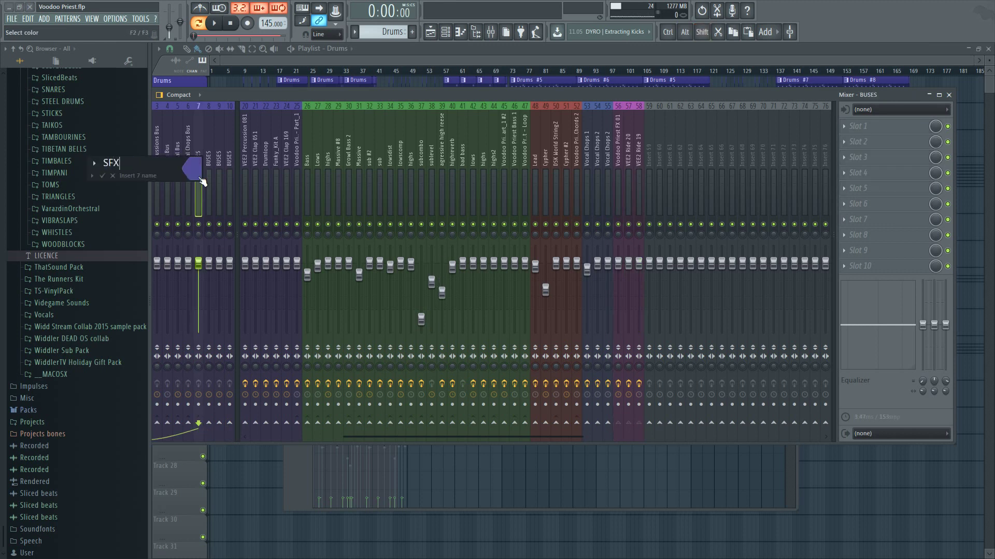
{"action": "key", "text": "Return"}
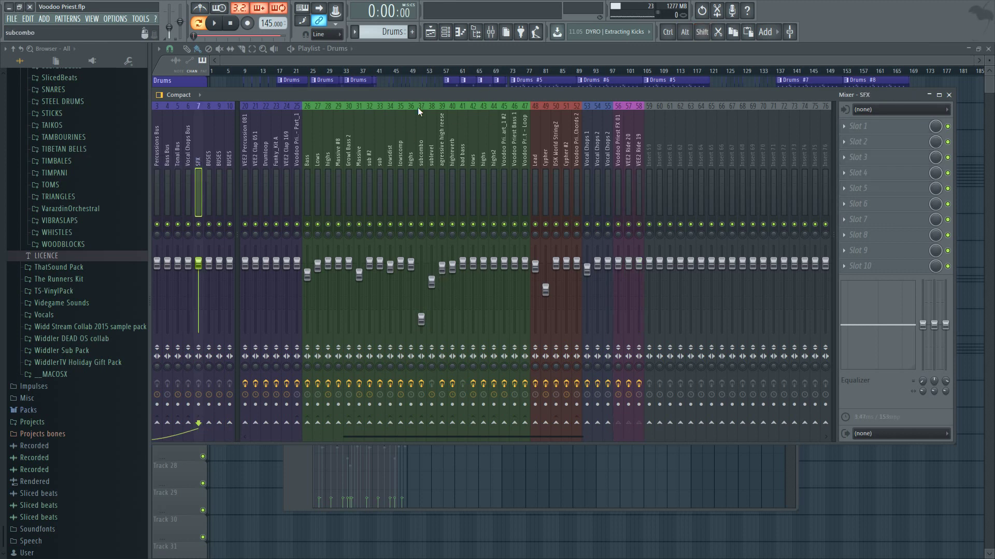
{"action": "left_click", "coordinate": [620, 175]}
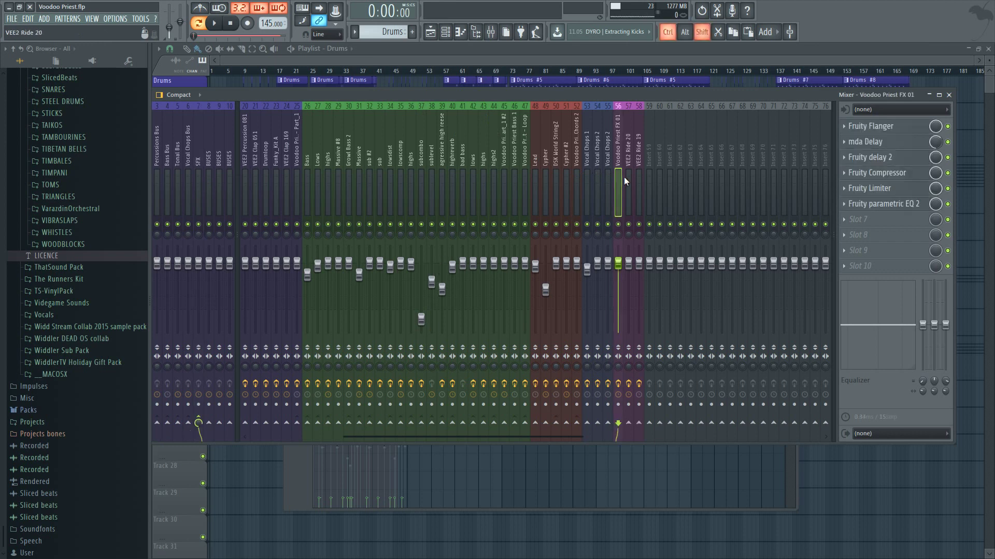
{"action": "left_click_drag", "start_coordinate": [623, 176], "coordinate": [633, 173]}
{"action": "key", "text": "F2"}
{"action": "left_click", "coordinate": [634, 166]}
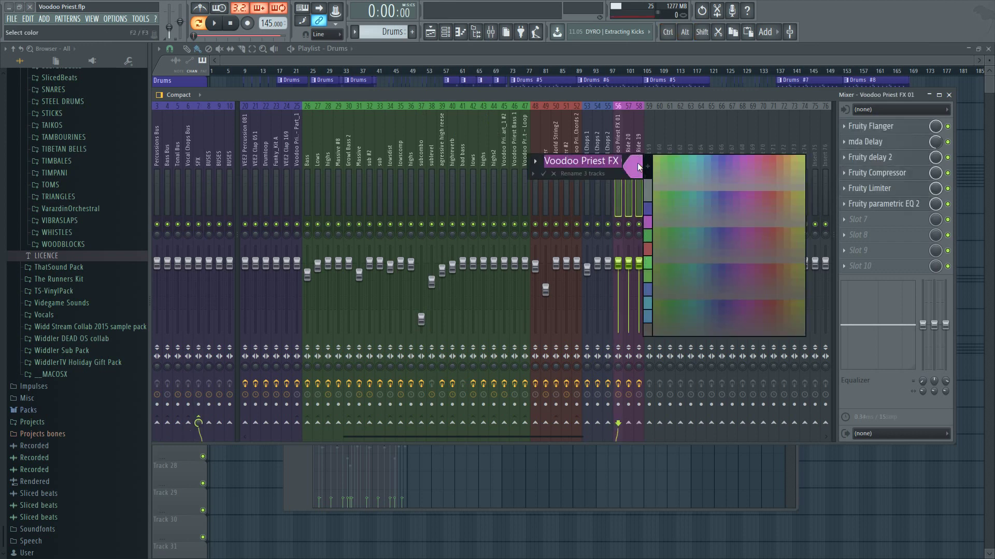
{"action": "left_click", "coordinate": [754, 157]}
{"action": "key", "text": "Escape"}
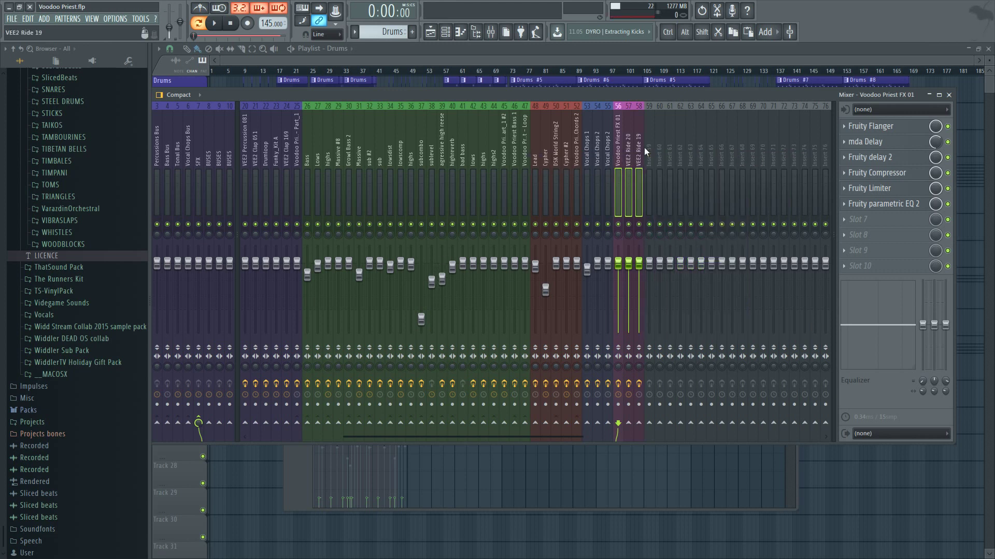
- Check the bus routing of the Vocal Chops inserts and of the tonal group, selecting tonal inserts 48 to 52
{"action": "left_click", "coordinate": [605, 138]}
{"action": "left_click", "coordinate": [600, 143], "text": "ctrl+shift"}
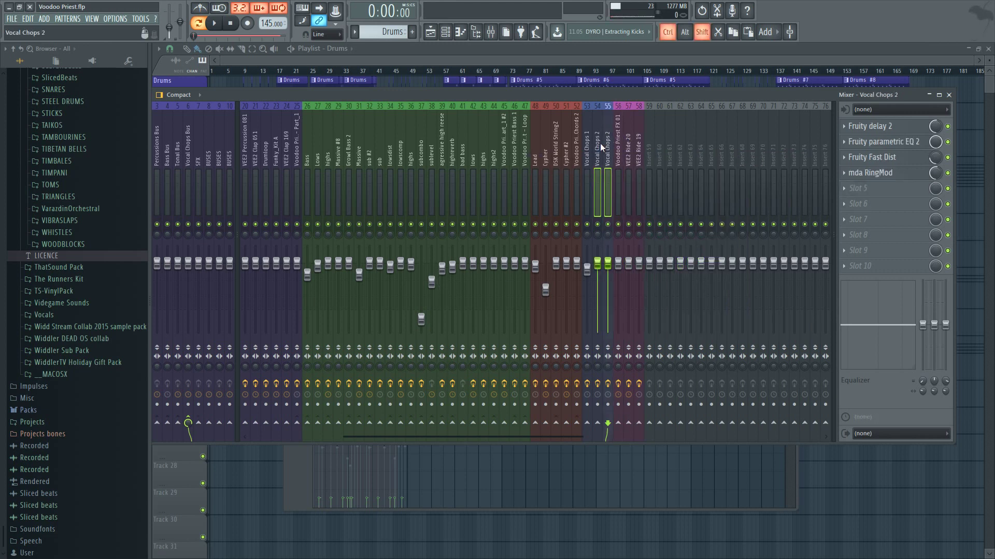
{"action": "left_click", "coordinate": [591, 142], "text": "ctrl+shift"}
{"action": "left_click", "coordinate": [591, 142]}
{"action": "left_click", "coordinate": [545, 139]}
{"action": "scroll", "coordinate": [462, 133], "scroll_direction": "up", "scroll_amount": 3}
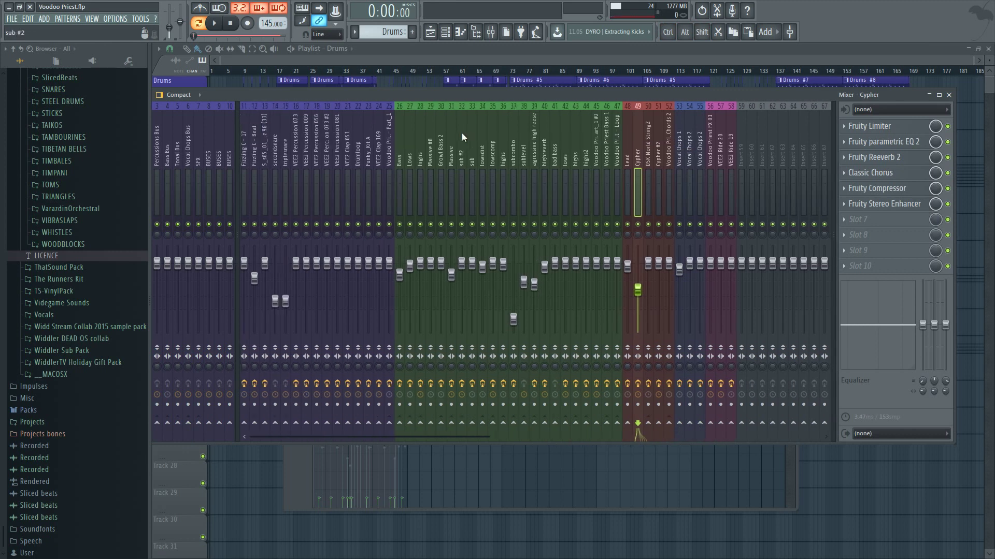
{"action": "left_click", "coordinate": [628, 150]}
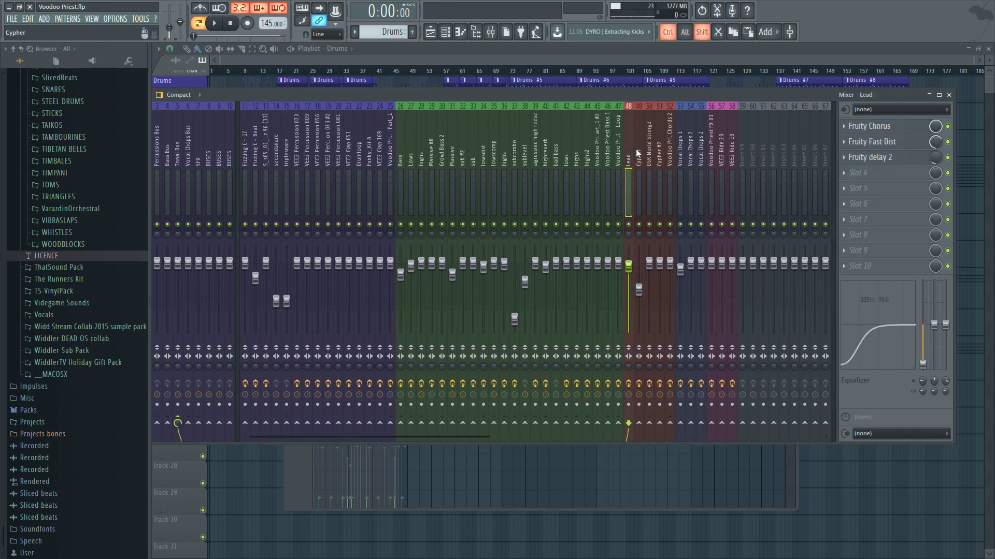
{"action": "left_click_drag", "start_coordinate": [635, 148], "coordinate": [668, 155]}
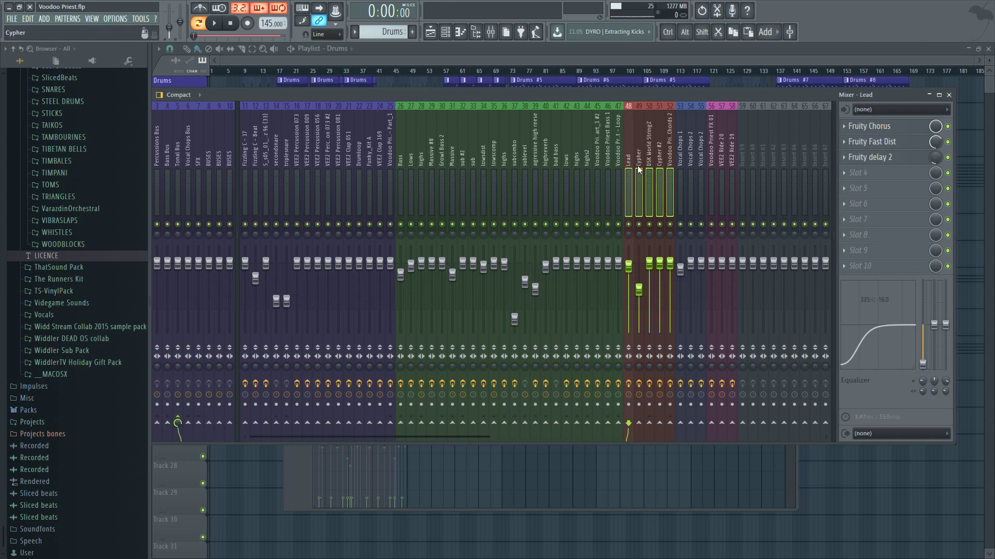
{"action": "scroll", "coordinate": [597, 162], "scroll_direction": "down", "scroll_amount": 10}
{"action": "scroll", "coordinate": [608, 163], "scroll_direction": "up", "scroll_amount": 6}
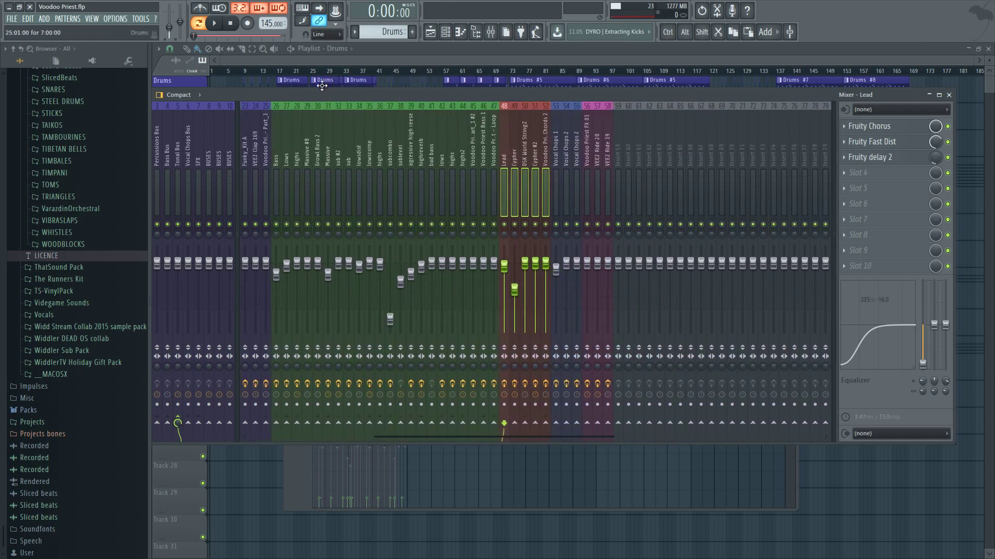
- Move the mixer window aside to uncover the channel rack and playlist tracks, and save the project
{"action": "left_click_drag", "start_coordinate": [317, 97], "coordinate": [598, 80]}
{"action": "scroll", "coordinate": [788, 194], "scroll_direction": "up", "scroll_amount": 6}
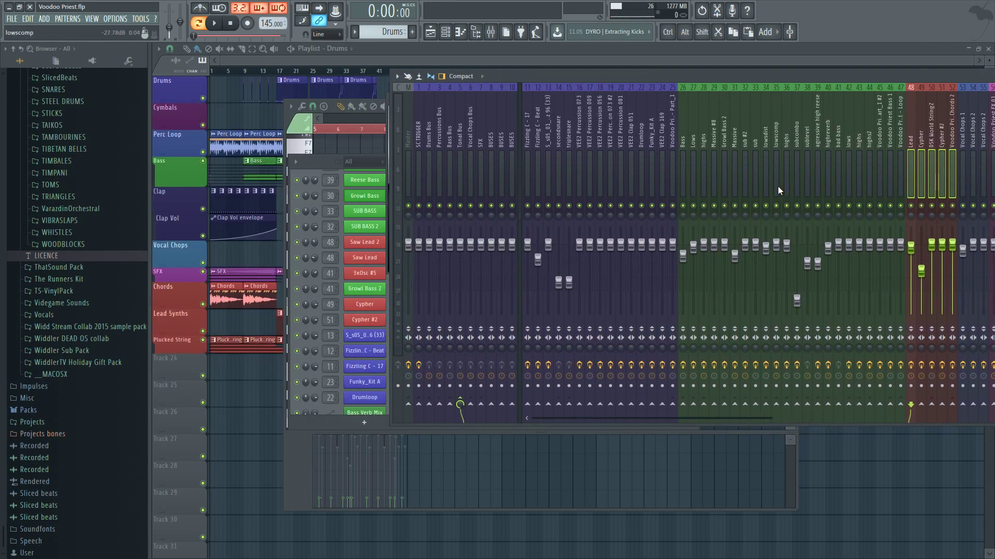
{"action": "key", "text": "ctrl+s"}
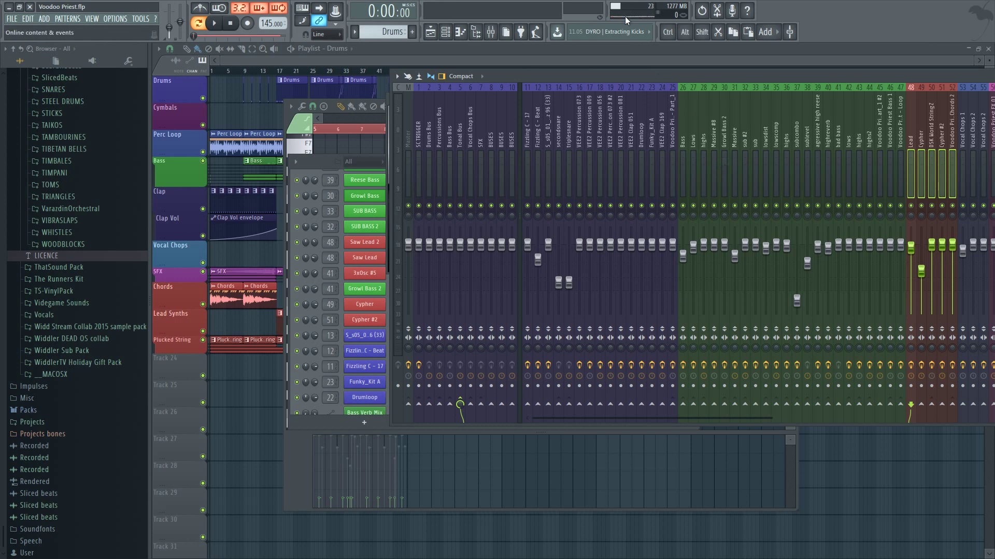
- Look over the playlist arrangement and examine the list of instruments and samples in the channel rack
{"action": "left_click_drag", "start_coordinate": [778, 76], "coordinate": [618, 70]}
{"action": "key", "text": "F9"}
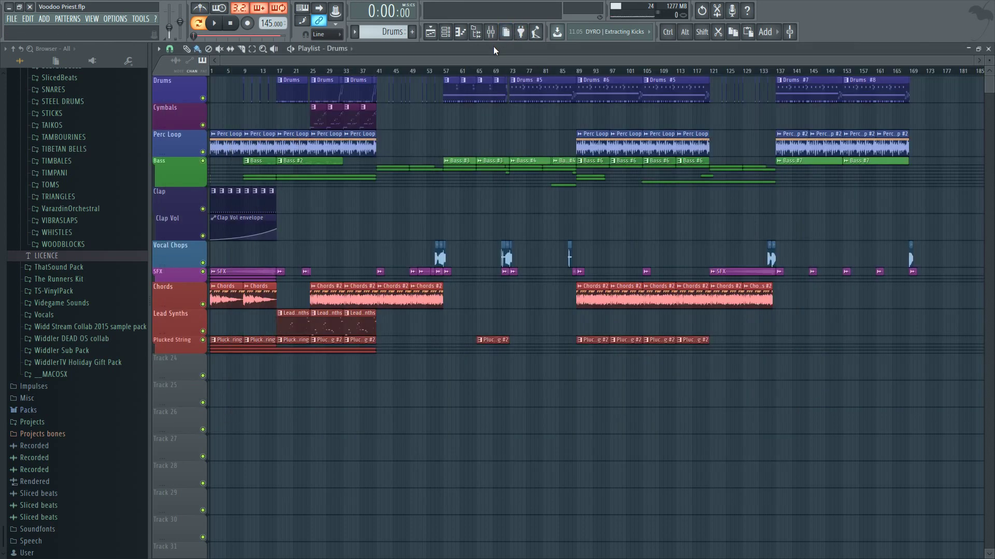
{"action": "scroll", "coordinate": [506, 212], "scroll_direction": "down", "scroll_amount": 2}
{"action": "scroll", "coordinate": [507, 216], "scroll_direction": "up", "scroll_amount": 2}
{"action": "key", "text": "F6"}
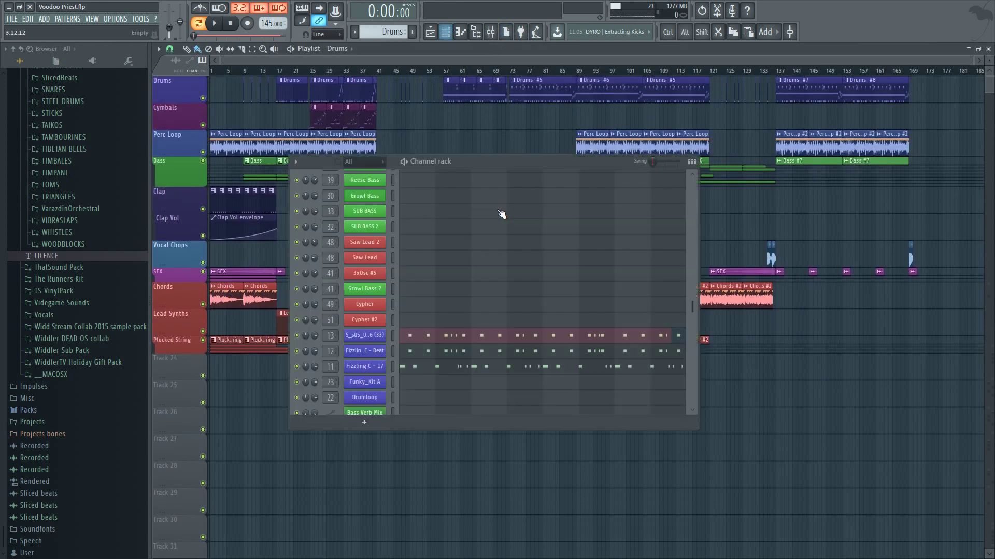
{"action": "scroll", "coordinate": [492, 257], "scroll_direction": "up", "scroll_amount": 4}
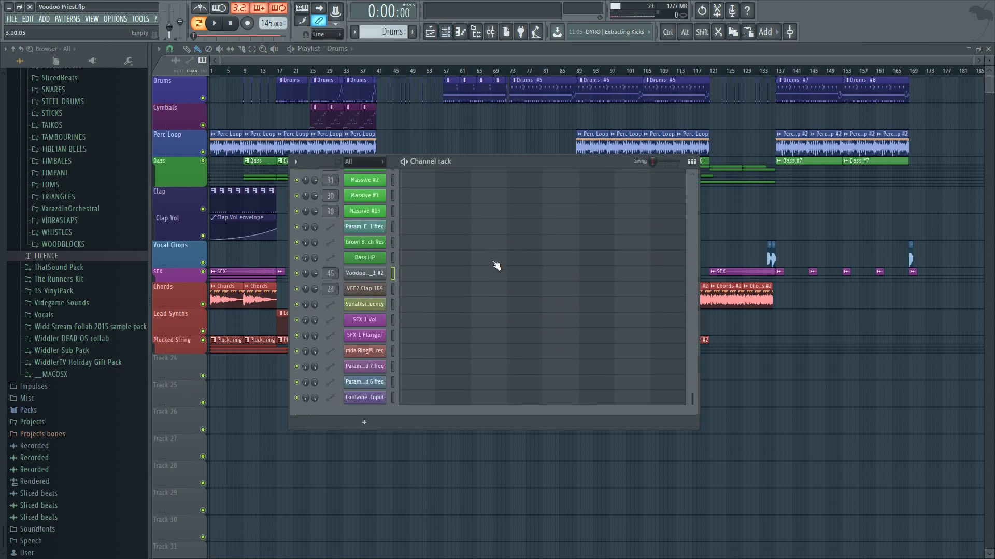
{"action": "scroll", "coordinate": [497, 264], "scroll_direction": "up", "scroll_amount": 5}
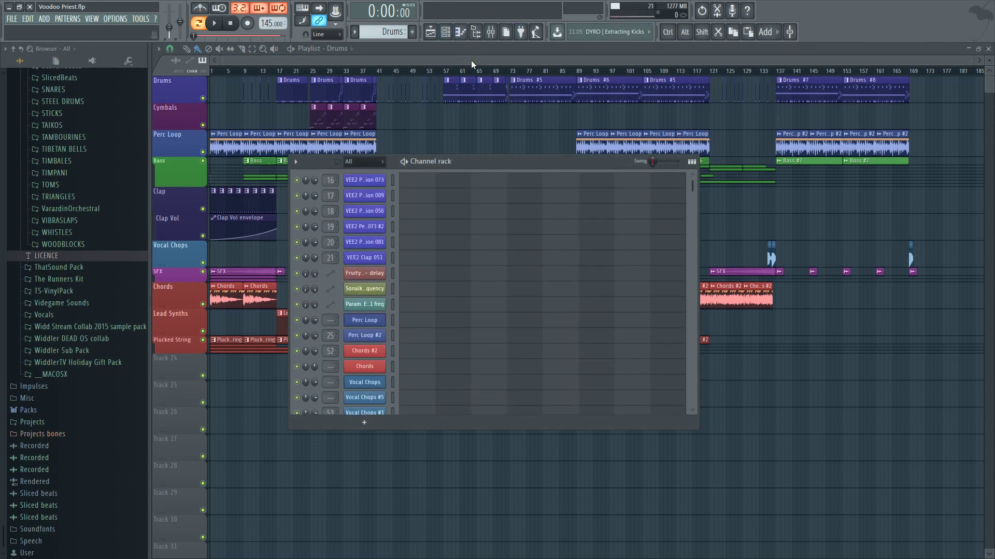
{"action": "key", "text": "F6"}
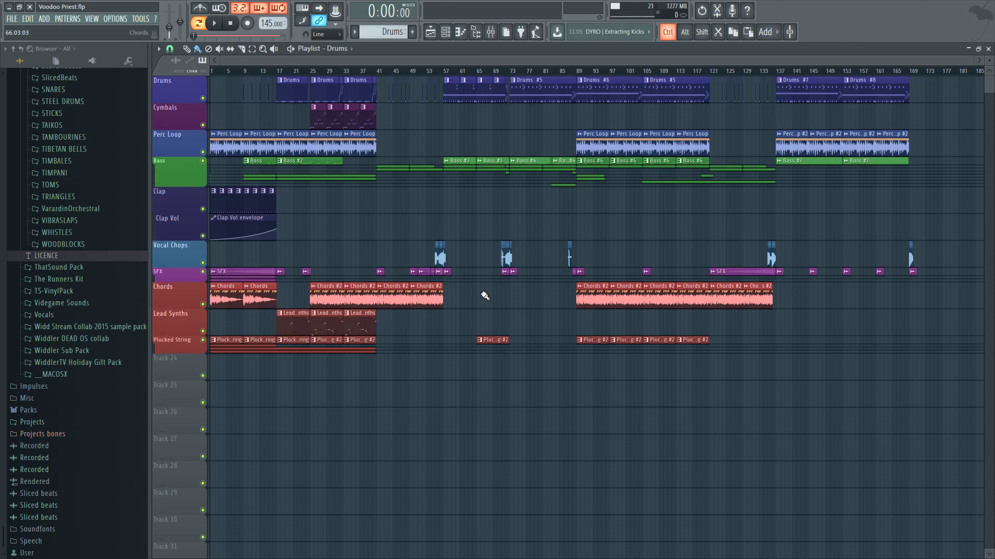
{"action": "key", "text": "ctrl+s"}
{"action": "scroll", "coordinate": [601, 71], "scroll_direction": "up", "scroll_amount": 6}
{"action": "scroll", "coordinate": [601, 71], "scroll_direction": "down", "scroll_amount": 6}
- Route mixer tracks 47 (the Voodoo Priest loop) and 46 (Voodoo Priest Bass 1) to the Bass Bus
{"action": "left_click", "coordinate": [490, 32]}
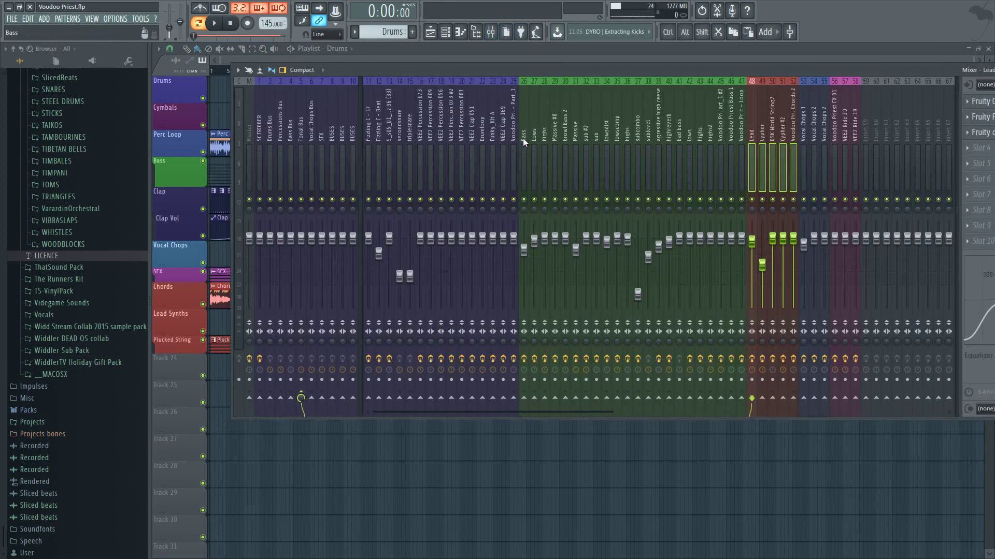
{"action": "left_click_drag", "start_coordinate": [524, 137], "coordinate": [742, 150]}
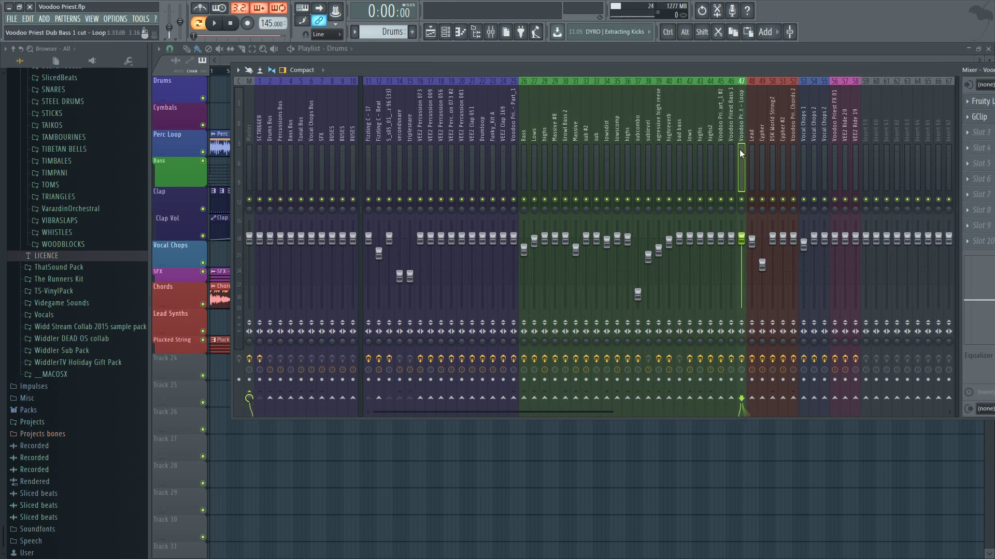
{"action": "left_click", "coordinate": [290, 398]}
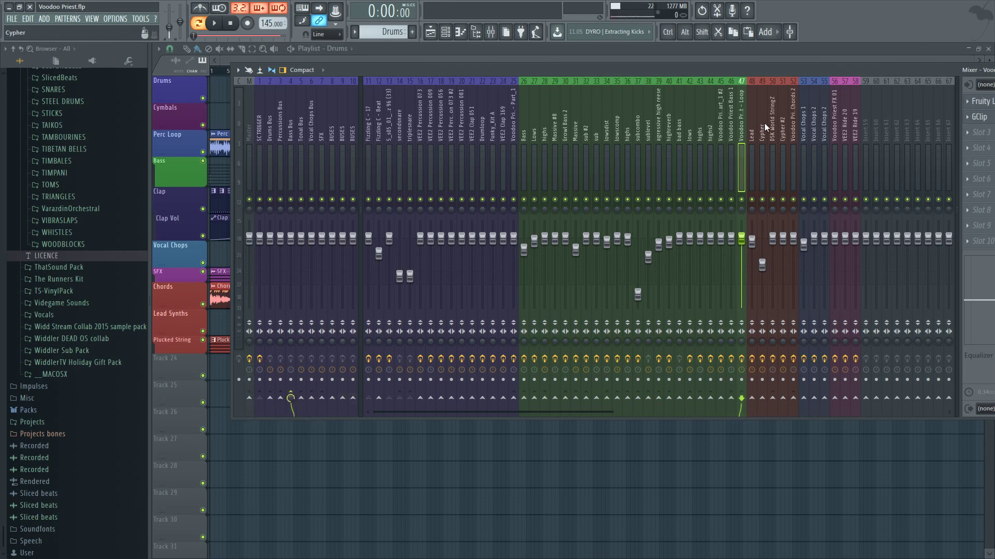
{"action": "left_click", "coordinate": [726, 148]}
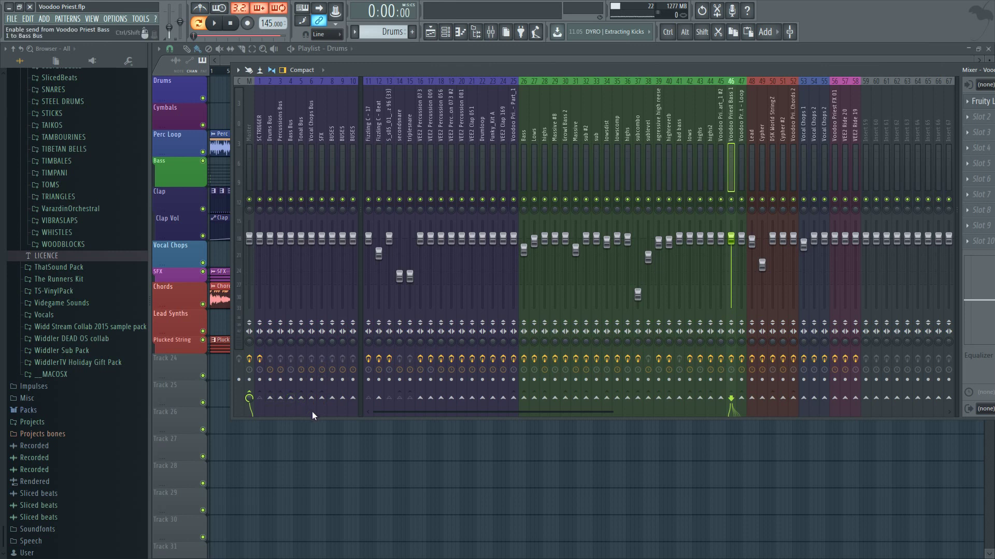
{"action": "left_click", "coordinate": [291, 399]}
- Examine the output routing of the other bass, lead, vocal chop and FX mixer tracks one by one
{"action": "key", "text": "Left"}
{"action": "key", "text": "Left"}
{"action": "key", "text": "Left"}
{"action": "key", "text": "Left"}
{"action": "key", "text": "Left"}
{"action": "key", "text": "Left"}
{"action": "key", "text": "Left"}
{"action": "key", "text": "Left"}
{"action": "key", "text": "Left"}
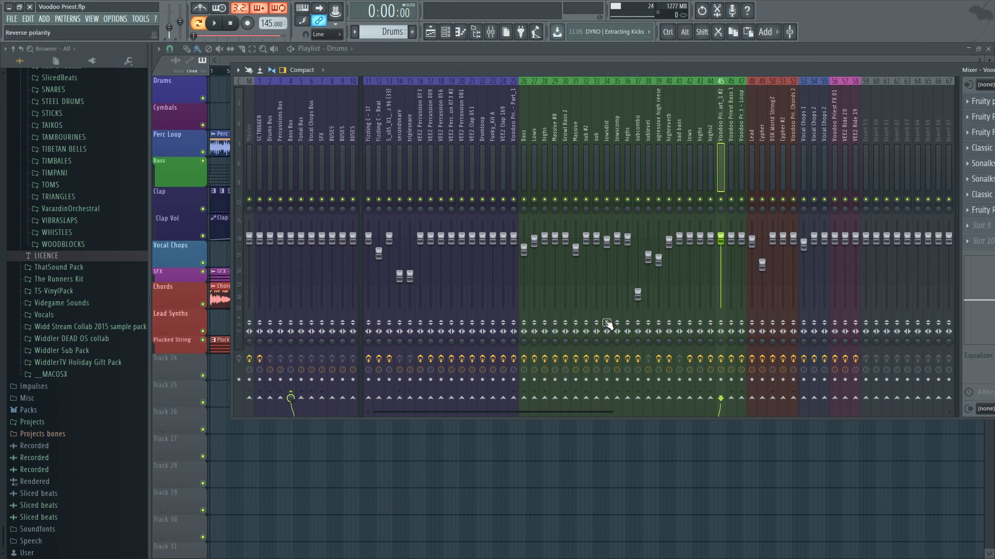
{"action": "key", "text": "Right"}
{"action": "key", "text": "Left"}
{"action": "key", "text": "Left"}
{"action": "key", "text": "Left"}
{"action": "key", "text": "Left"}
{"action": "key", "text": "Left"}
{"action": "key", "text": "Left"}
{"action": "key", "text": "Left"}
{"action": "key", "text": "Left"}
{"action": "key", "text": "Left"}
{"action": "key", "text": "Left"}
{"action": "key", "text": "Left"}
{"action": "key", "text": "Left"}
{"action": "key", "text": "Left"}
{"action": "key", "text": "Left"}
{"action": "key", "text": "Left"}
{"action": "key", "text": "Left"}
{"action": "key", "text": "Left"}
{"action": "key", "text": "Left"}
{"action": "key", "text": "Left"}
{"action": "key", "text": "Left"}
{"action": "key", "text": "Left"}
{"action": "key", "text": "Left"}
{"action": "key", "text": "Left"}
{"action": "key", "text": "Left"}
{"action": "key", "text": "Left"}
{"action": "key", "text": "Left"}
{"action": "key", "text": "Left"}
{"action": "key", "text": "Left"}
{"action": "key", "text": "Right"}
{"action": "key", "text": "Right"}
{"action": "key", "text": "Right"}
{"action": "key", "text": "Right"}
{"action": "key", "text": "Right"}
{"action": "key", "text": "Right"}
{"action": "key", "text": "Right"}
{"action": "key", "text": "Right"}
{"action": "key", "text": "Right"}
{"action": "key", "text": "Right"}
{"action": "key", "text": "Right"}
{"action": "key", "text": "Right"}
{"action": "key", "text": "Right"}
{"action": "key", "text": "Right"}
{"action": "key", "text": "Right"}
{"action": "key", "text": "Right"}
{"action": "key", "text": "Right"}
{"action": "key", "text": "Right"}
{"action": "key", "text": "Right"}
{"action": "key", "text": "Right"}
{"action": "key", "text": "Right"}
{"action": "key", "text": "Right"}
{"action": "key", "text": "Right"}
{"action": "key", "text": "Right"}
{"action": "key", "text": "Right"}
{"action": "key", "text": "Right"}
{"action": "key", "text": "Right"}
{"action": "key", "text": "Right"}
{"action": "key", "text": "Right"}
{"action": "key", "text": "Right"}
{"action": "key", "text": "Right"}
{"action": "key", "text": "Right"}
{"action": "key", "text": "Right"}
{"action": "key", "text": "Right"}
{"action": "key", "text": "Right"}
{"action": "key", "text": "Right"}
{"action": "key", "text": "Right"}
{"action": "key", "text": "Right"}
{"action": "key", "text": "Right"}
{"action": "key", "text": "Right"}
{"action": "key", "text": "Right"}
{"action": "key", "text": "Right"}
{"action": "key", "text": "Right"}
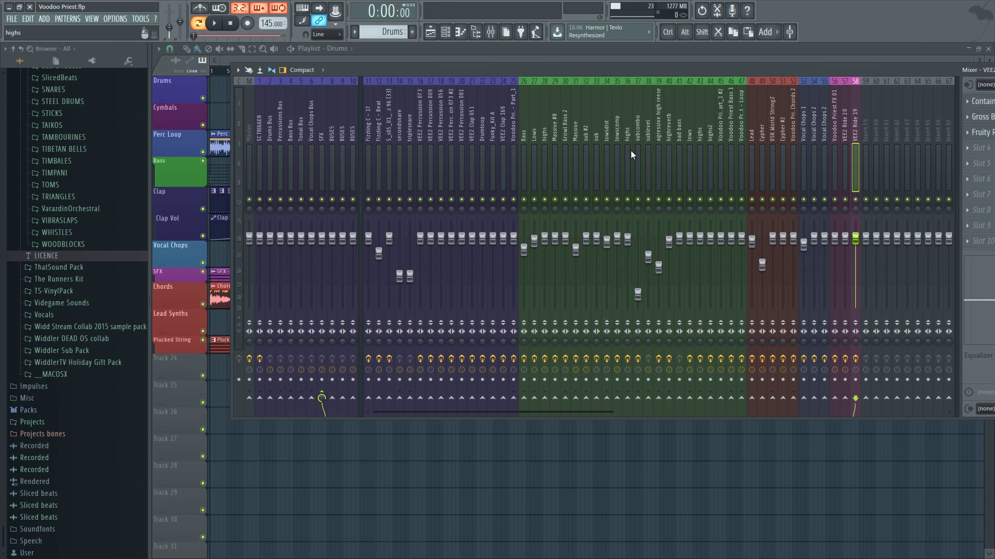
- Play the song from bar 137, where the Drums #7 clip starts
{"action": "key", "text": "F9"}
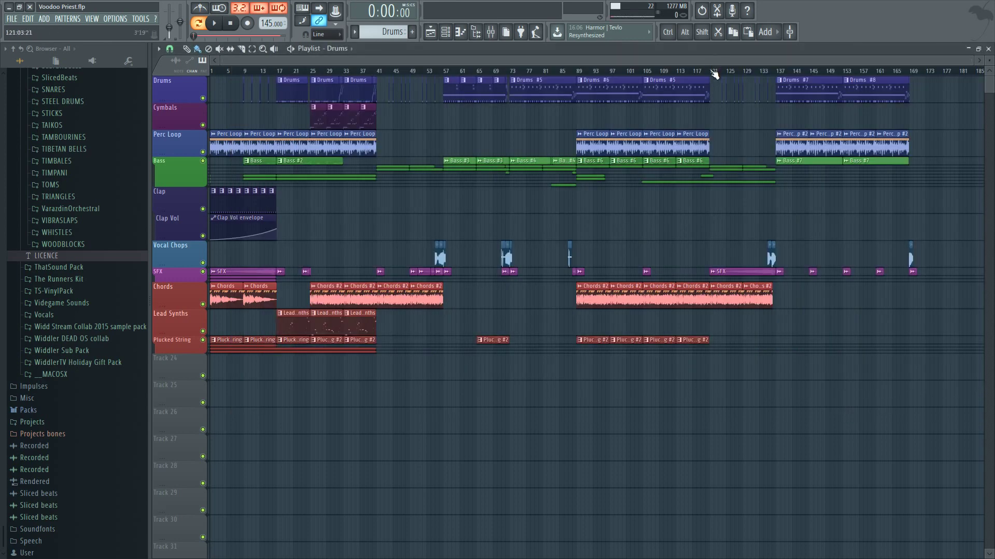
{"action": "left_click", "coordinate": [583, 76]}
{"action": "left_click", "coordinate": [778, 73]}
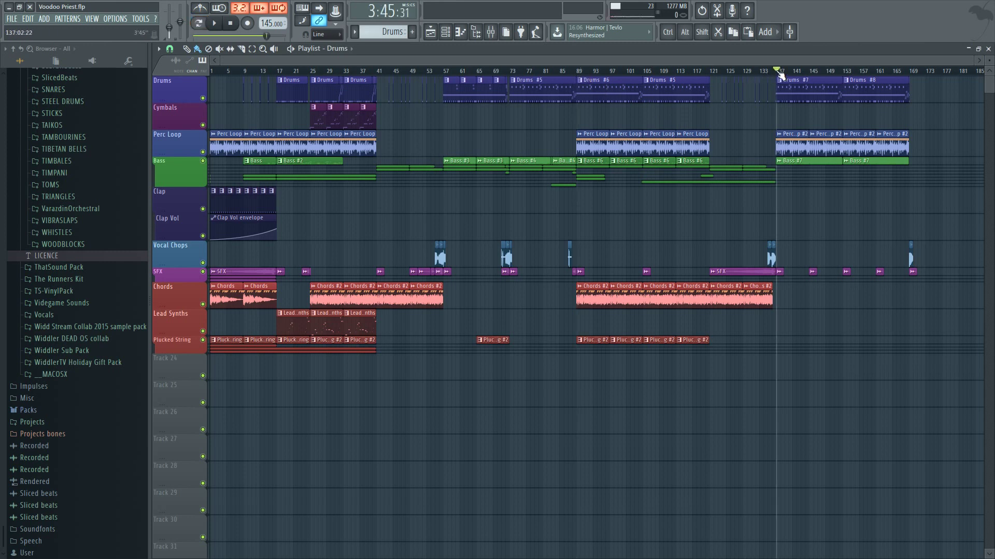
{"action": "left_click", "coordinate": [215, 24]}
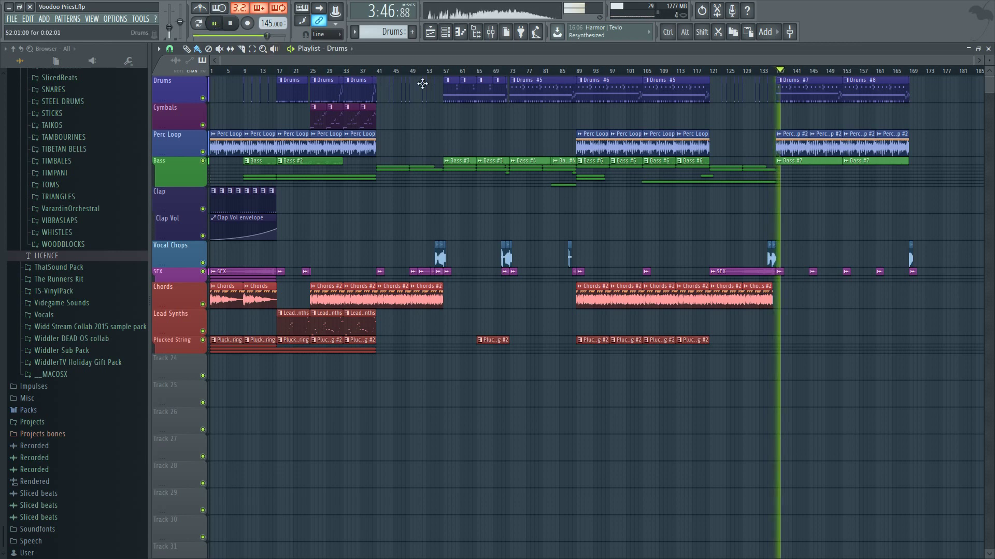
- Lower the volume of mixer track 47, the Voodoo Priest loop, to about -9.5 dB
{"action": "key", "text": "F9"}
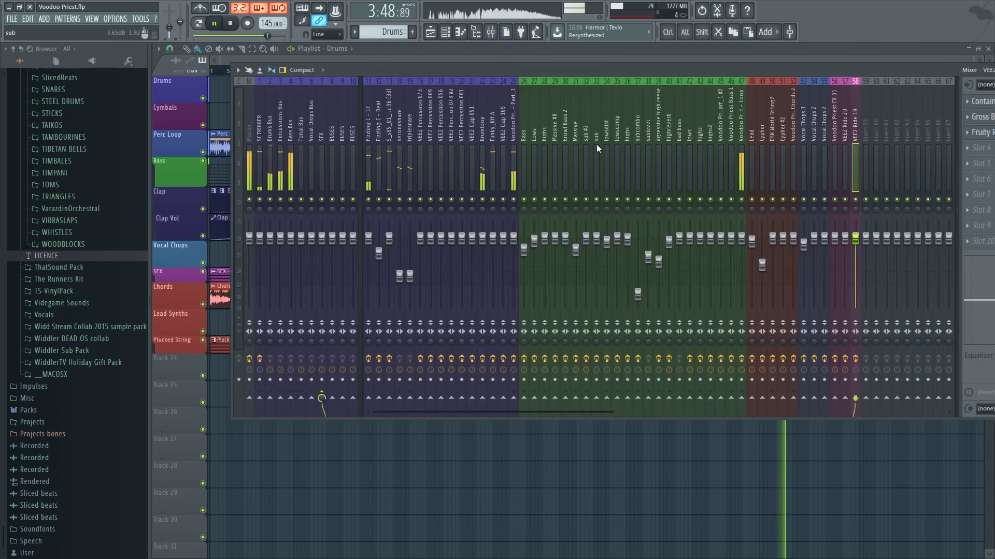
{"action": "left_click_drag", "start_coordinate": [741, 238], "coordinate": [742, 257]}
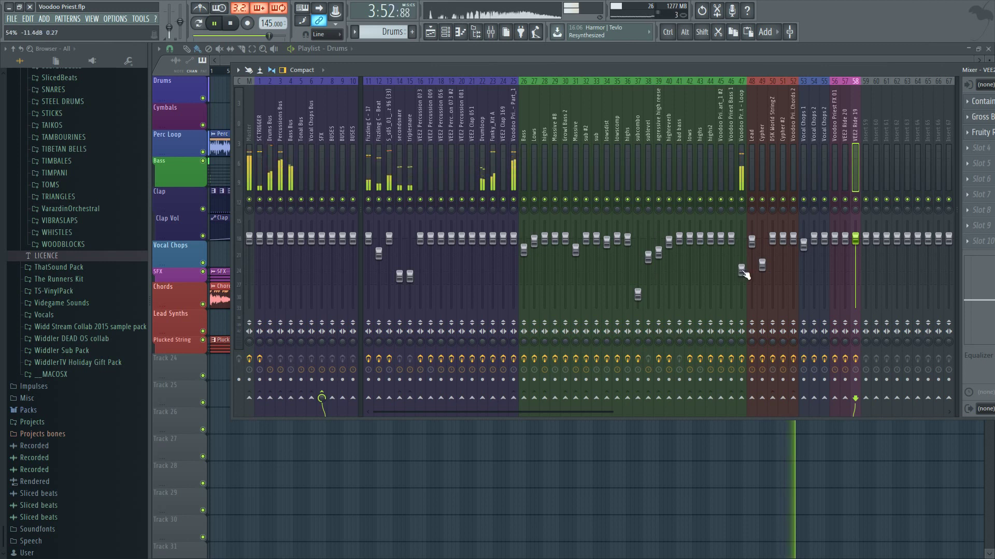
{"action": "left_click_drag", "start_coordinate": [742, 271], "coordinate": [741, 265]}
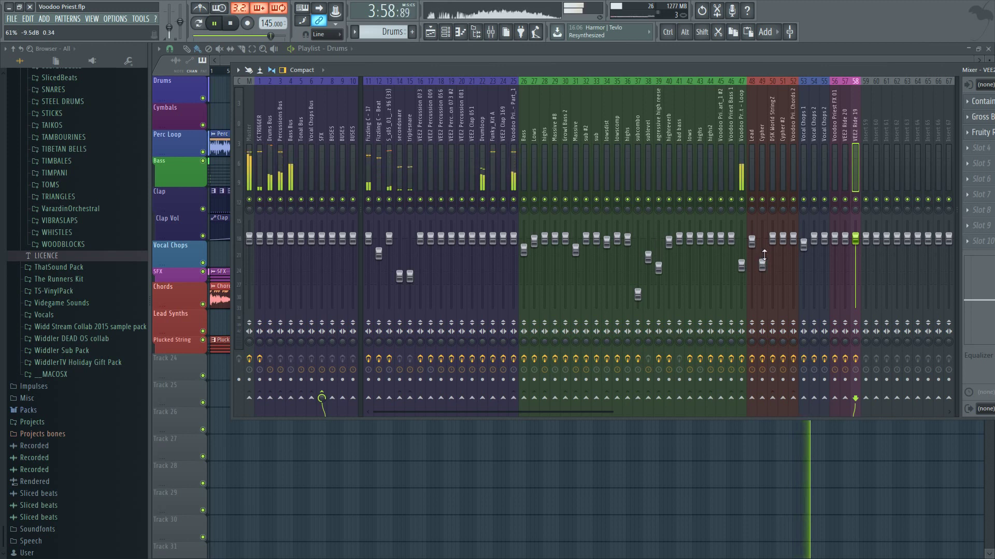
- Load FabFilter Pro-Q 2 into the first effect slot of the Bass Bus
{"action": "left_click", "coordinate": [270, 157]}
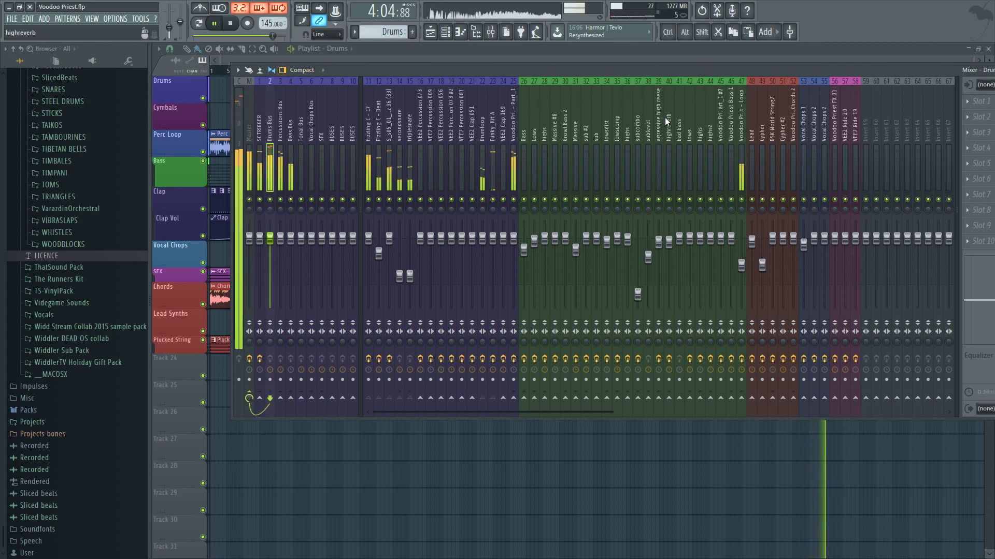
{"action": "left_click", "coordinate": [291, 164]}
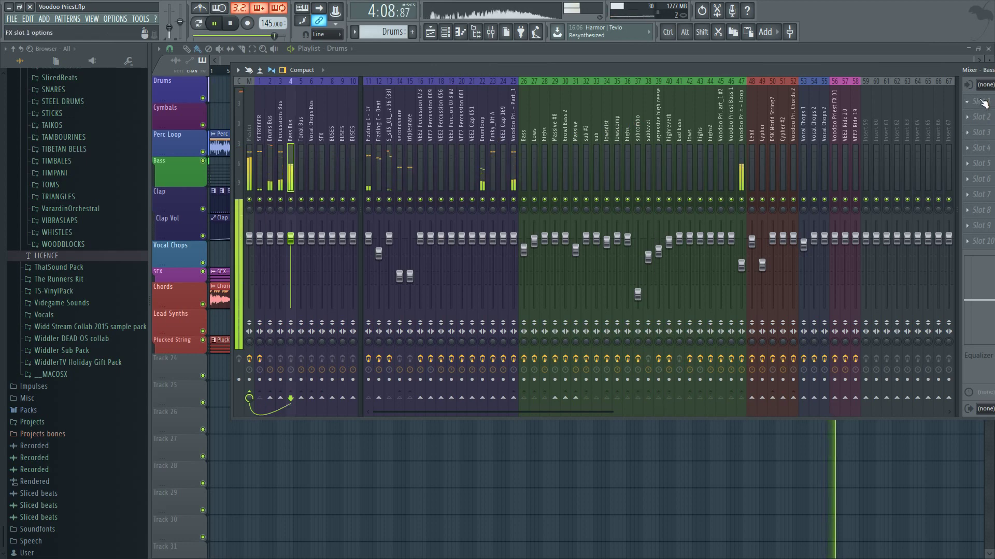
{"action": "left_click", "coordinate": [983, 103]}
{"action": "left_click", "coordinate": [859, 172]}
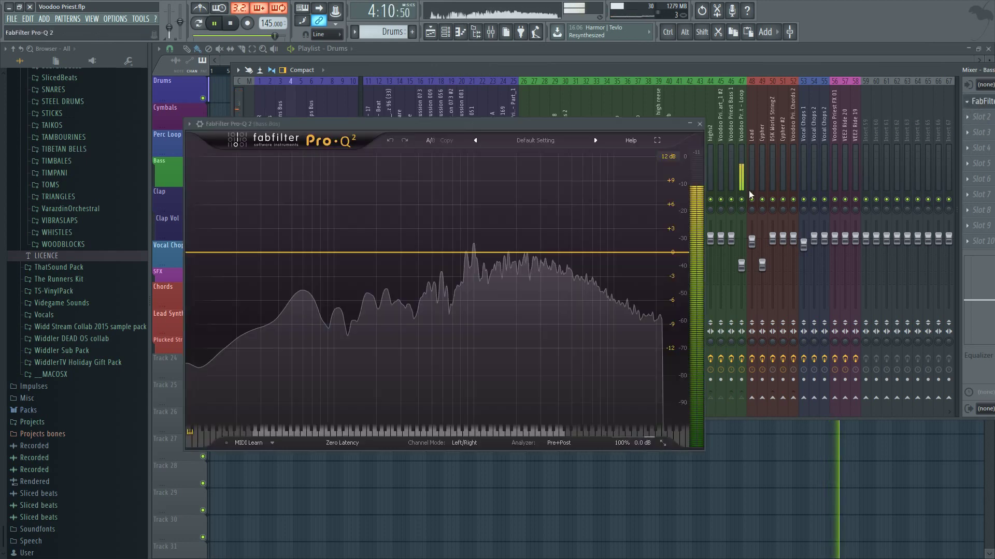
- Add a low cut at about 28.5 Hz and a wide bell of -0.71 dB at about 1710 Hz with Q 0.426
{"action": "double_click", "coordinate": [194, 253]}
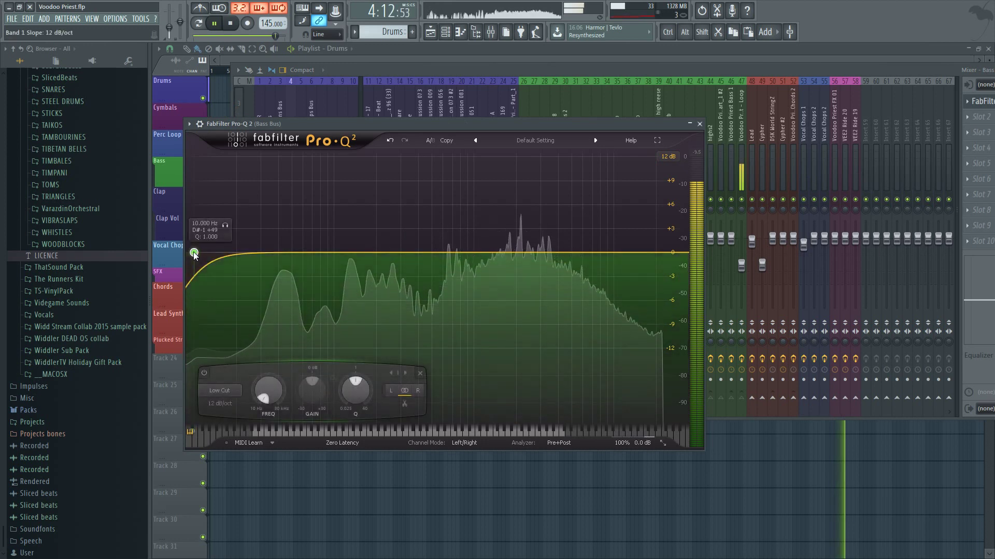
{"action": "left_click_drag", "start_coordinate": [194, 253], "coordinate": [258, 243]}
{"action": "mouse_move", "coordinate": [493, 253]}
{"action": "left_mouse_down"}
{"action": "mouse_move", "coordinate": [497, 306]}
{"action": "mouse_move", "coordinate": [506, 258]}
{"action": "left_mouse_up"}
{"action": "scroll", "coordinate": [497, 306], "scroll_direction": "down", "scroll_amount": 4}
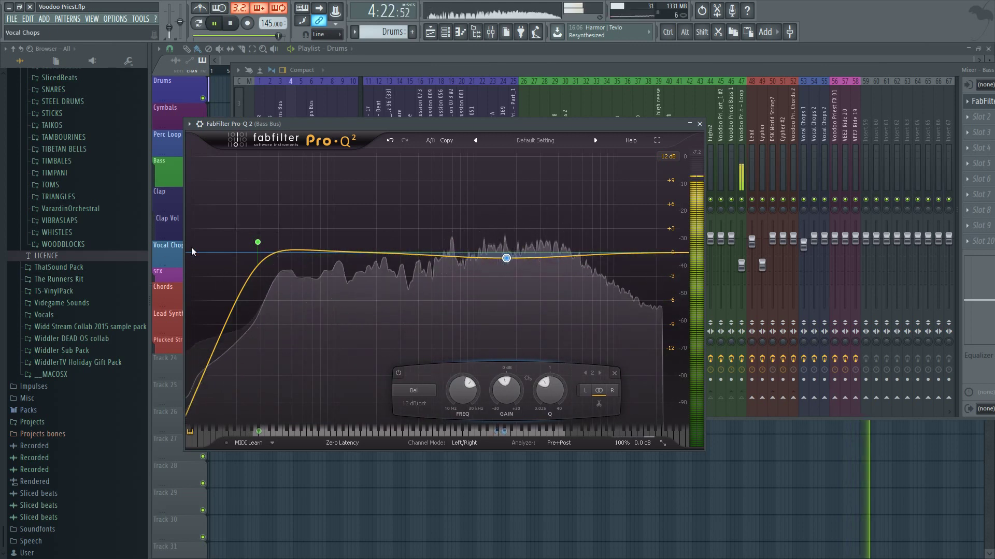
- Switch the equalizer to Mid/Side mode and add a 12 dB/oct low cut on the Side signal, reaching into the low mids
{"action": "left_click", "coordinate": [464, 444]}
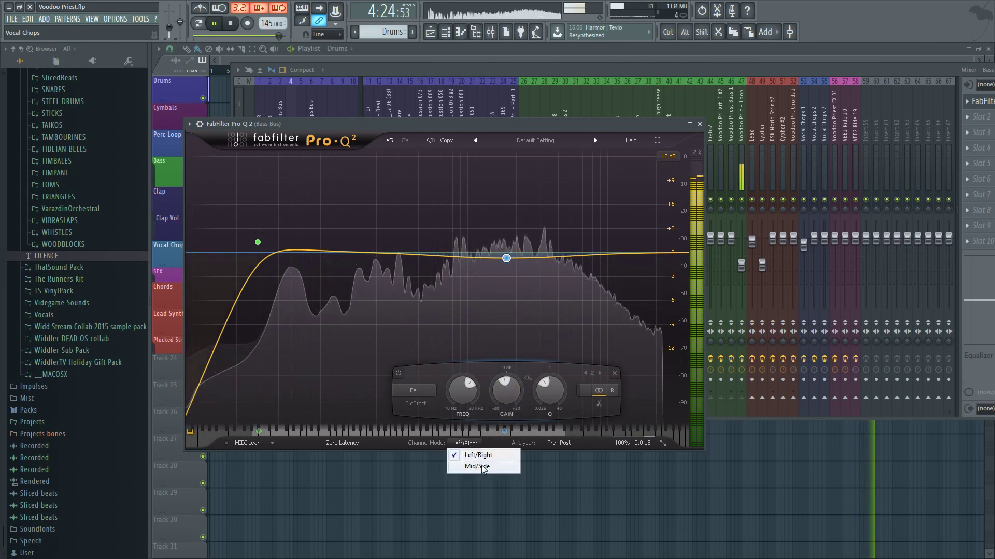
{"action": "left_click", "coordinate": [481, 469]}
{"action": "double_click", "coordinate": [195, 253]}
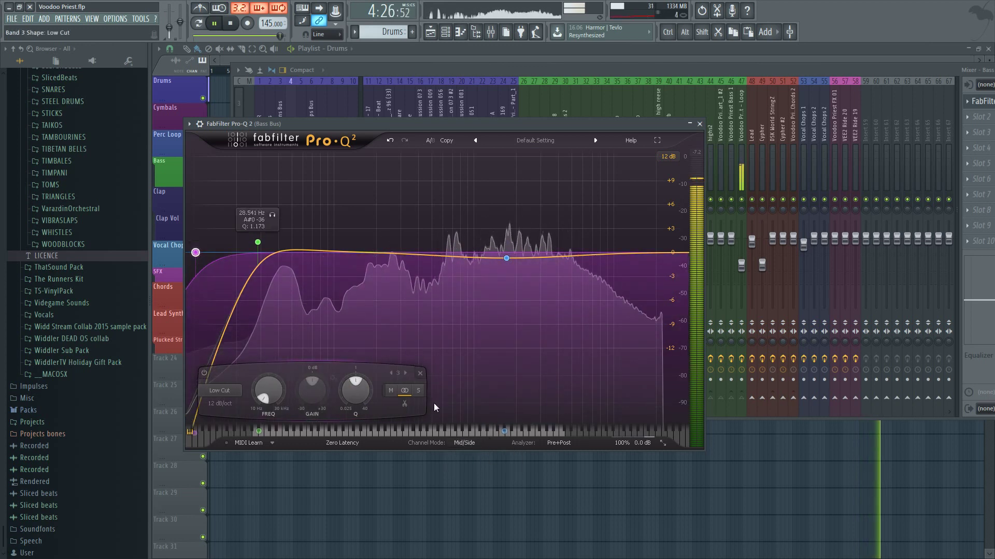
{"action": "left_click", "coordinate": [418, 391]}
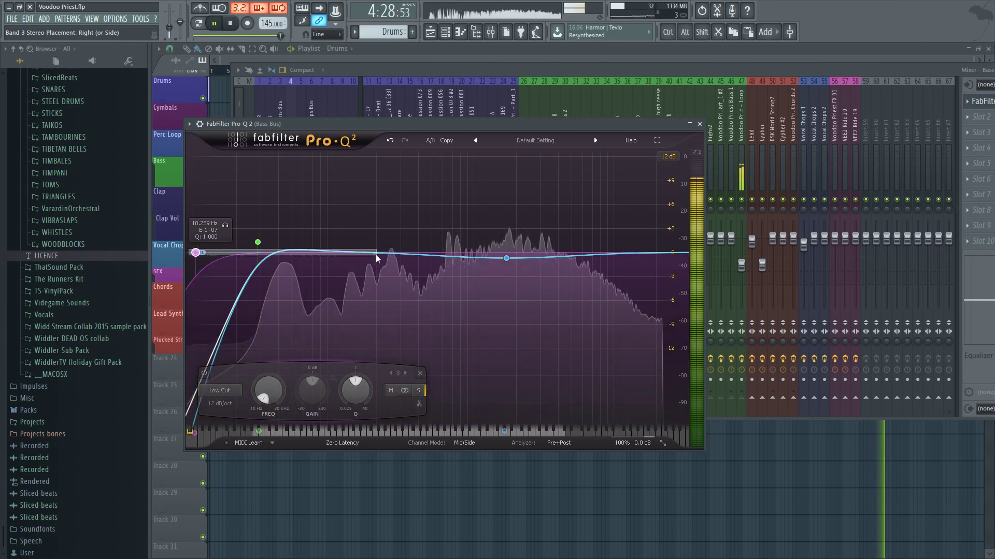
{"action": "left_click_drag", "start_coordinate": [195, 253], "coordinate": [400, 265]}
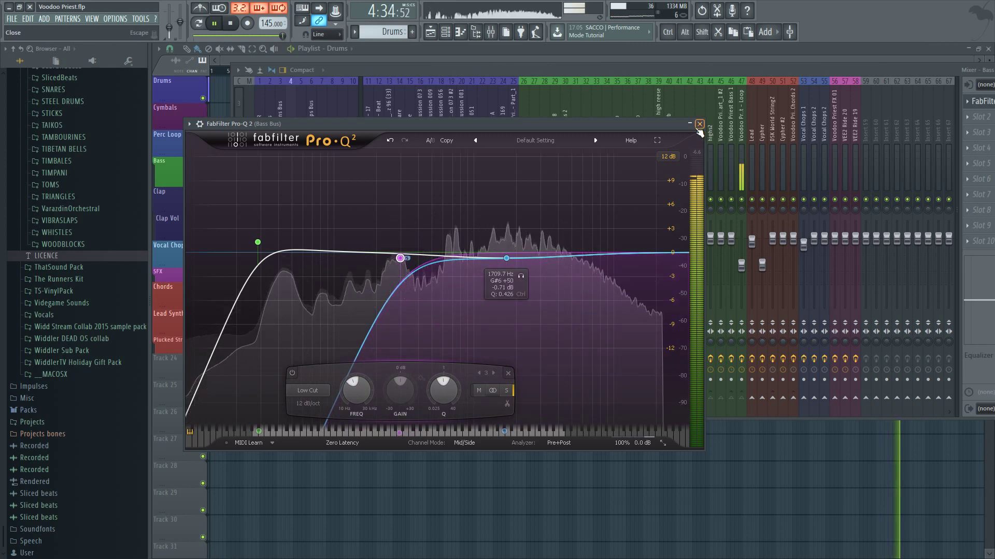
{"action": "left_click", "coordinate": [699, 124]}
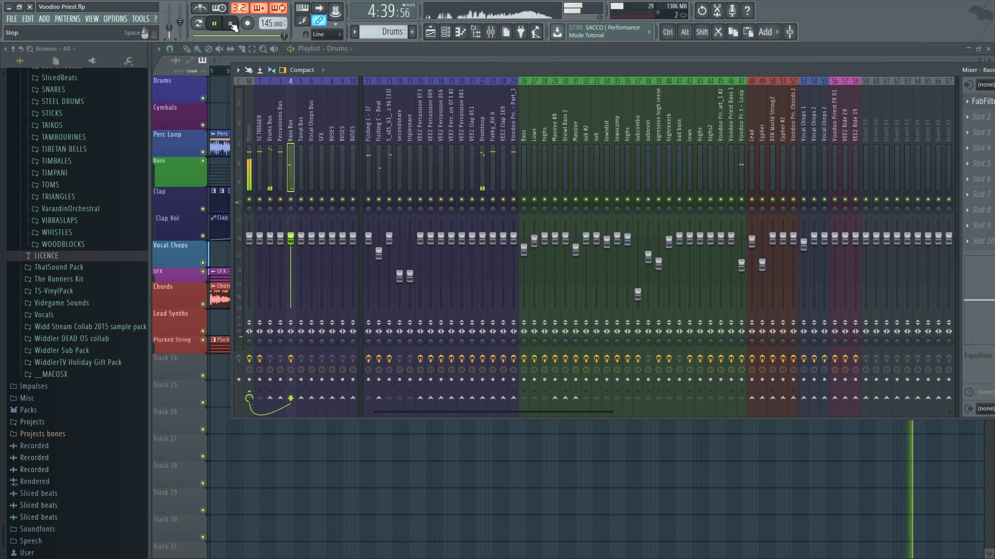
- Stop playback and select the SC TRIGGER mixer track
{"action": "key", "text": "space"}
{"action": "left_click", "coordinate": [260, 155]}
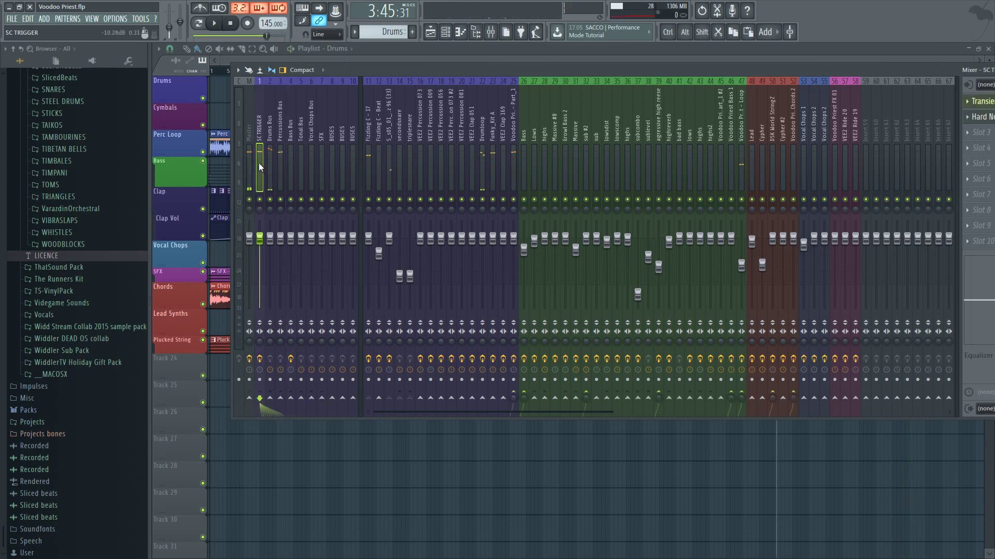